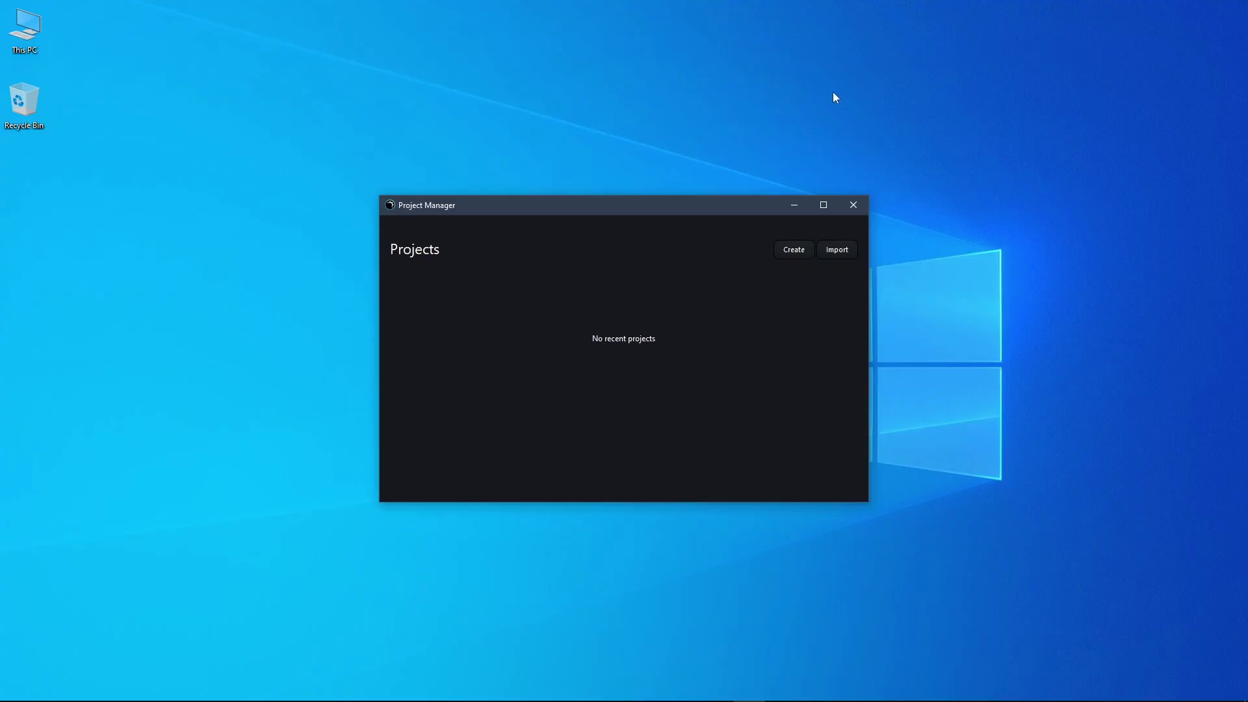
Create a new Lua project named New Project from the Blank Project template in the default location.
click(796, 251)
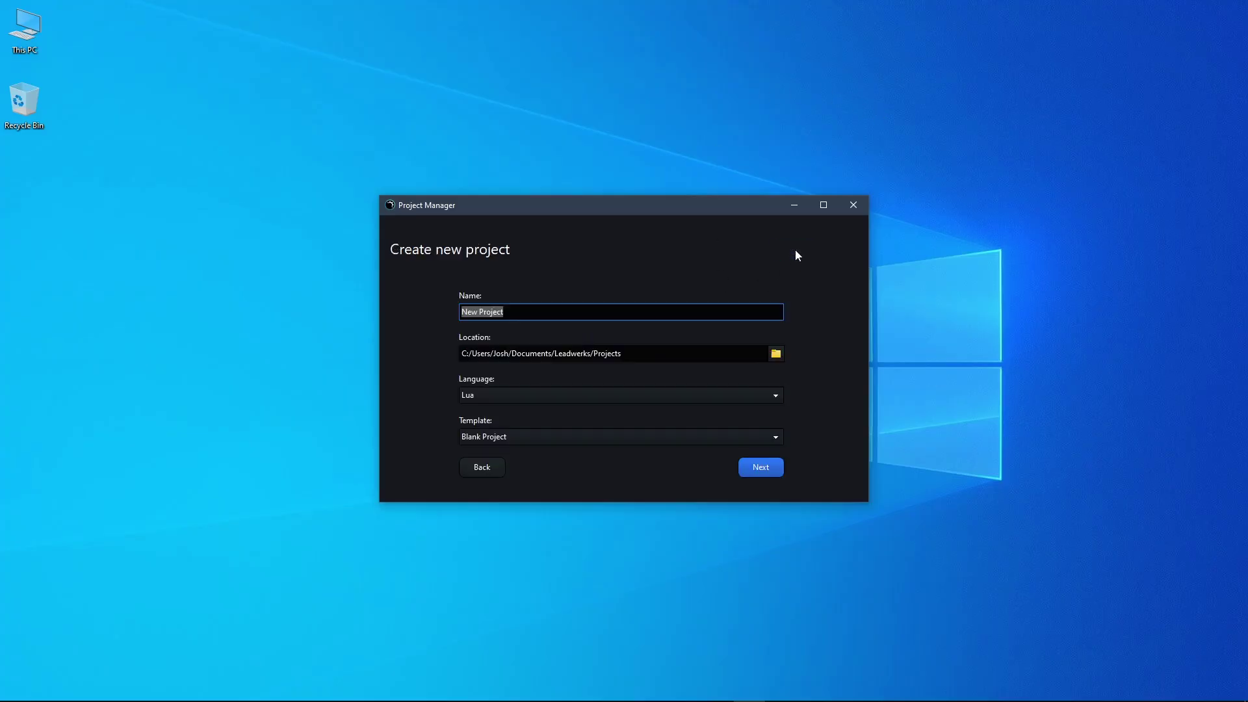
click(522, 310)
click(776, 470)
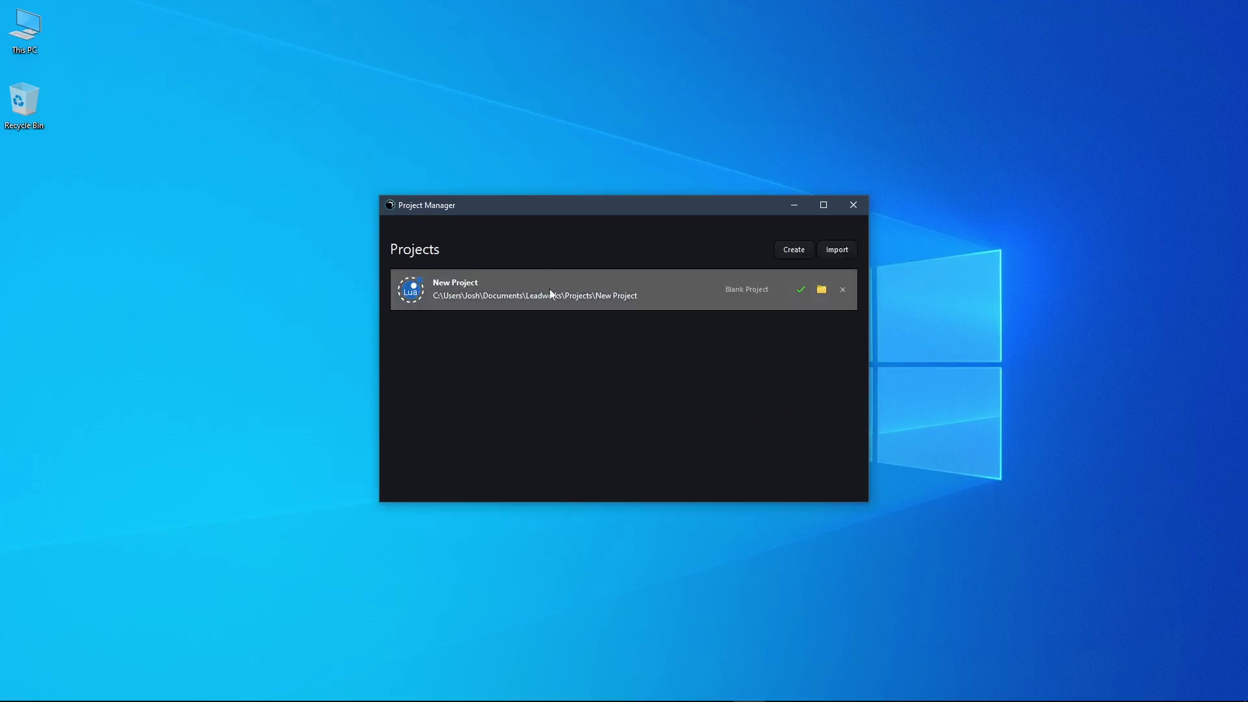
Open New Project in the editor and maximize the editor window.
click(565, 290)
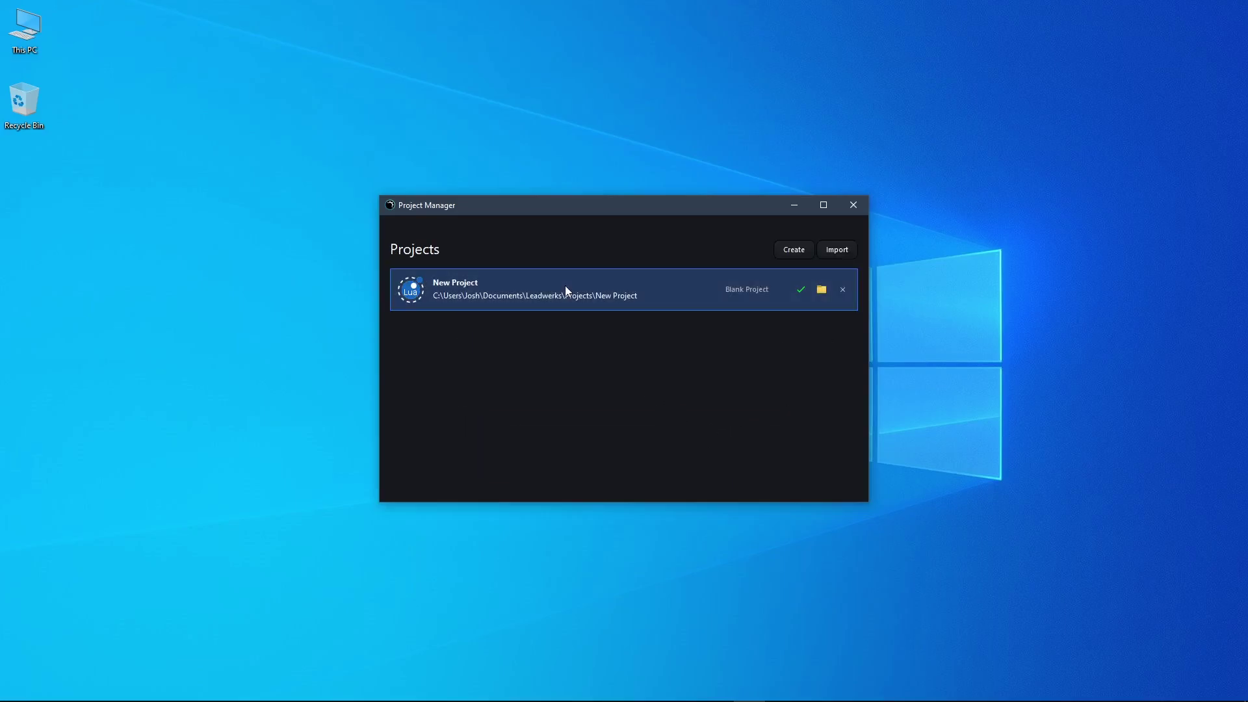
double_click(566, 291)
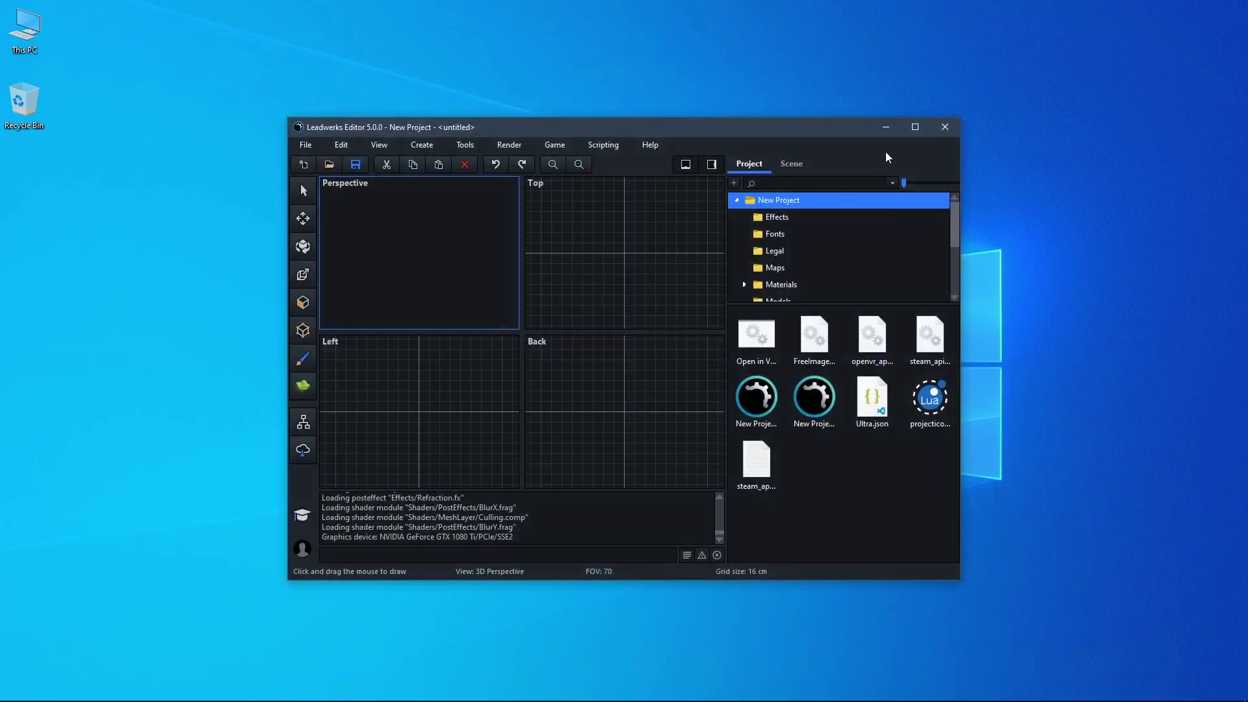
click(915, 127)
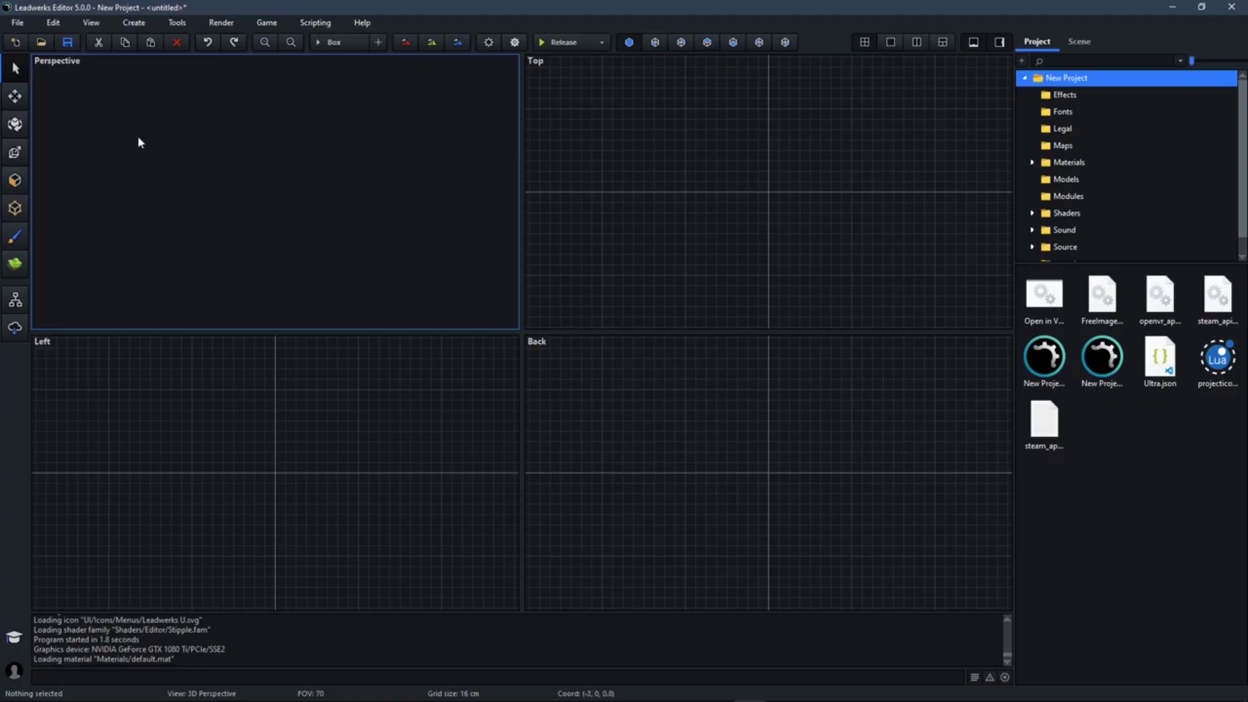
Create a box 512 × 256 cm in plan and 64 cm high, centred on the origin, and deselect it.
click(352, 46)
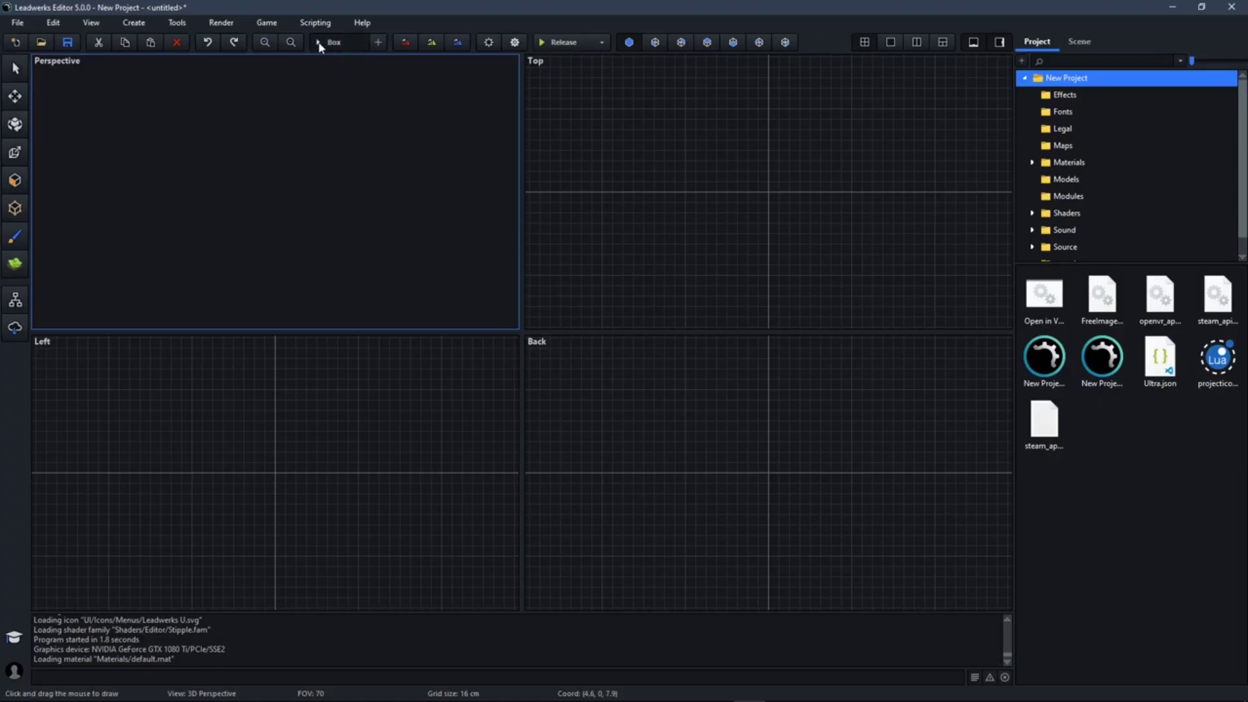
click(319, 43)
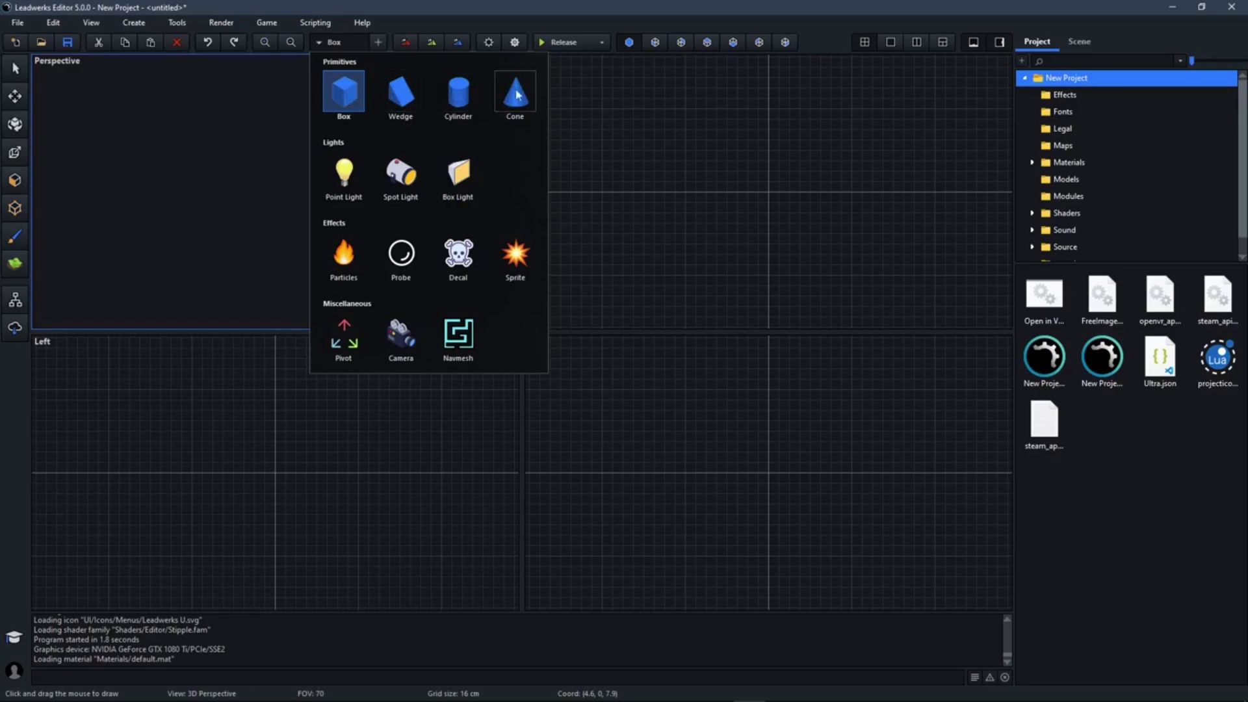
click(335, 44)
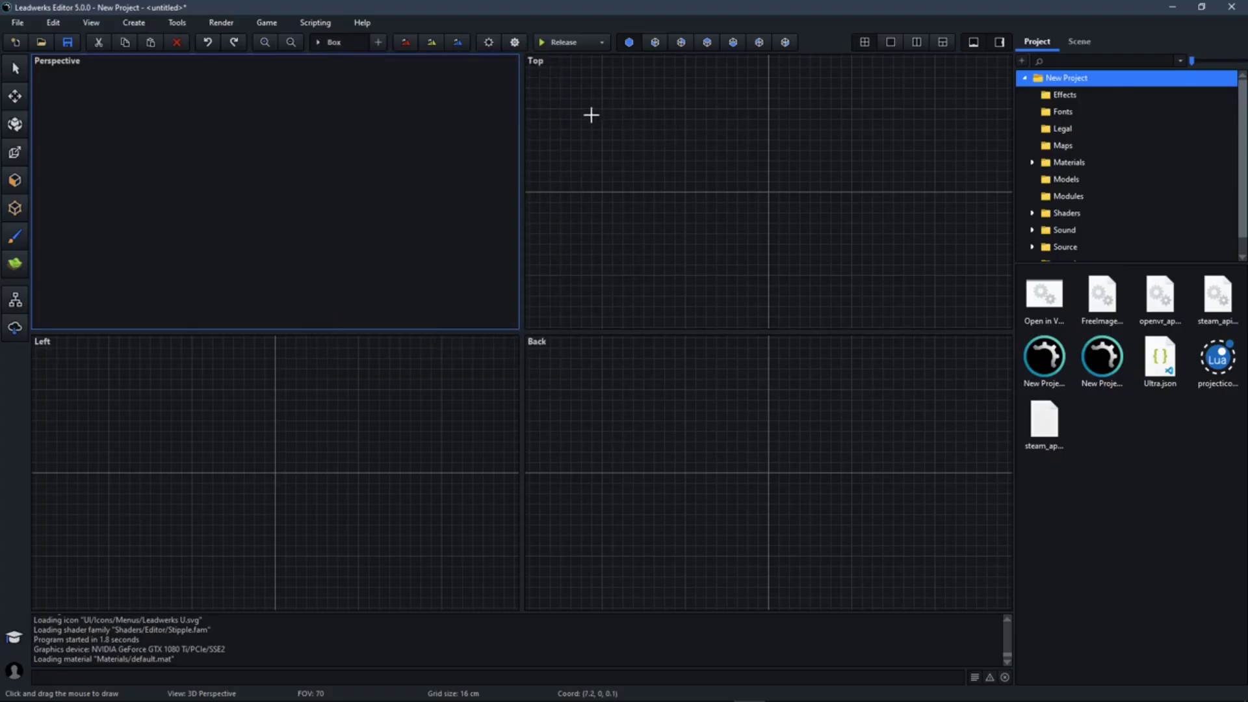
drag(606, 112, 937, 277)
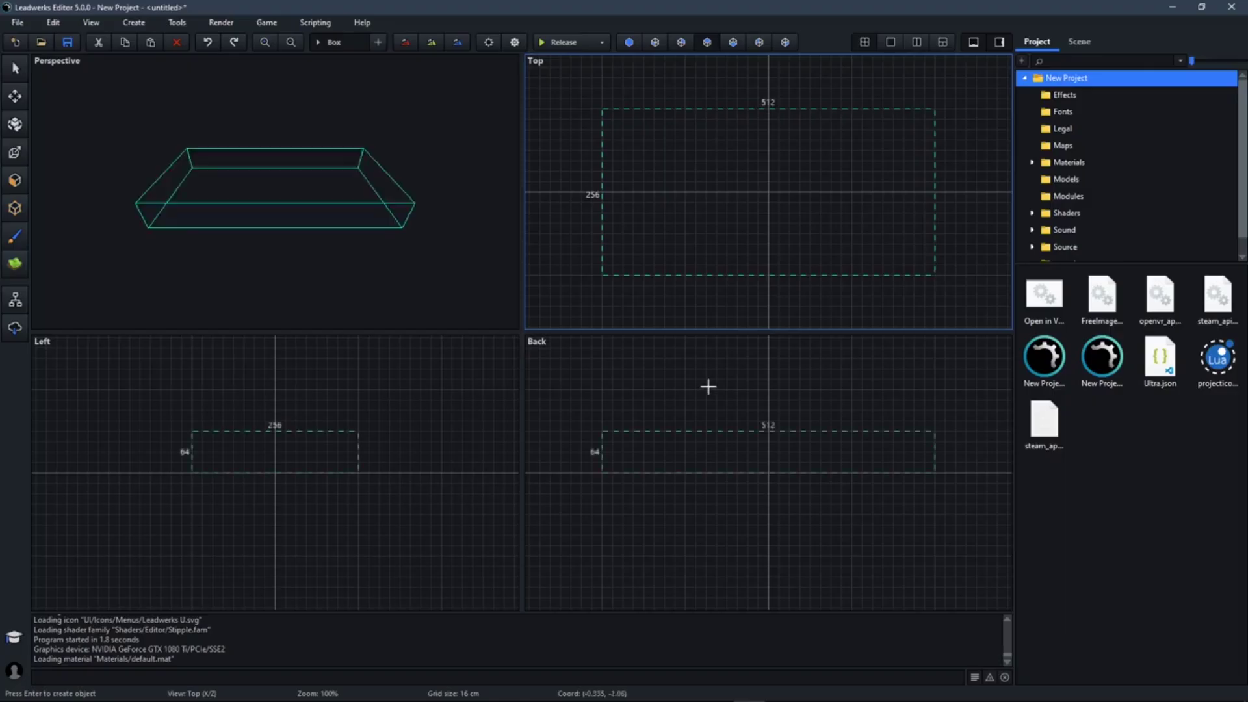
mouse_move(674, 430)
mouse_down()
mouse_move(672, 370)
mouse_move(669, 429)
mouse_up()
drag(739, 454, 727, 486)
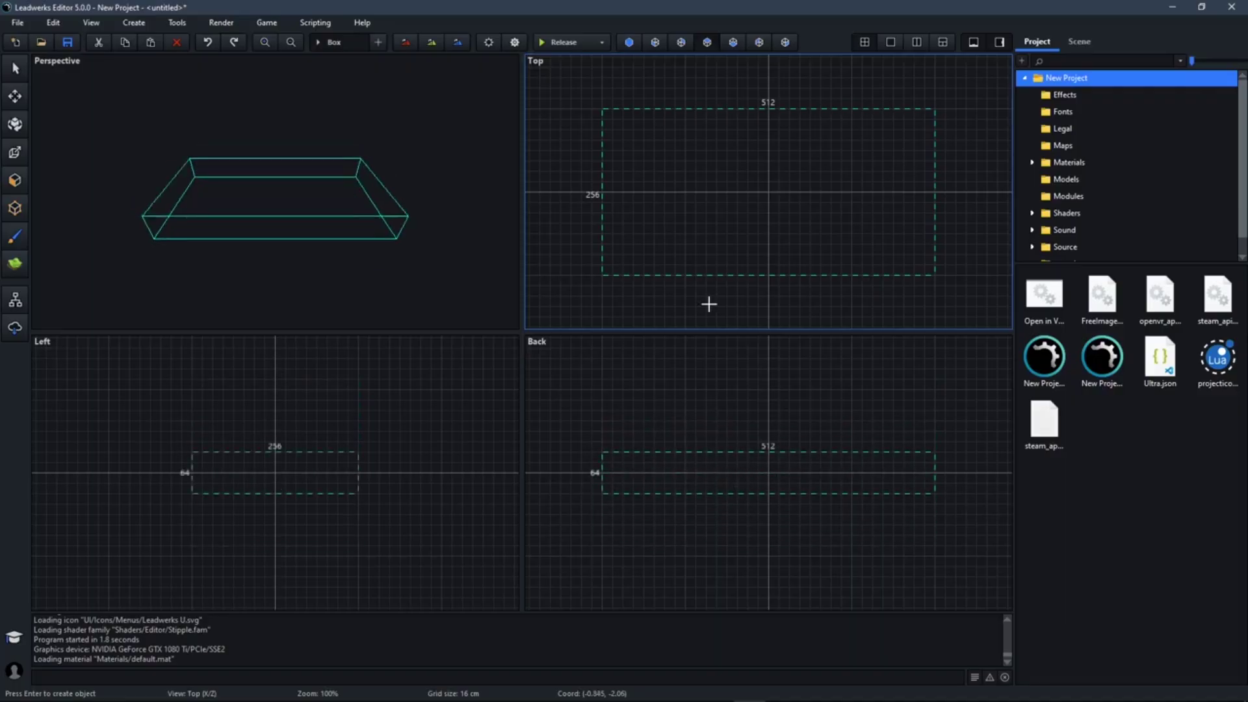
right_click(688, 170)
click(752, 187)
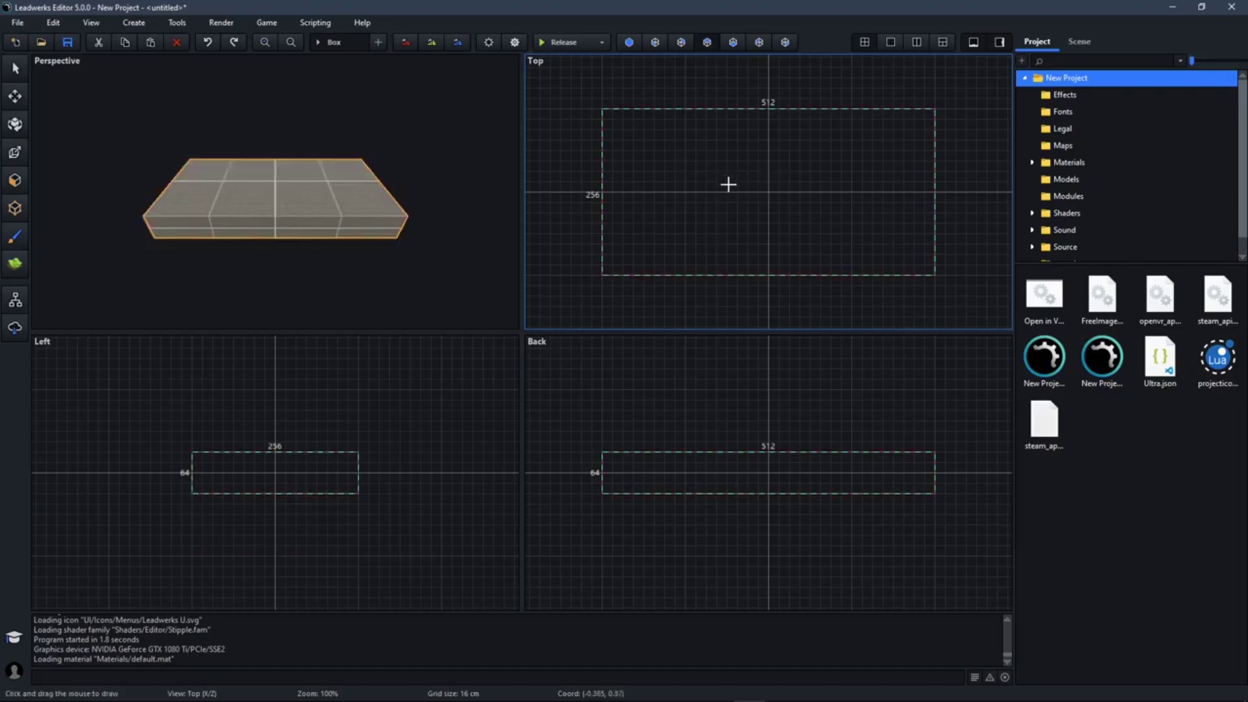
click(449, 134)
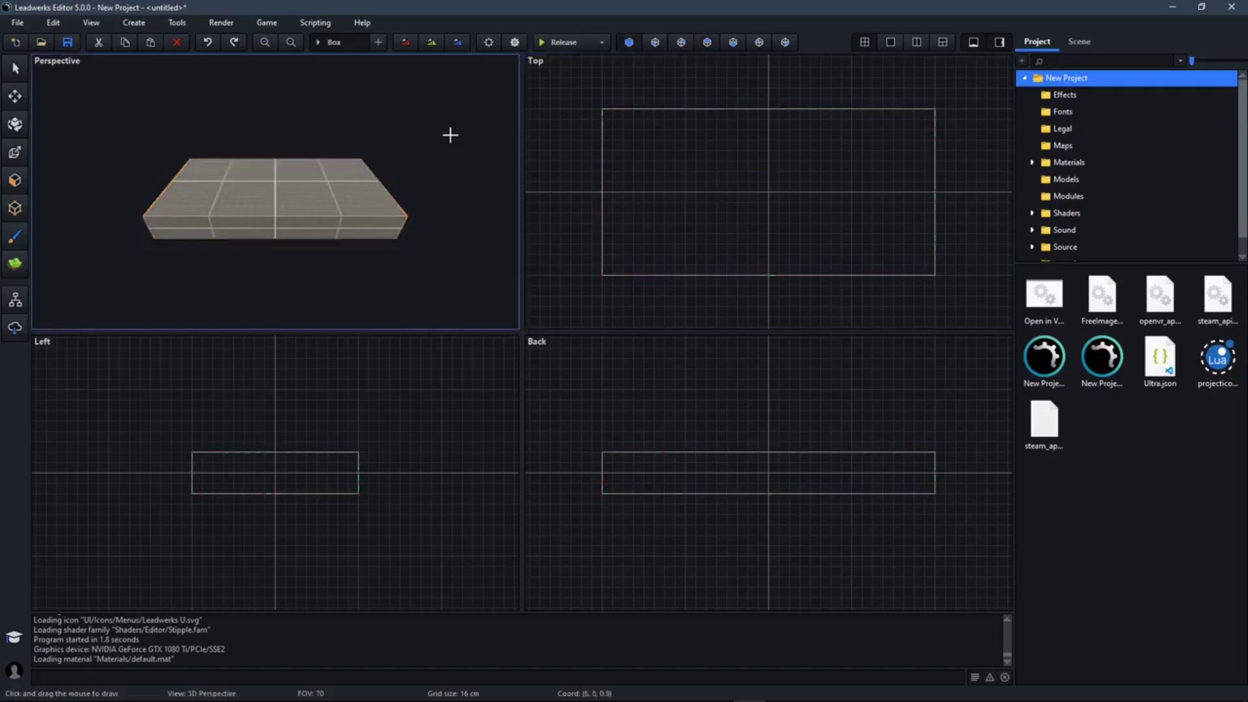
Create a 16-sided cylinder 176 cm across and 96 cm high standing on top of the box, and deselect it.
click(322, 43)
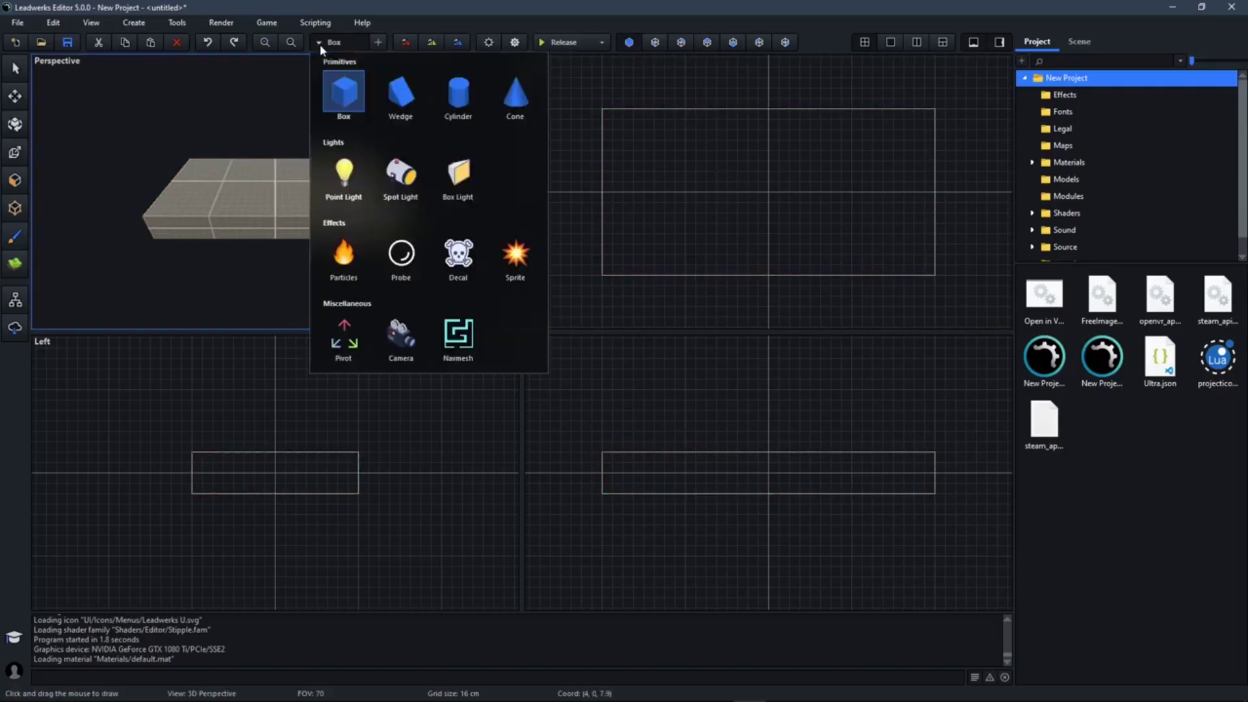
click(459, 95)
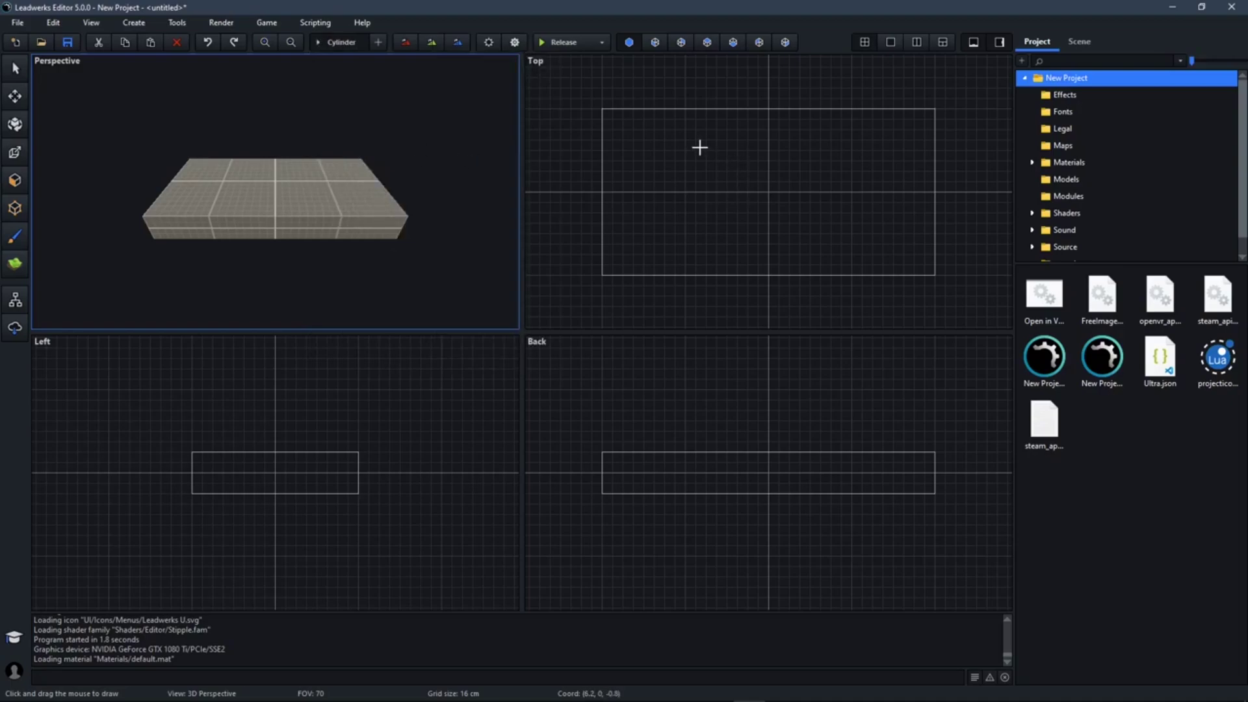
drag(697, 140, 811, 254)
drag(746, 473, 755, 382)
right_click(765, 202)
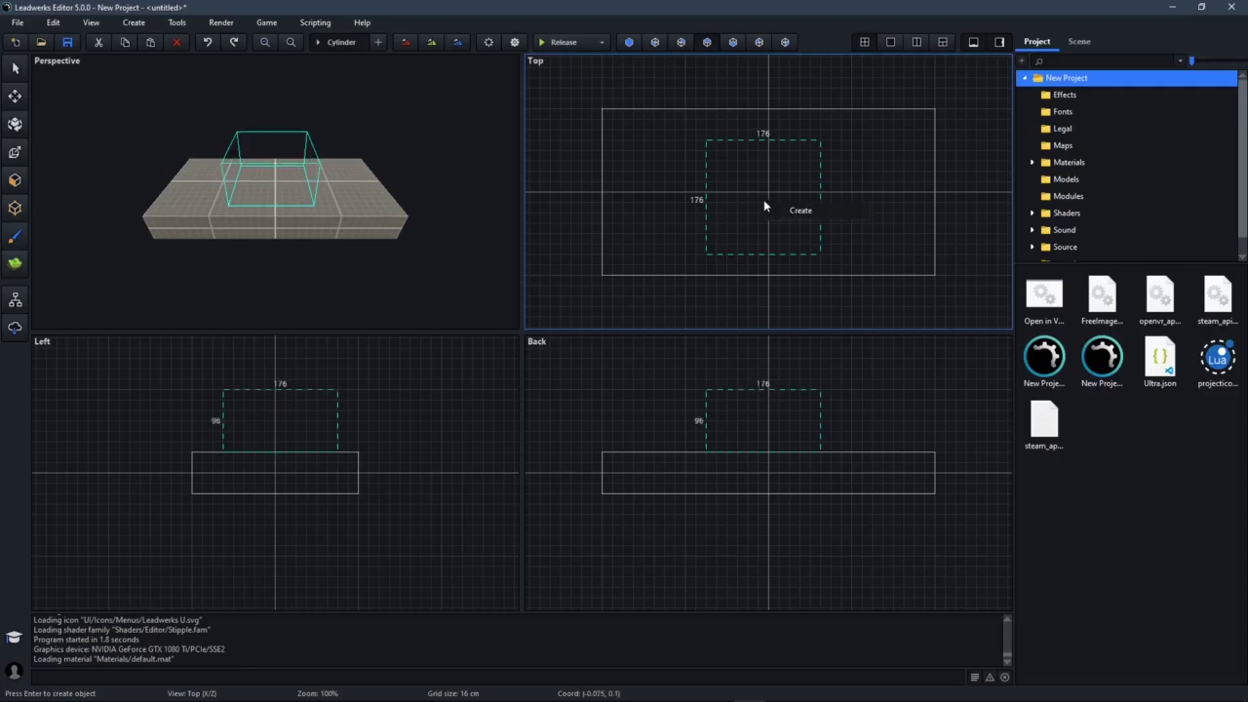
click(794, 214)
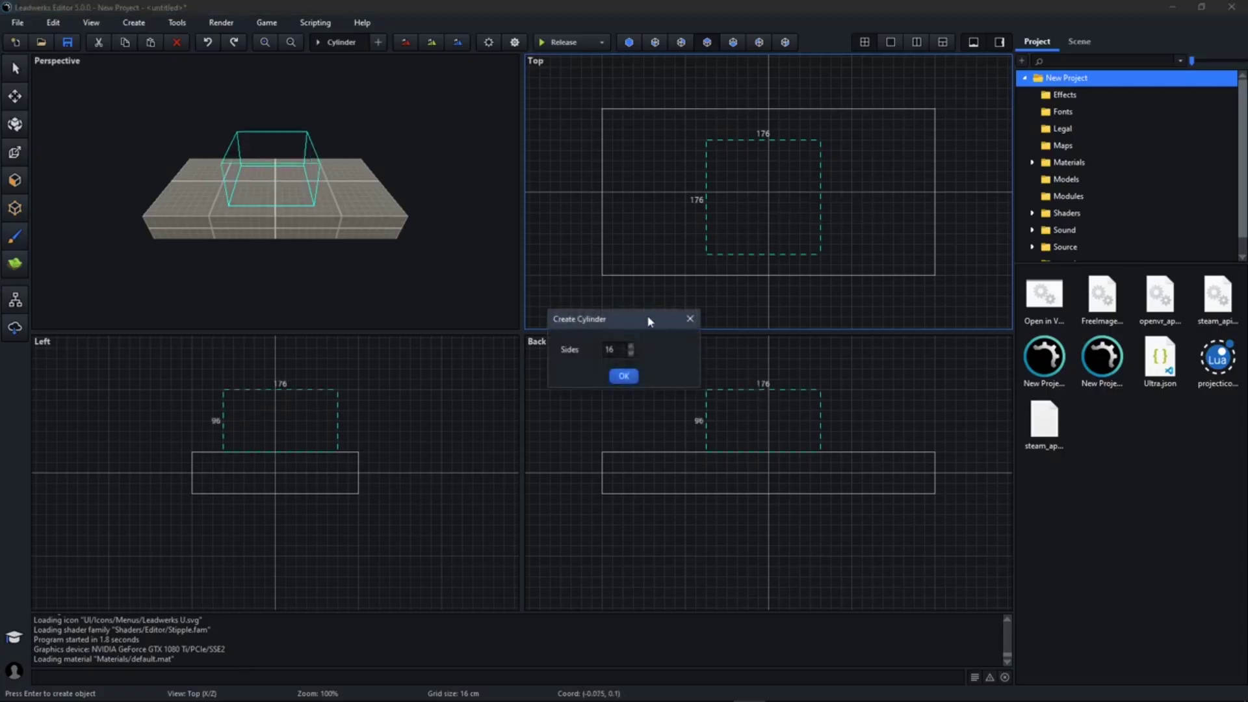
drag(633, 326, 591, 318)
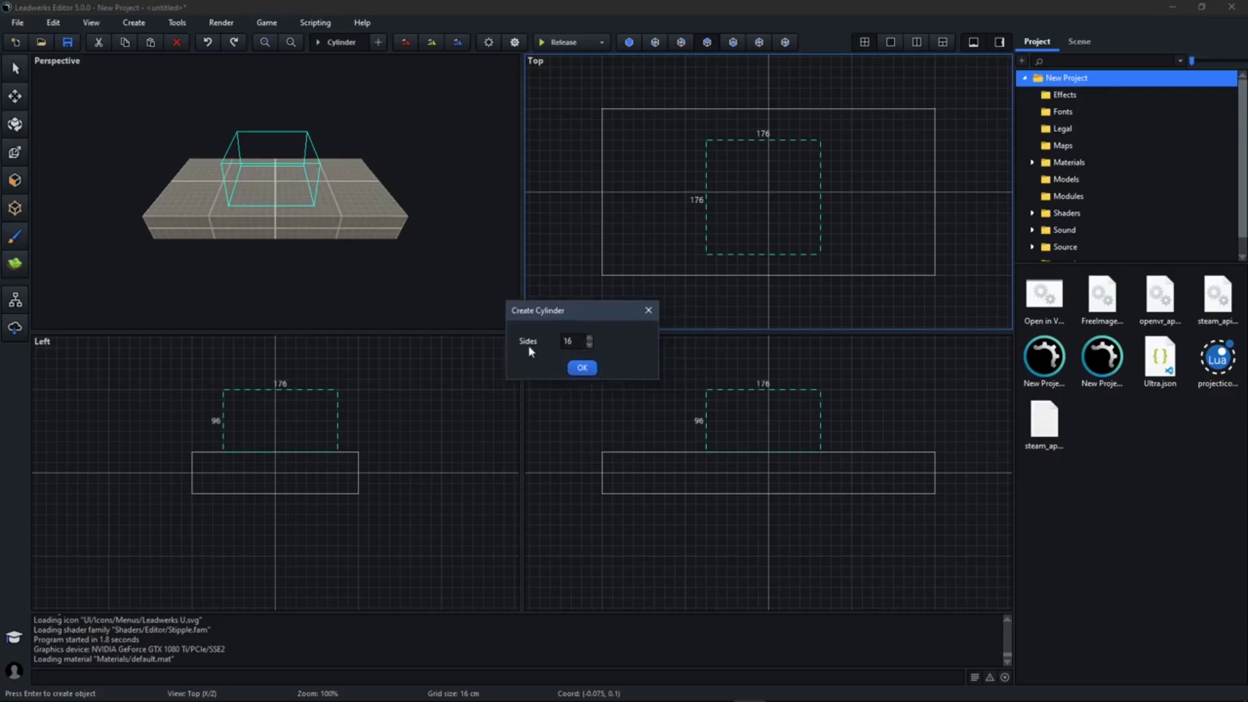
click(582, 369)
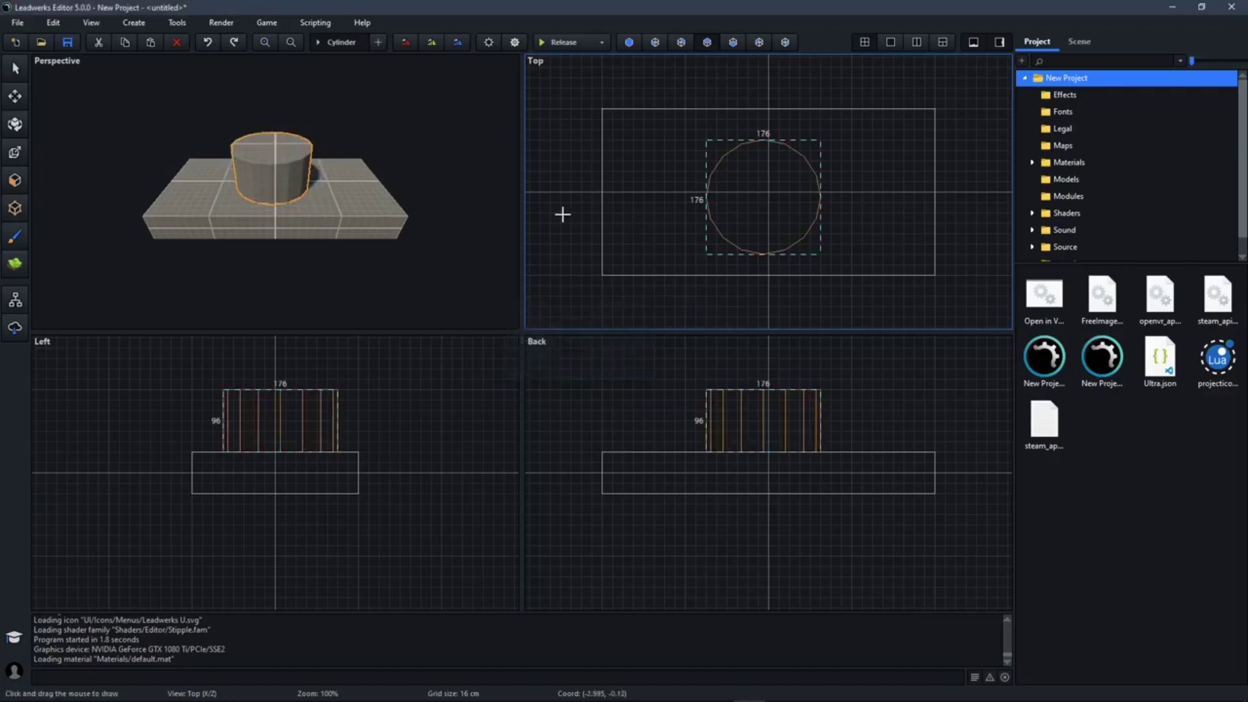
click(450, 172)
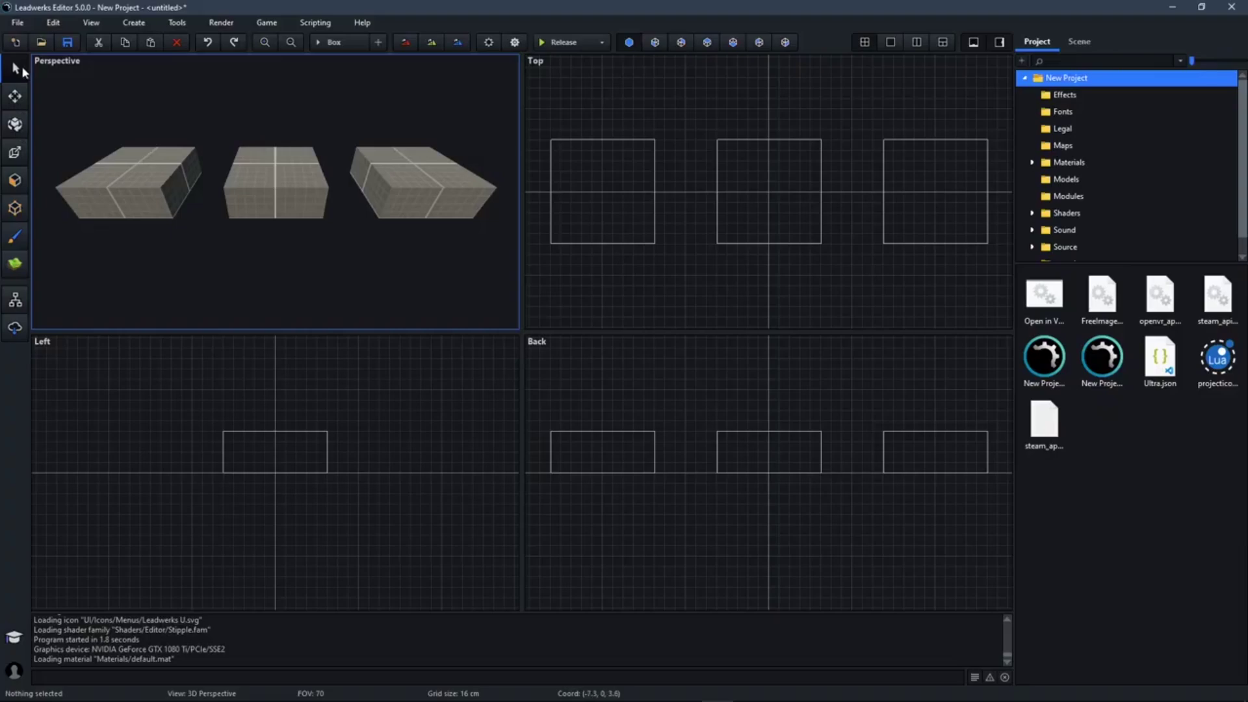
Add the three boxes to the selection one at a time in the Perspective view and remove them again.
click(143, 174)
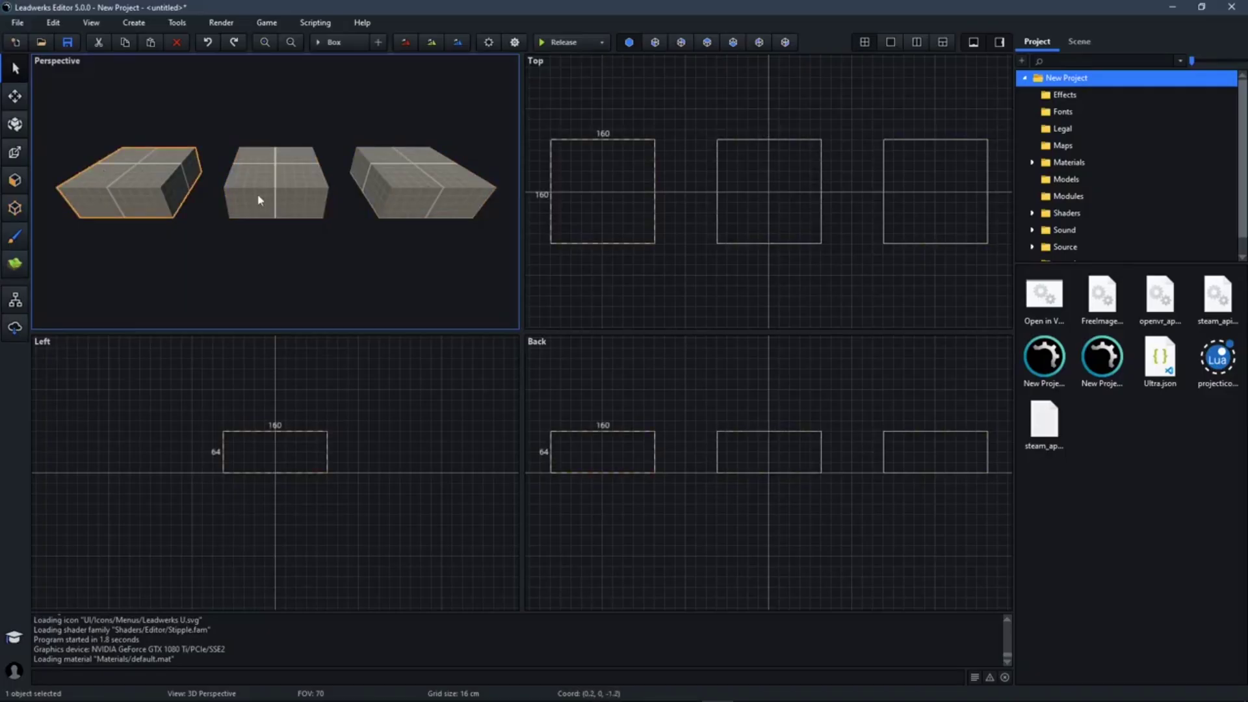
ctrl+click(259, 173)
ctrl+click(413, 193)
ctrl+click(145, 186)
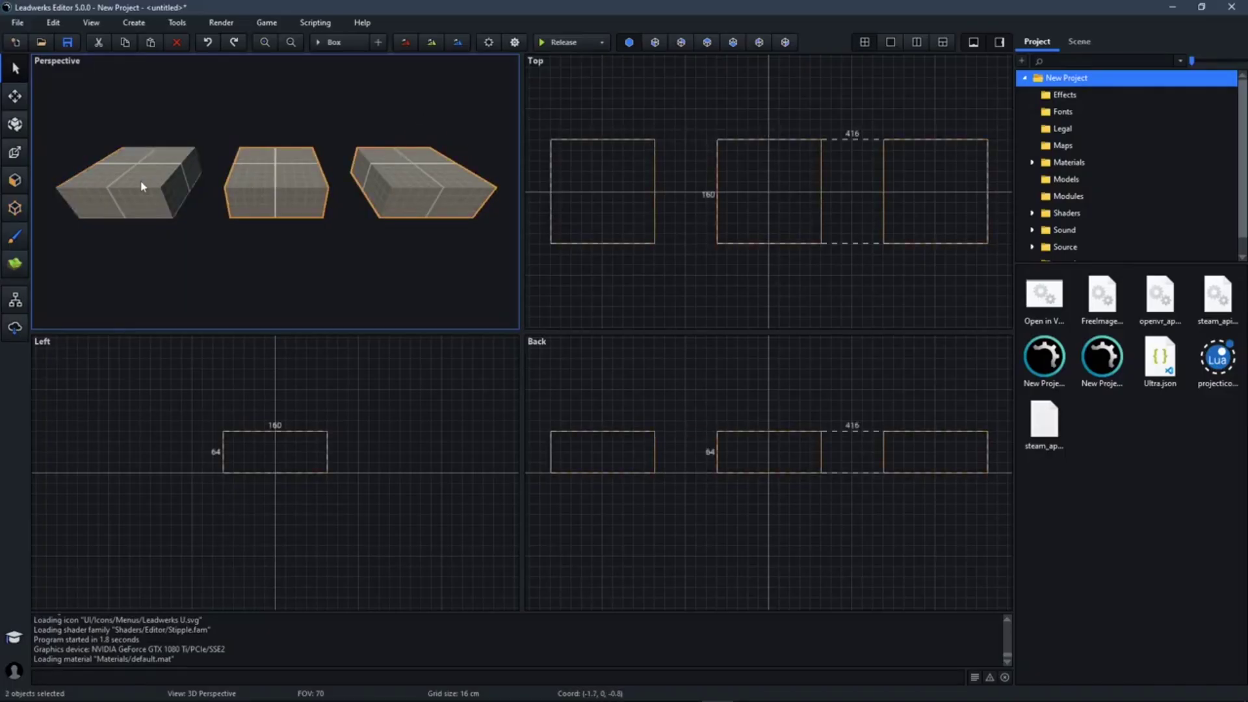
ctrl+click(259, 191)
ctrl+click(400, 189)
click(257, 193)
click(179, 132)
Area-select the left and middle boxes in the Perspective view, extend the area selection to all three boxes, and clear it.
drag(95, 96, 333, 168)
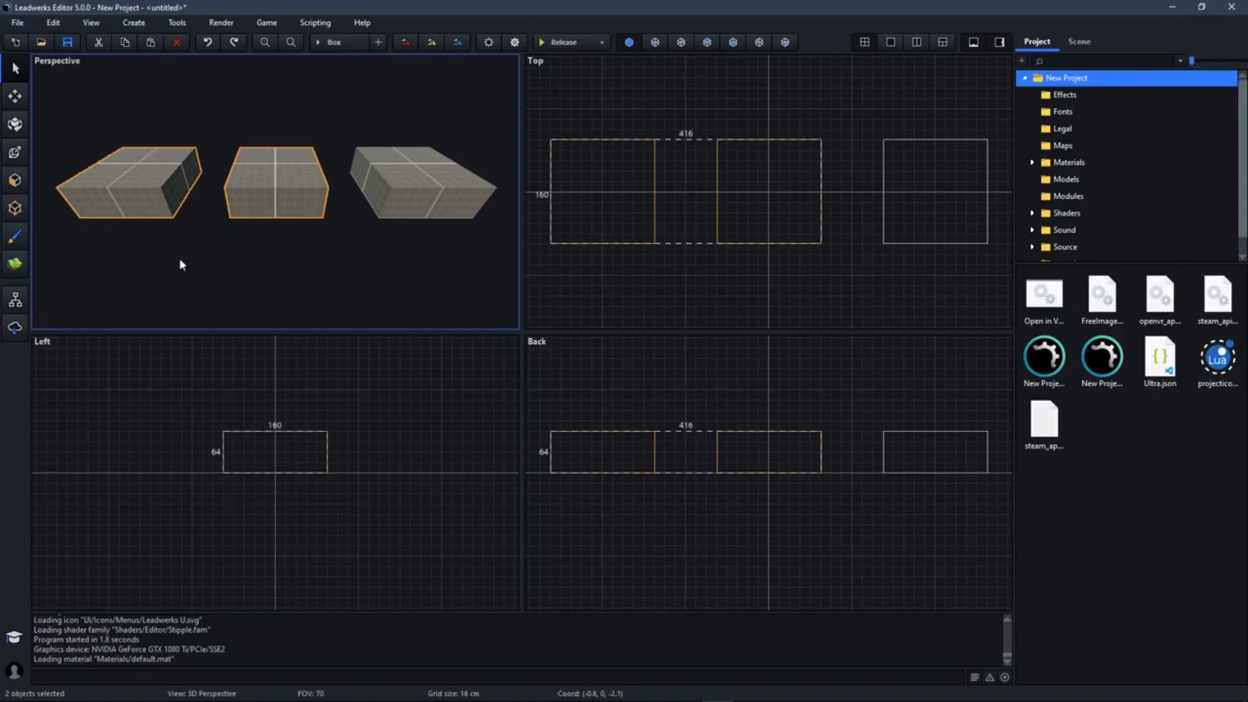
drag(201, 272, 480, 187)
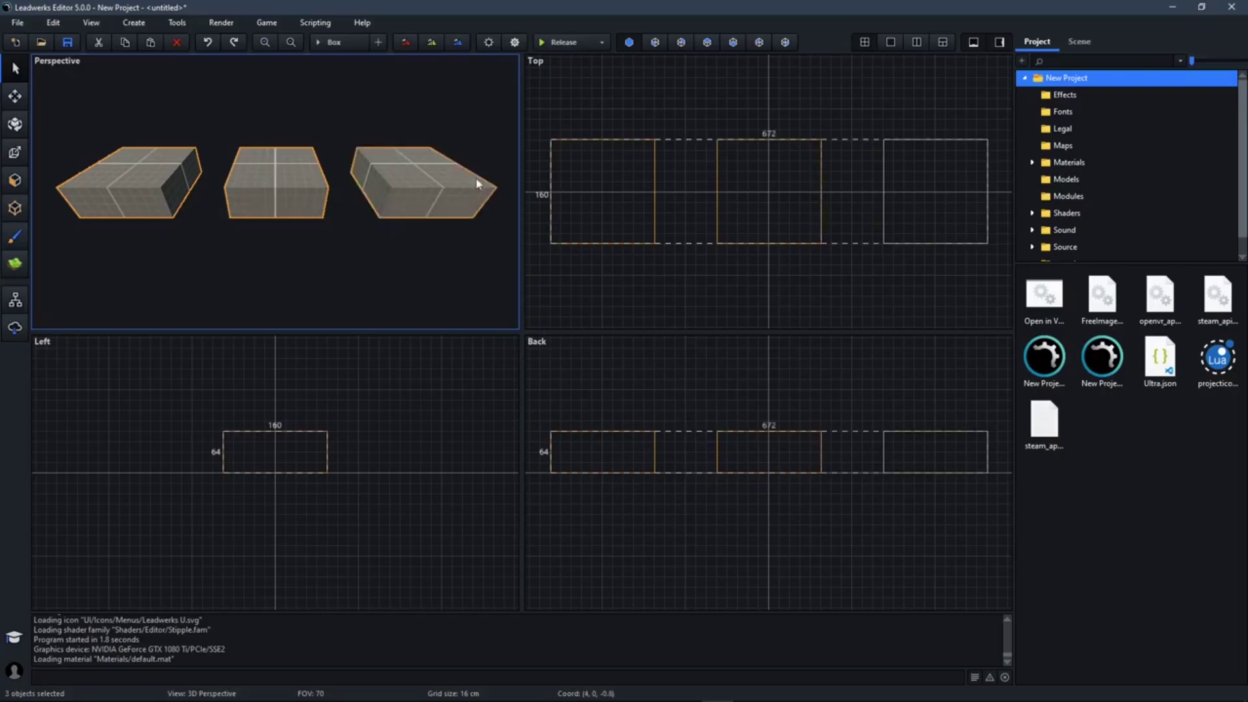
click(582, 95)
Area-select the left and middle boxes in the Top view, then the middle and right boxes, and deselect everything.
drag(571, 79, 818, 190)
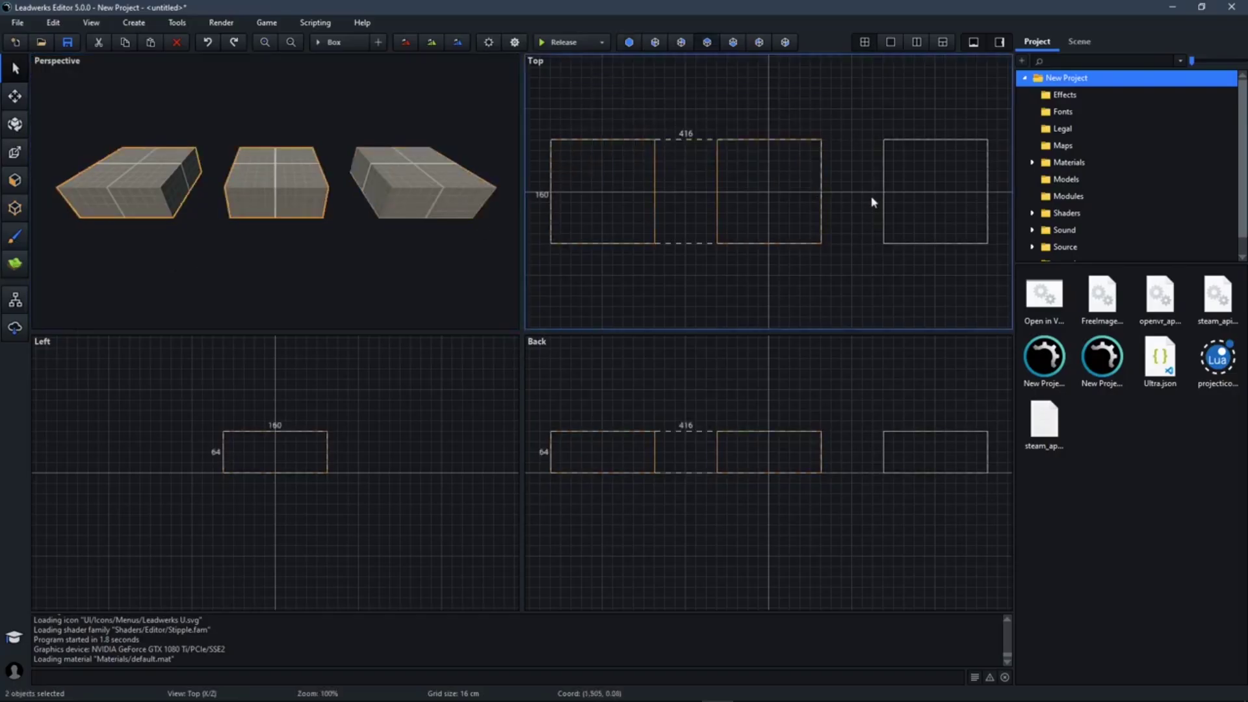
drag(753, 86, 910, 179)
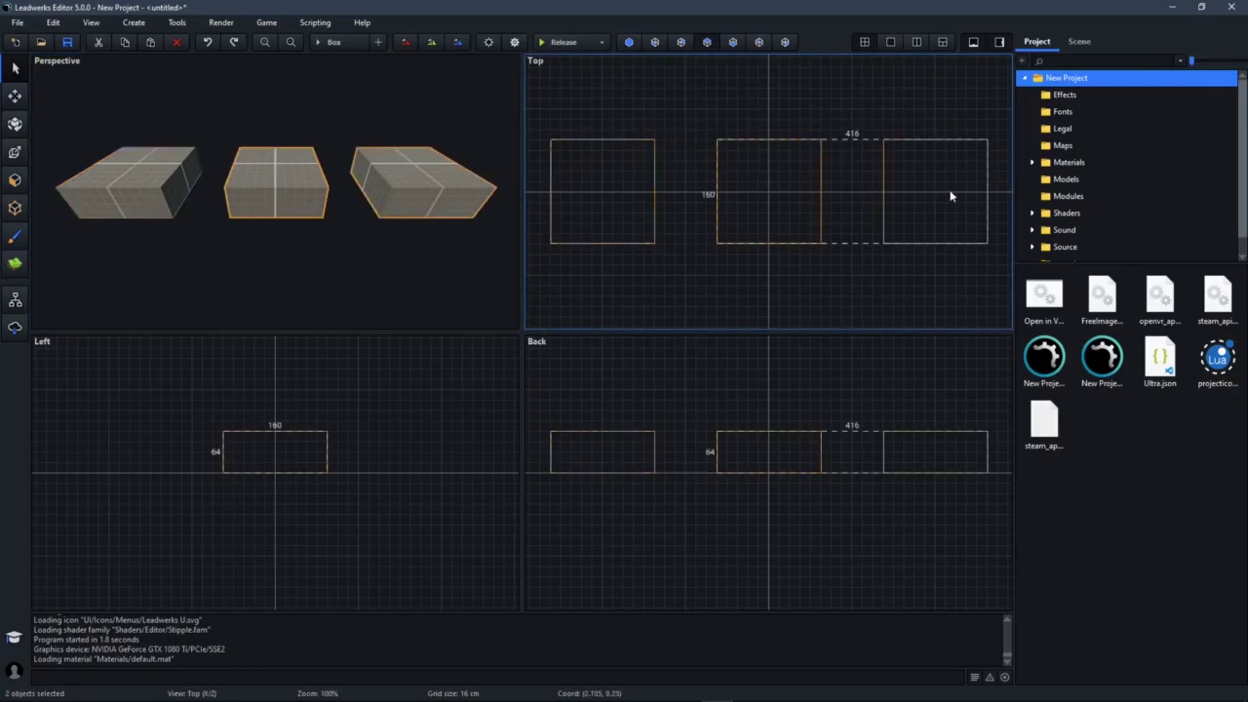
click(651, 224)
click(357, 110)
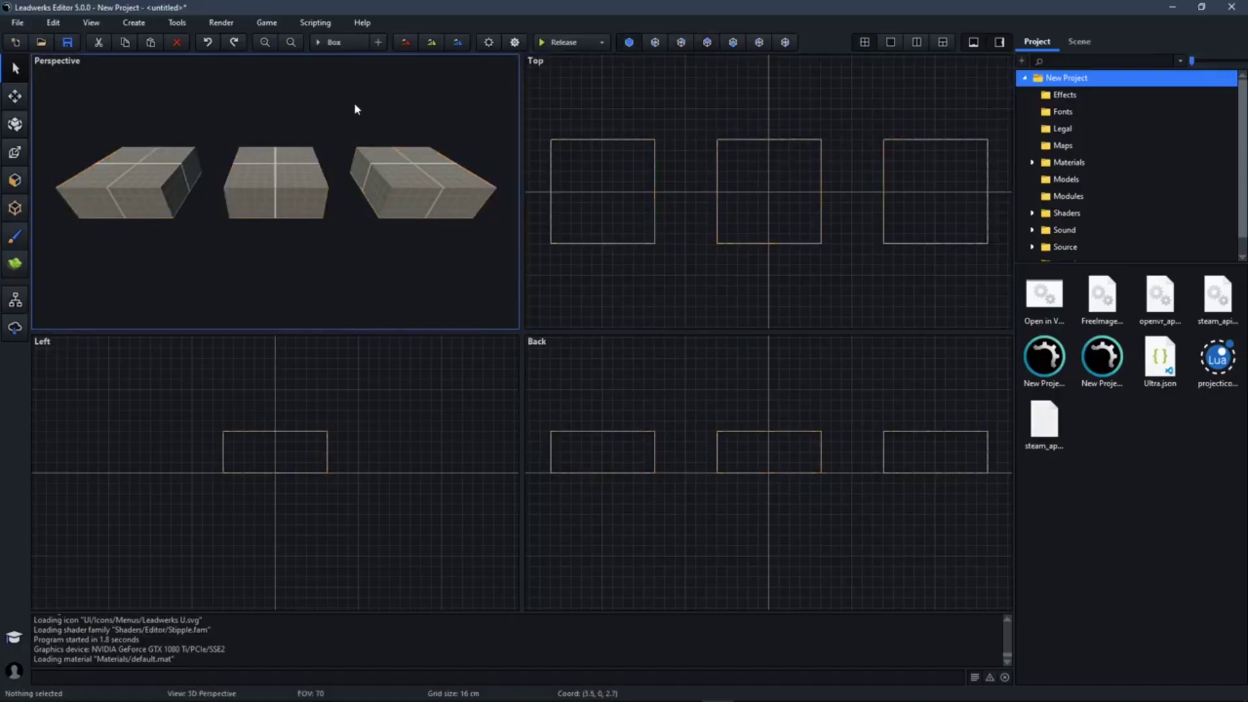
Move the middle box up 16 cm in the Perspective view using the move gizmo's handles.
click(15, 101)
click(285, 196)
drag(733, 187, 769, 203)
click(325, 180)
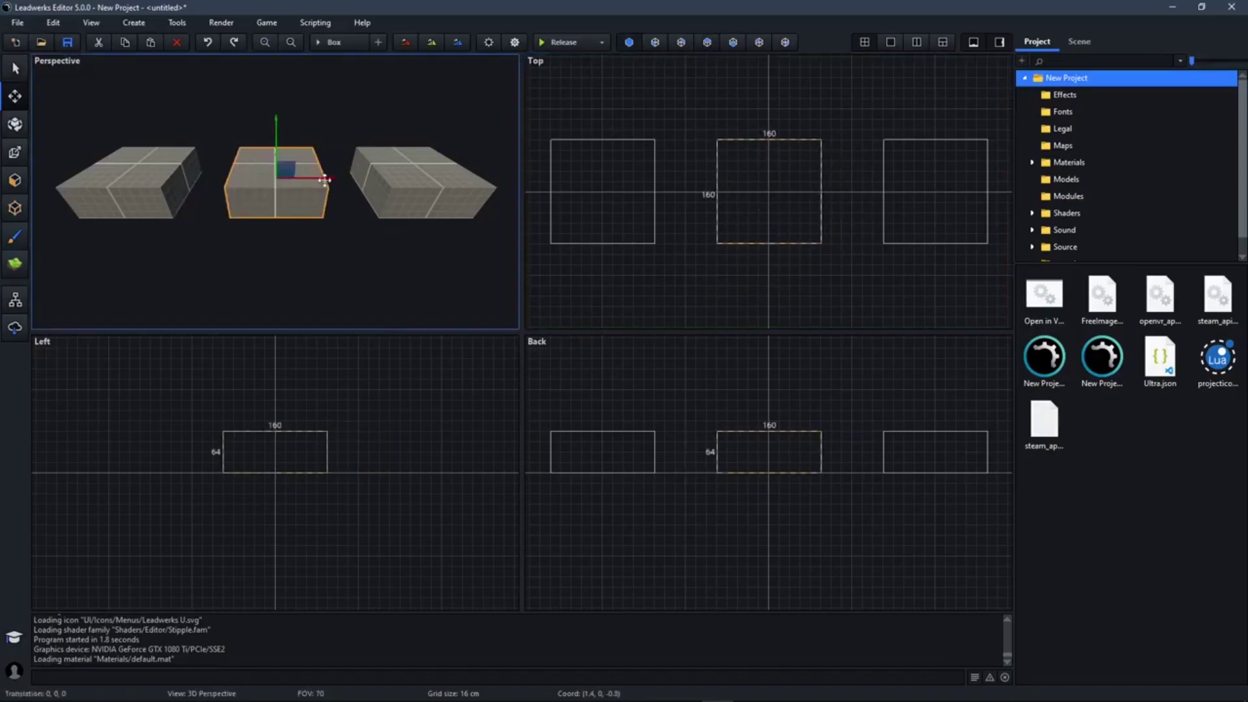
mouse_move(325, 180)
mouse_down()
mouse_move(195, 178)
mouse_move(312, 183)
mouse_up()
right_drag(312, 183, 321, 171)
mouse_move(298, 170)
mouse_down()
mouse_move(341, 120)
mouse_move(326, 117)
mouse_move(307, 166)
mouse_up()
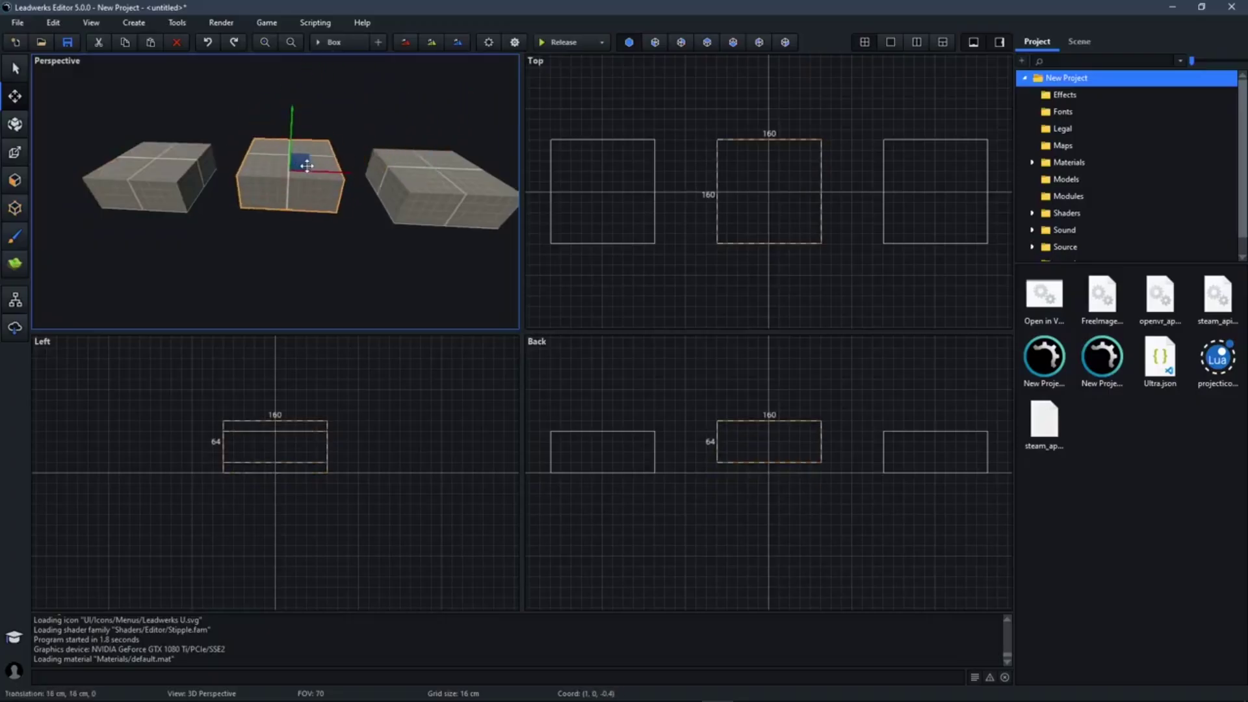
Move the middle box down about 32 cm in the Back view, try moving it in the Top view, and deselect it.
click(757, 437)
drag(758, 438, 758, 451)
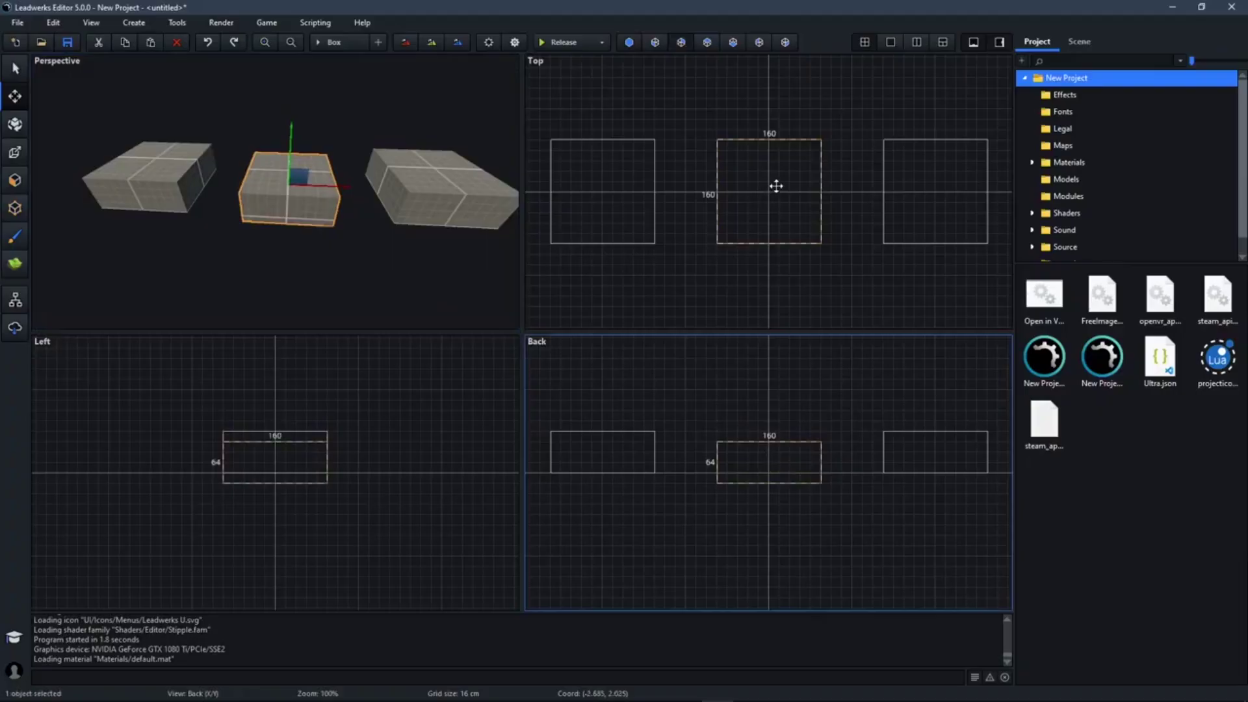
drag(777, 176, 831, 299)
ctrl+click(228, 283)
ctrl+click(85, 235)
key(Delete)
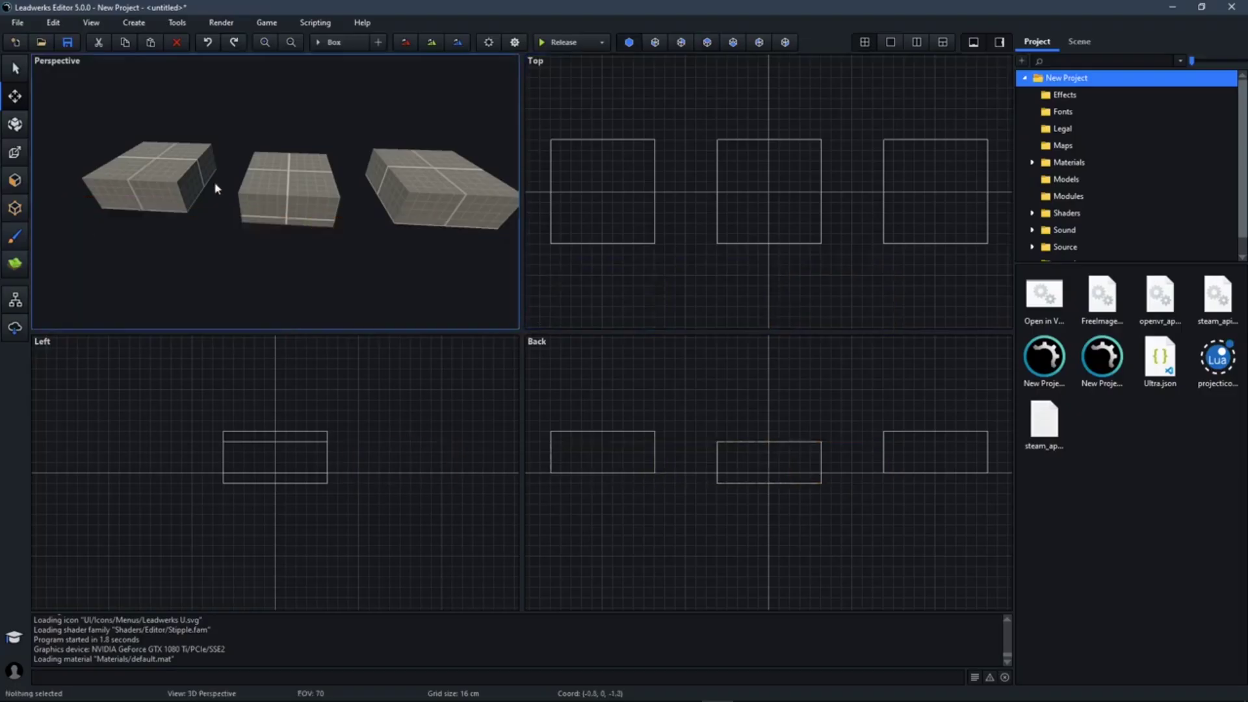
Try rotating the middle box in the Top, Perspective and Back views, and return it to its original orientation.
click(305, 178)
click(15, 124)
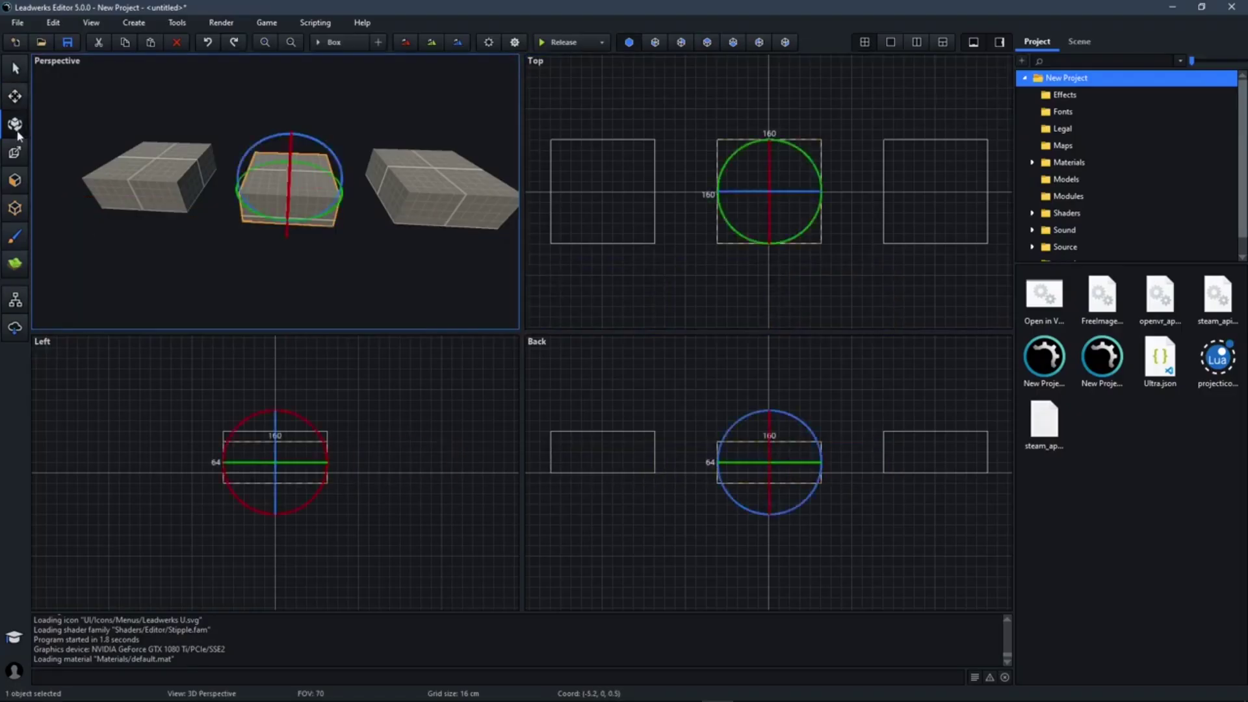
click(733, 231)
drag(764, 125, 820, 134)
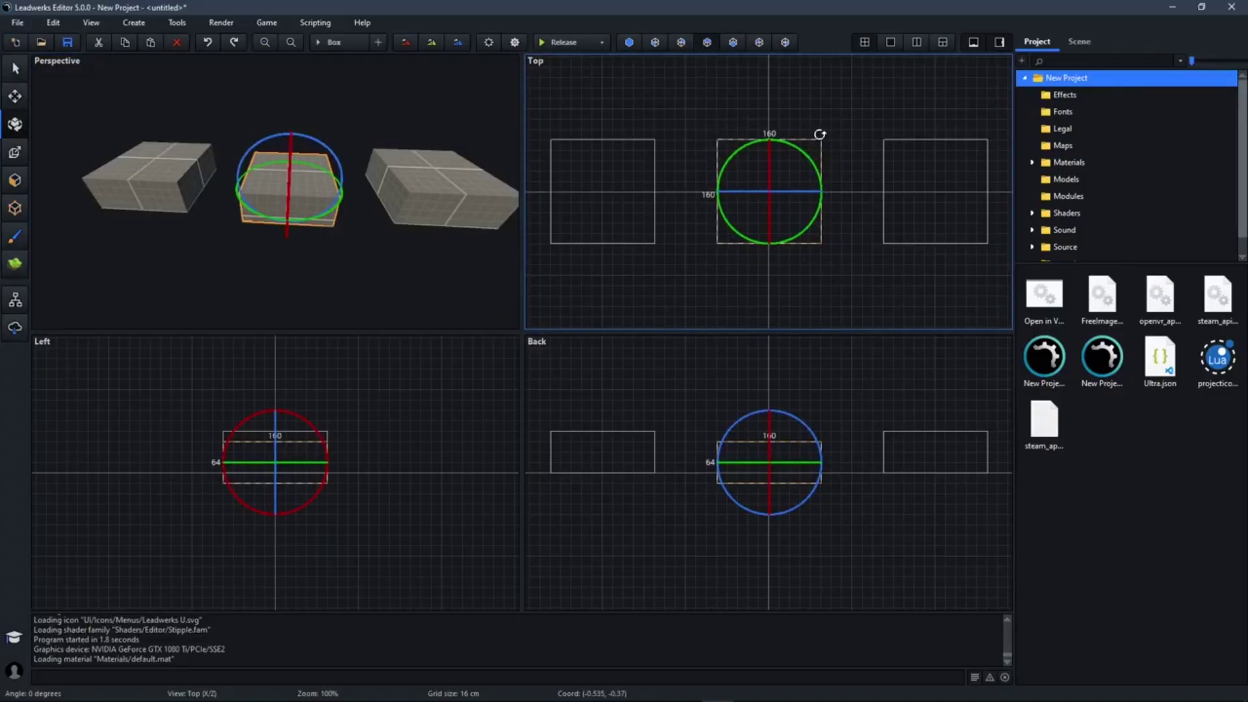
drag(331, 147, 309, 135)
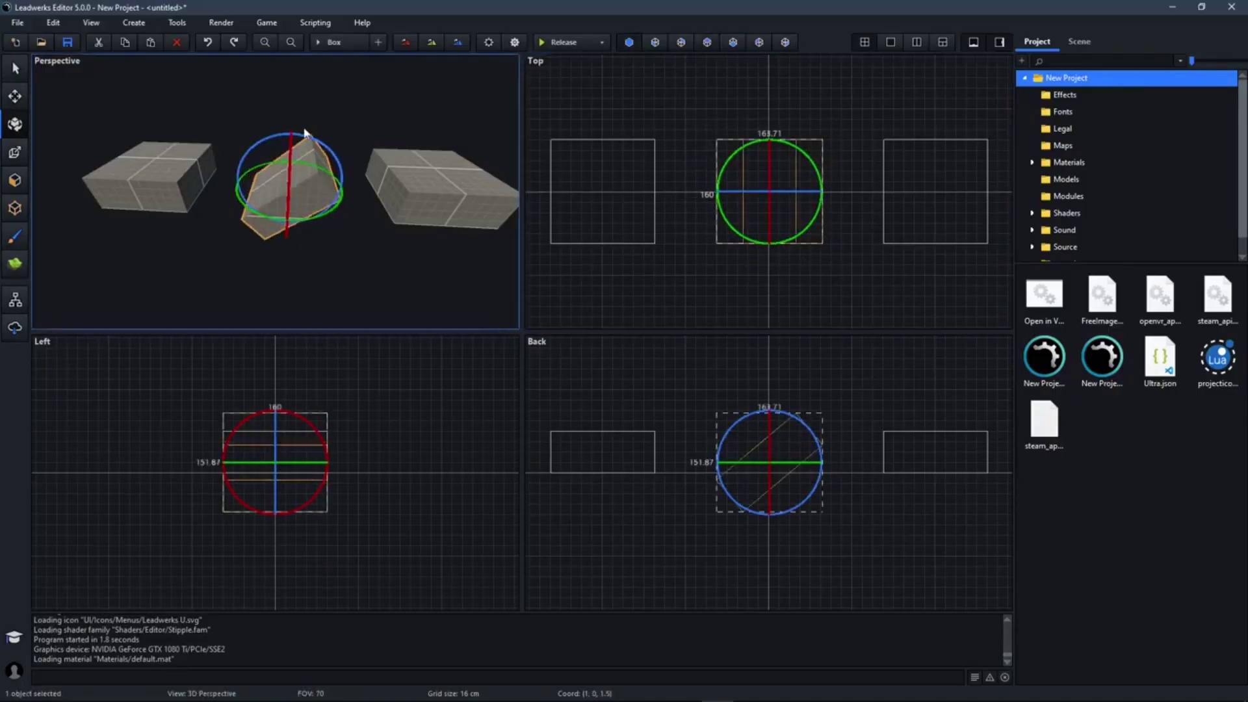
drag(783, 416, 826, 425)
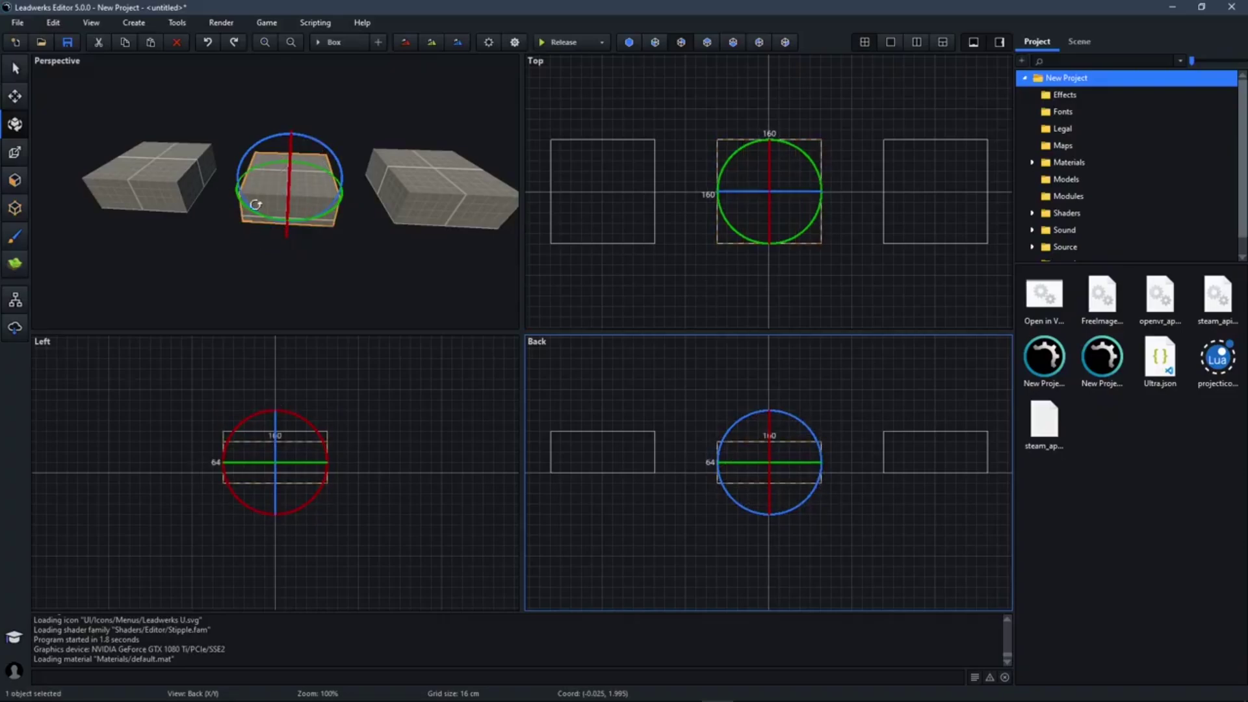
click(223, 439)
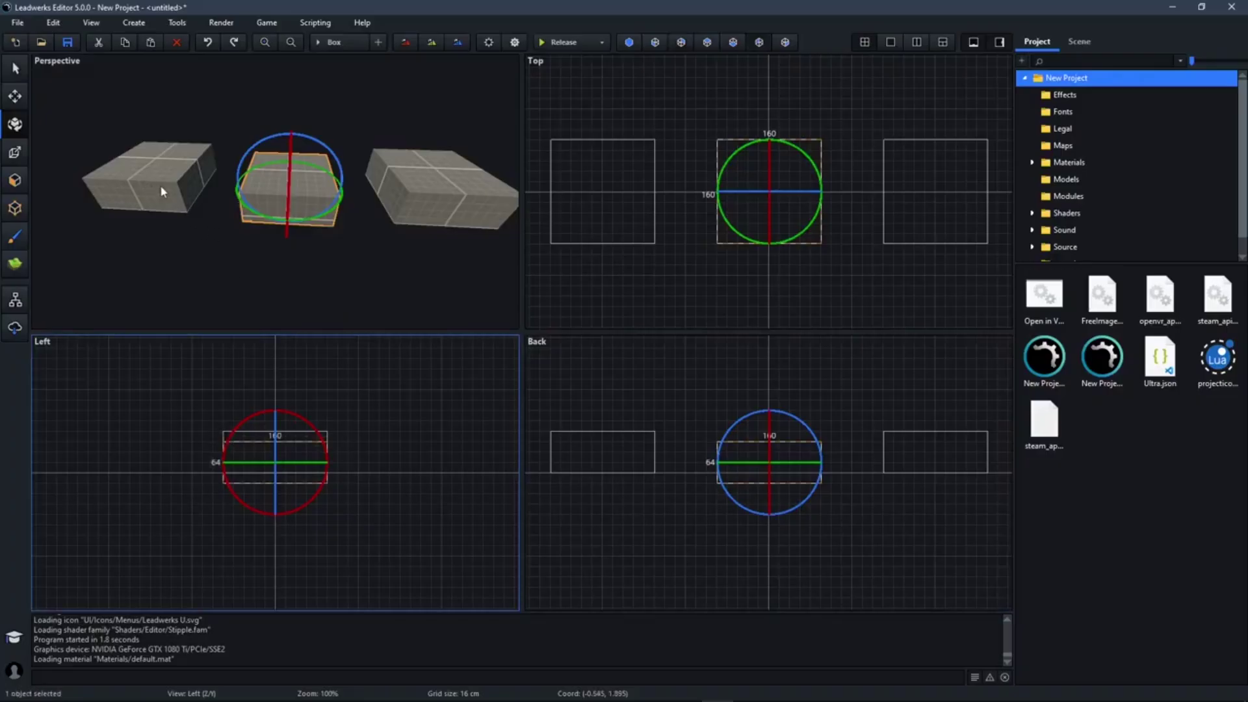
Try rotating all three boxes together by a quarter turn in the Top view, and undo the rotation.
ctrl+click(137, 189)
ctrl+click(443, 198)
drag(735, 150, 705, 245)
middle_drag(395, 214, 206, 178)
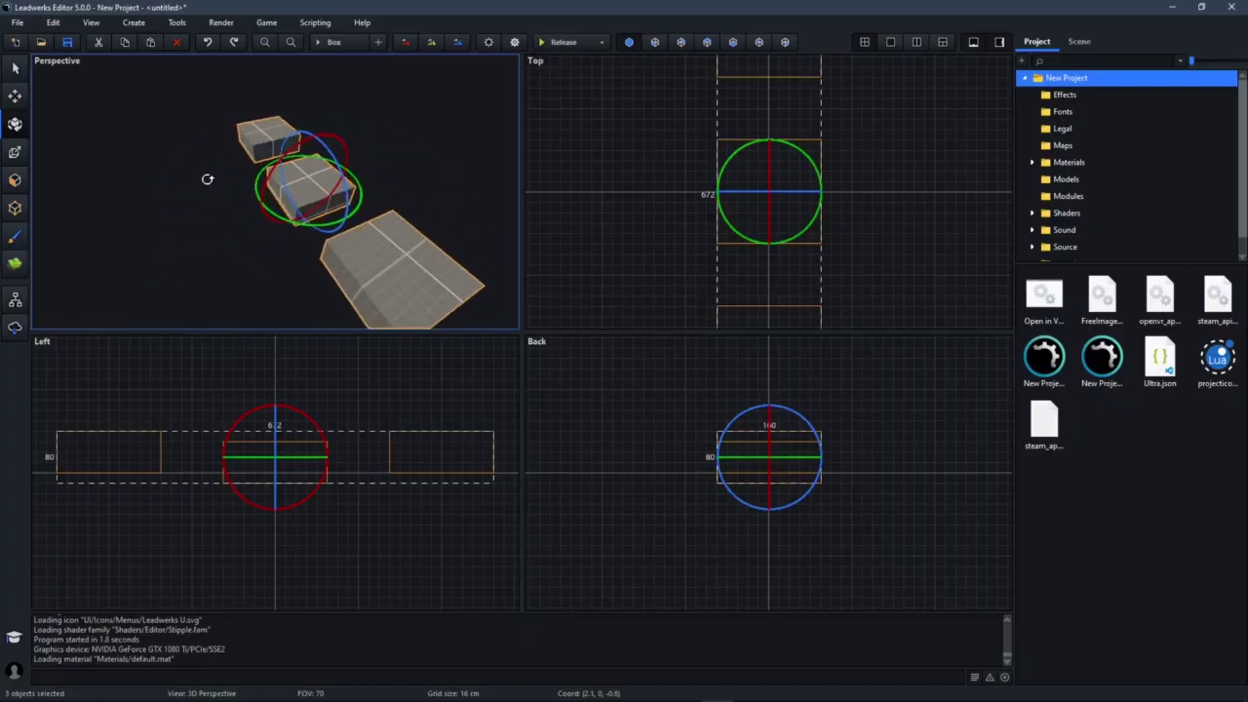
key(ctrl+z)
key(ctrl+z)
click(117, 165)
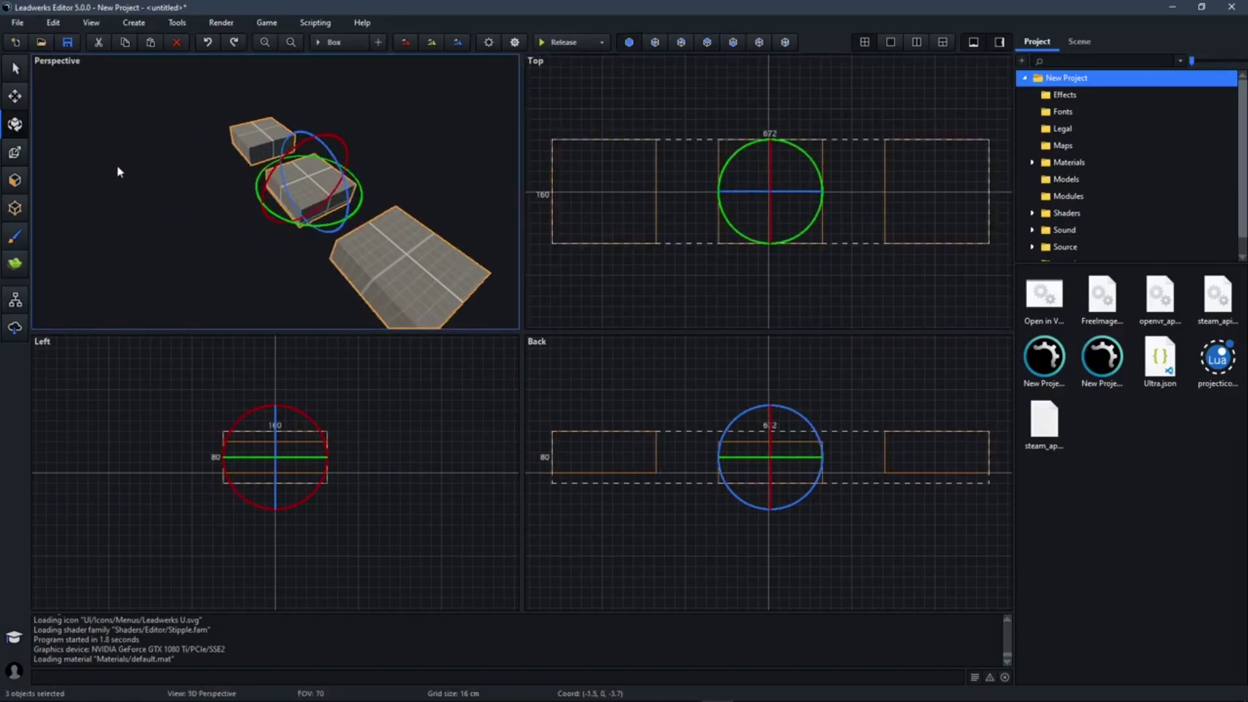
Scale the middle box to a 352 by 352 cm footprint and 32 cm height in the Perspective and Back views.
click(14, 152)
right_drag(98, 164, 123, 173)
click(267, 180)
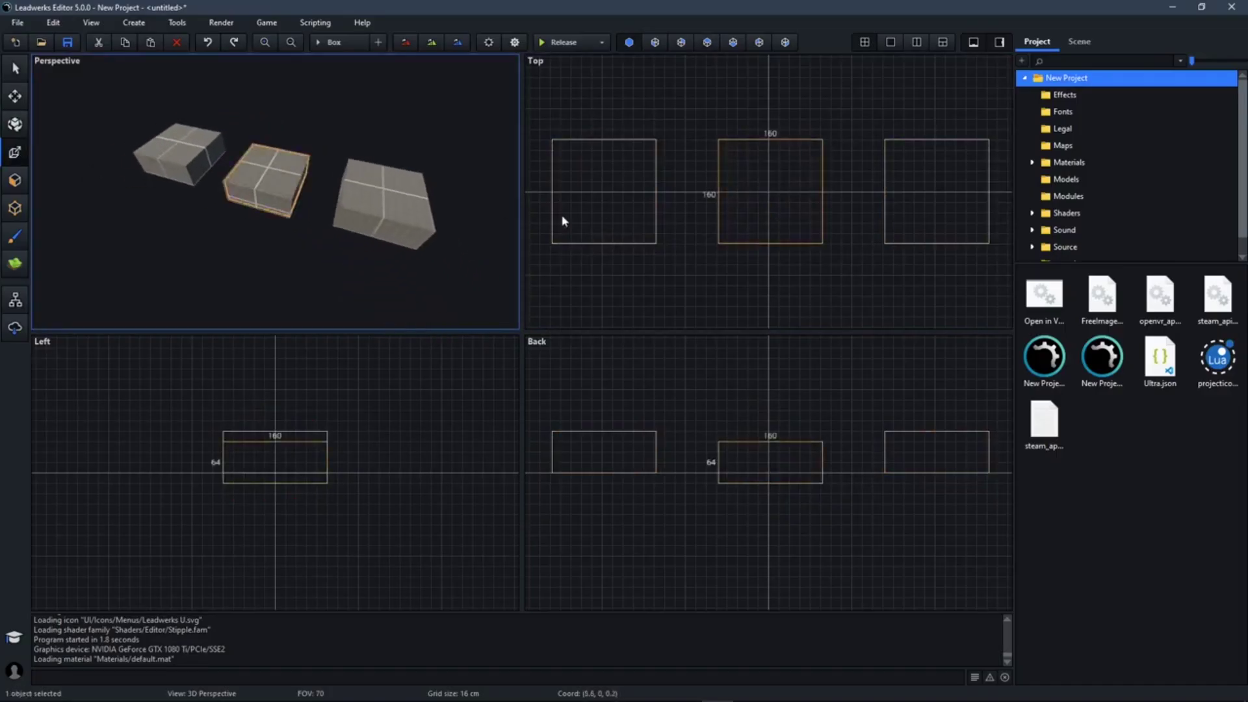
drag(254, 174, 184, 260)
drag(764, 380, 931, 485)
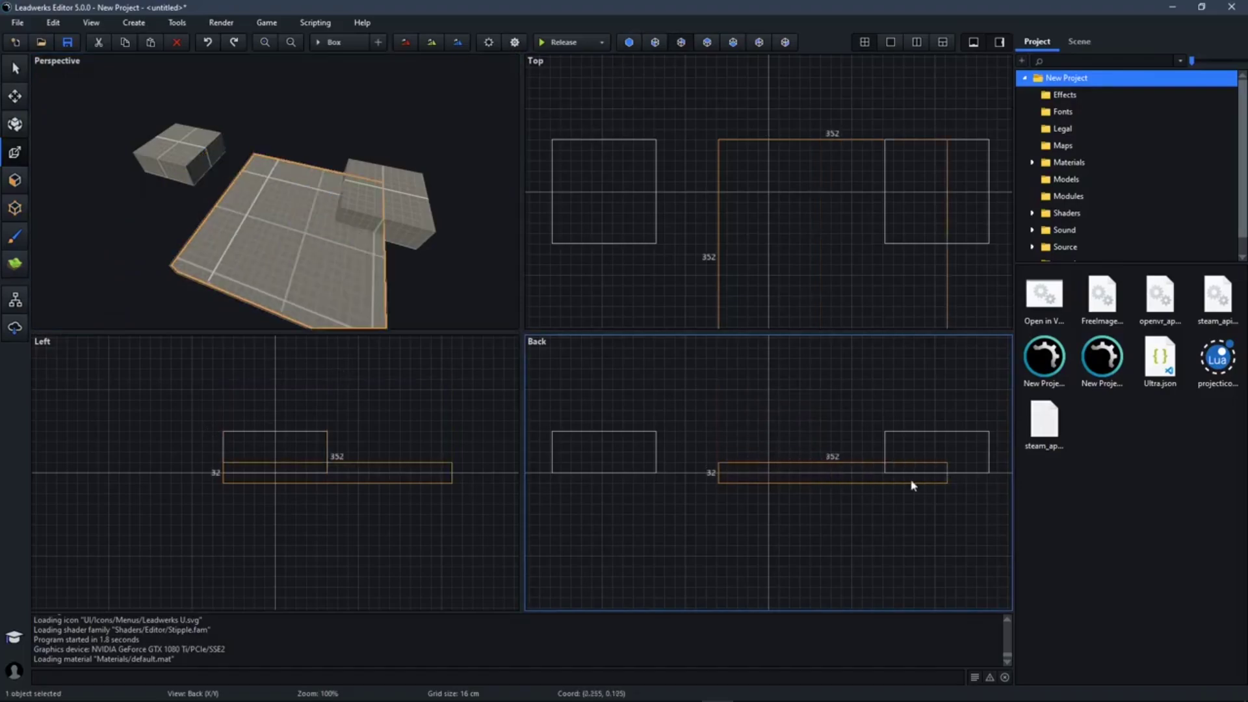
Scale the middle box to 144 cm high and 176 cm wide in the Back view, and deselect it.
drag(847, 462, 839, 390)
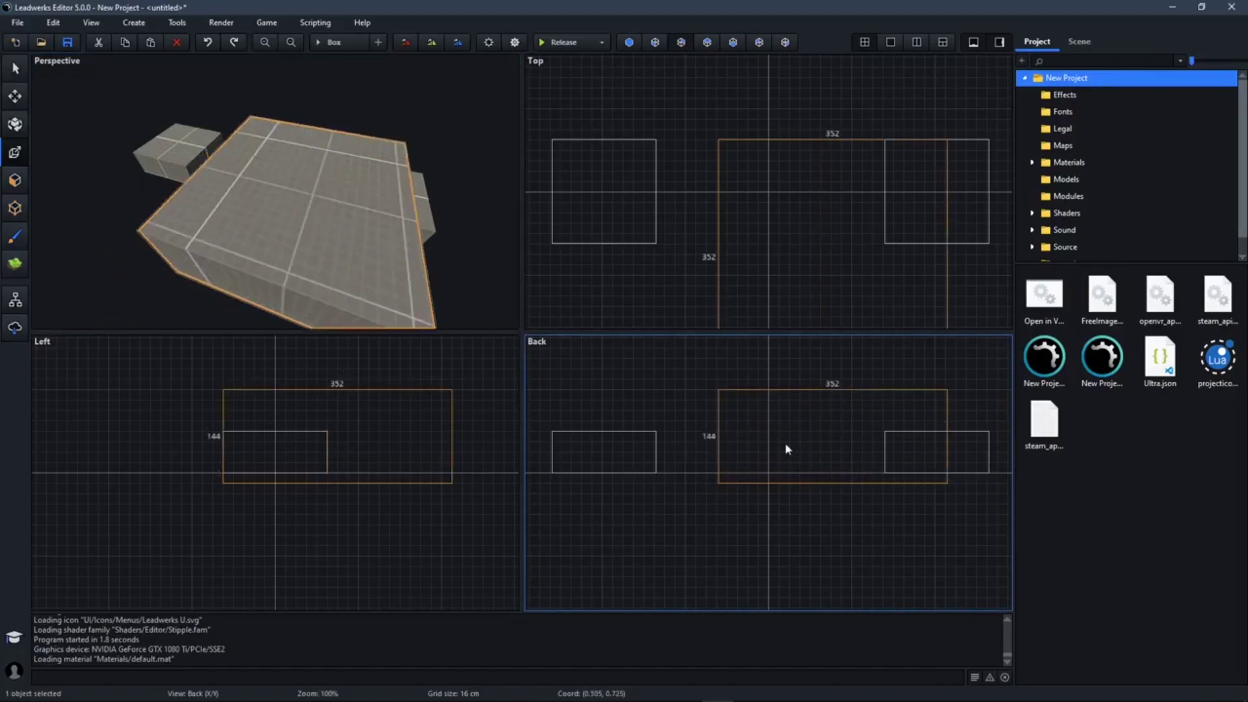
drag(719, 455, 835, 454)
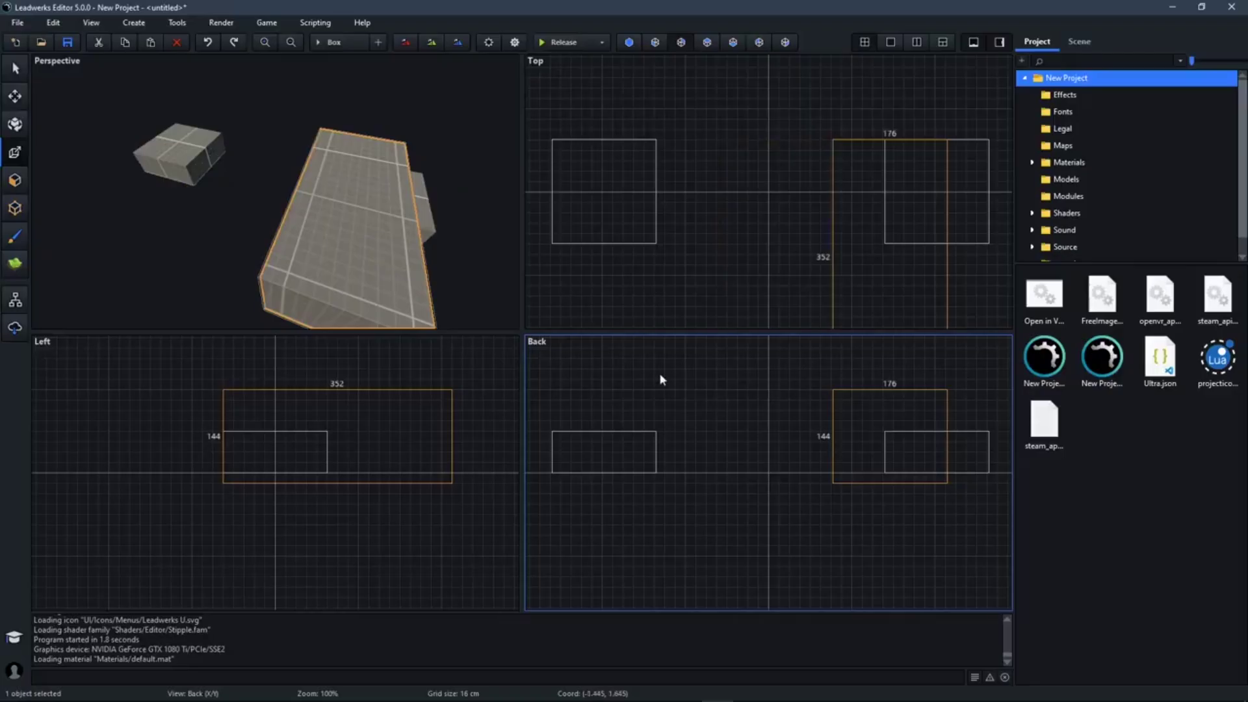
click(448, 139)
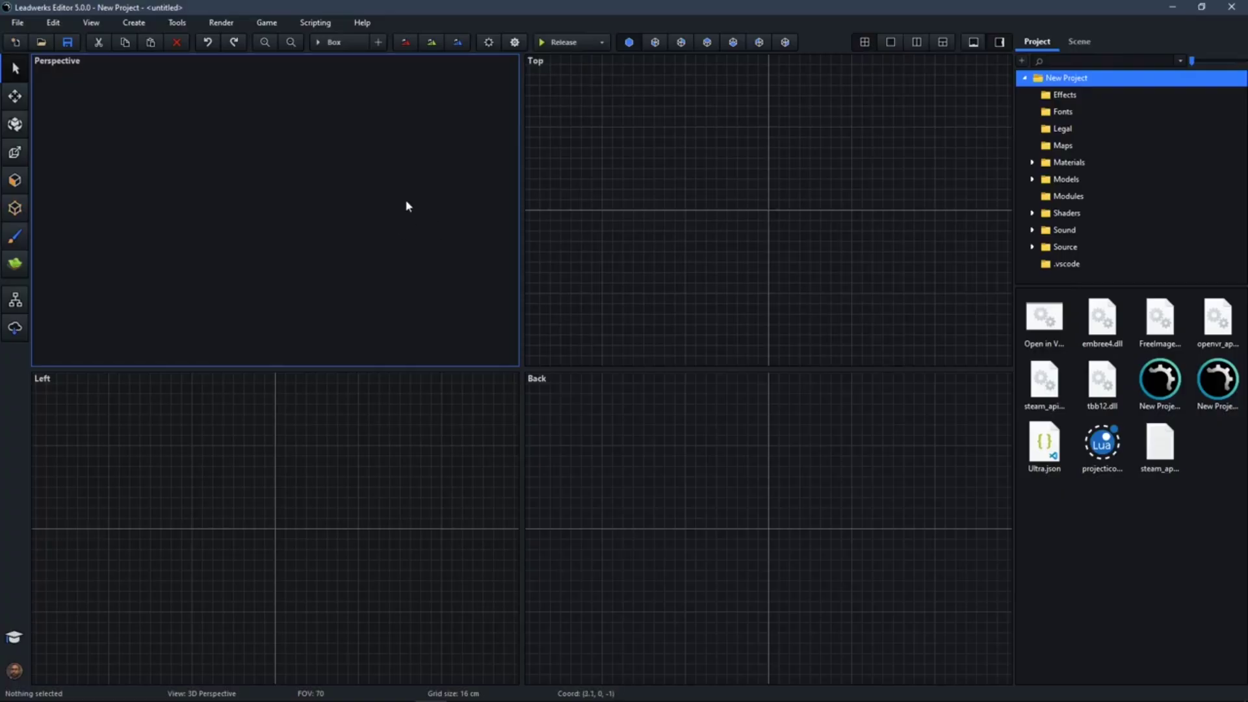
Create a flat box of 432 by 208 cm and 32 cm high in the Top view, and deselect it.
click(333, 45)
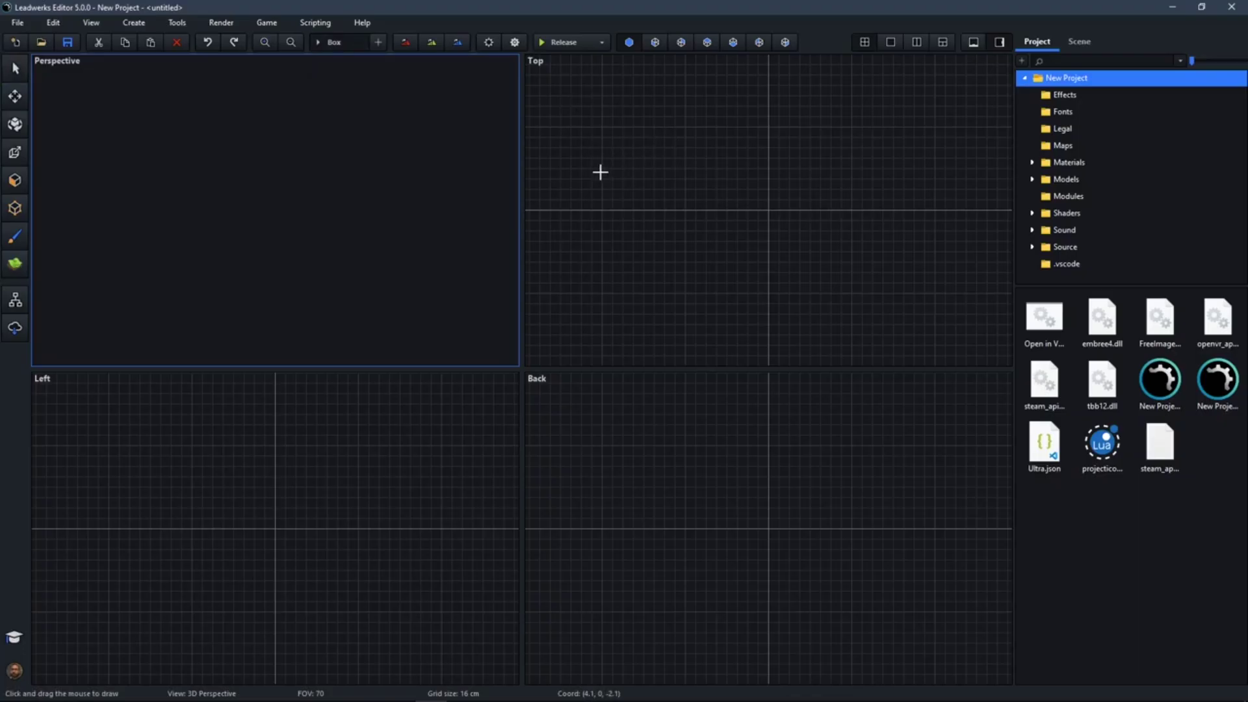
drag(623, 148, 902, 282)
right_click(715, 233)
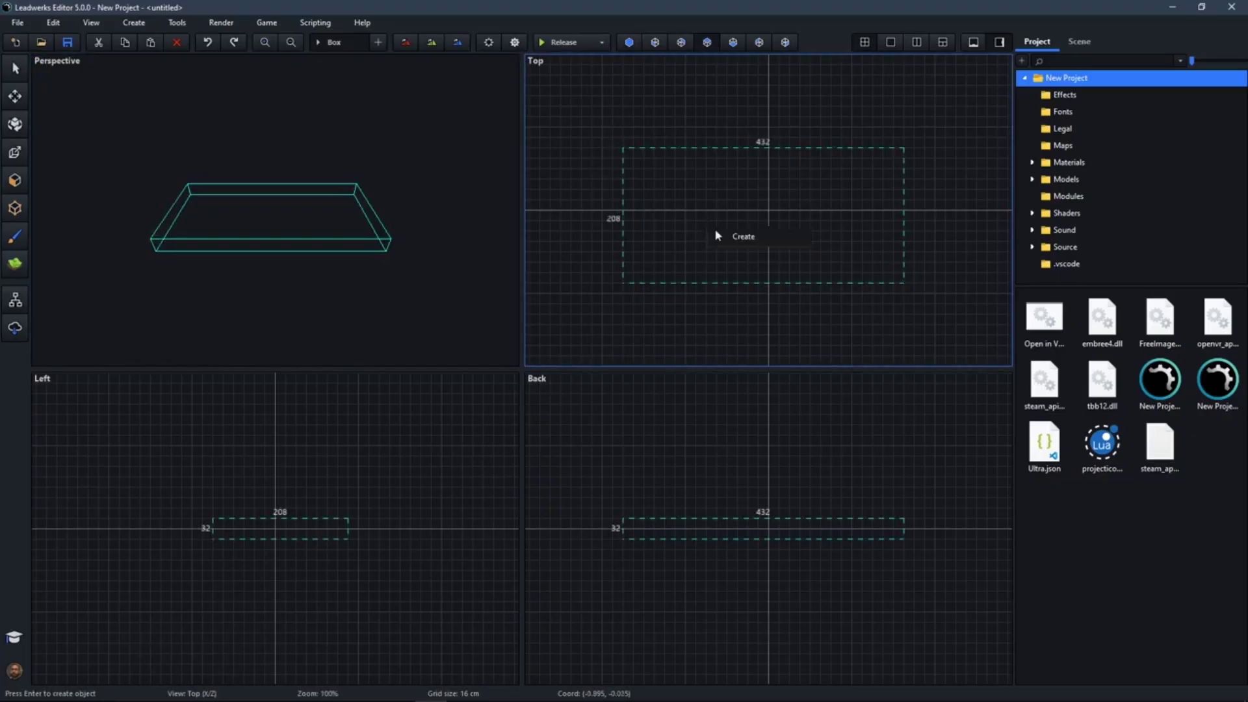
click(721, 234)
click(571, 209)
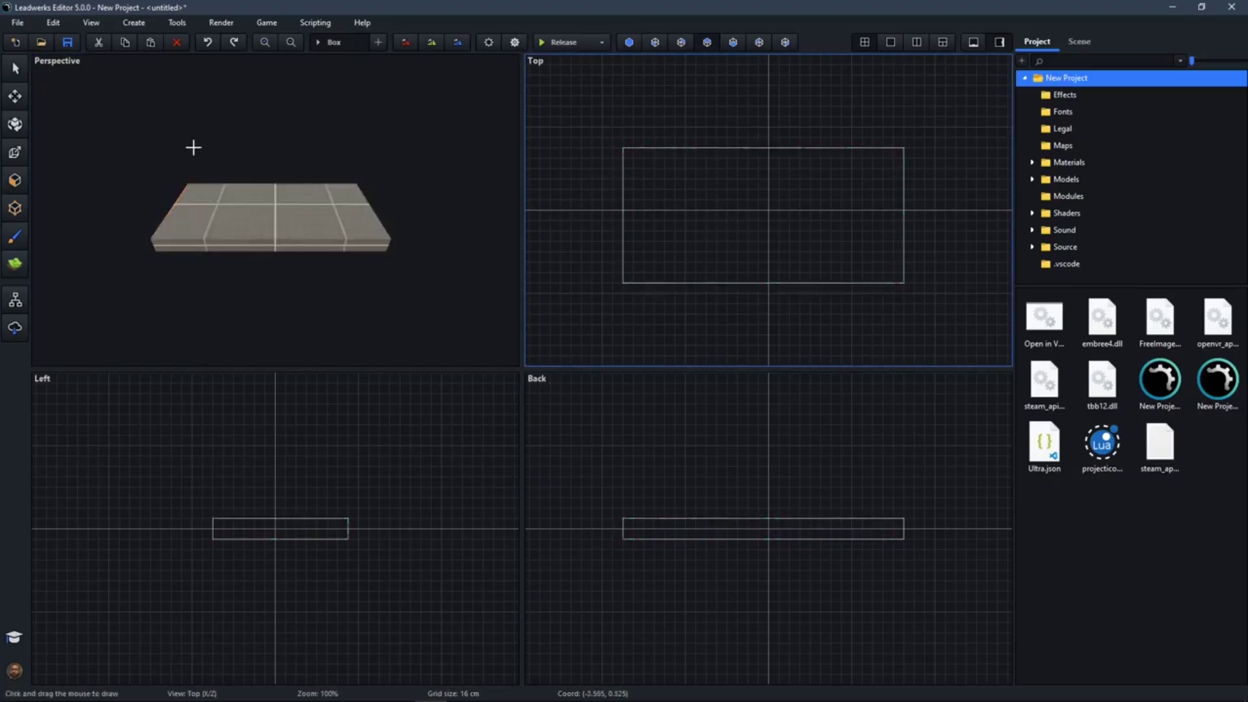
Create a 128 by 80 cm box, 160 cm high, passing vertically through the middle of the flat slab.
drag(712, 190, 797, 237)
click(744, 486)
drag(744, 486, 820, 581)
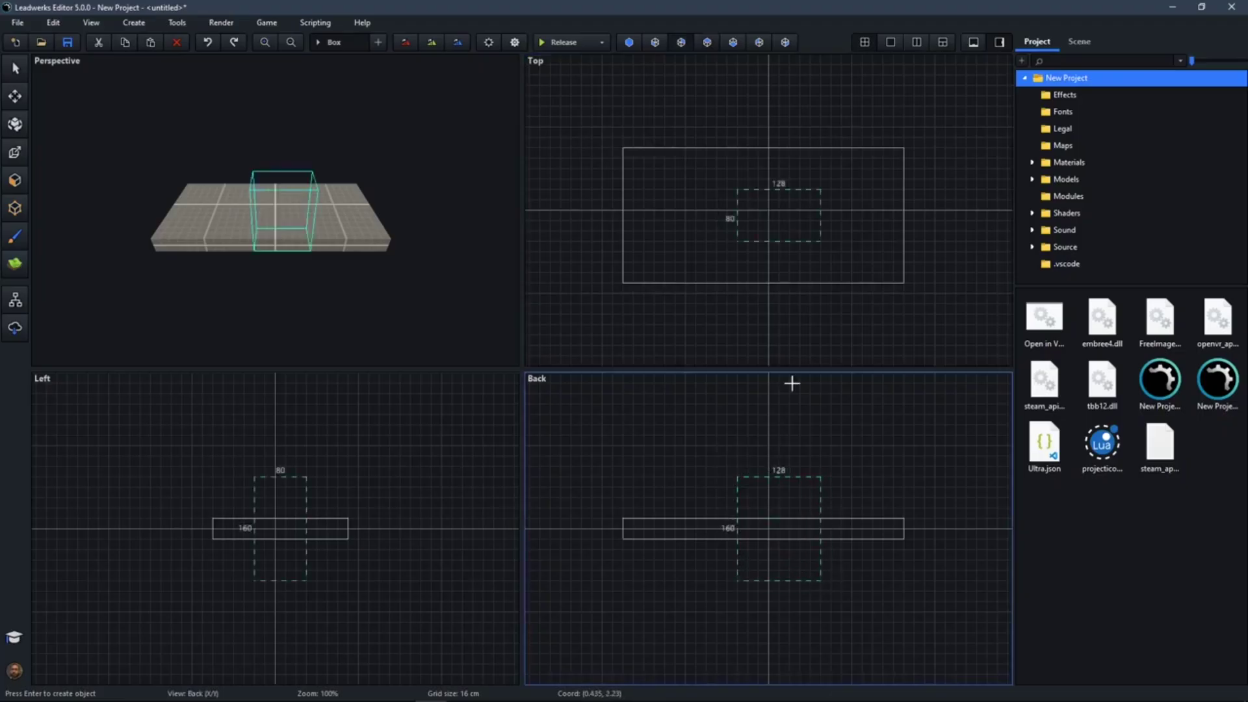
right_click(761, 221)
click(789, 228)
Select the tall box in the Perspective view and carve its shape out of the slab.
right_drag(406, 182, 407, 179)
key(w)
key(a)
key(s)
click(16, 70)
click(282, 187)
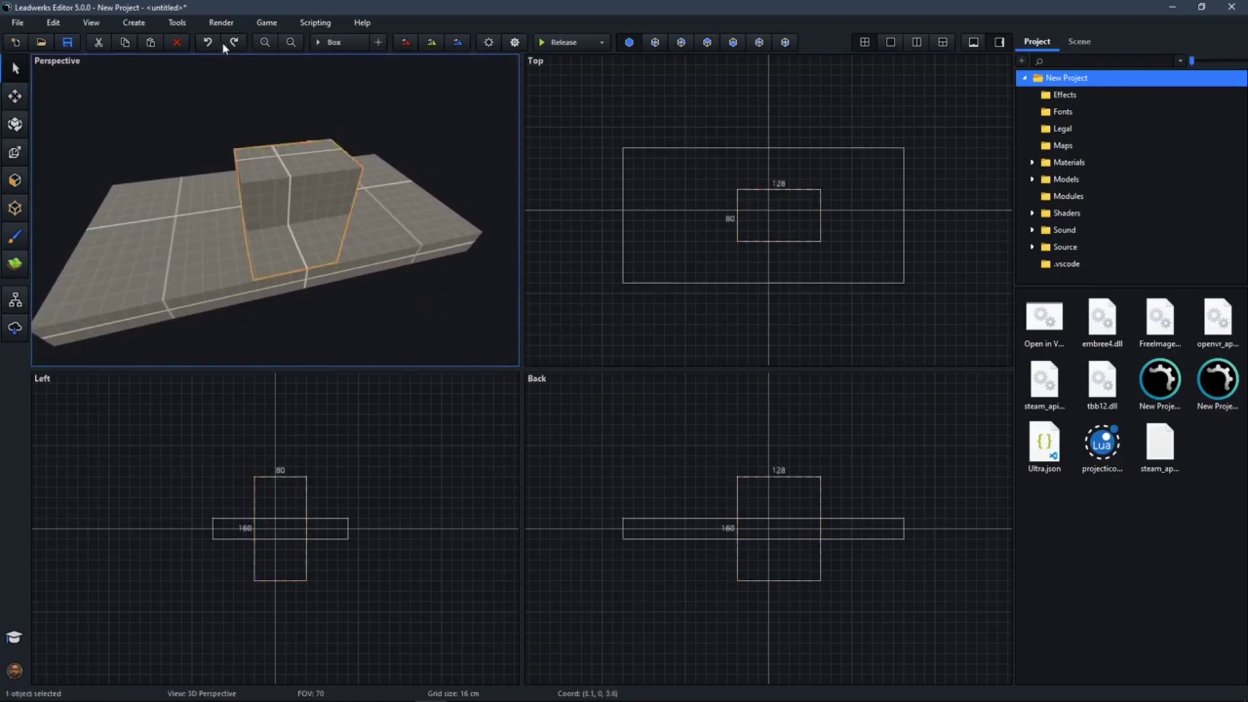
click(178, 23)
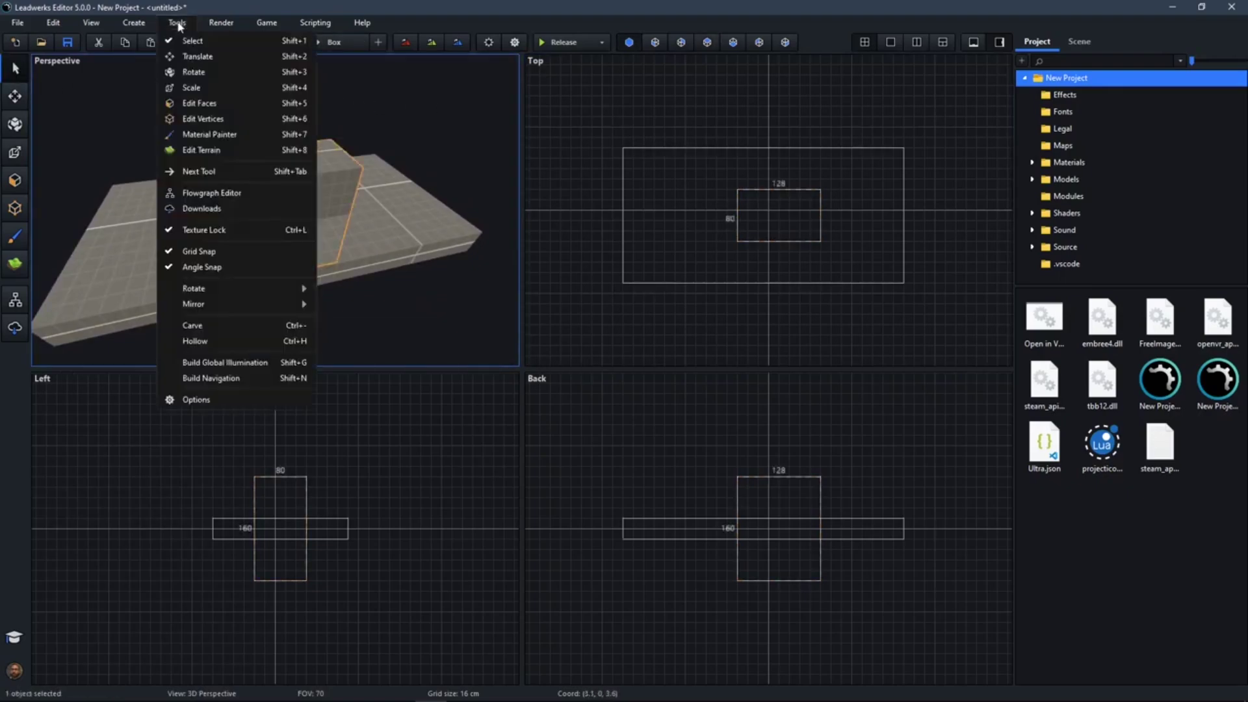
click(219, 328)
Move the carving box clear of the slab past its upper right corner in the Top view, and deselect it.
click(14, 96)
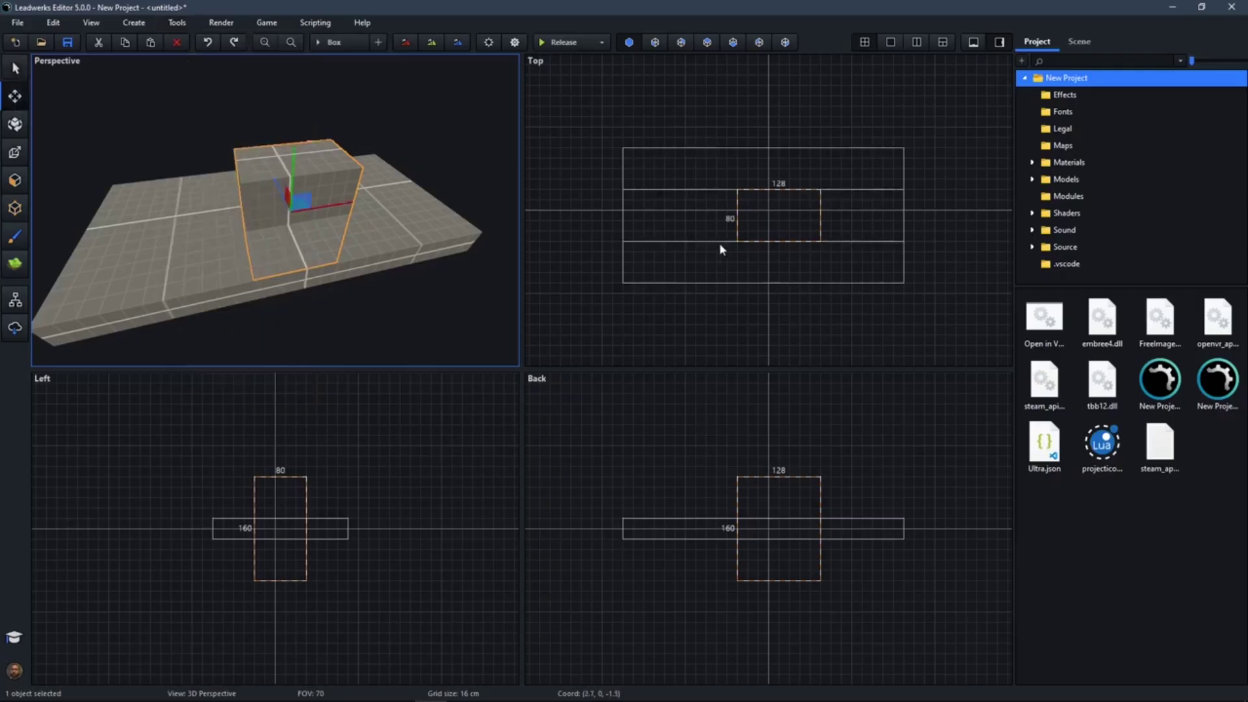
drag(758, 217, 934, 97)
click(796, 106)
Examine the rectangular hole carved in the slab in the Perspective view.
right_drag(351, 195, 281, 206)
key(w)
key(w)
key(s)
key(w)
key(s)
right_drag(332, 165, 307, 175)
key(w)
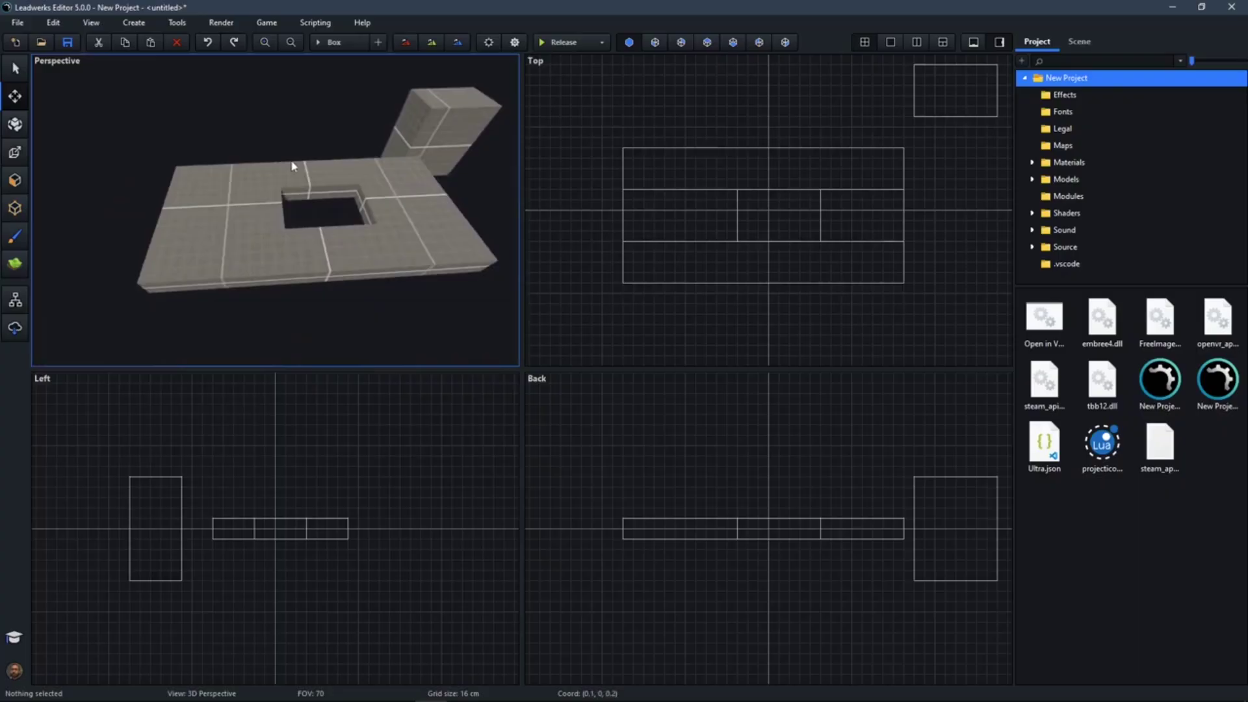
Create a 16-sided cylinder of 128 by 144 cm and 160 cm high through the left part of the slab.
click(323, 43)
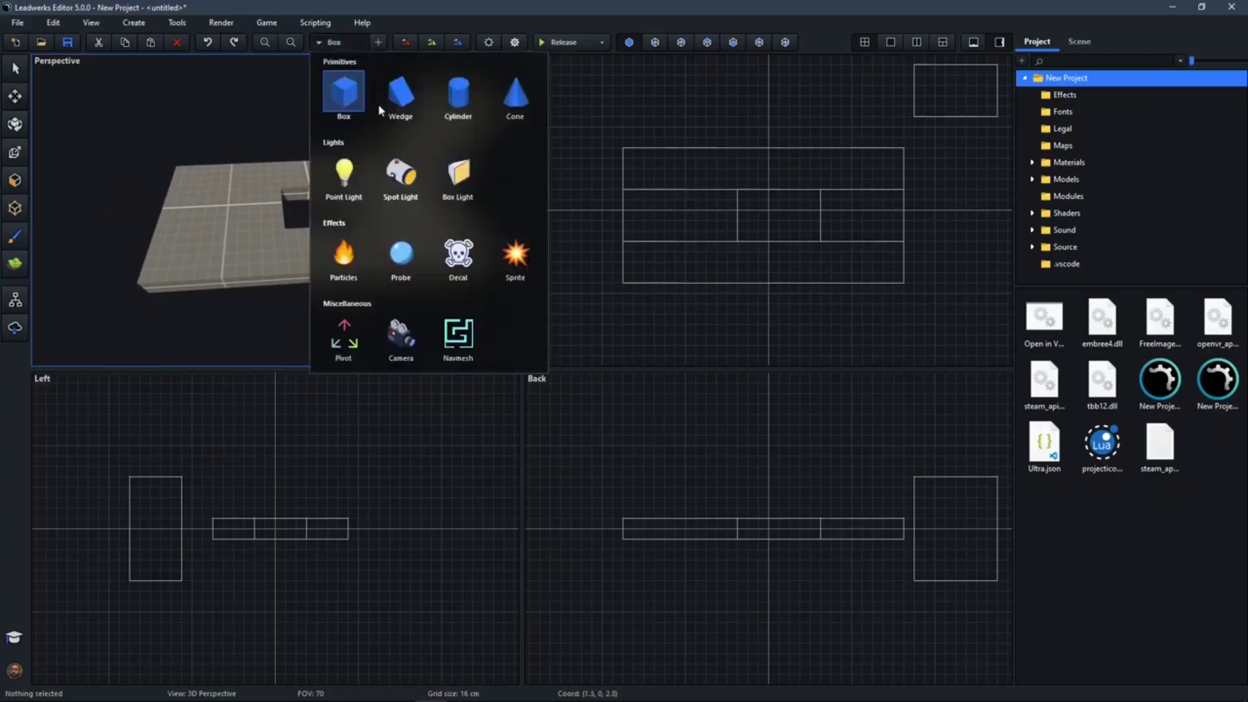
click(459, 91)
drag(648, 171, 727, 261)
click(722, 239)
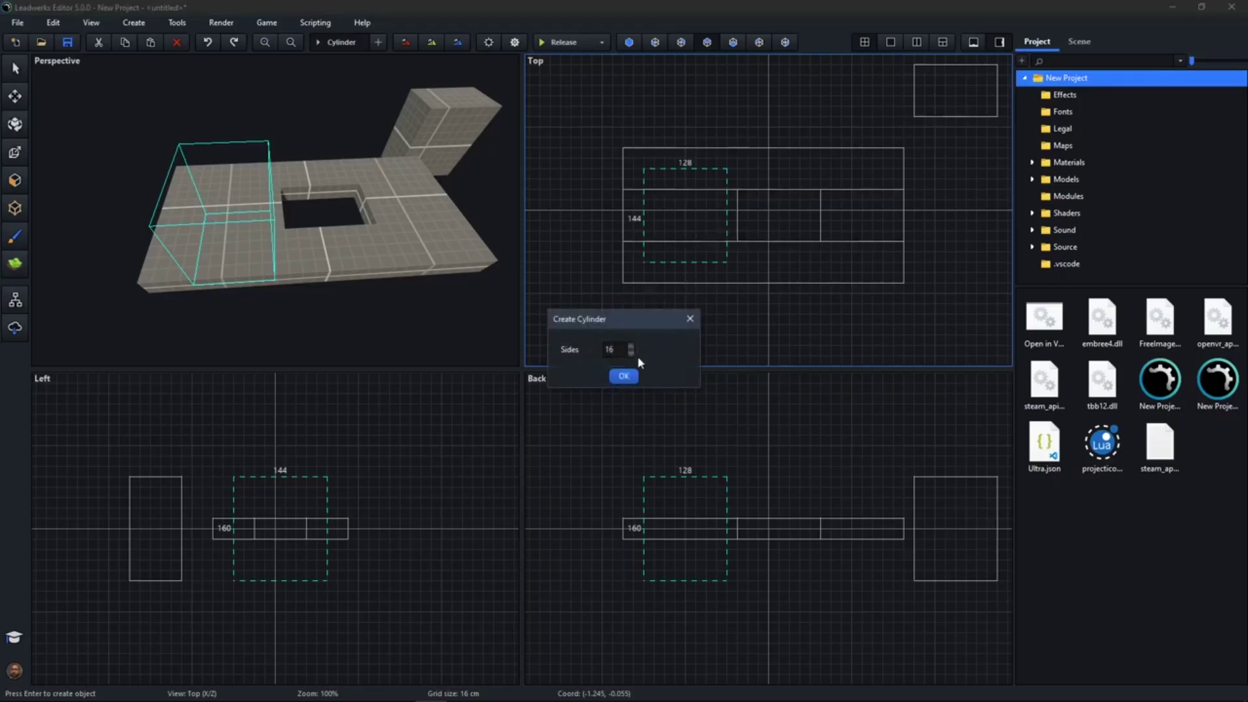
click(621, 376)
Carve the slab with the cylinder and delete the cylinder.
click(177, 22)
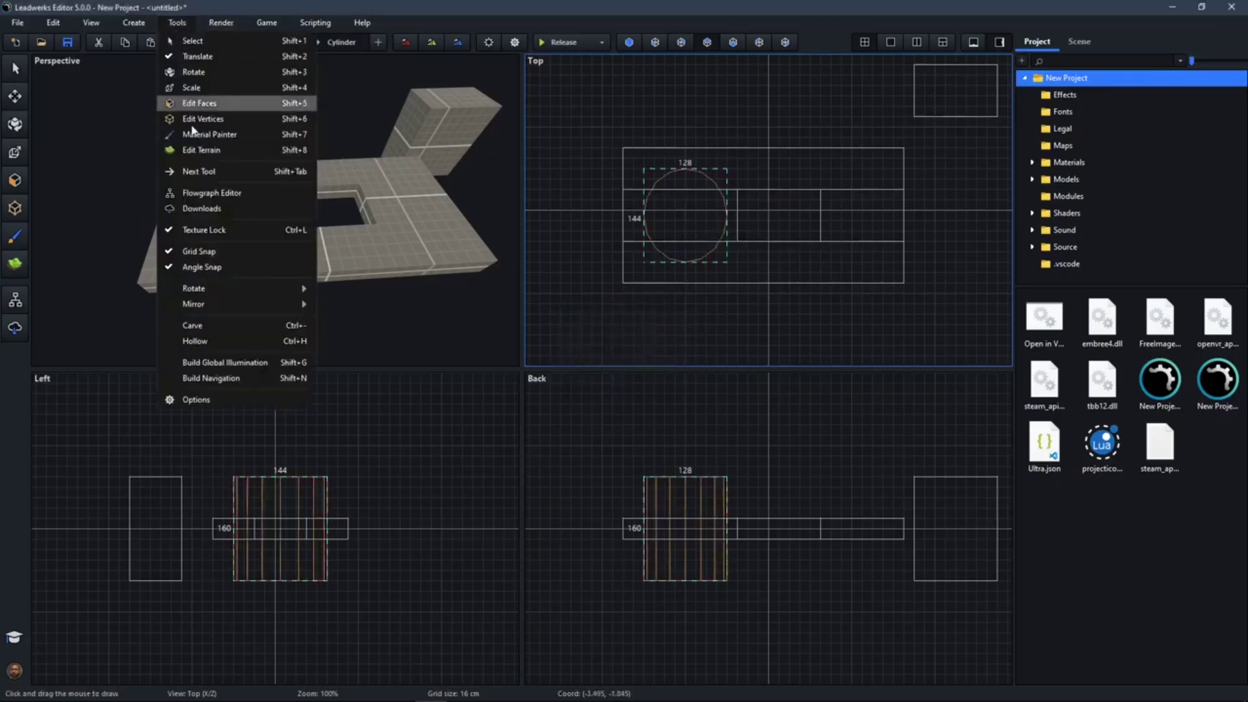
click(222, 325)
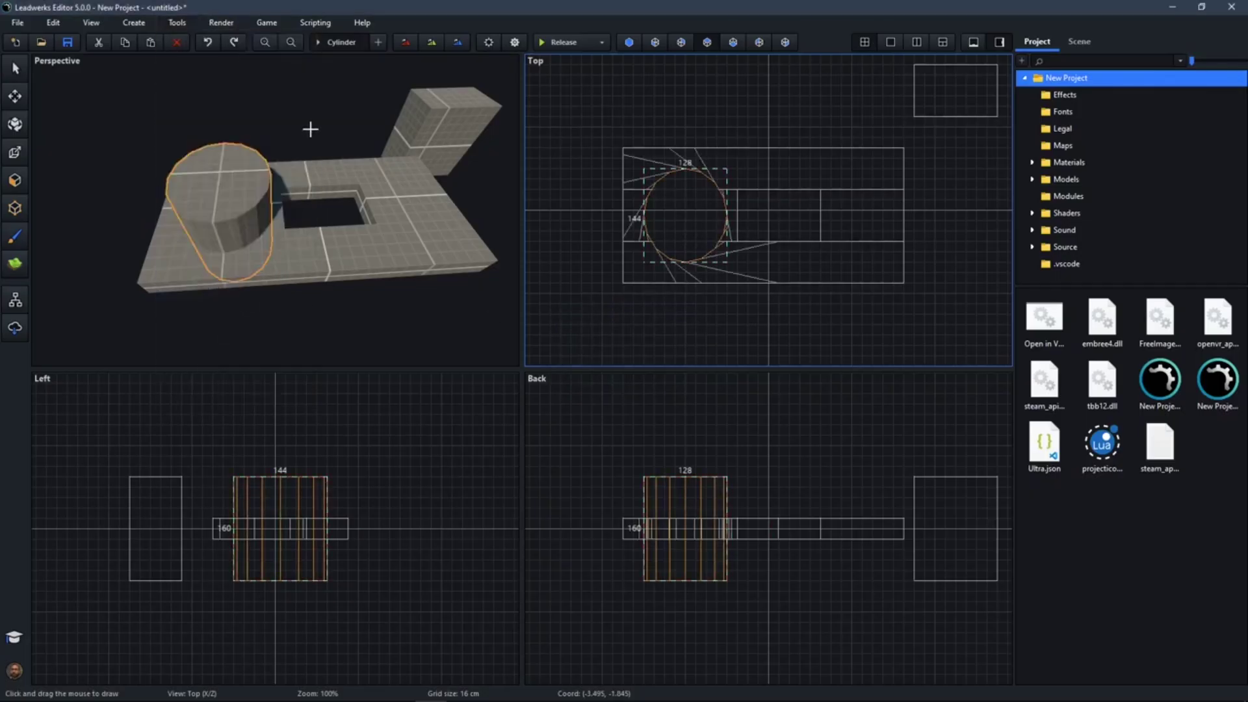
key(Delete)
Area-select all objects in the Perspective view and delete them to empty the scene.
mouse_move(359, 201)
right_down()
mouse_move(303, 234)
mouse_move(257, 212)
mouse_move(293, 228)
mouse_move(384, 207)
mouse_move(353, 200)
right_up()
key(w)
key(s)
key(d)
key(a)
key(d)
click(15, 69)
drag(89, 84, 486, 325)
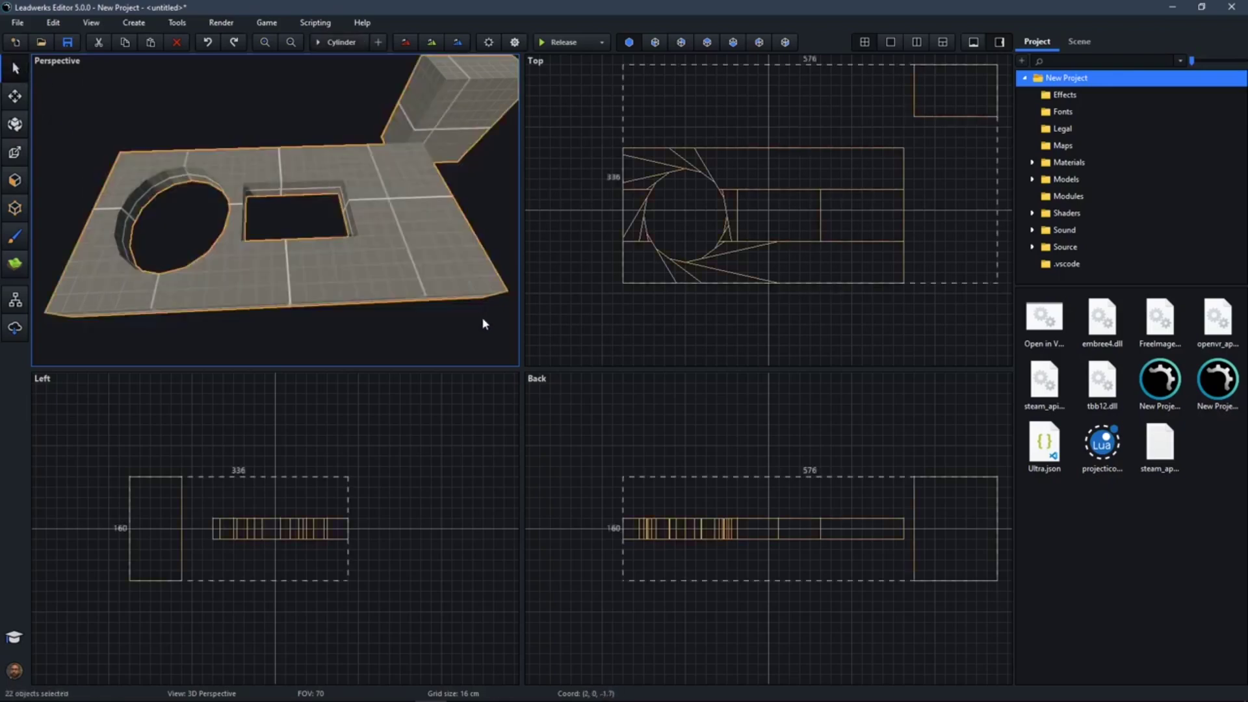
key(Delete)
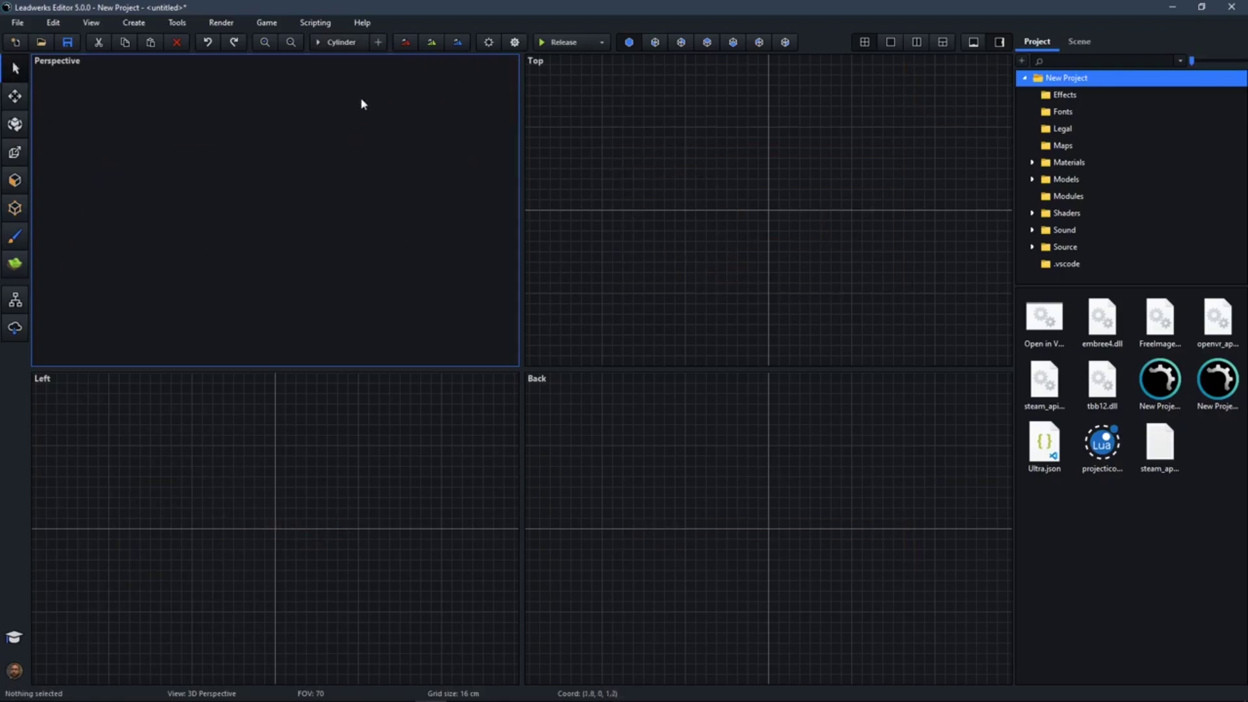
Create a box of 400 by 256 cm, 160 cm high, standing on the ground line, and deselect it.
click(315, 45)
click(344, 92)
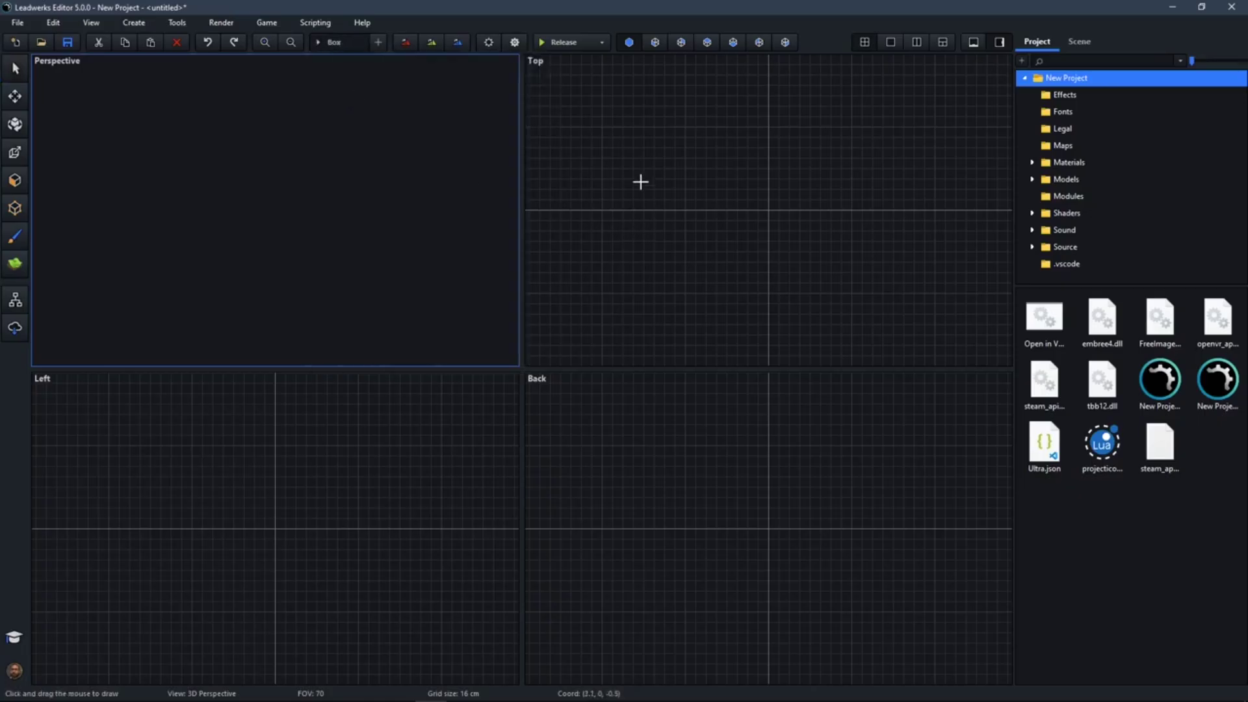
drag(633, 127, 896, 290)
drag(722, 532, 722, 488)
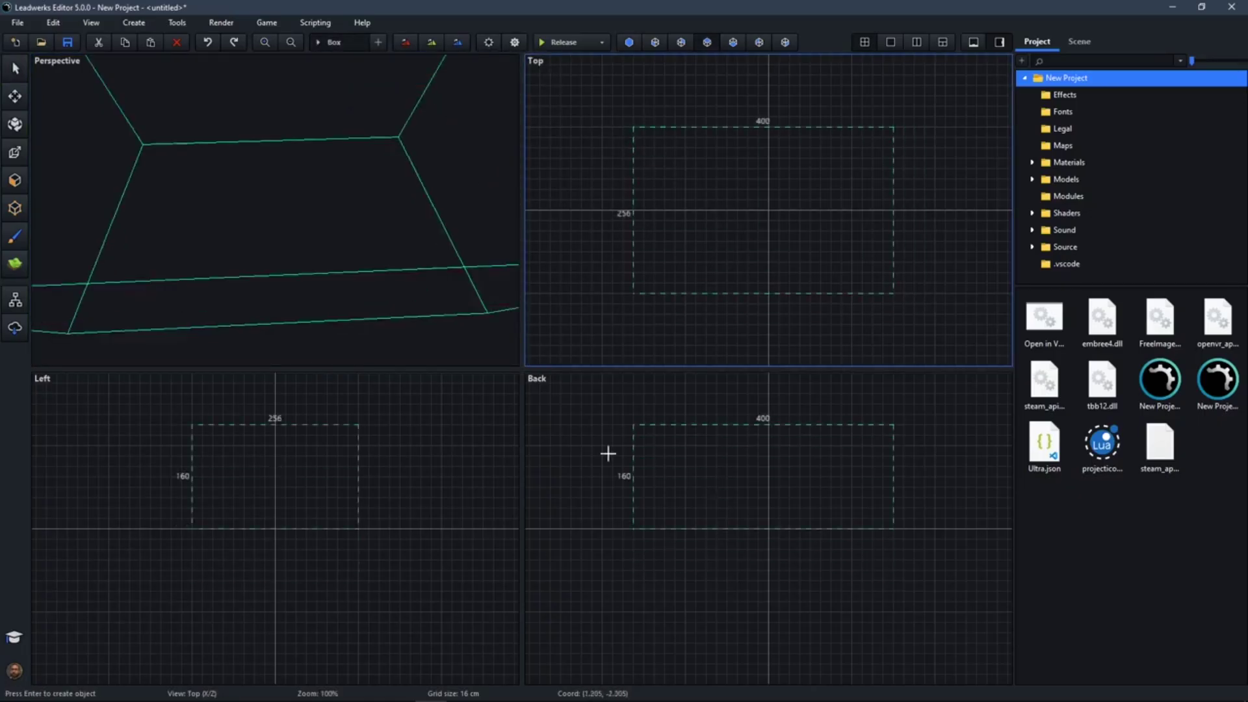
right_click(382, 277)
click(398, 271)
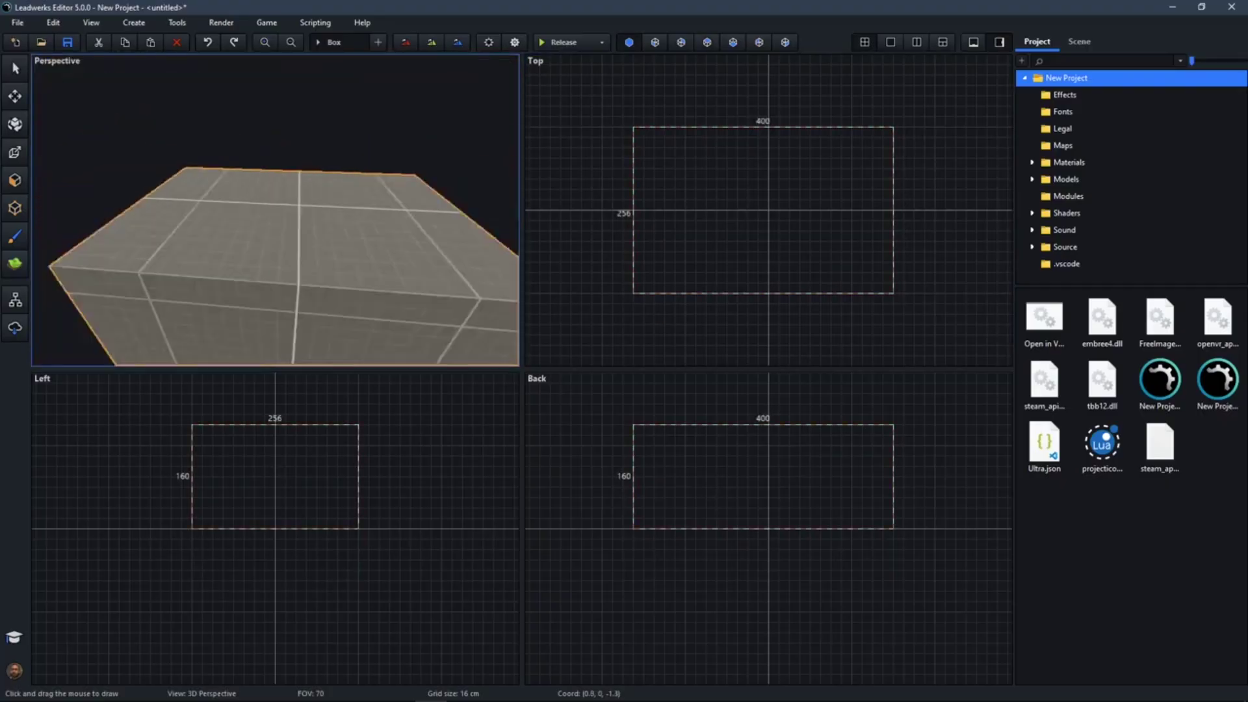
key(Escape)
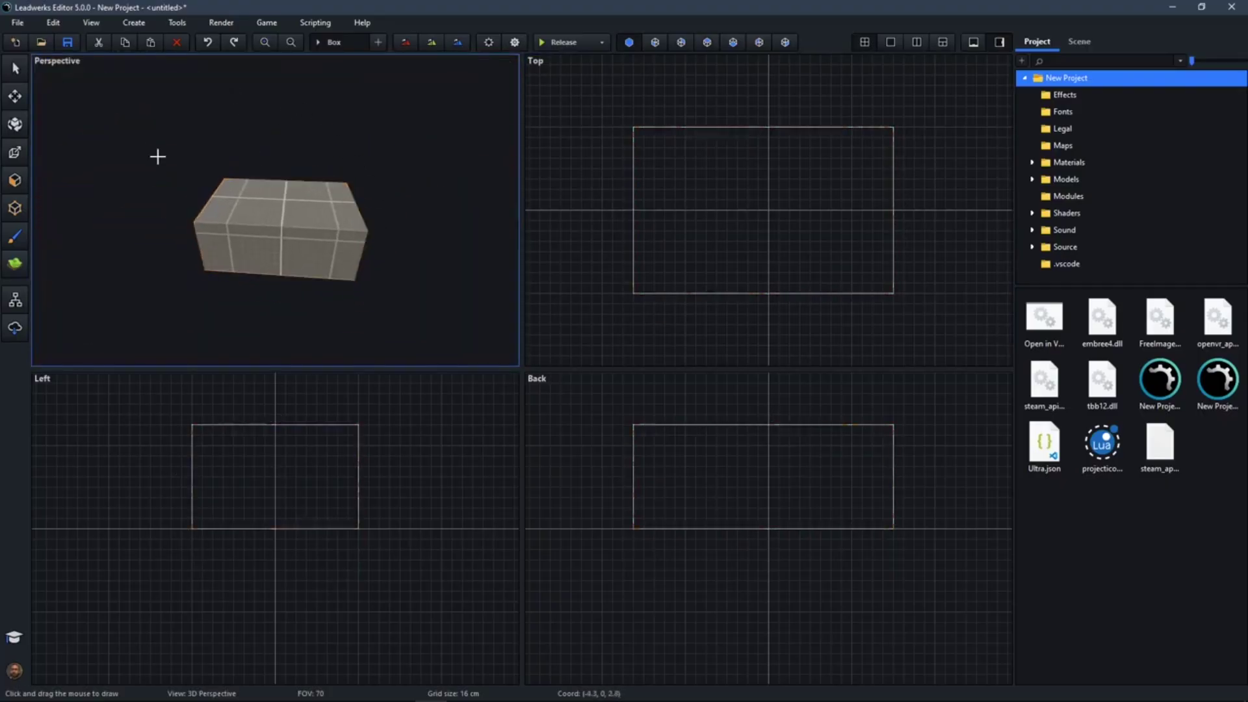
Select the new box and hollow it into separate wall, floor and ceiling pieces.
click(15, 75)
click(275, 211)
click(175, 23)
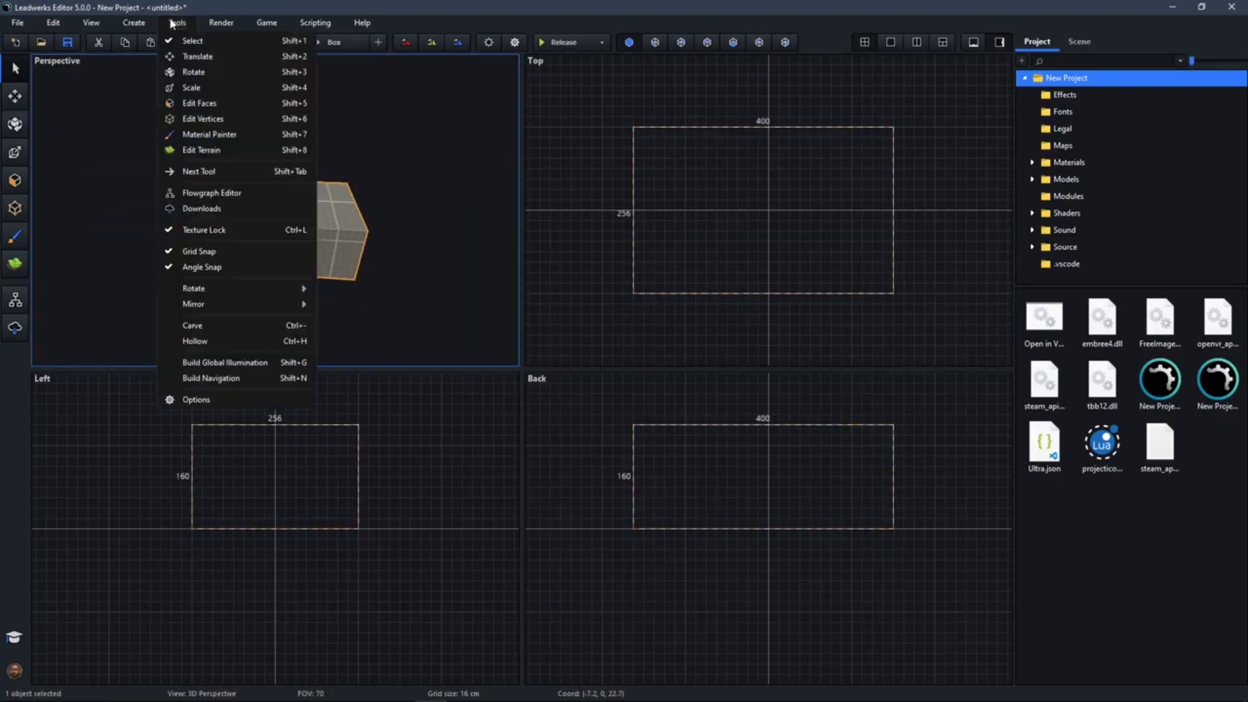
click(249, 342)
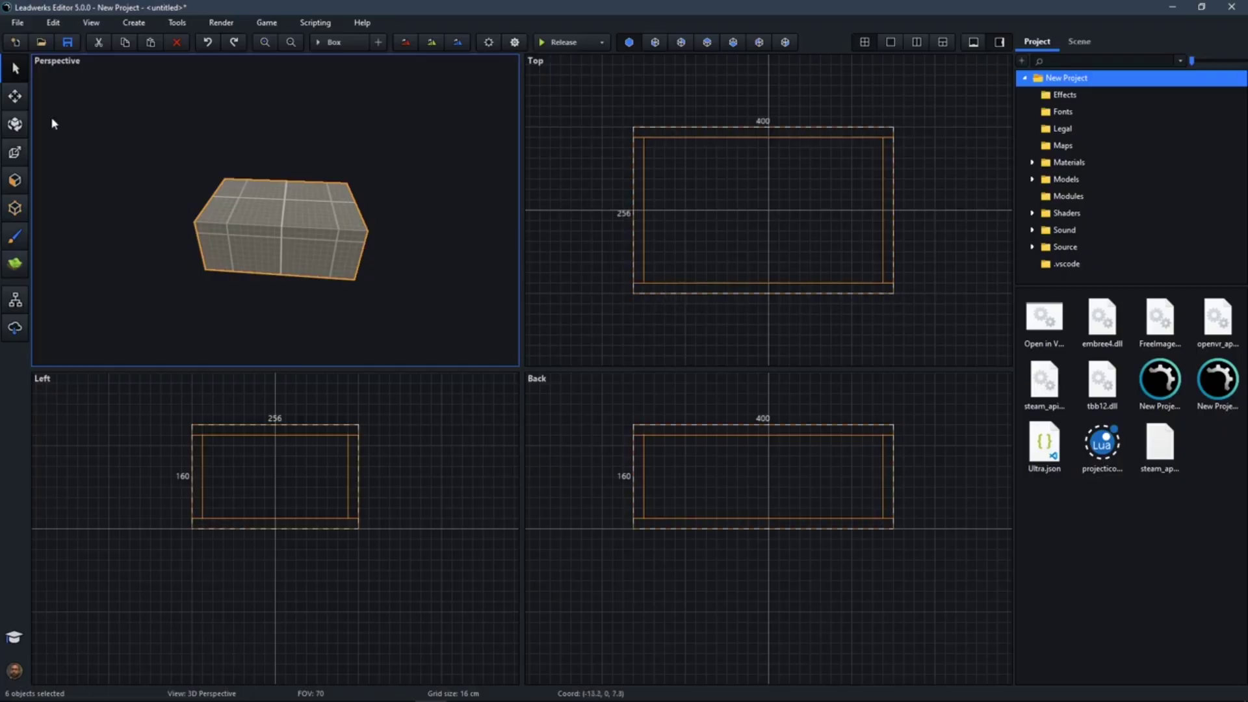
Delete the ceiling piece of the hollowed box in the Perspective view to expose its interior.
key(w)
mouse_move(342, 228)
right_down()
mouse_move(377, 235)
mouse_move(364, 211)
mouse_move(348, 218)
mouse_move(342, 253)
mouse_move(345, 231)
right_up()
key(s)
click(294, 232)
key(Delete)
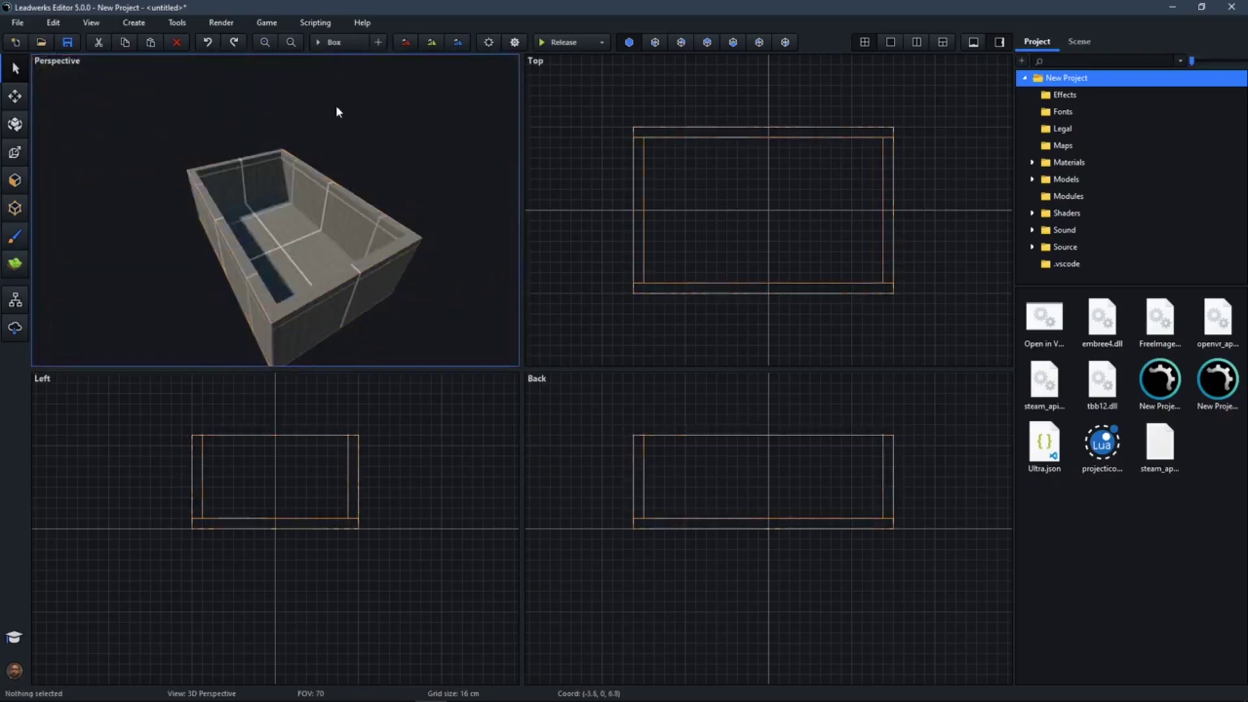
mouse_move(342, 153)
right_down()
mouse_move(360, 162)
mouse_move(335, 158)
right_up()
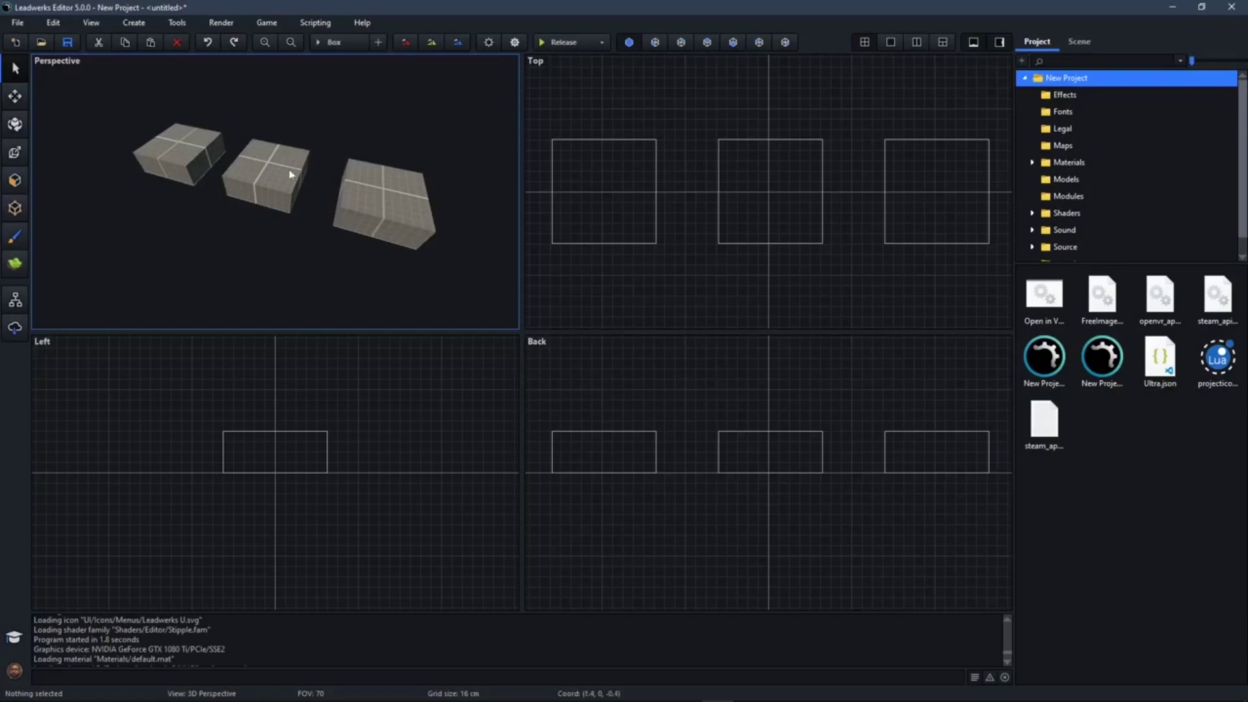
Select the middle box of the three-box scene and examine its Transform, Appearance and Physics properties.
click(276, 183)
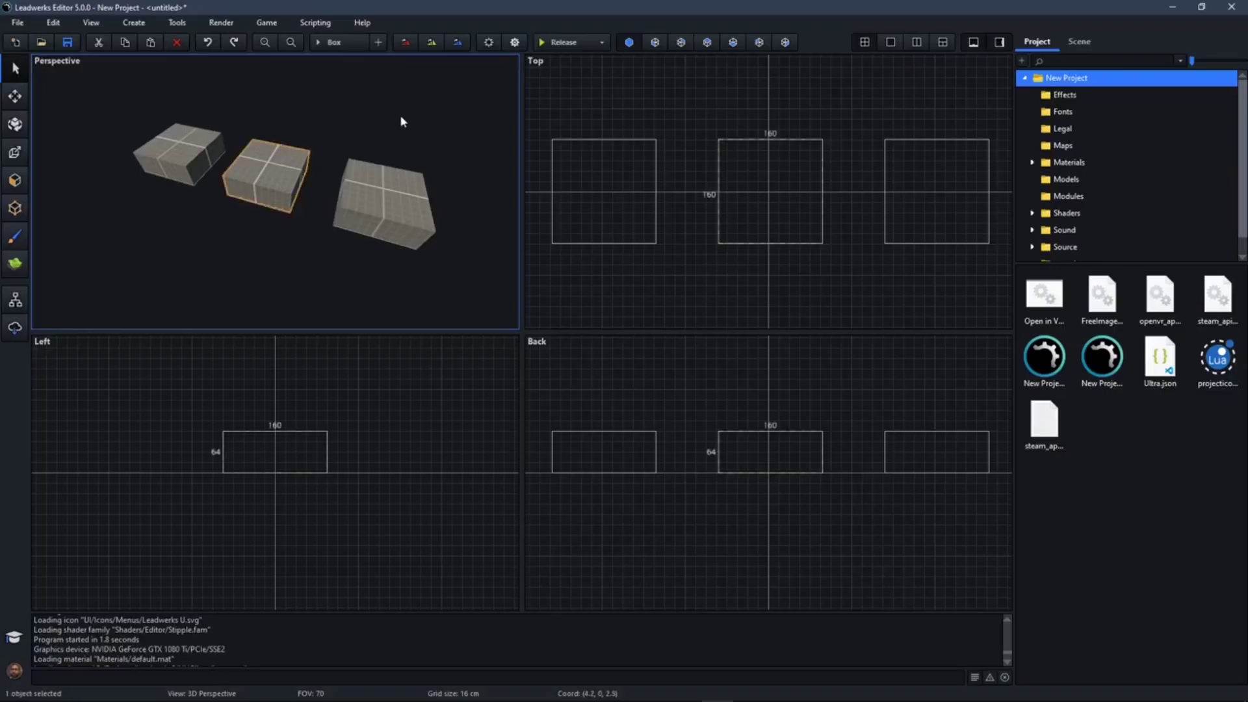
click(1080, 42)
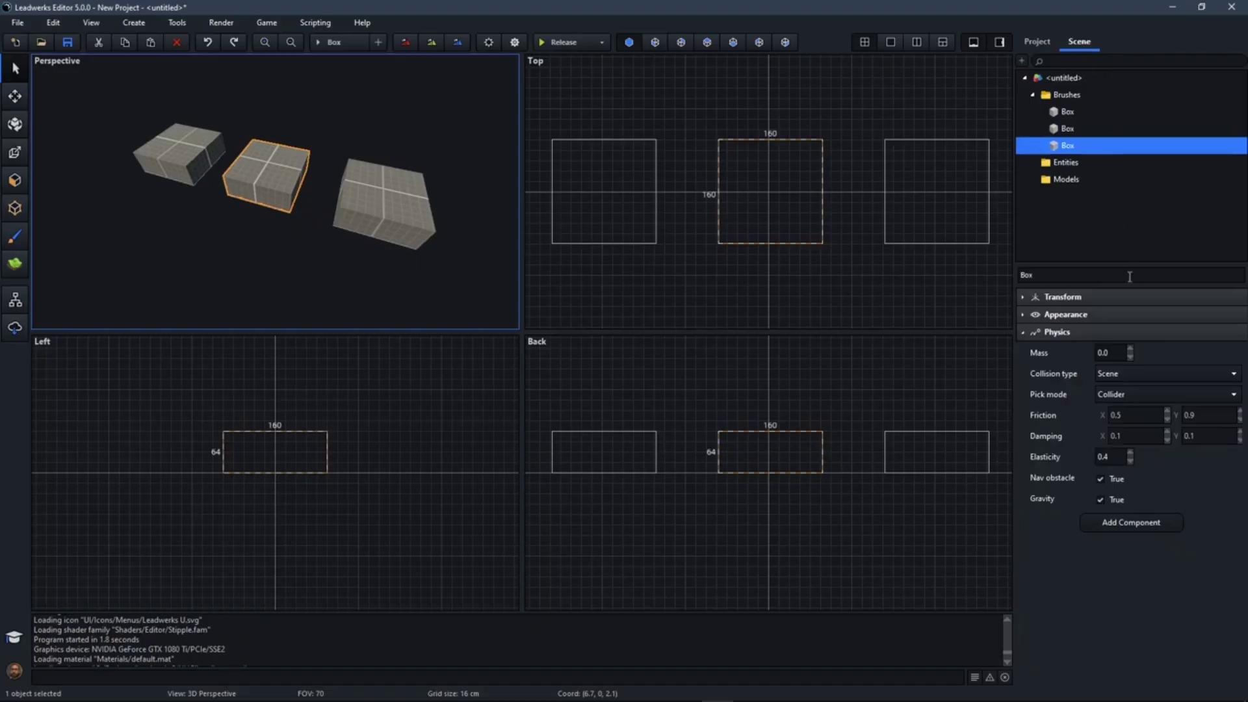
click(1073, 316)
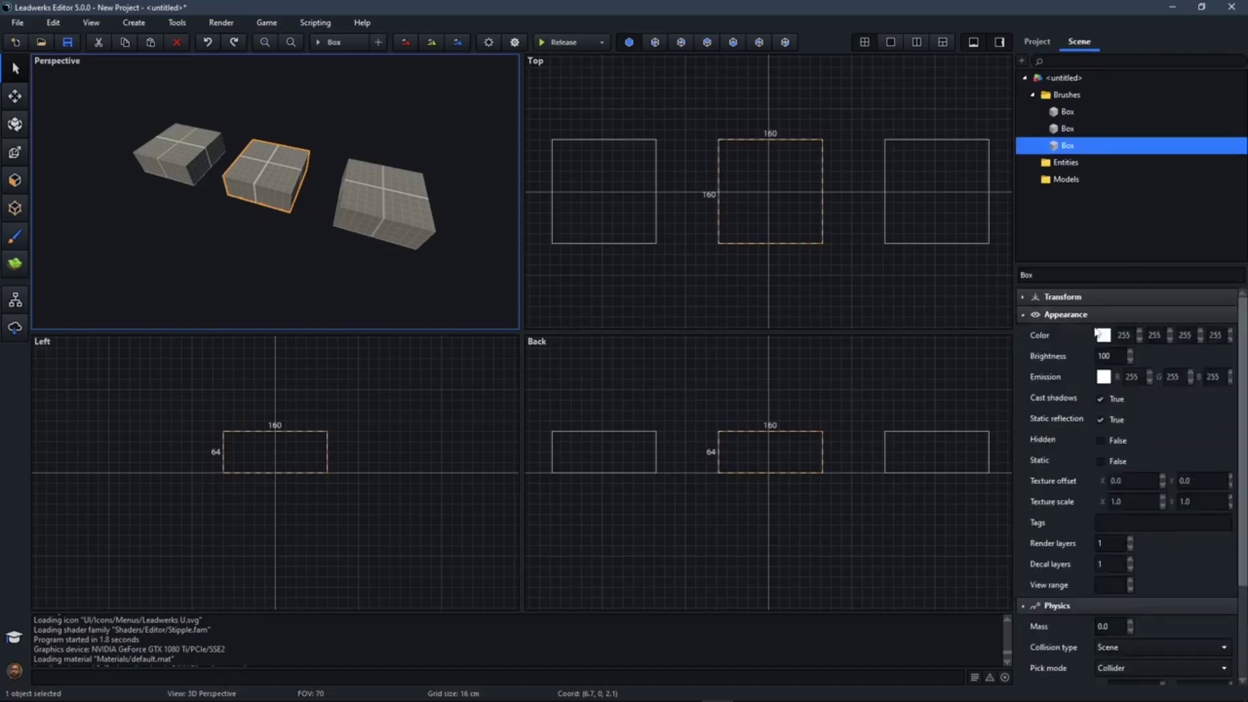
click(1081, 297)
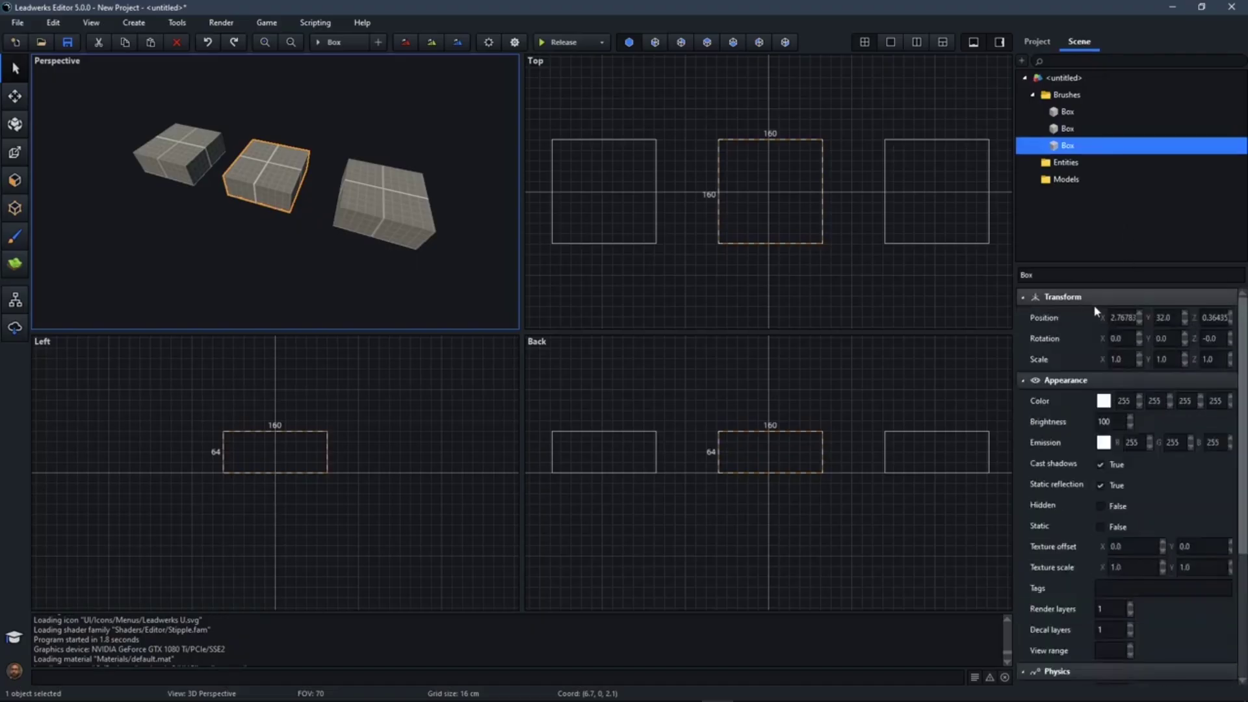
click(1072, 383)
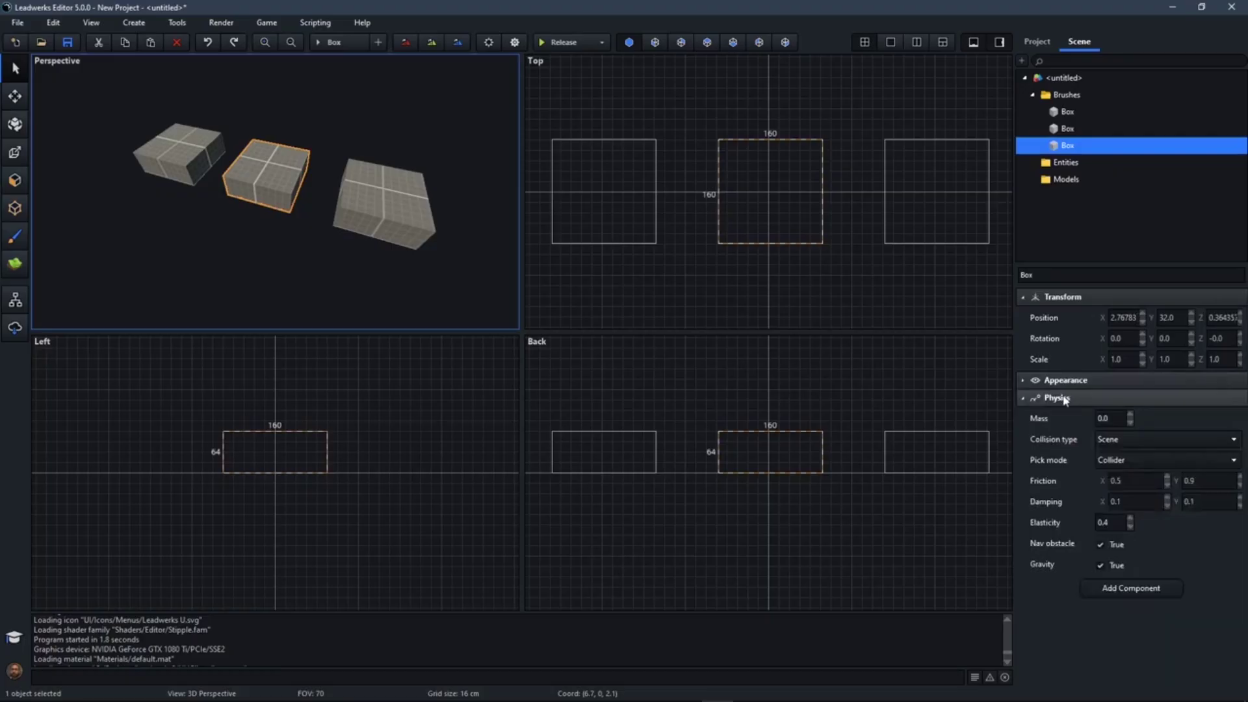
click(1063, 399)
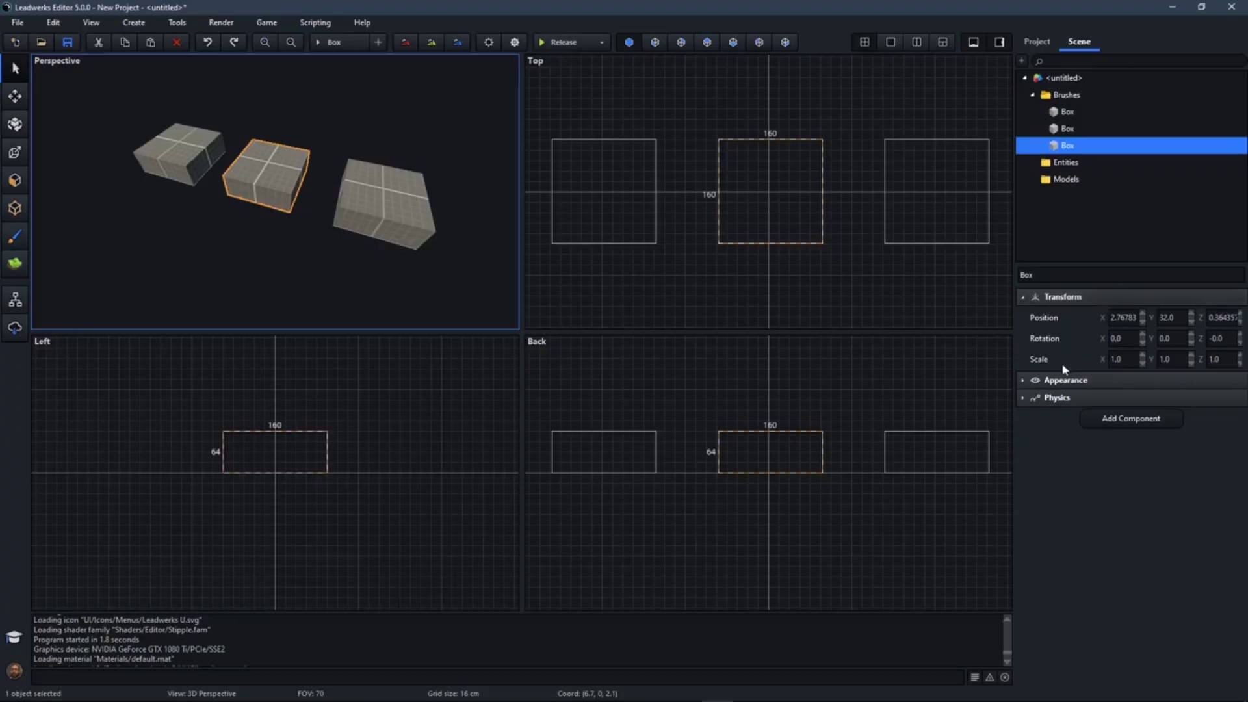
Raise the middle box to a Y position of 44 and collapse its Transform properties.
click(1192, 315)
click(1191, 314)
click(1192, 315)
click(1192, 315)
click(1191, 314)
click(1192, 314)
click(1192, 314)
click(1192, 314)
click(1192, 314)
click(1192, 315)
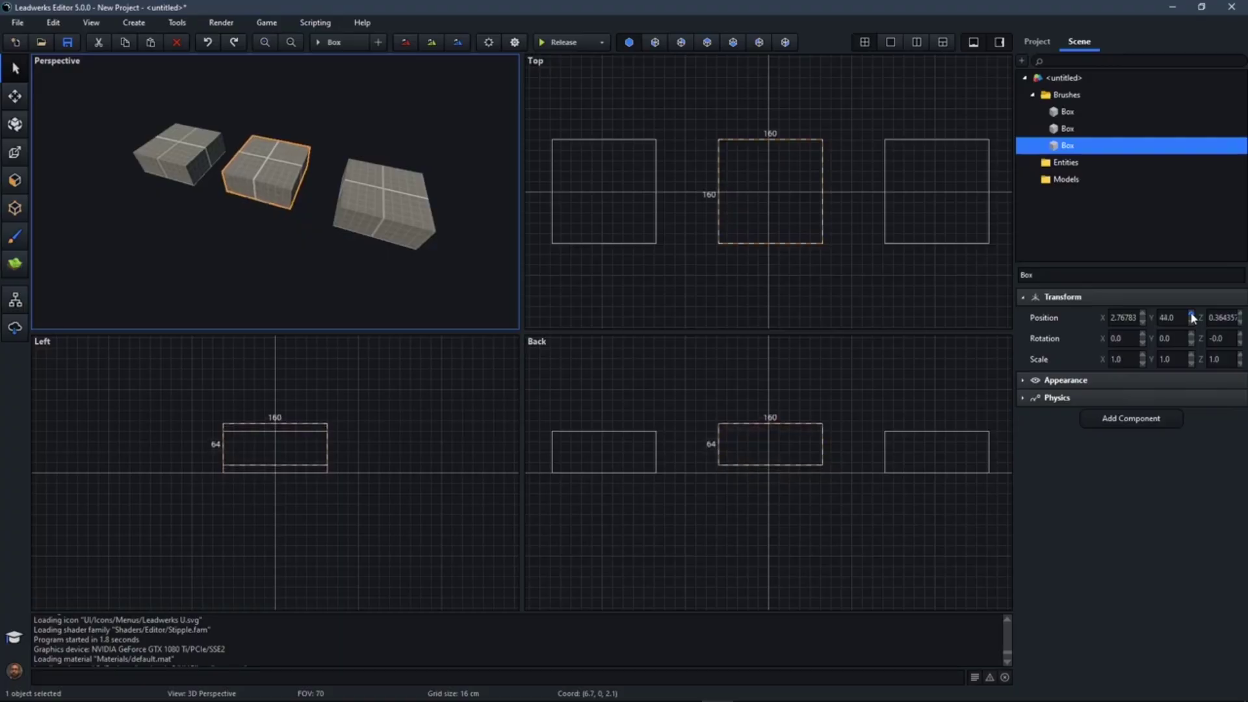
click(1181, 319)
click(1129, 341)
click(1076, 299)
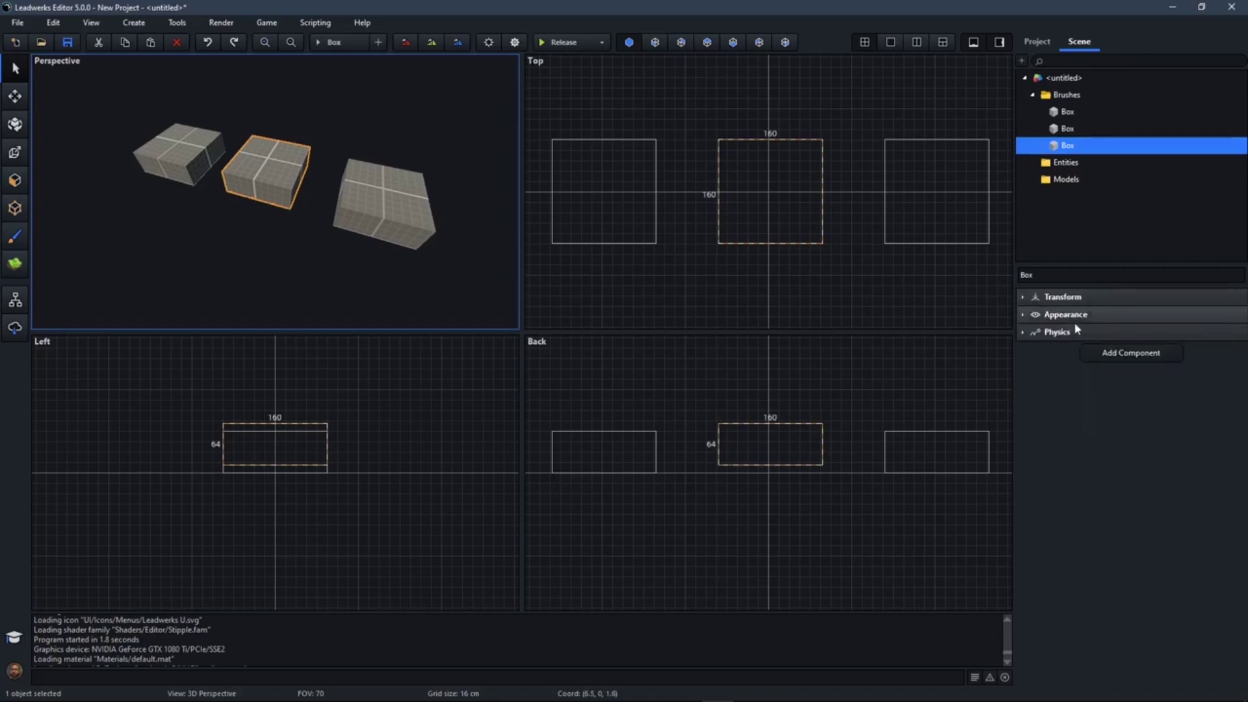
Set the middle box's Appearance color to purple, RGB 123, 109, 245.
click(1073, 315)
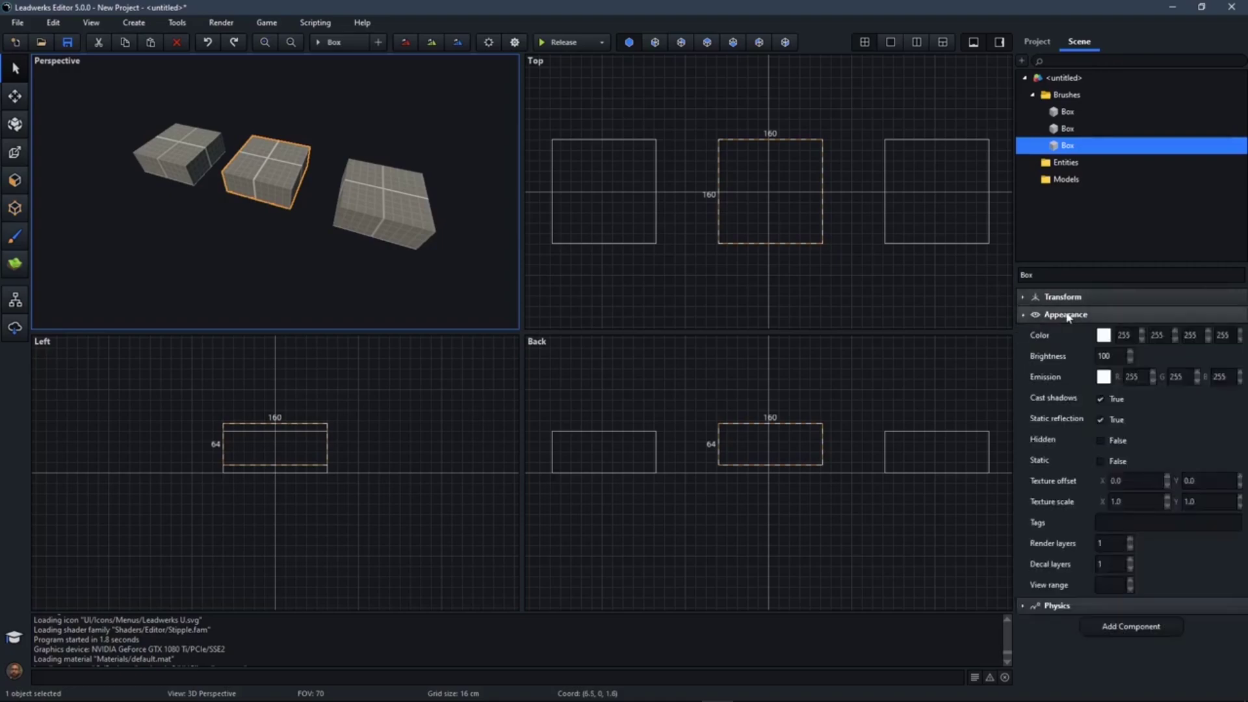
click(1104, 335)
drag(228, 74, 234, 58)
click(290, 81)
click(46, 218)
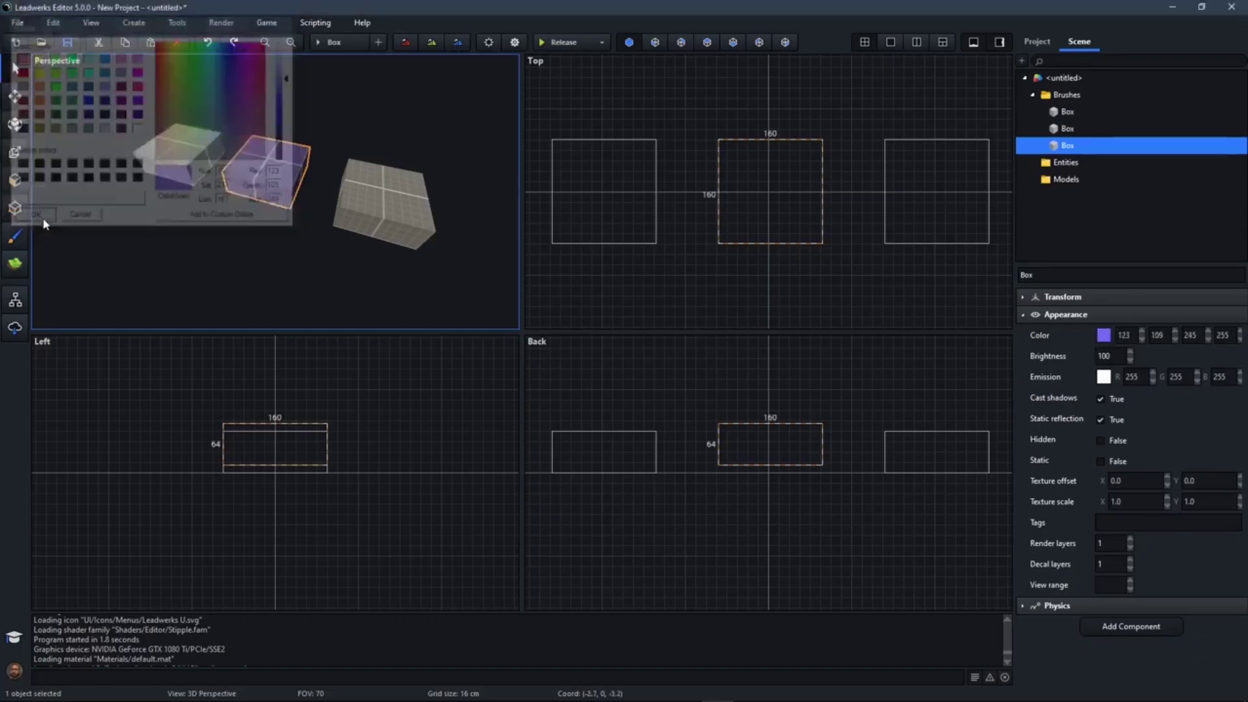
Set the purple box's Brightness to 200 and raise it further to 300.
click(1119, 356)
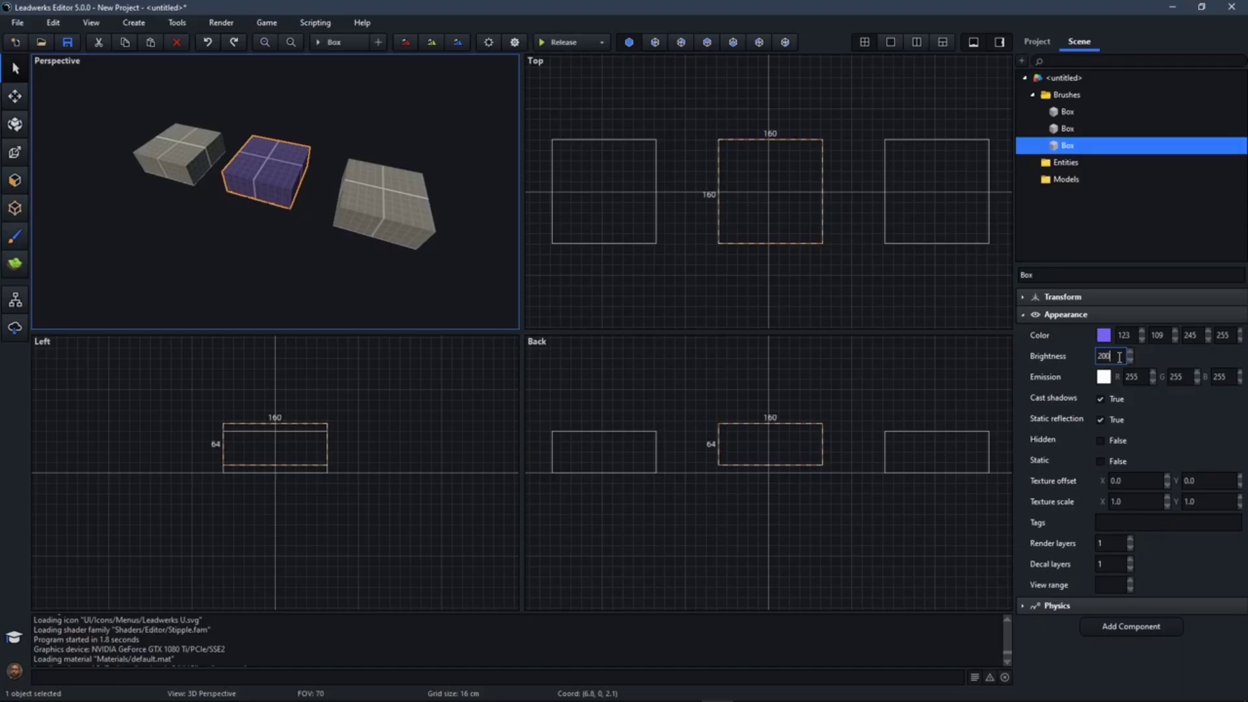
key(BackSpace)
key(Return)
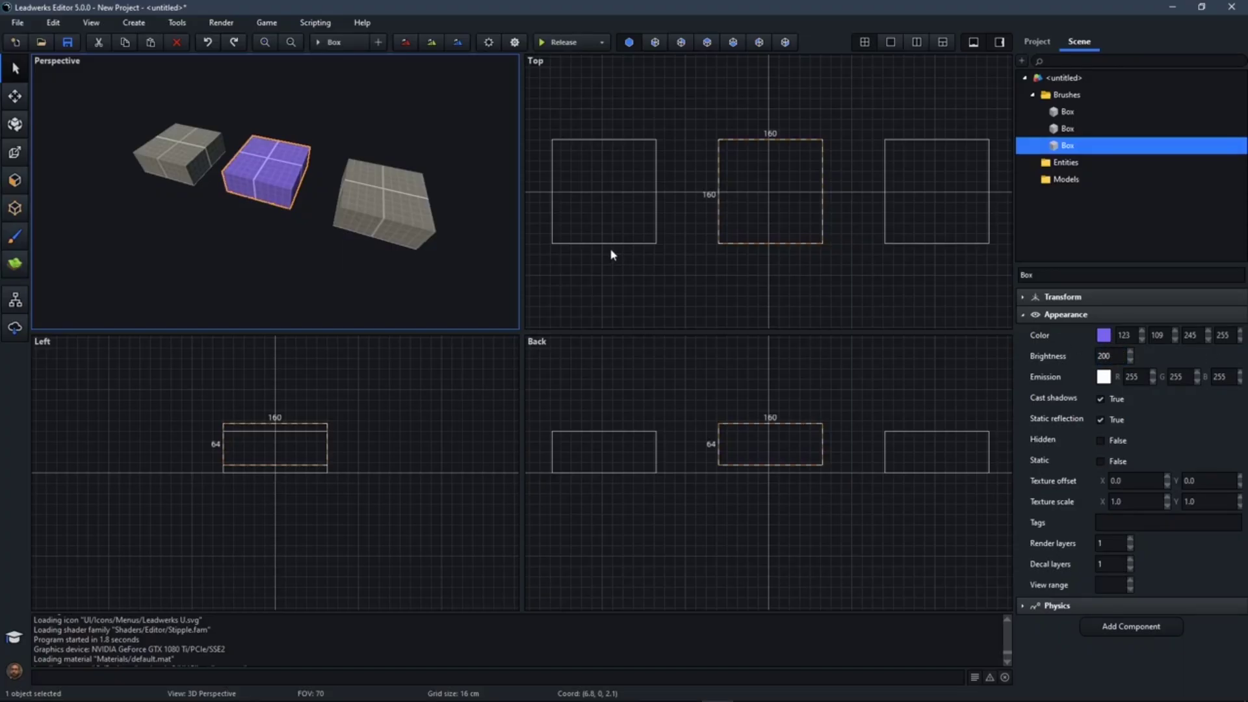
double_click(1106, 355)
key(Return)
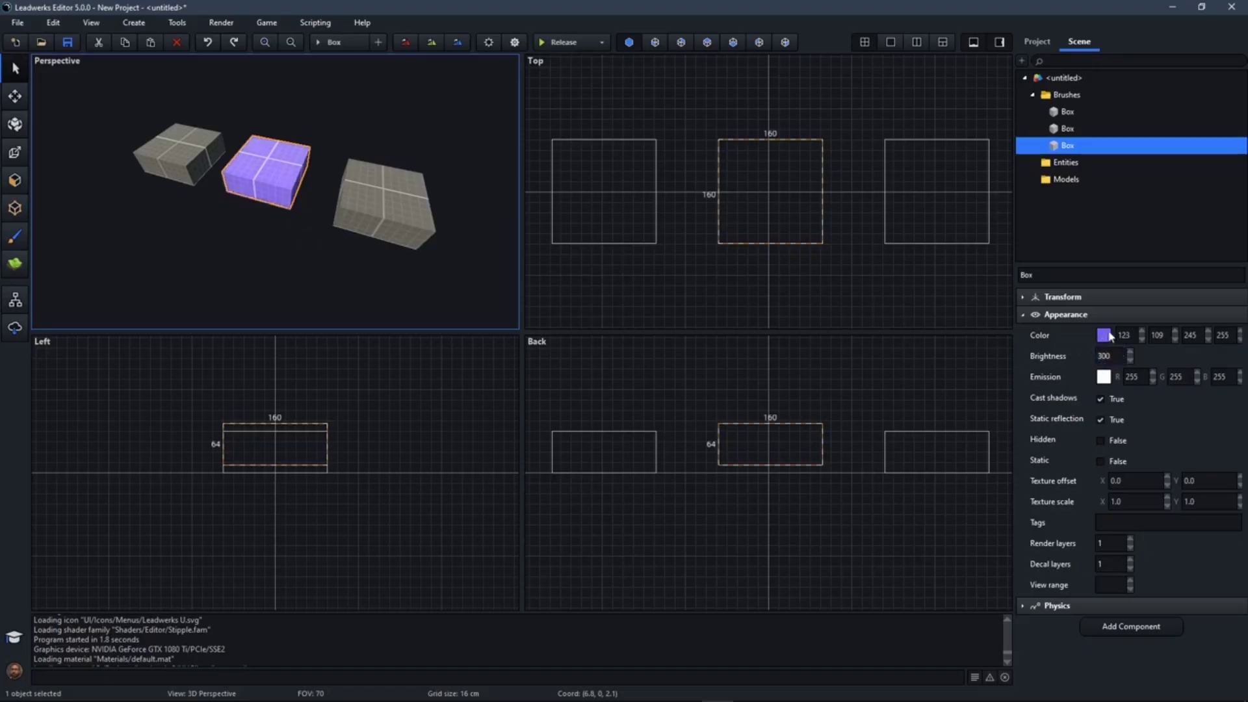
click(1106, 340)
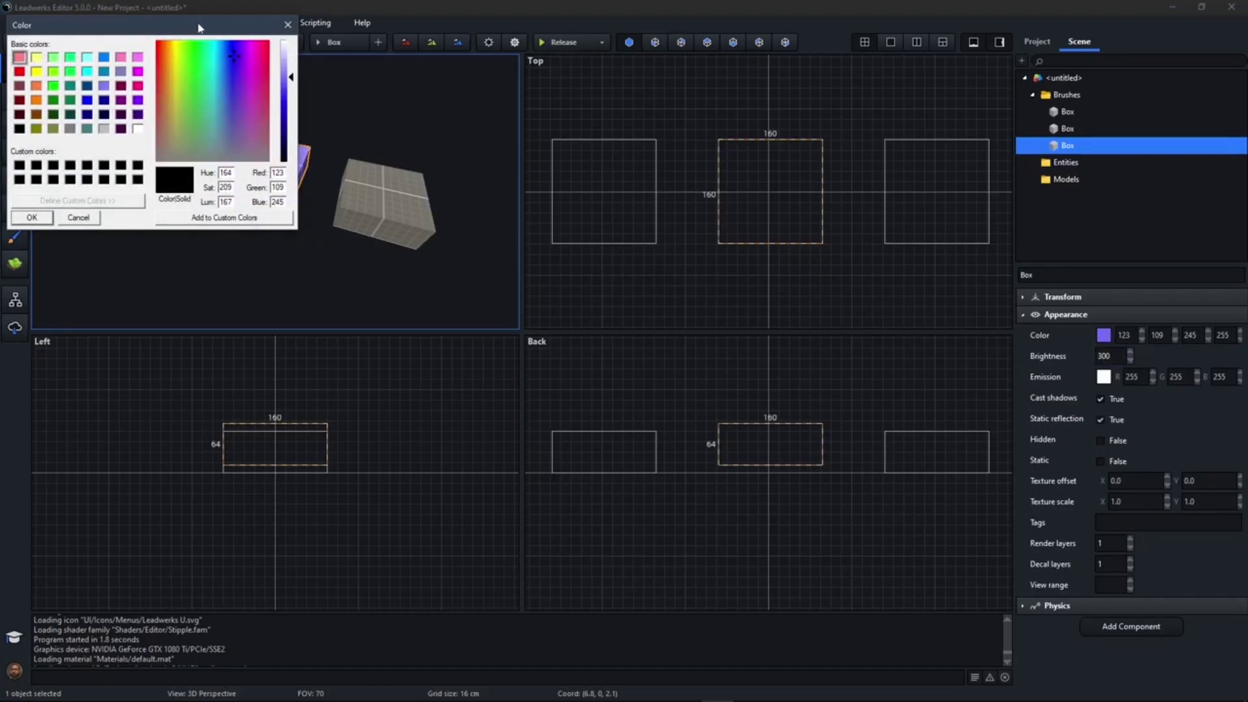
drag(202, 24, 552, 140)
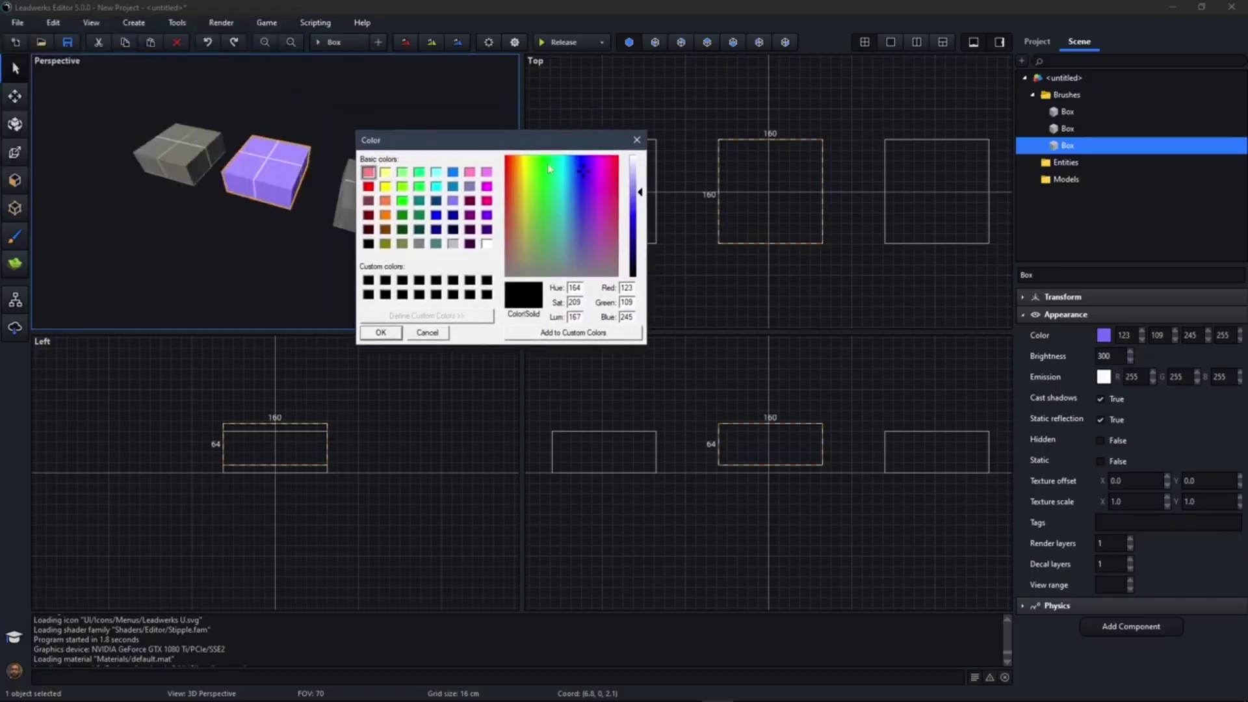
click(636, 140)
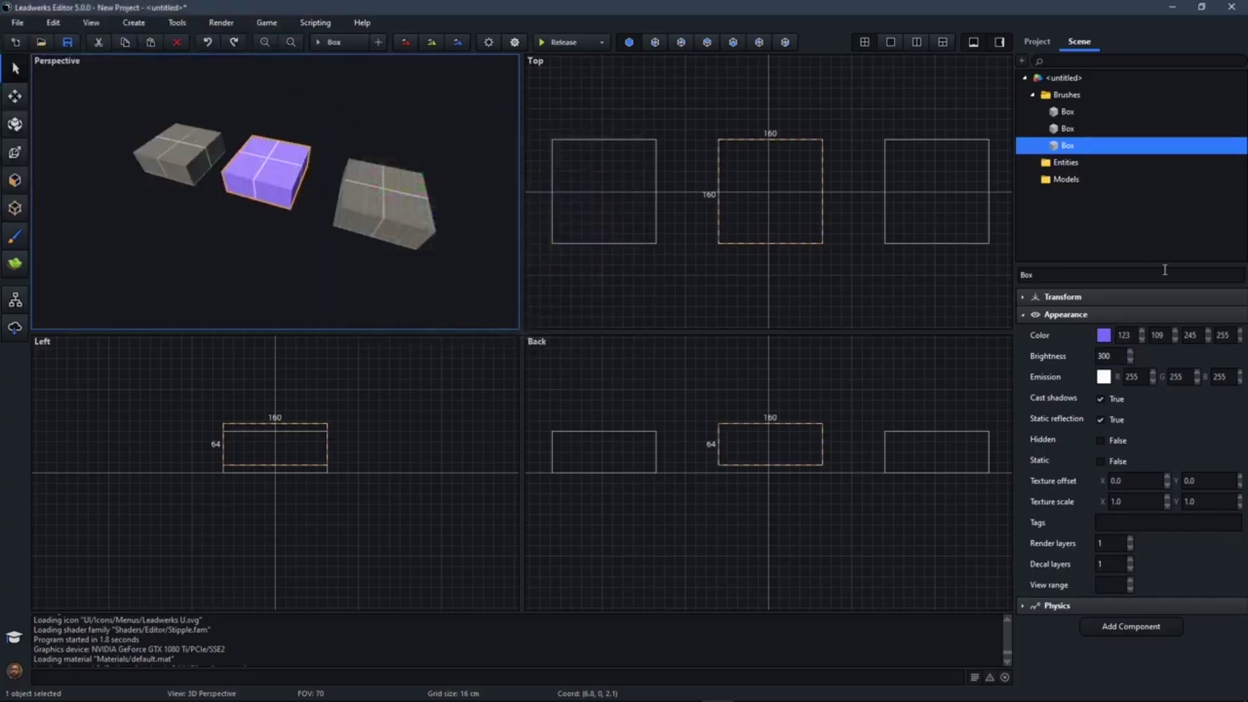
Show the purple box's Physics properties and add the Mover component from the Motion category.
click(1065, 316)
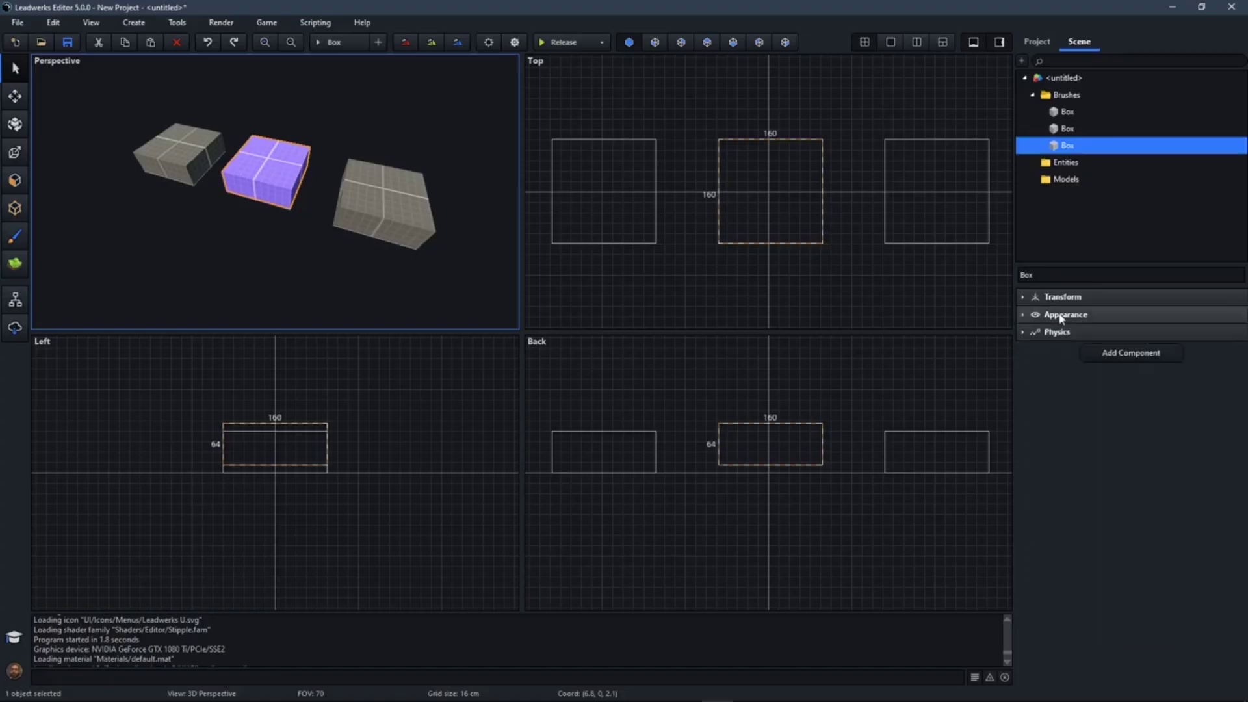
click(1058, 332)
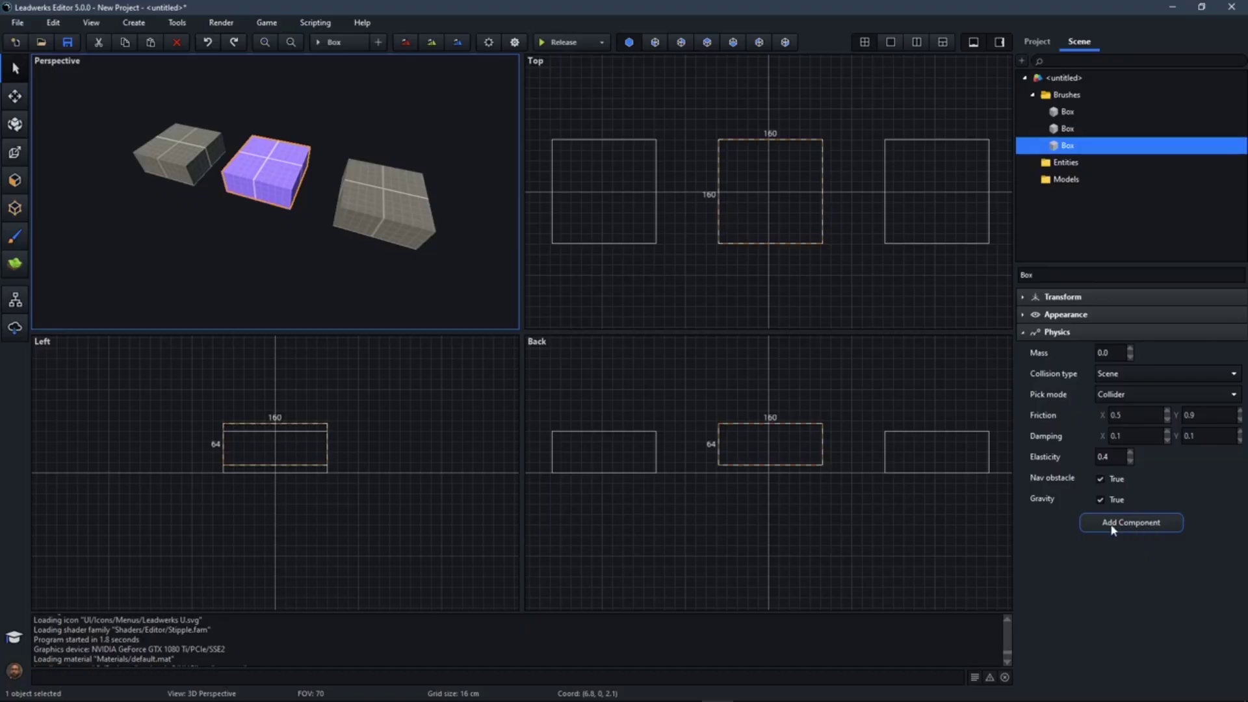
click(1157, 530)
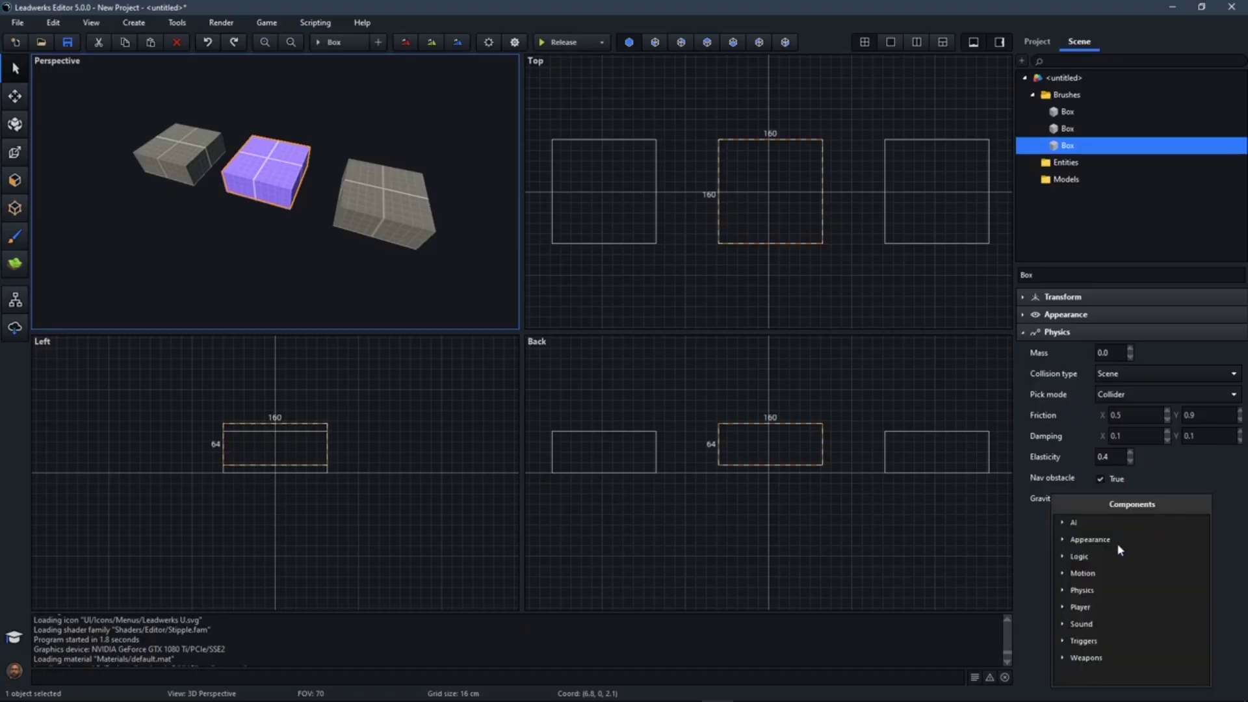
click(1098, 573)
click(1116, 593)
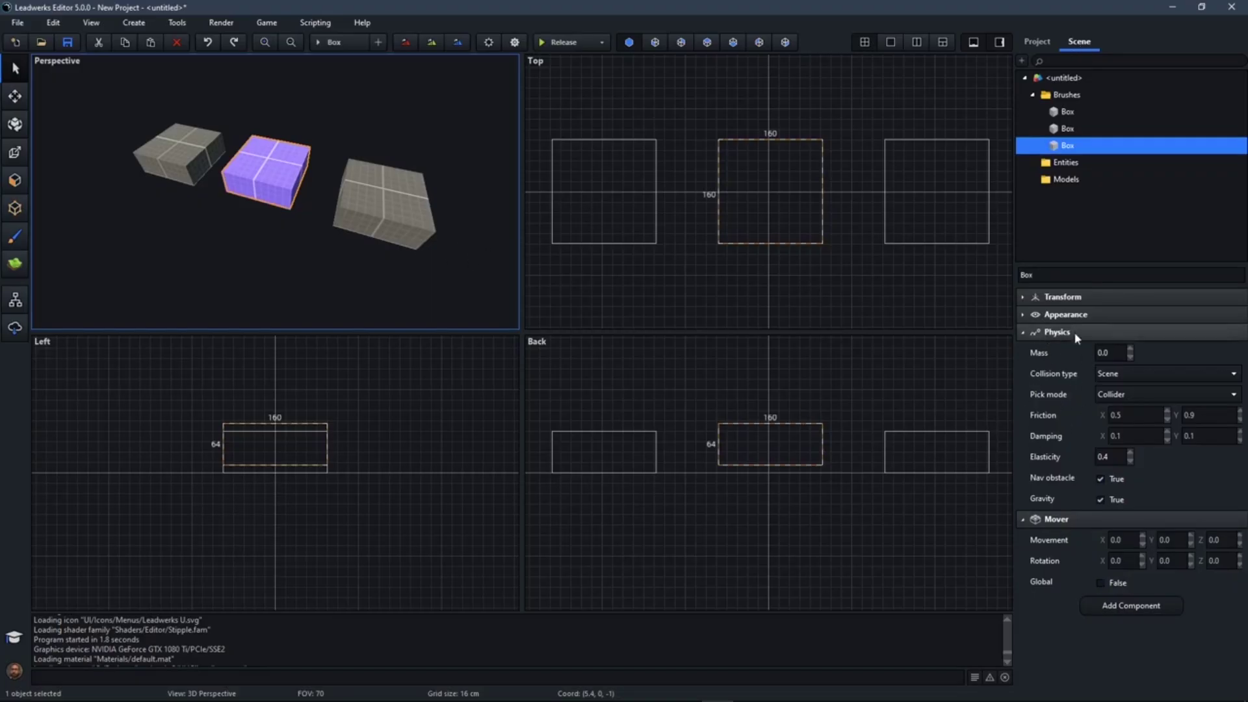
Expand the purple box's Appearance and Transform properties and add the nearest gray box to the selection to compare their shared values.
click(1060, 314)
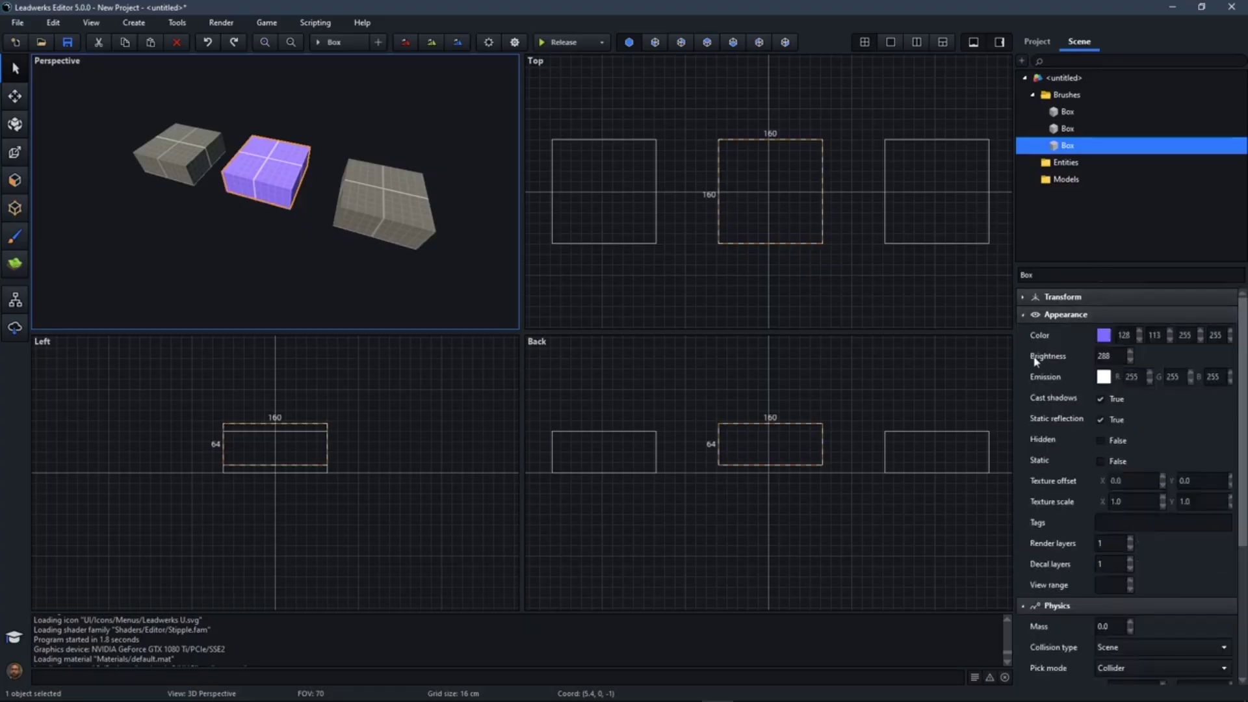
click(1076, 298)
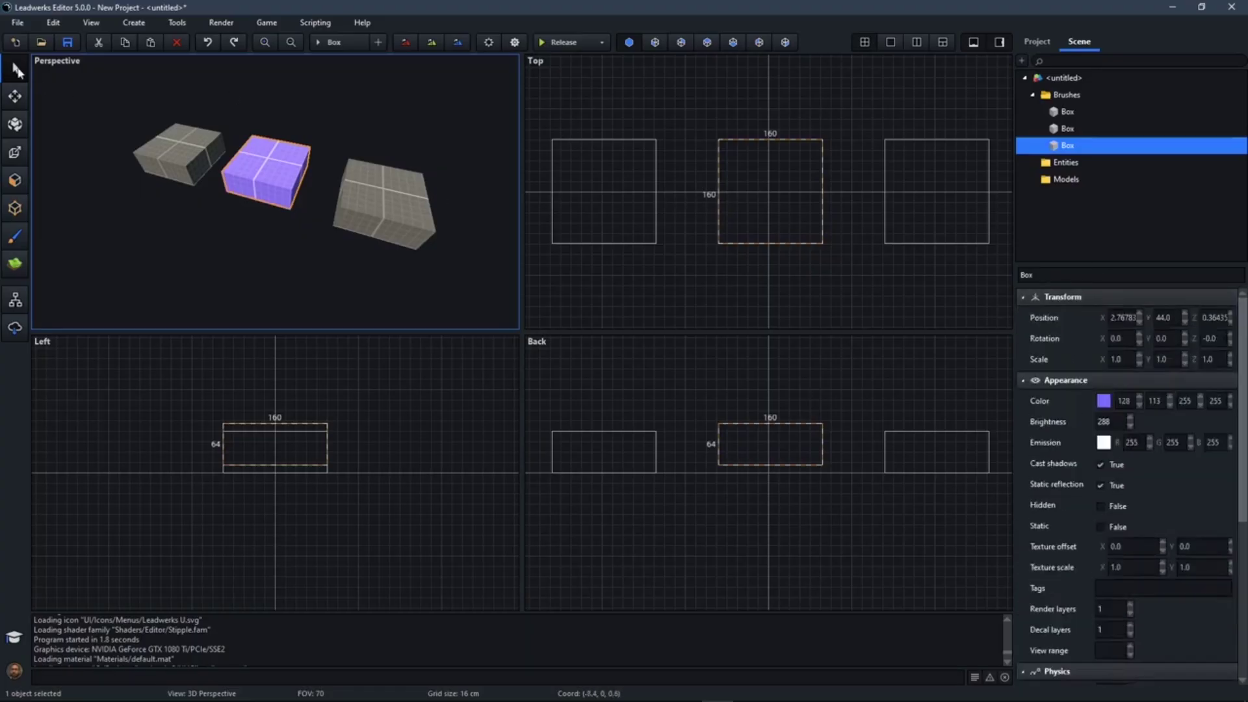
ctrl+click(400, 215)
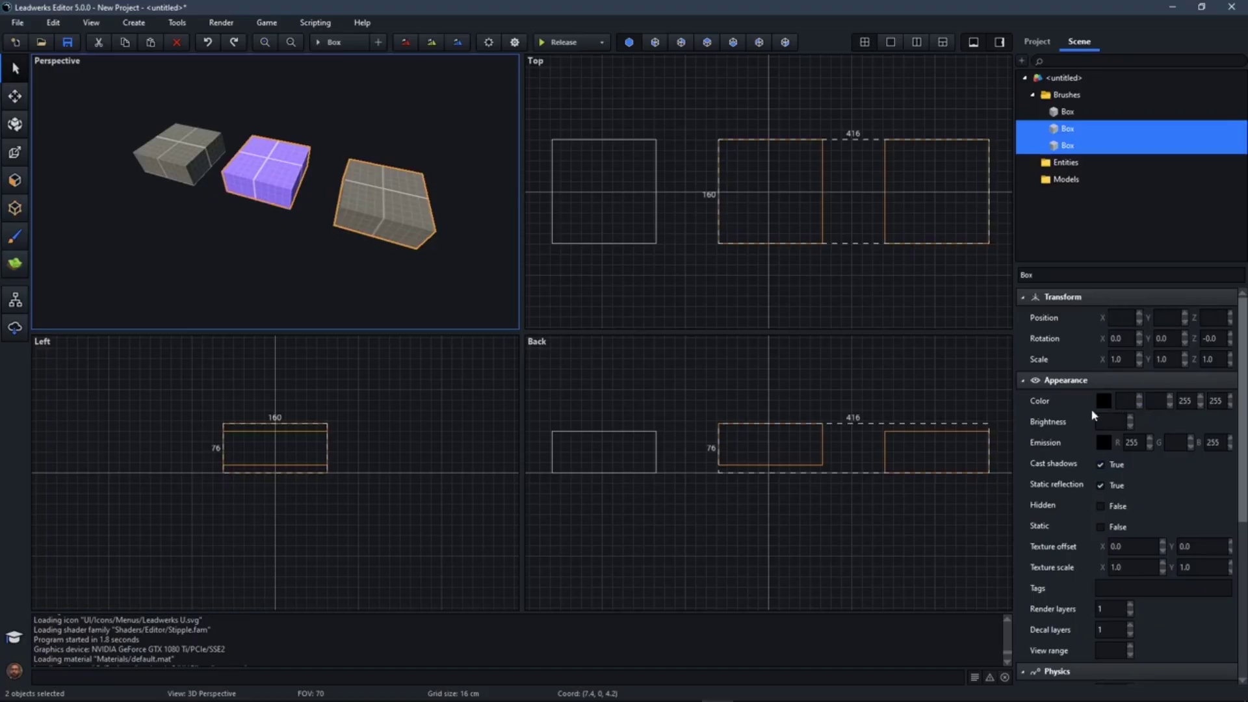
Turn off Cast shadows on the nearest gray box alone, toggle the setting for it and the purple box together, and deselect both.
click(1068, 128)
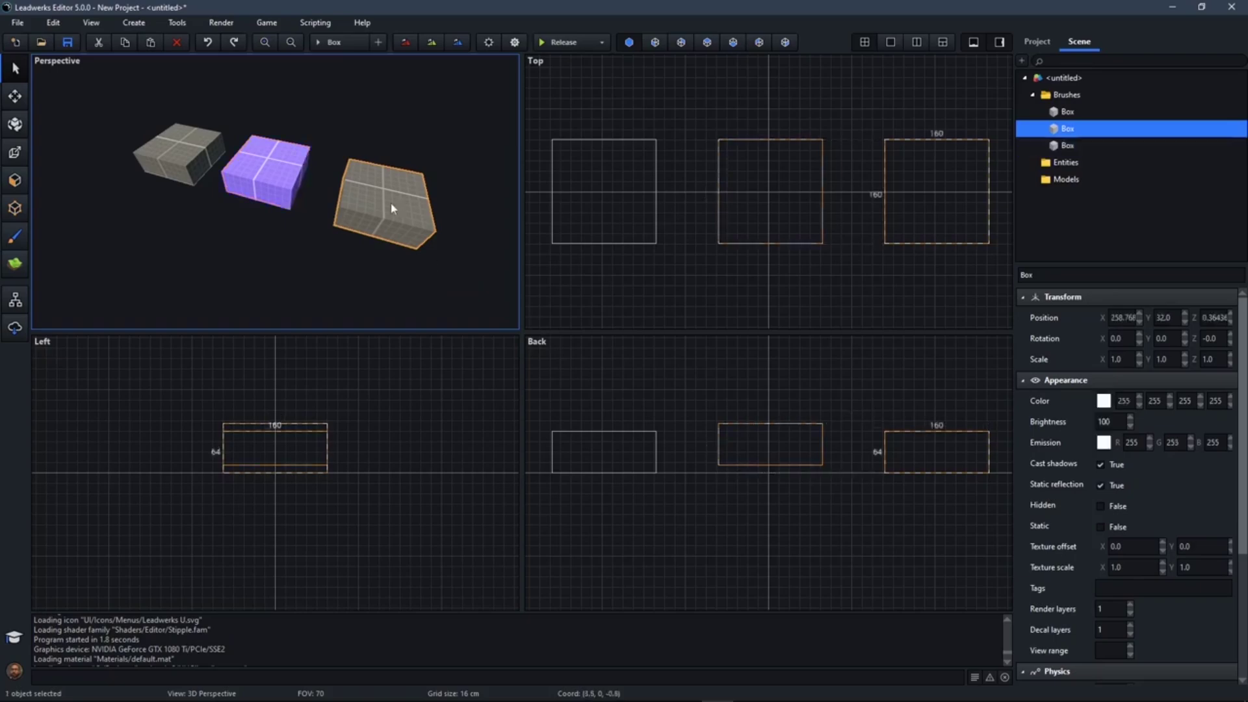
click(1101, 464)
ctrl+click(276, 181)
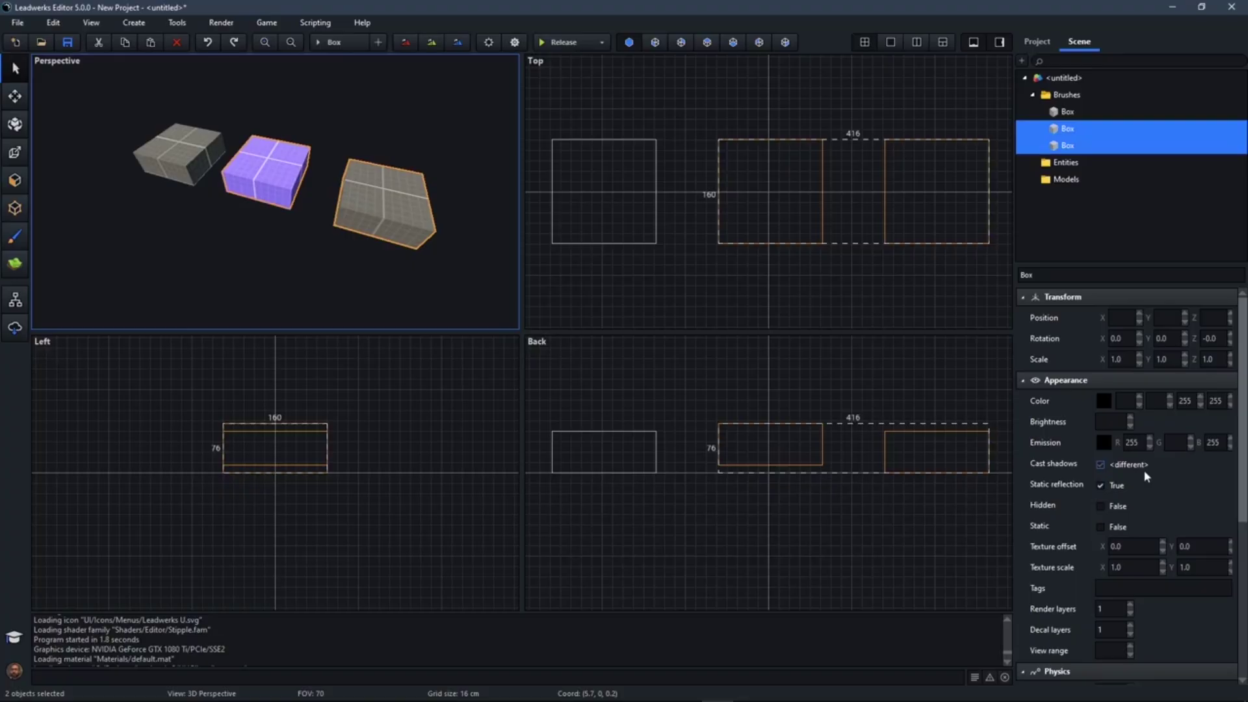
click(1102, 465)
click(409, 111)
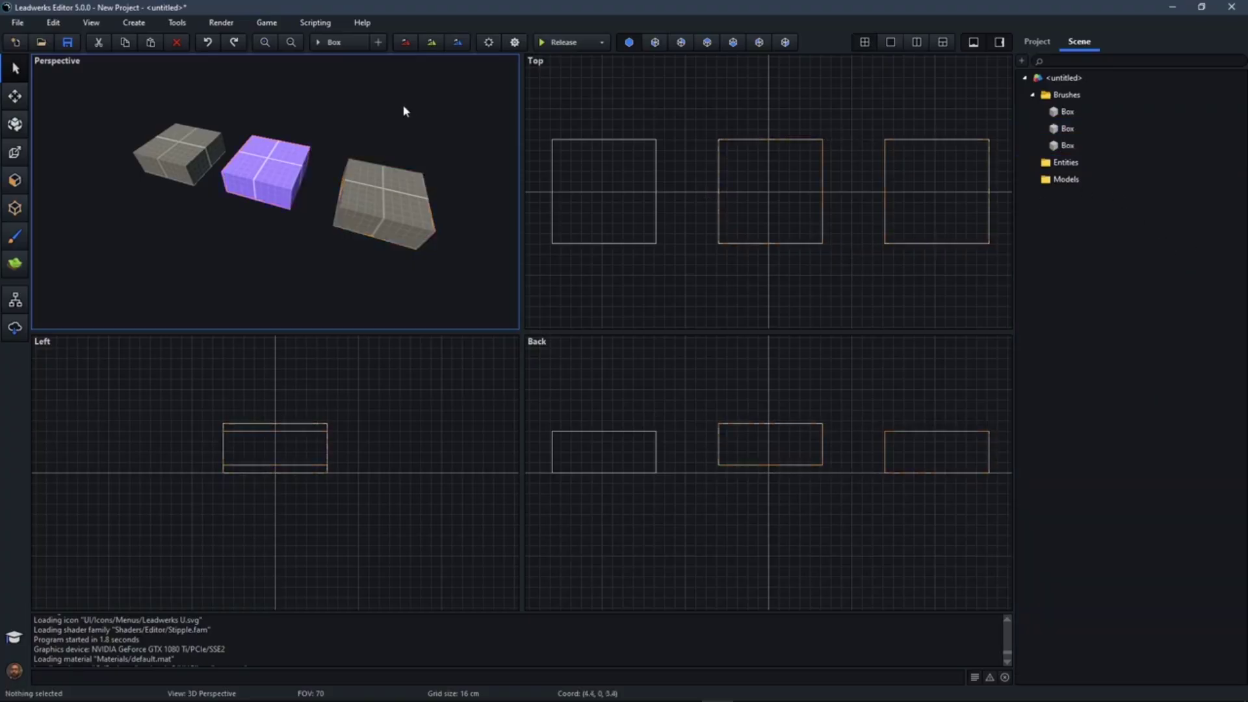
Create a point light in the Top view at X -112, Z 112, just behind the boxes.
click(329, 42)
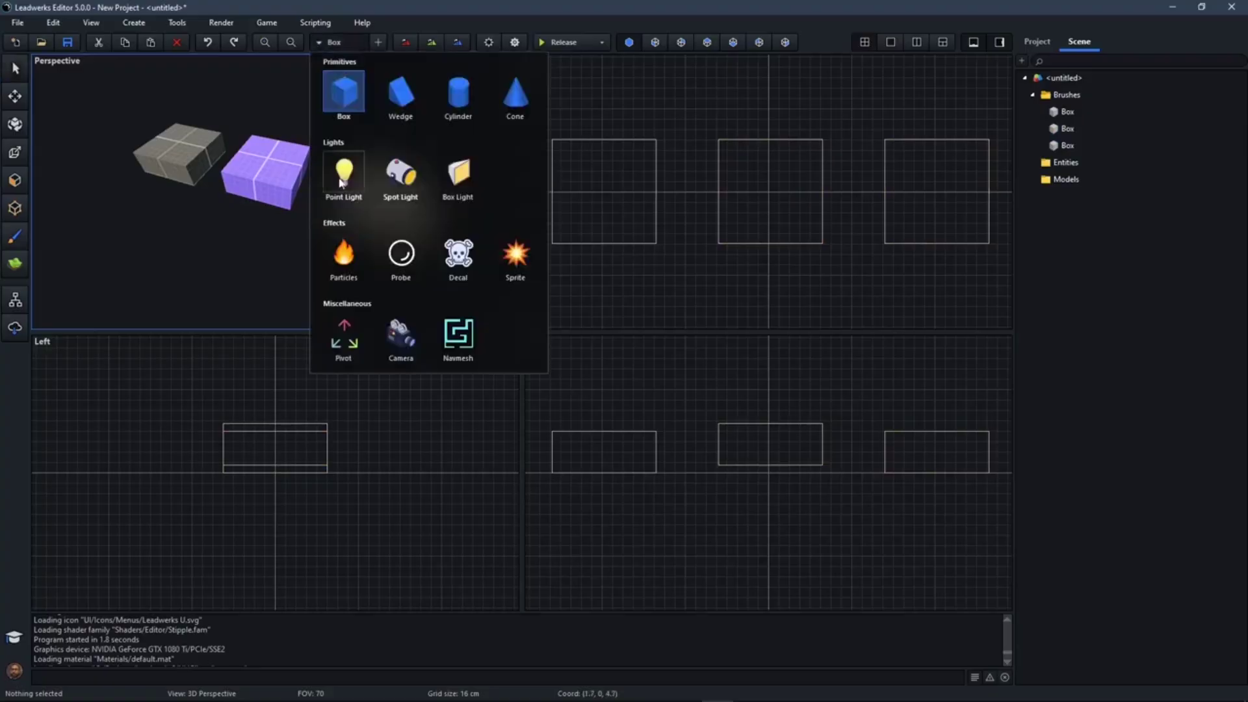
click(344, 174)
mouse_move(696, 111)
mouse_down()
mouse_move(720, 116)
mouse_move(700, 120)
mouse_up()
right_click(698, 115)
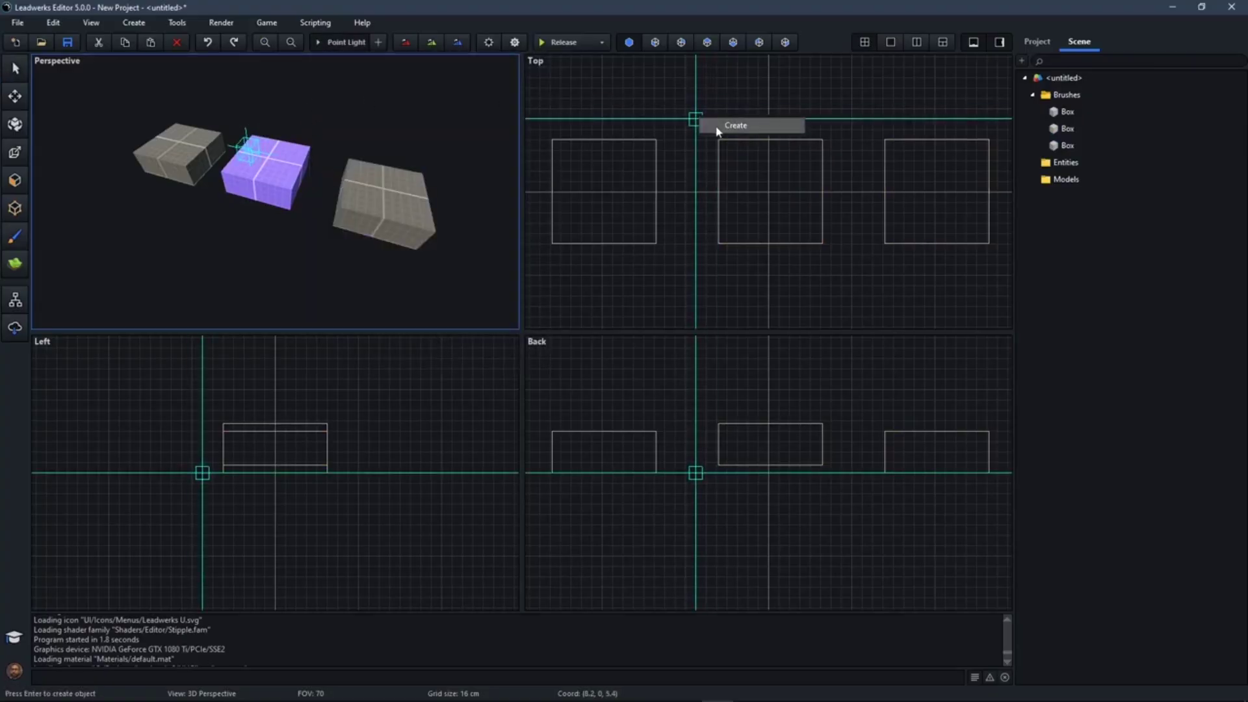
click(717, 129)
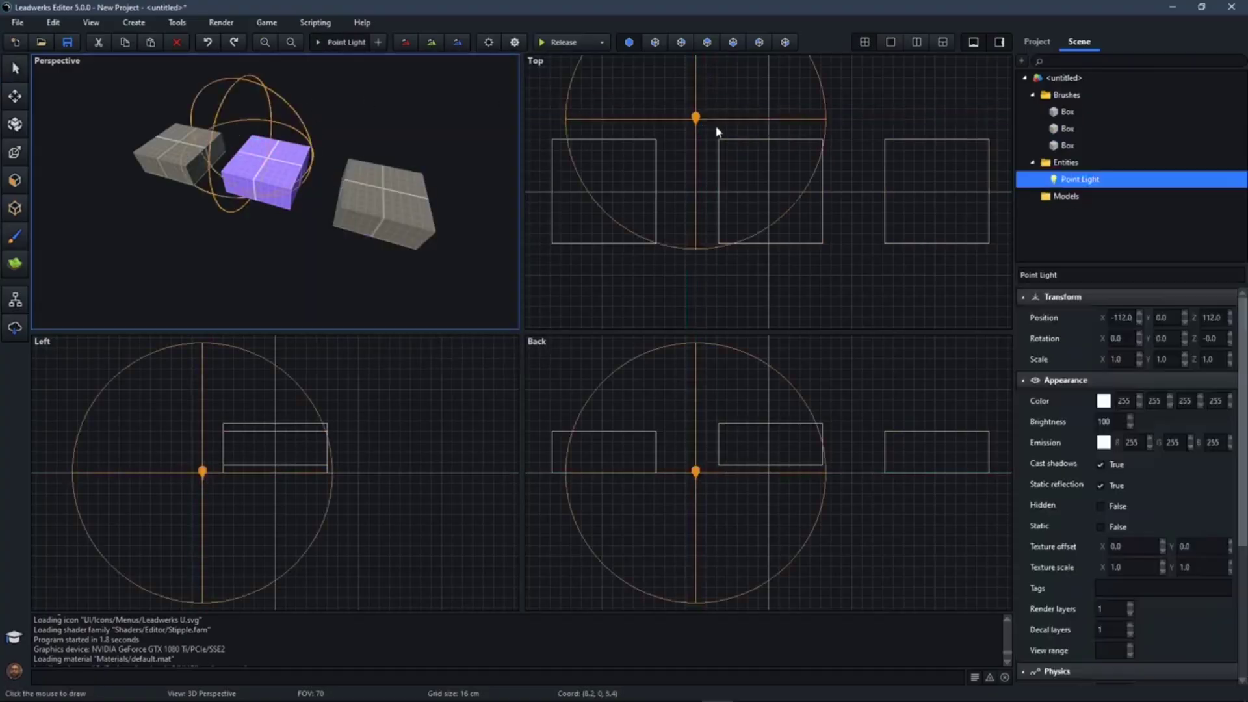
Collapse the point light's Transform, Appearance and Physics properties and examine its Light range, shadowmap size and falloff settings.
click(1057, 297)
click(1061, 315)
click(1058, 332)
click(1062, 352)
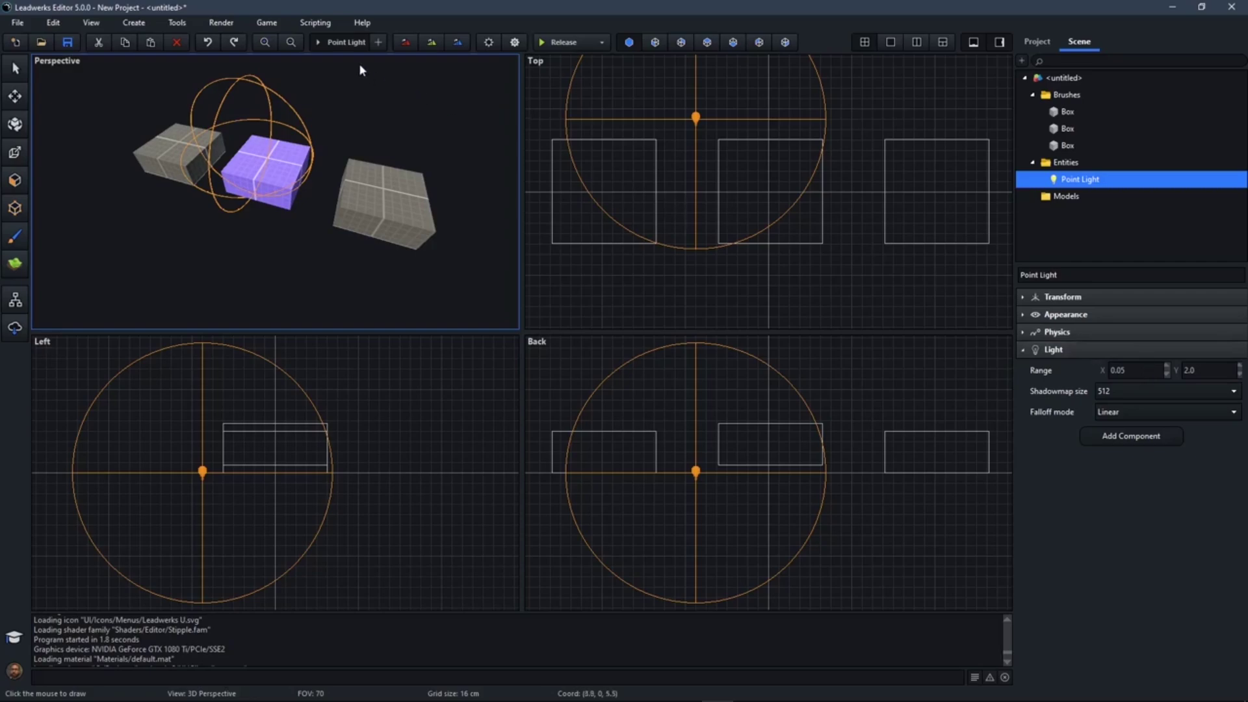
Create a spot light in the Perspective view, in the empty space behind the nearest gray box.
click(319, 43)
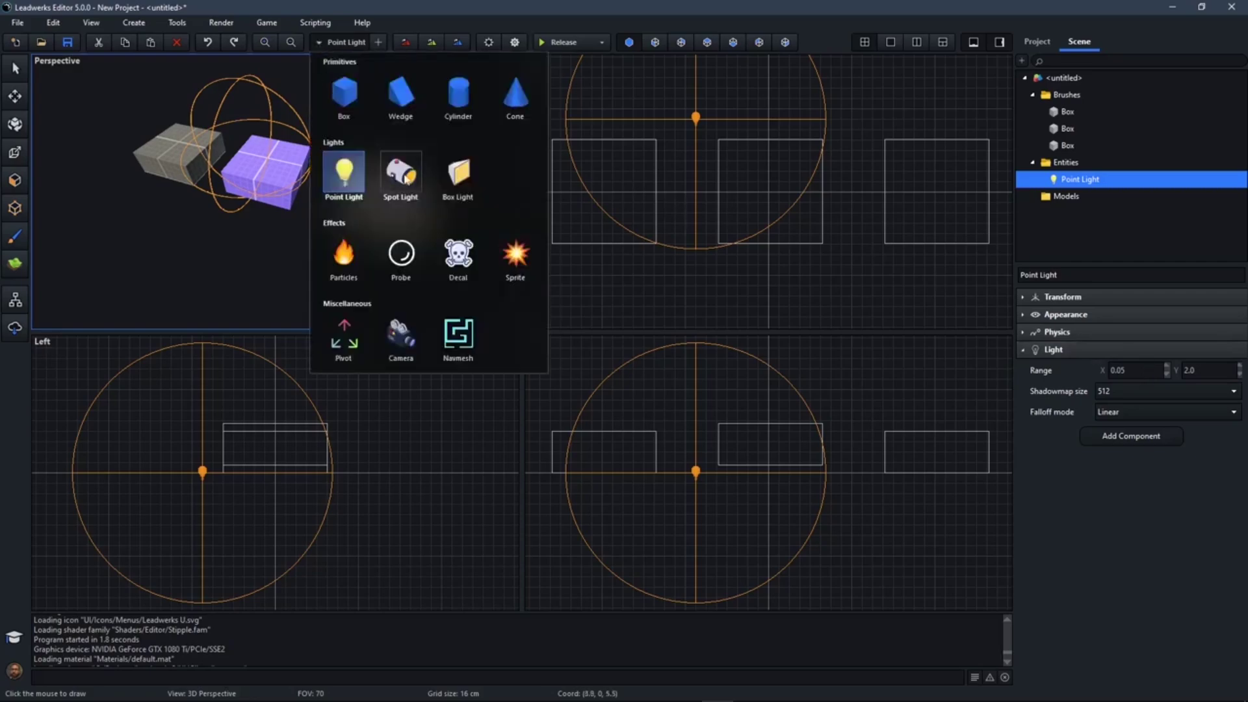
click(406, 178)
click(375, 133)
right_click(375, 134)
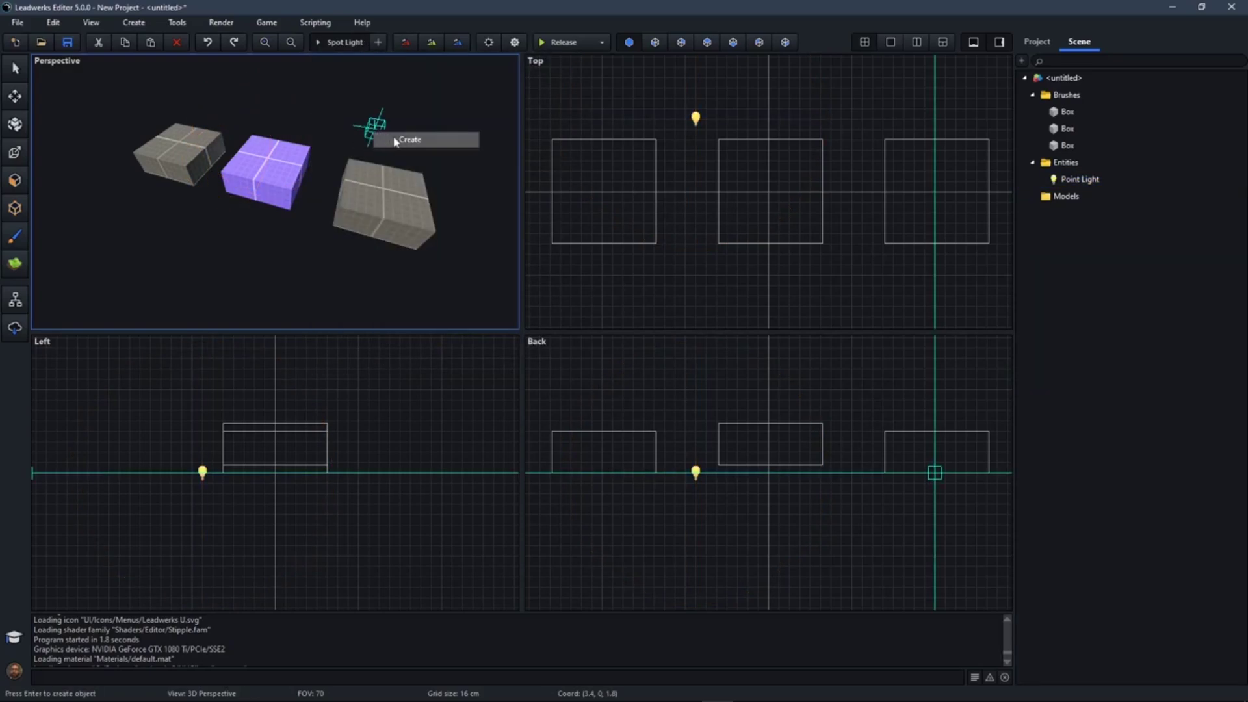
click(416, 138)
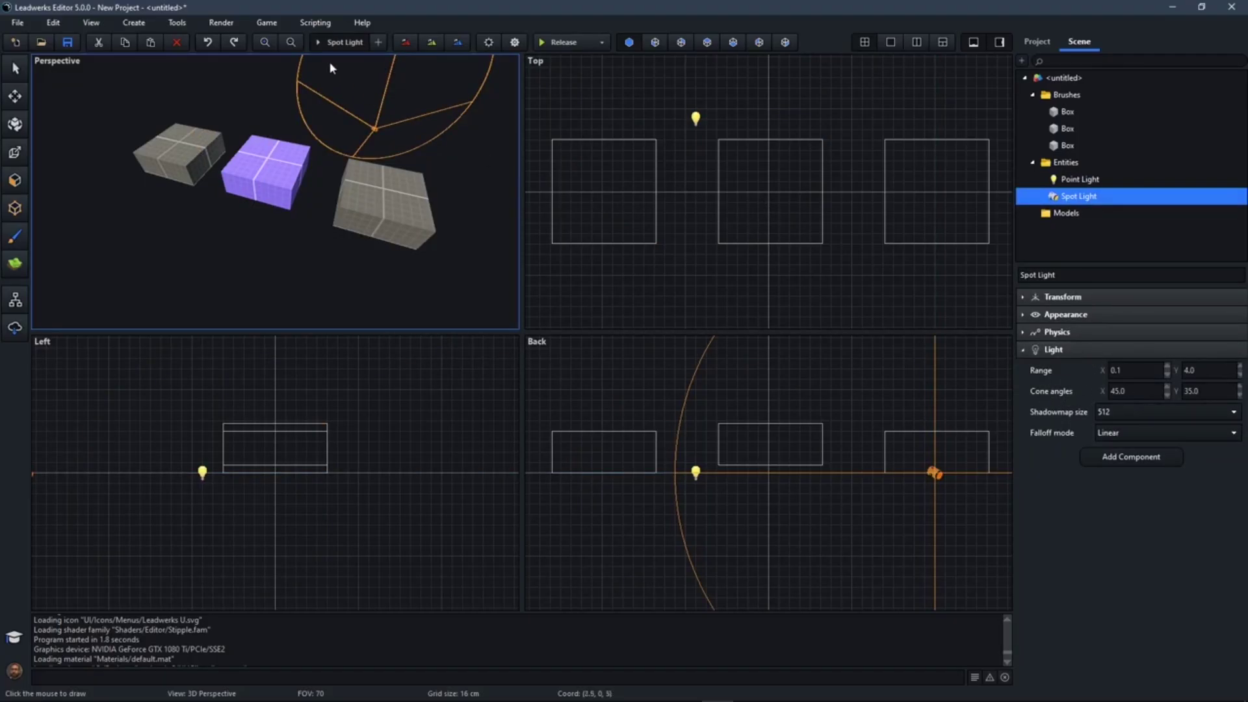
Review the available primitives, lights, effects and miscellaneous objects, and return to the Select tool.
click(318, 44)
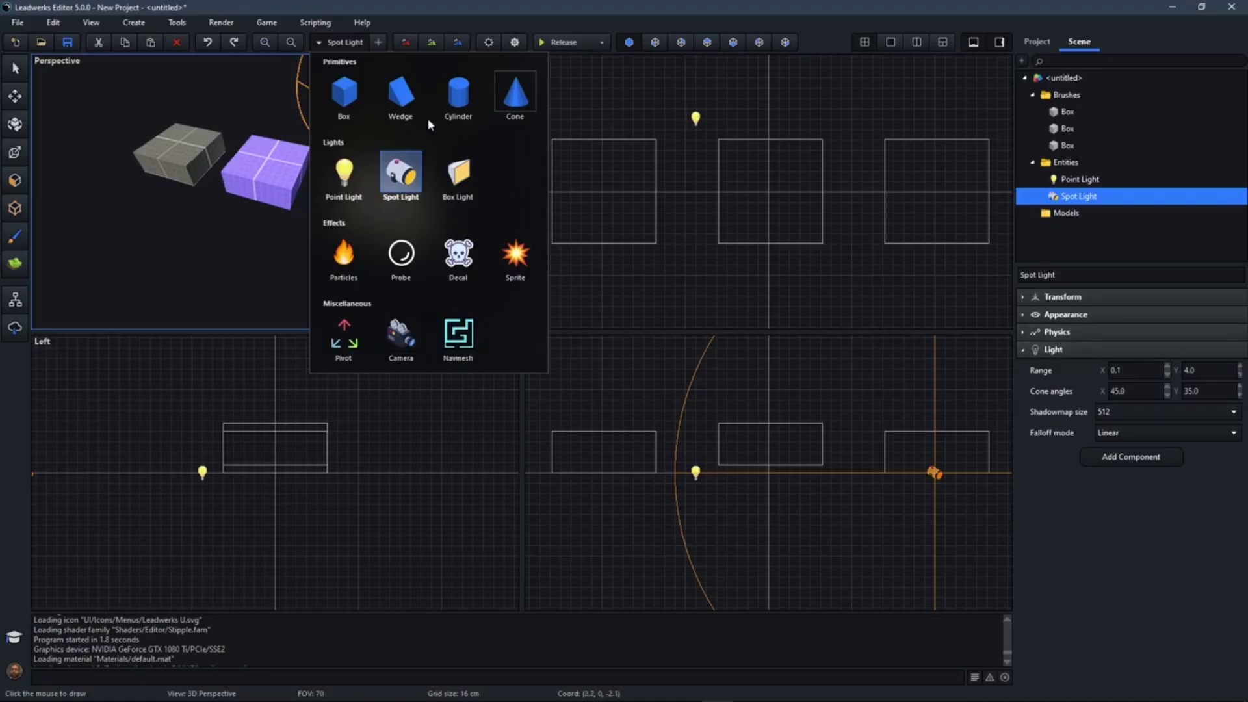
click(169, 249)
click(11, 76)
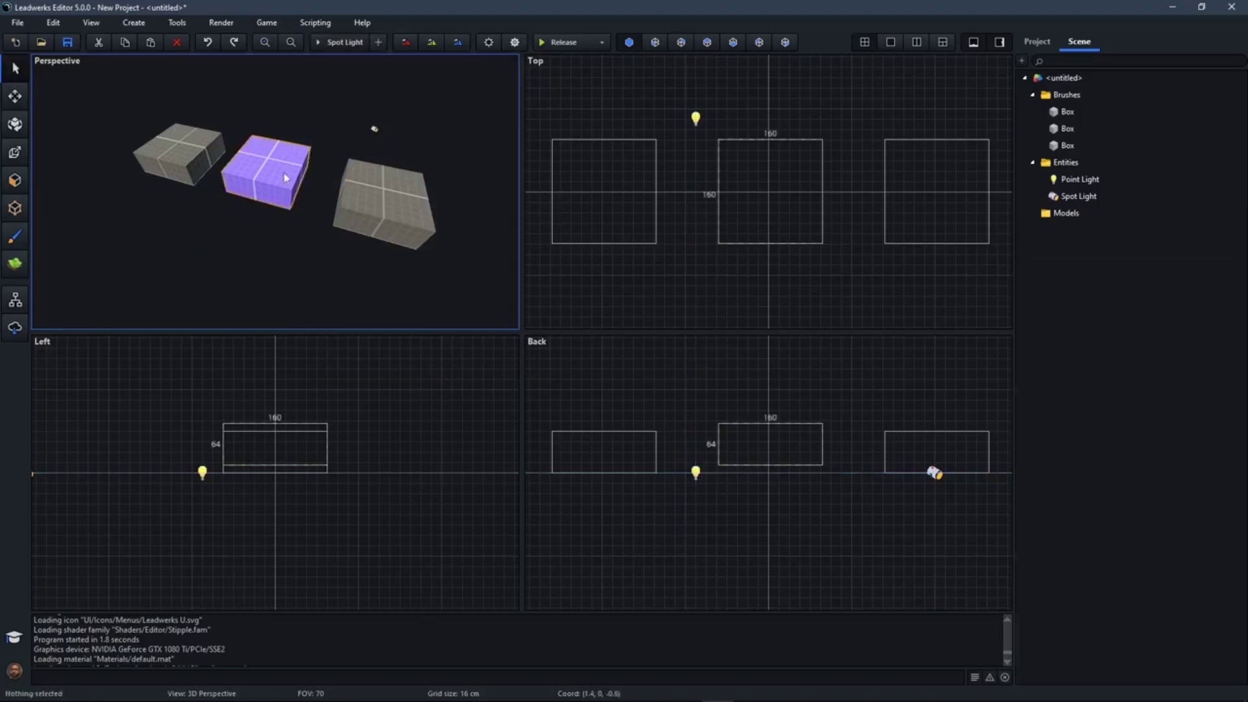
click(345, 167)
ctrl+click(375, 132)
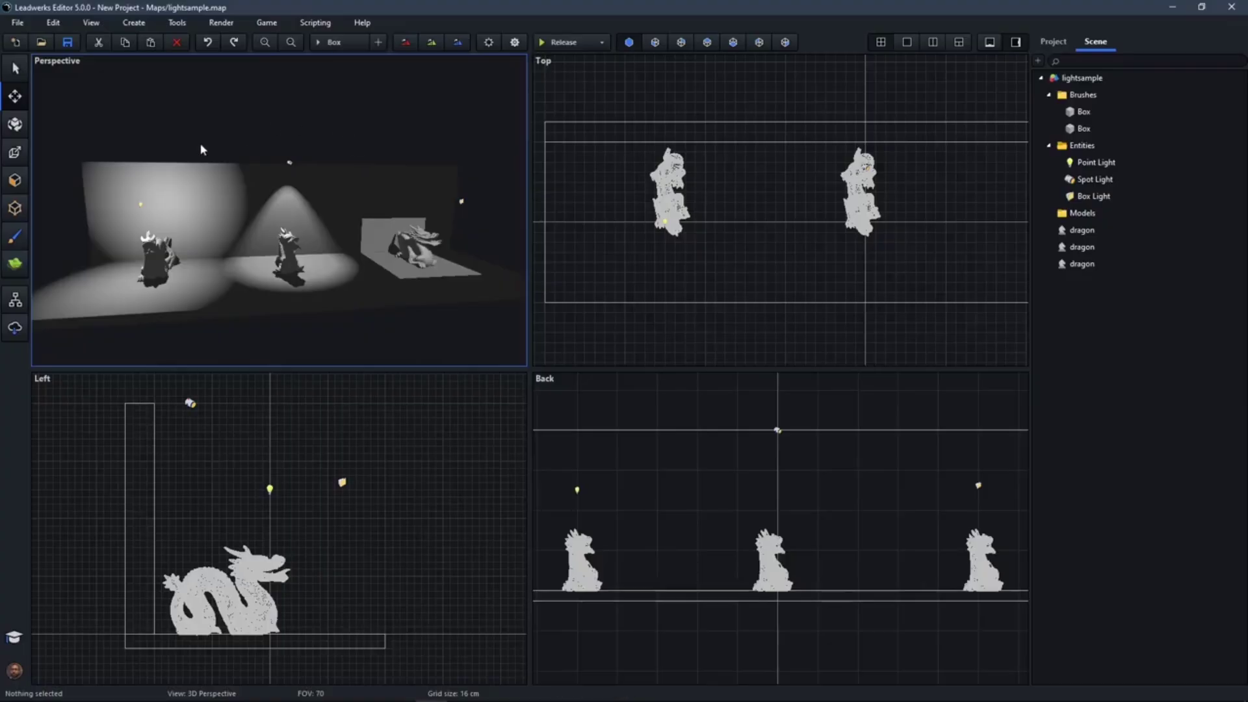
Browse all downloadable assets and the Environments category, and view the Lighting Sample package details without installing it.
click(12, 330)
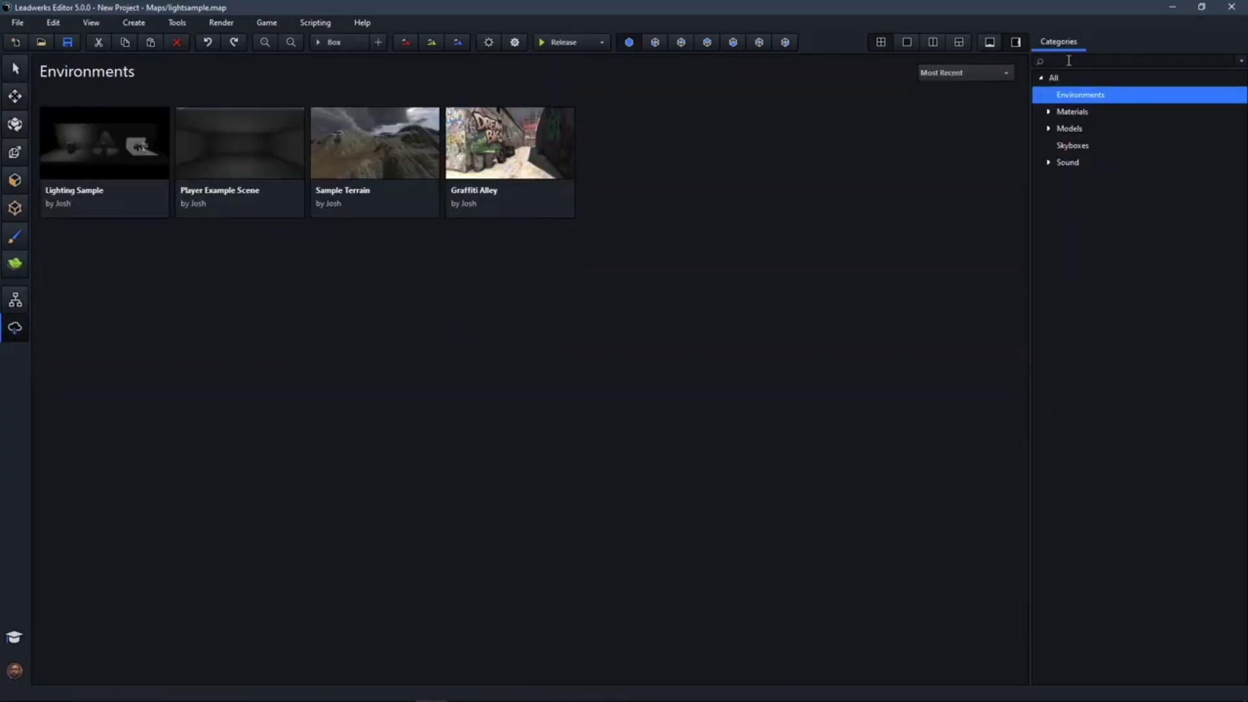
click(1062, 79)
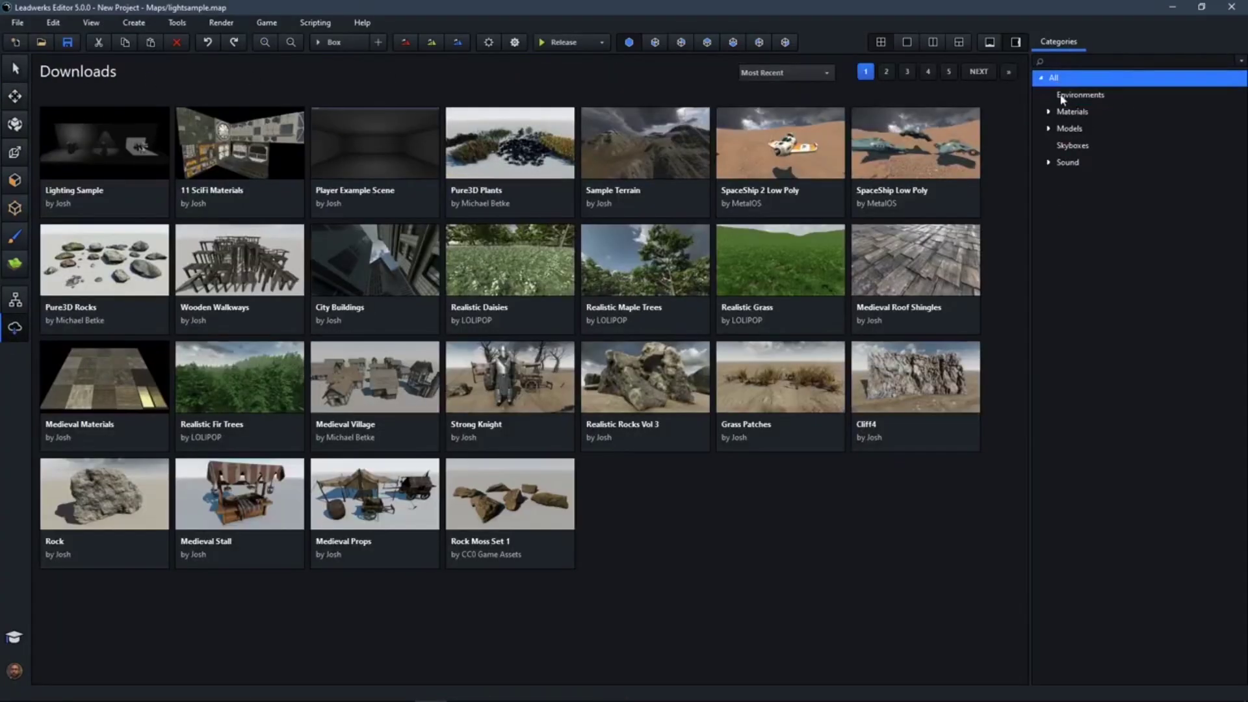
click(1066, 95)
click(123, 156)
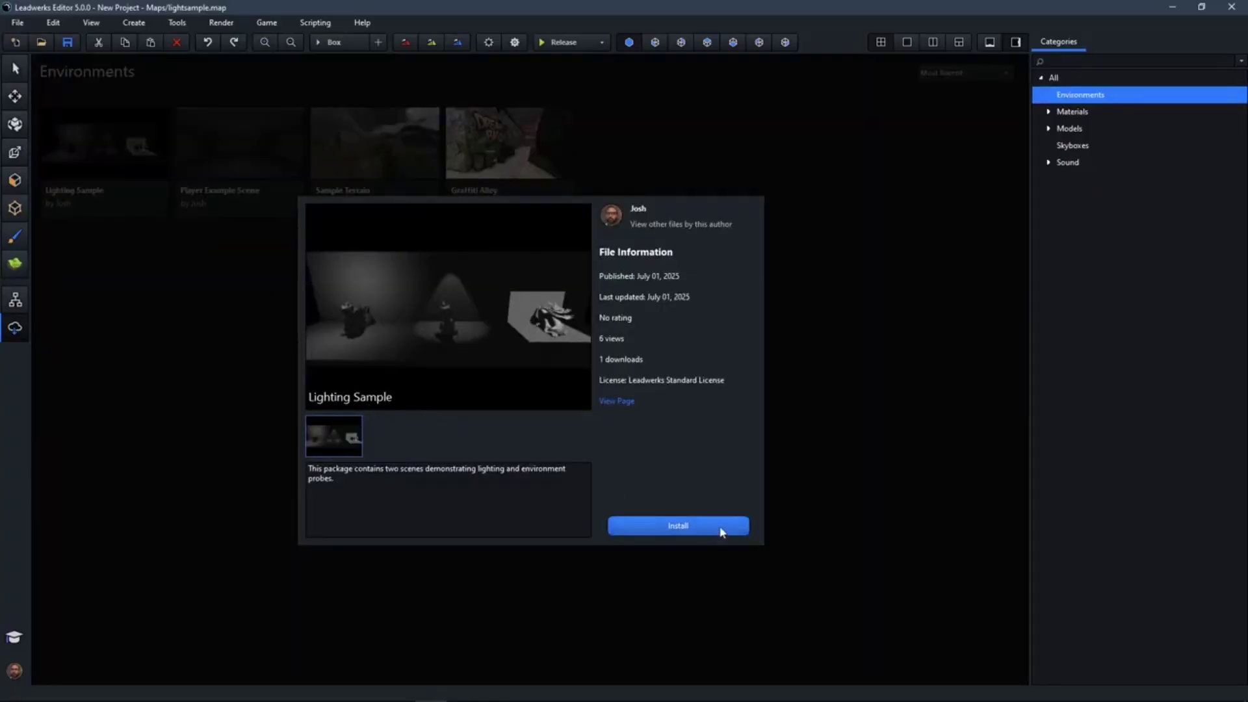
click(835, 308)
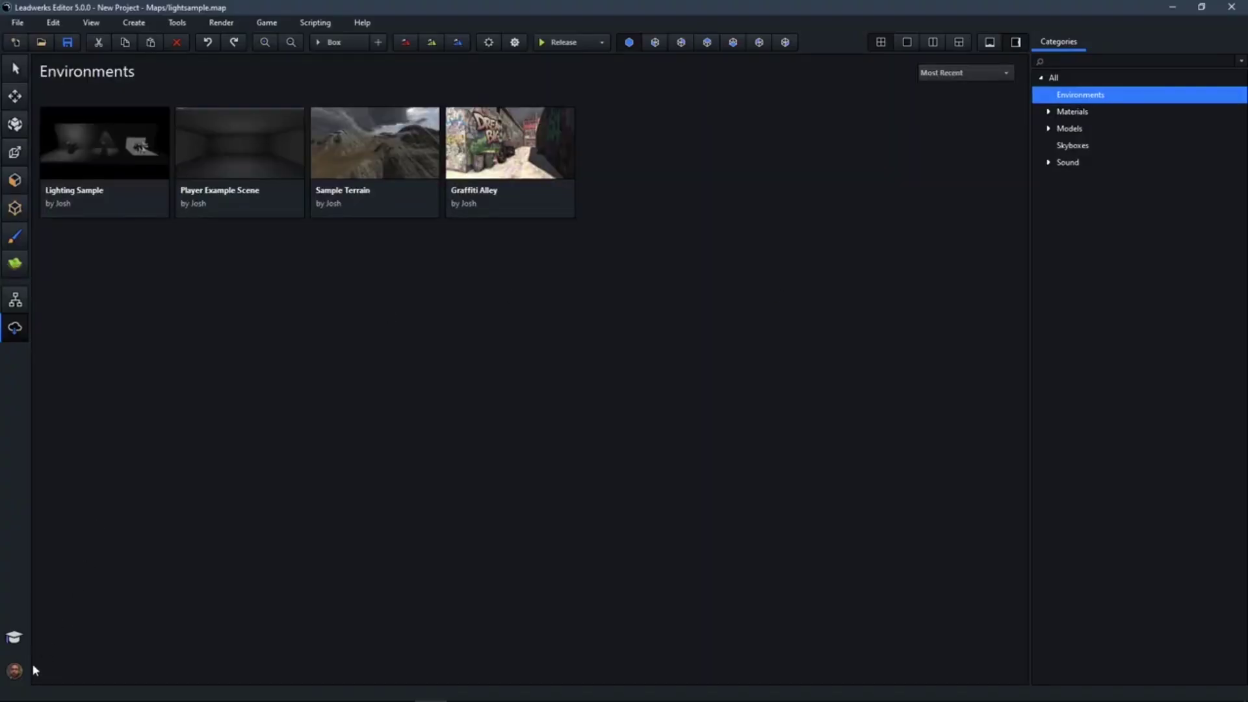
View the logged-in account window, close it, and return to the scene with the Select tool.
click(14, 671)
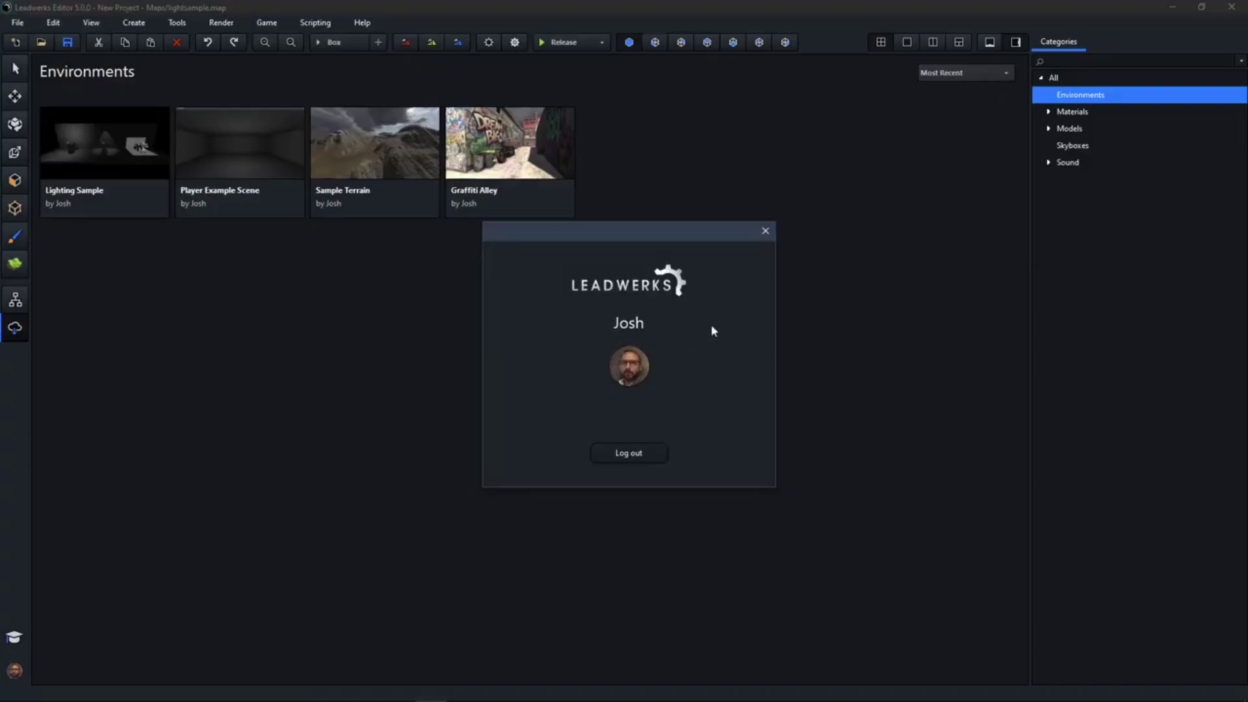
click(766, 232)
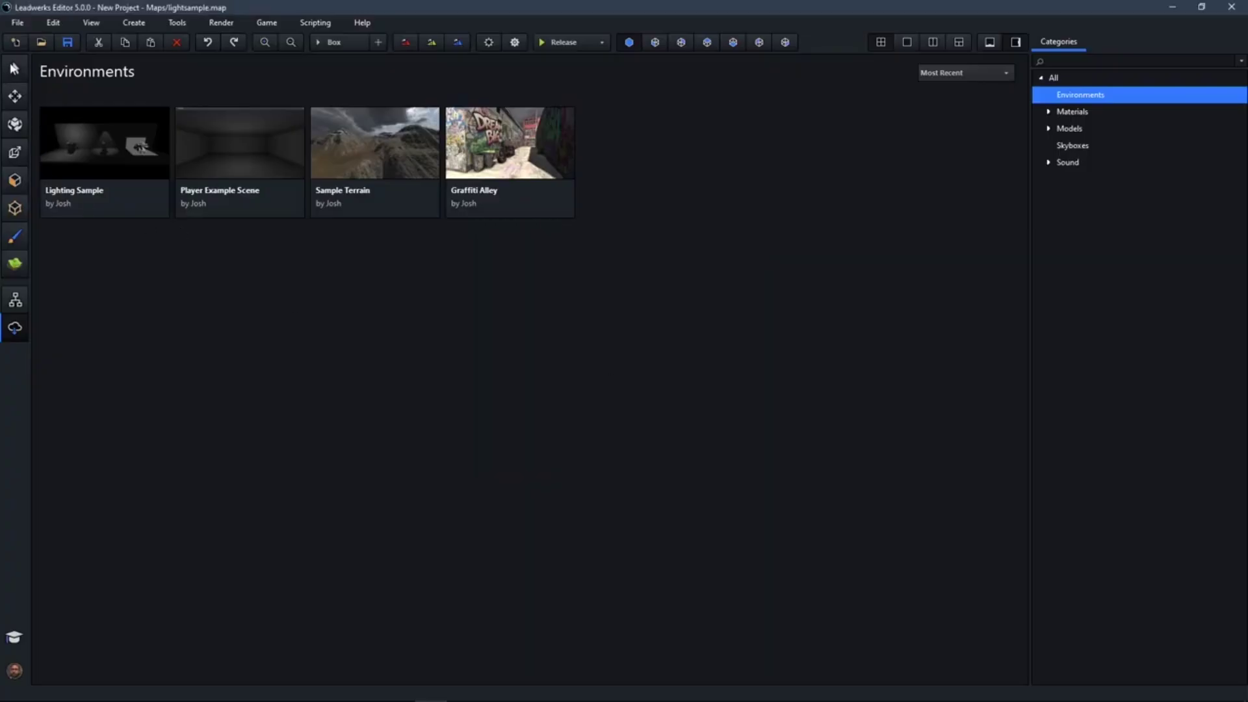
click(13, 70)
Show only the Perspective view and select the point light above the first dragon.
mouse_move(253, 214)
right_down()
mouse_move(223, 204)
mouse_move(233, 203)
right_up()
click(907, 43)
right_drag(451, 327, 452, 326)
click(427, 286)
right_drag(563, 338, 563, 339)
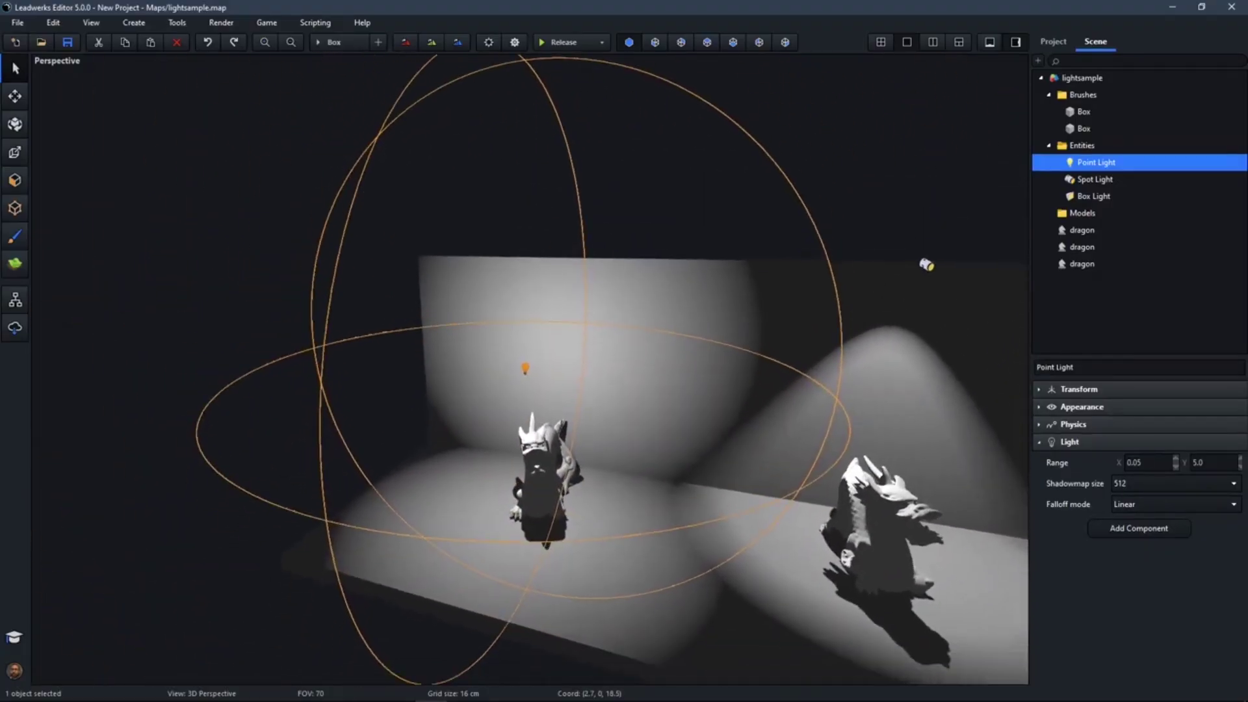
Try outer range values of 6 and 4 on the point light and restore it to 5.
double_click(1213, 464)
text(6)
key(Return)
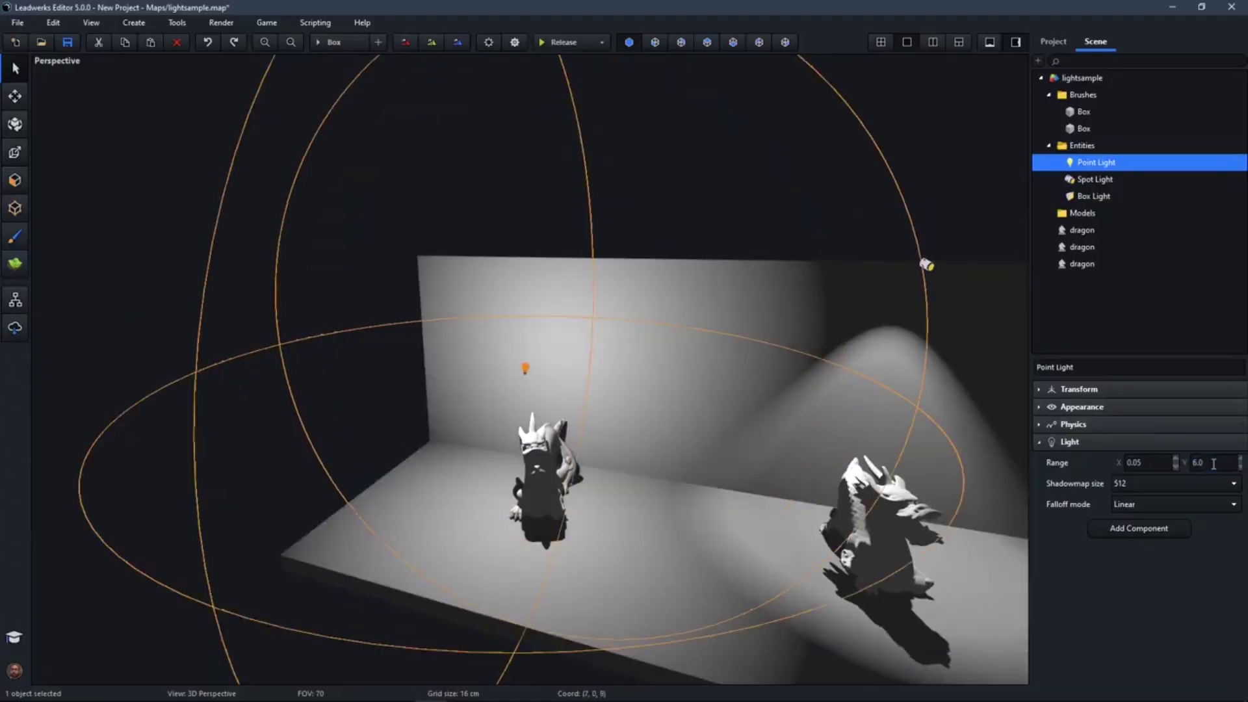
double_click(1209, 463)
text(4)
key(Return)
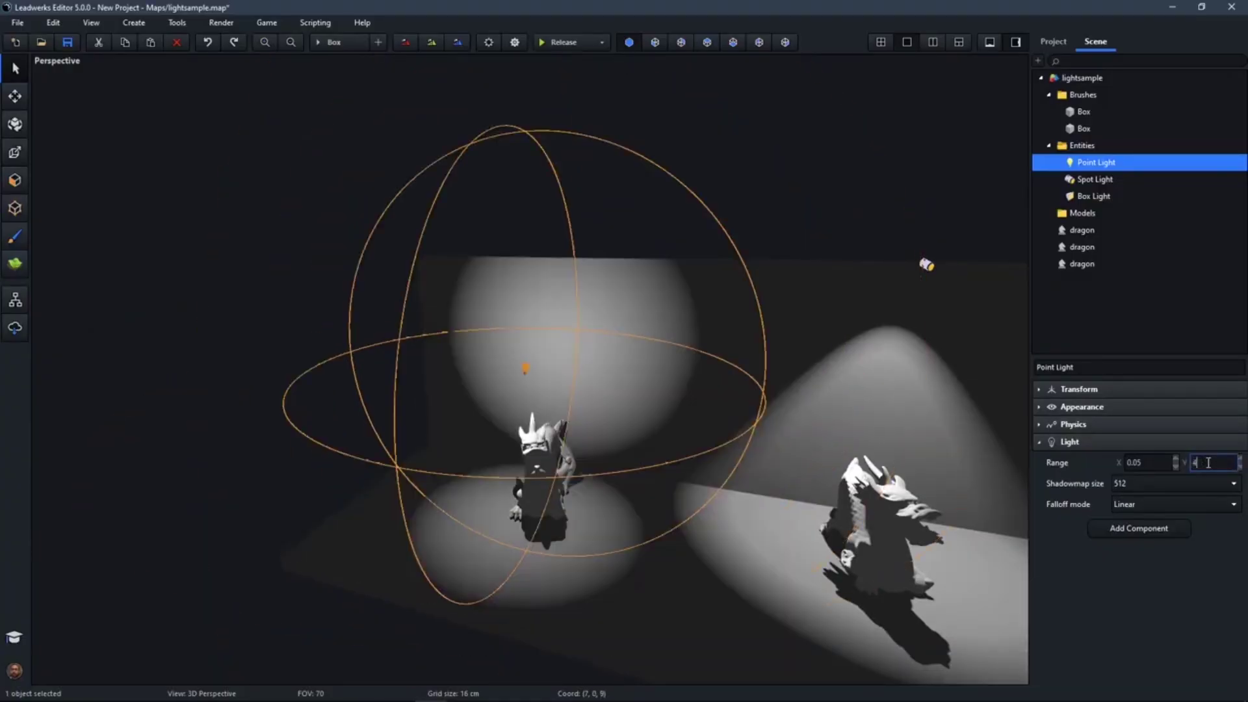
double_click(1223, 460)
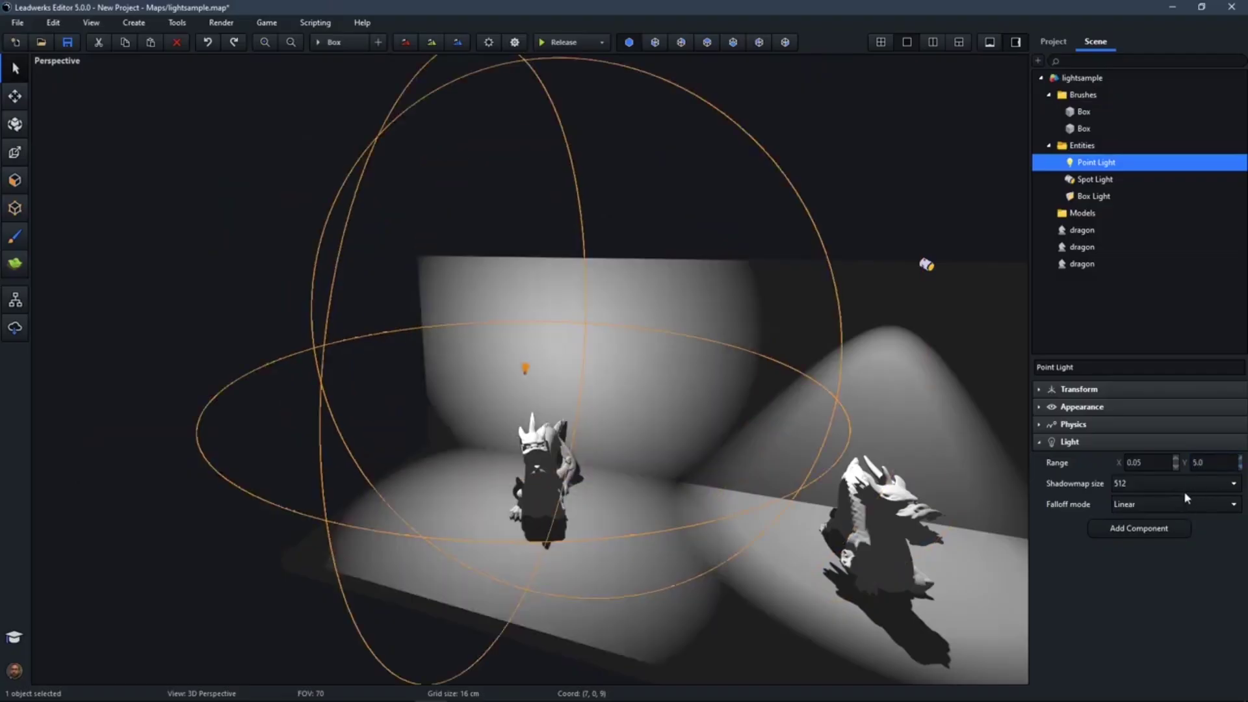
Try the Inverse square falloff mode on the point light and return it to Linear.
click(1150, 507)
click(1149, 508)
scroll(1148, 508, up, 1)
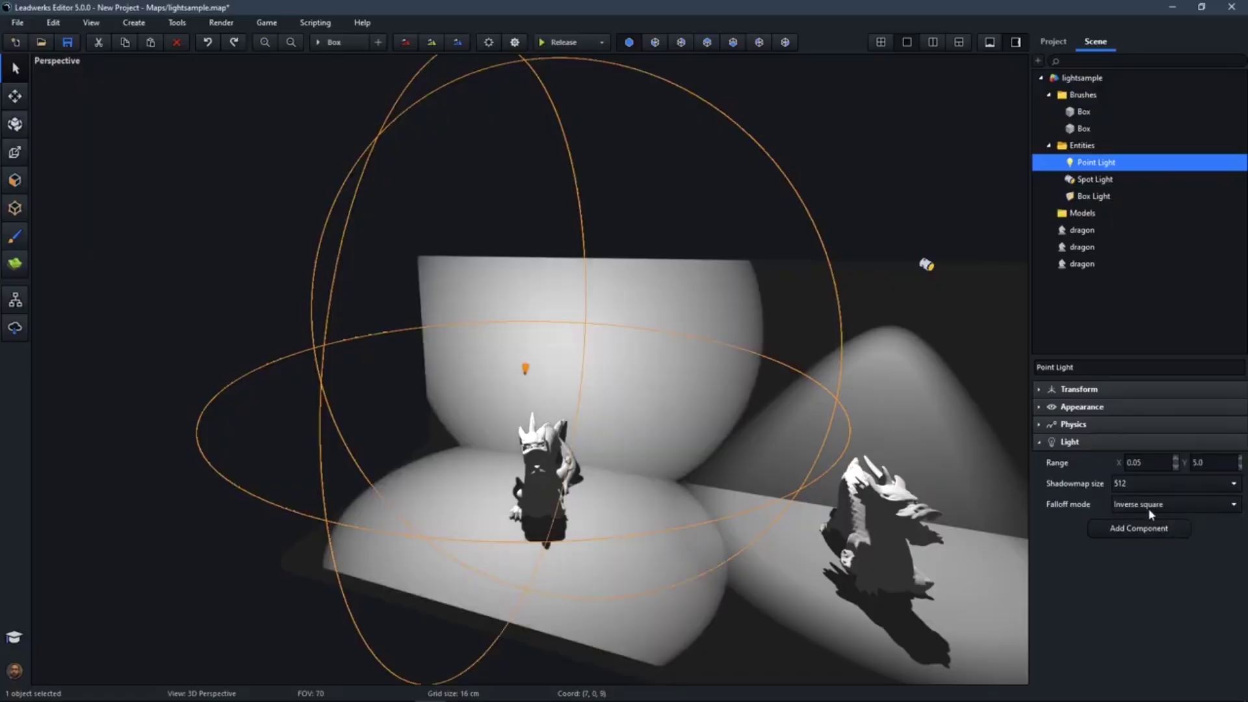
right_drag(739, 477, 709, 478)
key(w)
key(s)
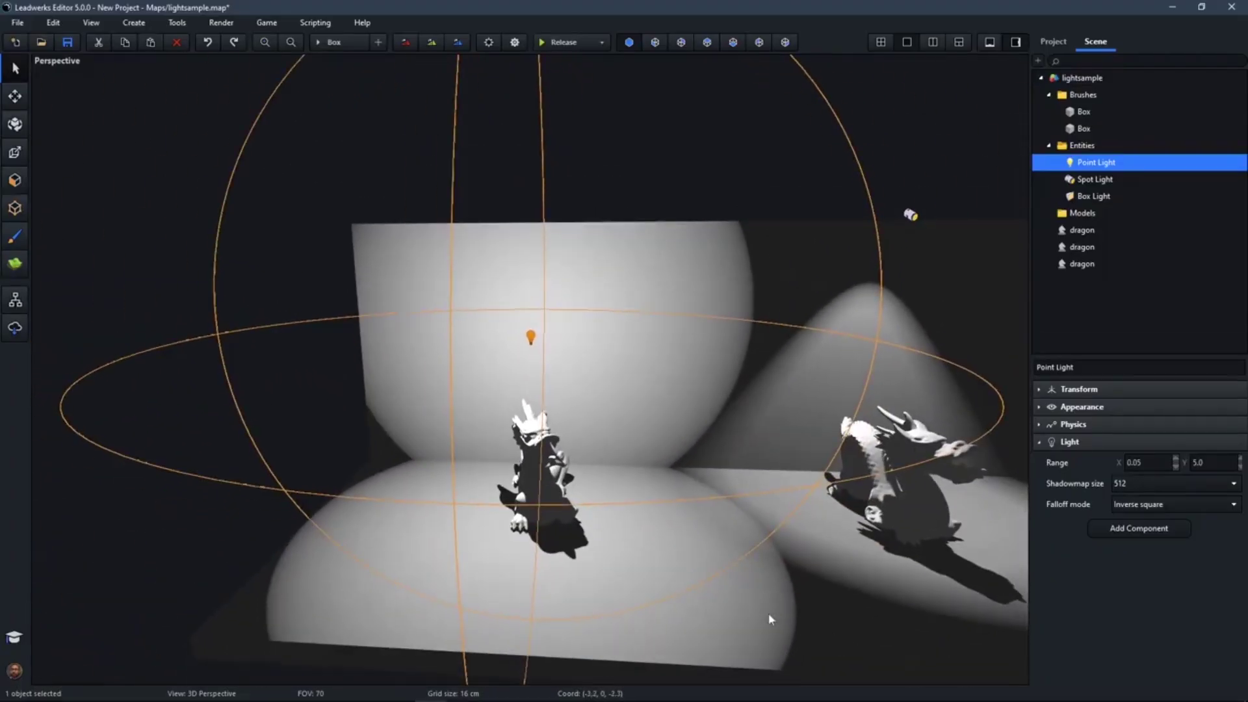
click(1155, 506)
click(1142, 531)
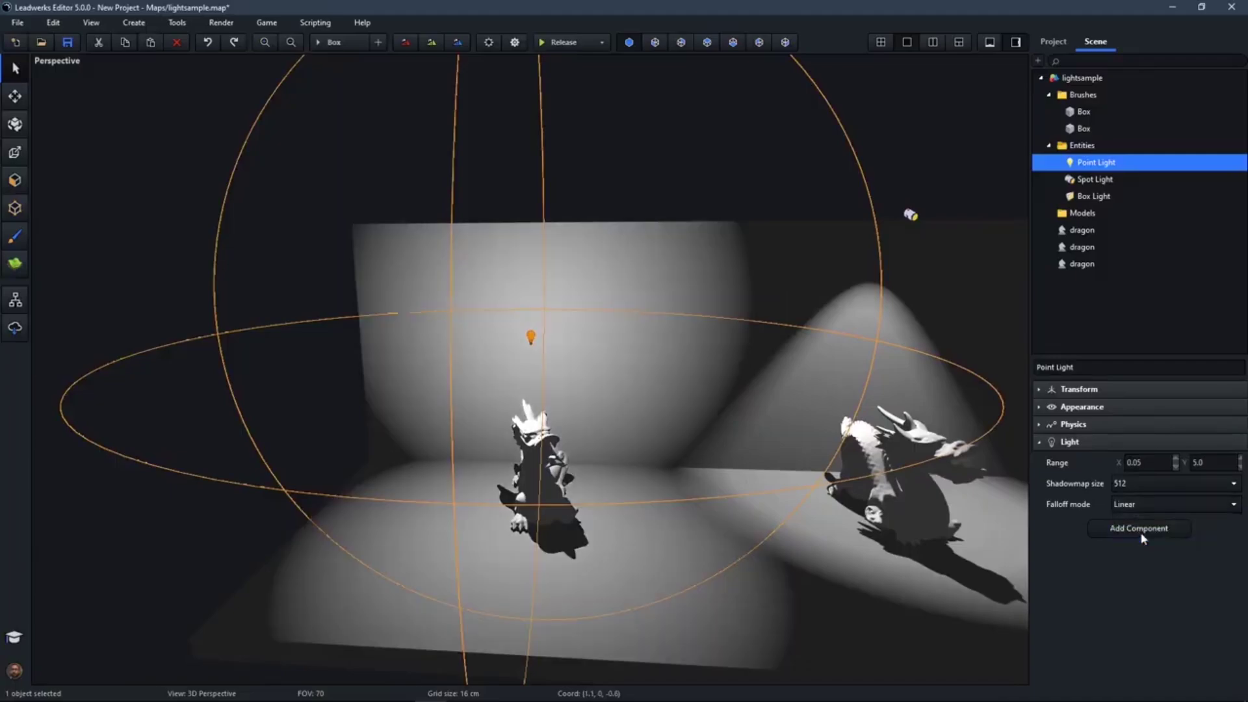
Examine the point light's range and shadowmap size settings, and reselect the light in the Perspective view.
click(1152, 463)
click(1152, 464)
click(1155, 487)
click(1162, 489)
mouse_move(836, 438)
right_down()
mouse_move(773, 470)
mouse_move(829, 423)
mouse_move(813, 449)
mouse_move(846, 436)
mouse_move(833, 442)
right_up()
click(669, 340)
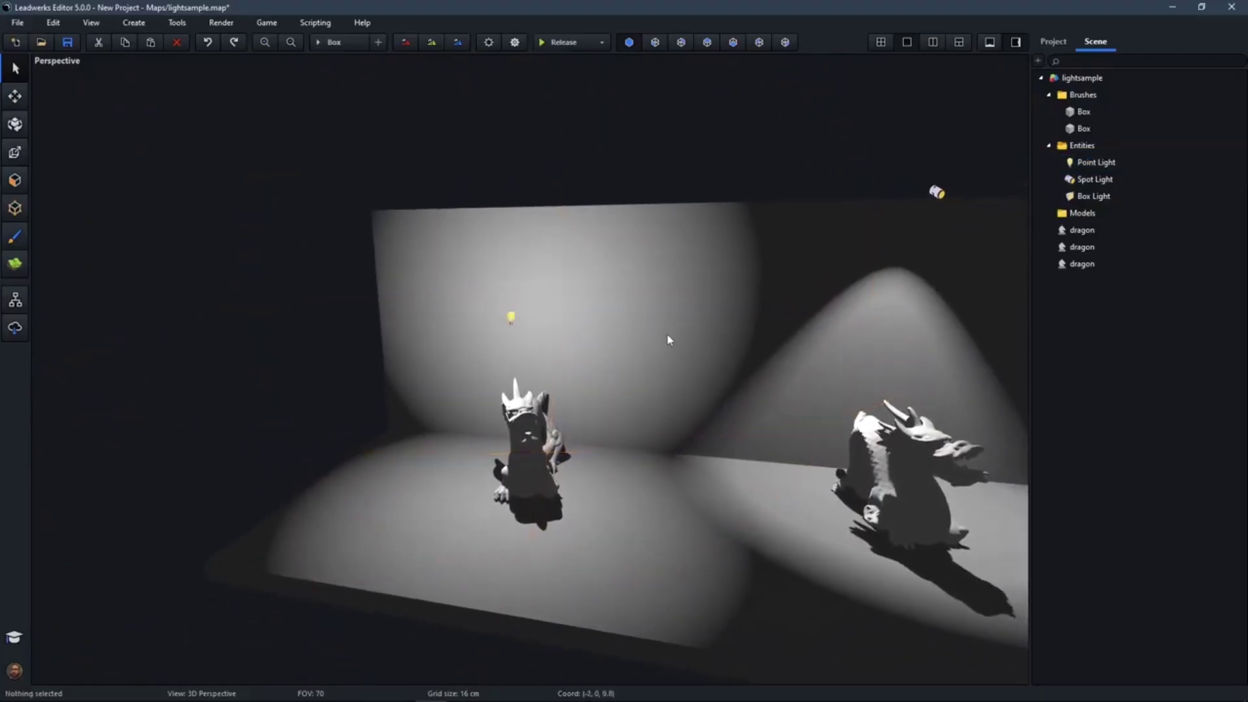
click(512, 319)
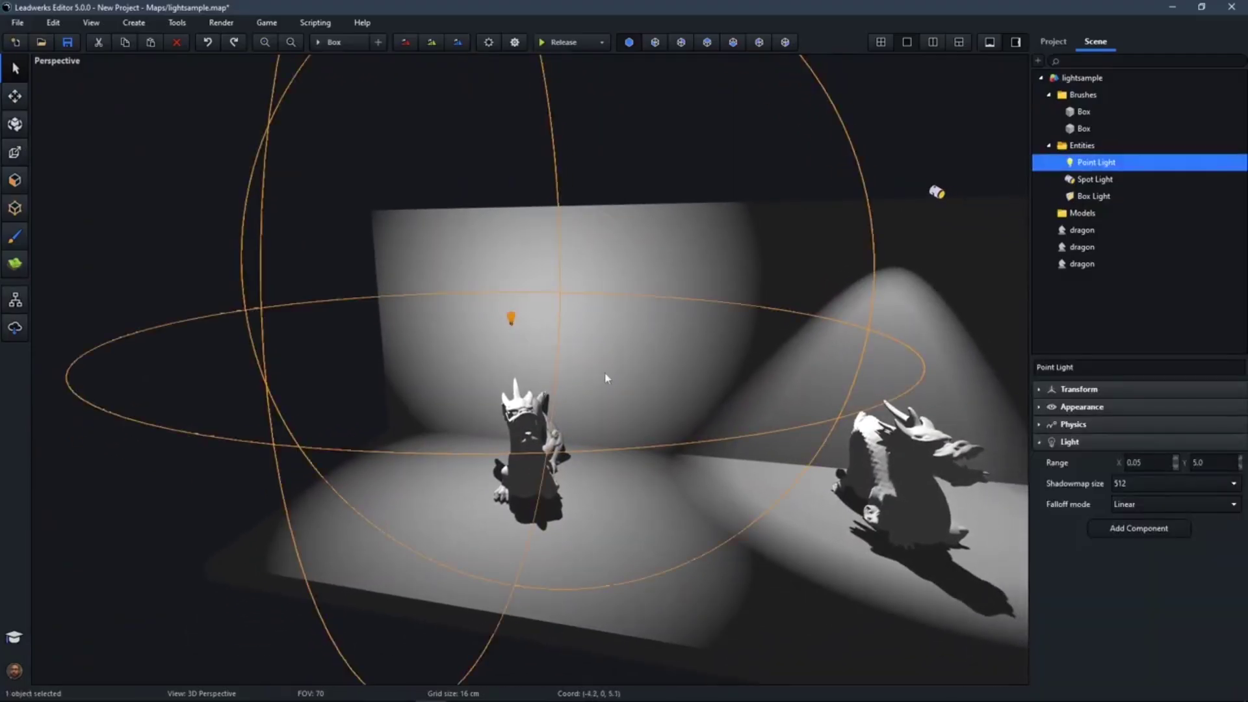
Select the spot light above the middle dragon and expand its Transform properties.
click(634, 185)
right_drag(634, 185, 598, 247)
click(507, 253)
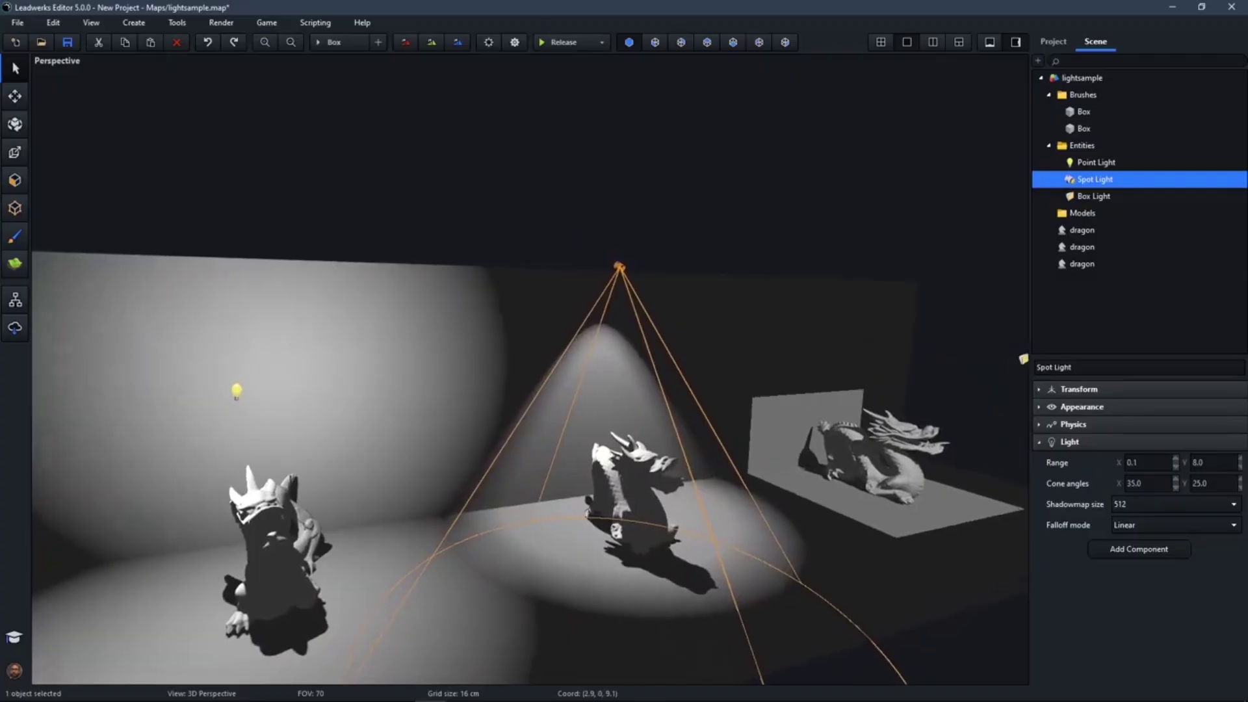
click(1095, 389)
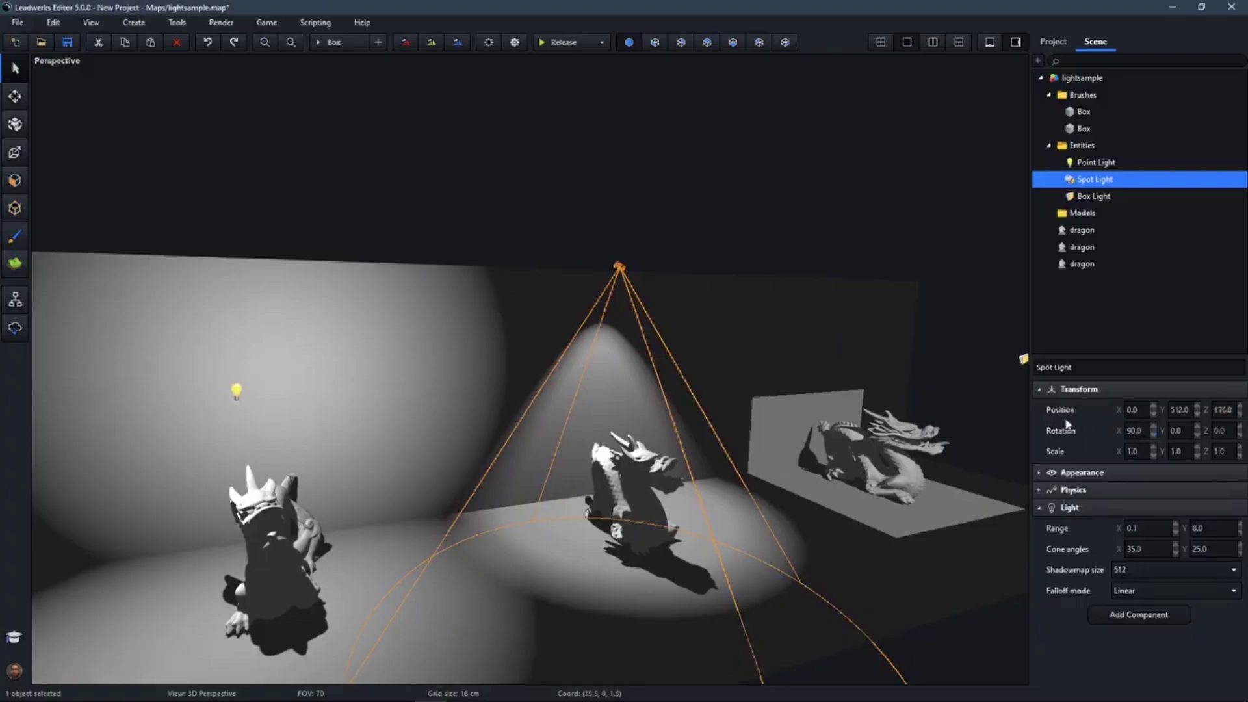
Try an X rotation of 0 on the spot light and restore it to 90.
drag(1136, 428, 1123, 423)
text(0)
key(Return)
key(w)
right_drag(1009, 397, 755, 380)
key(s)
click(1136, 431)
text(90)
key(Return)
mouse_move(969, 302)
right_down()
mouse_move(1020, 332)
mouse_move(975, 329)
mouse_move(950, 306)
mouse_move(975, 312)
mouse_move(988, 296)
right_up()
key(d)
key(a)
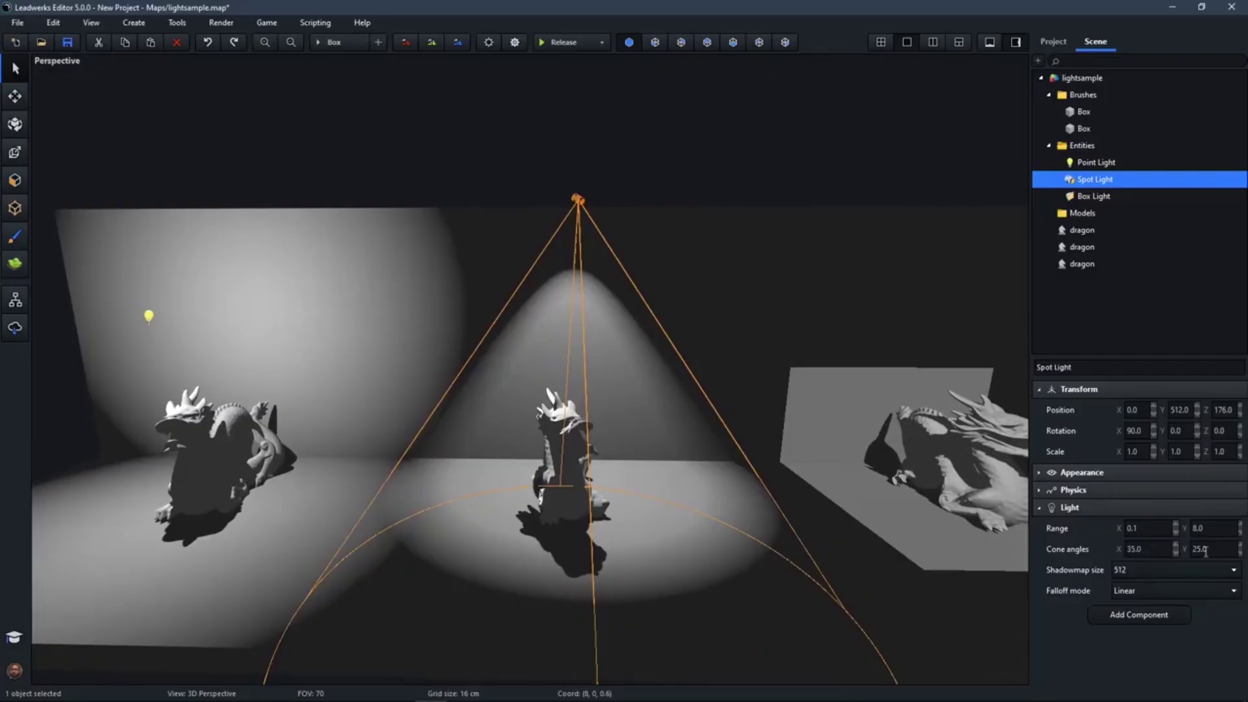
Set the spot light's outer cone angle to 45.
click(1160, 556)
text(45)
key(Return)
key(s)
right_drag(634, 444, 628, 457)
key(w)
Try inner cone angles of 44 and 40 on the spot light to compare the edge softness.
click(1222, 552)
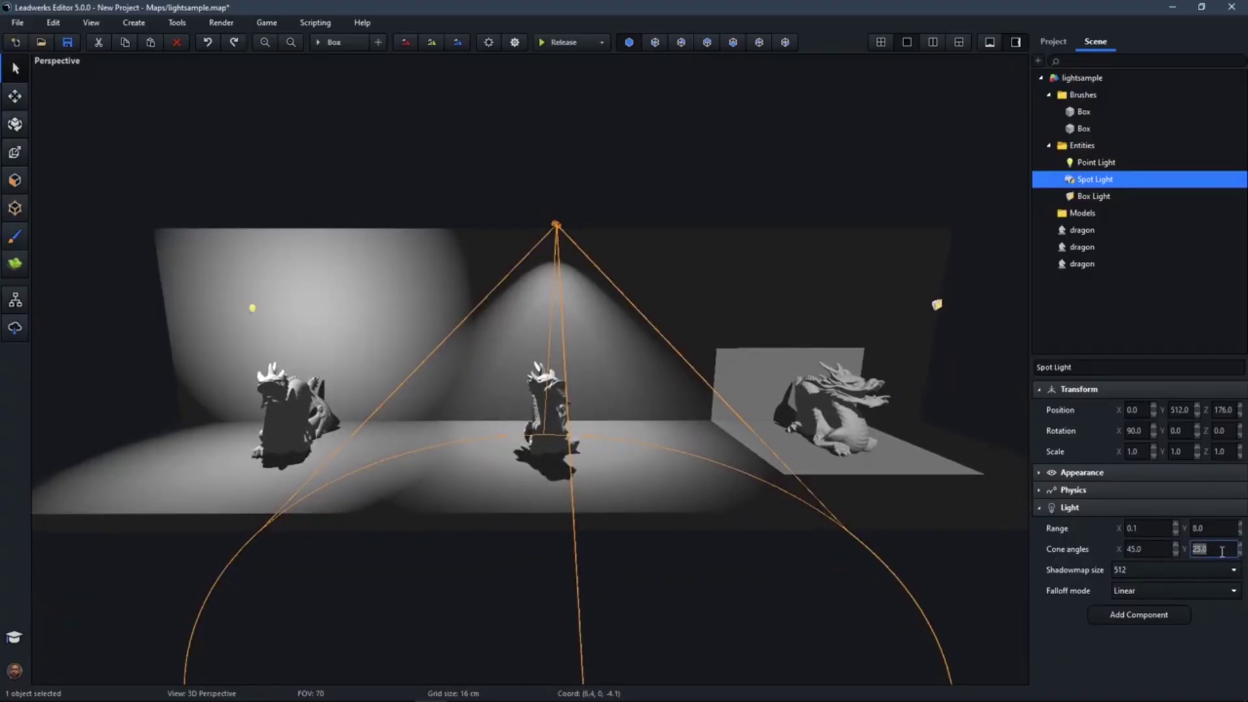
text(44)
key(Return)
scroll(790, 478, up, 6)
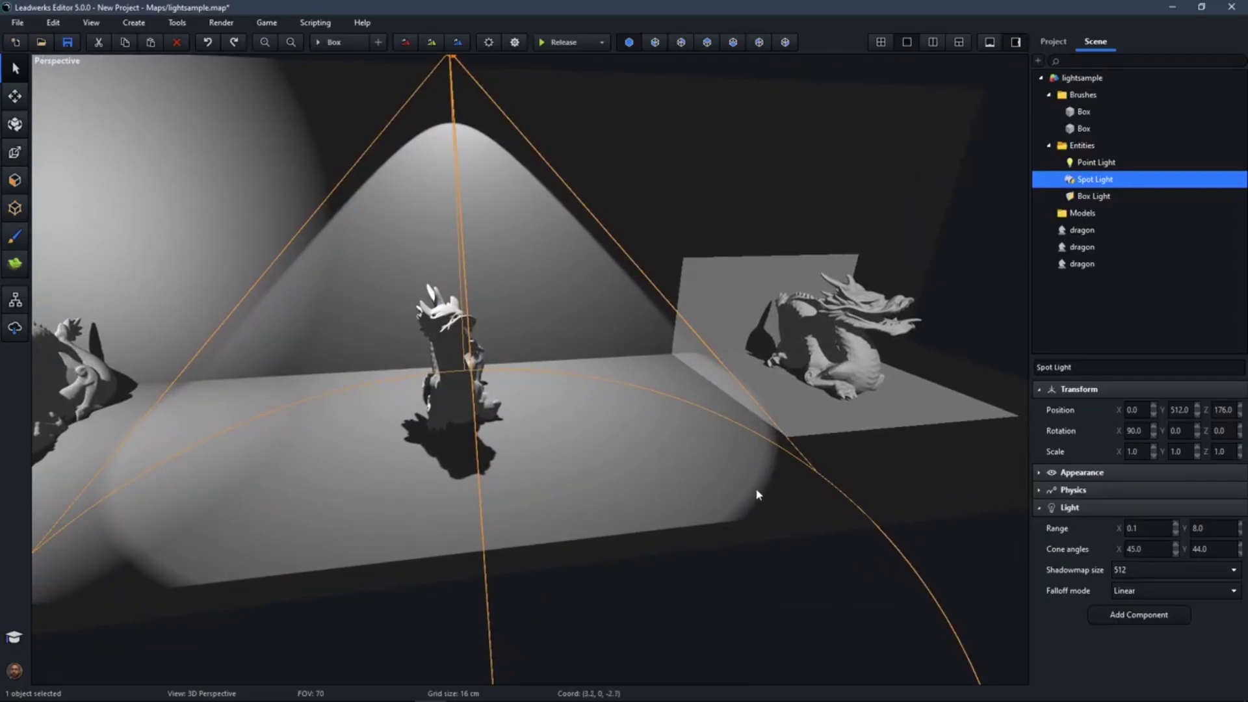
click(1214, 549)
text(40)
key(Return)
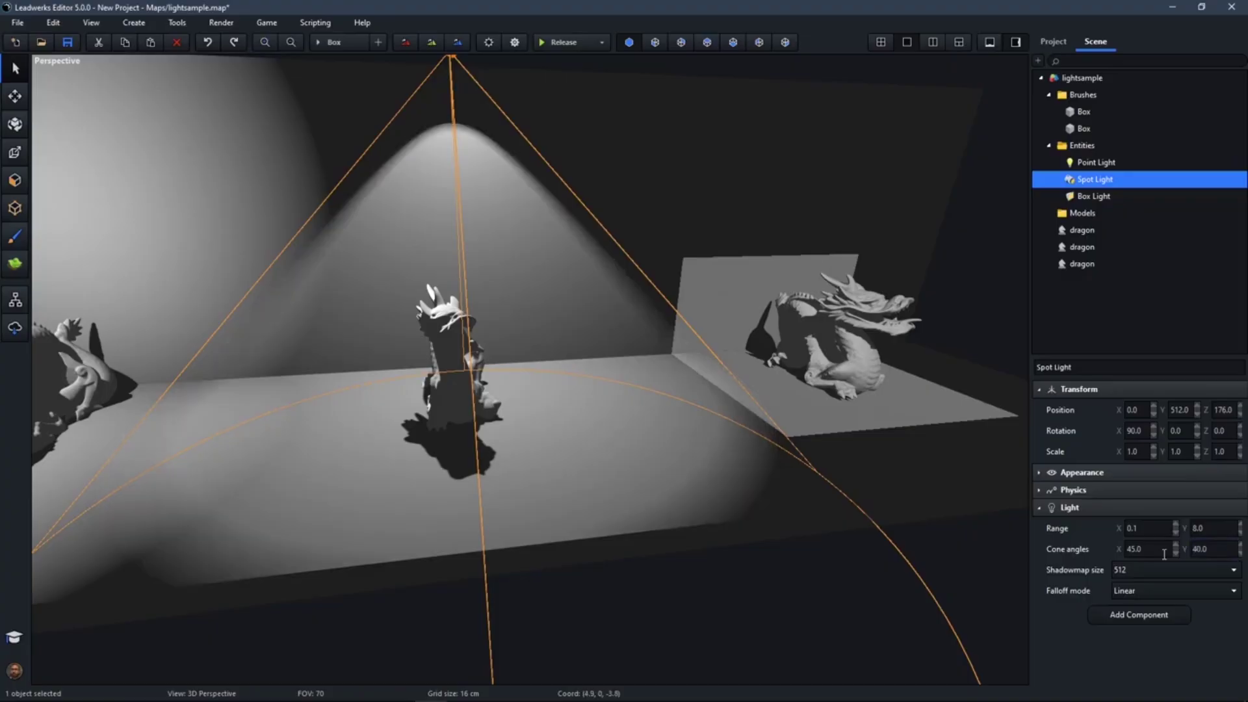
right_drag(727, 487, 706, 488)
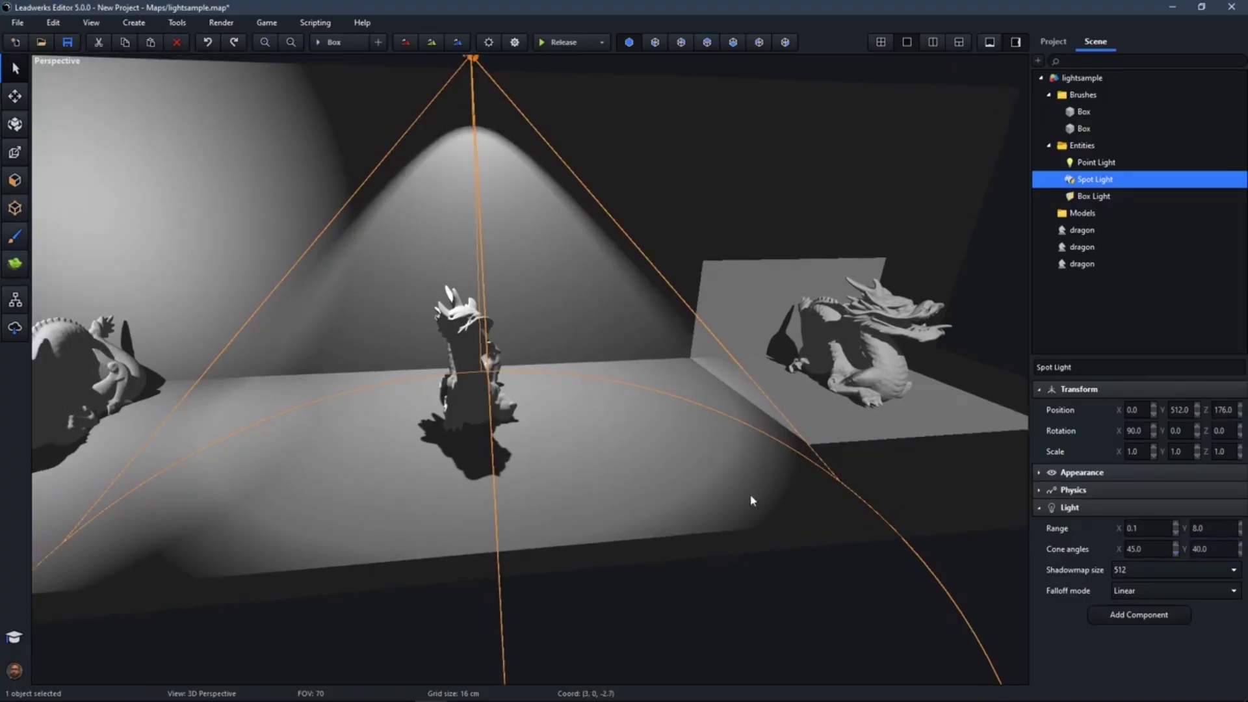
Set the spot light's inner cone angle to 10 and its outer cone angle to 35.
click(1214, 550)
text(10)
key(Return)
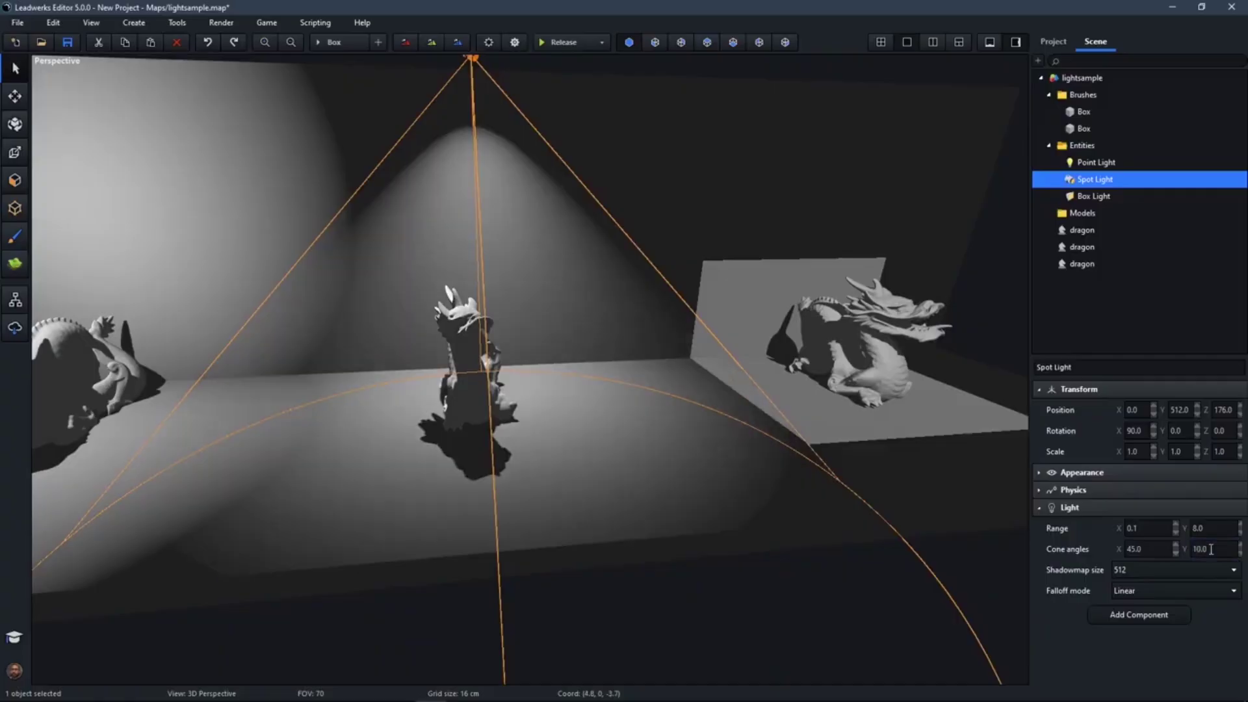
right_drag(405, 520, 368, 503)
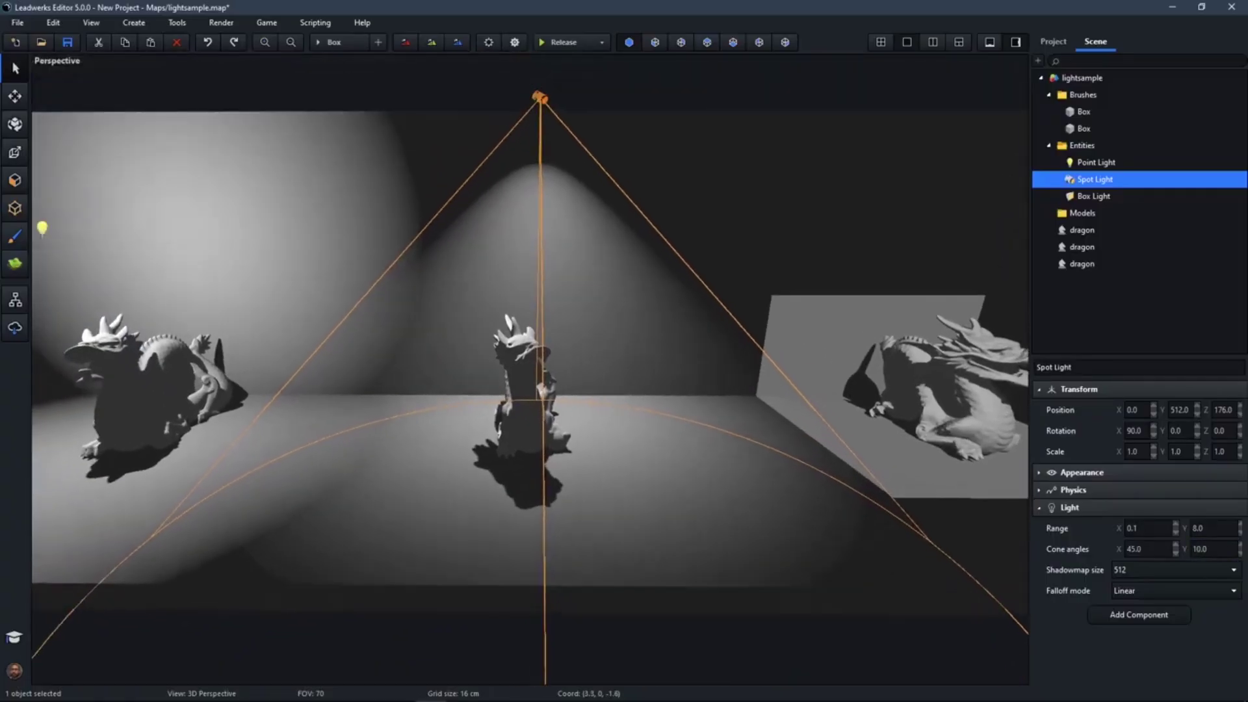
click(1136, 551)
text(35)
key(Return)
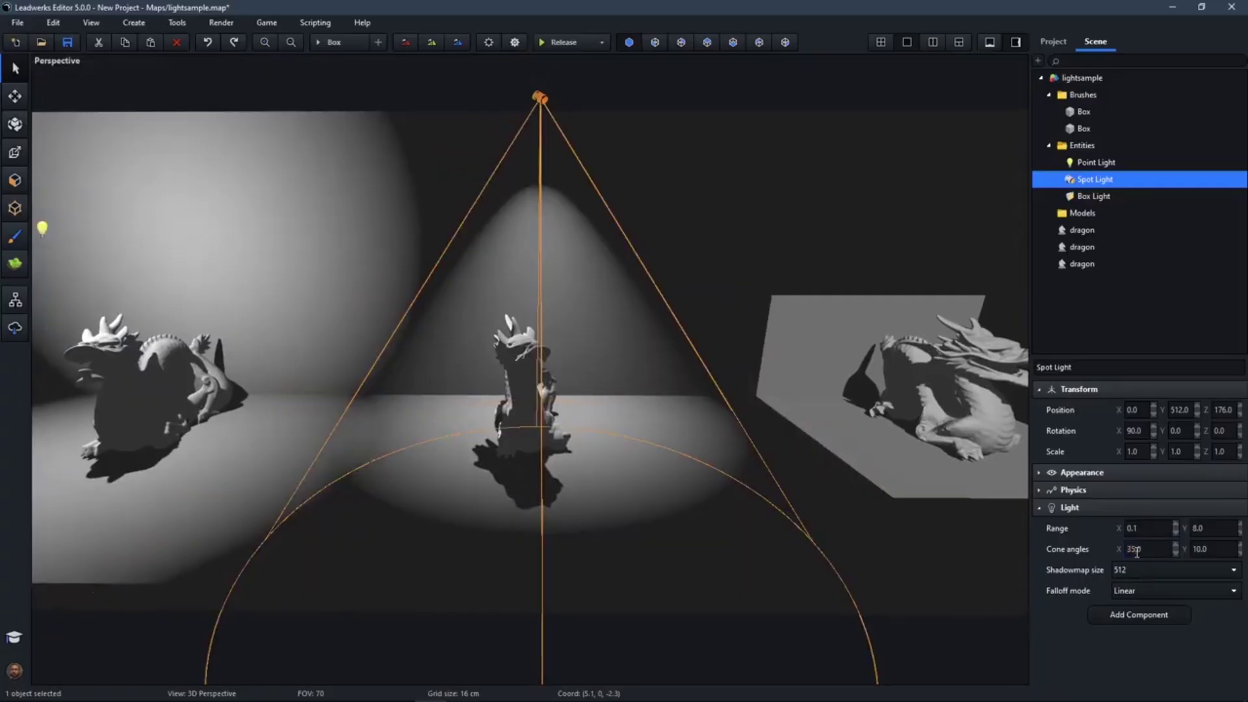
Select the box light beside the third dragon in the Perspective view.
right_drag(731, 257, 704, 213)
click(657, 156)
right_drag(657, 156, 683, 254)
key(w)
key(s)
key(w)
click(675, 254)
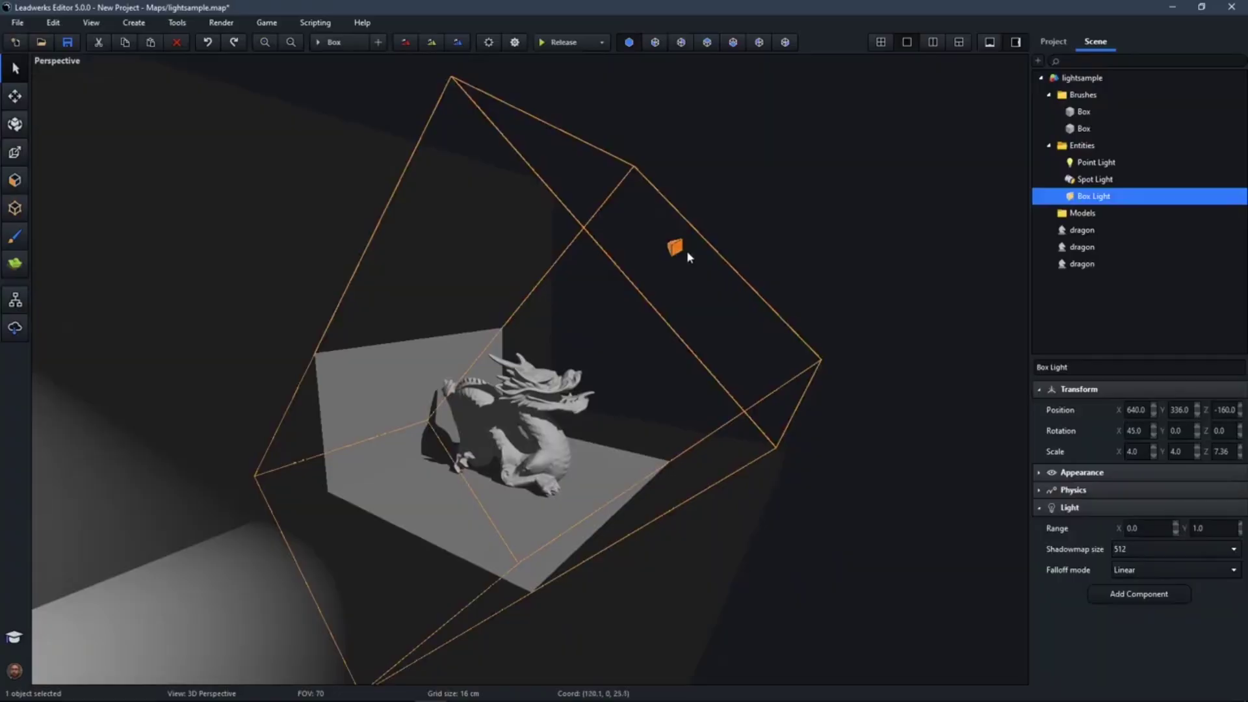
Try an X rotation of 0 on the box light and restore it to 45.
key(d)
right_drag(666, 299, 377, 285)
key(d)
key(w)
key(s)
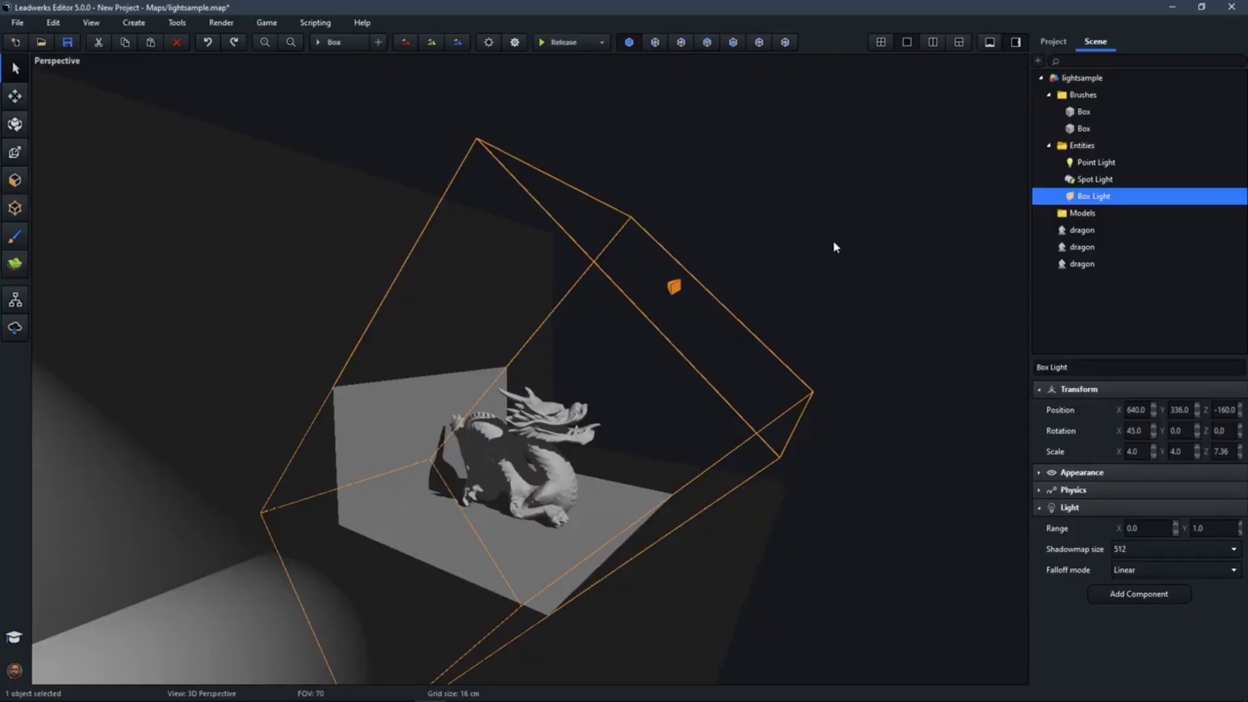
click(1147, 435)
text(0)
key(Return)
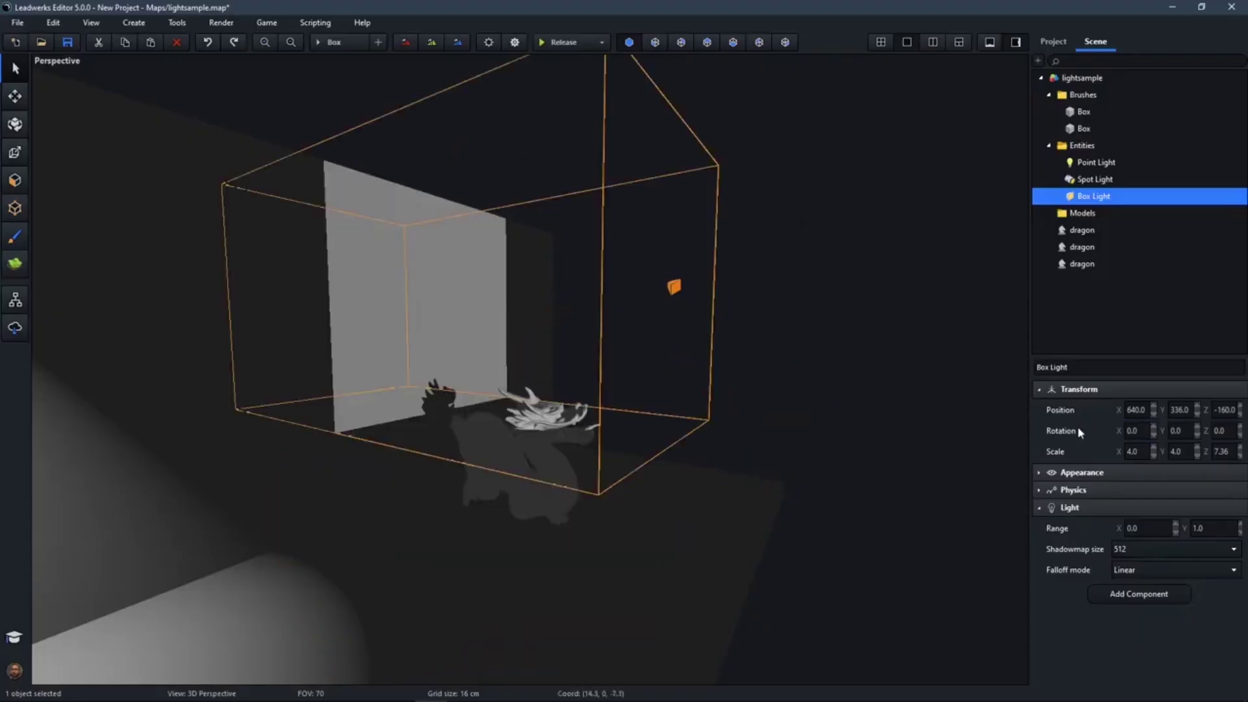
click(1139, 432)
text(45)
key(Return)
click(784, 232)
right_drag(785, 232, 608, 212)
key(s)
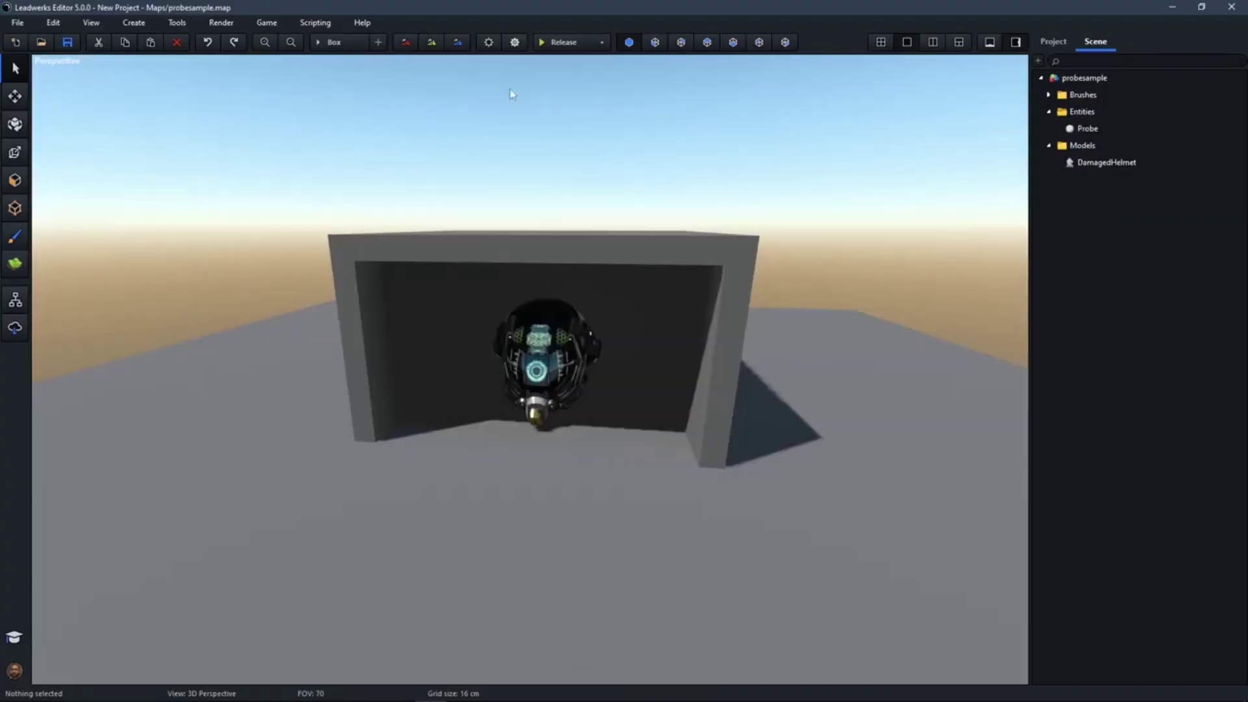
Open the World Settings and move the dialog clear of the helmet model.
click(489, 42)
drag(588, 203, 557, 205)
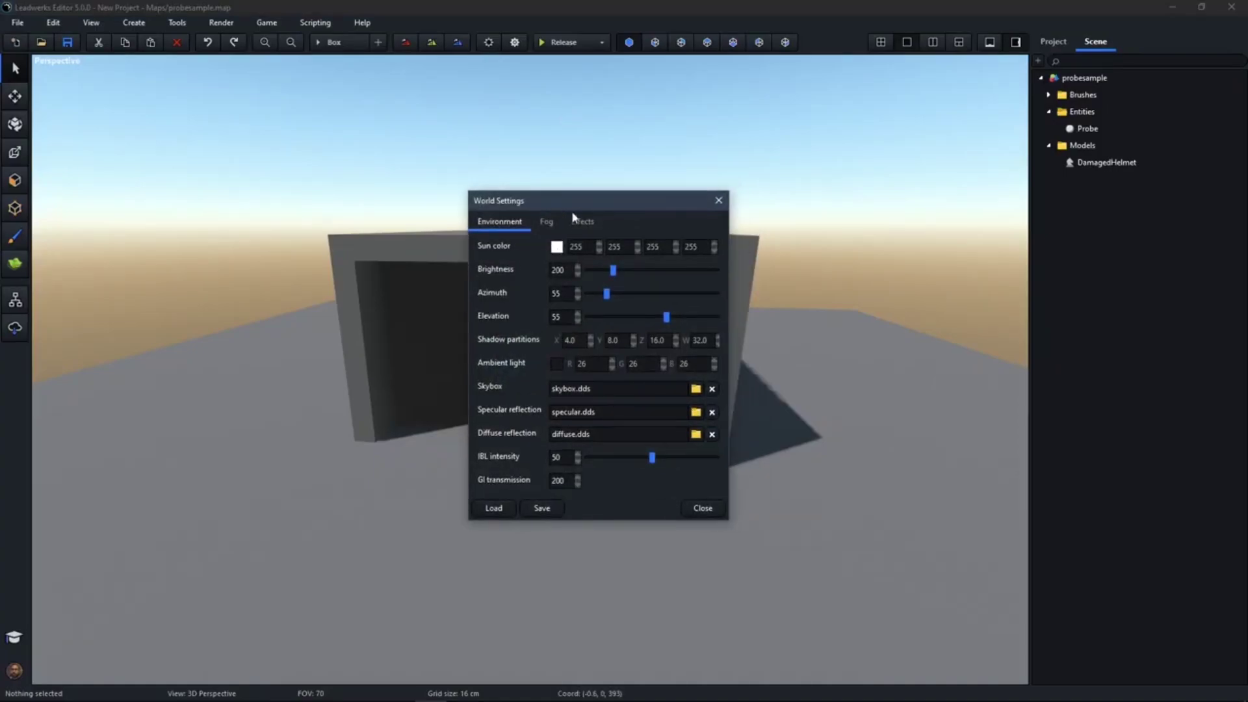
drag(579, 201, 202, 233)
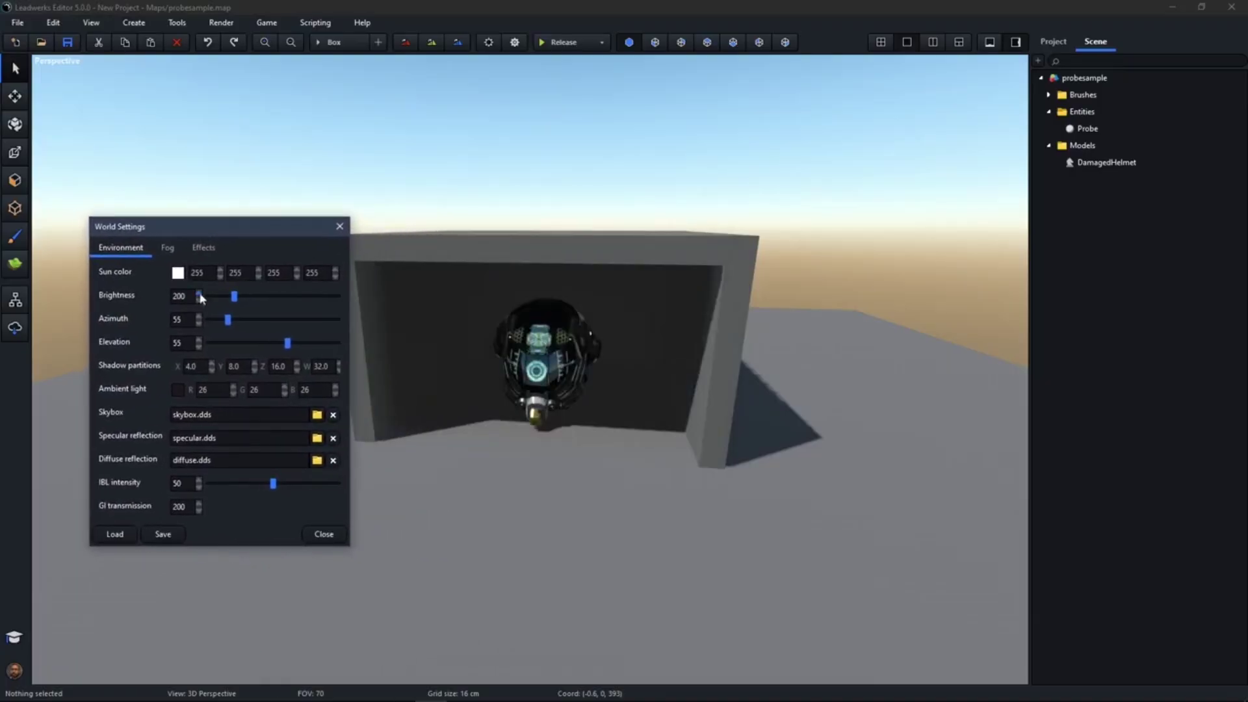
Set the sun's brightness to 188, azimuth to 29 and elevation to 56.
mouse_move(235, 298)
mouse_down()
mouse_move(221, 299)
mouse_move(280, 297)
mouse_move(232, 303)
mouse_up()
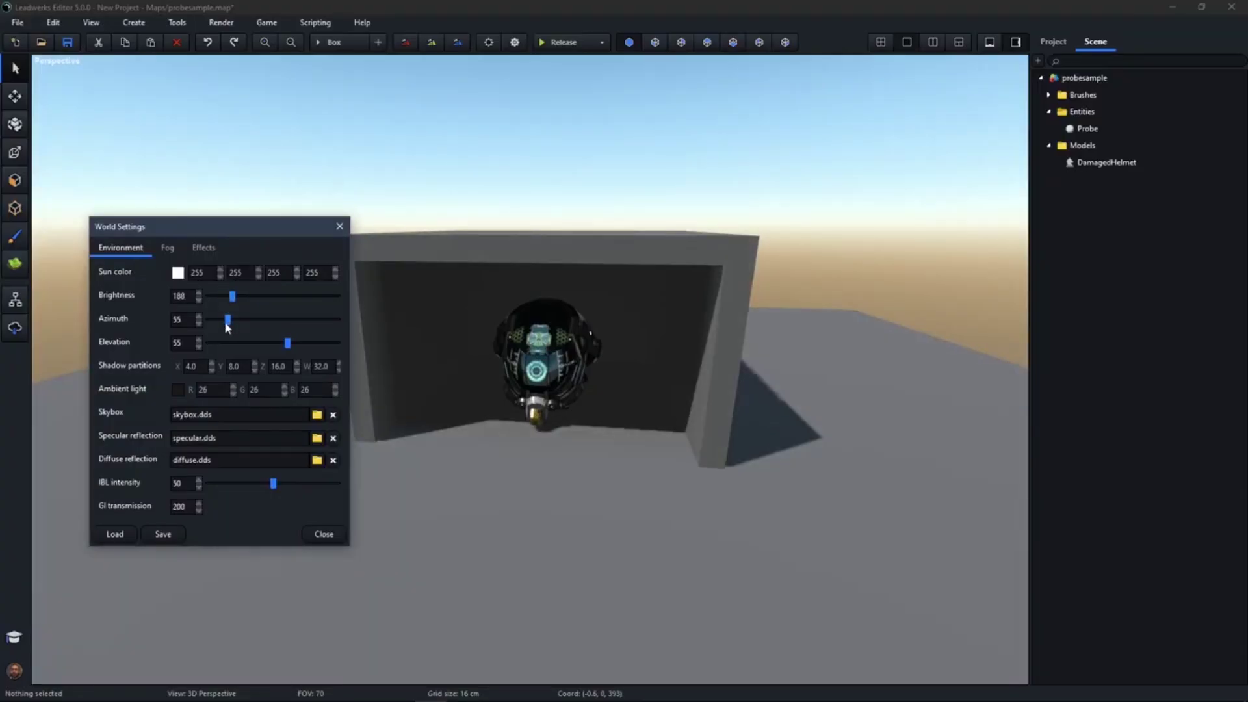
mouse_move(229, 325)
mouse_down()
mouse_move(372, 333)
mouse_move(210, 327)
mouse_move(348, 329)
mouse_move(219, 325)
mouse_up()
mouse_move(282, 349)
mouse_down()
mouse_move(220, 351)
mouse_move(352, 345)
mouse_move(291, 348)
mouse_up()
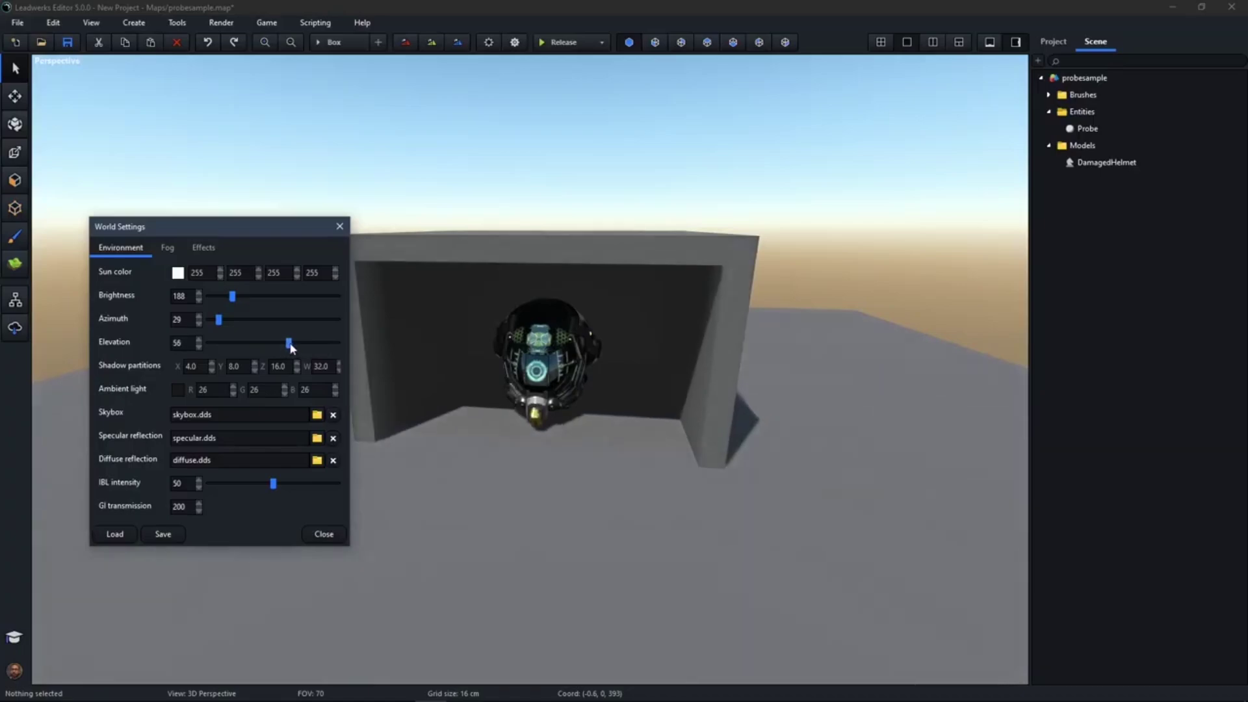
Set the ambient light color to black.
click(178, 390)
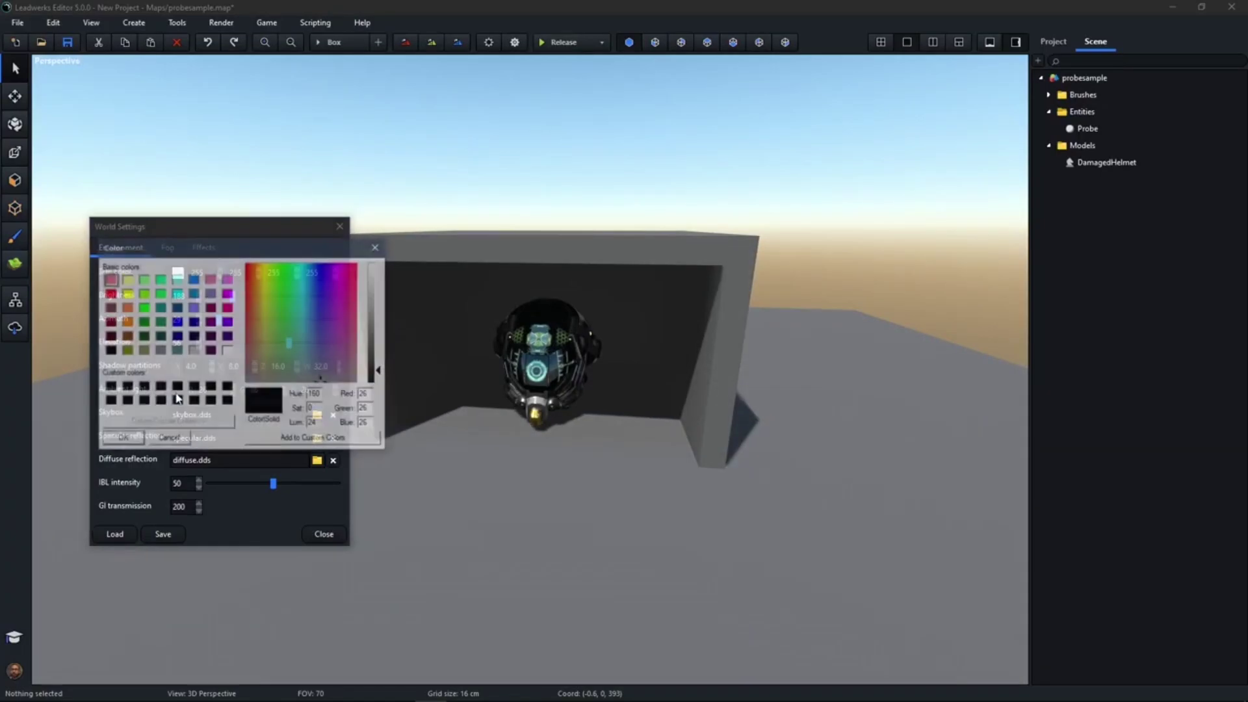
drag(379, 376, 380, 387)
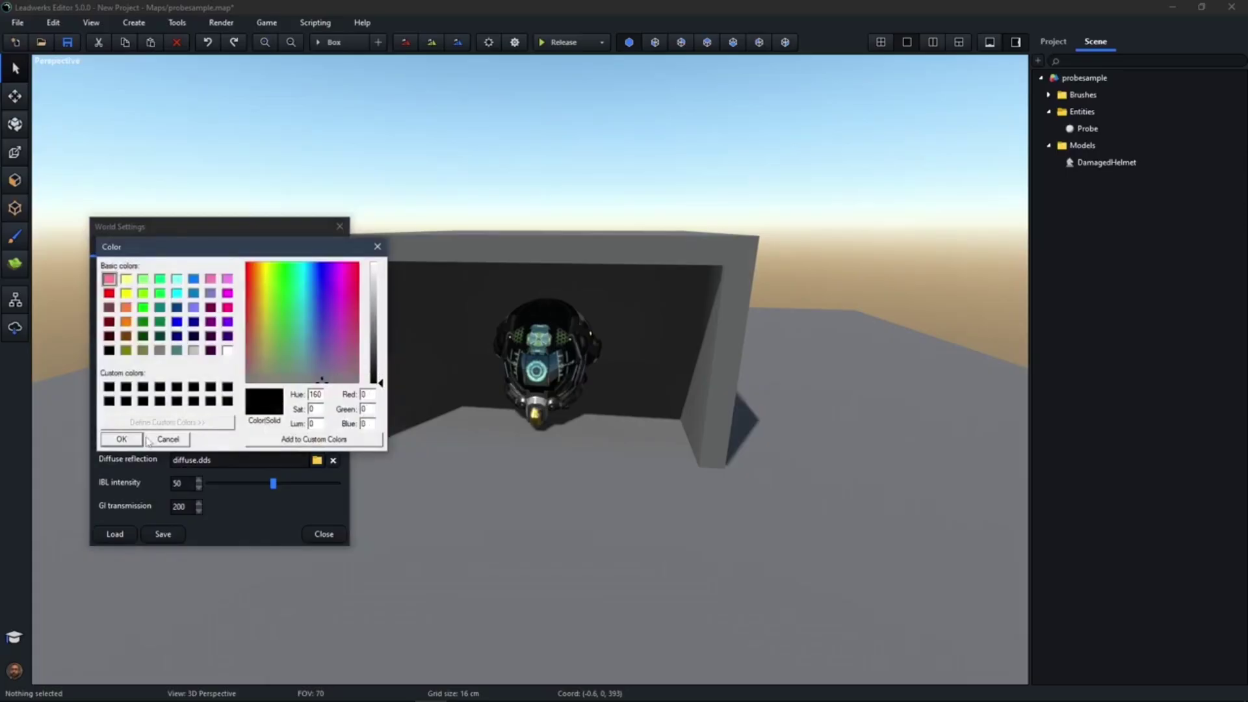
click(121, 439)
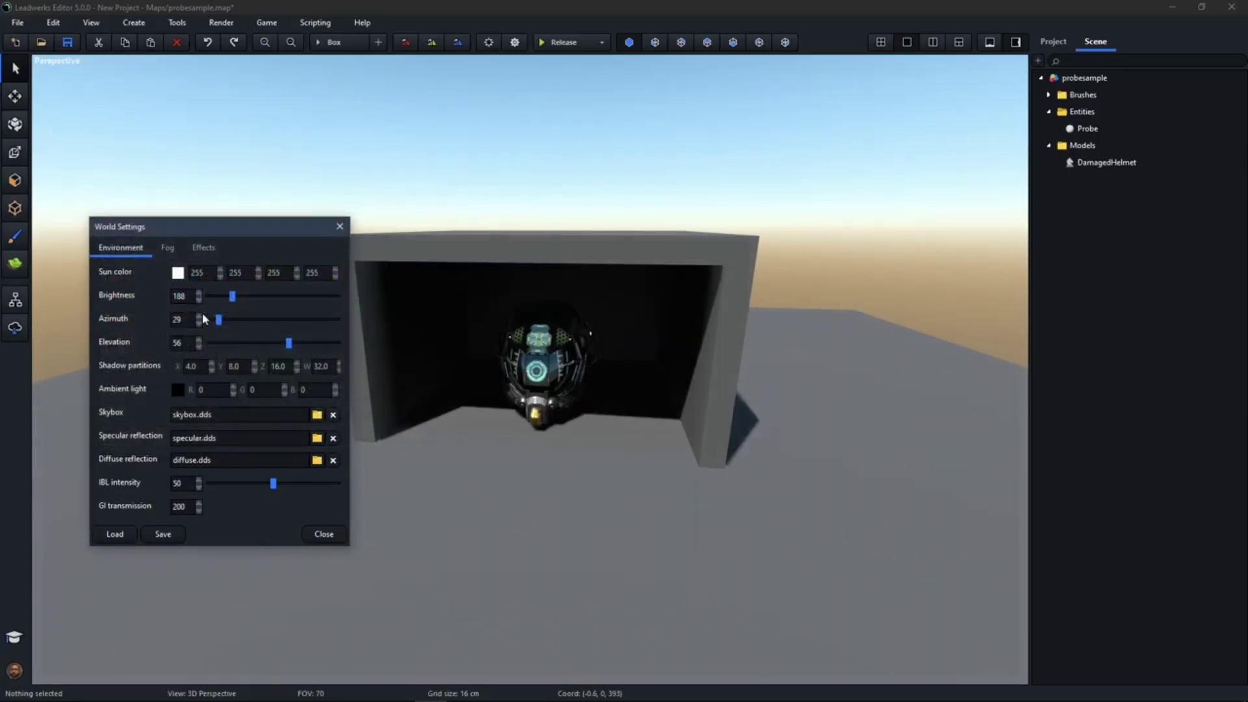
Set the ambient light to a dark gray with RGB values 18, 18, 18.
click(182, 392)
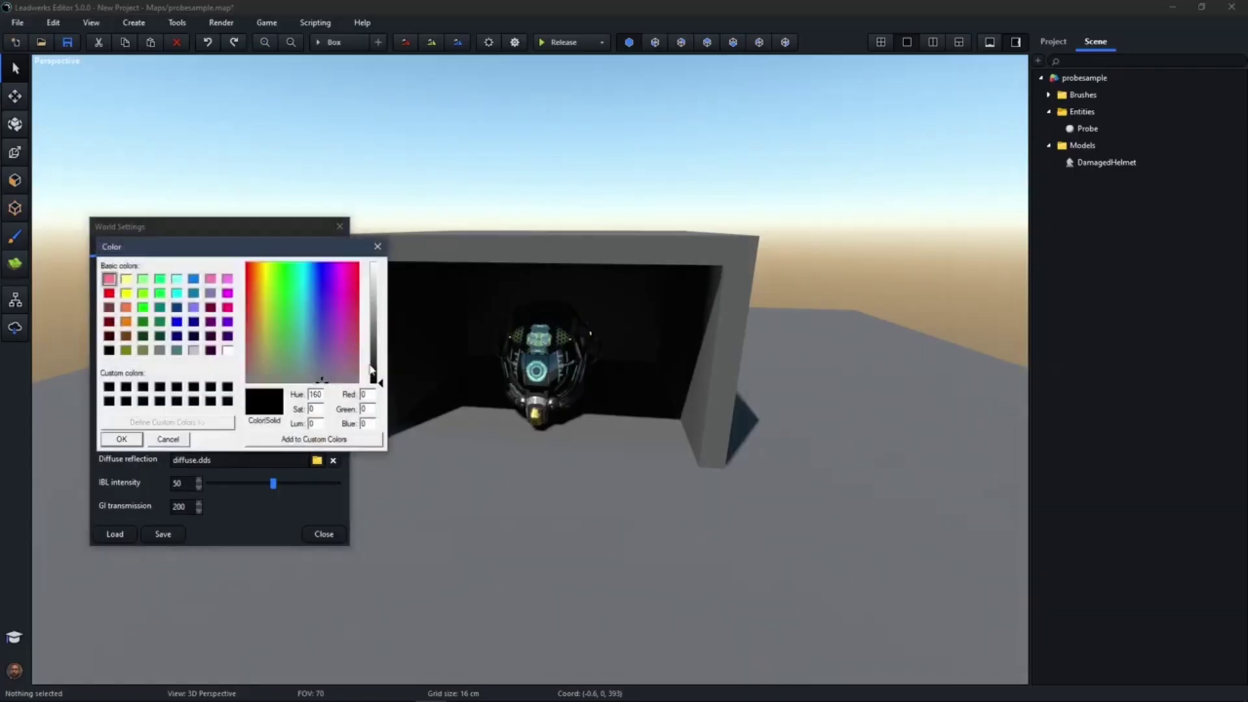
drag(379, 382, 380, 376)
click(139, 441)
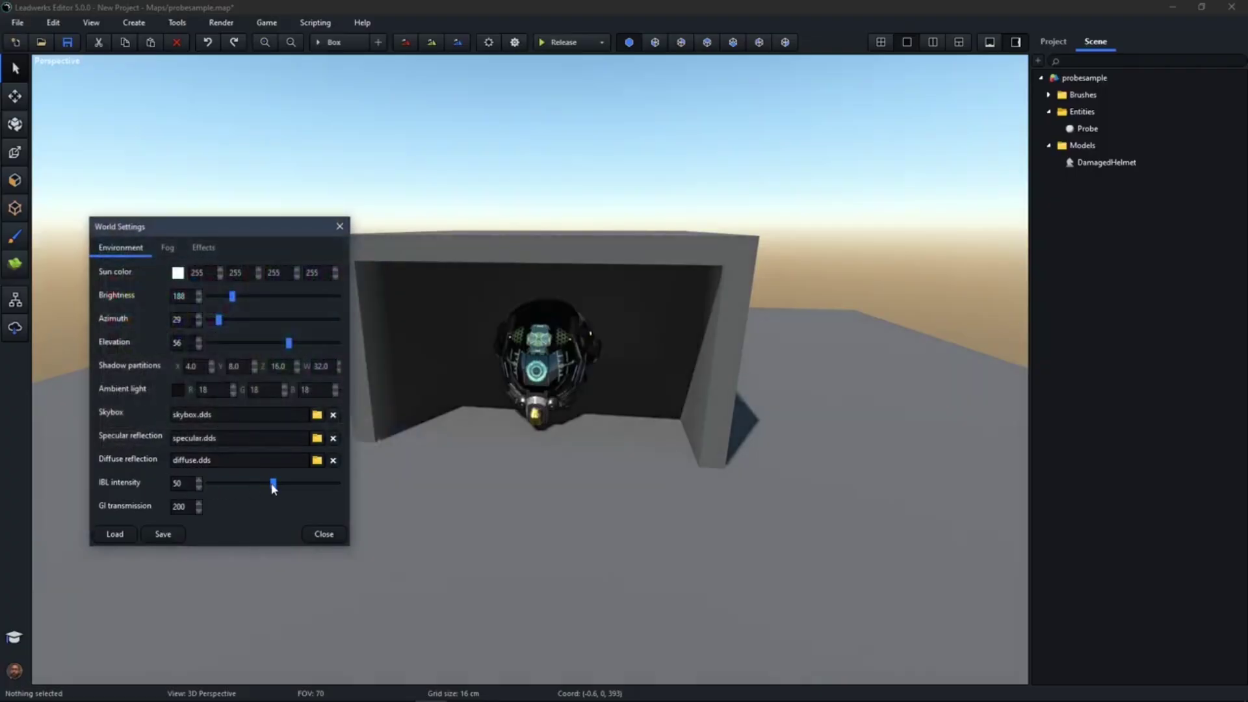
mouse_move(274, 489)
mouse_down()
mouse_move(224, 489)
mouse_move(285, 490)
mouse_up()
click(316, 438)
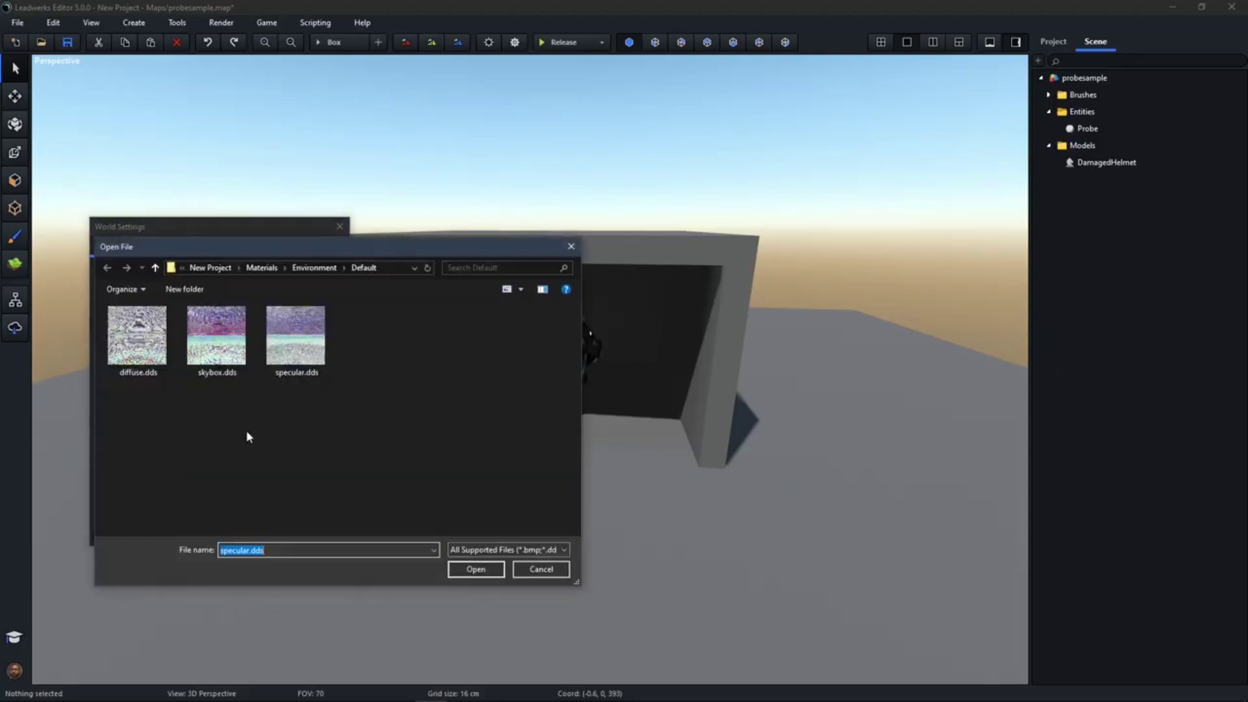
drag(285, 246, 417, 238)
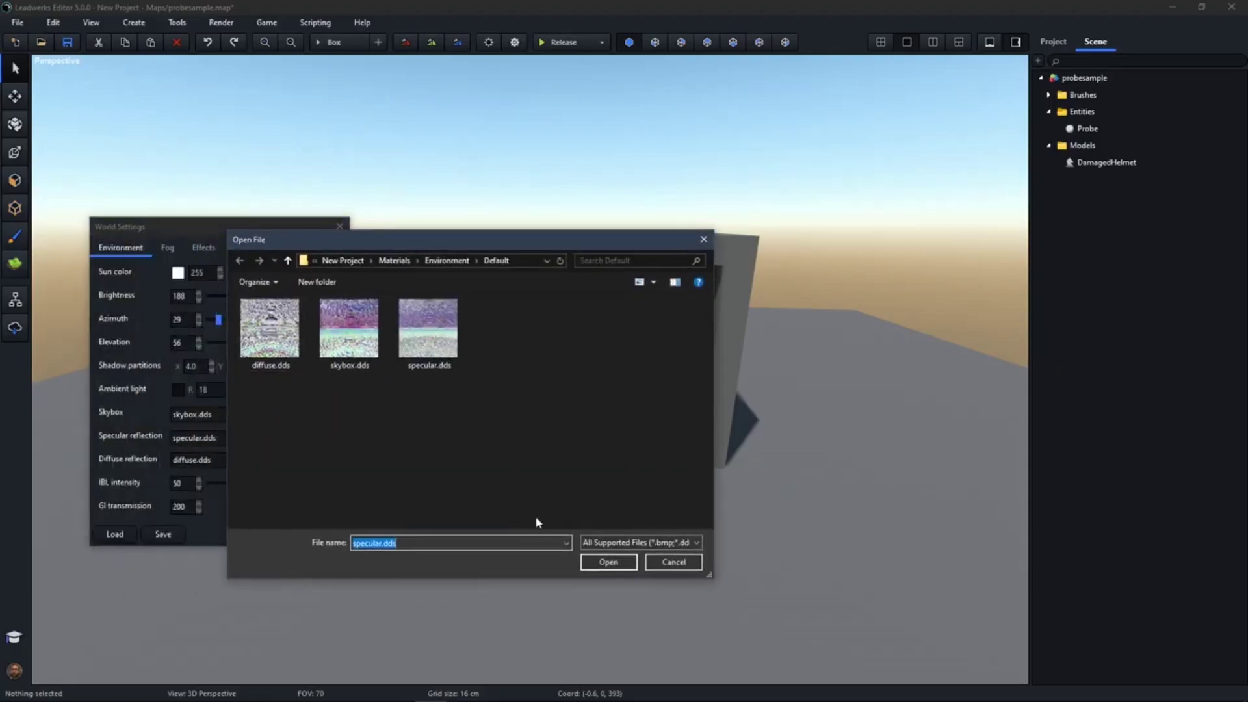
click(679, 566)
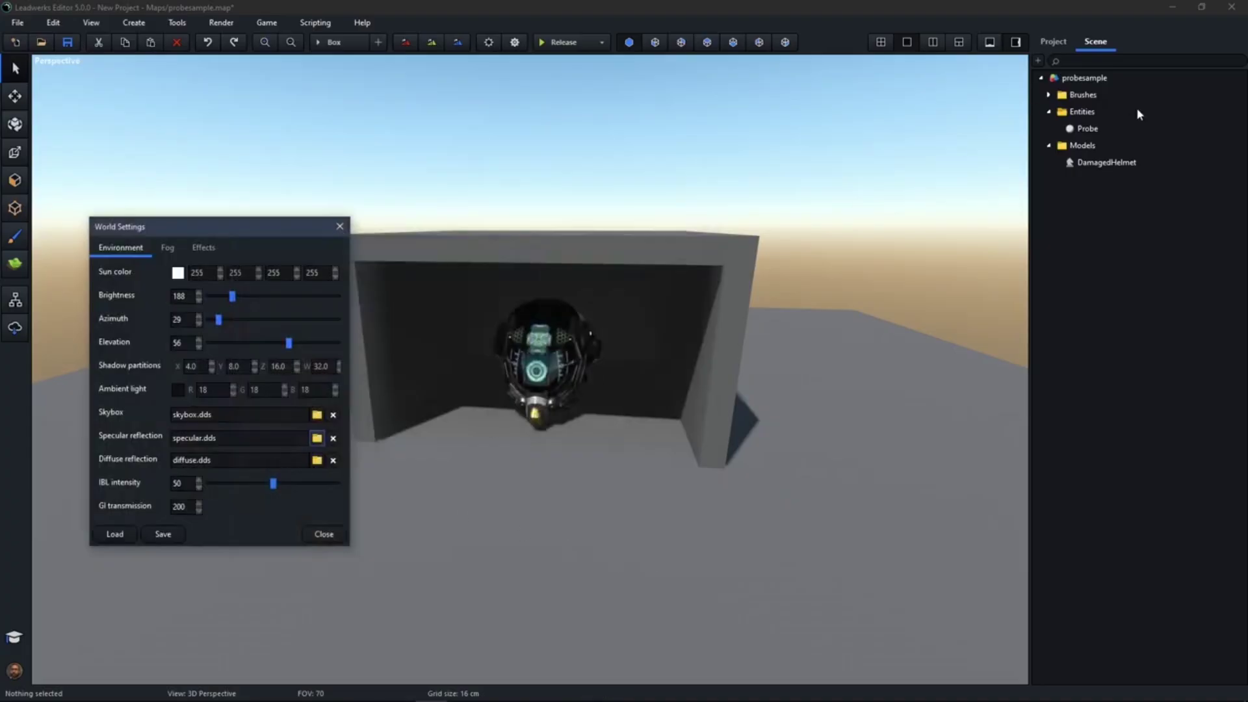
Browse the project's Materials/Environment folder and compare the texture sets in its Default and DaySkyHDRI048B subfolders.
click(1052, 43)
scroll(1093, 231, up, 5)
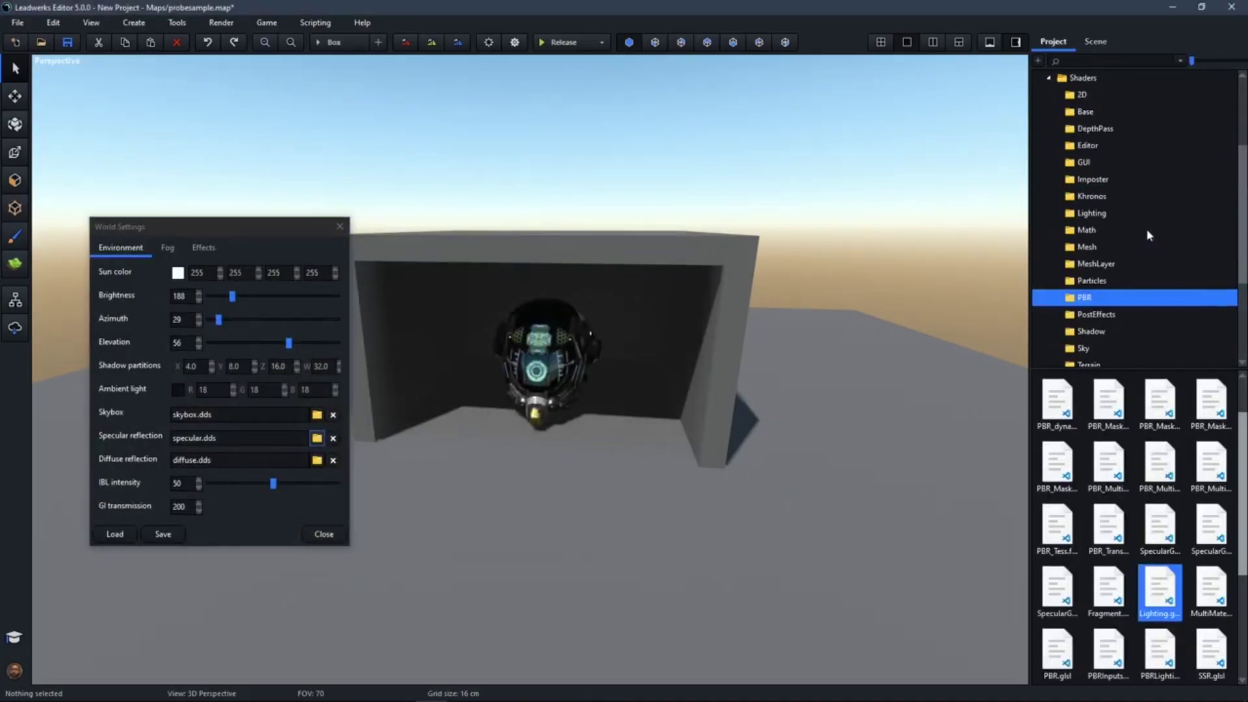
double_click(1080, 180)
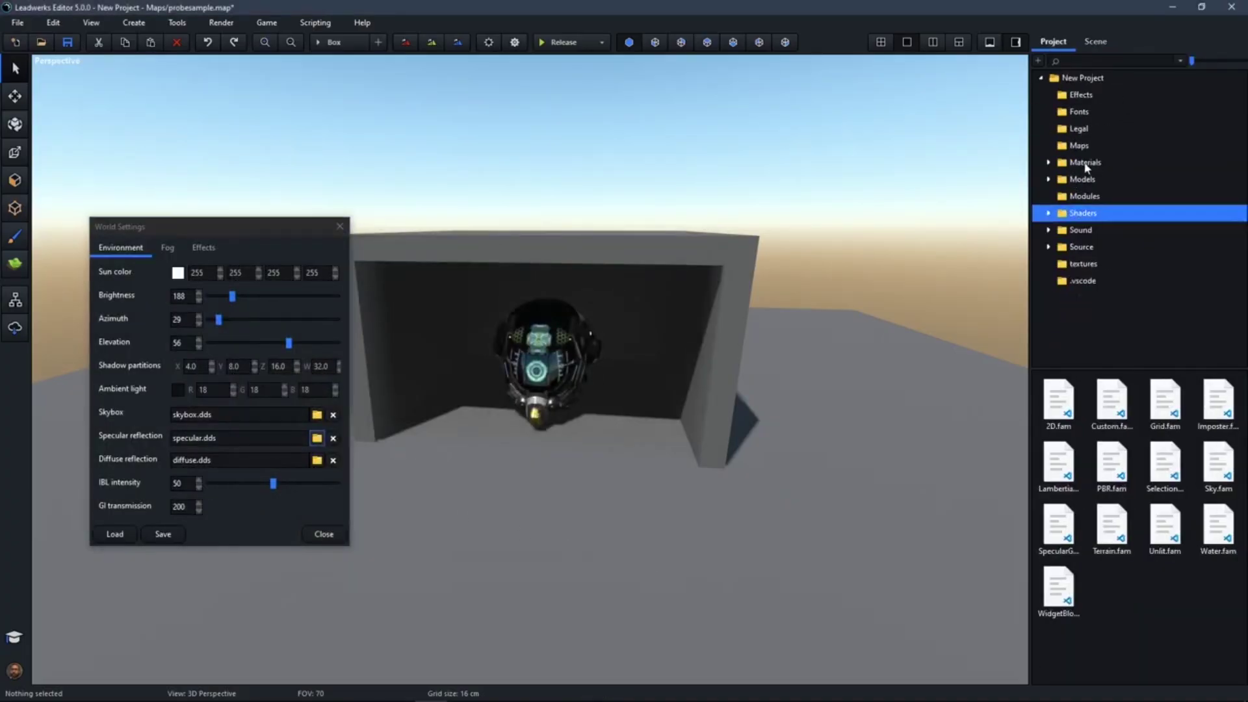
double_click(1085, 165)
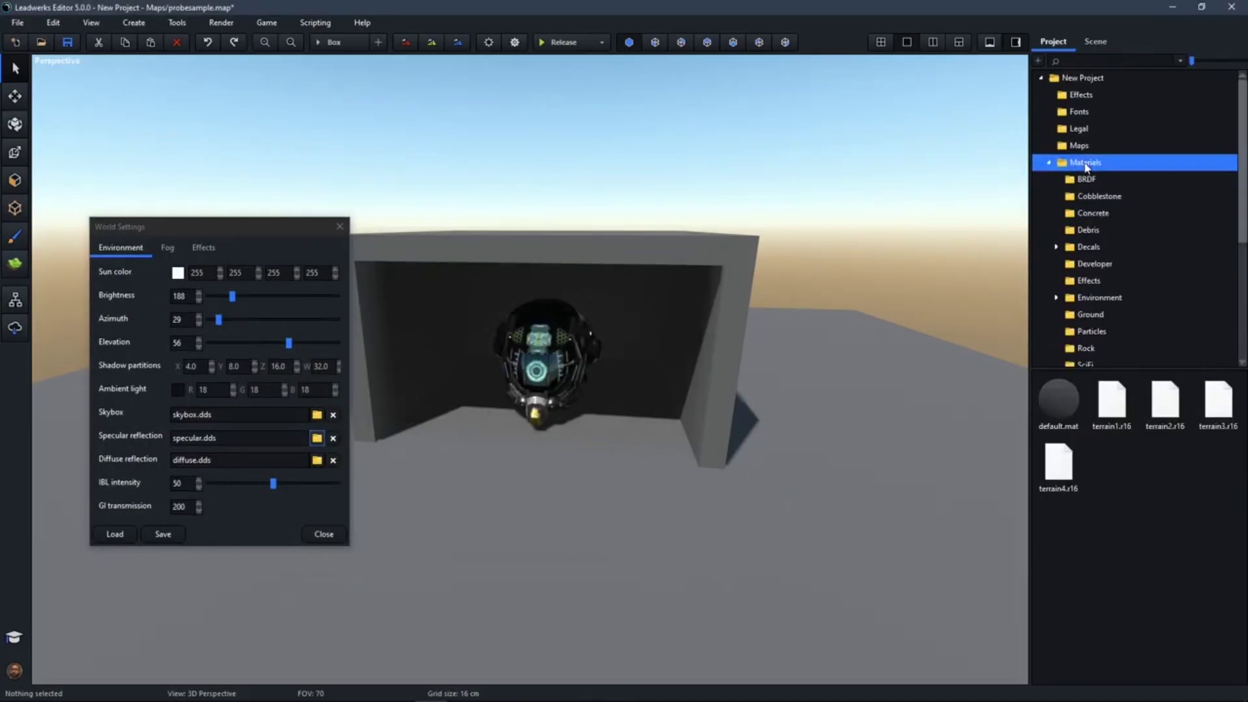
double_click(1096, 297)
scroll(1138, 231, down, 1)
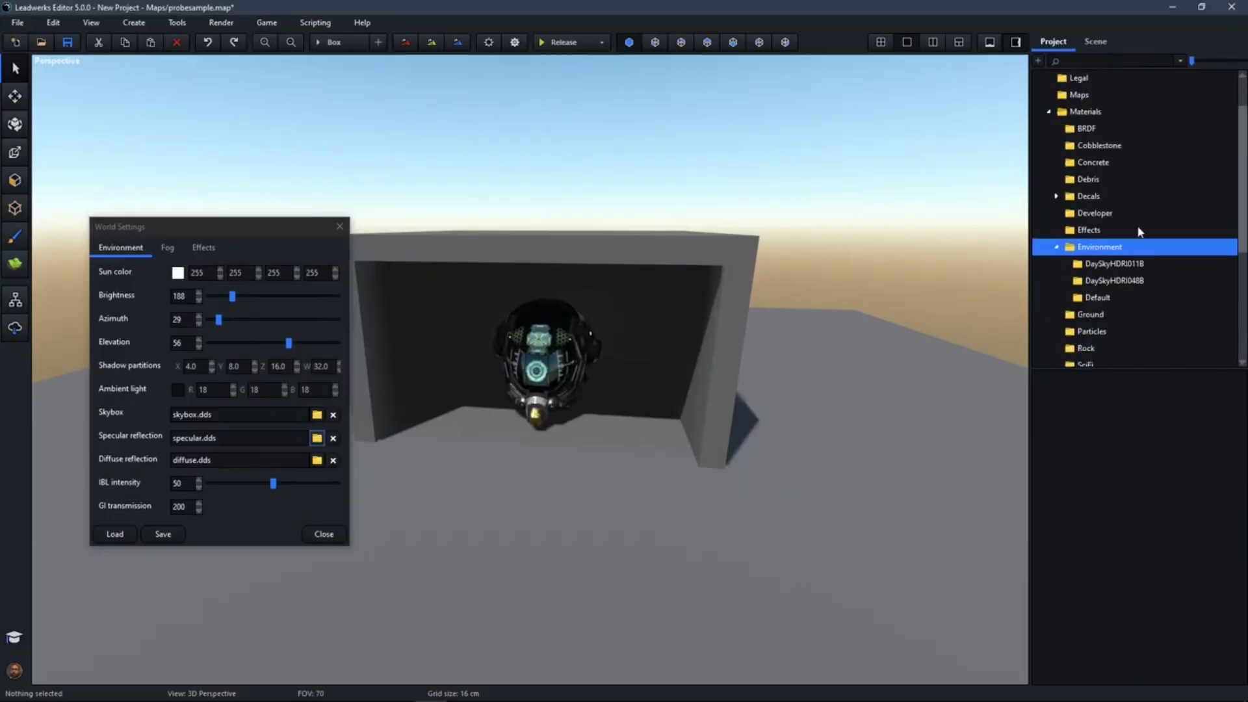
click(1104, 299)
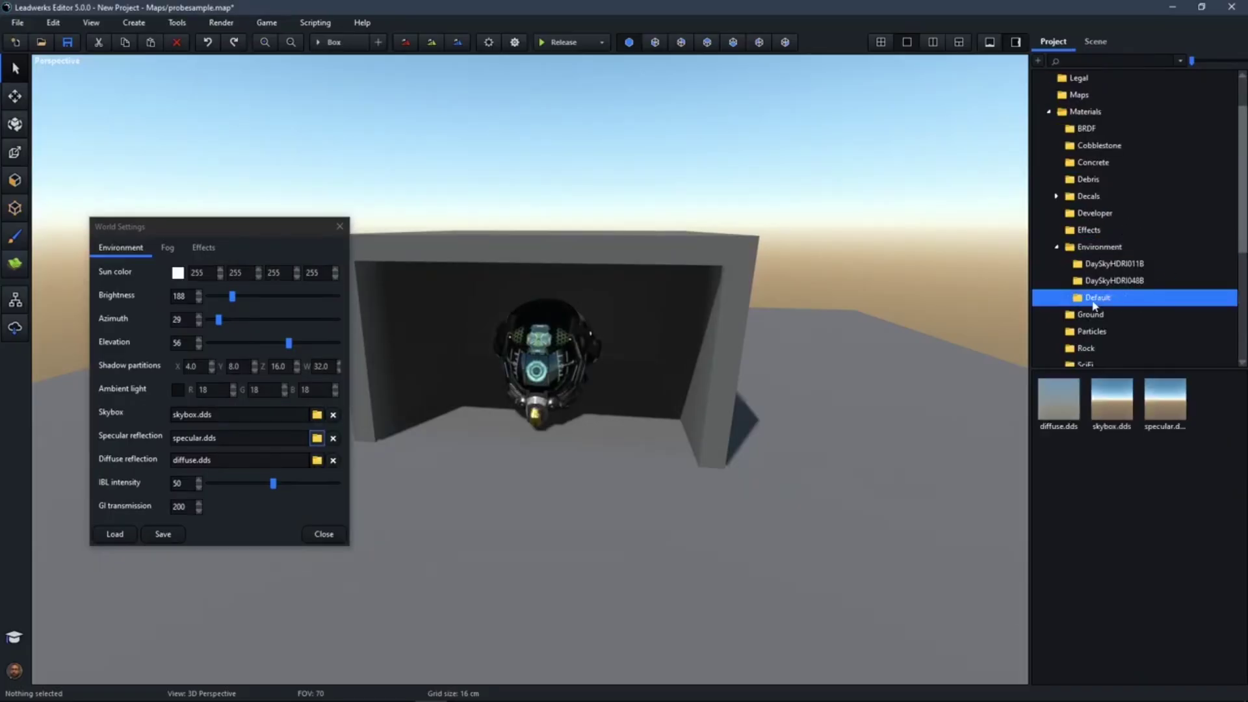
click(1104, 282)
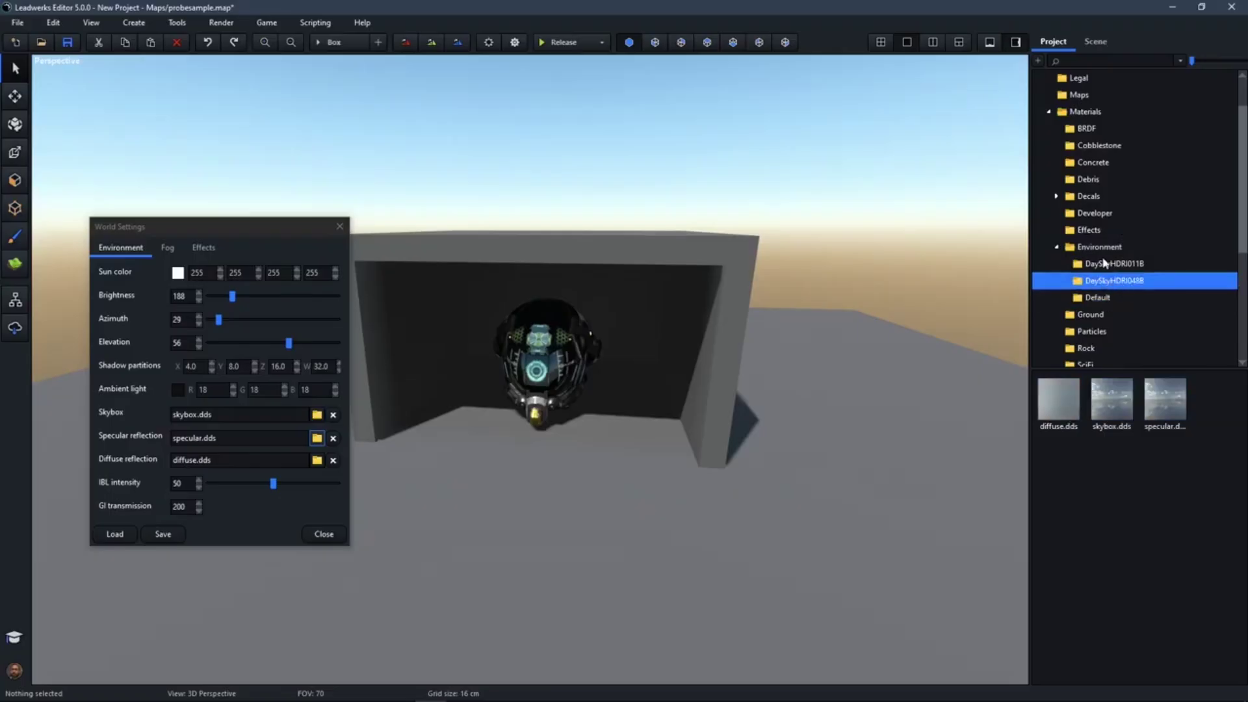
click(1098, 300)
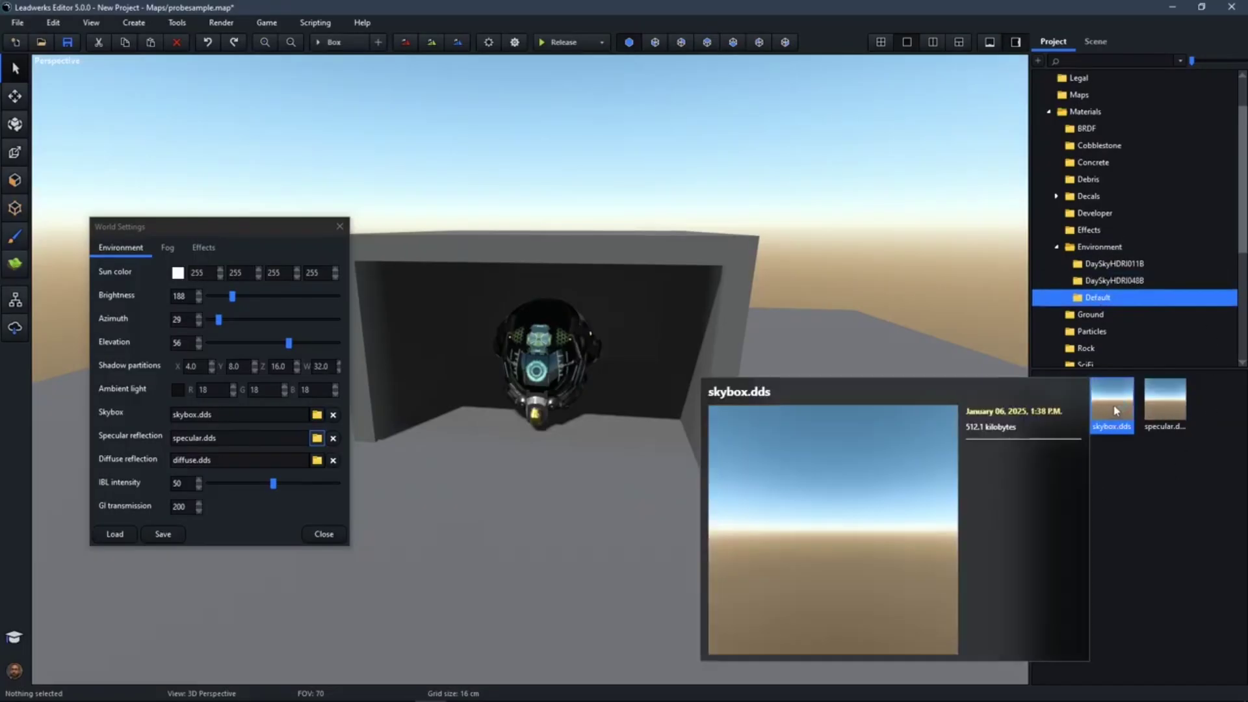
Preview the Default folder's skybox.dds, and step through the mipmap levels of its specular.dds.
double_click(1112, 403)
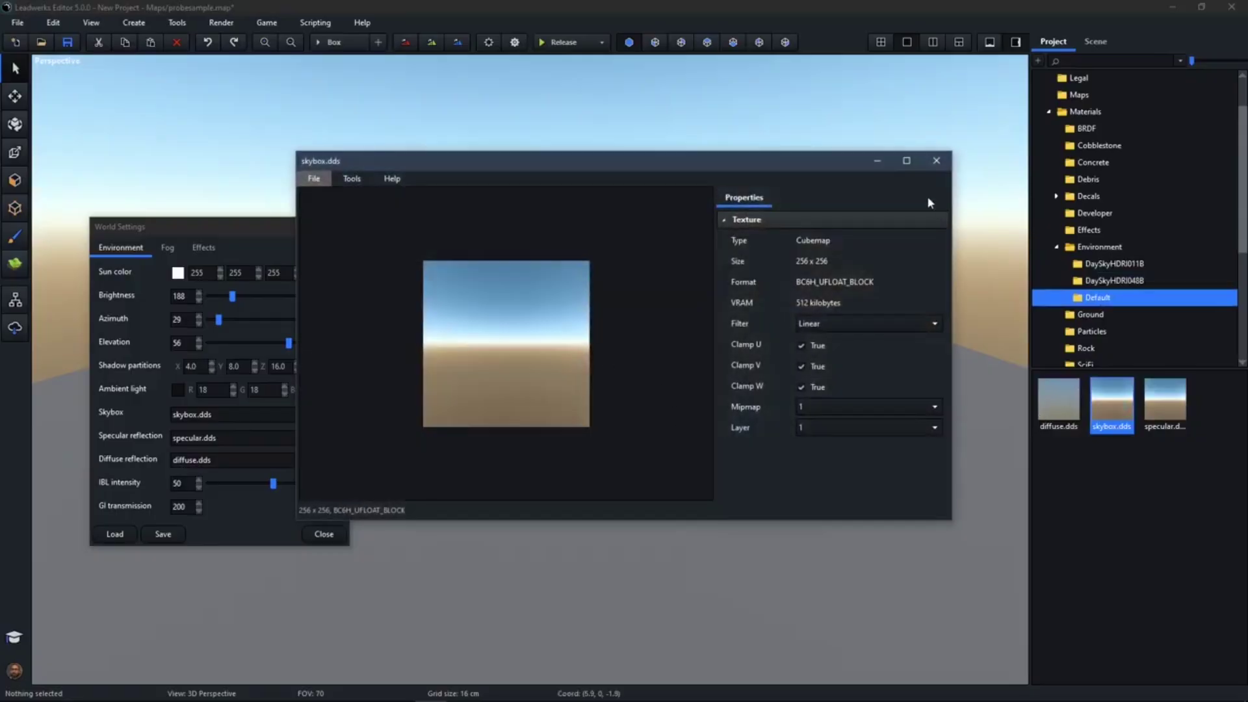
click(936, 161)
double_click(1165, 402)
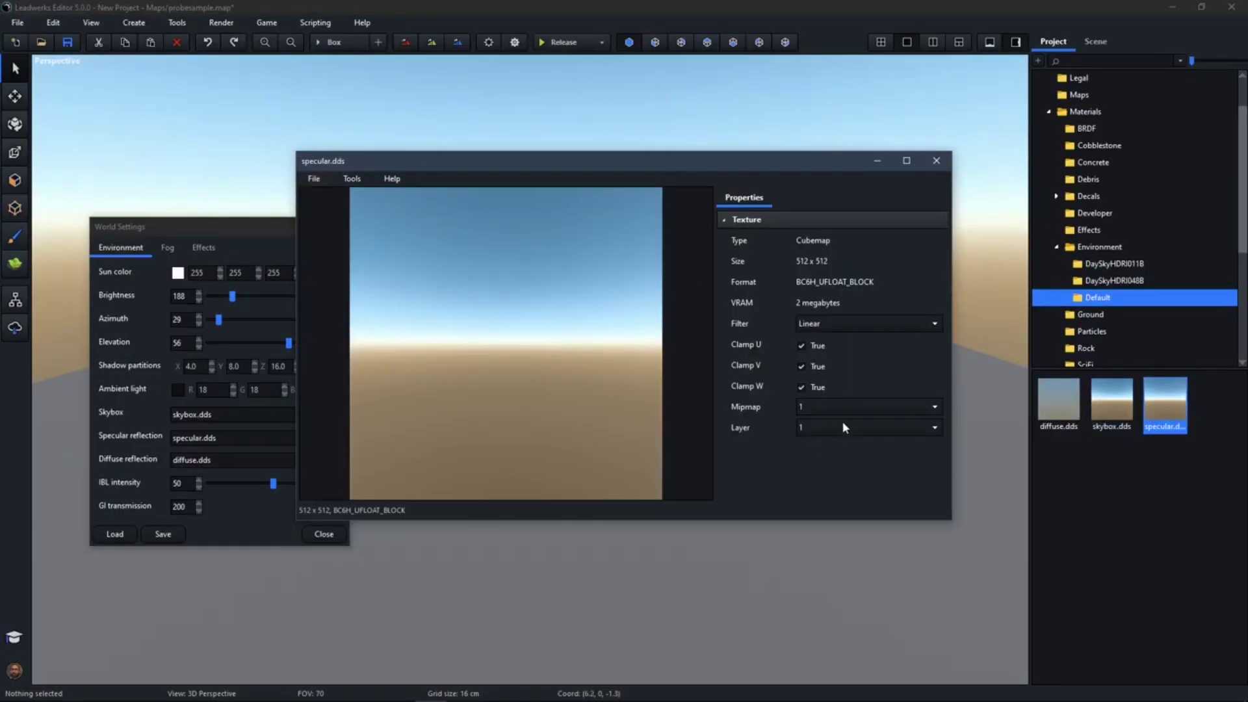
click(832, 407)
click(832, 405)
scroll(832, 405, down, 3)
scroll(833, 408, down, 2)
scroll(832, 406, up, 5)
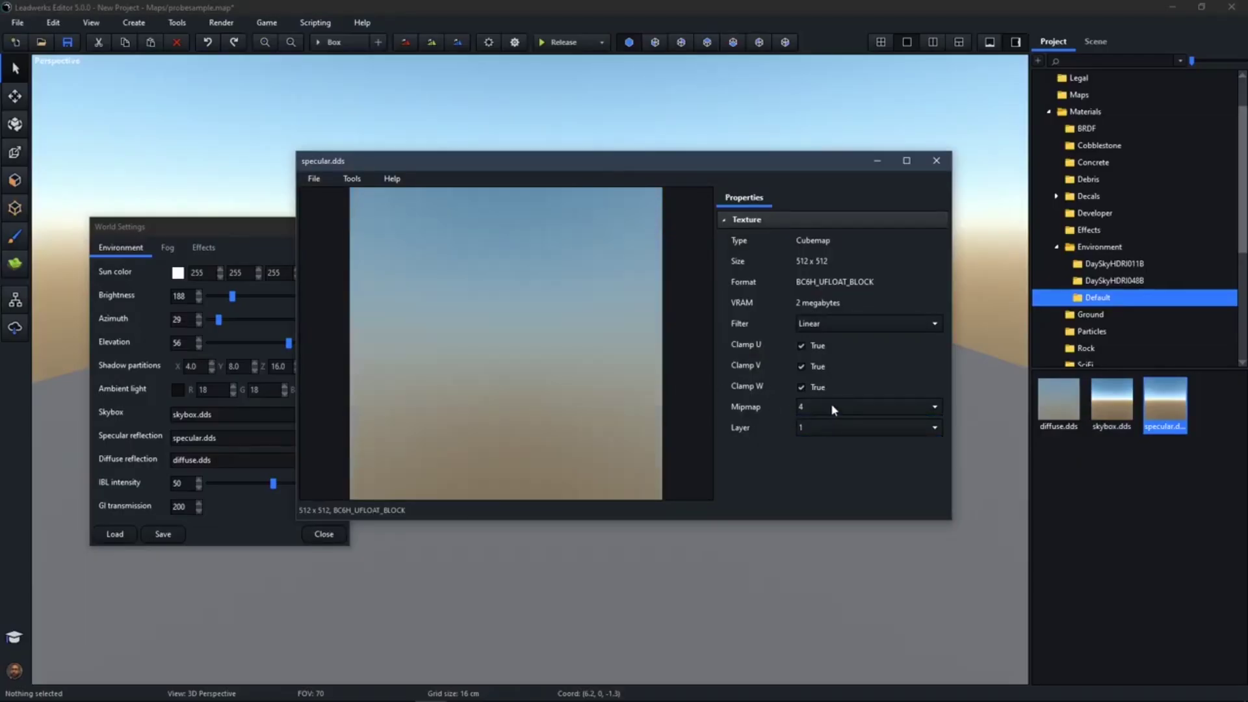
click(936, 161)
Inspect the cubemap layers of the Default folder's diffuse.dds and close its preview.
double_click(1060, 405)
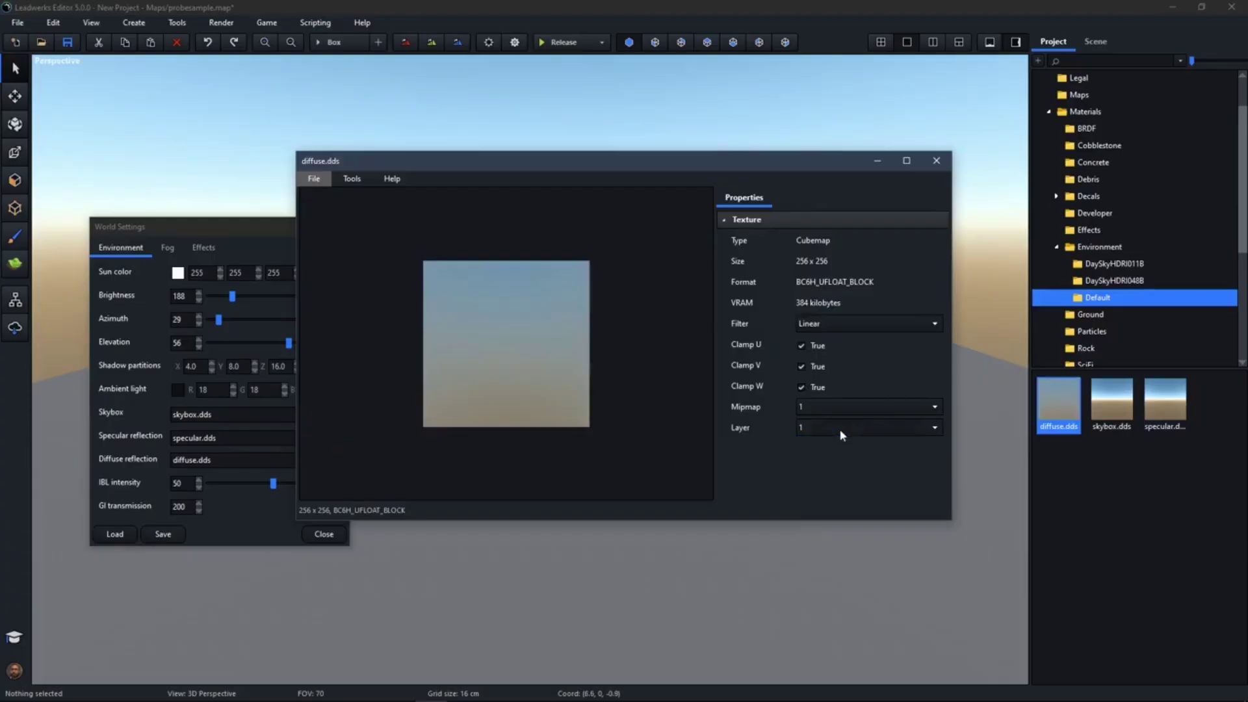
scroll(840, 430, down, 3)
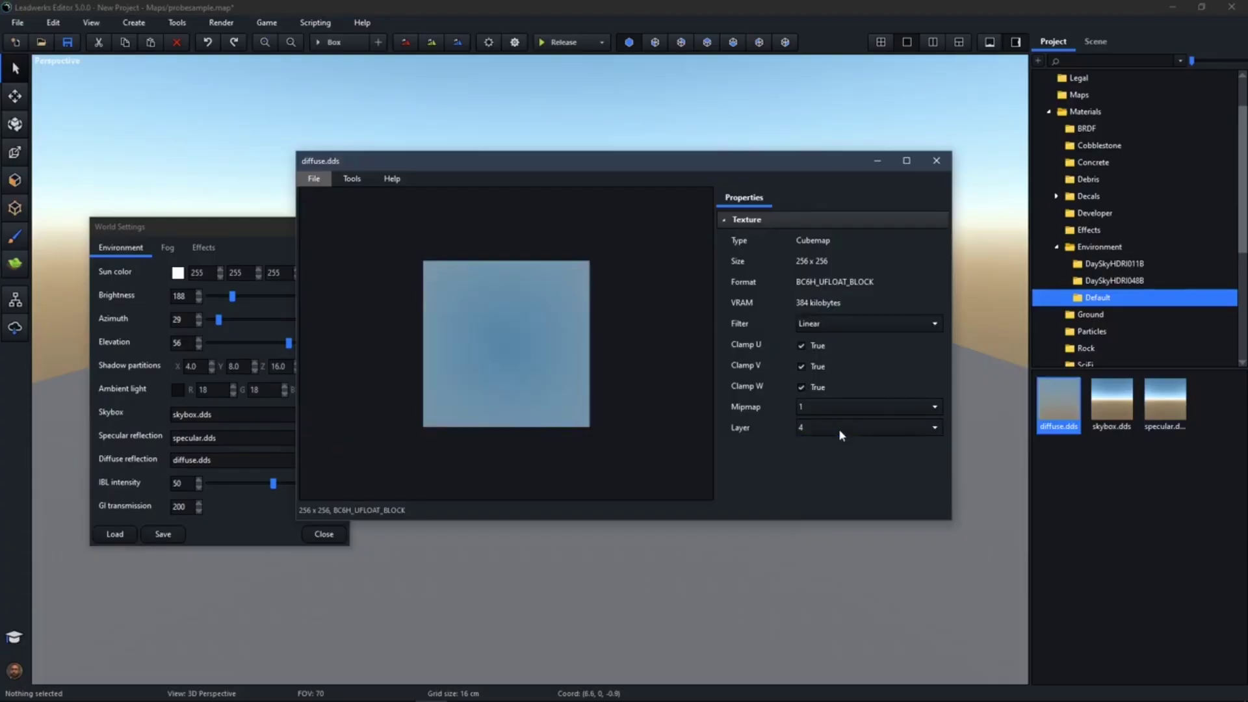
scroll(837, 429, up, 5)
click(936, 160)
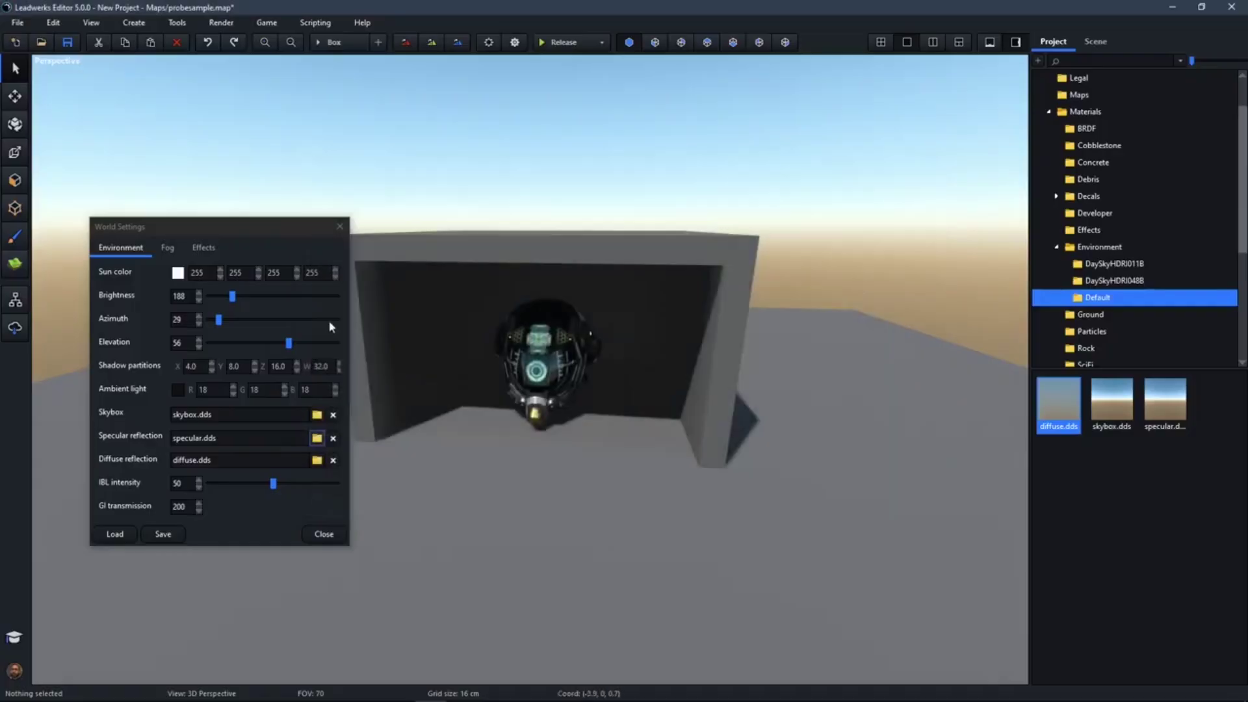
Close the World Settings and frame the helmet inside its open box more closely.
click(259, 227)
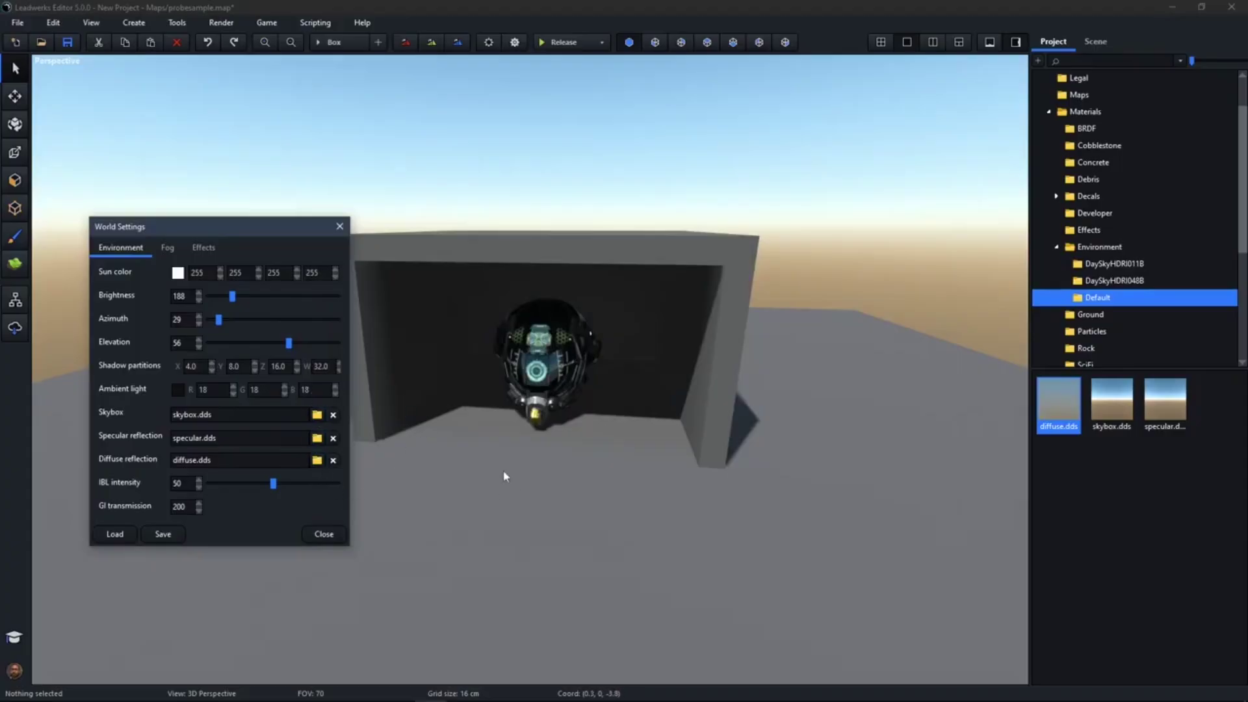
click(324, 535)
scroll(504, 468, up, 8)
right_drag(504, 468, 482, 449)
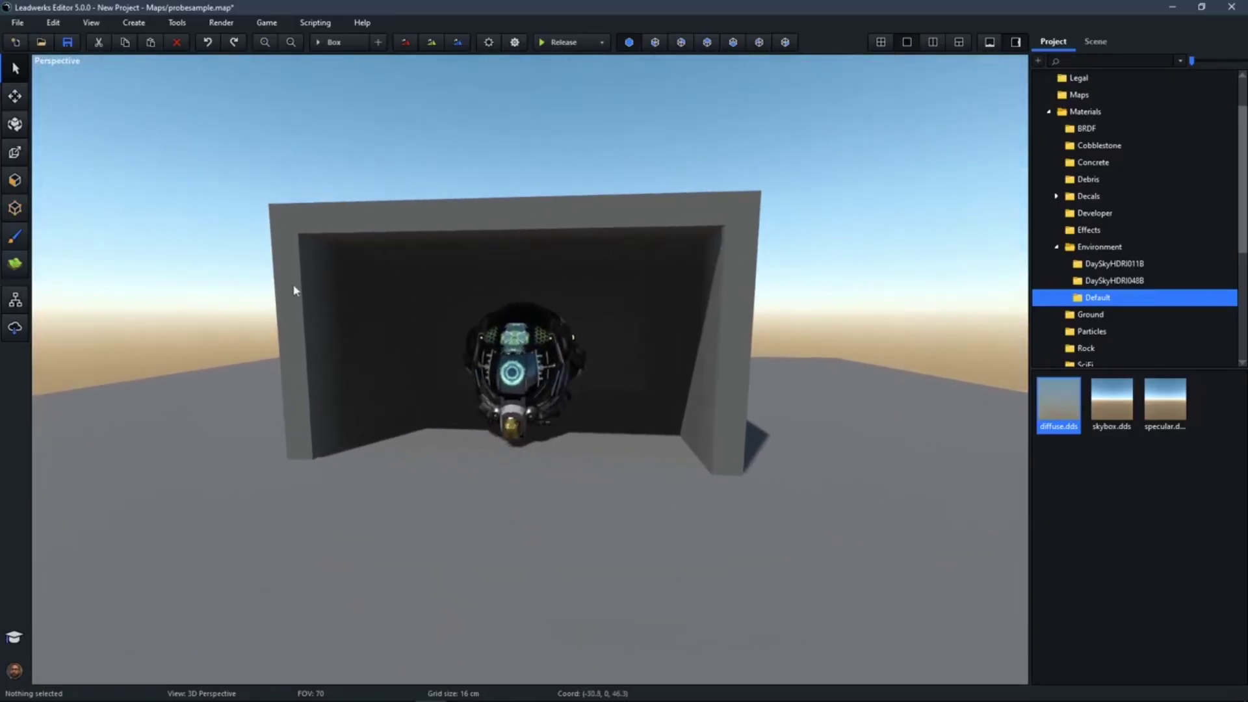
Select the Probe in the scene and set its Hidden property to True.
click(1096, 42)
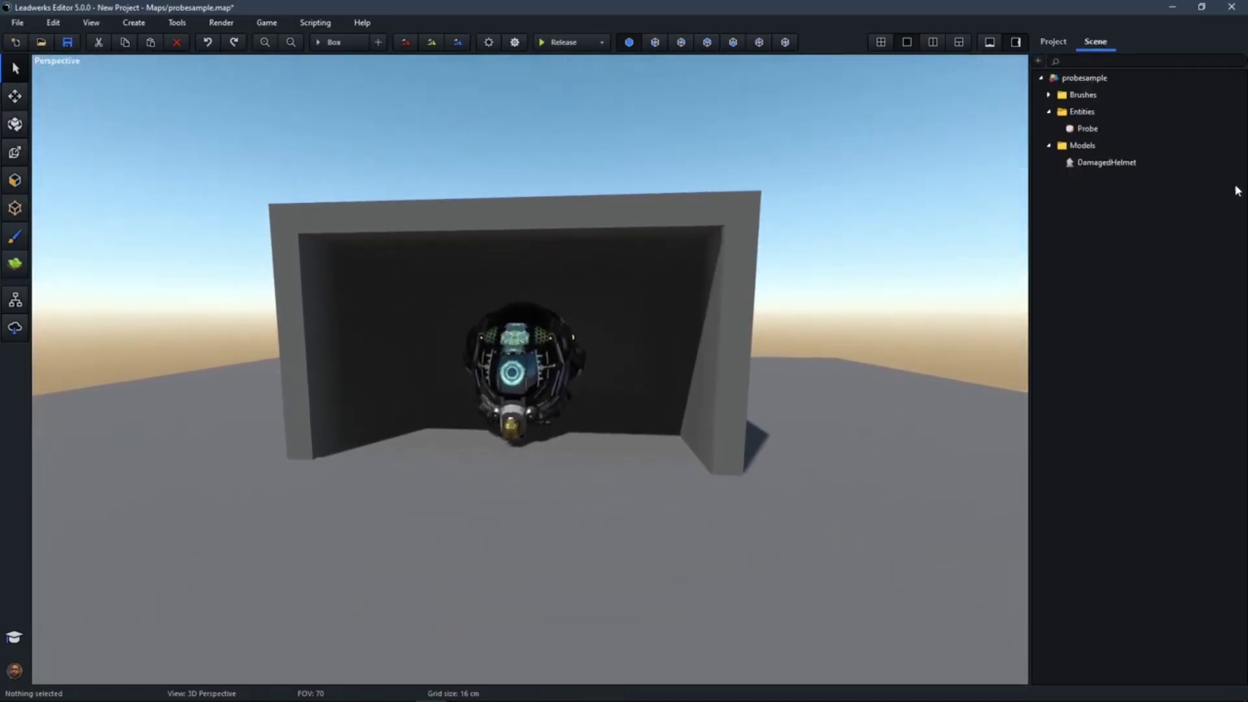
click(1087, 130)
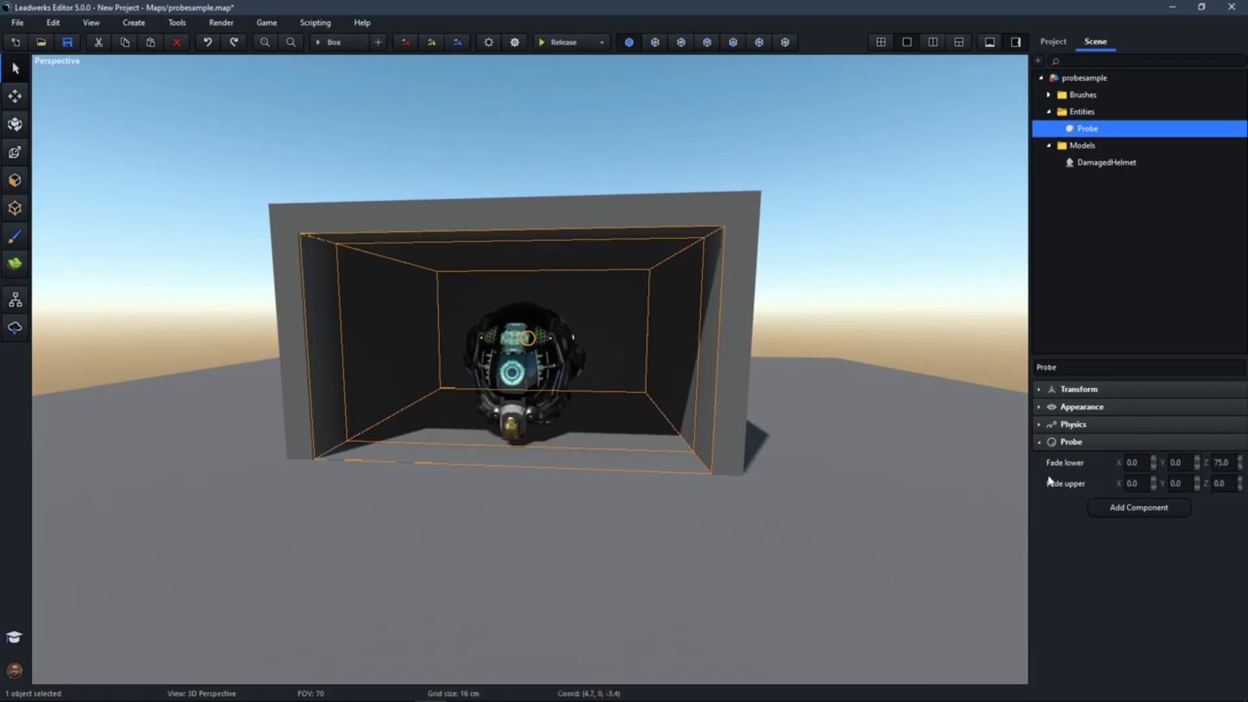
click(1097, 407)
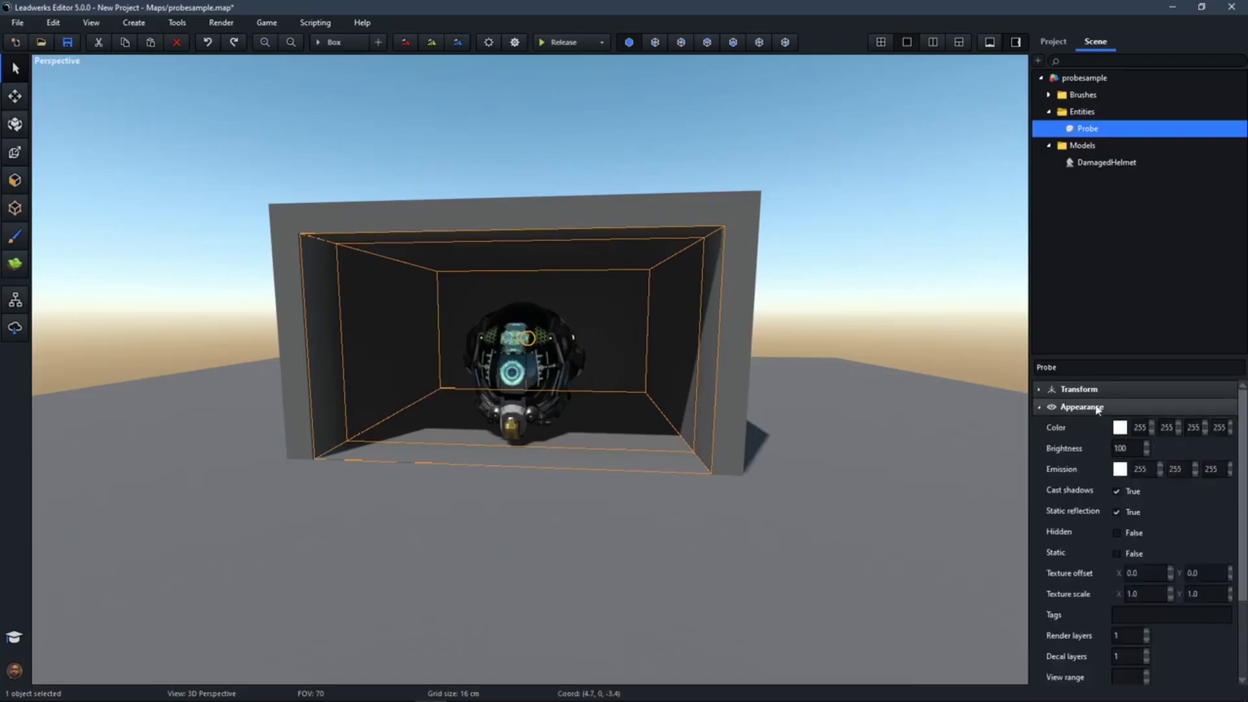
click(1135, 533)
click(823, 254)
Examine the helmet's reflections and the box interior from several angles with the probe hidden.
right_drag(661, 347, 691, 352)
key(w)
key(s)
key(w)
key(d)
key(d)
key(a)
key(w)
mouse_move(556, 379)
right_down()
mouse_move(637, 374)
mouse_move(572, 371)
mouse_move(572, 387)
mouse_move(552, 374)
right_up()
key(s)
key(d)
key(w)
key(s)
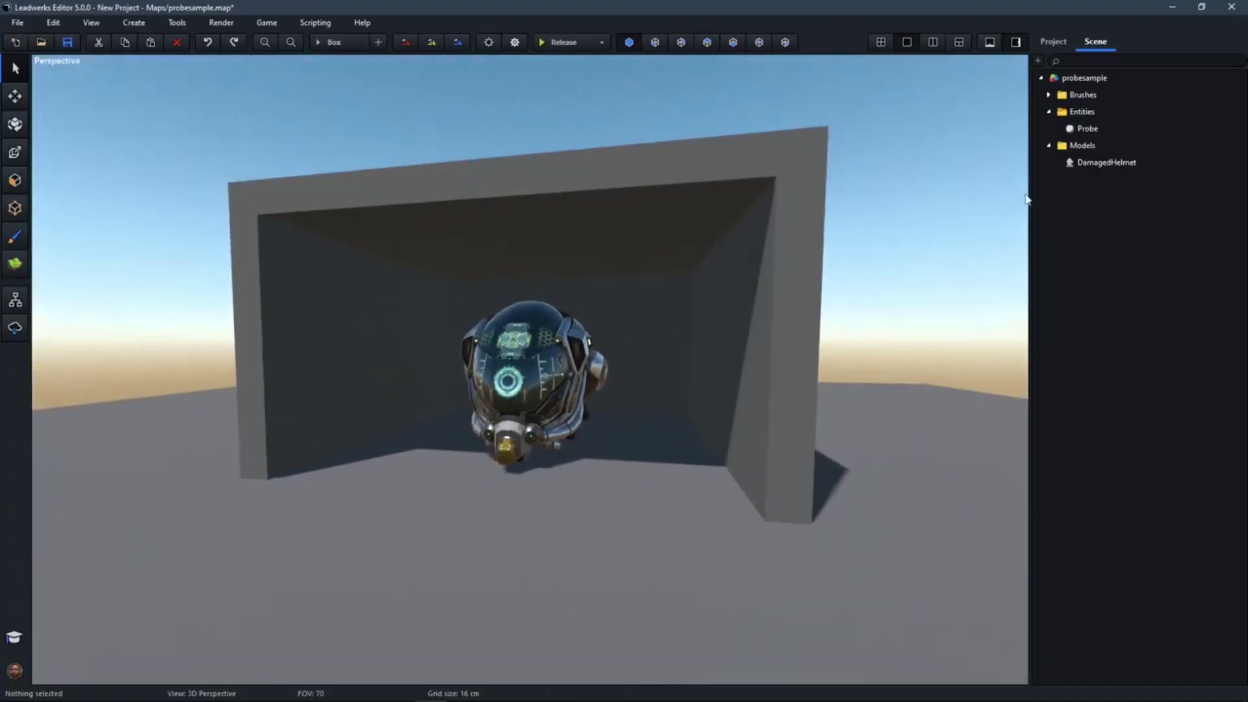
Set the Probe's Hidden property to False and deselect it.
click(1088, 134)
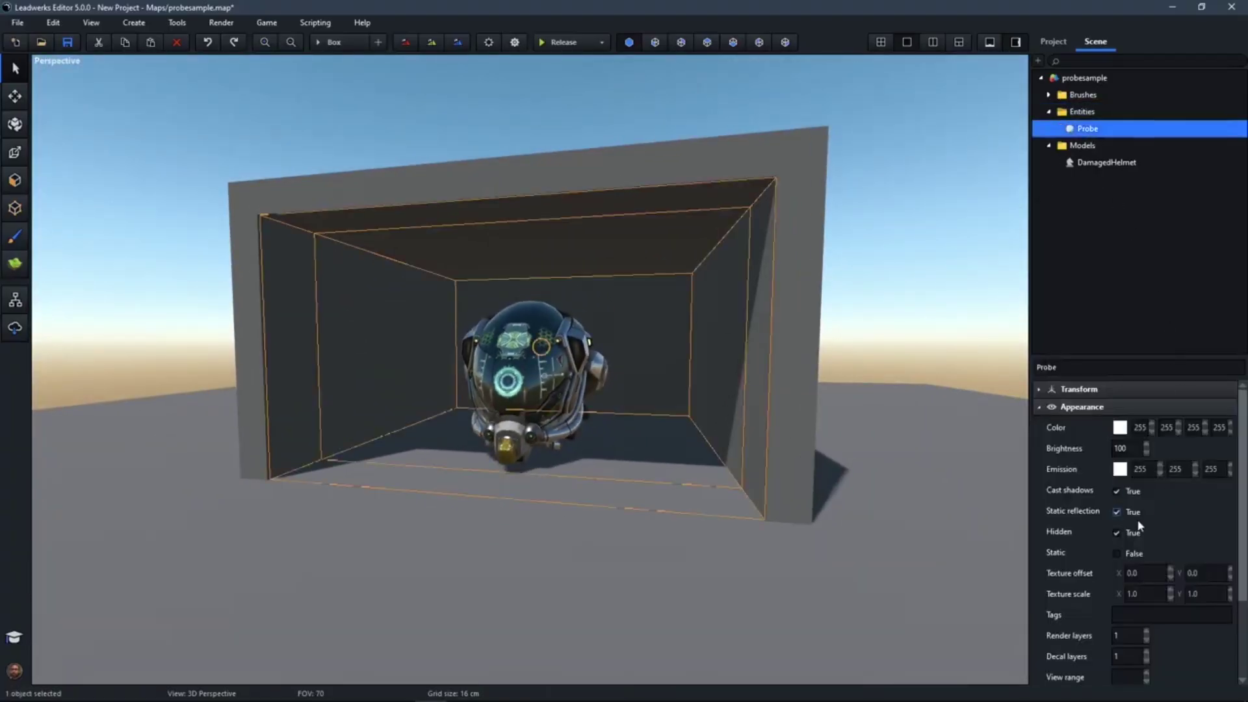
click(1120, 536)
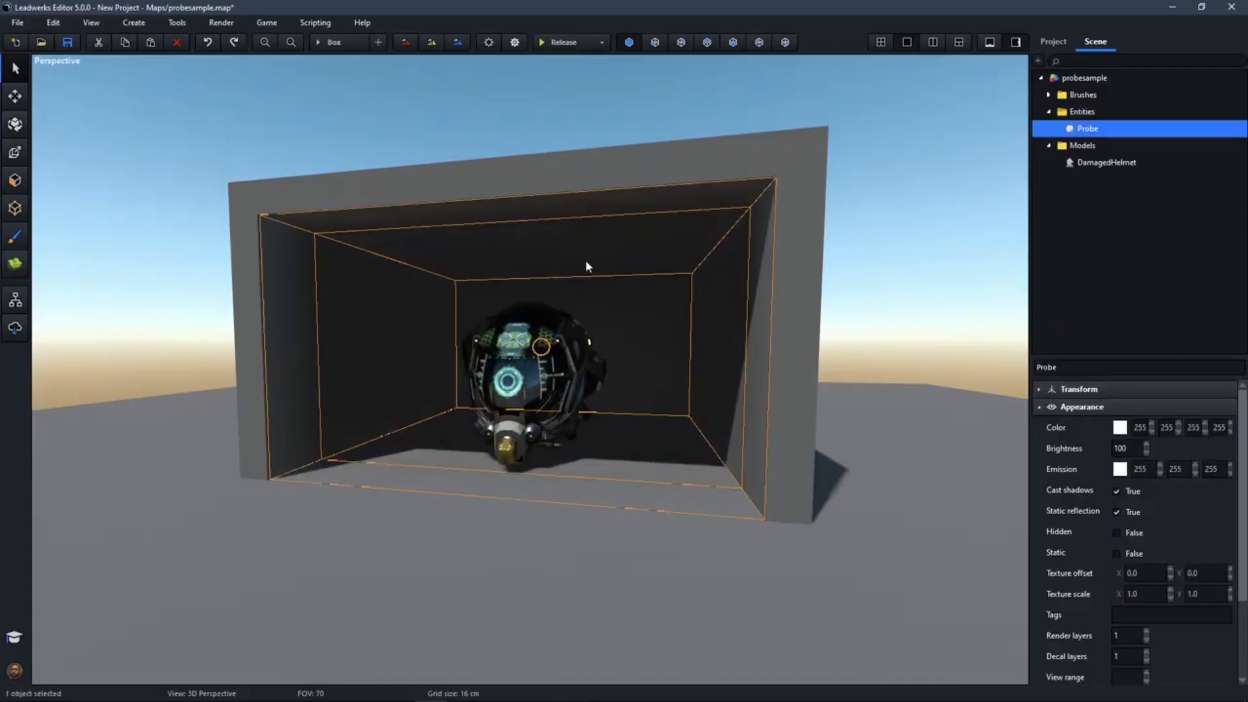
key(Escape)
Select the Probe and examine how its volume fits the box and affects the helmet from different viewpoints.
right_drag(598, 308, 716, 297)
click(1092, 132)
key(w)
key(d)
key(d)
key(s)
key(a)
key(w)
key(s)
key(d)
key(w)
key(s)
key(w)
key(s)
key(d)
key(a)
key(a)
key(s)
Collapse the Probe's appearance properties and set its Fade lower Z value to 0.
click(1059, 407)
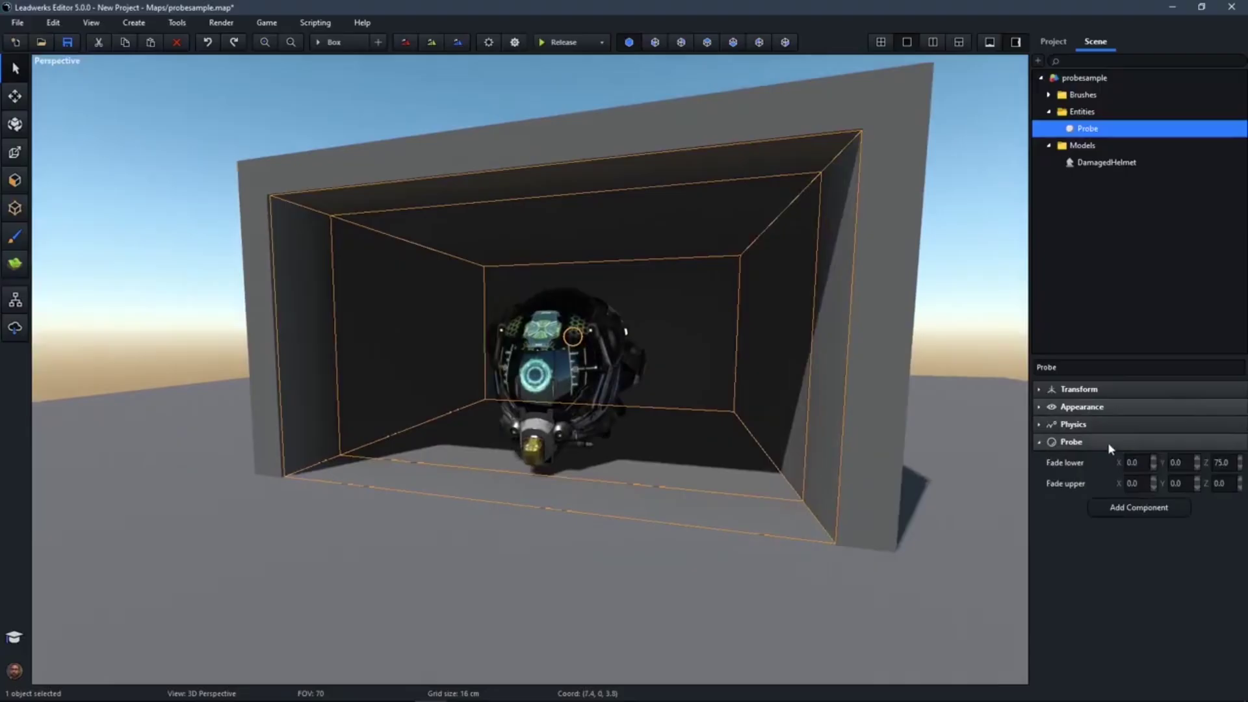
click(1224, 462)
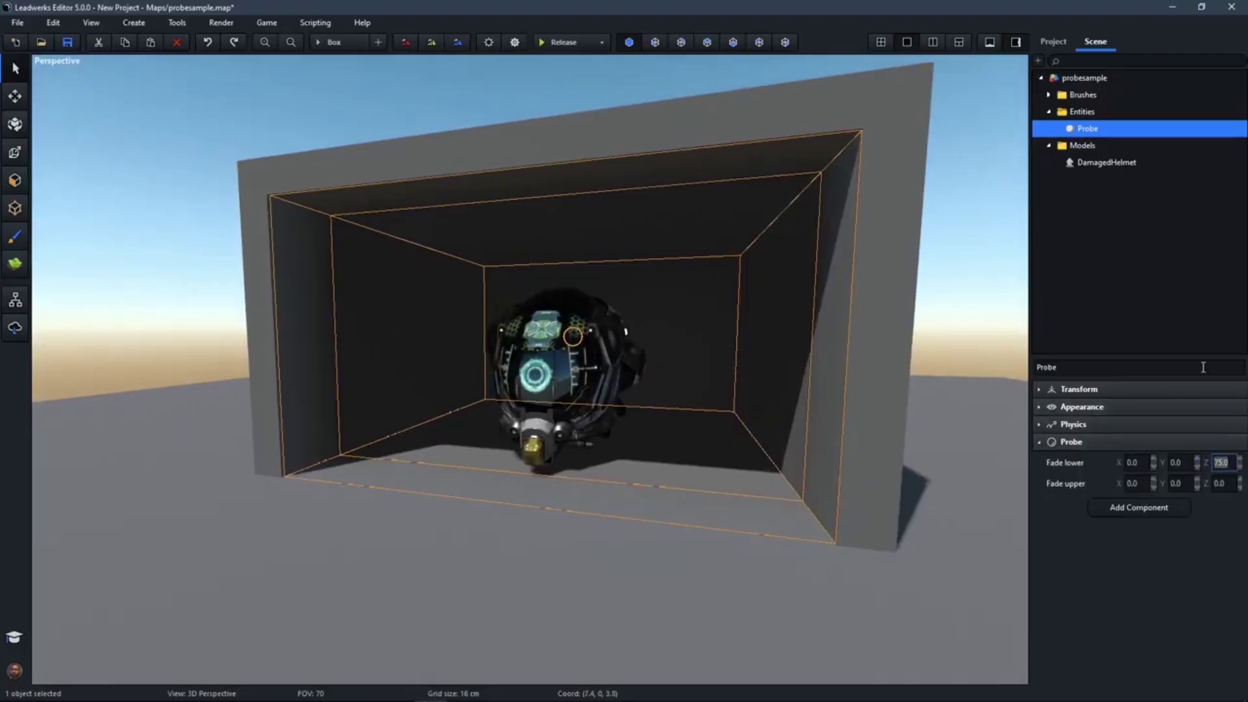
text(0)
key(Return)
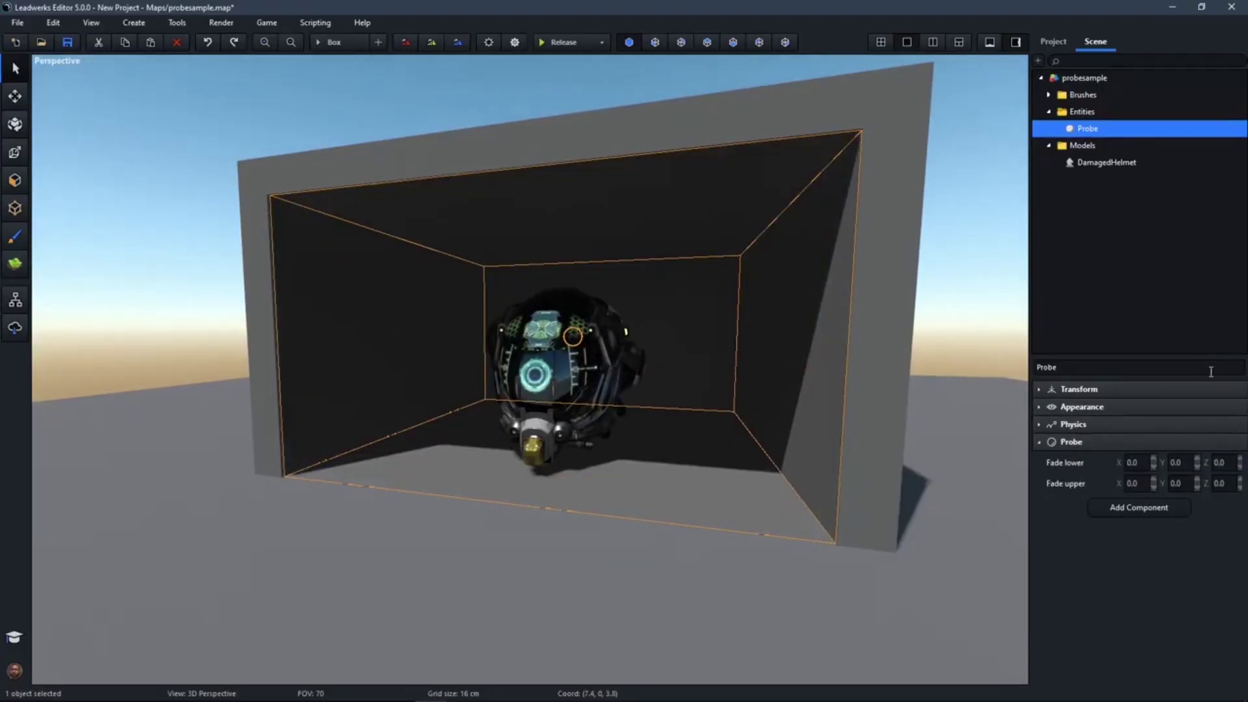
Inspect the probe's reflective sphere inside the helmet, select it, and look at its volume edge on the floor.
click(160, 262)
right_drag(564, 291, 657, 312)
key(w)
right_drag(553, 260, 445, 307)
right_drag(544, 405, 634, 359)
key(s)
right_drag(718, 352, 702, 353)
key(w)
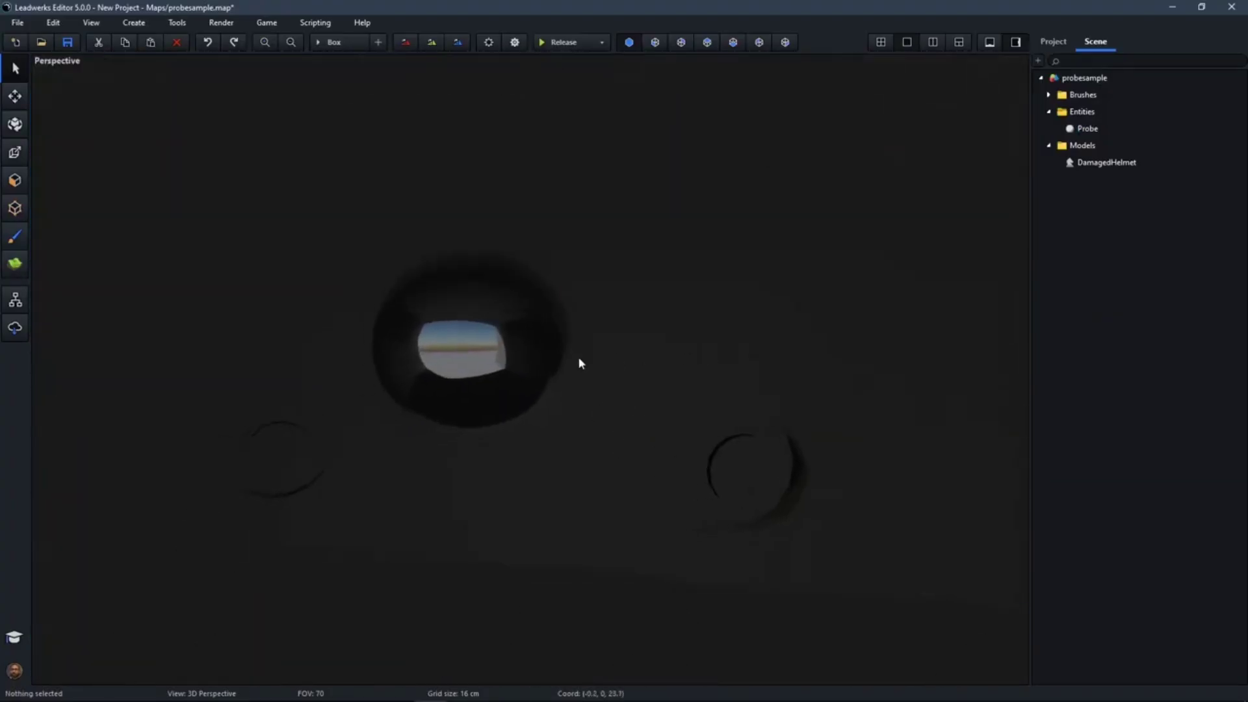
click(483, 363)
key(w)
right_drag(483, 362, 293, 442)
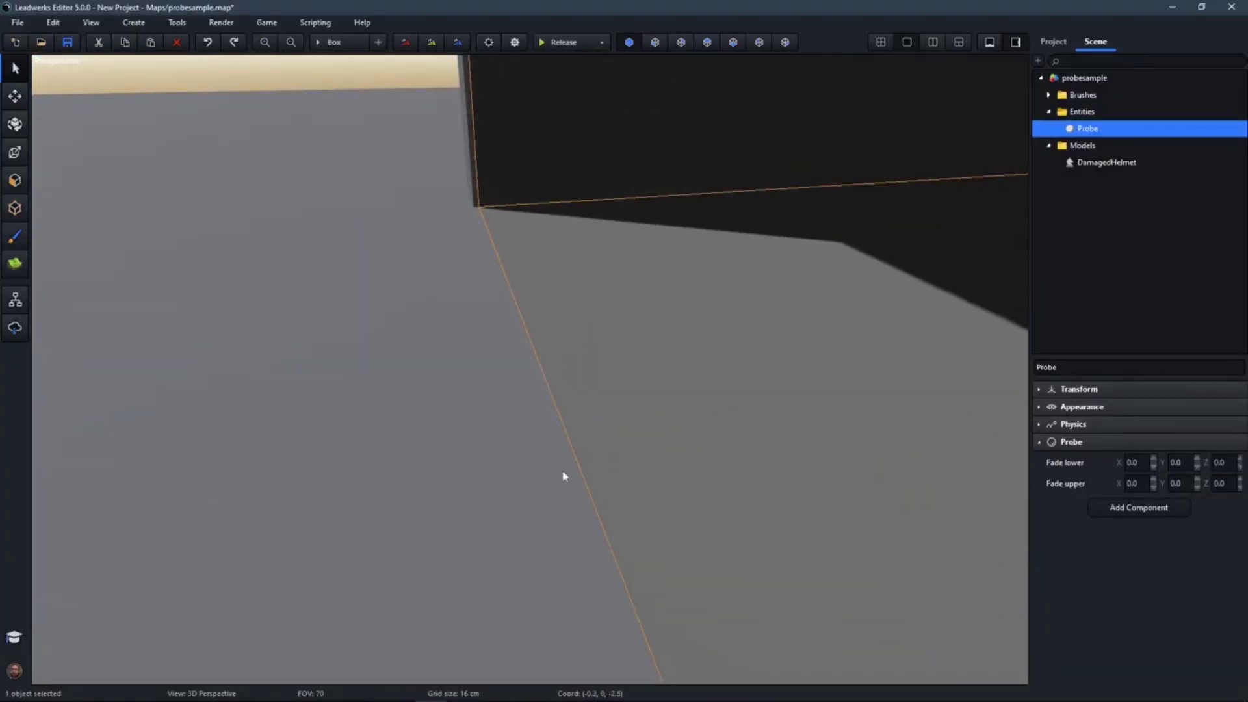
Deselect the probe and examine the lighting transition on the floor at the box opening.
key(Escape)
right_drag(565, 414, 499, 441)
key(w)
key(w)
key(s)
key(w)
key(s)
key(s)
key(w)
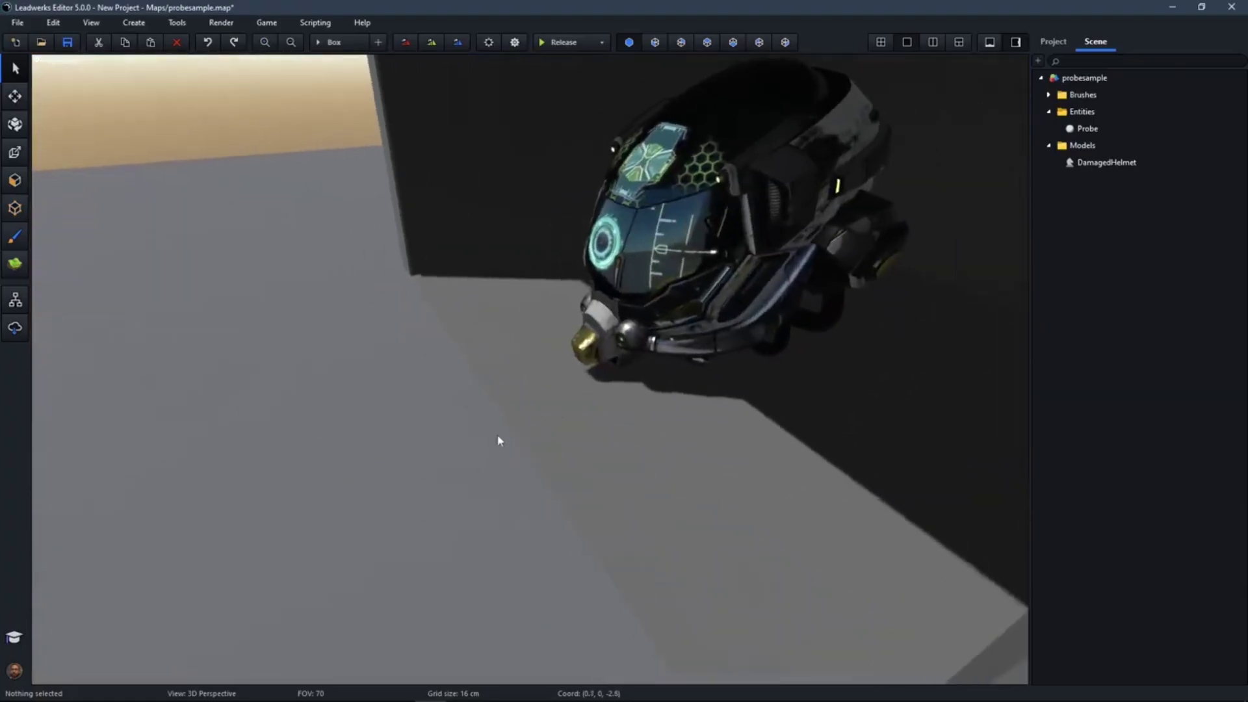
right_drag(604, 469, 664, 346)
key(w)
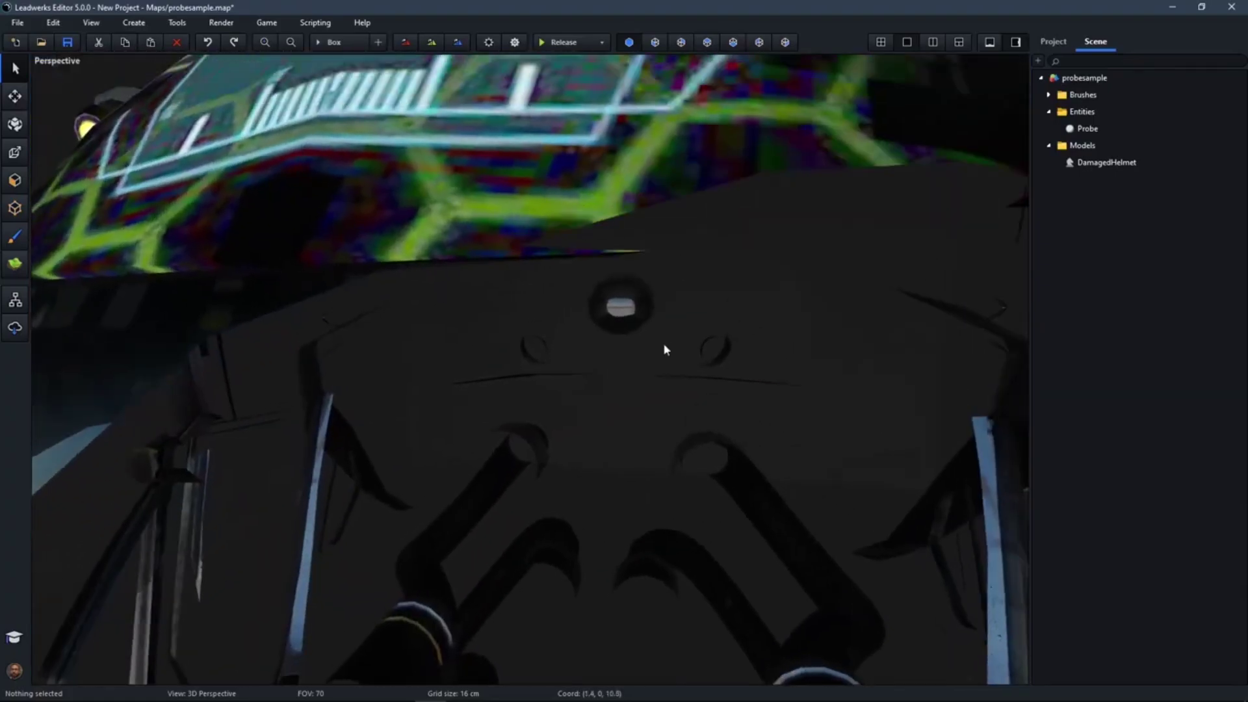
Select the probe by its sphere, try a Fade lower Z value of 80, and settle on 100.
click(618, 318)
key(s)
mouse_move(634, 400)
right_down()
mouse_move(625, 380)
mouse_move(650, 385)
mouse_move(629, 401)
right_up()
key(a)
key(s)
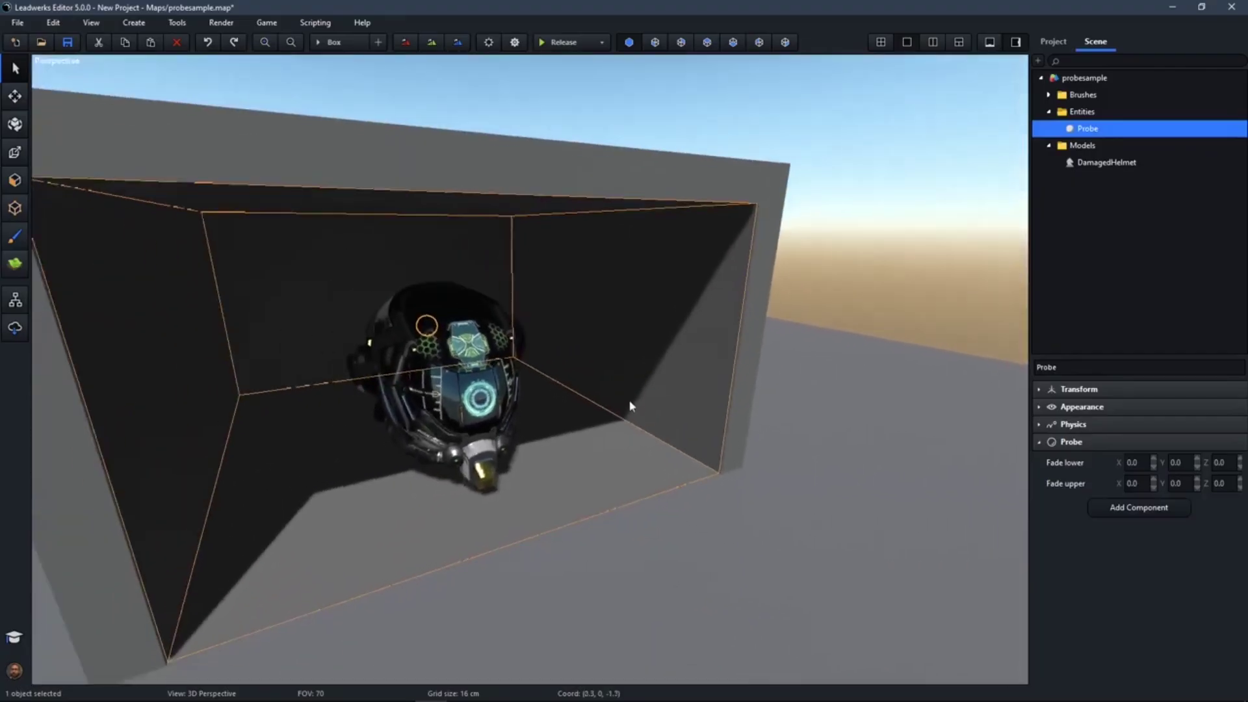
drag(1232, 461, 1209, 463)
text(80)
key(Return)
text(100)
key(Return)
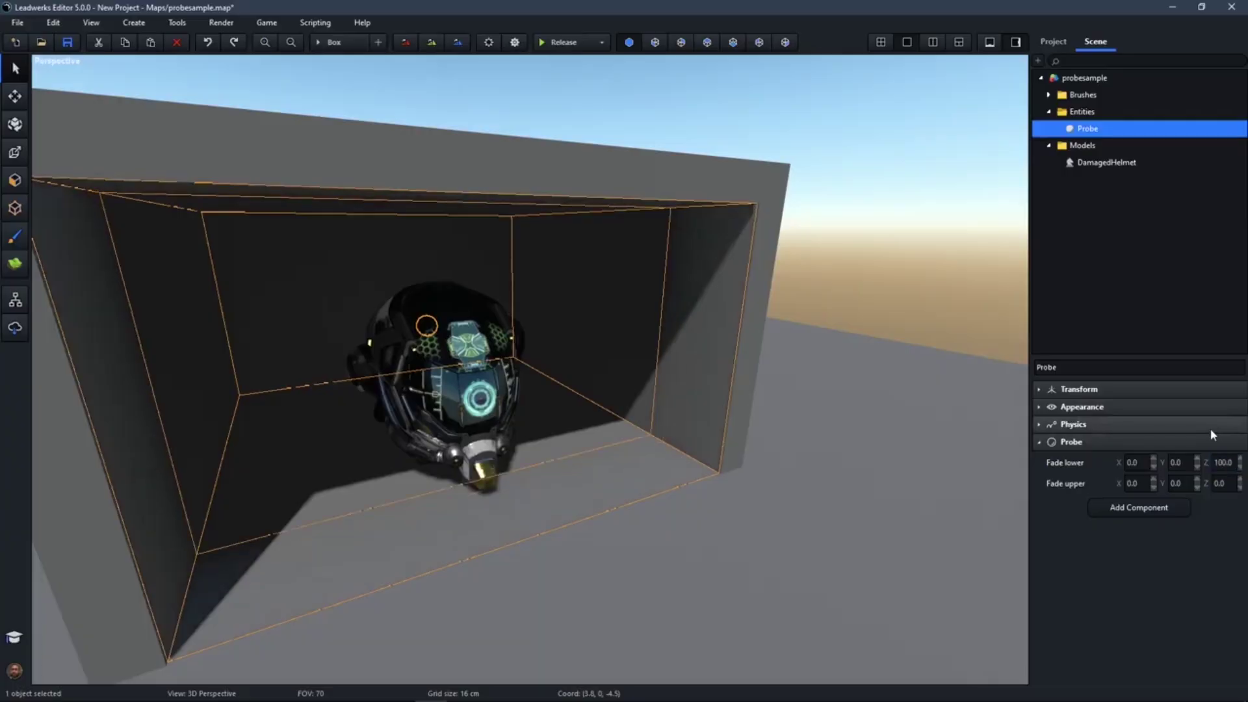
Deselect the probe and check the softened lighting transition at the box opening from different angles.
click(898, 268)
right_drag(671, 399, 622, 371)
key(w)
key(s)
key(d)
key(w)
key(s)
key(a)
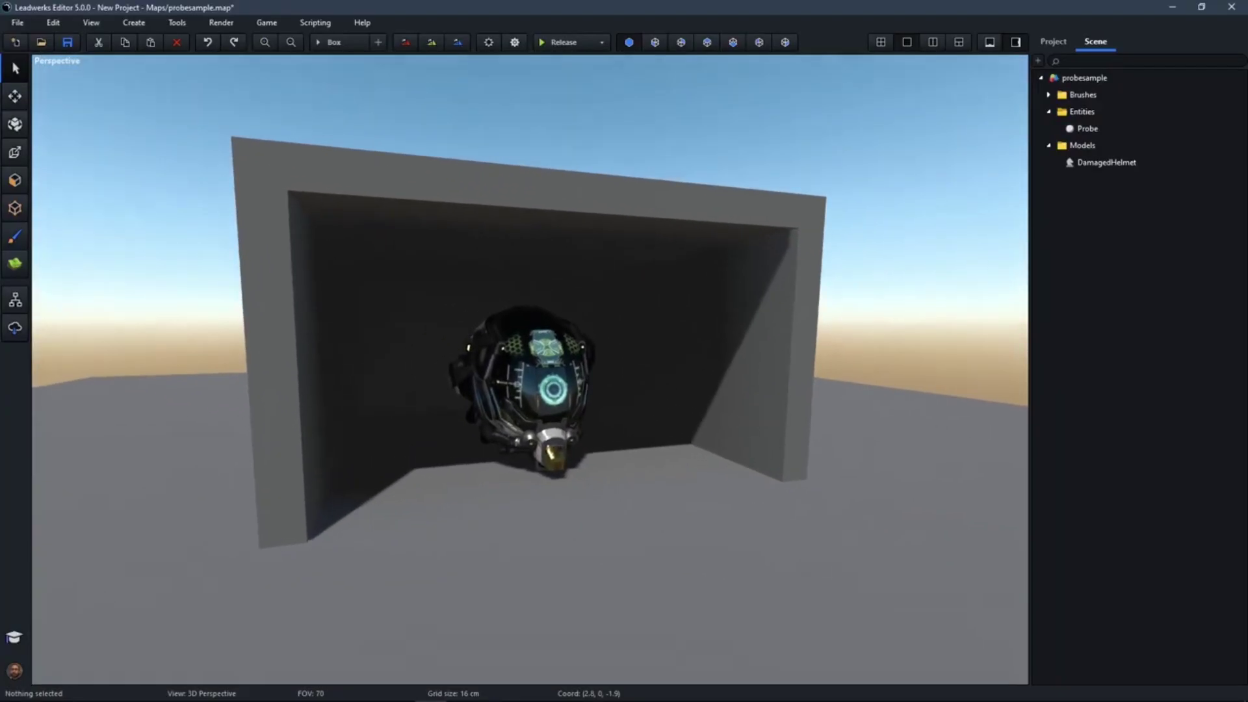
right_drag(723, 426, 730, 426)
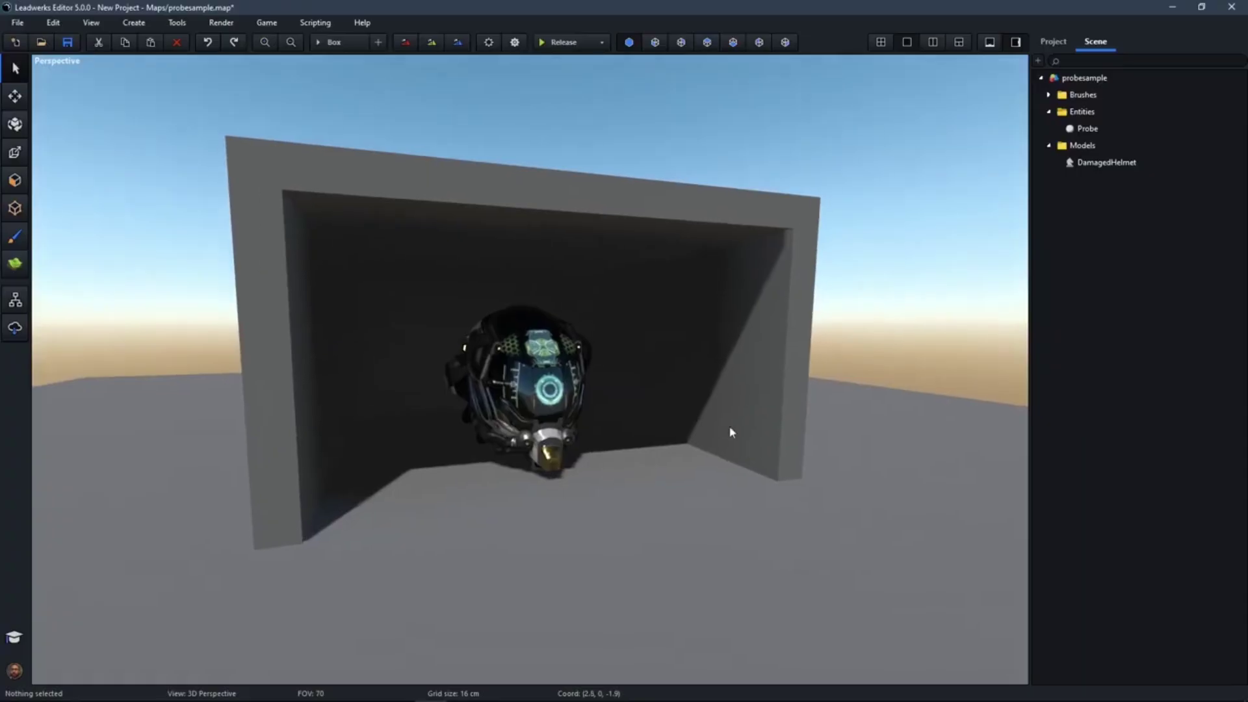
Move the DamagedHelmet model about 50 cm deeper into the box along its Z axis and deselect it.
key(d)
mouse_move(590, 415)
right_down()
mouse_move(520, 416)
mouse_move(624, 429)
mouse_move(553, 431)
mouse_move(586, 430)
right_up()
key(a)
key(d)
key(a)
click(558, 351)
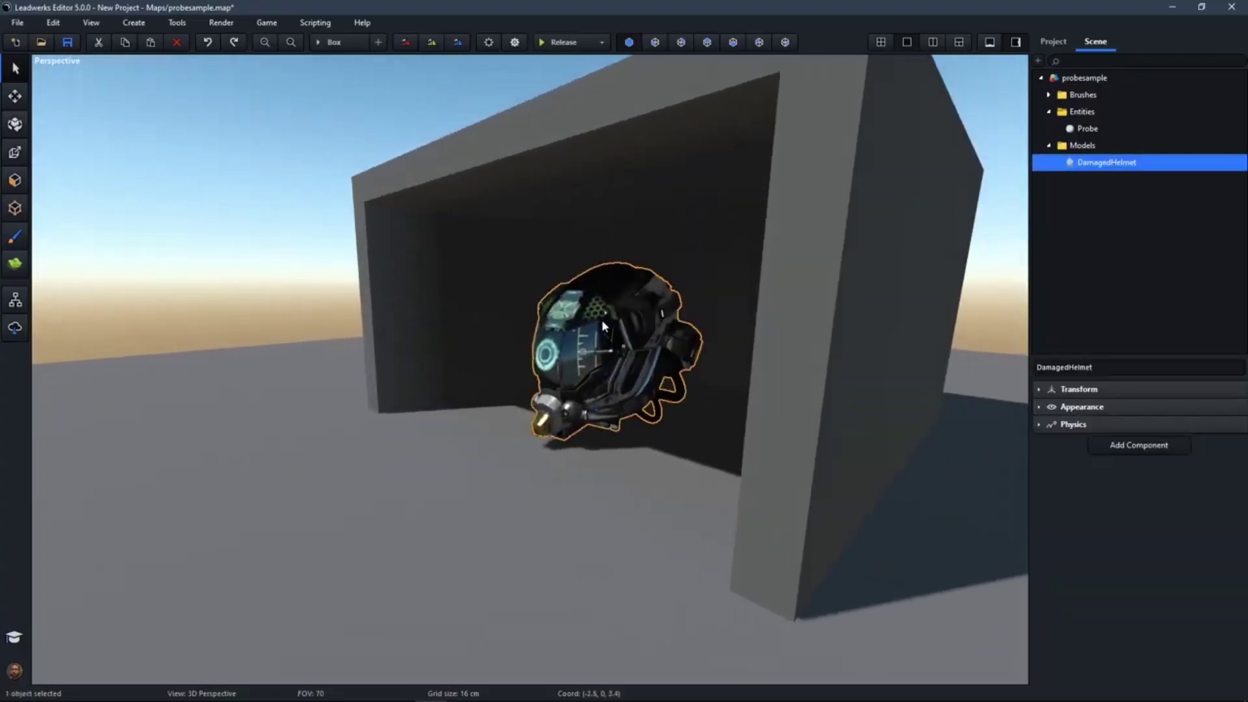
click(14, 96)
key(w)
right_drag(482, 351, 449, 349)
key(d)
key(s)
key(a)
right_drag(535, 318, 535, 341)
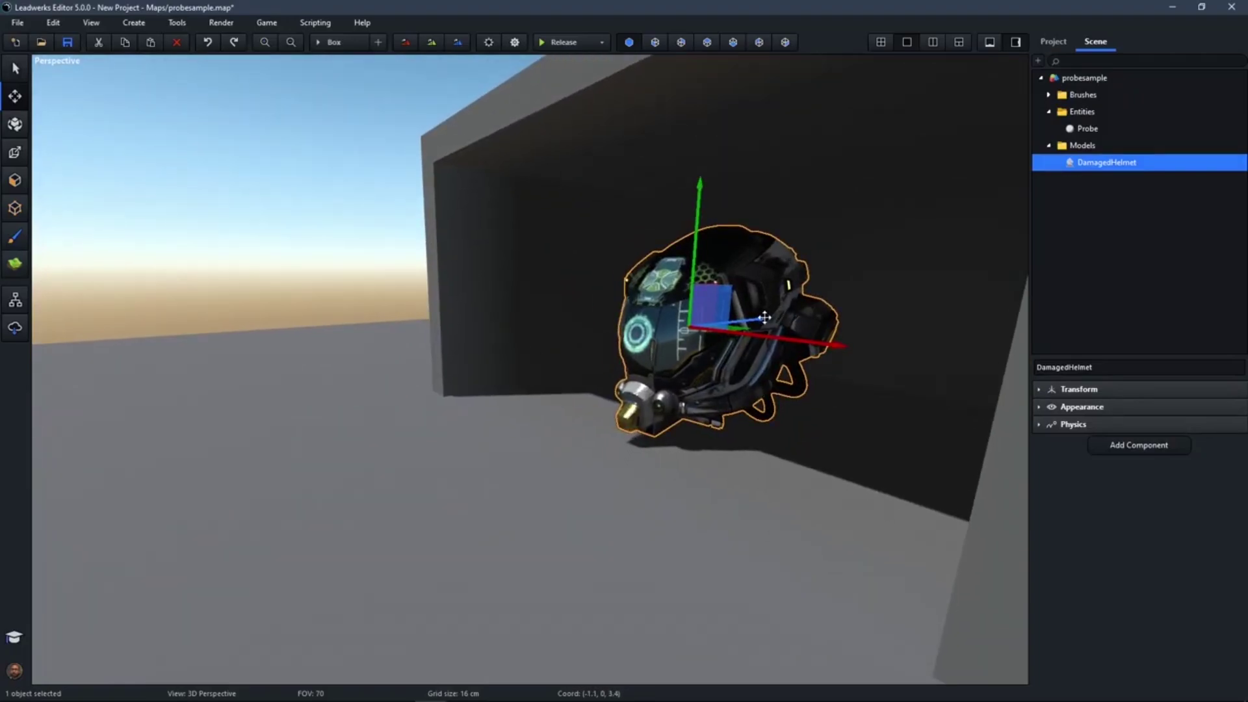
drag(764, 318, 803, 303)
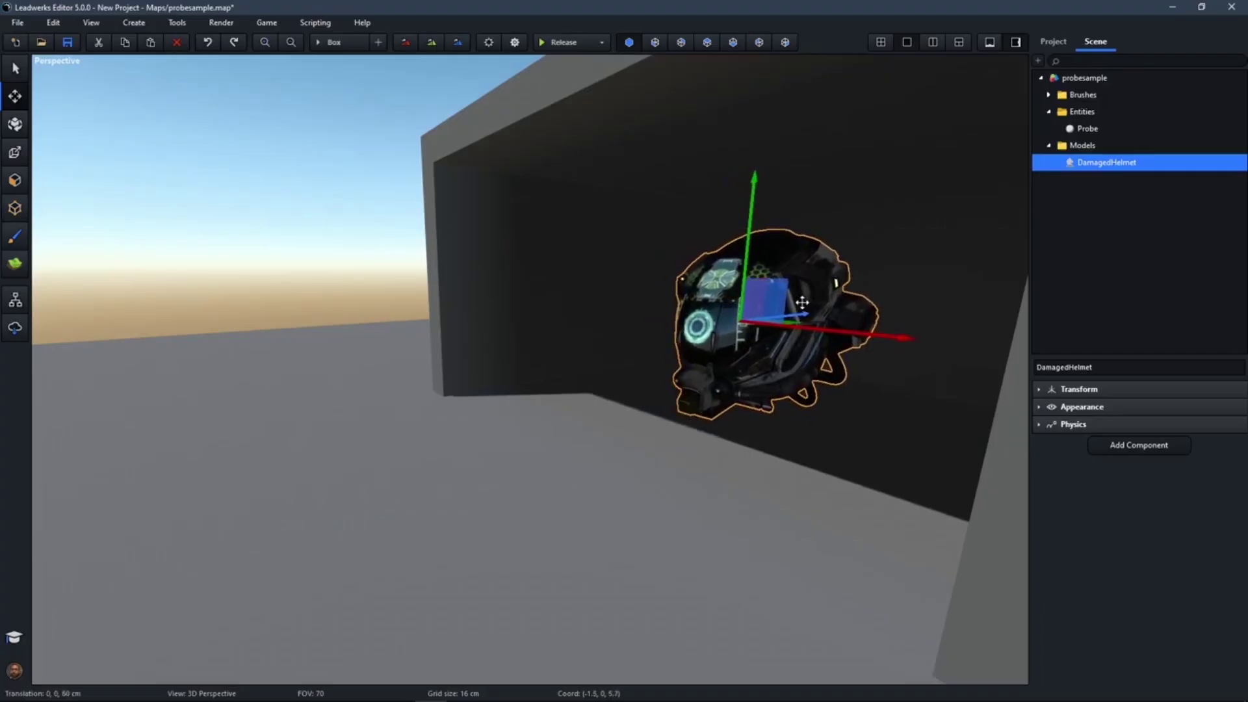
click(311, 250)
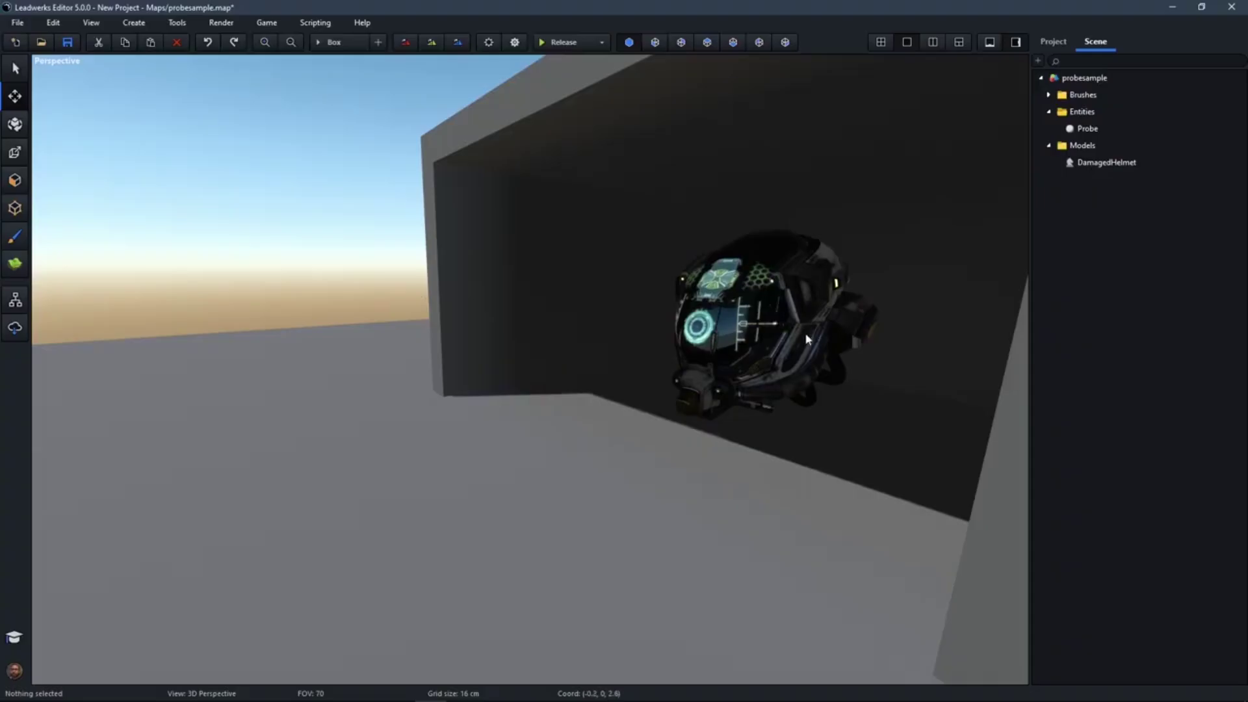
Move the helmet along its Z axis out of the box into the open daylight and deselect it.
click(758, 310)
drag(806, 315, 566, 344)
click(220, 216)
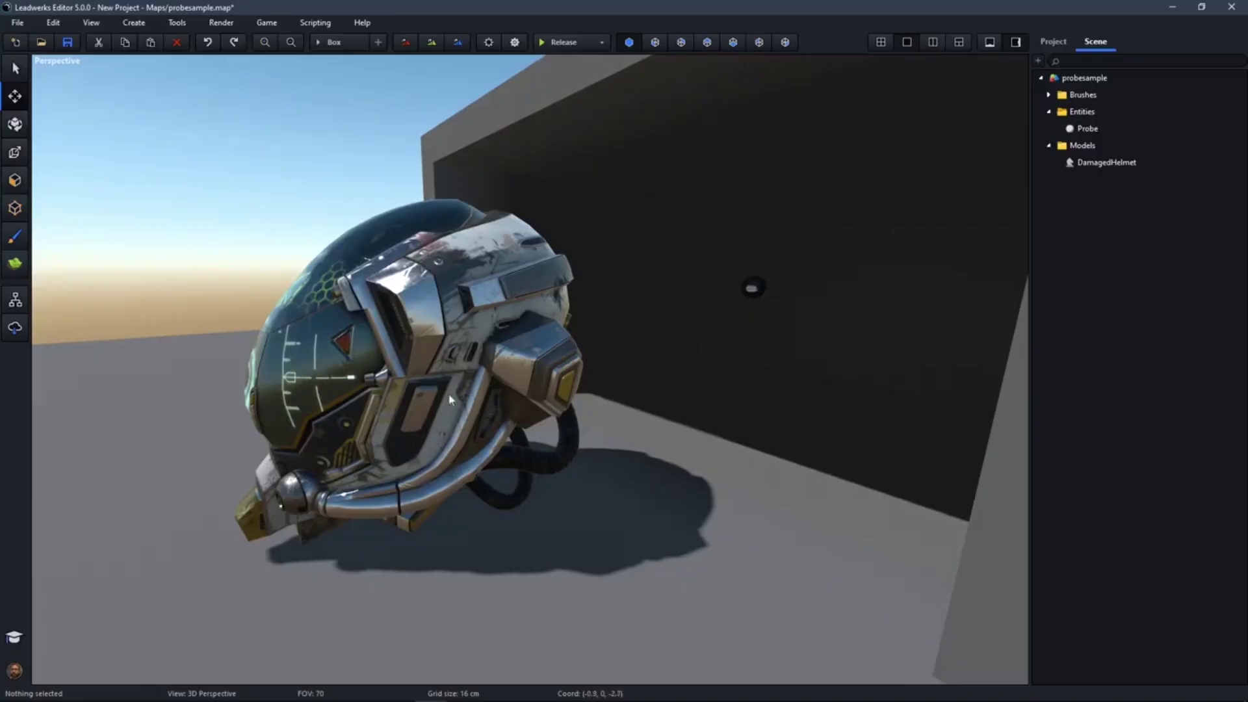
Move the helmet 3 m along Z back inside the box and deselect it.
click(458, 368)
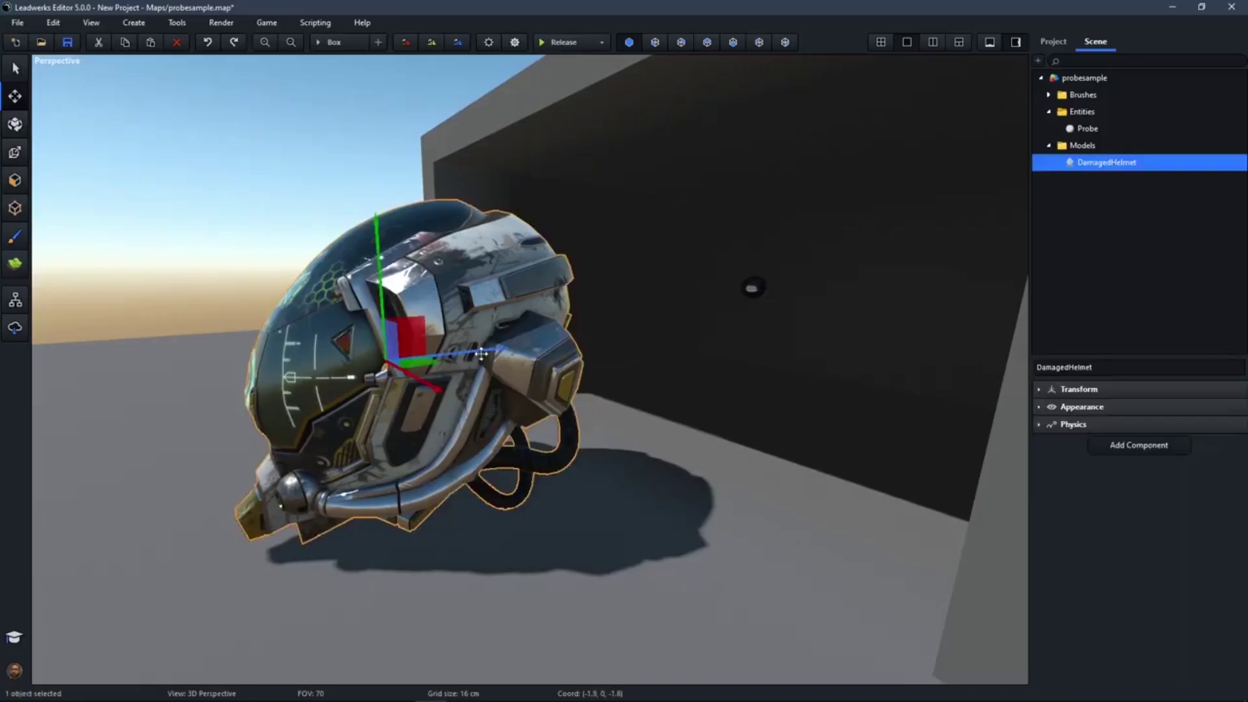
drag(480, 354, 746, 312)
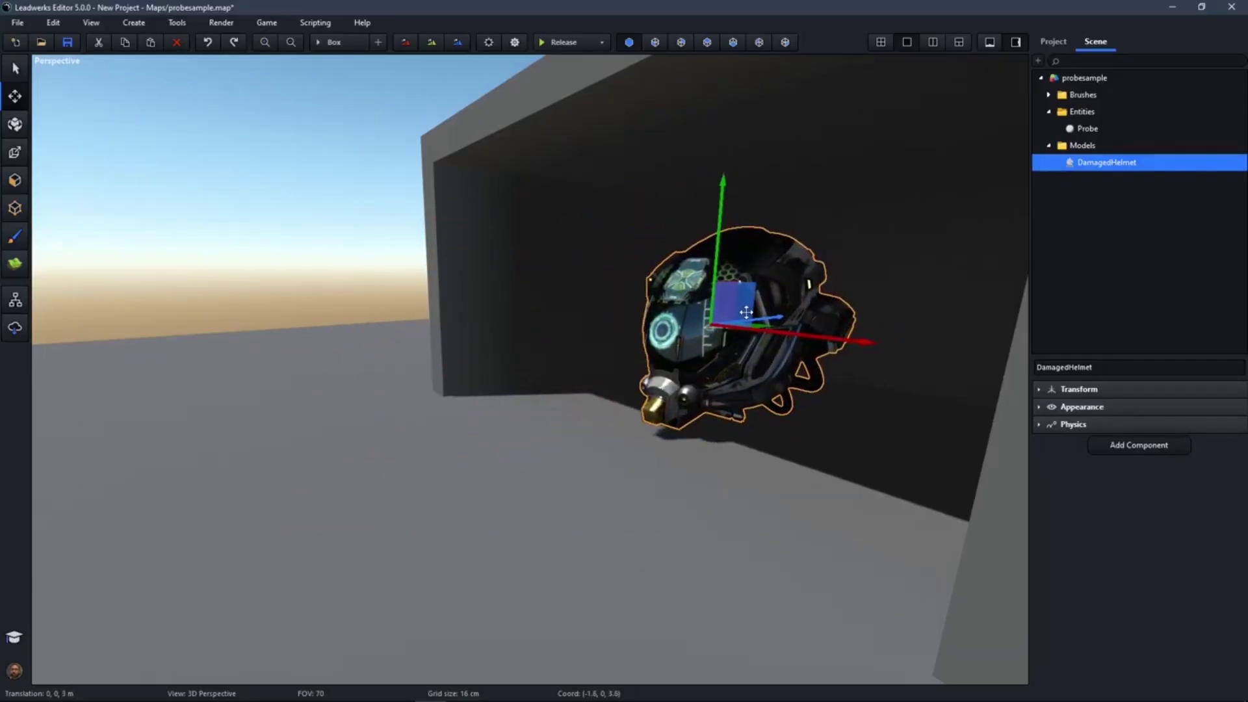
click(302, 268)
Examine the helmet's reflections and the lighting inside the box from different distances and angles.
key(s)
right_drag(418, 320, 558, 297)
key(a)
key(w)
key(s)
key(w)
key(d)
key(s)
key(a)
key(w)
key(s)
key(a)
key(a)
key(d)
key(w)
key(s)
key(w)
key(s)
key(w)
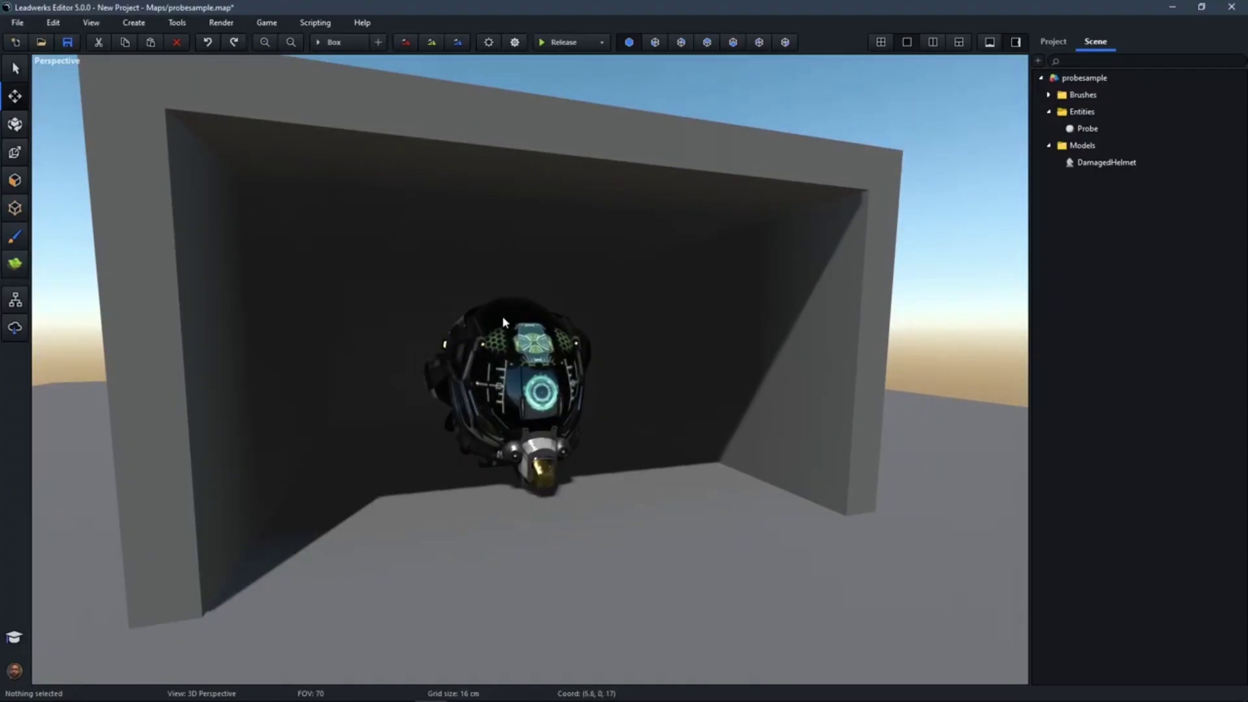
right_drag(638, 398, 634, 394)
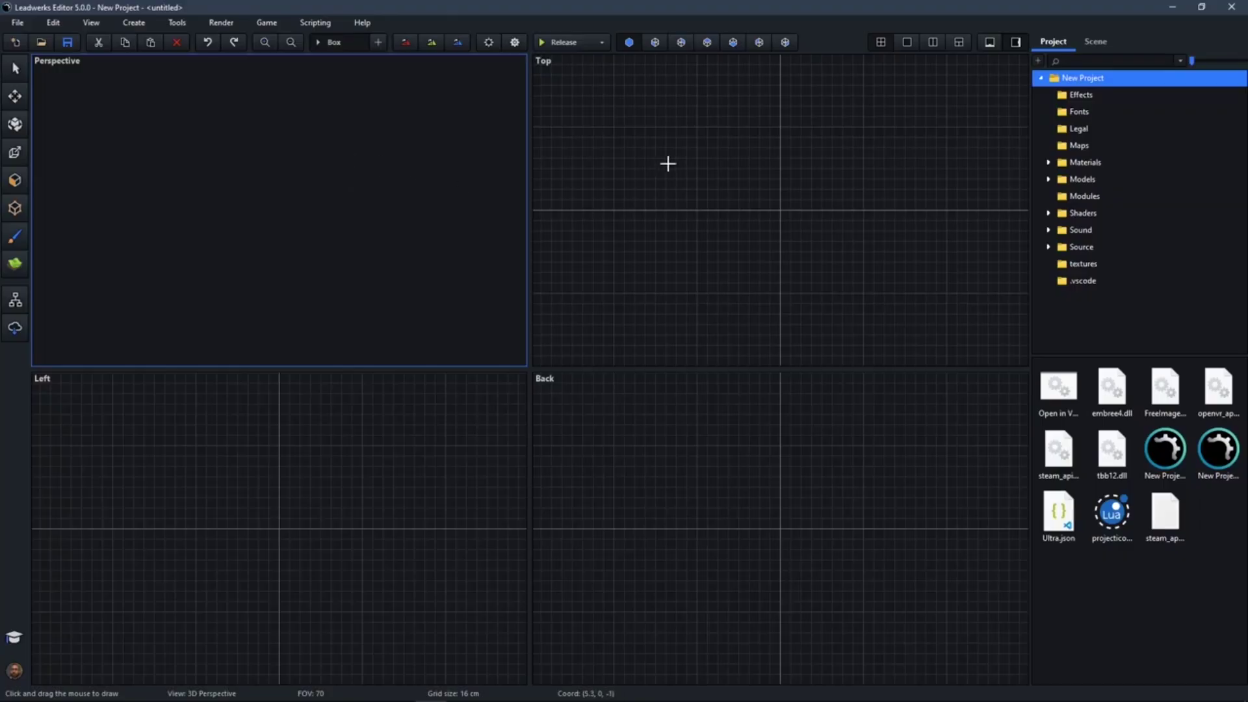
scroll(786, 270, down, 1)
scroll(784, 268, down, 1)
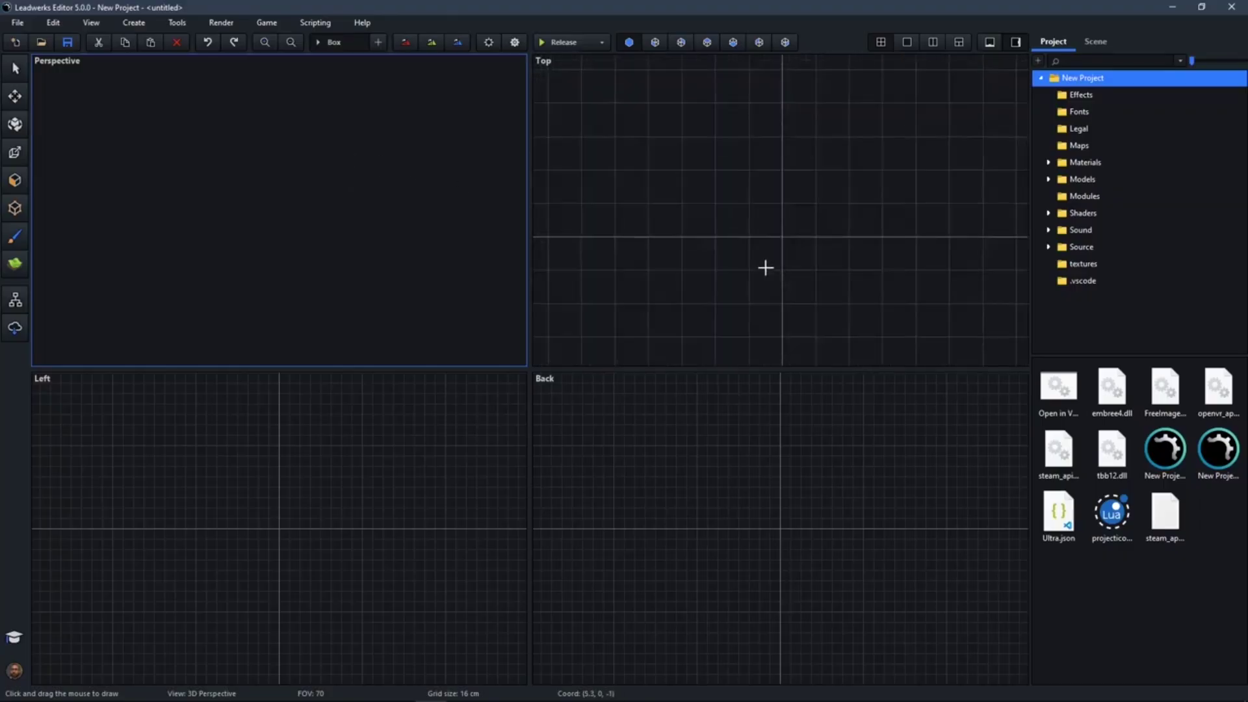
scroll(762, 268, down, 2)
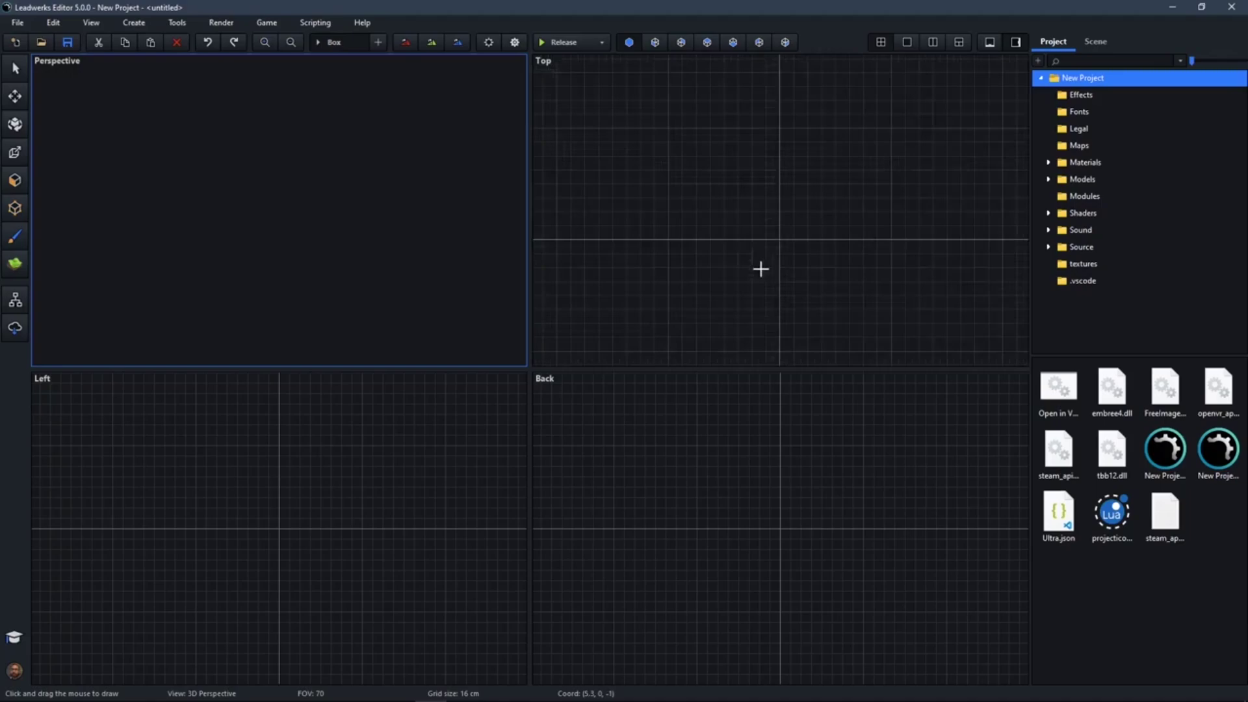
drag(618, 91, 930, 359)
right_drag(814, 281, 806, 206)
drag(915, 286, 923, 329)
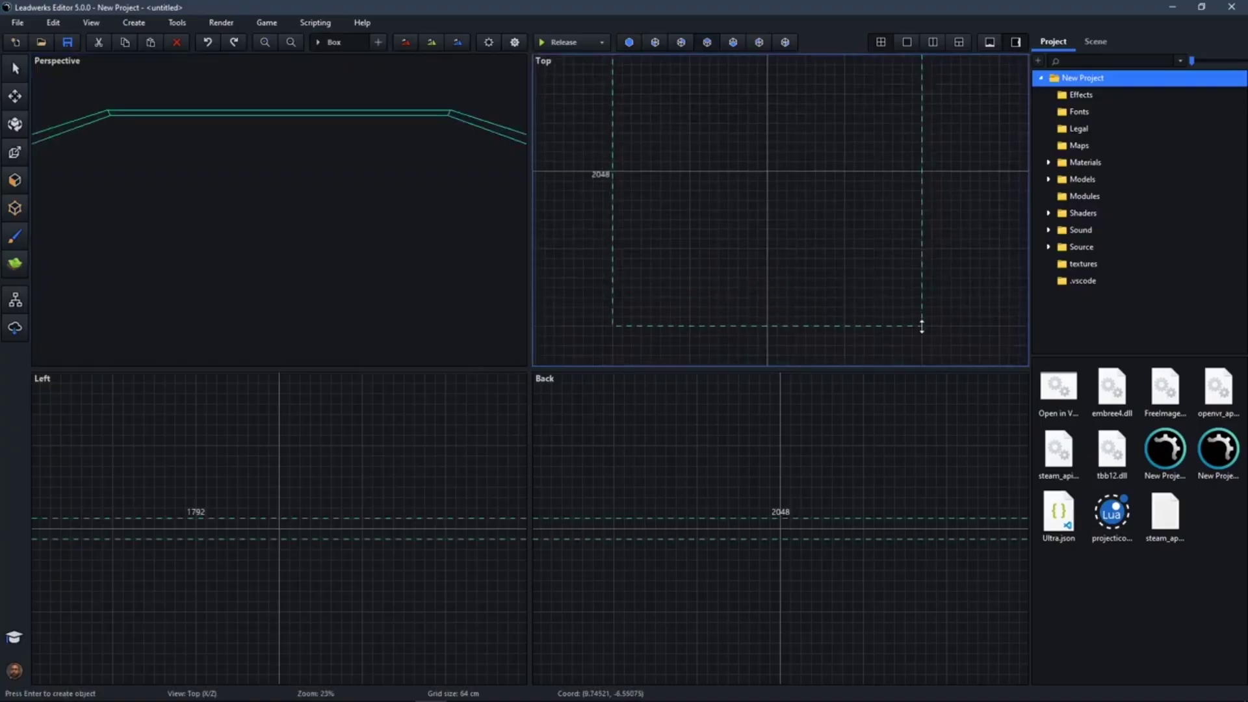
mouse_move(757, 175)
right_down()
mouse_move(755, 215)
mouse_move(751, 192)
right_up()
right_drag(706, 242, 708, 312)
click(580, 217)
Create a 1024 × 1024 cm box brush centred on the origin as the room's floor.
drag(692, 189, 846, 343)
scroll(764, 293, up, 4)
scroll(758, 290, down, 1)
right_drag(758, 290, 770, 252)
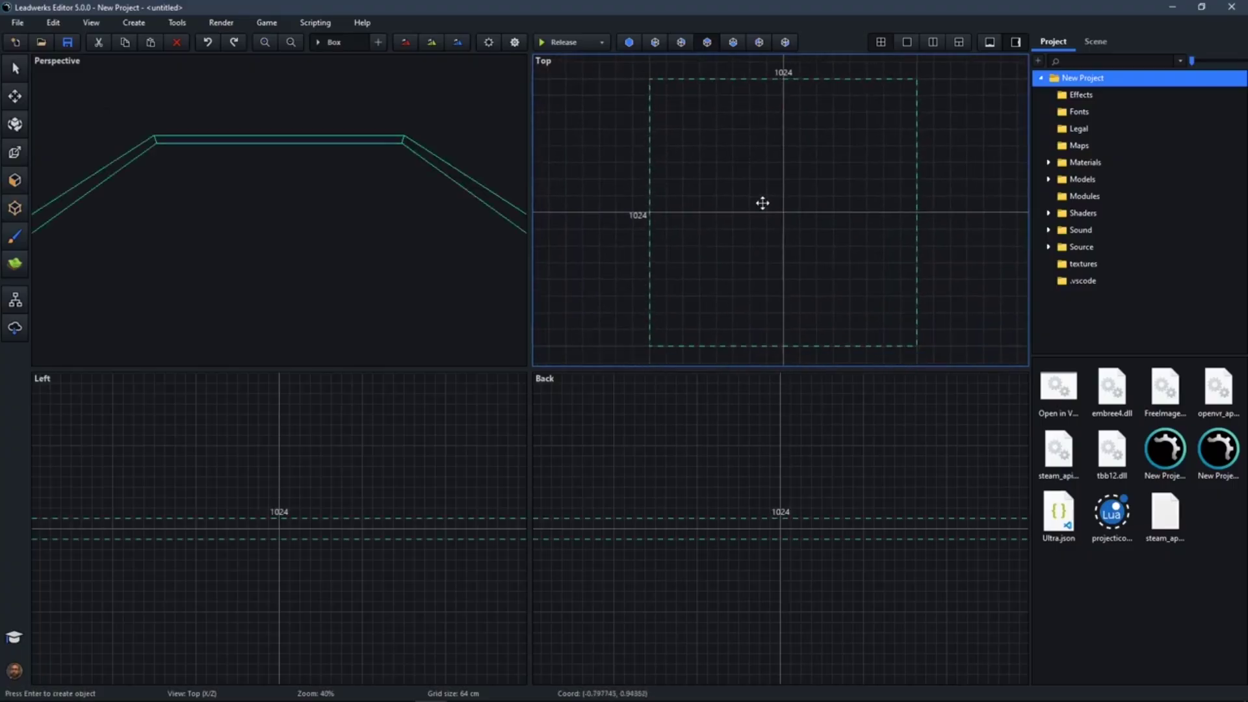
right_click(764, 181)
click(799, 188)
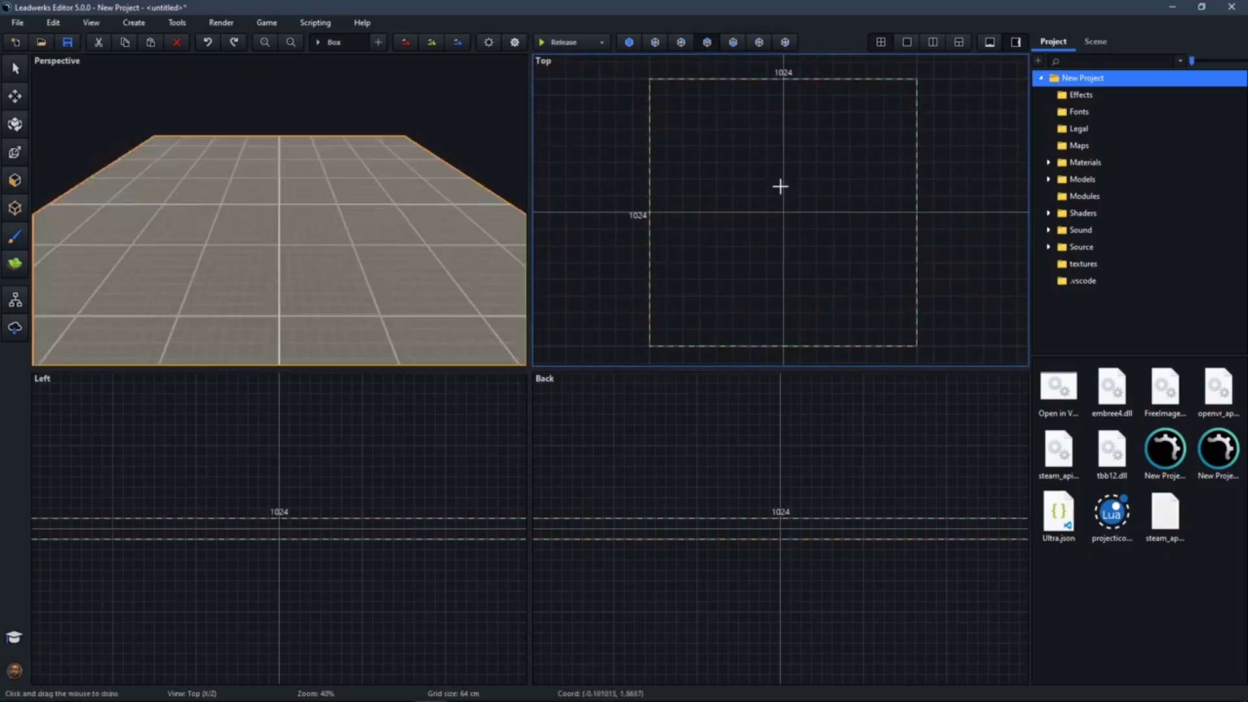
Lower the floor brush by 16 cm so its top surface lies at height zero, and deselect it.
click(16, 96)
right_drag(753, 529, 746, 536)
drag(748, 541, 747, 541)
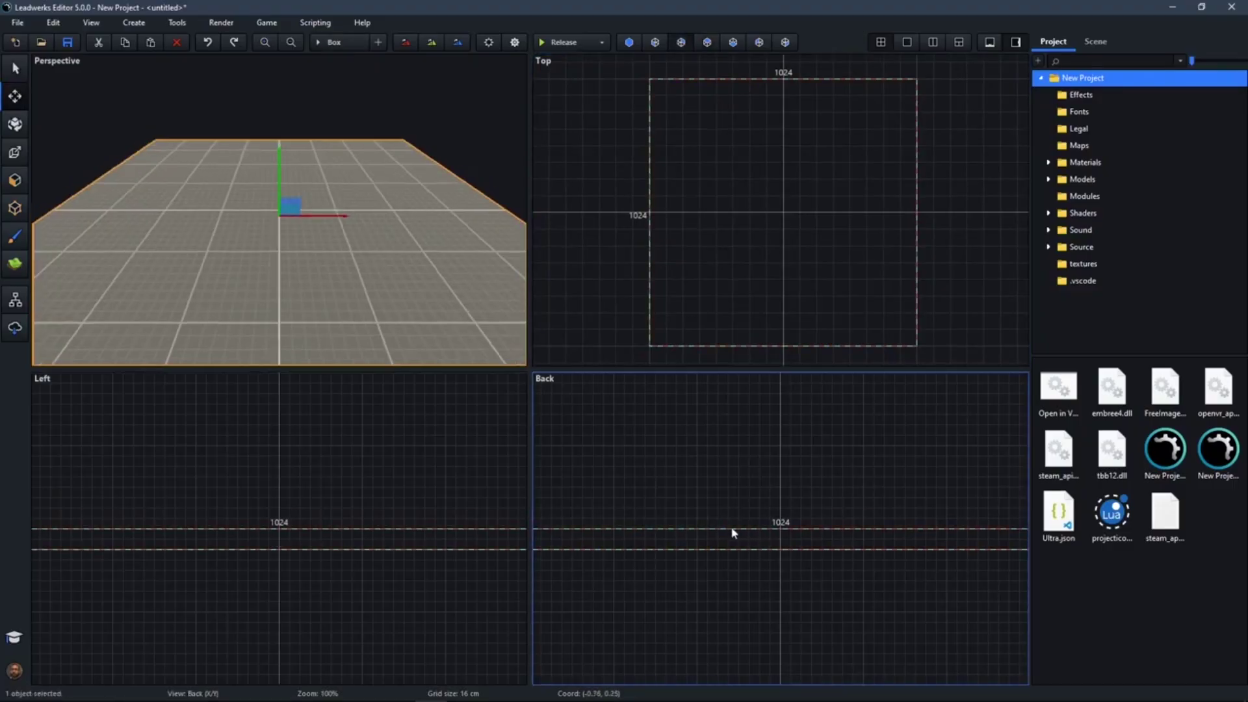
click(335, 114)
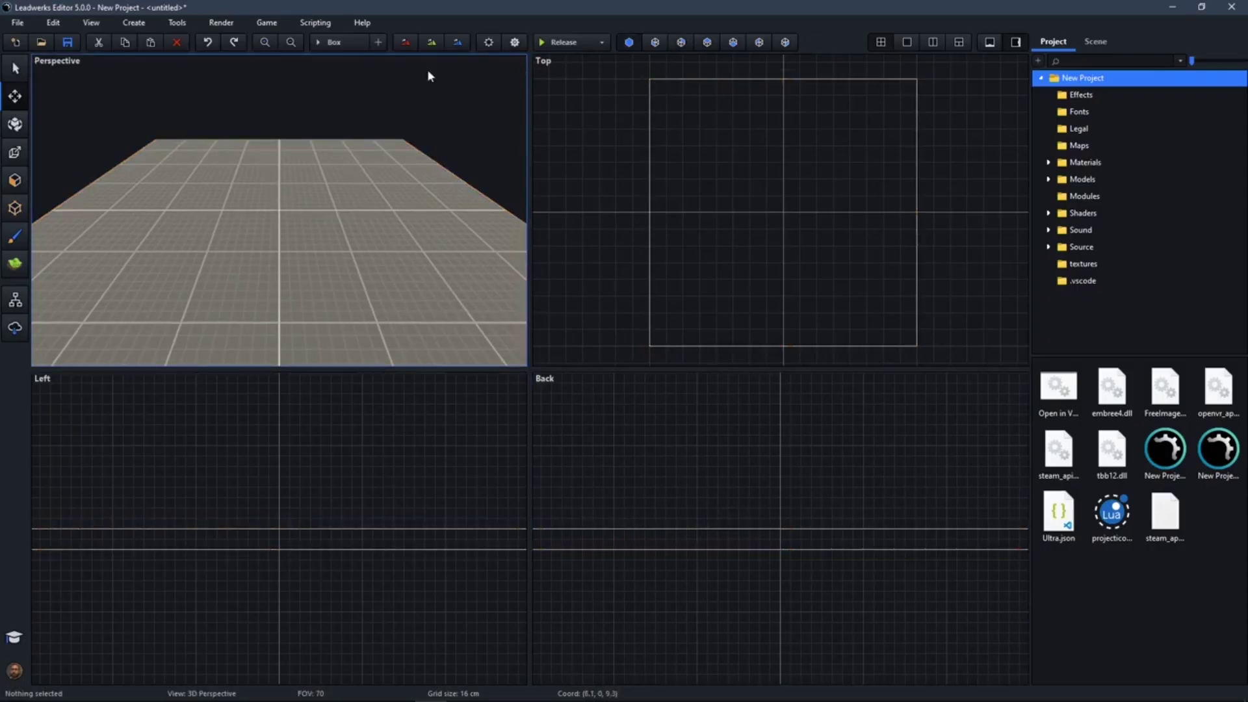
Create a box brush wall 1024 cm long, 64 cm thick and 256 cm high along the floor's far edge.
click(333, 42)
drag(650, 79, 910, 96)
drag(761, 529, 751, 449)
middle_drag(658, 464, 718, 496)
drag(717, 491, 719, 408)
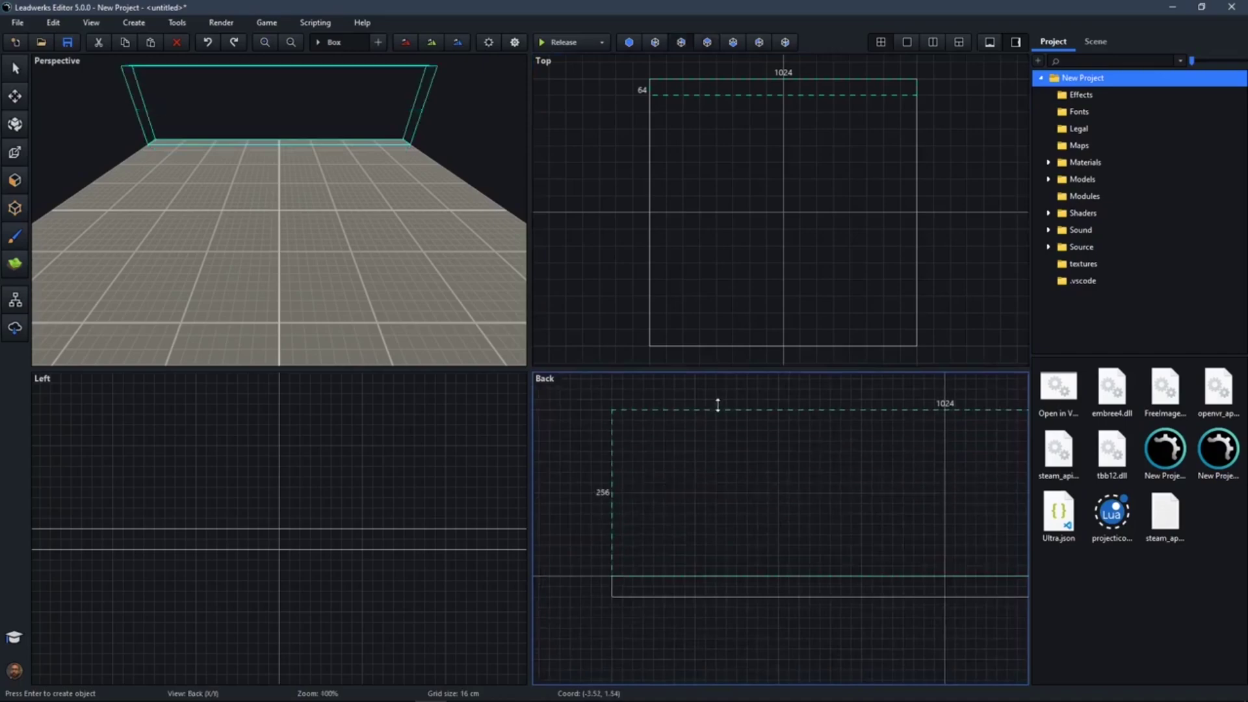
right_click(732, 88)
click(747, 99)
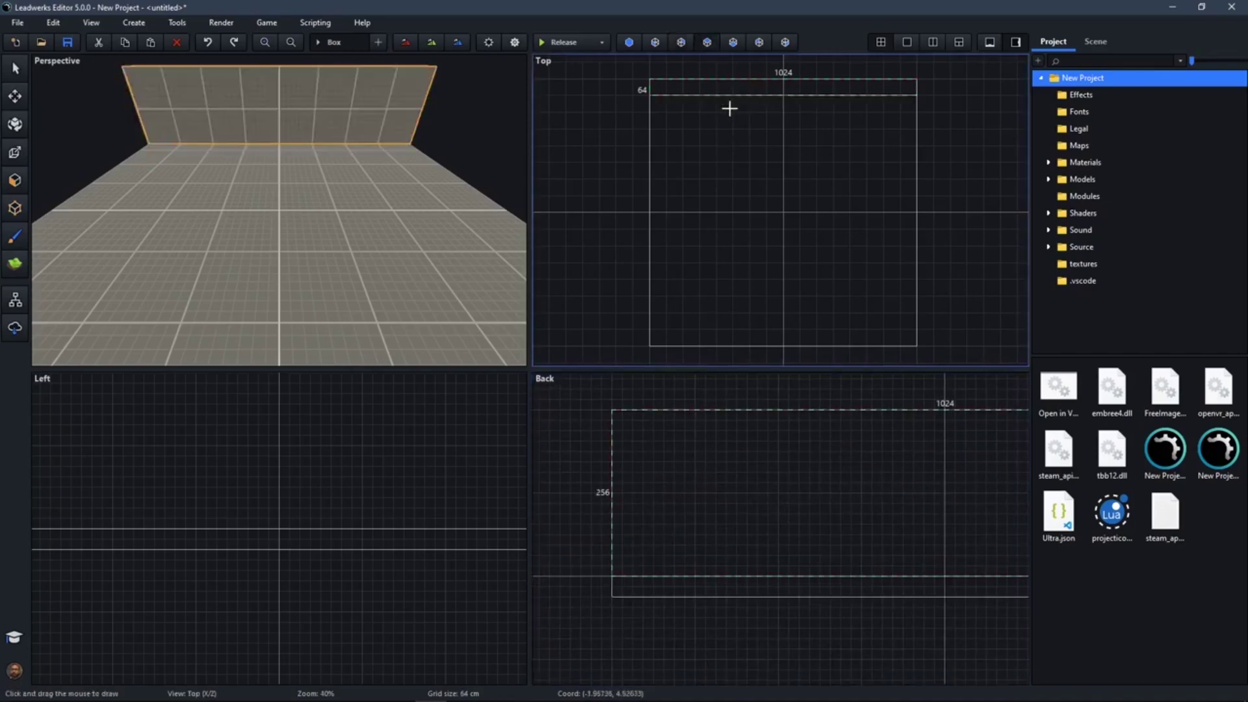
Copy the wall to the floor's other three edges, rotating the two side walls 90 degrees.
click(15, 99)
drag(683, 86, 659, 223)
click(432, 42)
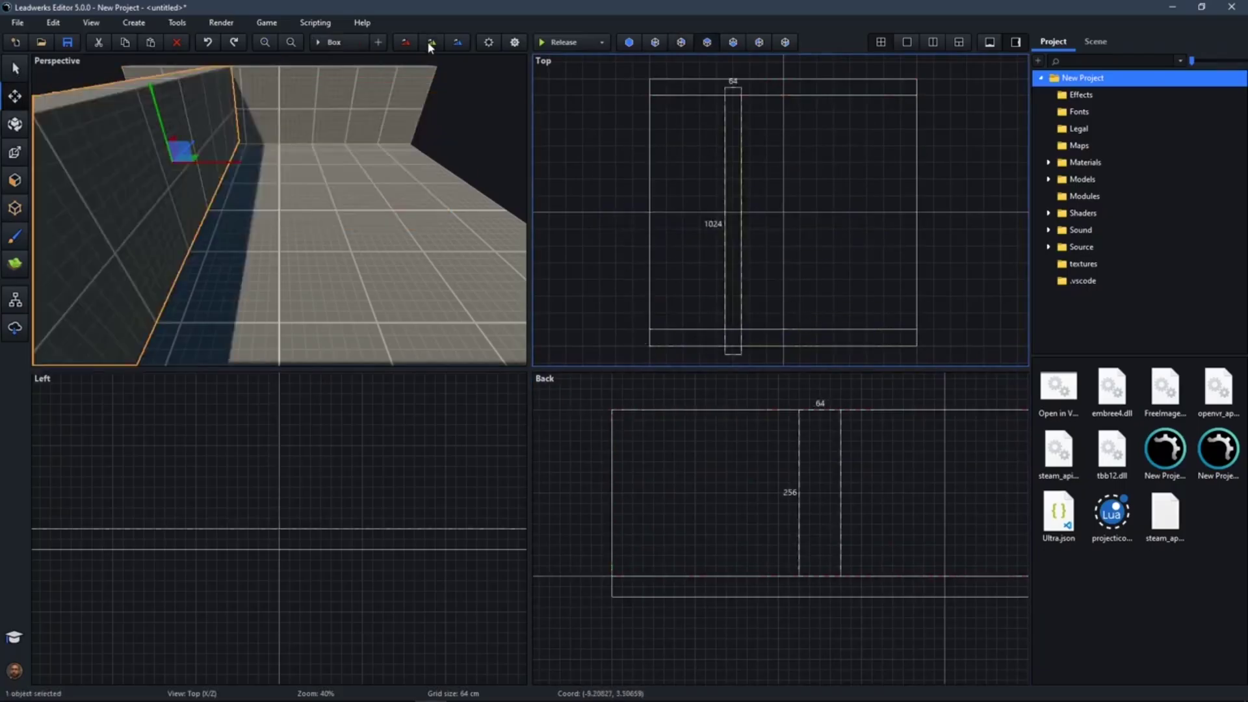
drag(730, 225, 660, 212)
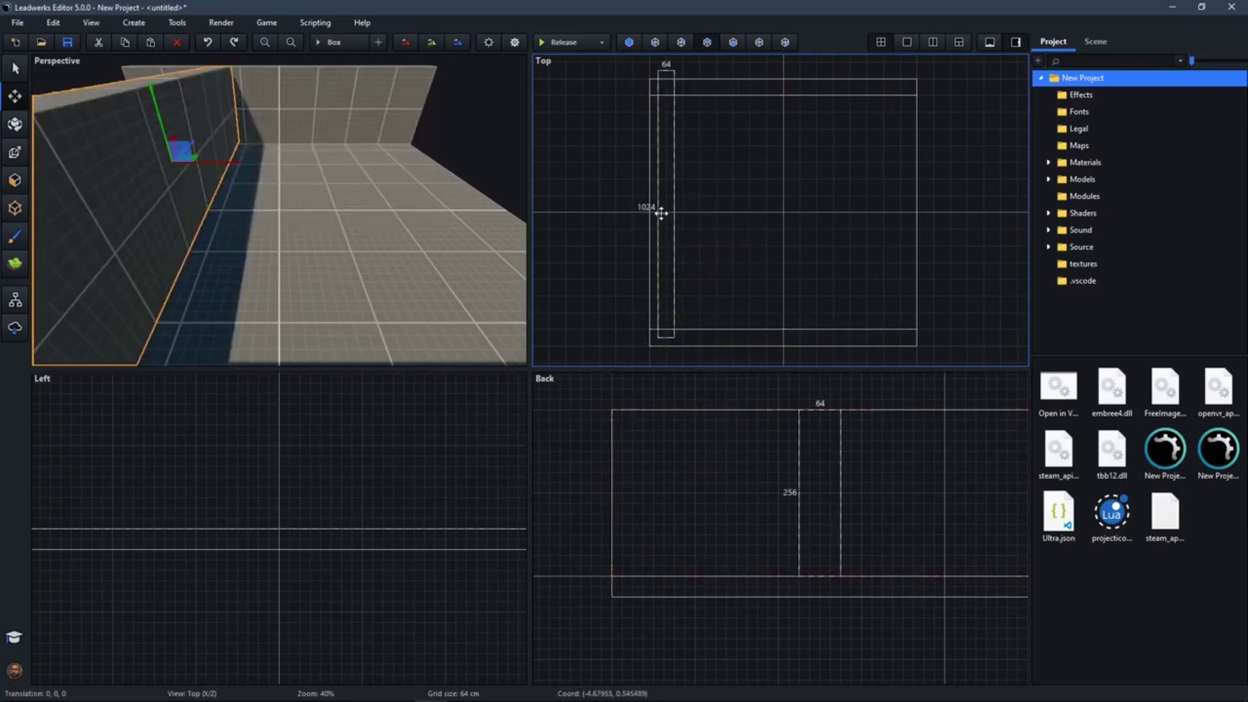
drag(669, 162, 901, 181)
scroll(794, 451, up, 10)
scroll(749, 477, down, 8)
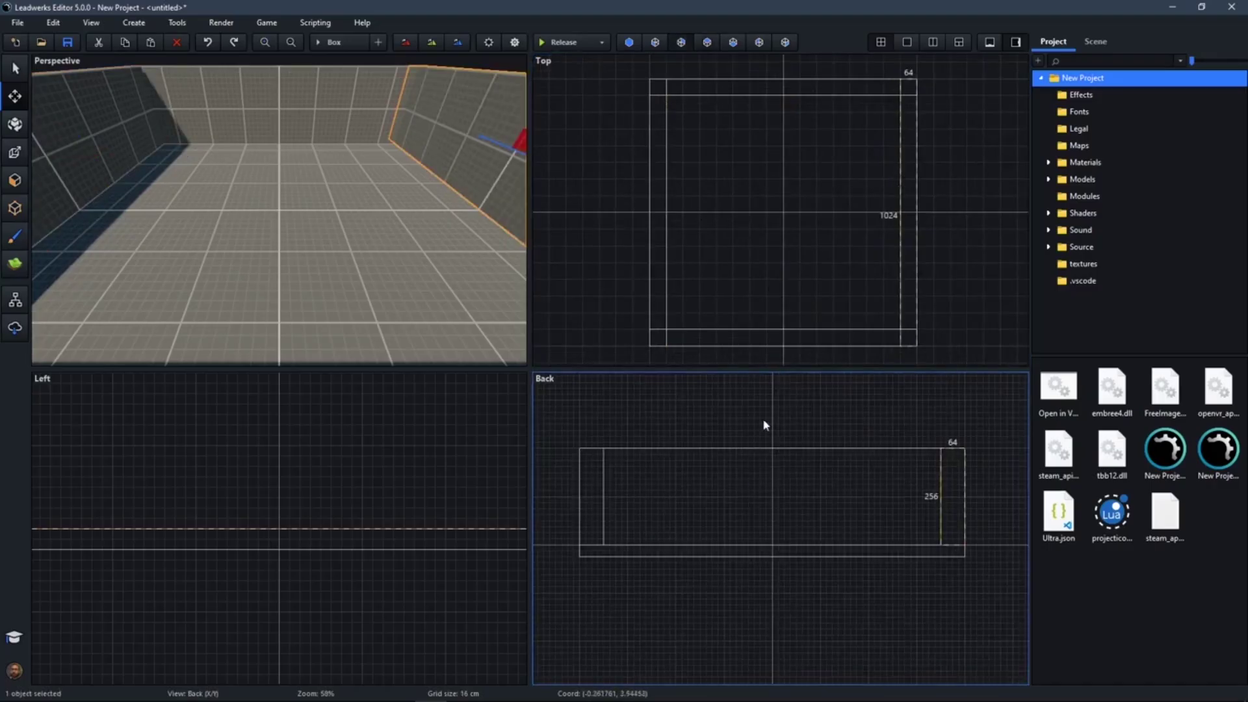
Copy the floor brush upward to rest on the walls as the room's ceiling, and deselect it.
click(270, 236)
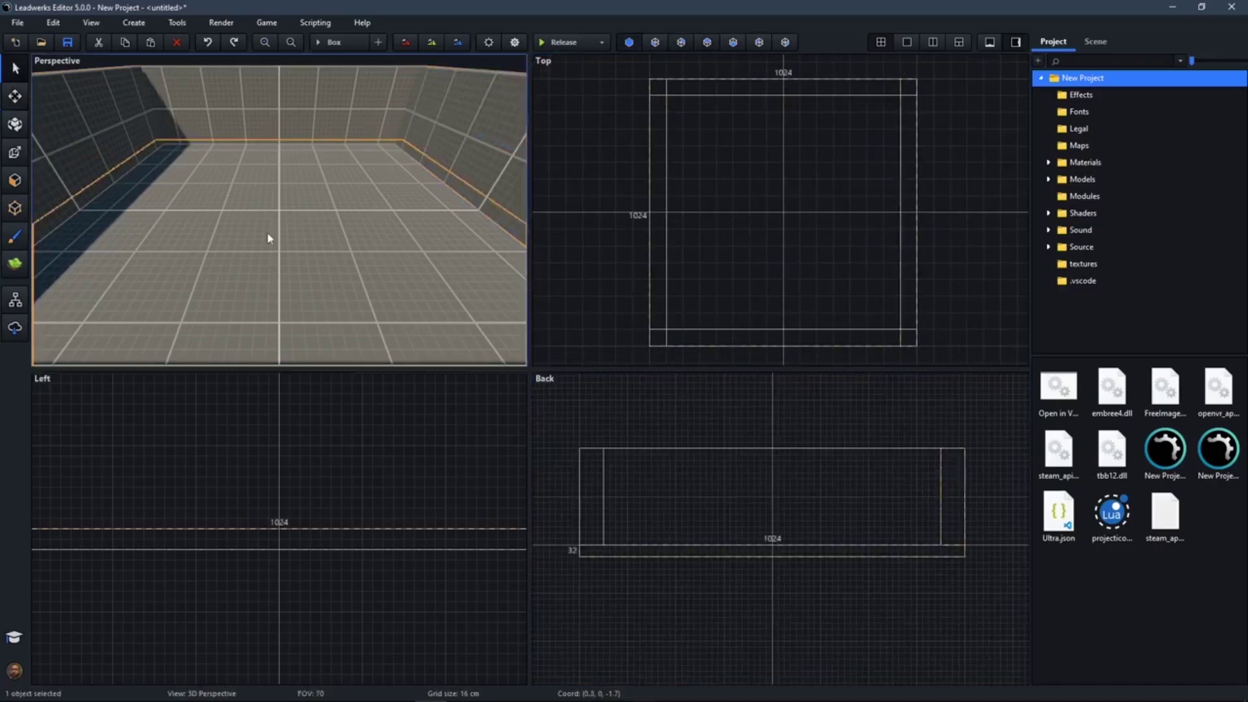
click(15, 97)
drag(711, 553, 714, 450)
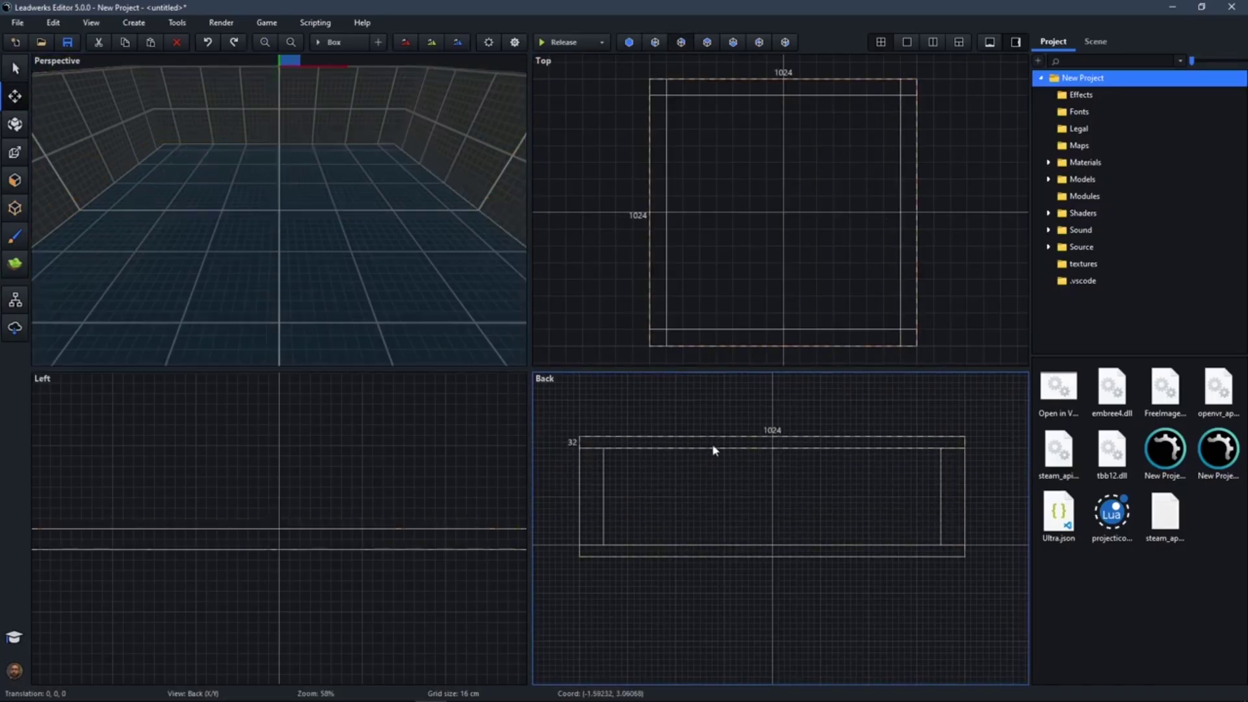
click(697, 420)
Create a point light at the centre of the room, 128 cm above the floor.
right_drag(359, 246, 403, 237)
key(s)
key(w)
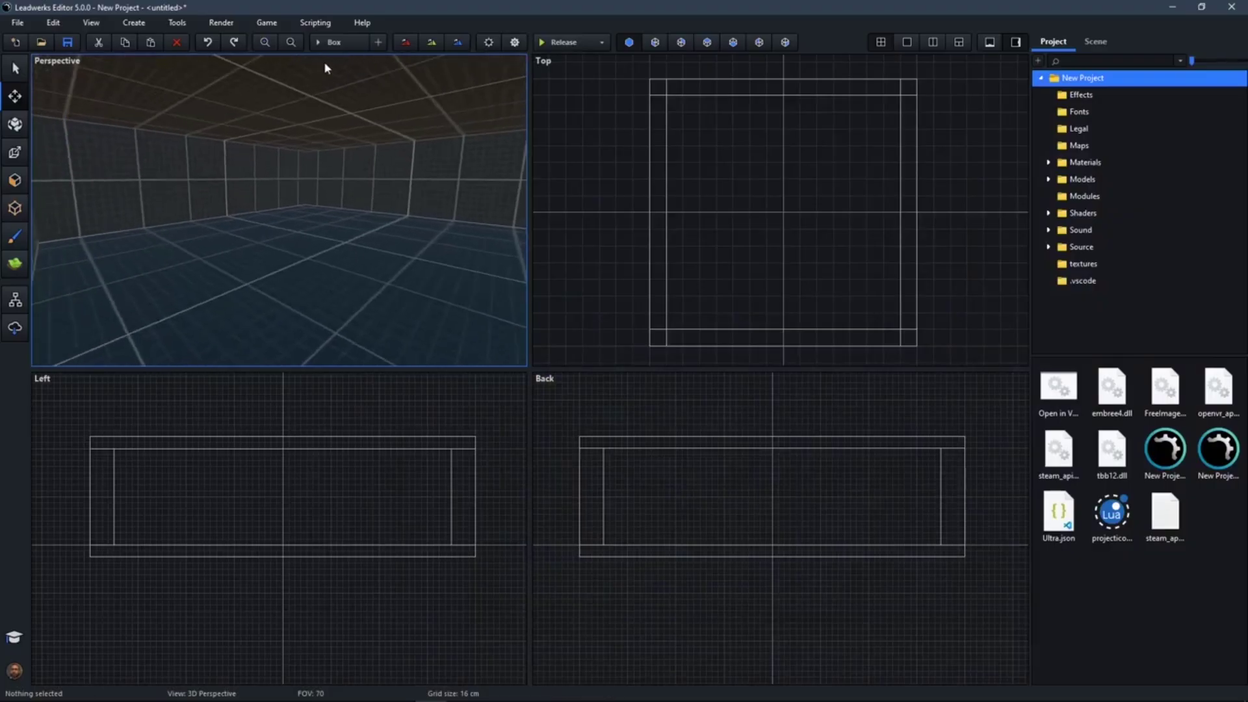
click(320, 43)
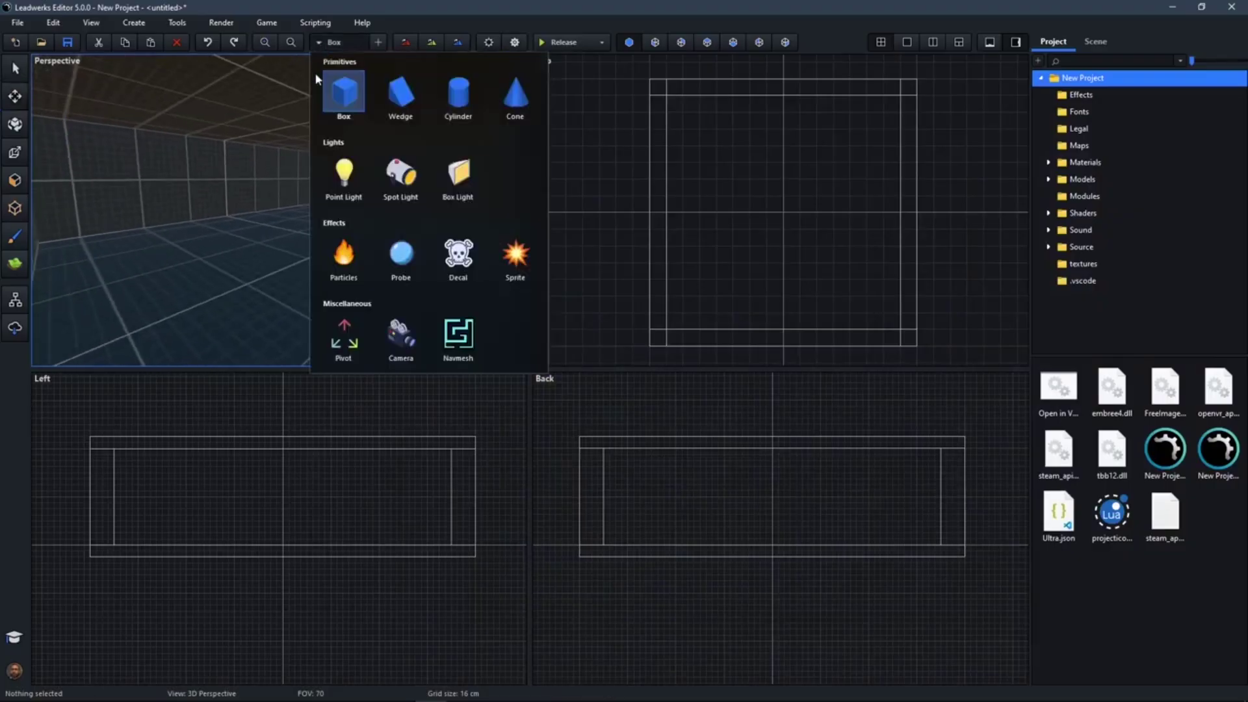
click(348, 181)
click(784, 212)
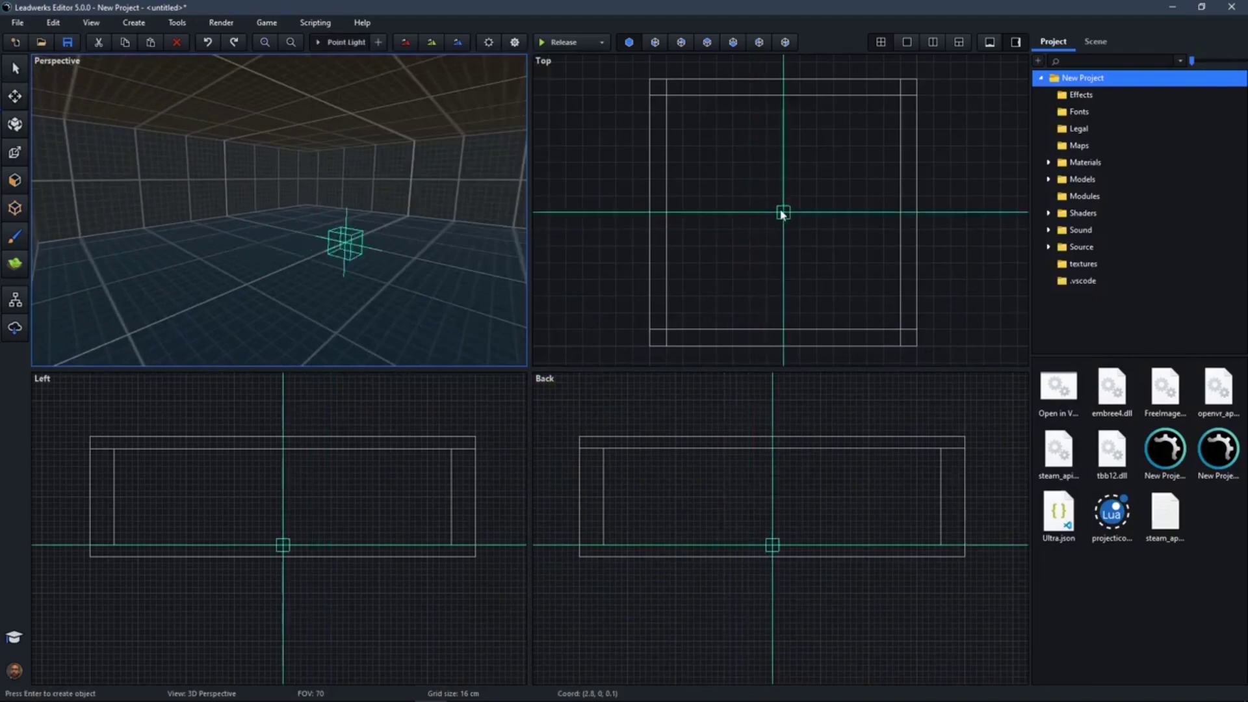
drag(762, 504, 773, 498)
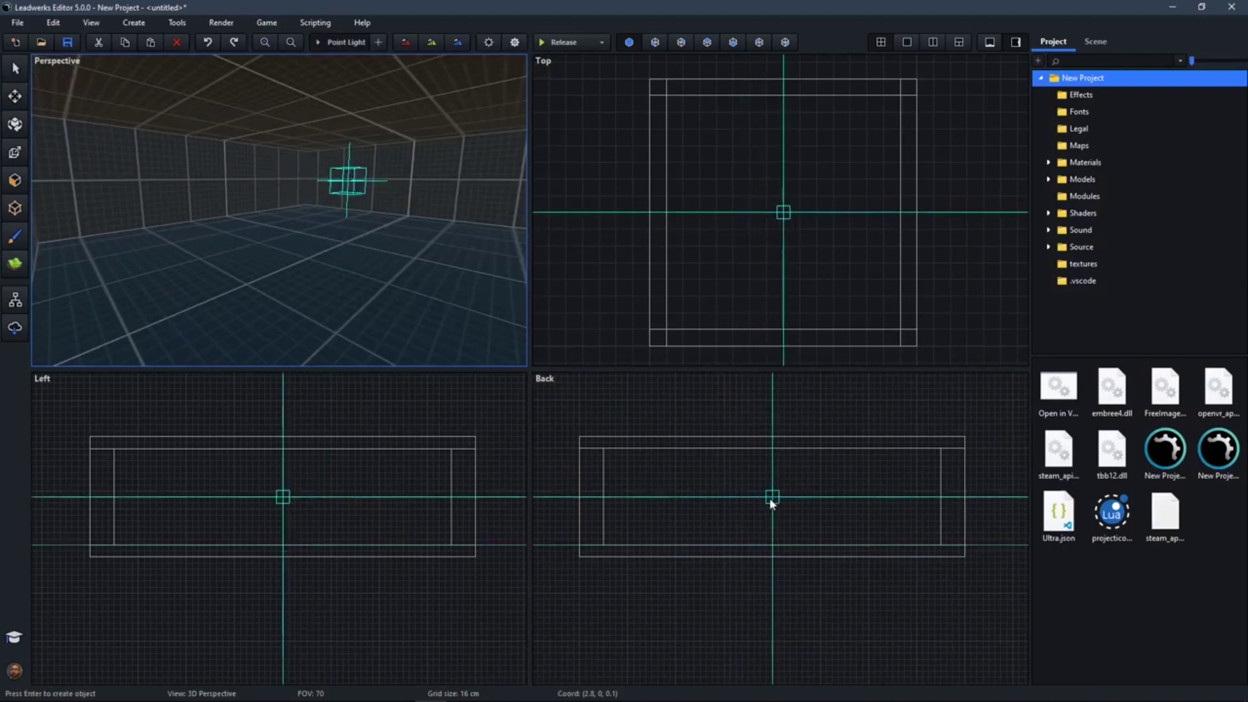
key(Return)
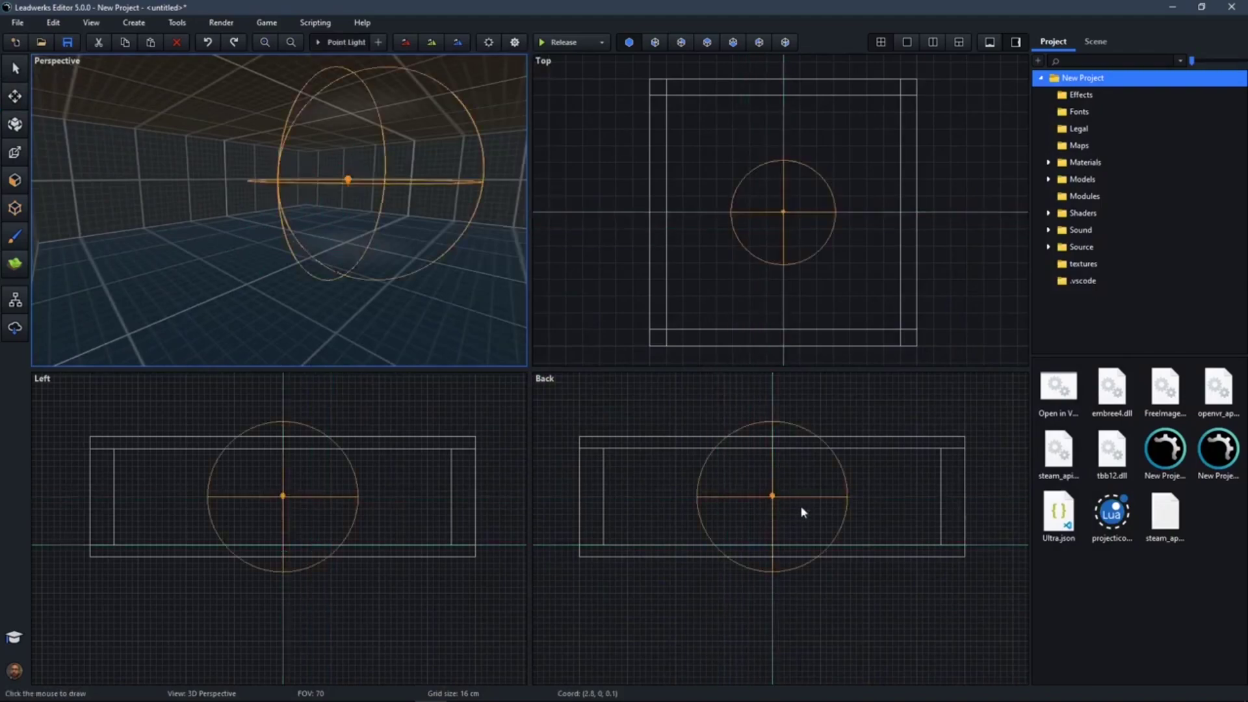
Set the point light's outer range to 6.0 and deselect the light.
click(1095, 41)
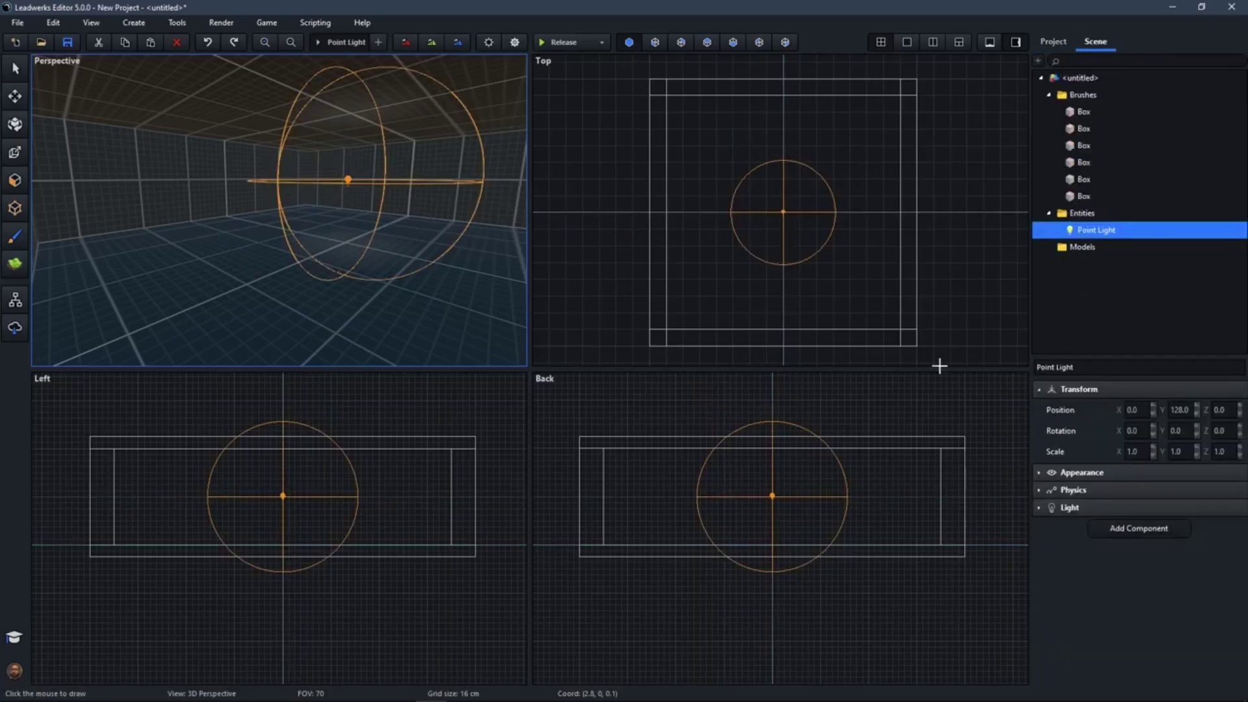
click(1073, 508)
click(1078, 389)
click(1219, 463)
key(Return)
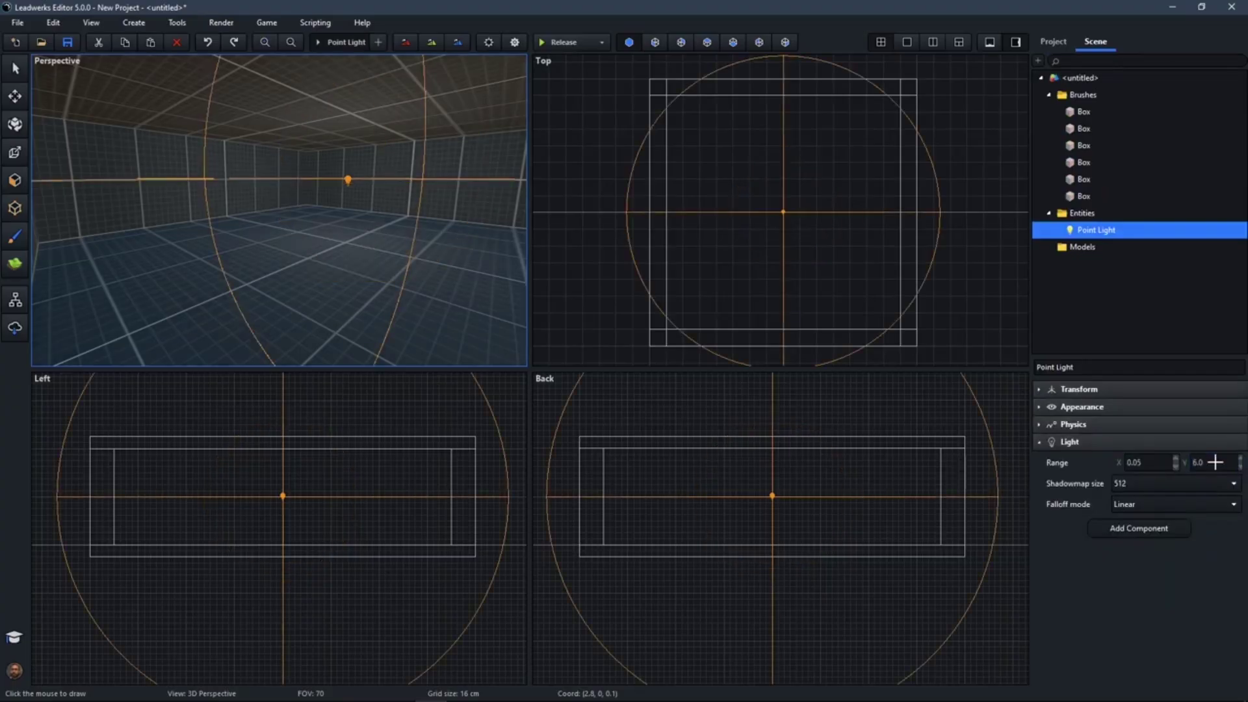
click(989, 165)
Create a pivot at the centre of the room, on the floor directly below the point light.
right_drag(334, 158, 304, 99)
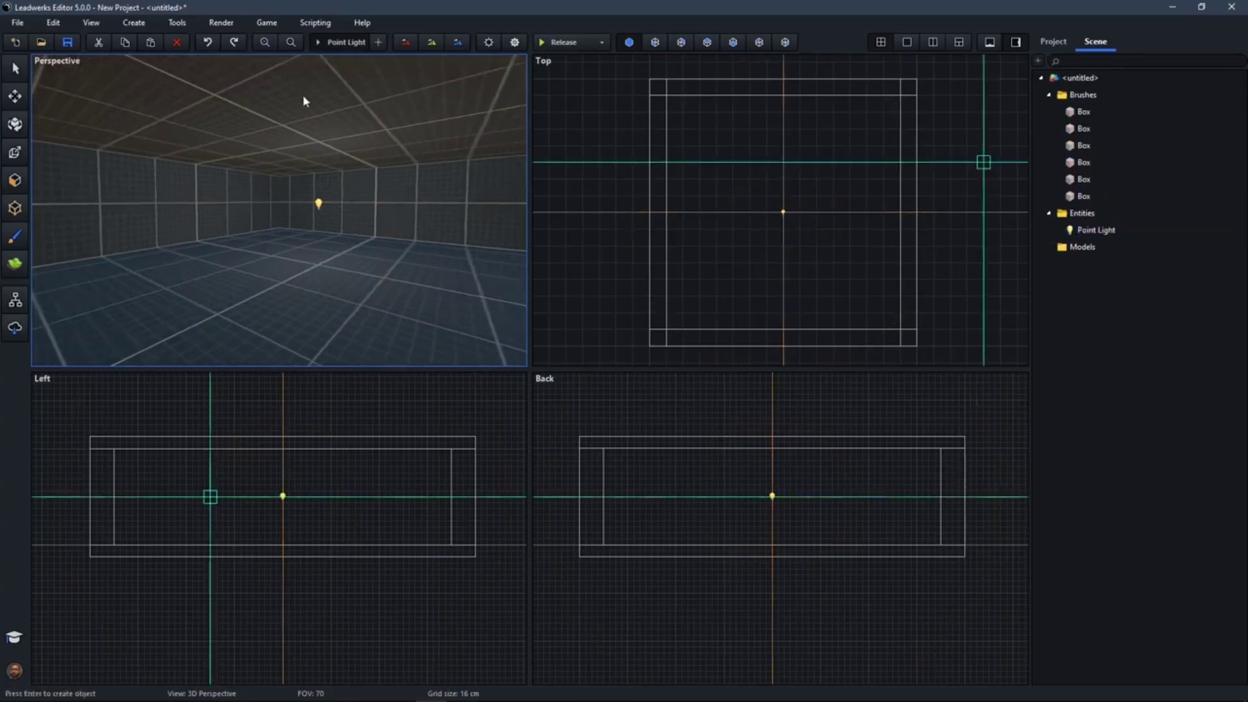
click(320, 43)
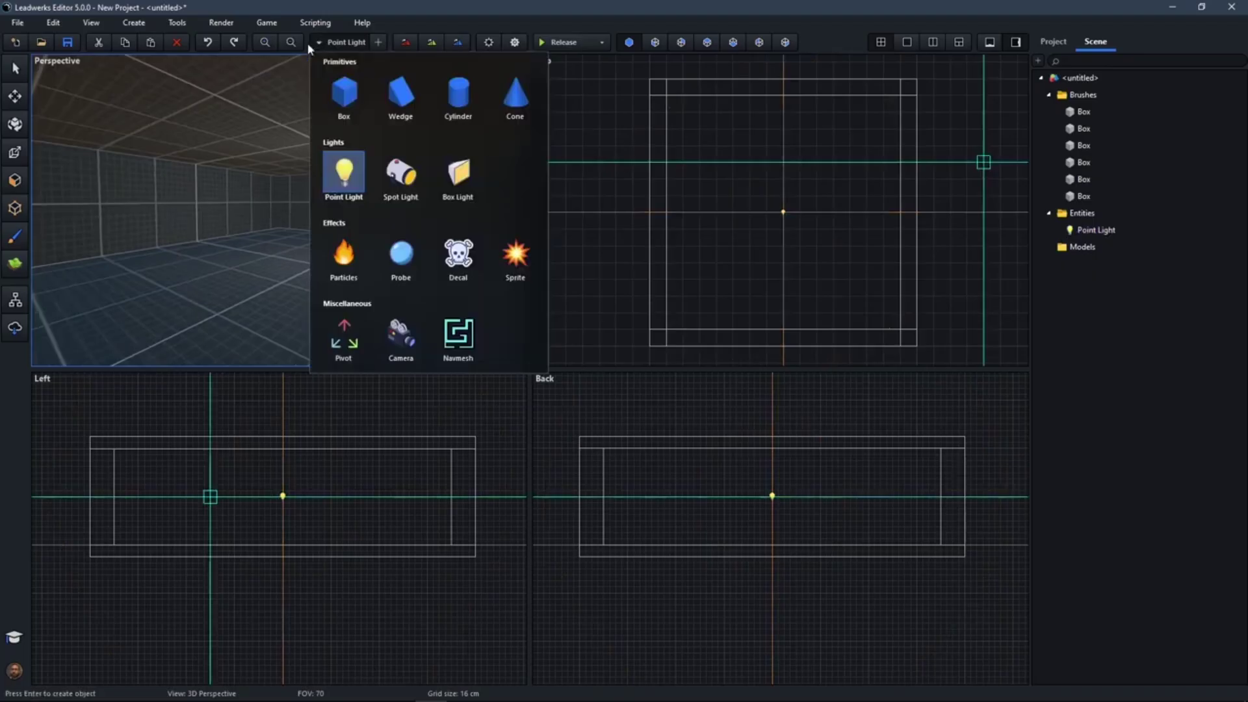
click(344, 344)
click(783, 215)
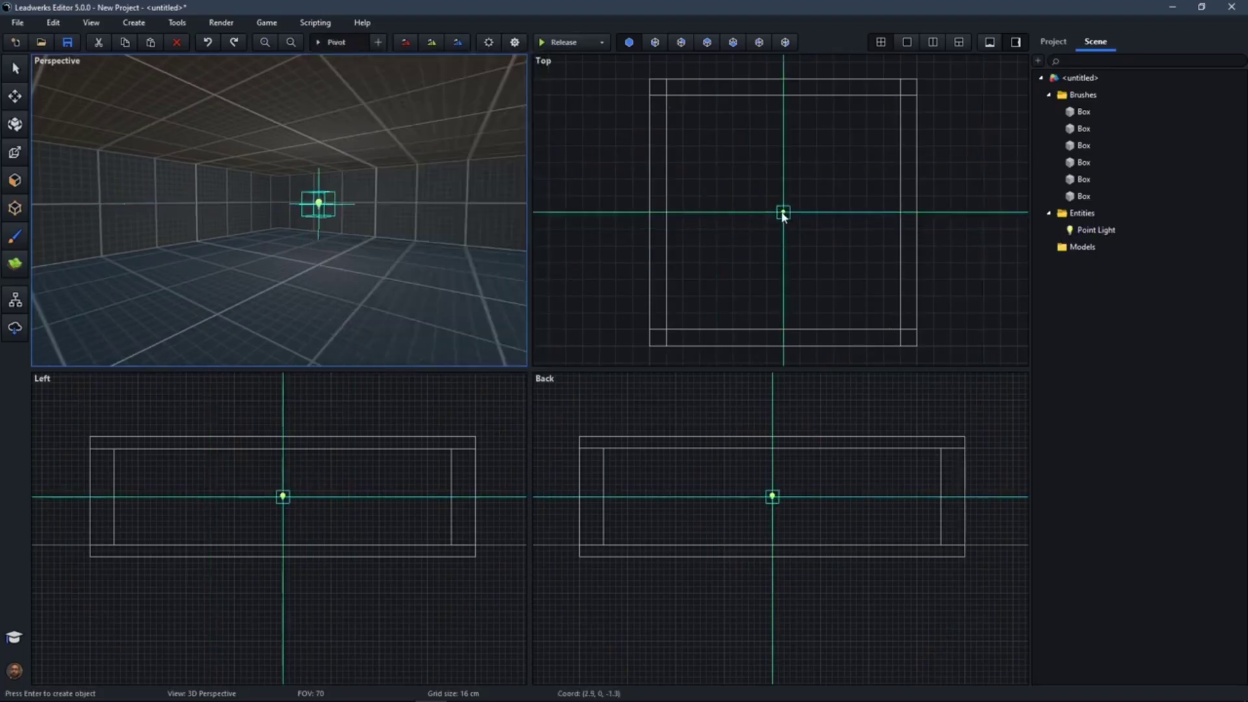
click(773, 539)
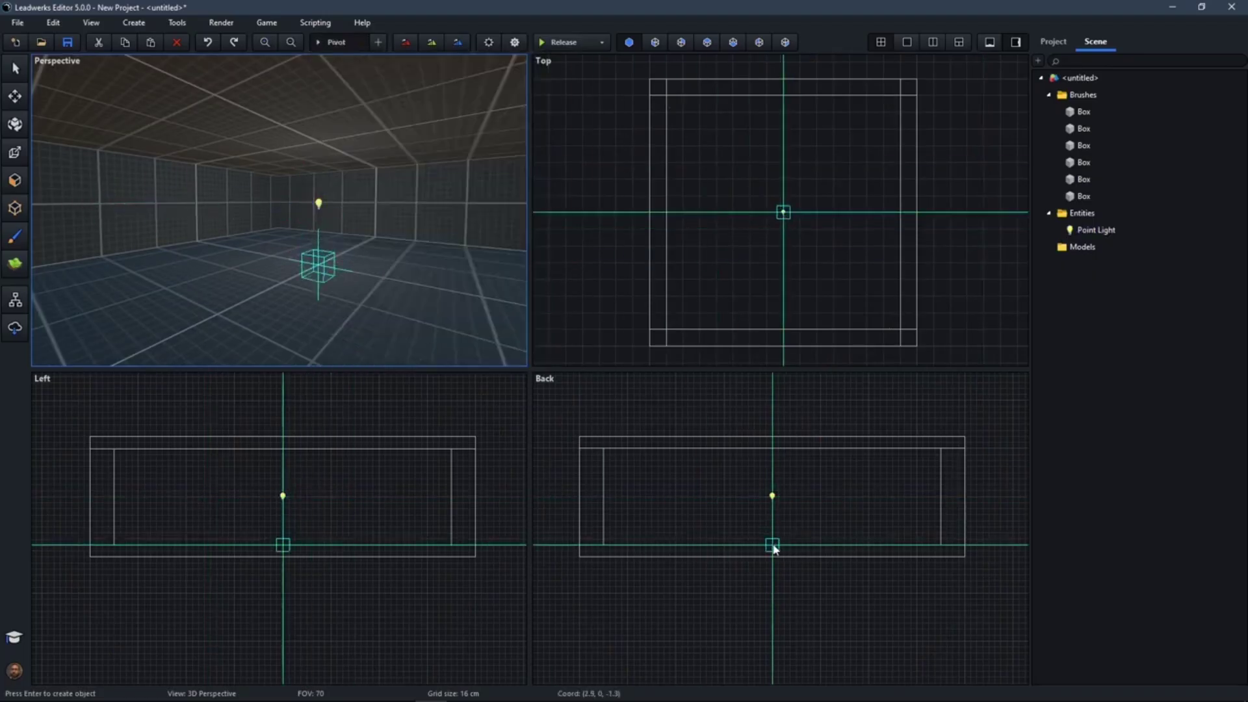
scroll(778, 563, up, 3)
right_click(768, 539)
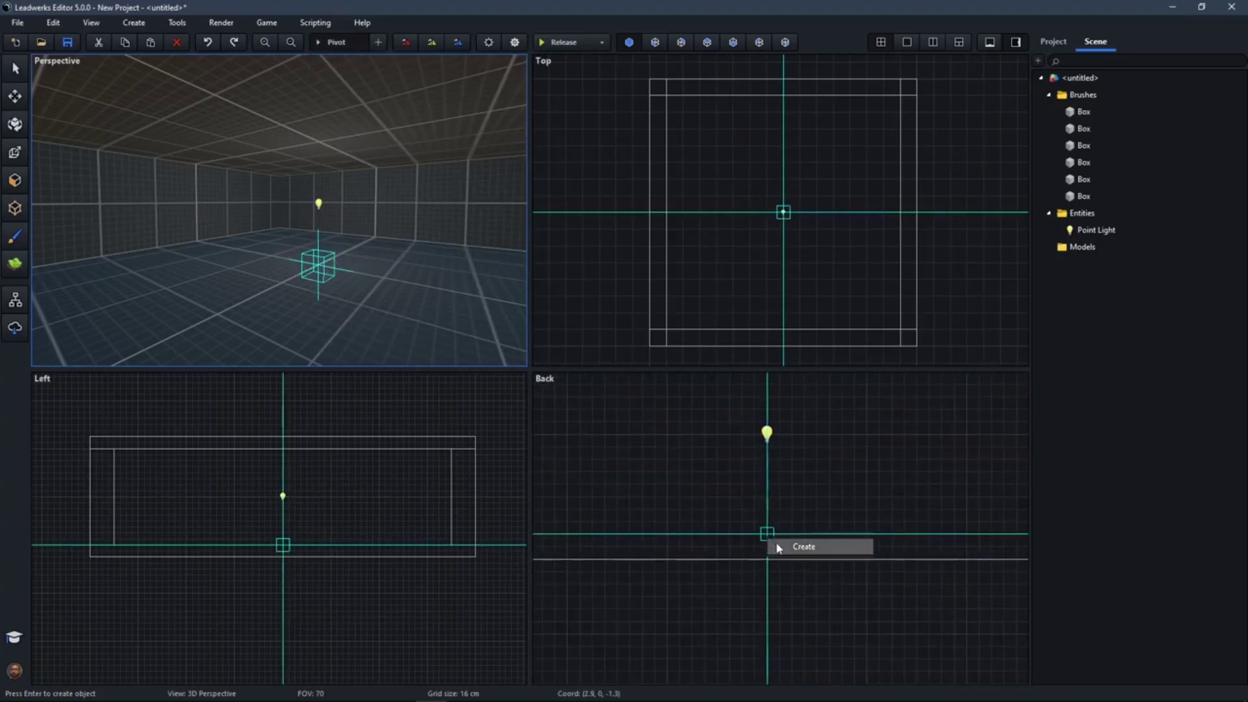
click(804, 547)
Add the FPSPlayer component from the Player category to the pivot, and deselect it.
mouse_move(362, 325)
right_down()
mouse_move(357, 343)
mouse_move(370, 359)
mouse_move(357, 318)
right_up()
key(w)
key(w)
key(s)
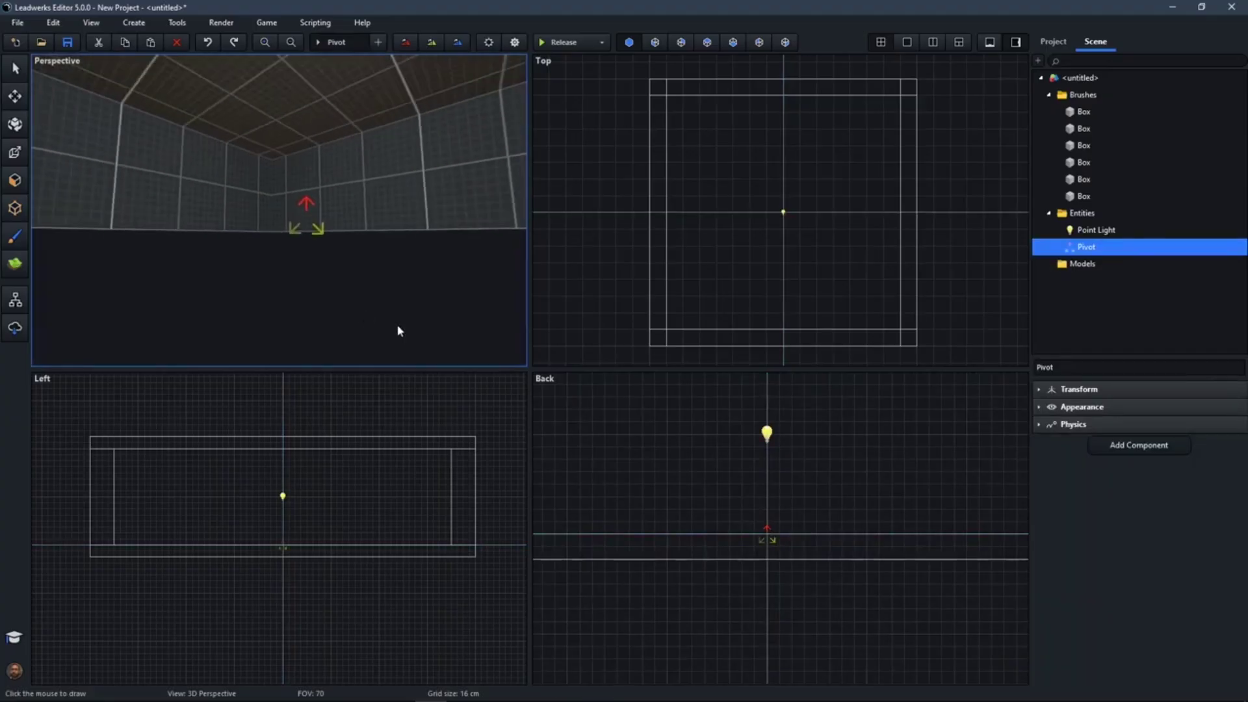
click(1139, 448)
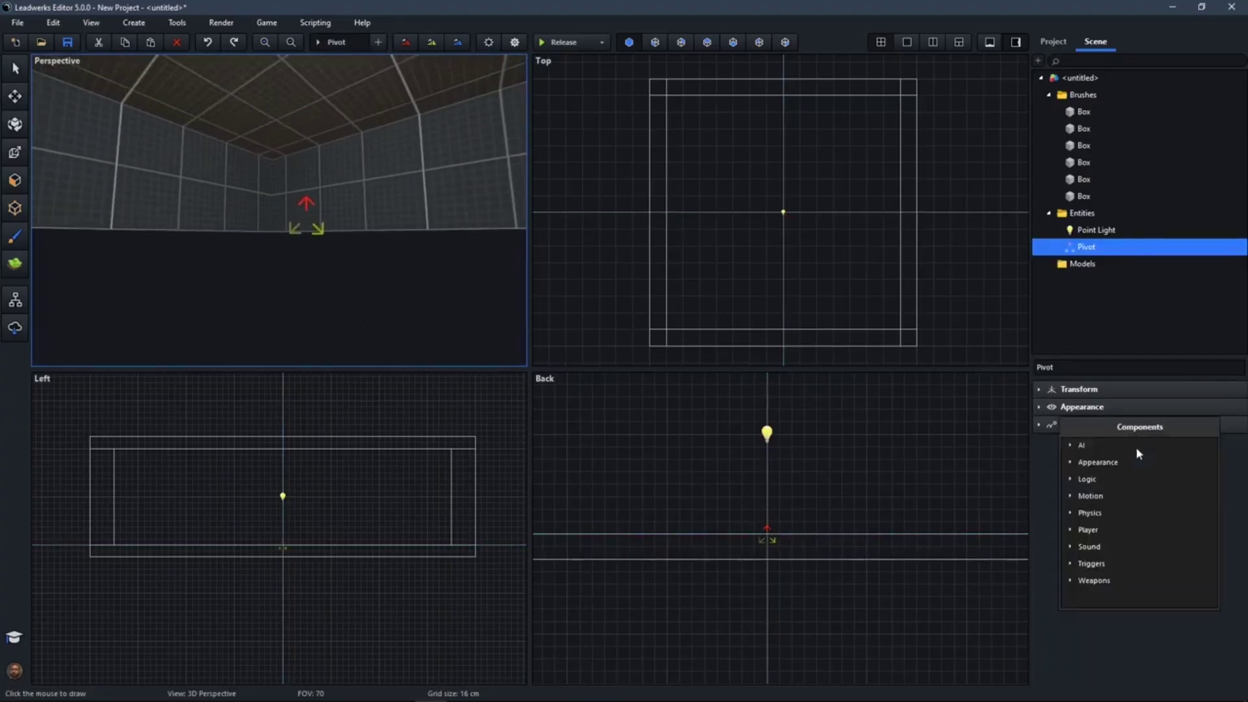
click(1103, 530)
click(1105, 564)
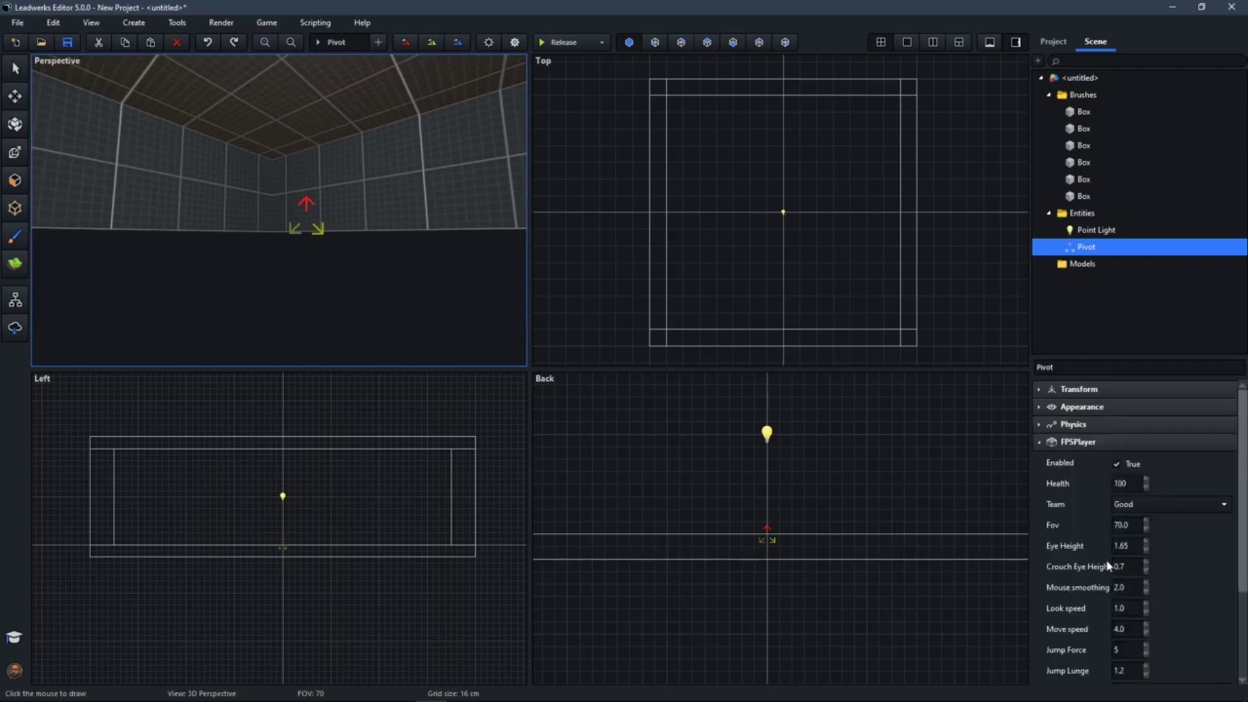
click(387, 307)
right_drag(402, 282, 418, 309)
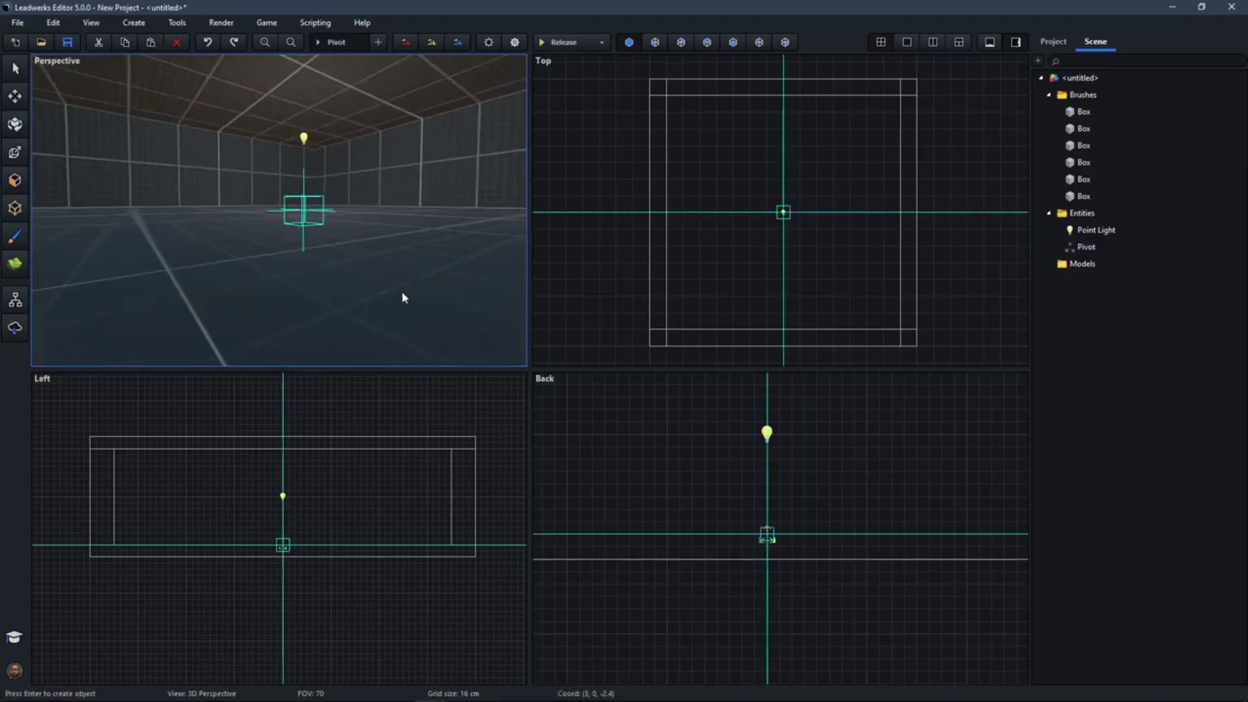
key(Escape)
right_drag(392, 270, 390, 261)
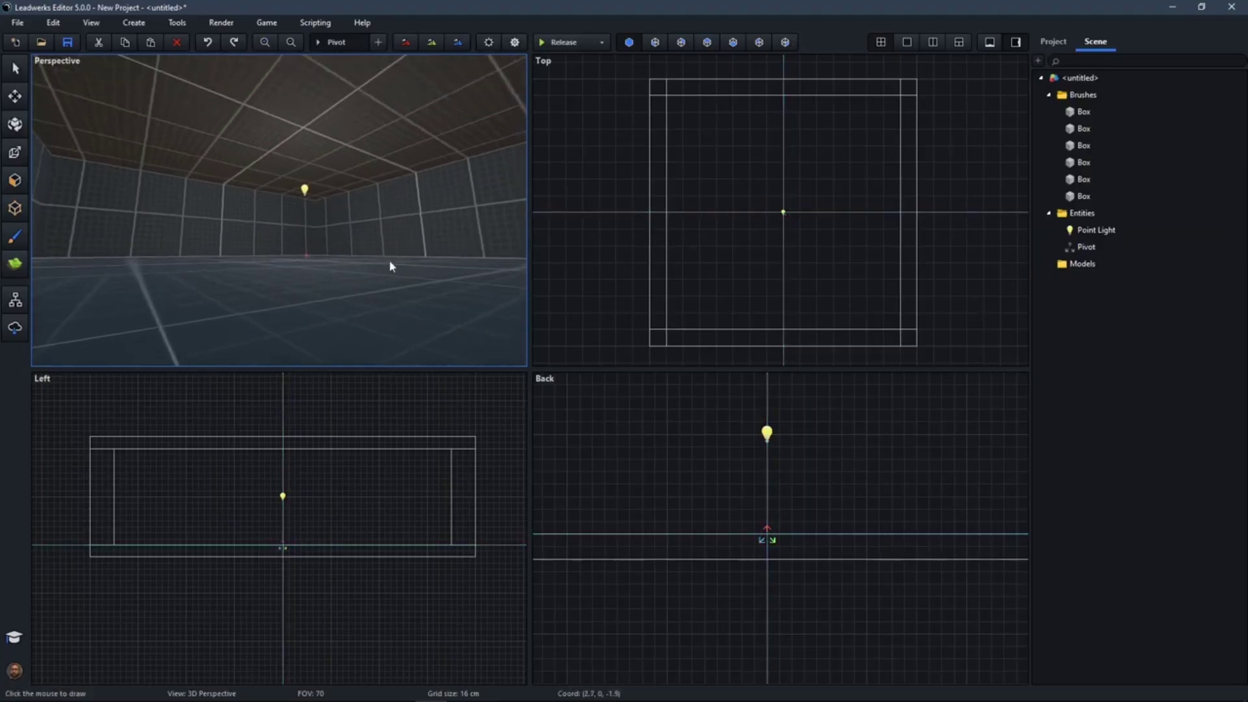
Clear the specular and diffuse reflection maps from the world's environment settings.
click(489, 43)
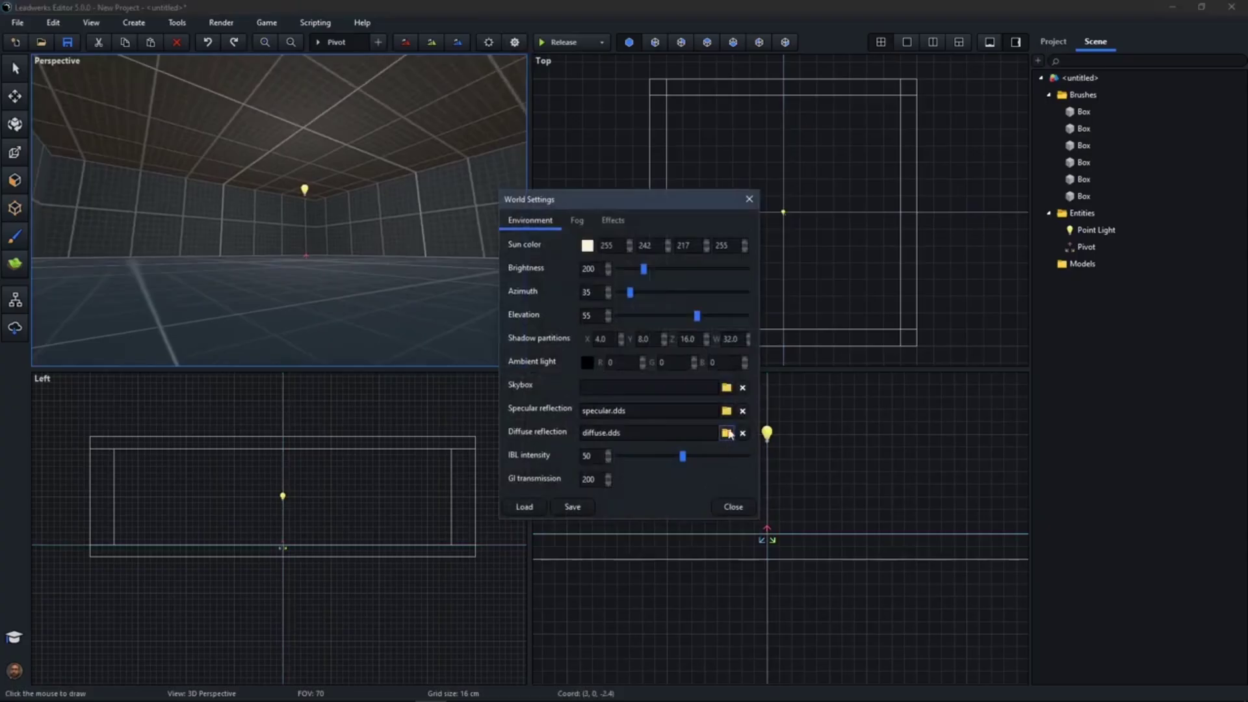
click(743, 411)
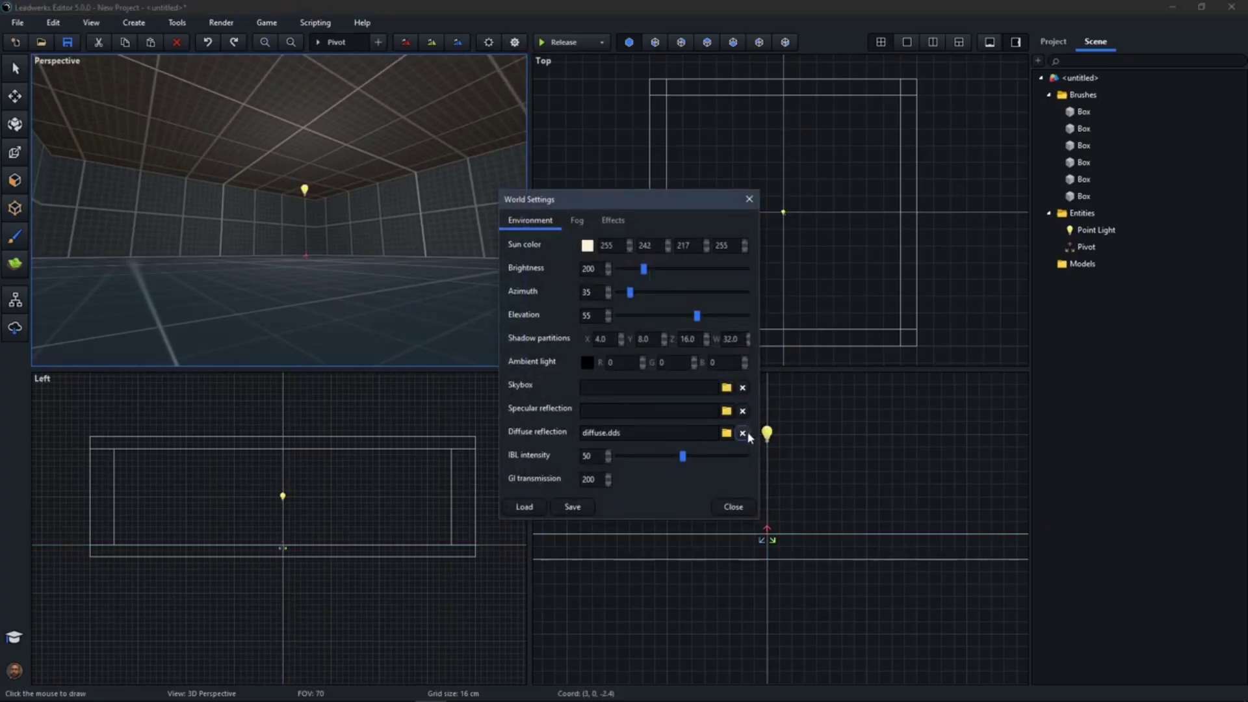
click(742, 433)
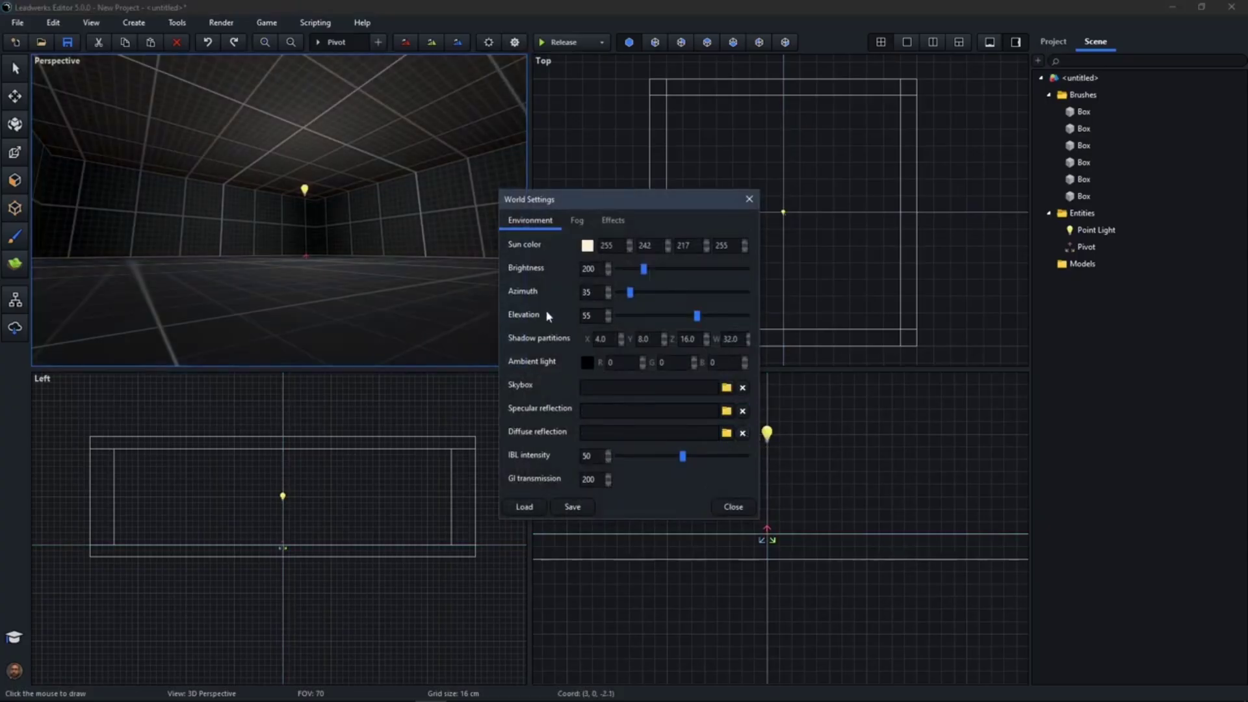
click(735, 515)
Run the game to test the player, saving the map as playertest, and quit the game.
mouse_move(340, 263)
right_down()
mouse_move(326, 239)
mouse_move(323, 269)
right_up()
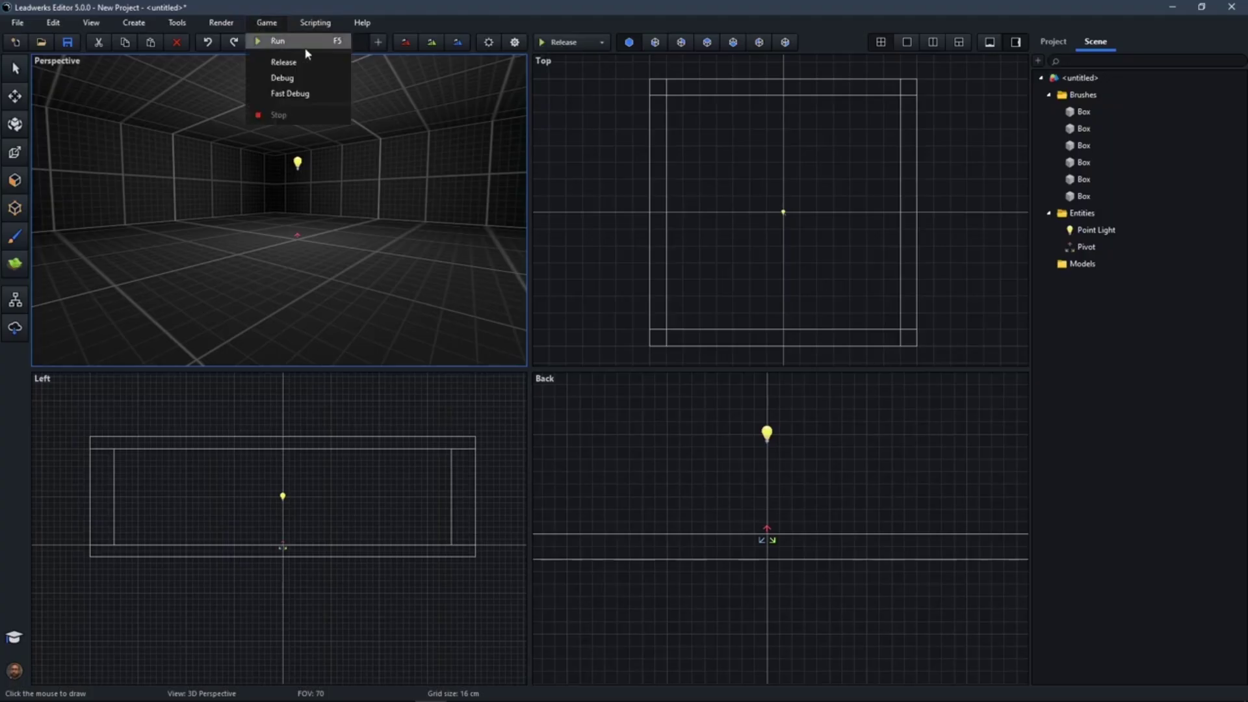
click(305, 46)
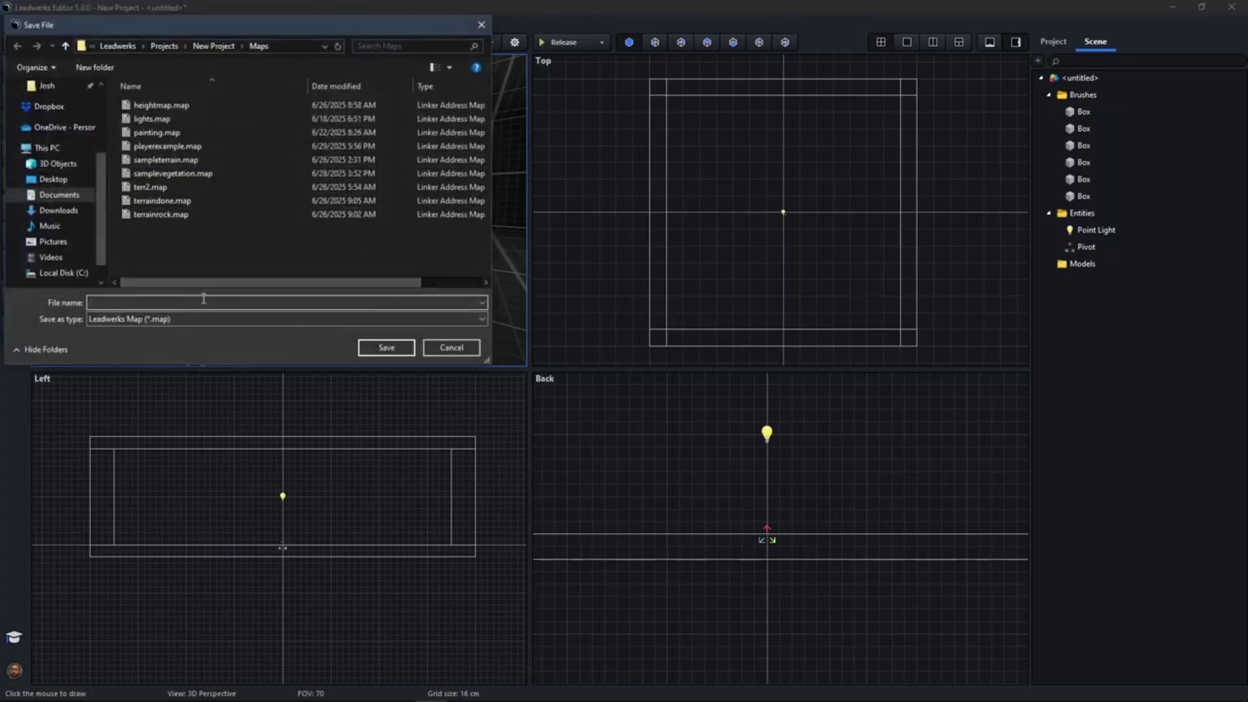
text(playertest)
click(387, 348)
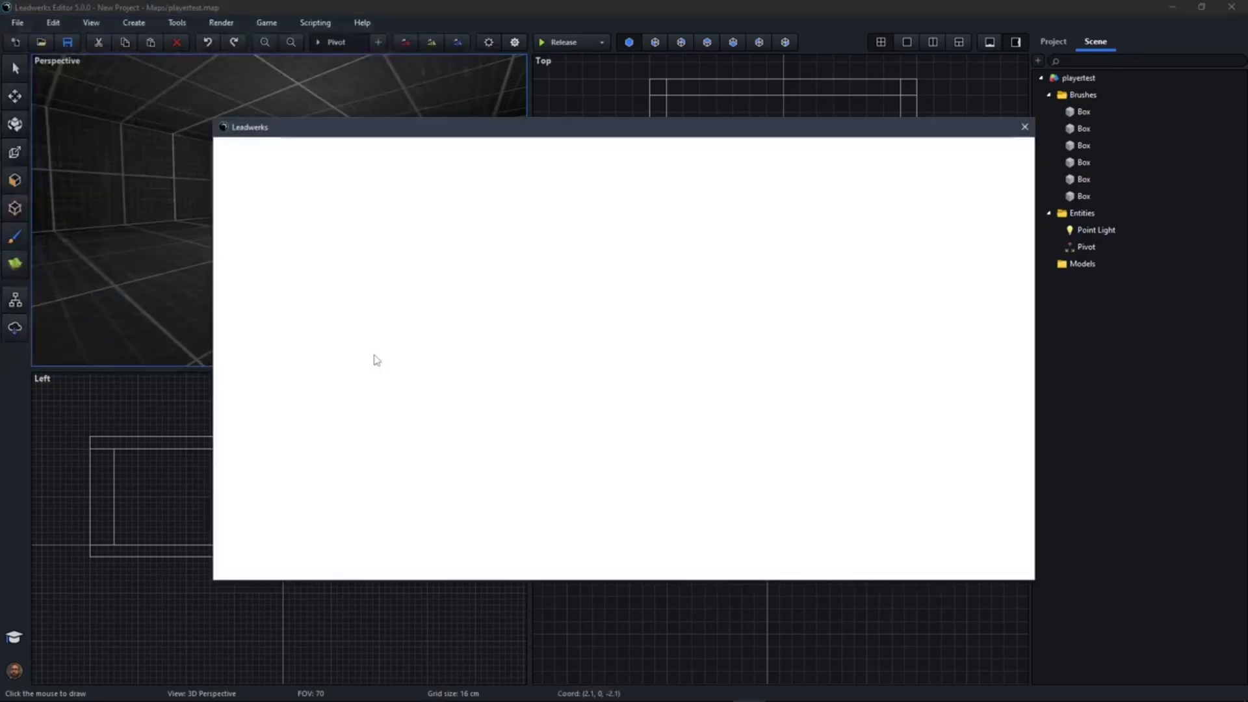
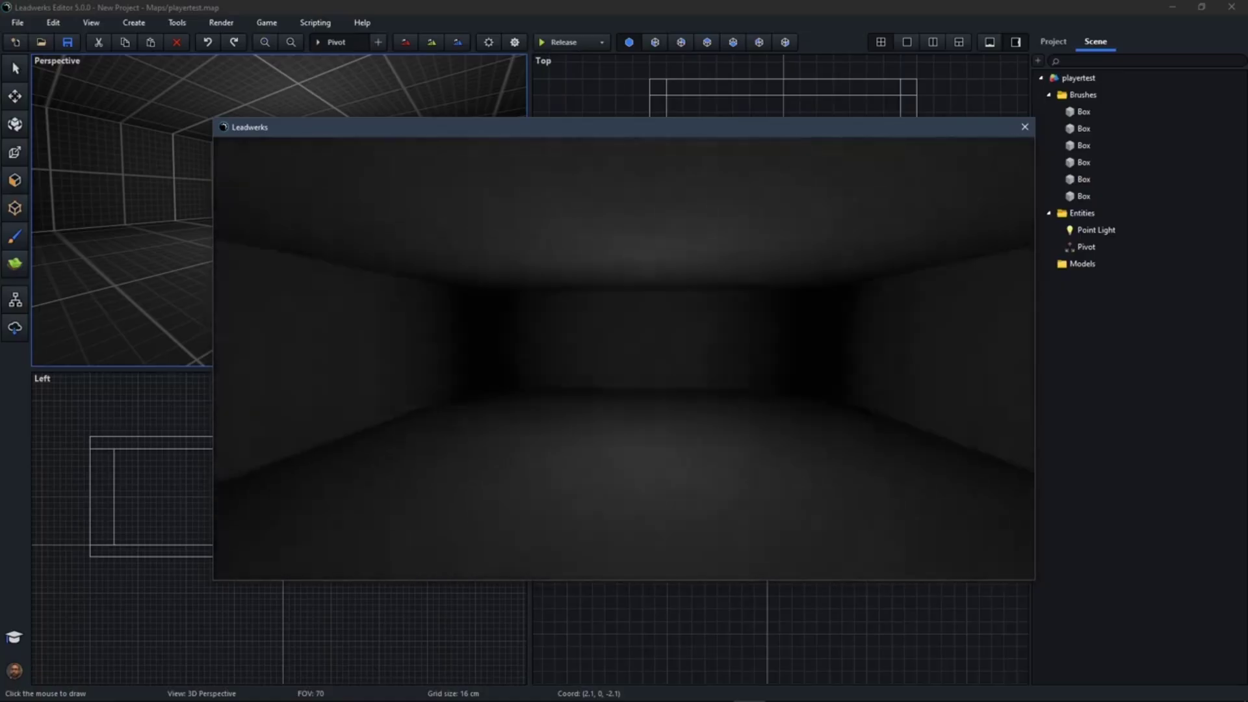
key(Escape)
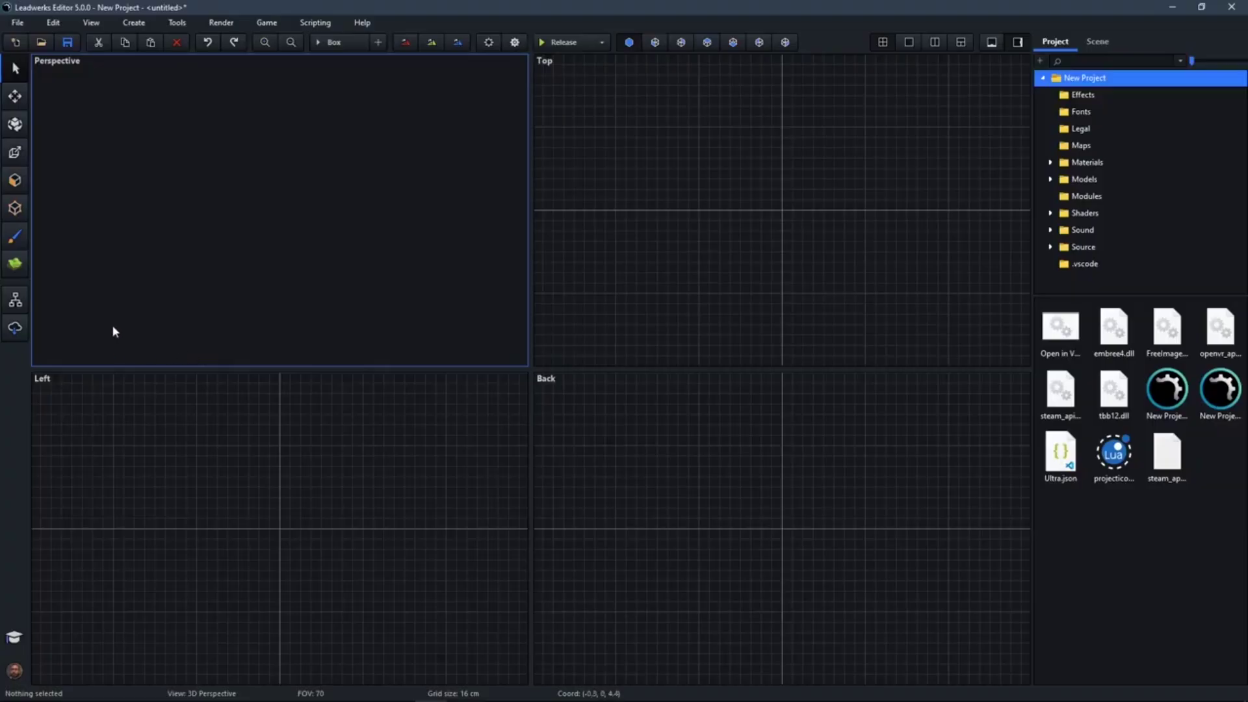
Get the Damaged Helmet from the props models of the online asset library into the project.
click(15, 328)
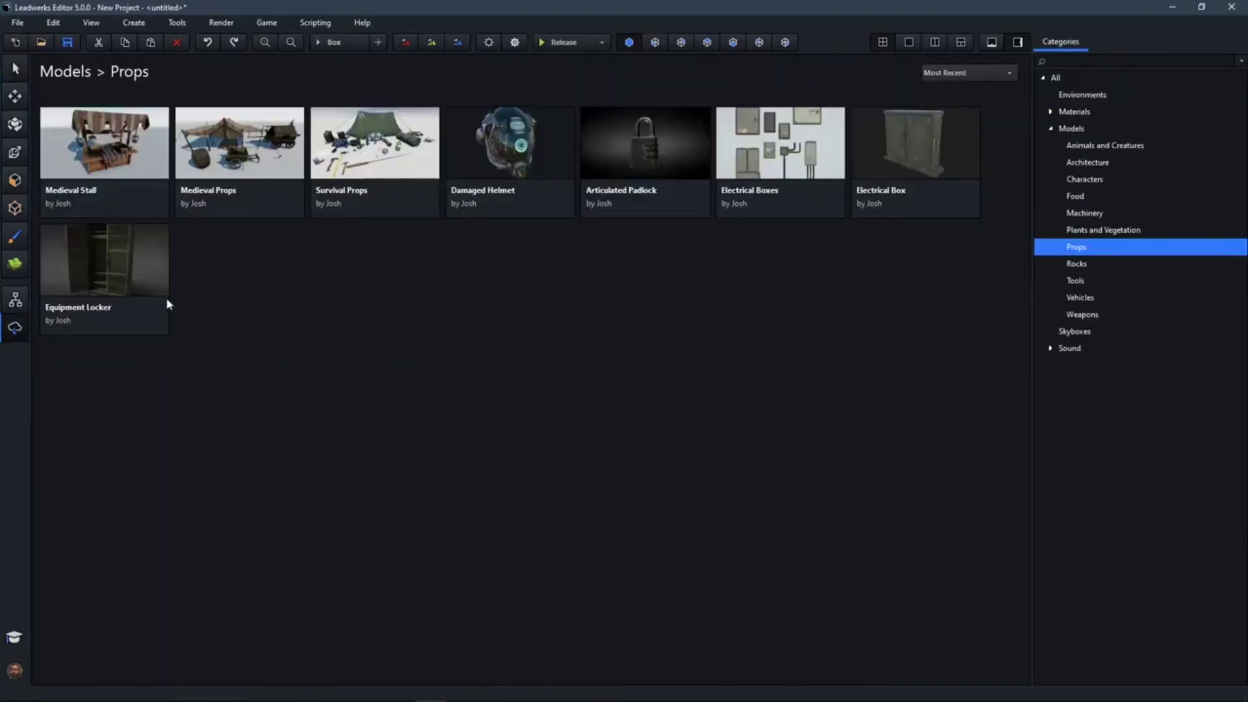
click(1058, 78)
click(1071, 130)
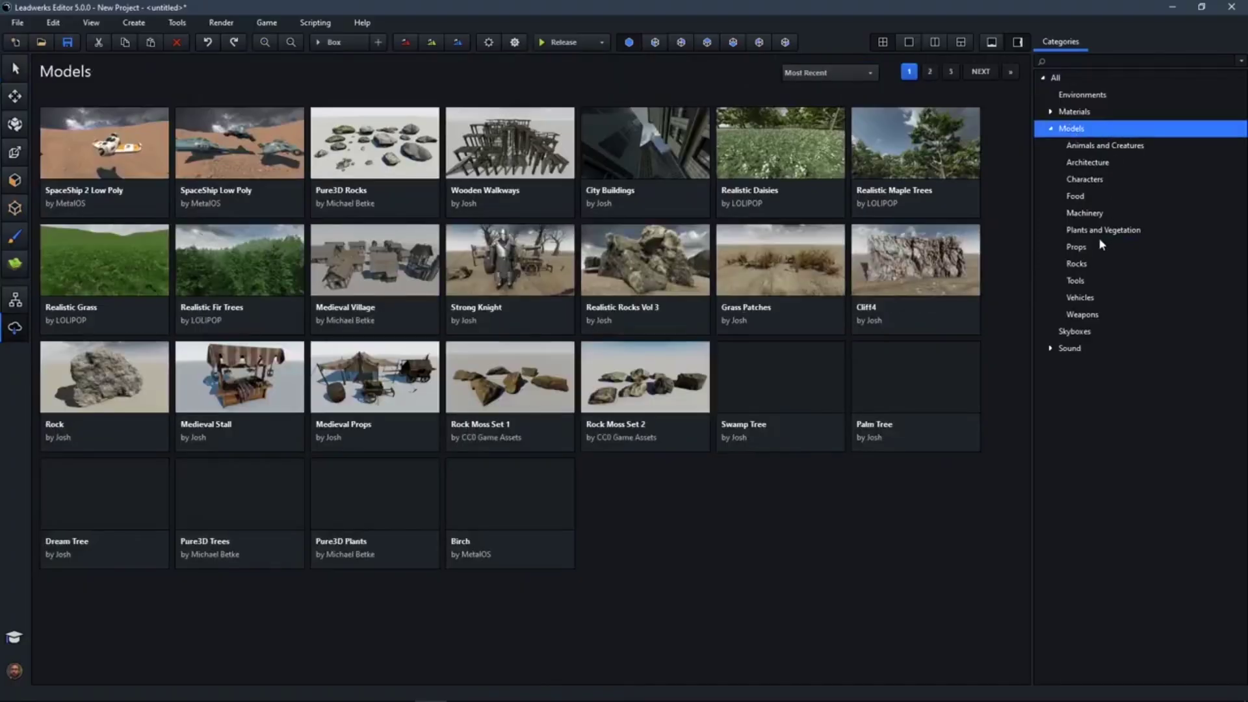
click(1080, 247)
click(493, 152)
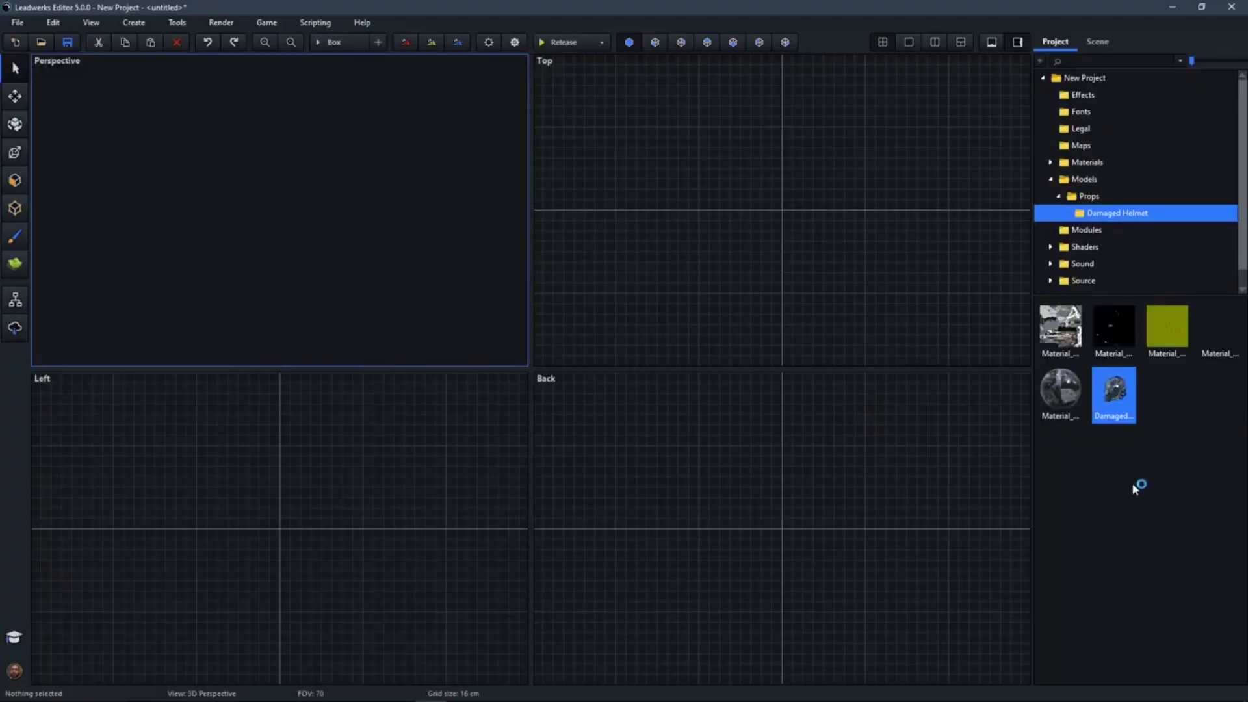
Preview the DamagedHelmet.mdl model from its side in the model editor, and close the preview.
double_click(1115, 393)
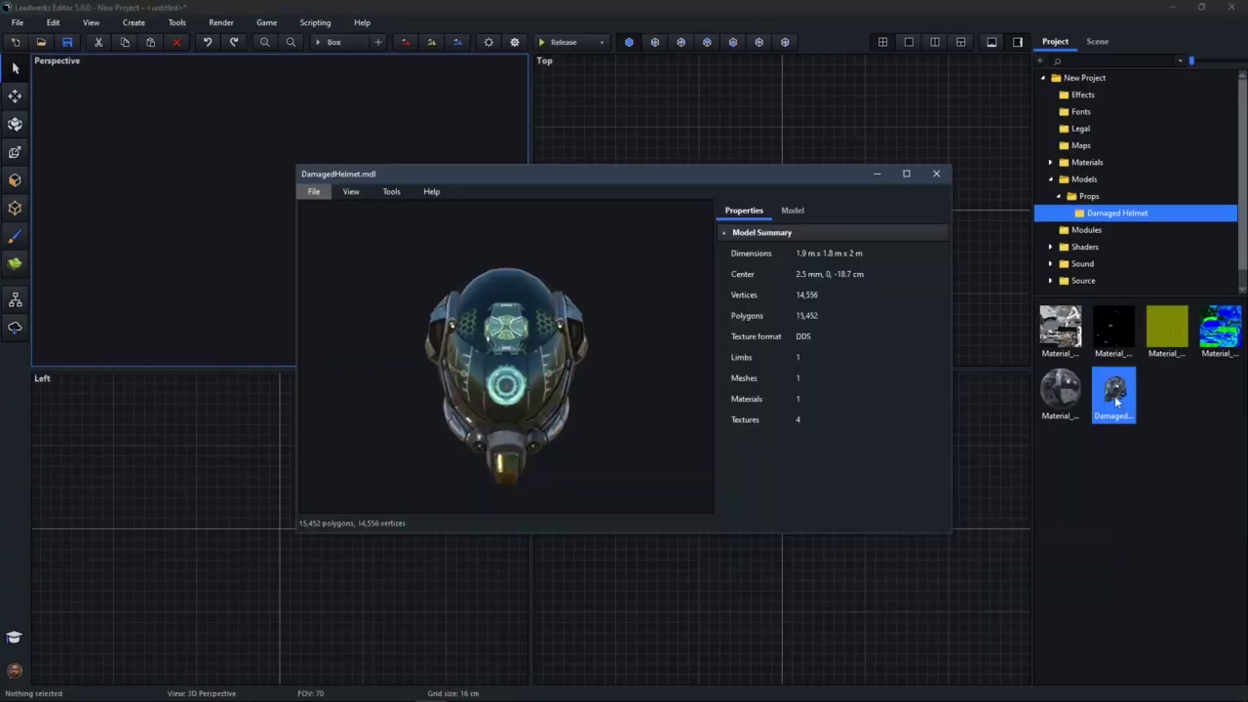
right_drag(557, 363, 471, 357)
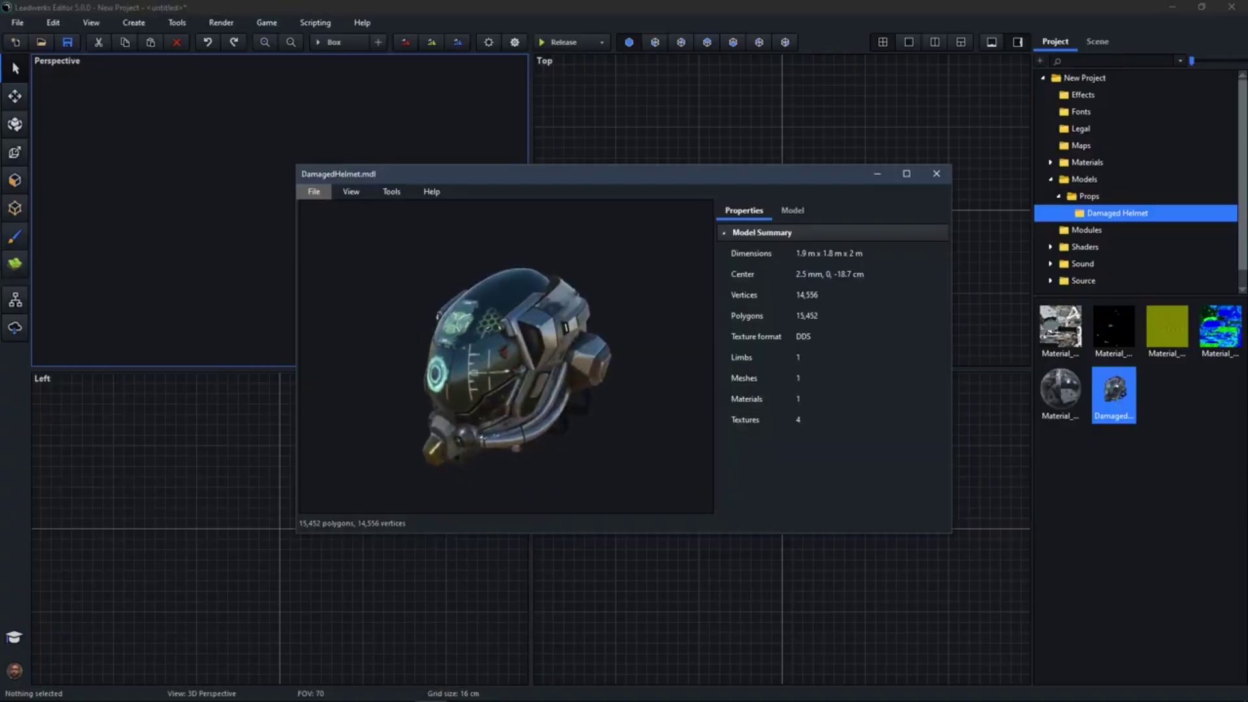
click(936, 173)
Place the damaged helmet model in the perspective view of the scene and deselect it.
drag(1116, 396, 267, 213)
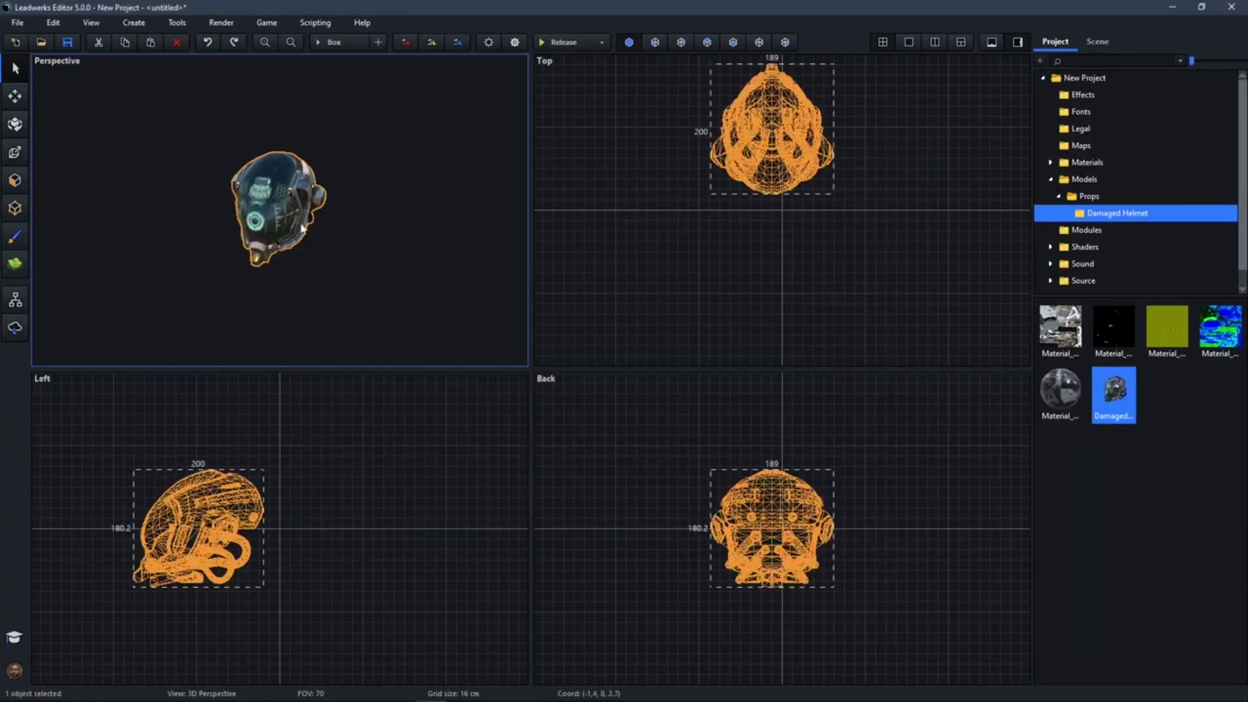
click(345, 280)
key(a)
right_drag(354, 271, 481, 273)
key(w)
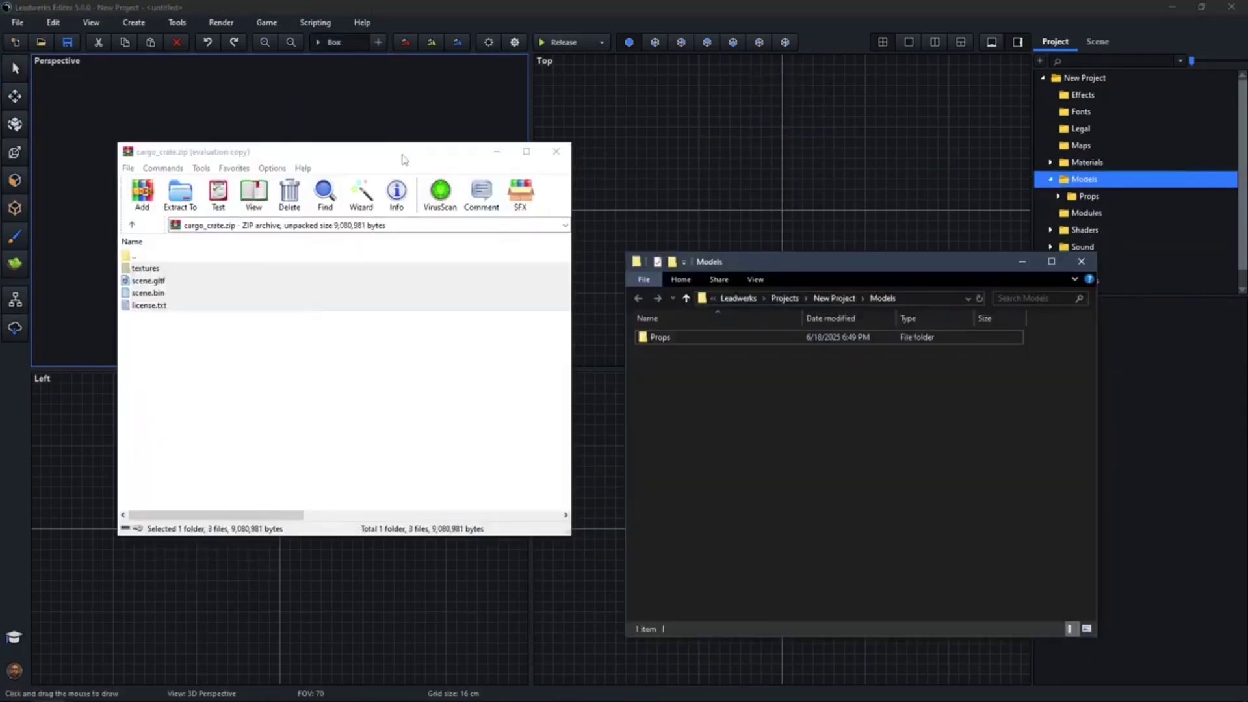
Extract all contents of cargo_crate.zip into the project's Models folder and return to the editor.
click(403, 159)
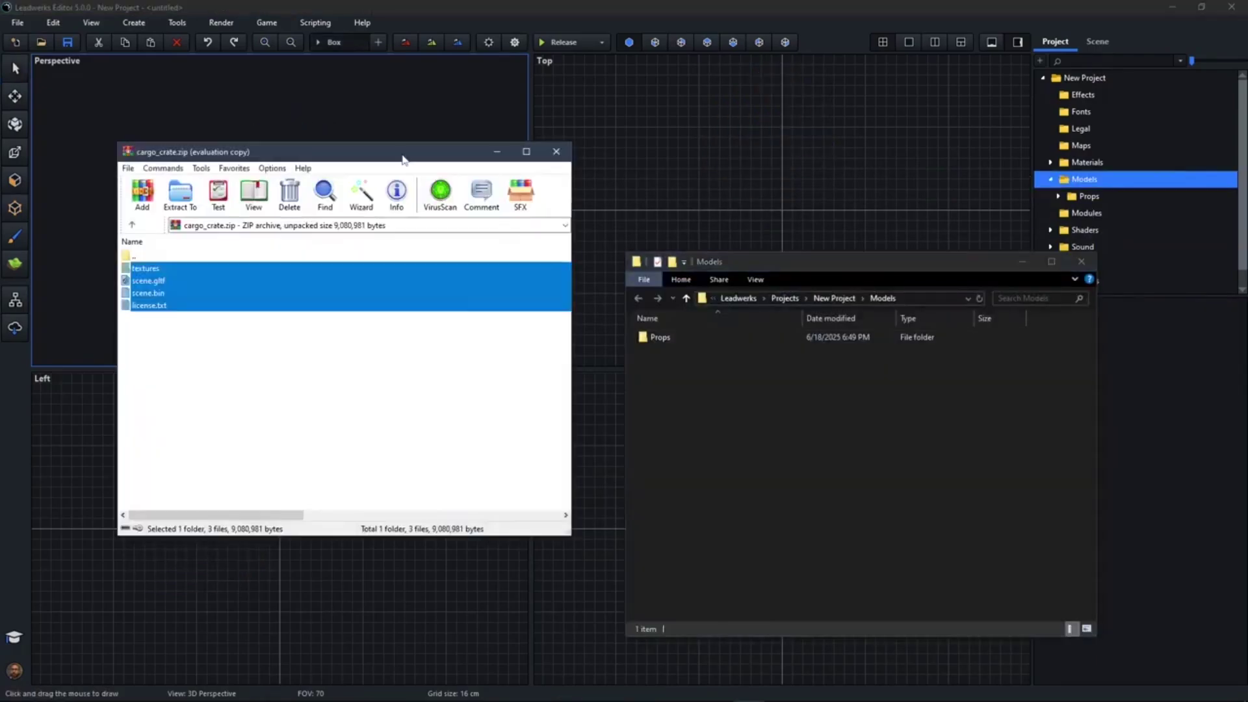
click(317, 391)
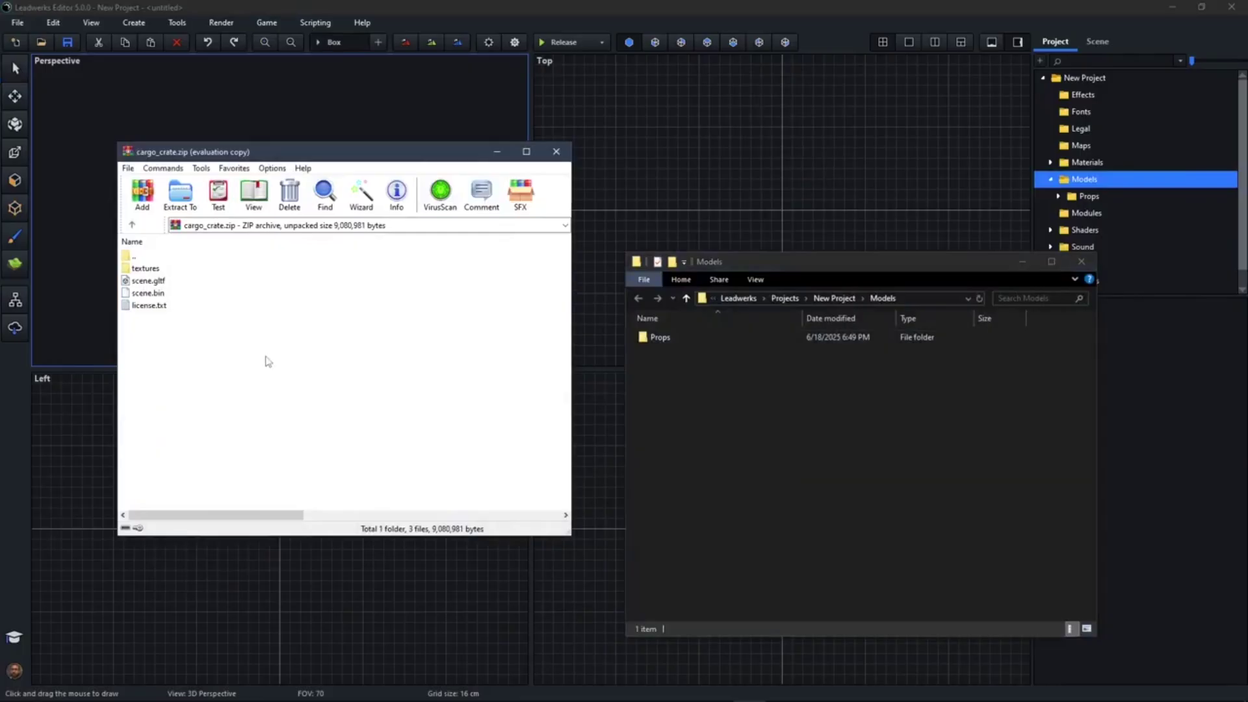
drag(184, 343, 151, 269)
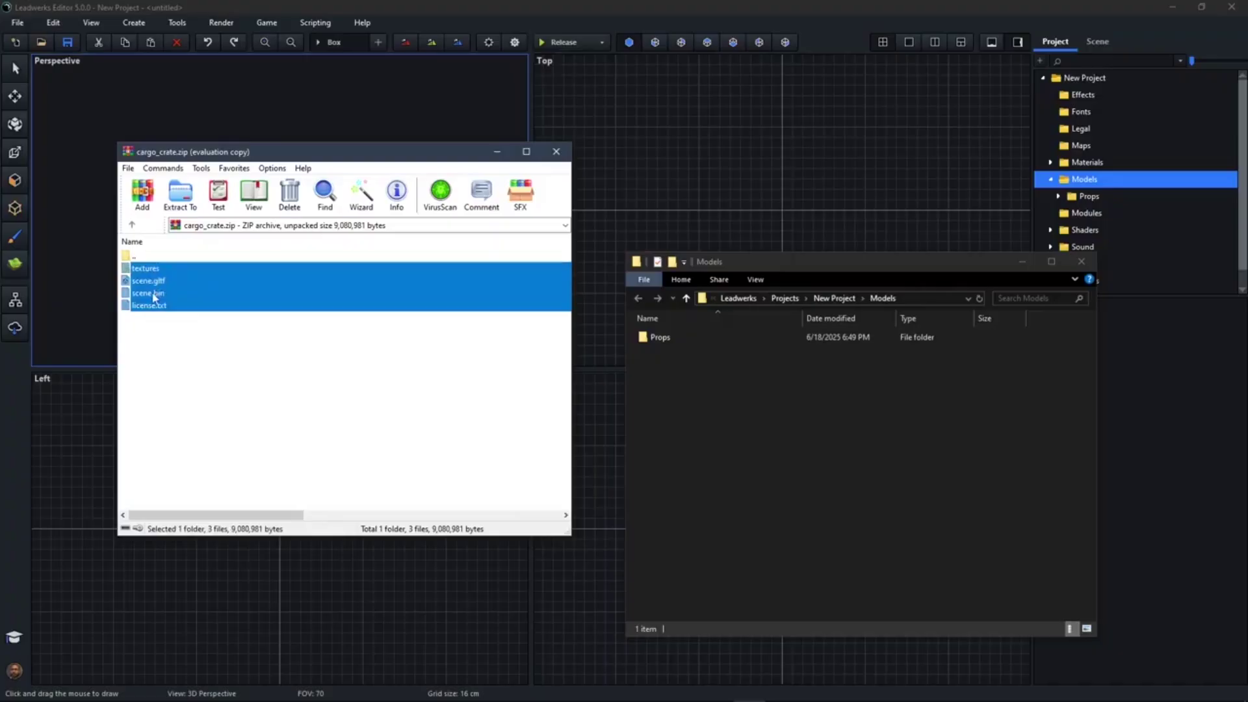
drag(154, 298, 720, 469)
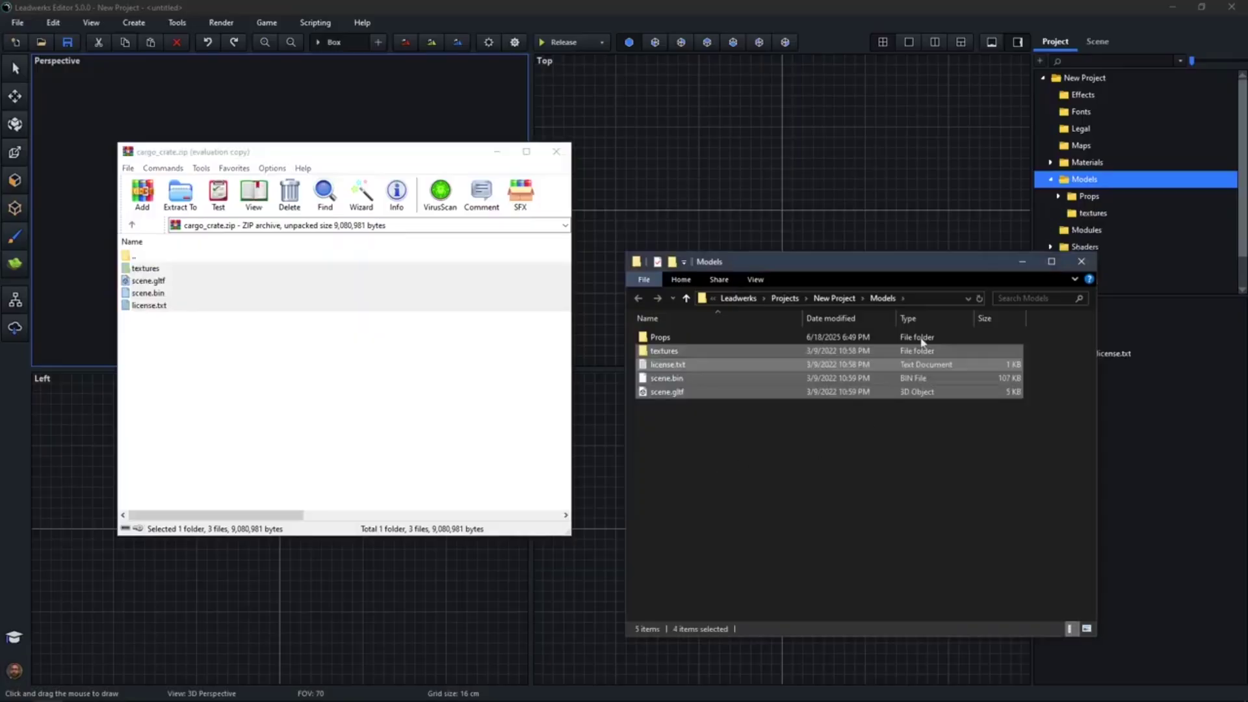
click(903, 5)
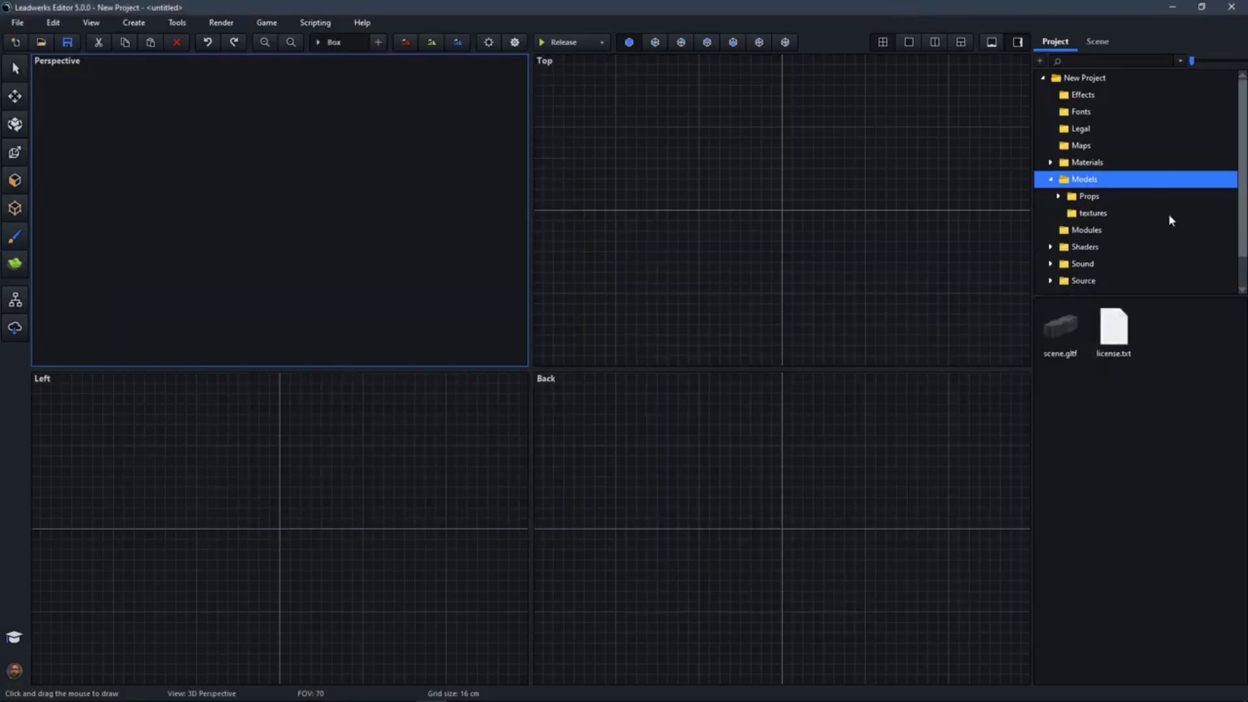
Open the scene.gltf crate model, inspect it, and convert its textures to DDS.
mouse_move(1067, 329)
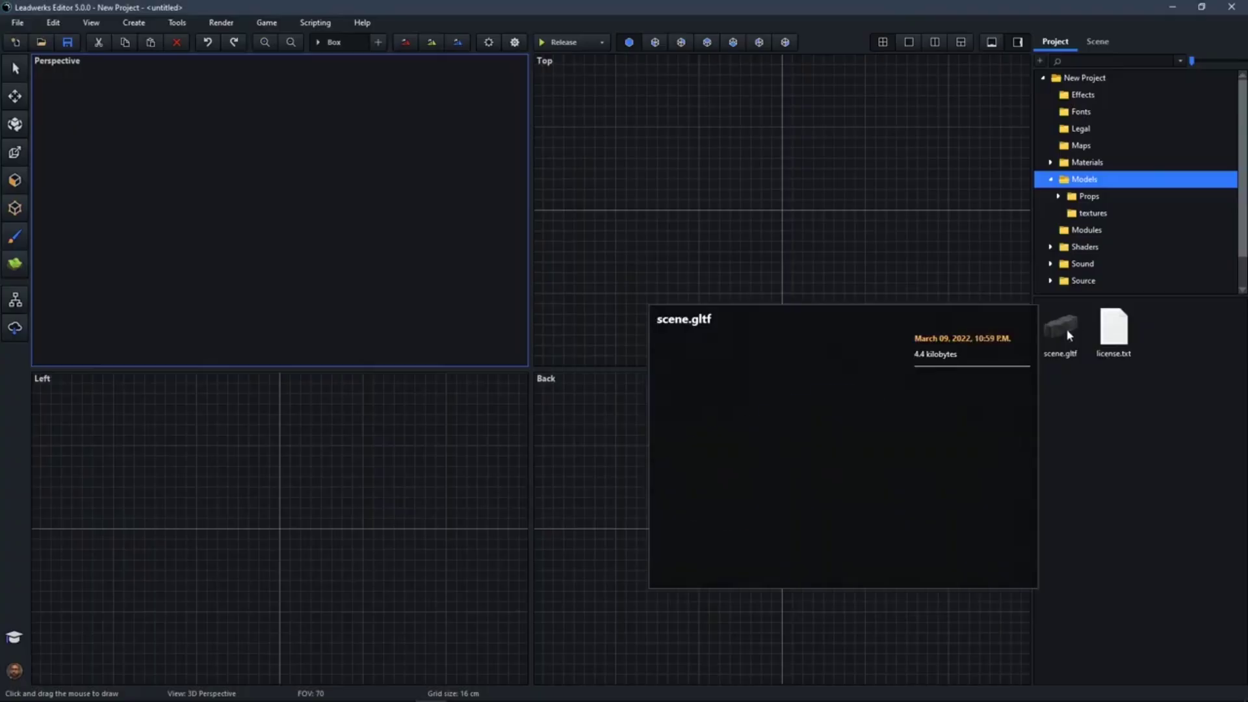
click(1069, 336)
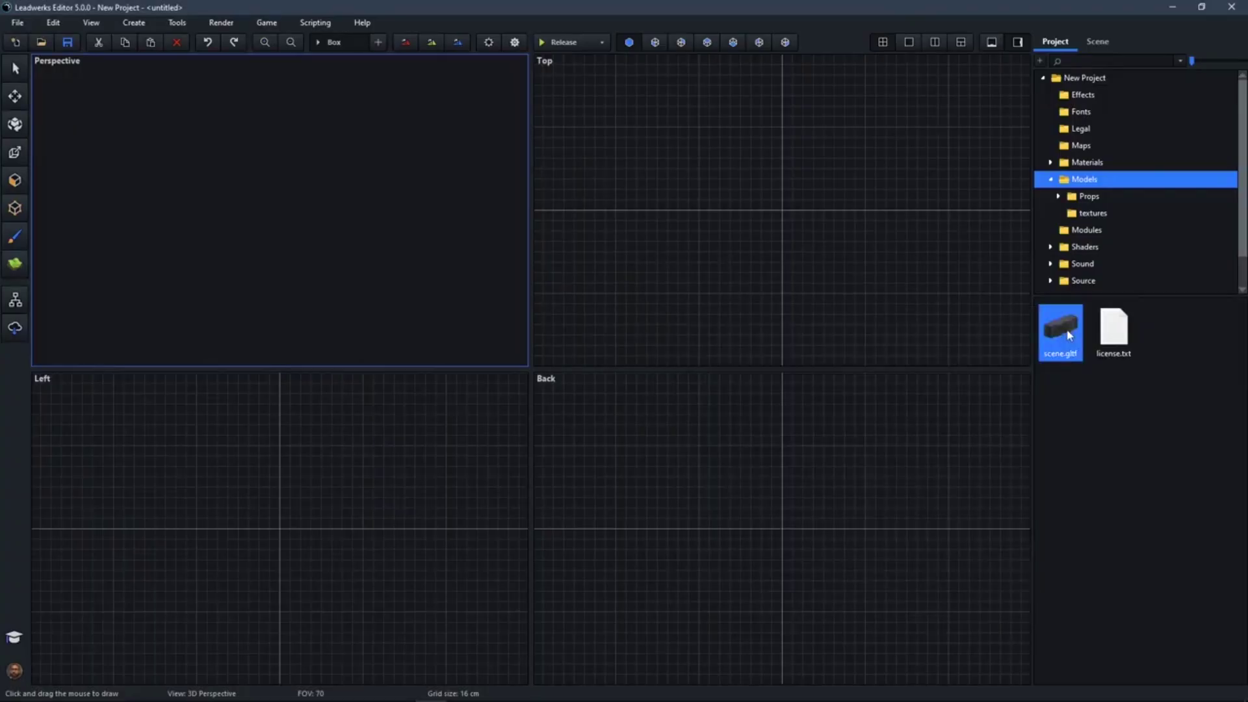
double_click(1070, 335)
right_drag(580, 379, 548, 406)
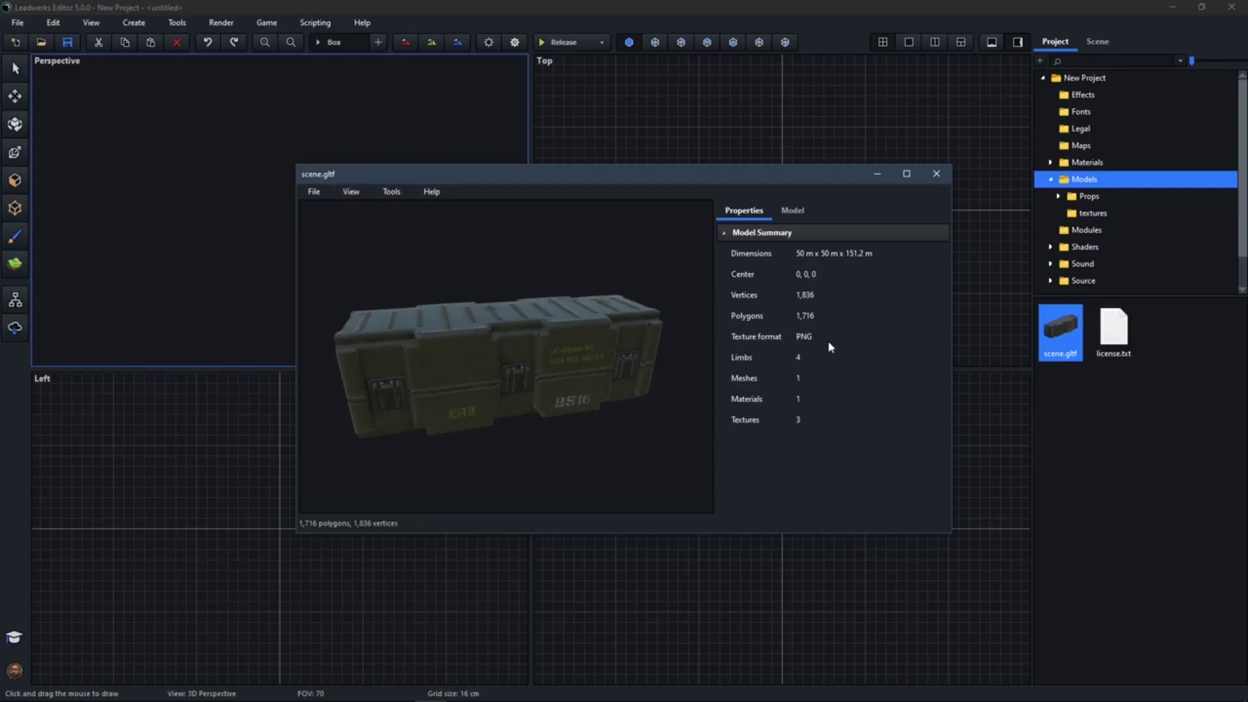
right_drag(572, 387, 552, 317)
click(391, 195)
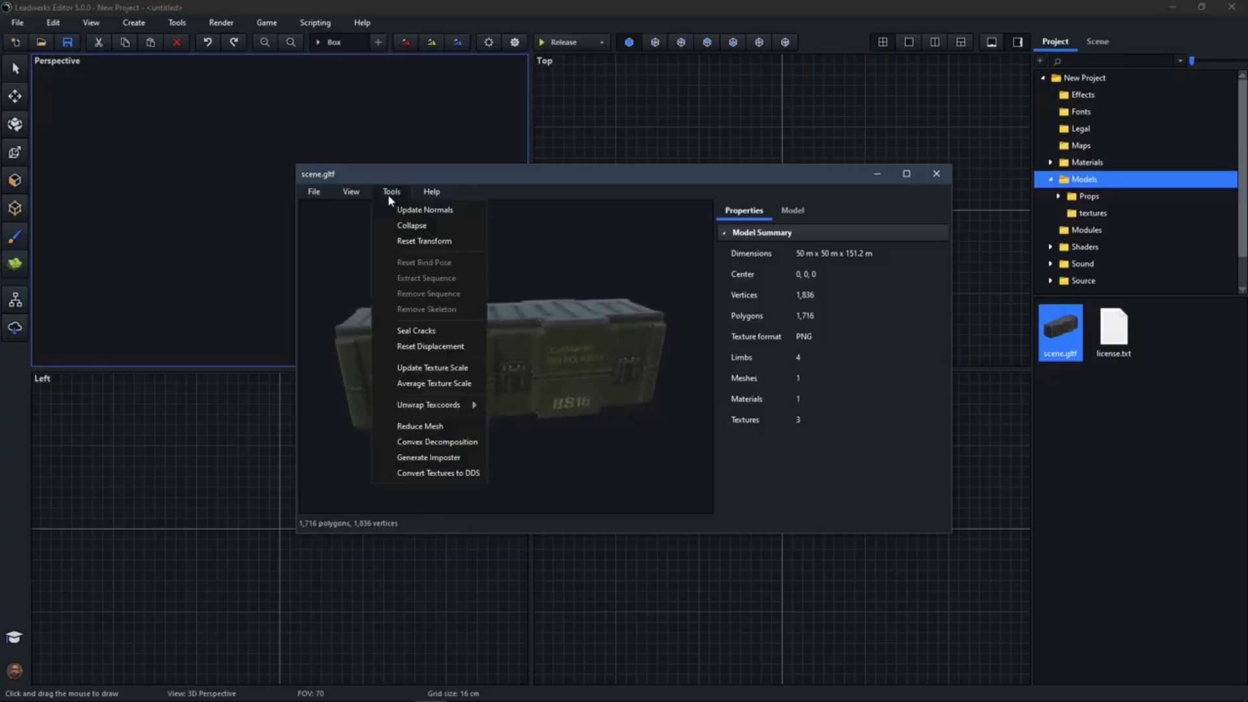
click(440, 474)
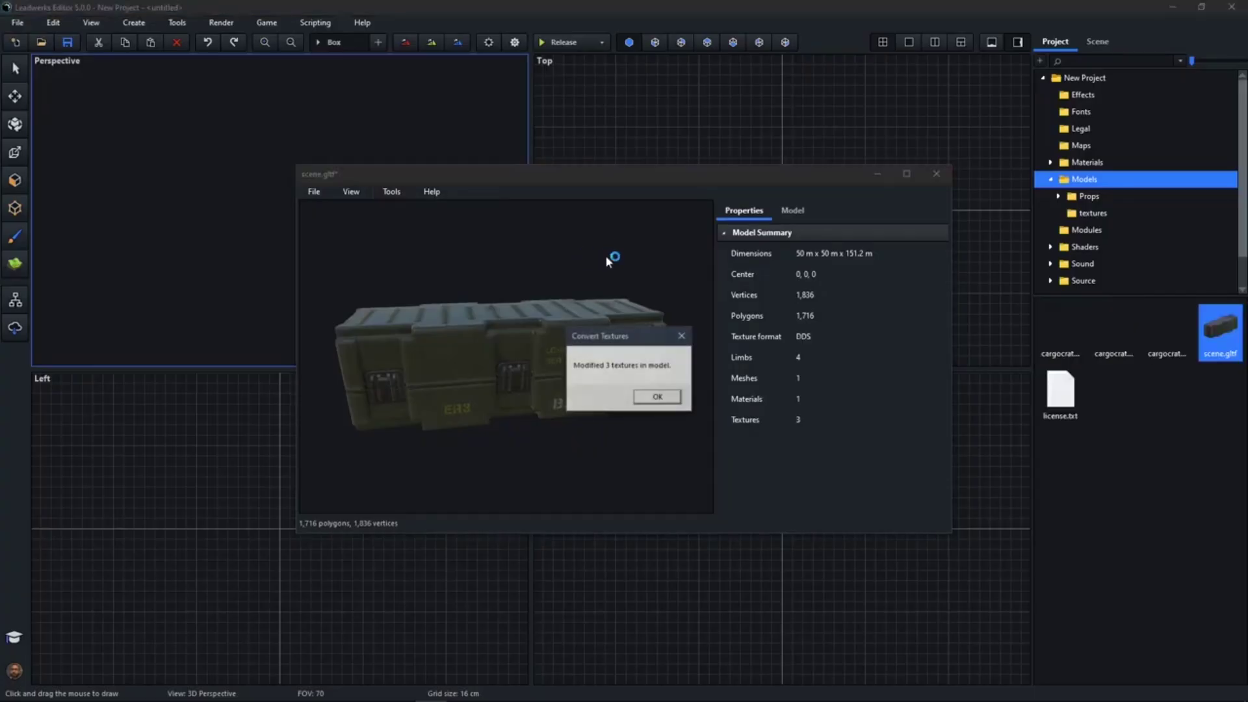
Save the converted crate as a Leadwerks Model (*.mdl) named scene in the Models folder, and close the scene.gltf window.
click(658, 398)
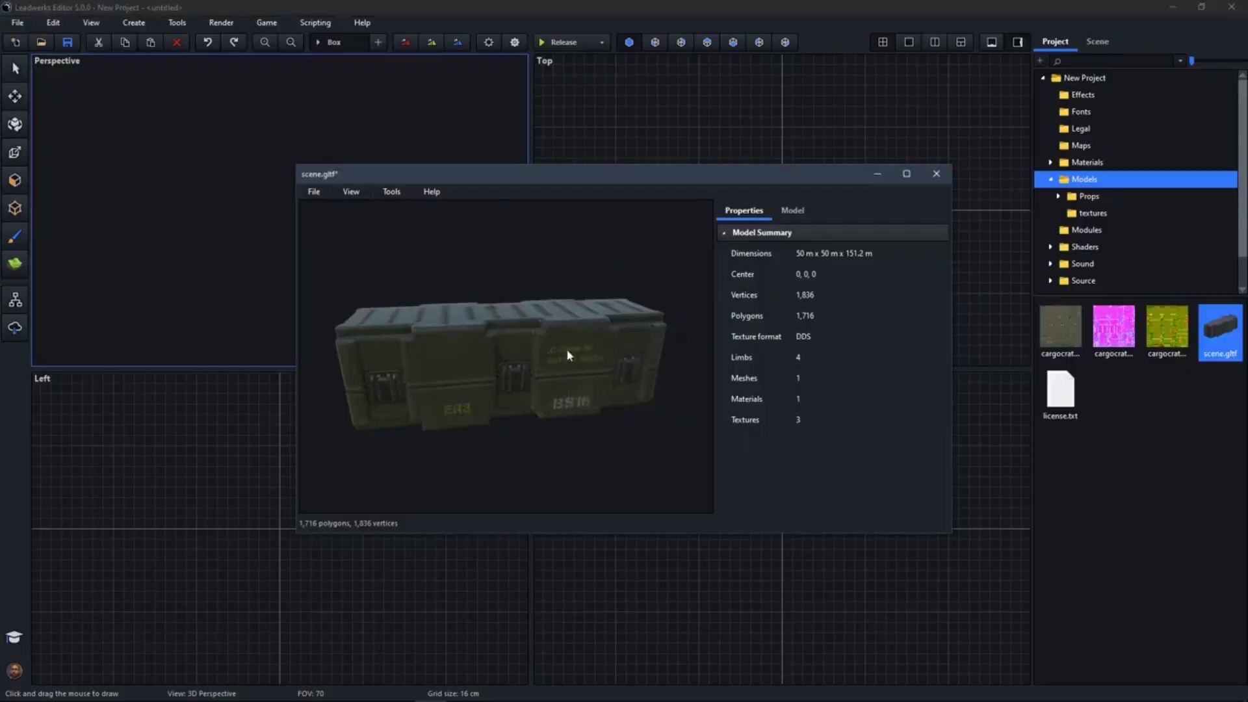
click(314, 193)
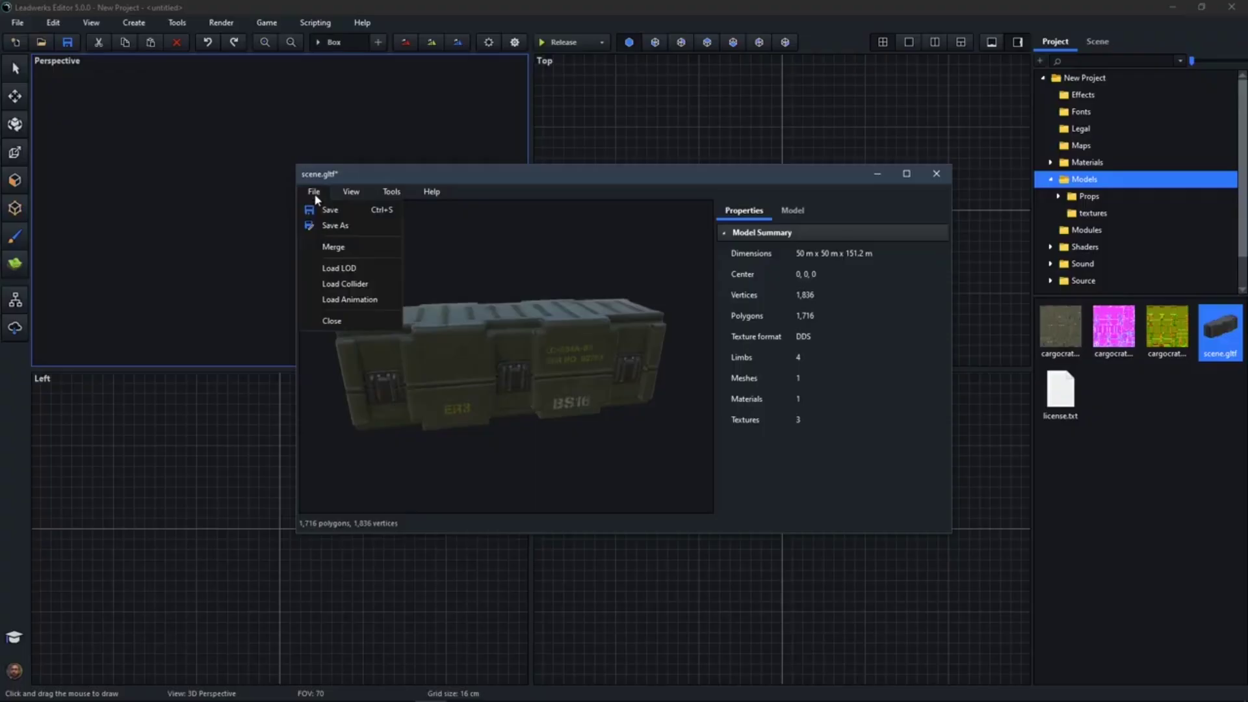
click(335, 226)
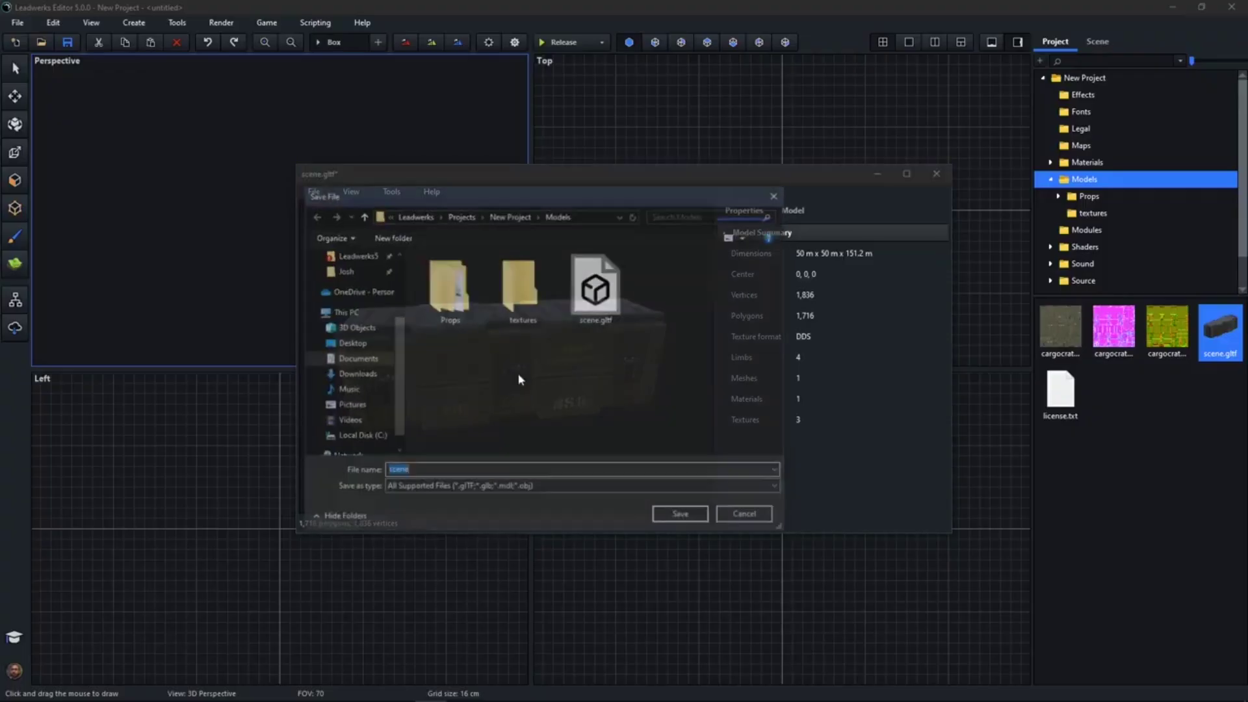
click(502, 489)
click(482, 521)
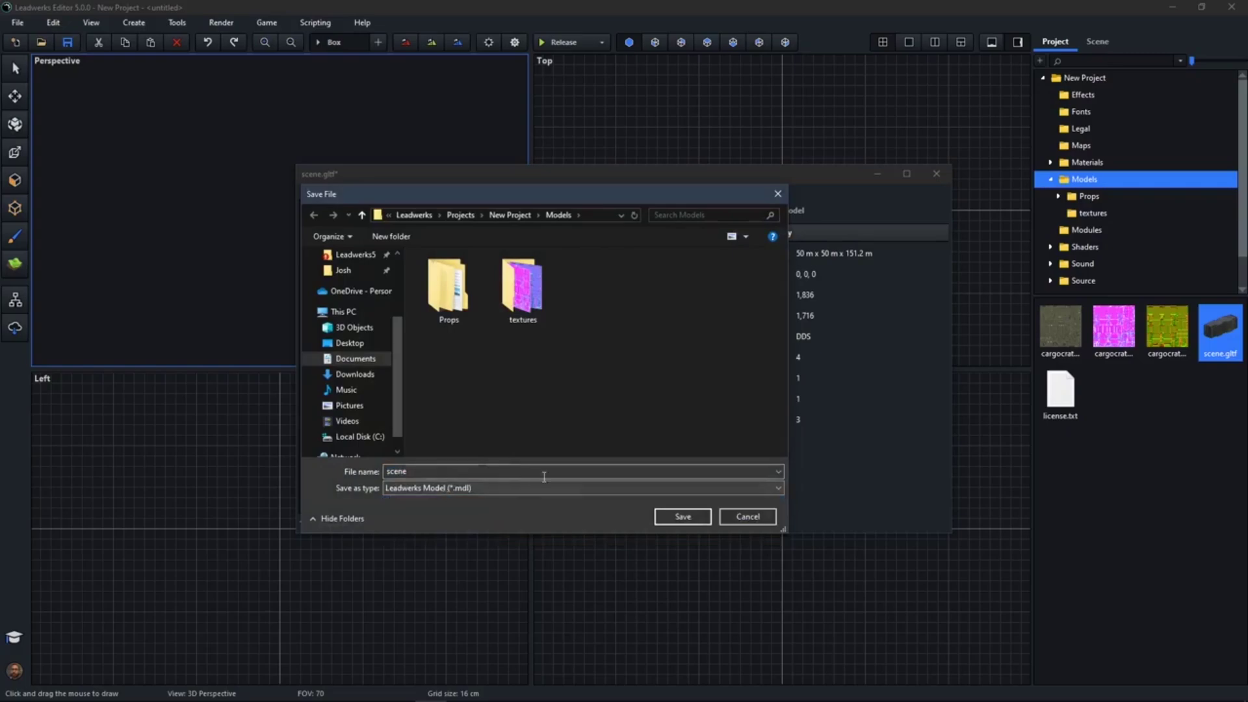
click(686, 518)
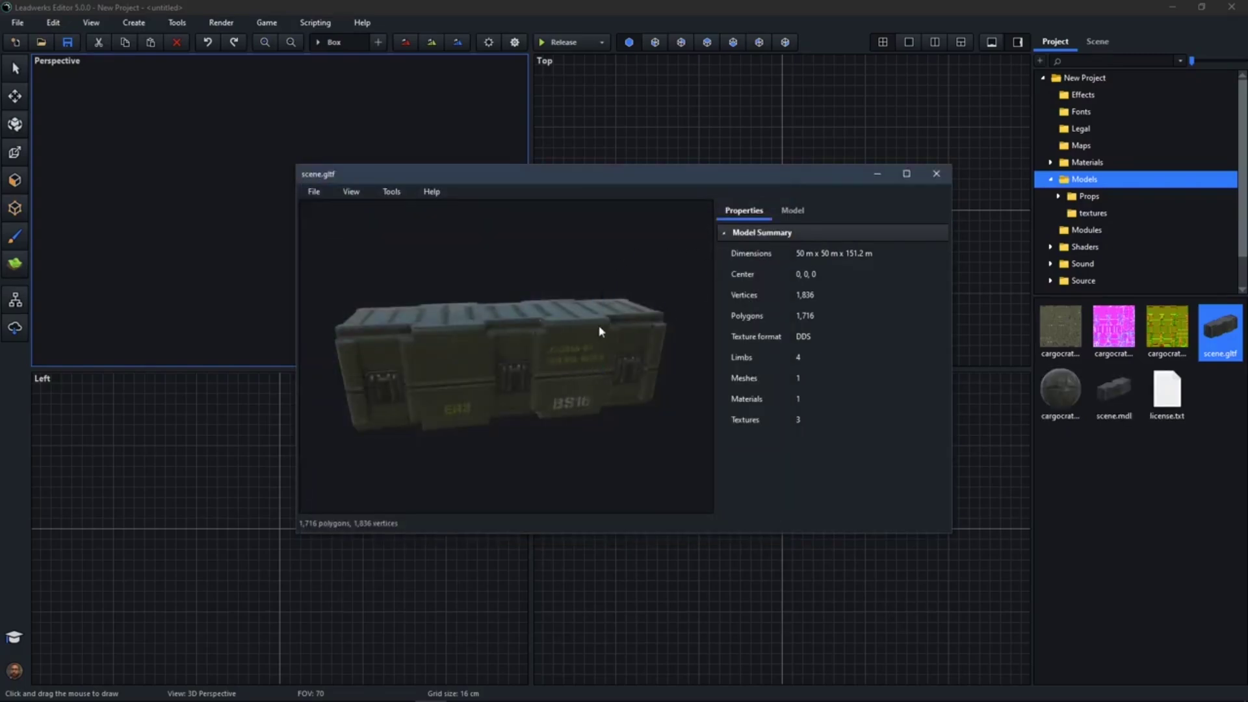
click(937, 173)
Open scene.mdl, examine the crate from several angles, and close the model window.
double_click(1113, 394)
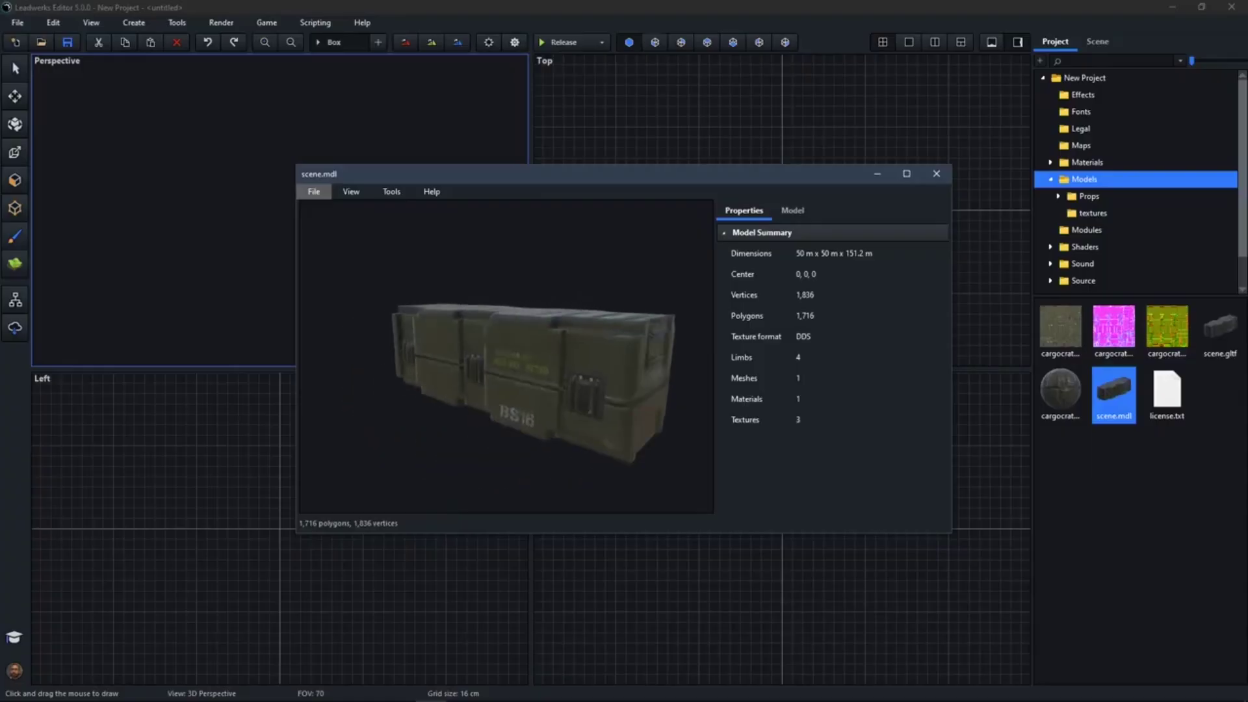
drag(707, 319, 704, 345)
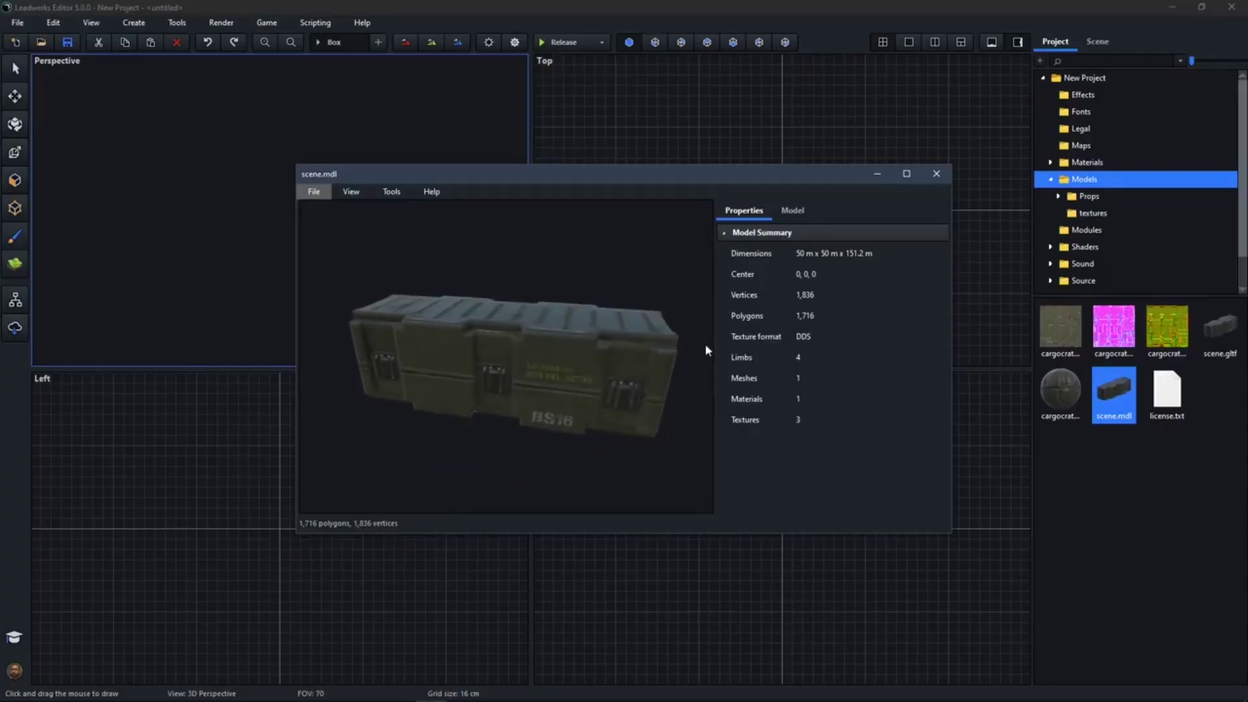
drag(544, 350, 575, 356)
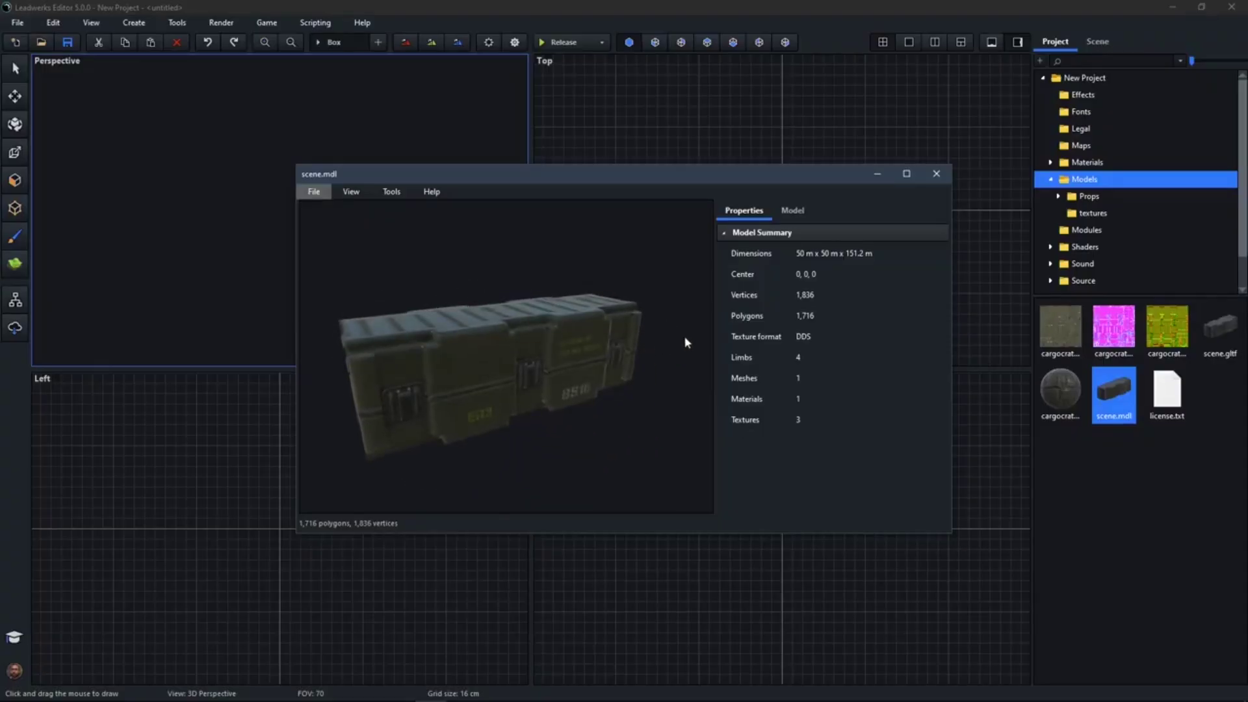
click(937, 174)
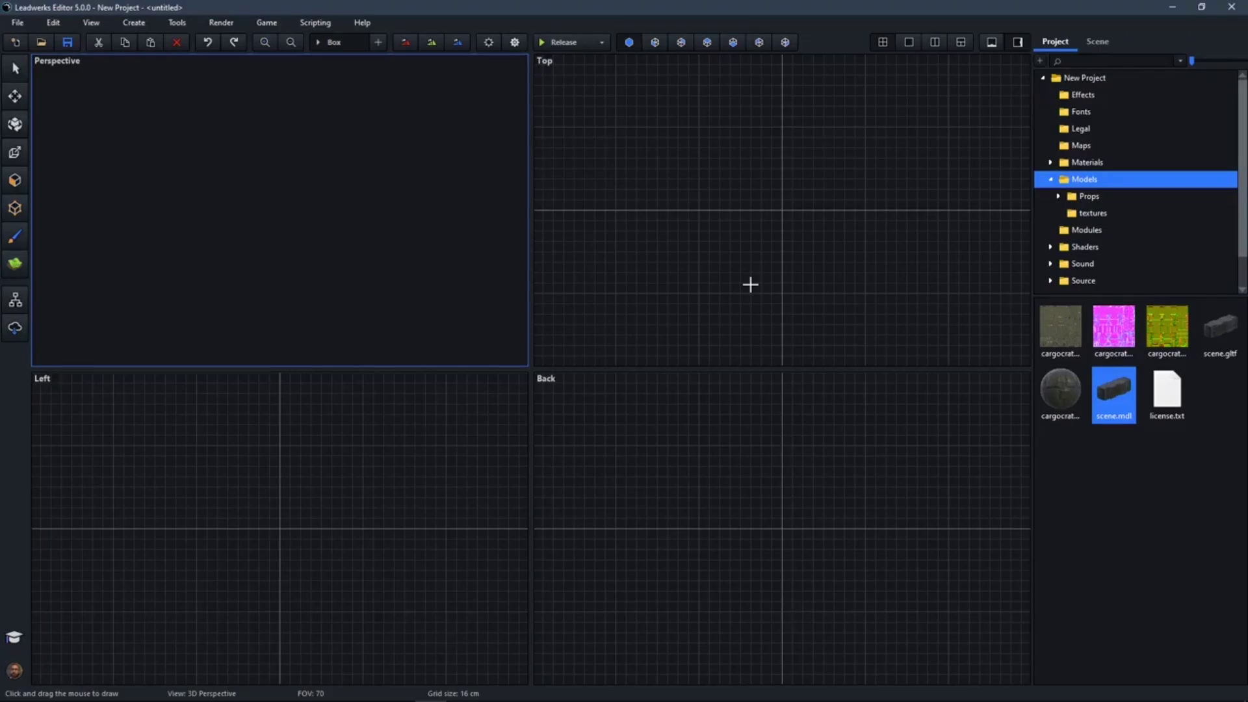
Open scene.mdl in a maximized model window and use Reduce Mesh to add an LOD with a 1131-polygon target.
double_click(1115, 390)
right_drag(628, 328, 569, 340)
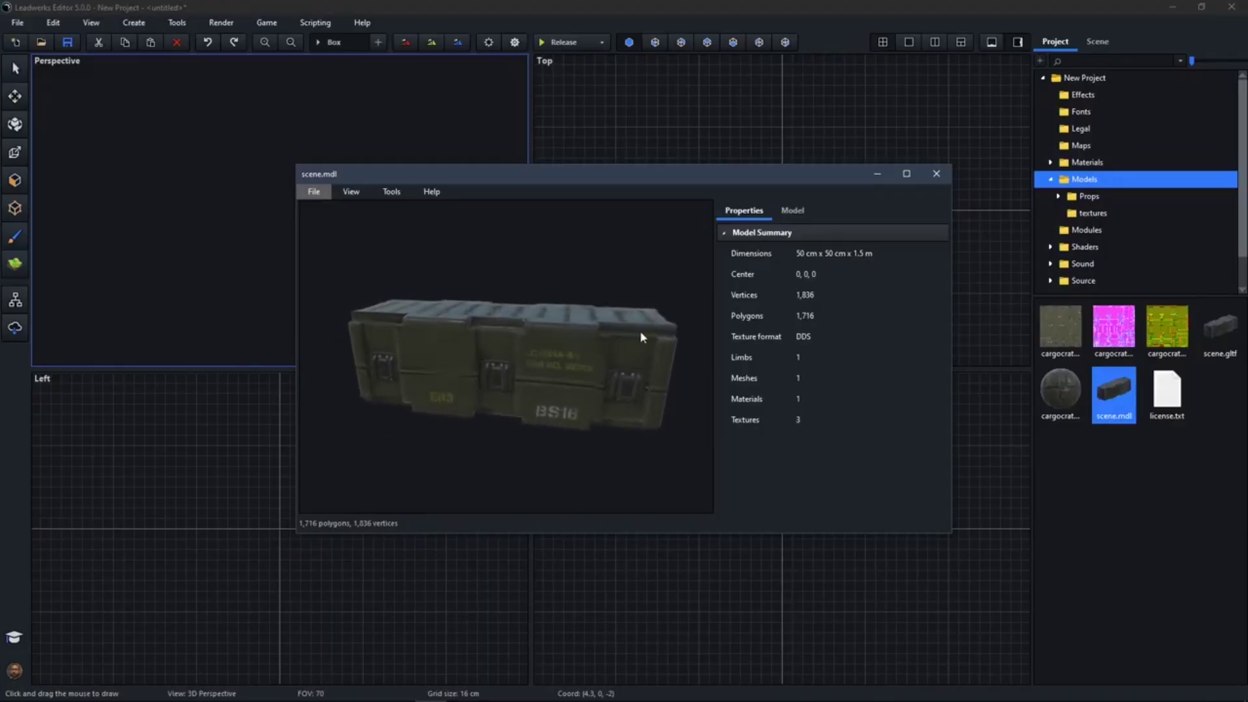
click(907, 174)
right_drag(677, 265, 594, 266)
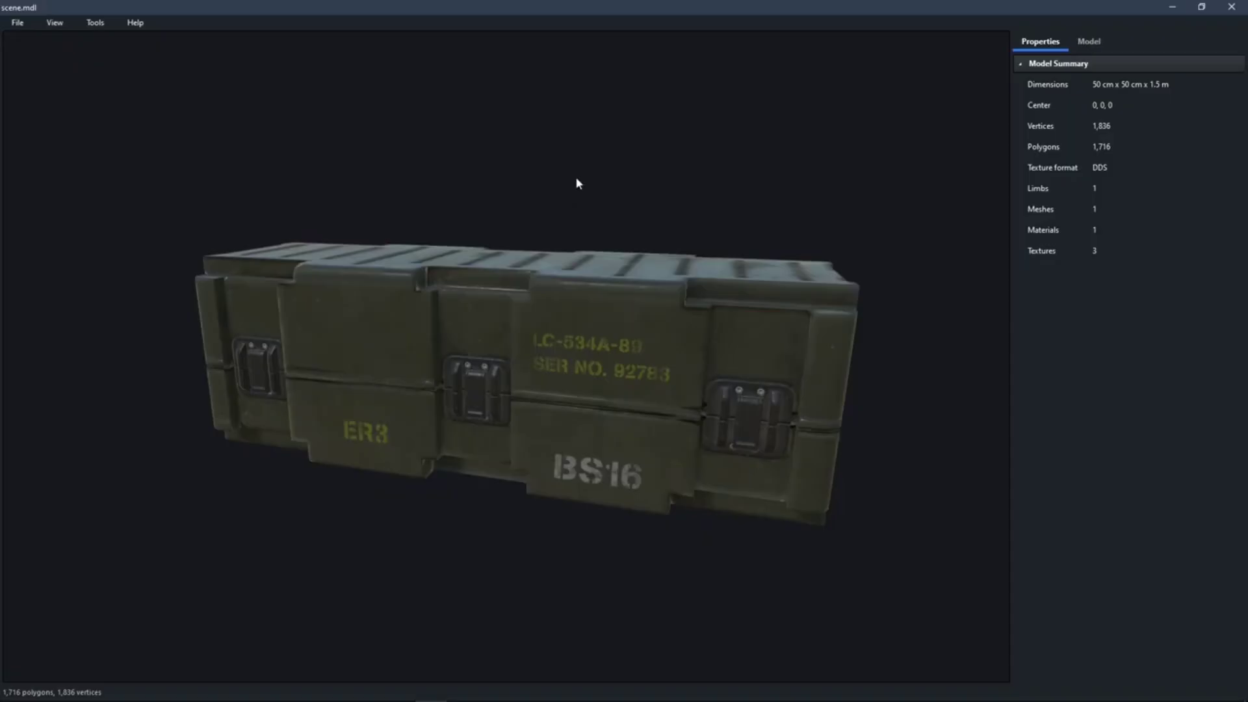
click(107, 25)
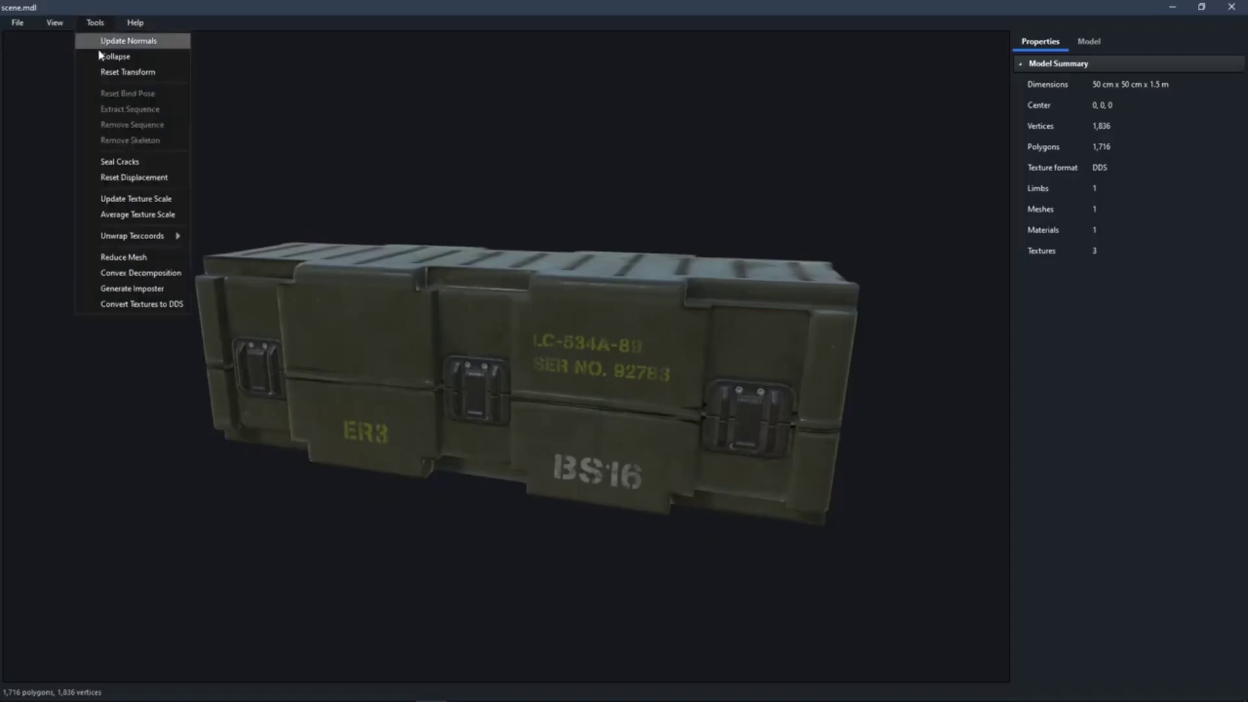
click(133, 257)
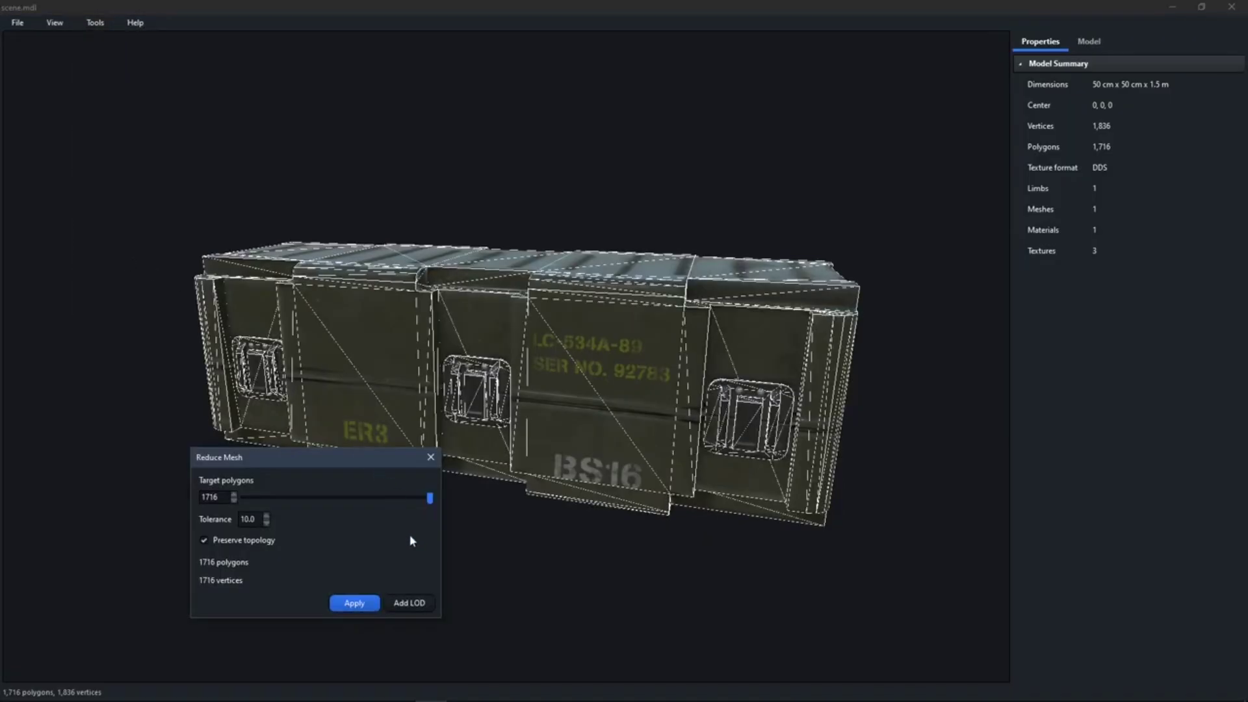
drag(428, 503, 369, 507)
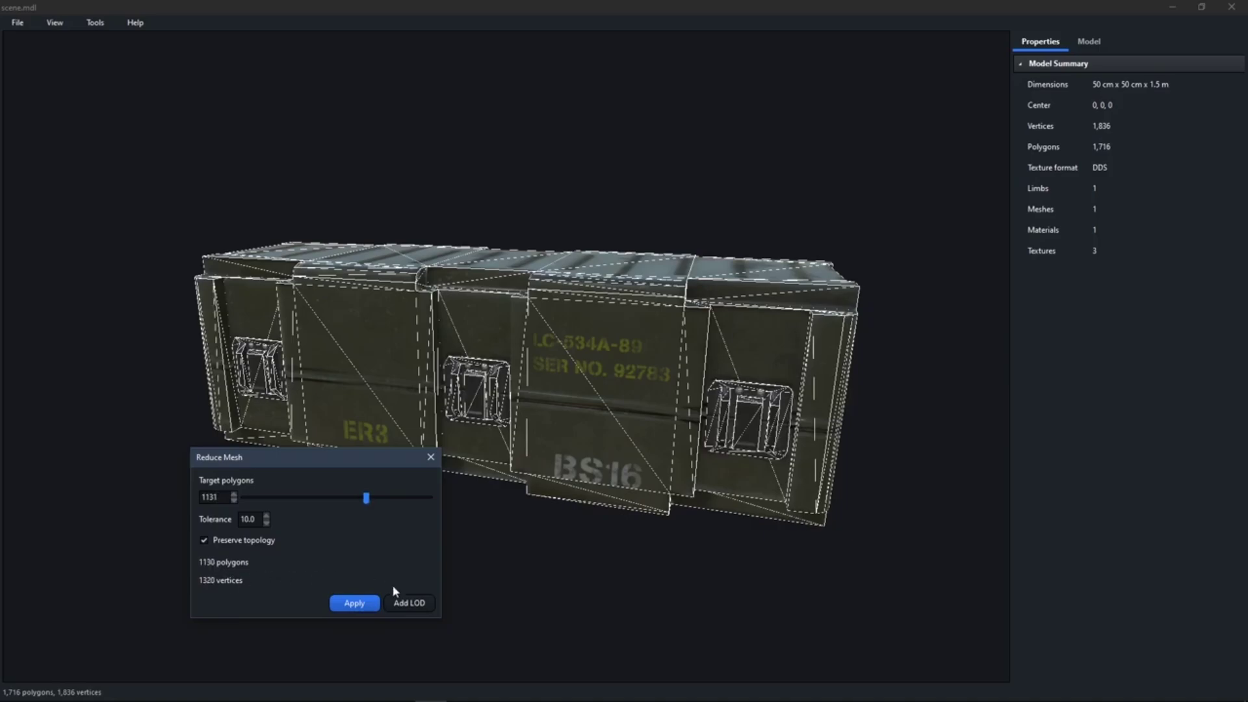
click(410, 603)
Add another LOD with the polygon target lowered to 302, and close Reduce Mesh.
drag(366, 501, 276, 497)
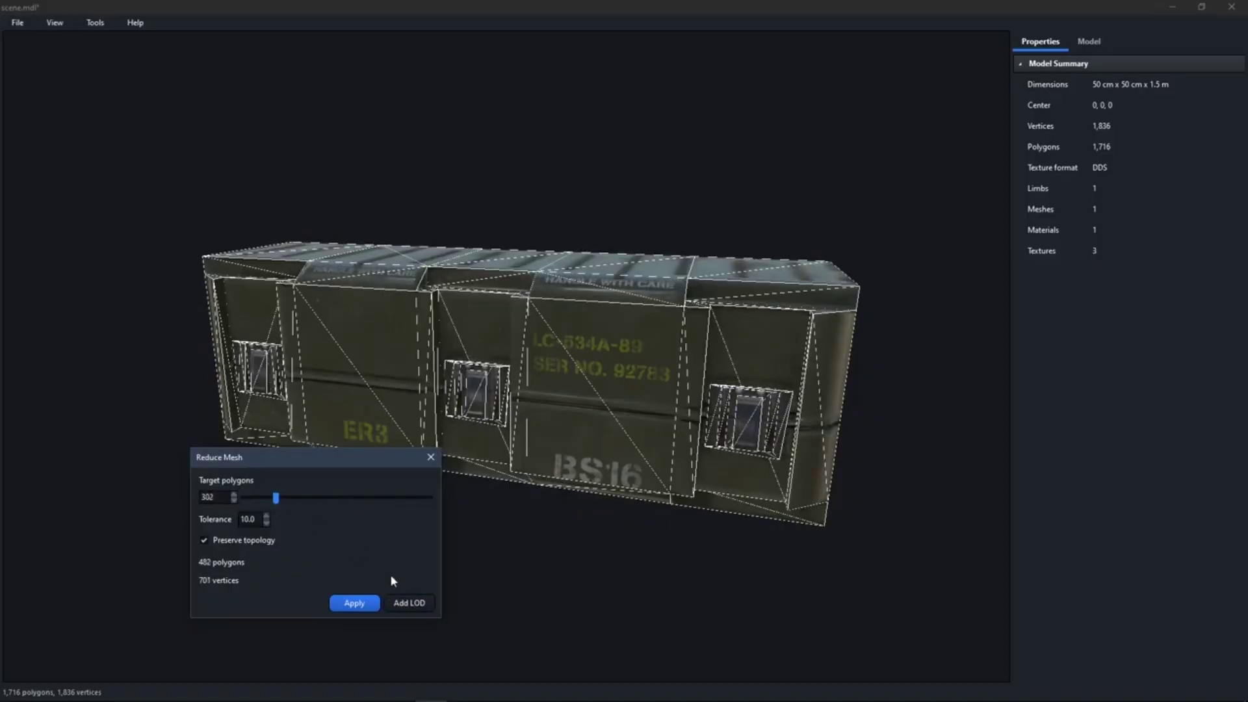
click(405, 607)
click(431, 459)
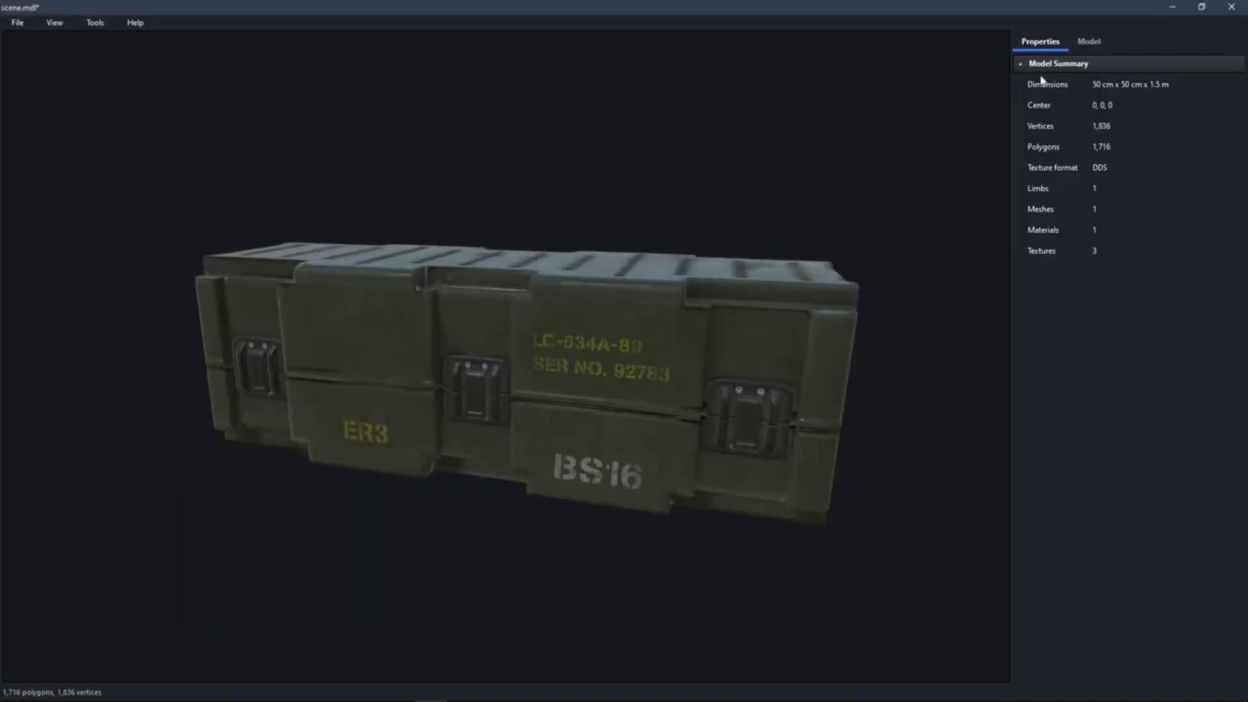
Compare the vertex and polygon figures of the LOD 1, LOD 2 and LOD 3 meshes in the model hierarchy.
click(1090, 41)
click(1102, 116)
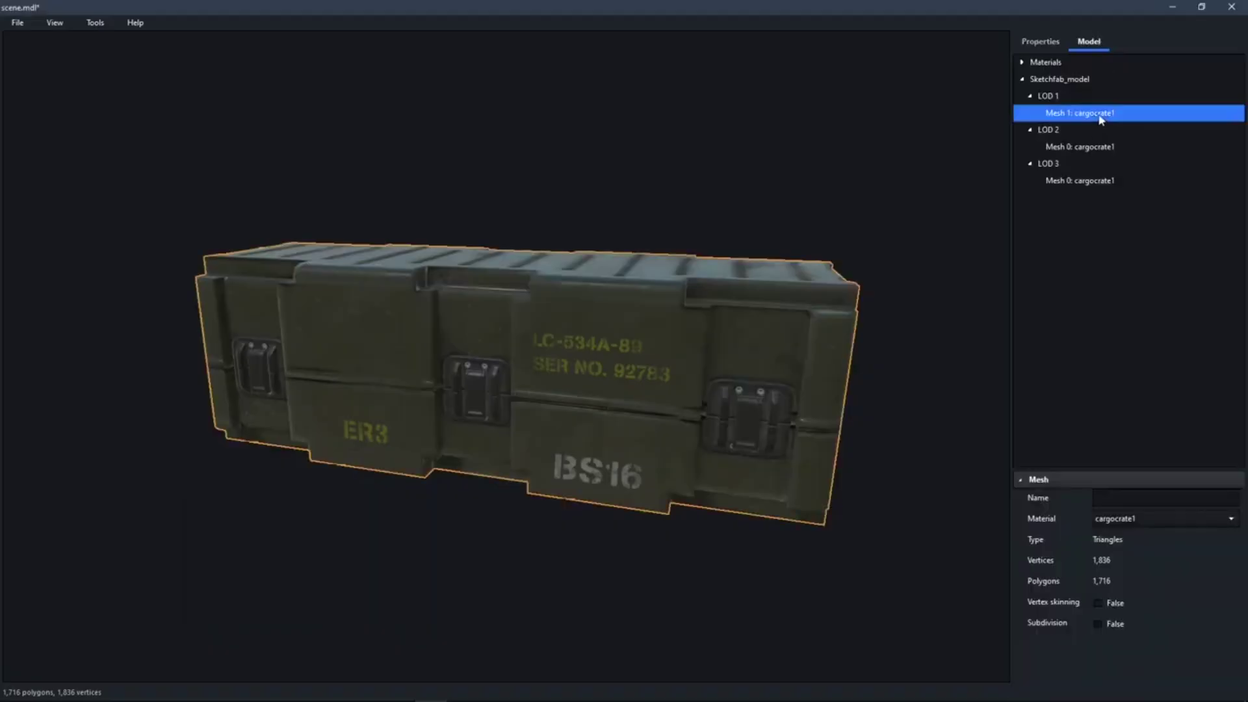
click(1092, 149)
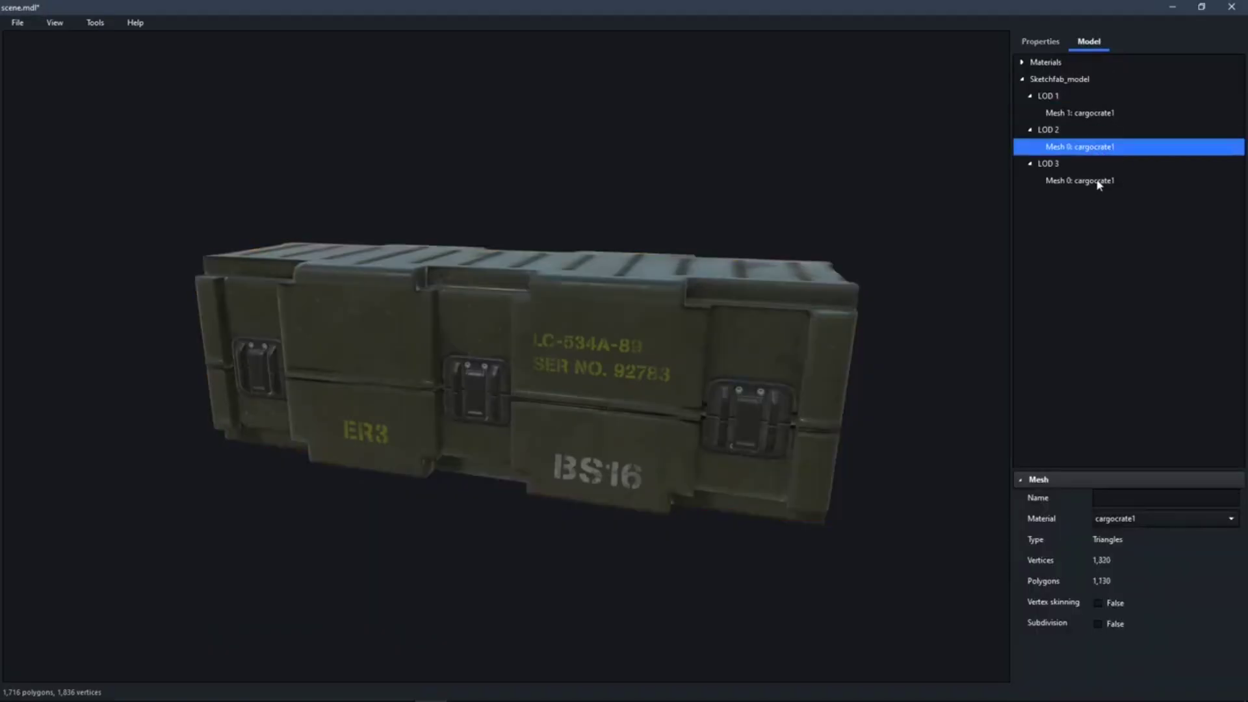
click(1099, 115)
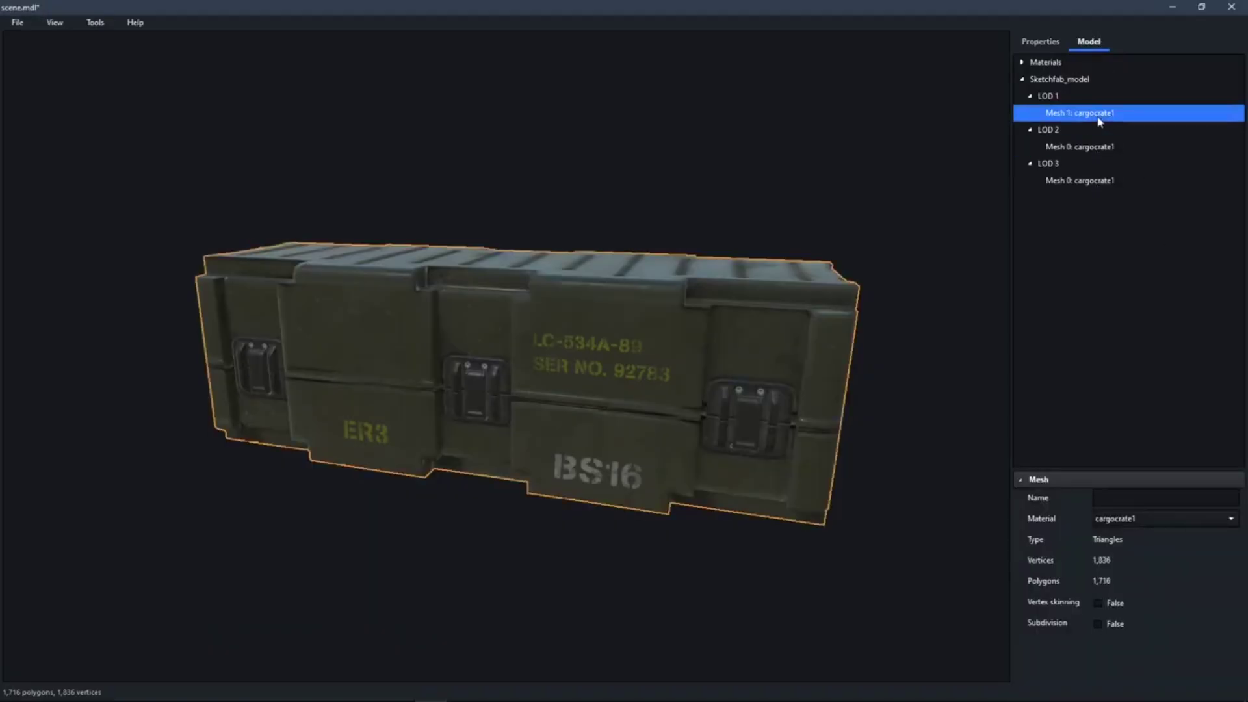
click(1107, 150)
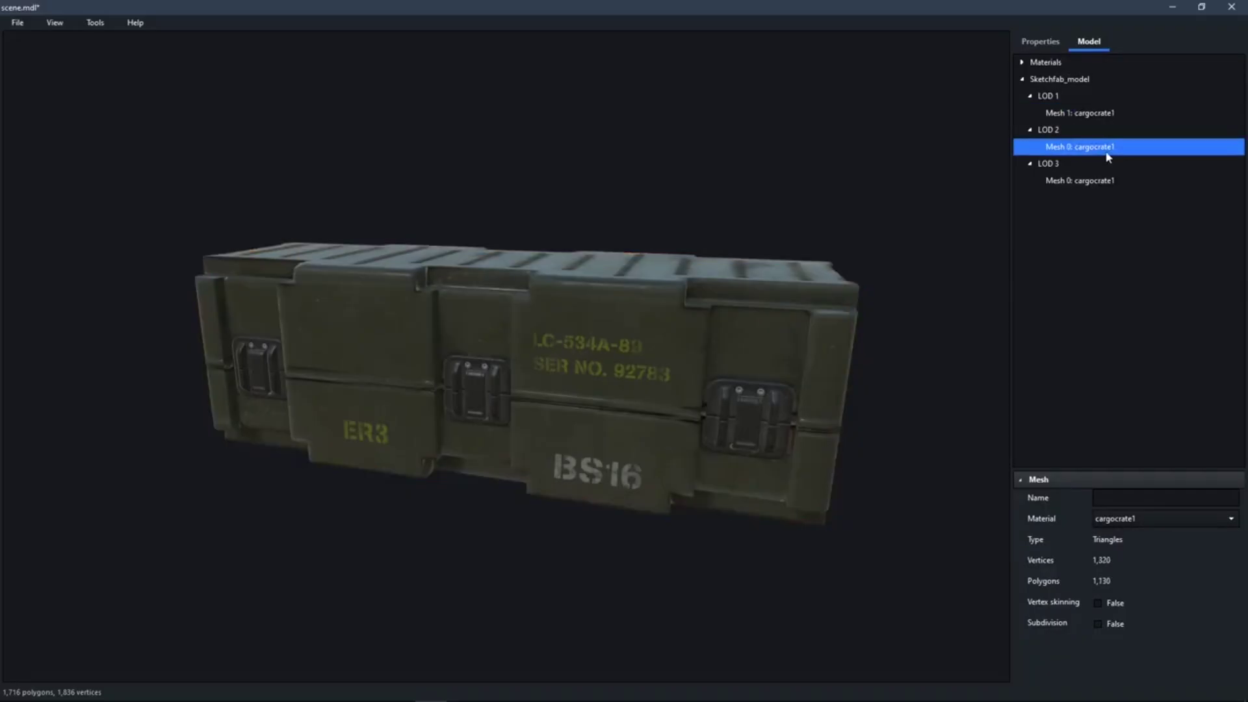
click(1099, 182)
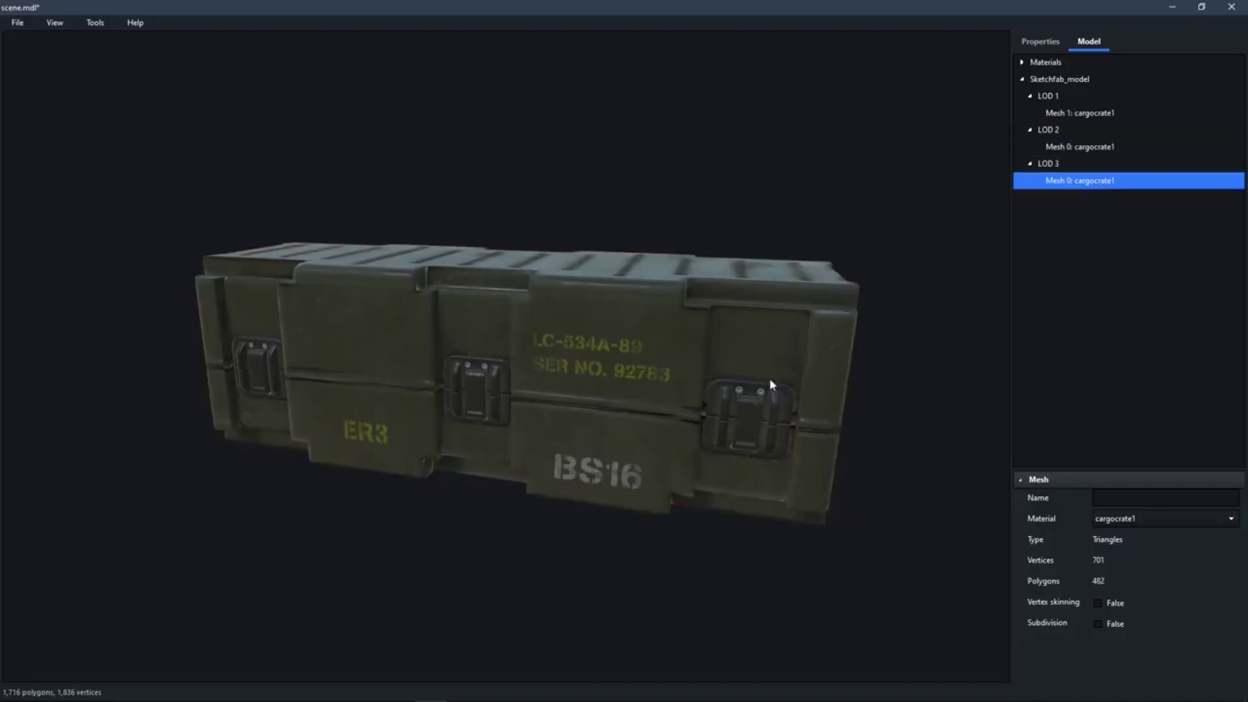
Set the LOD distances of the root Sketchfab_model to 1, 2 and 3, collapsing the LOD 1 and LOD 2 entries.
click(1051, 81)
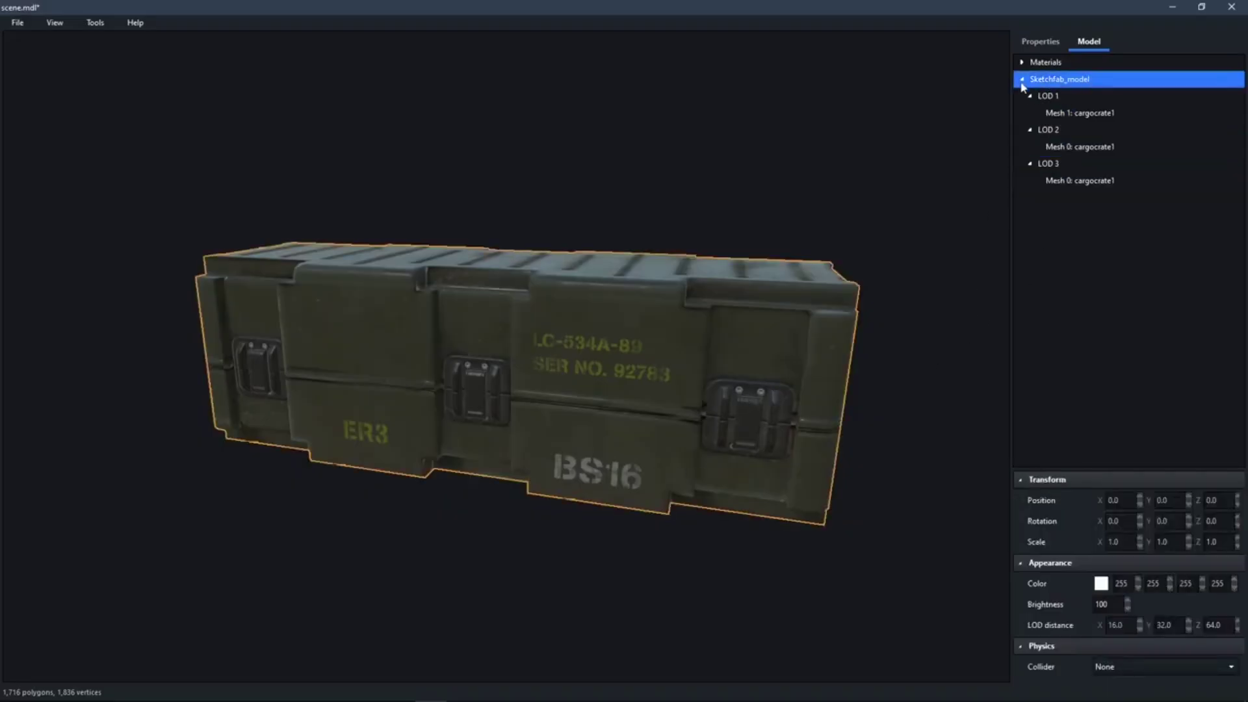
click(1031, 96)
click(1031, 113)
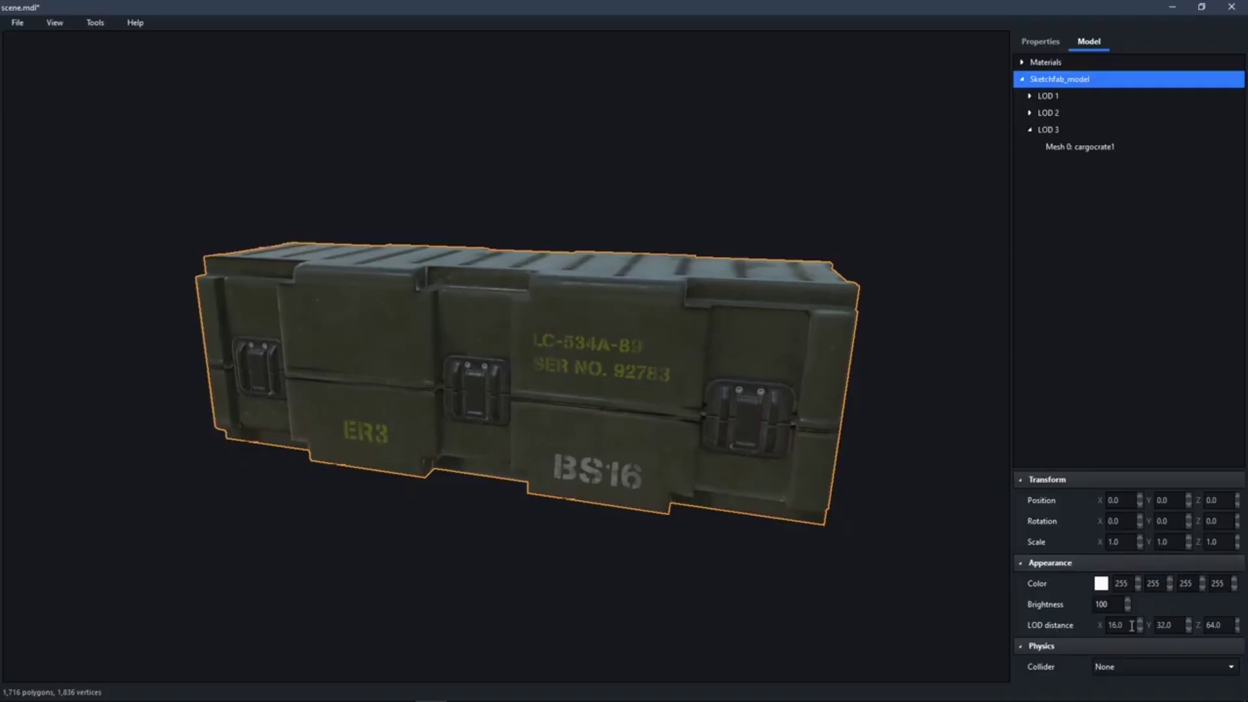
scroll(704, 525, down, 10)
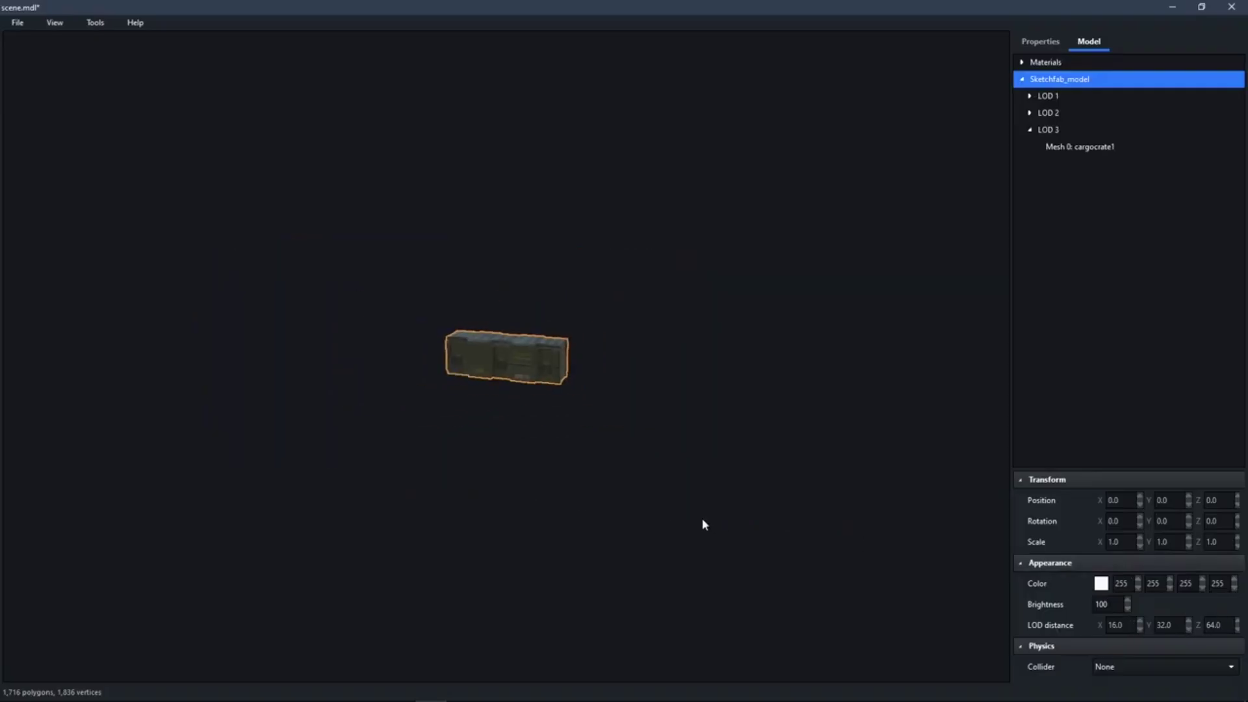
scroll(568, 446, up, 10)
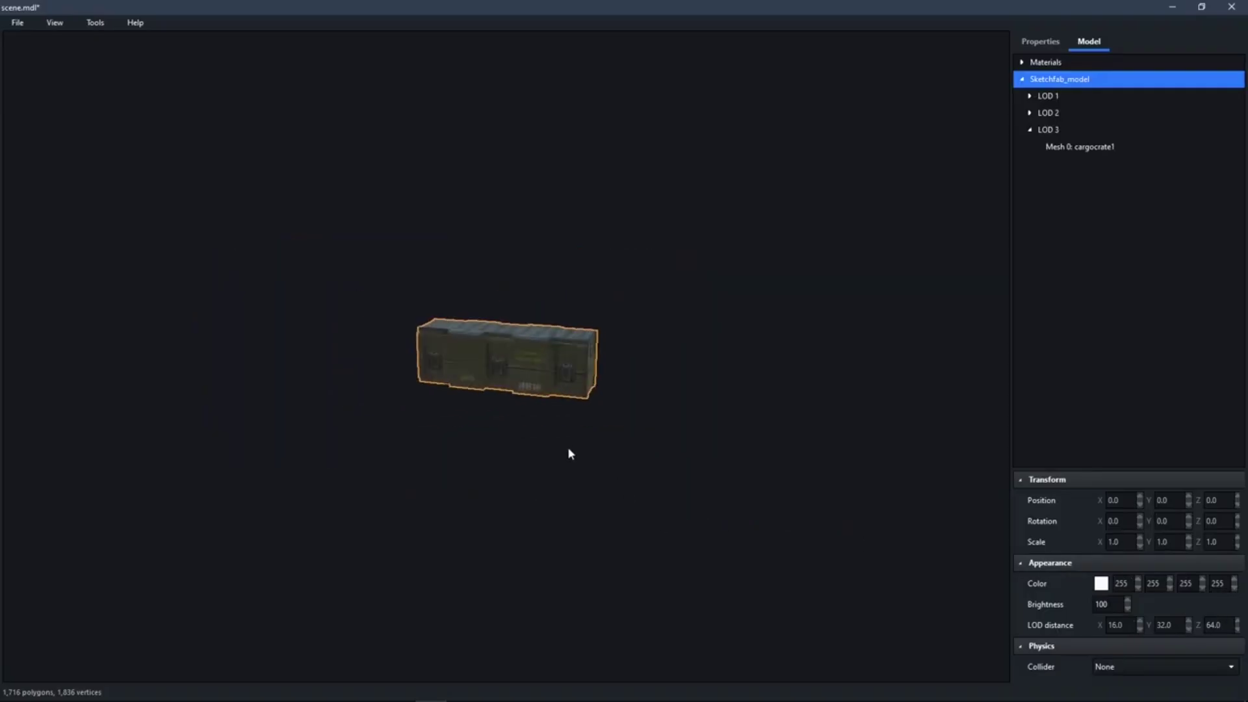
double_click(1127, 627)
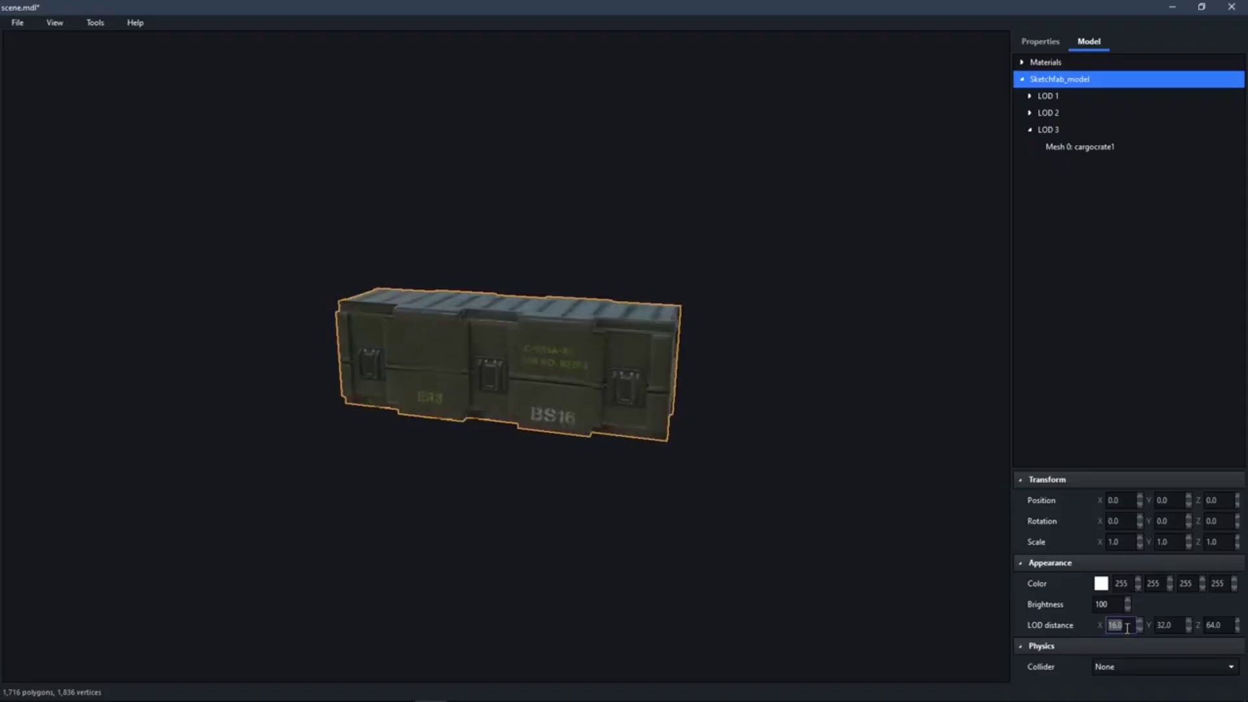
text(1)
key(Tab)
text(2)
double_click(1221, 624)
text(3)
key(Return)
Deselect the crate and examine its LOD transitions repeatedly from near and far distances.
scroll(581, 492, up, 3)
click(531, 550)
scroll(538, 513, down, 8)
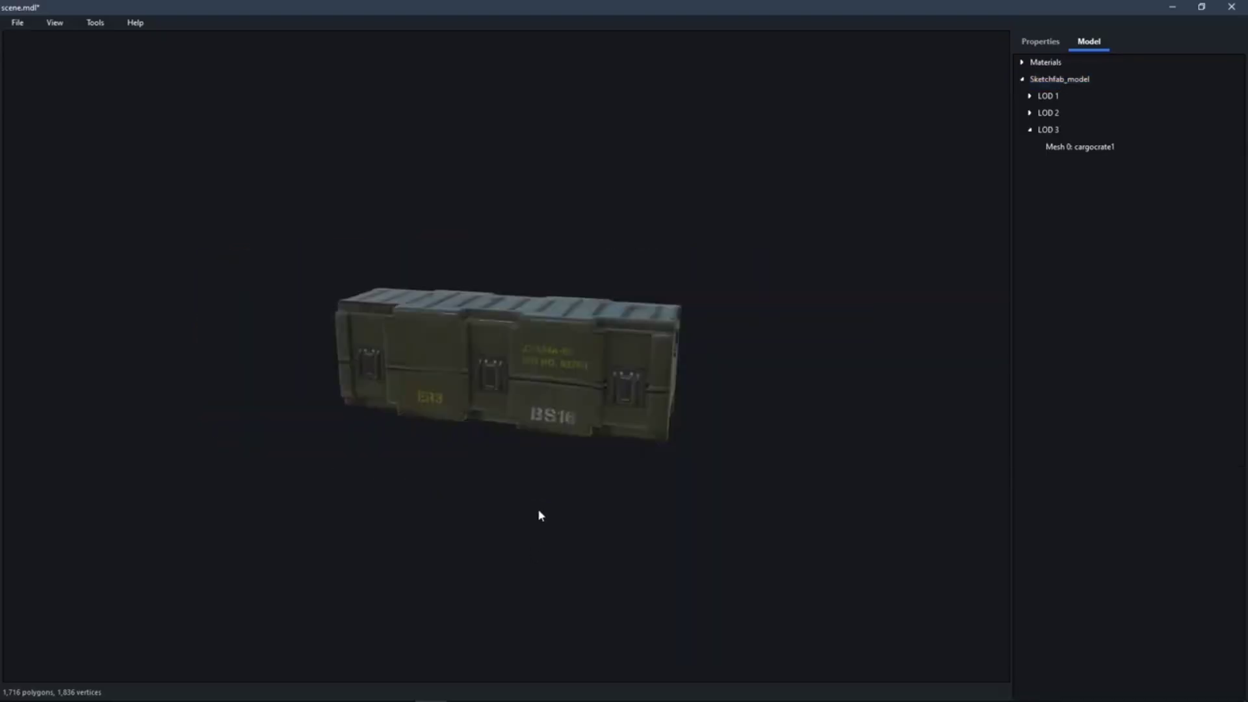
scroll(539, 511, up, 4)
scroll(539, 511, down, 2)
scroll(539, 511, up, 2)
scroll(538, 511, down, 5)
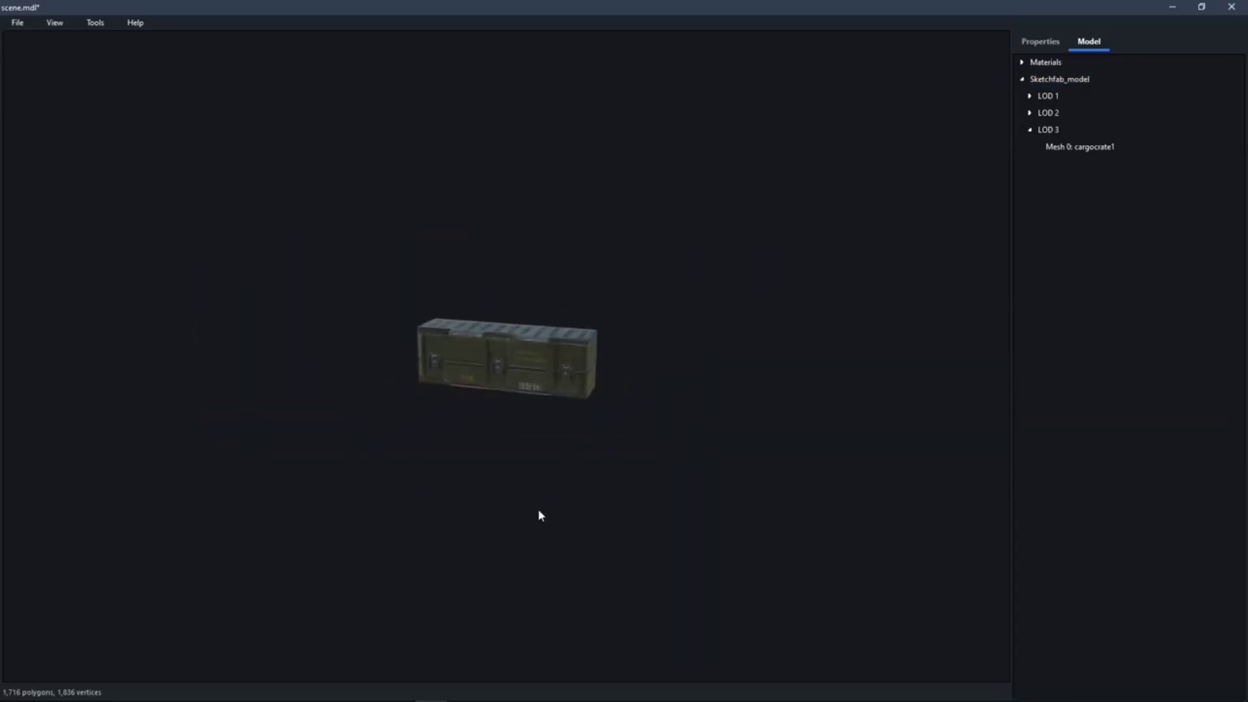
scroll(539, 511, down, 2)
scroll(537, 507, up, 3)
scroll(535, 504, up, 4)
scroll(534, 504, down, 3)
scroll(534, 504, up, 2)
scroll(534, 504, down, 2)
scroll(533, 474, down, 3)
scroll(510, 364, up, 4)
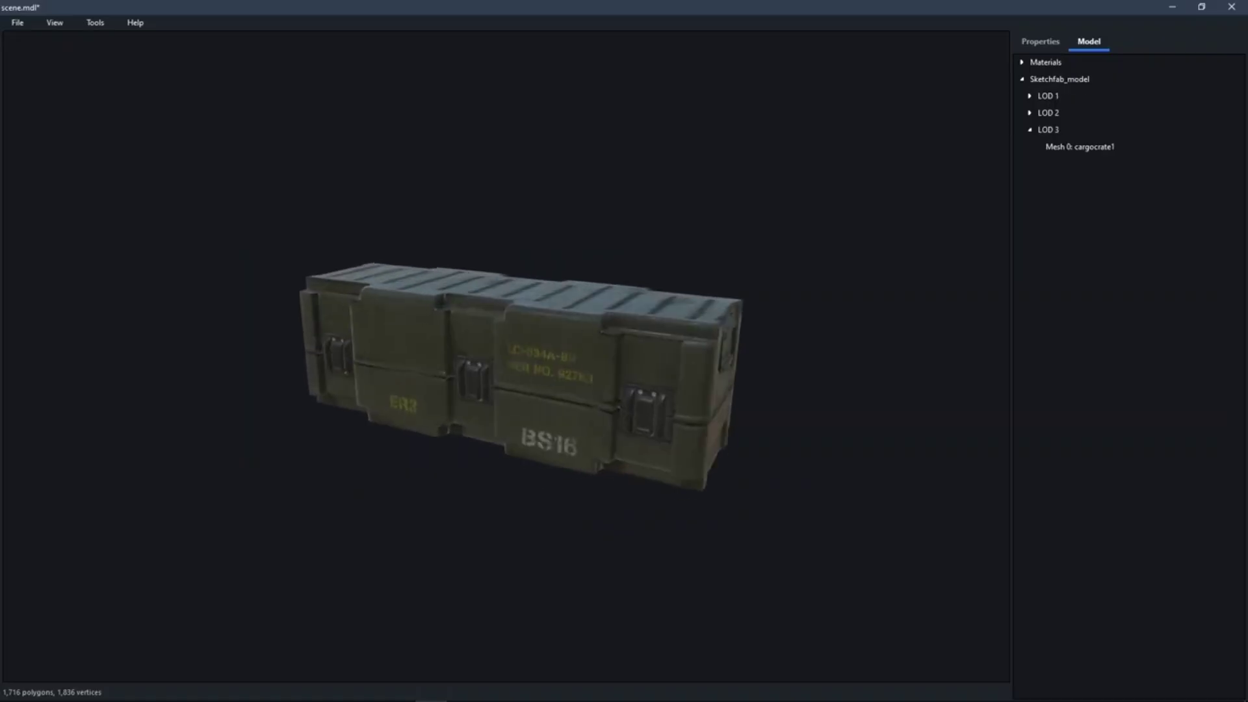
drag(511, 364, 514, 390)
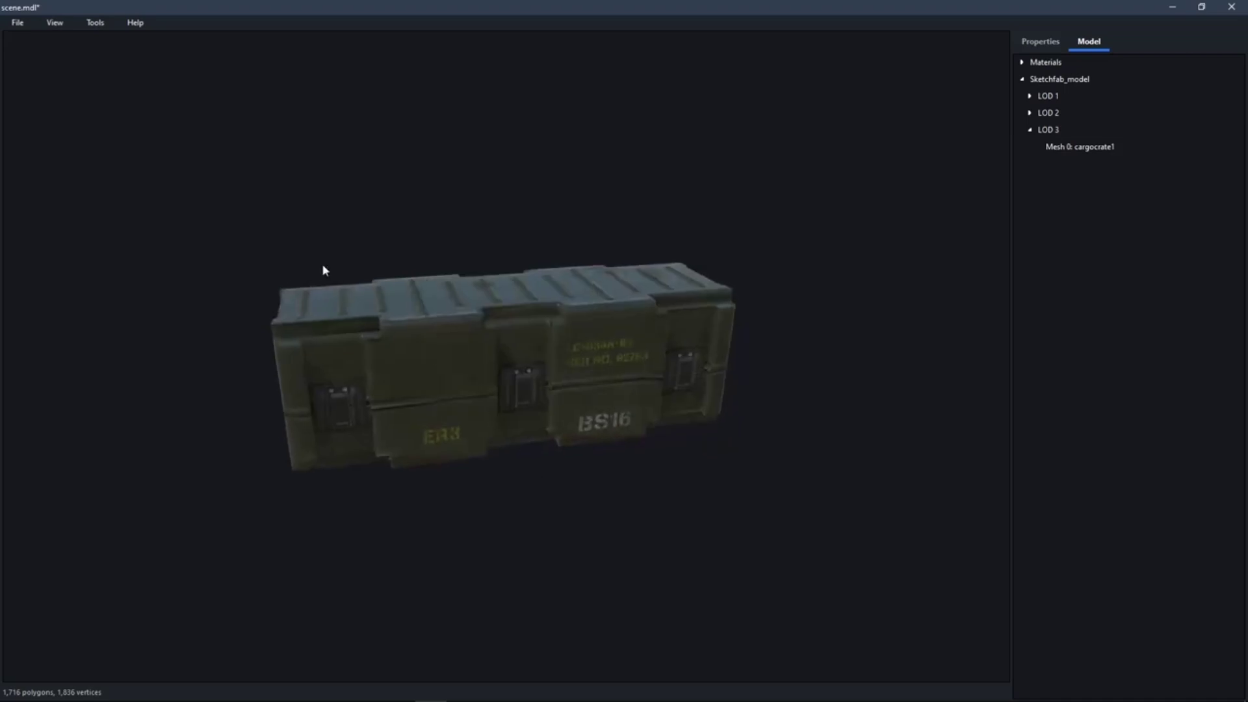
Save the crate model with its LODs and restore the model window to its smaller size.
click(19, 23)
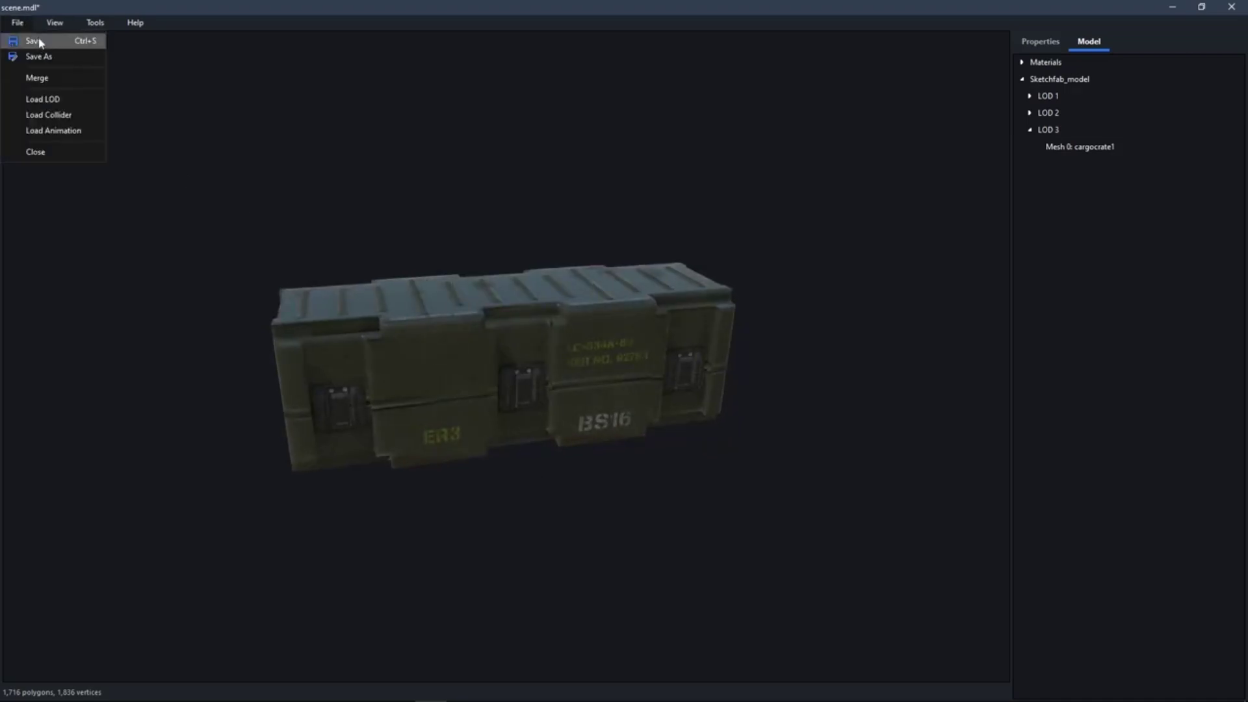
click(34, 41)
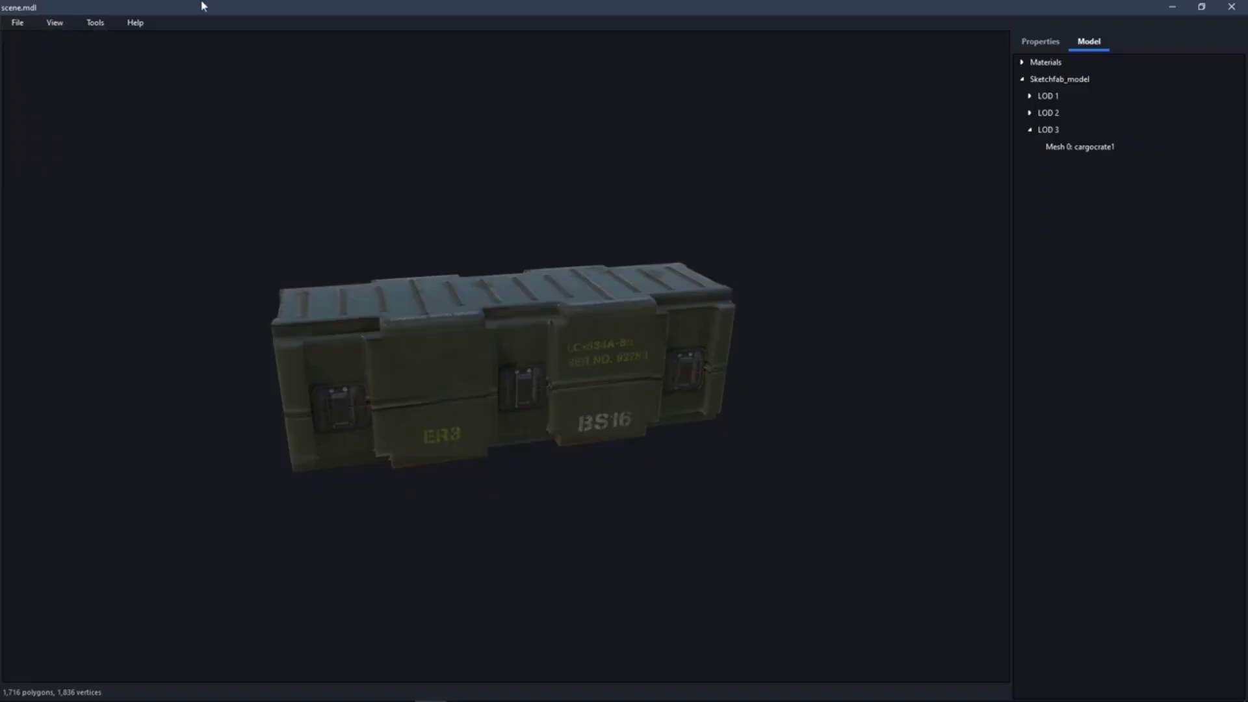
double_click(509, 6)
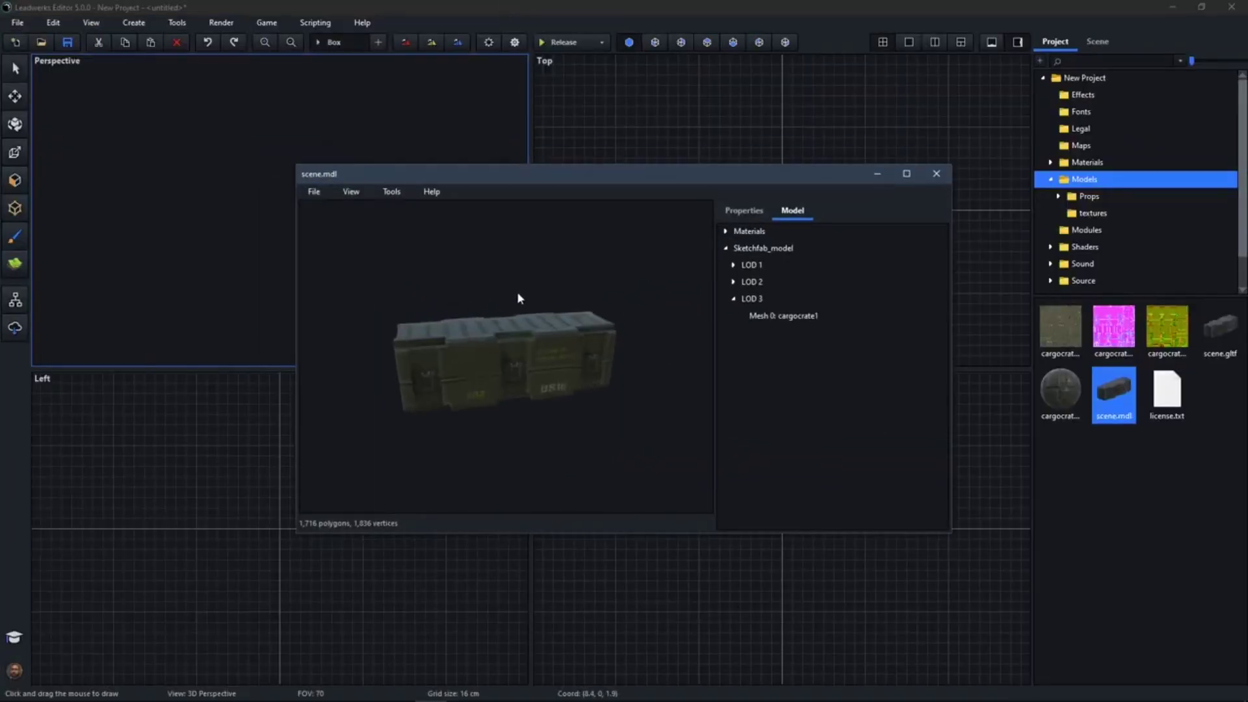
Check the crate's LOD switching in the smaller window from near, far and another angle.
scroll(483, 381, up, 5)
scroll(483, 381, down, 6)
scroll(483, 381, up, 3)
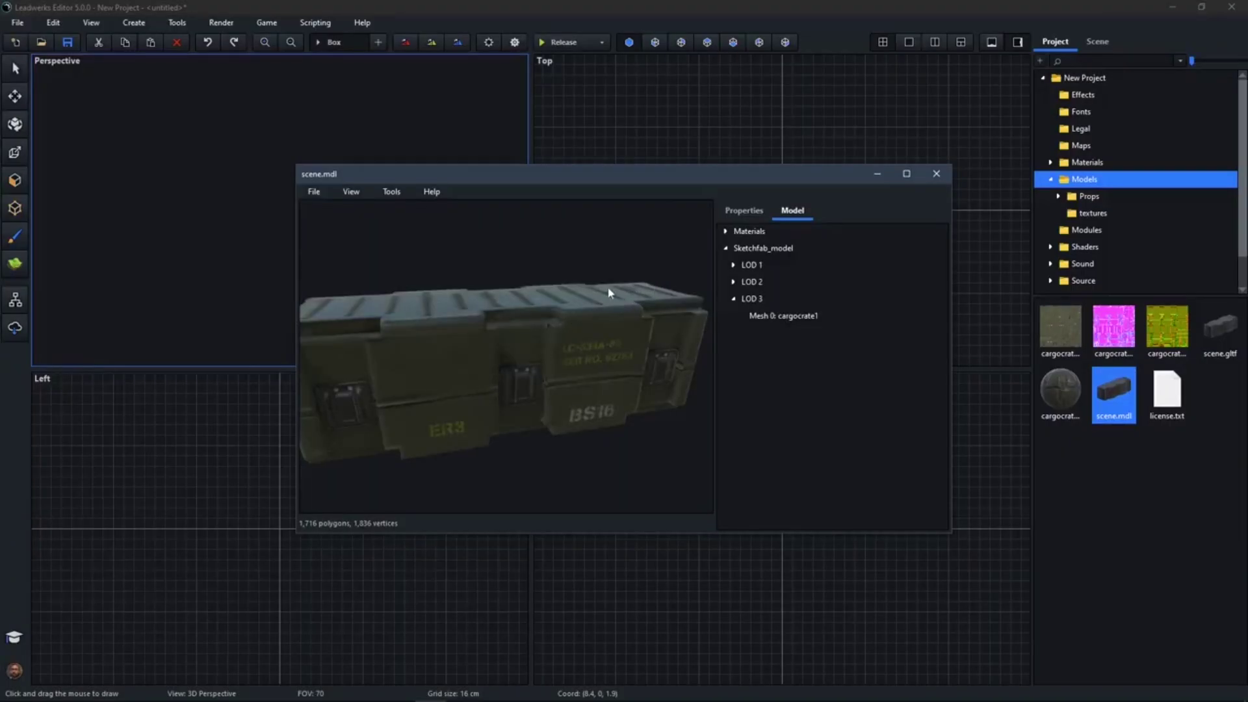
right_drag(569, 312, 507, 303)
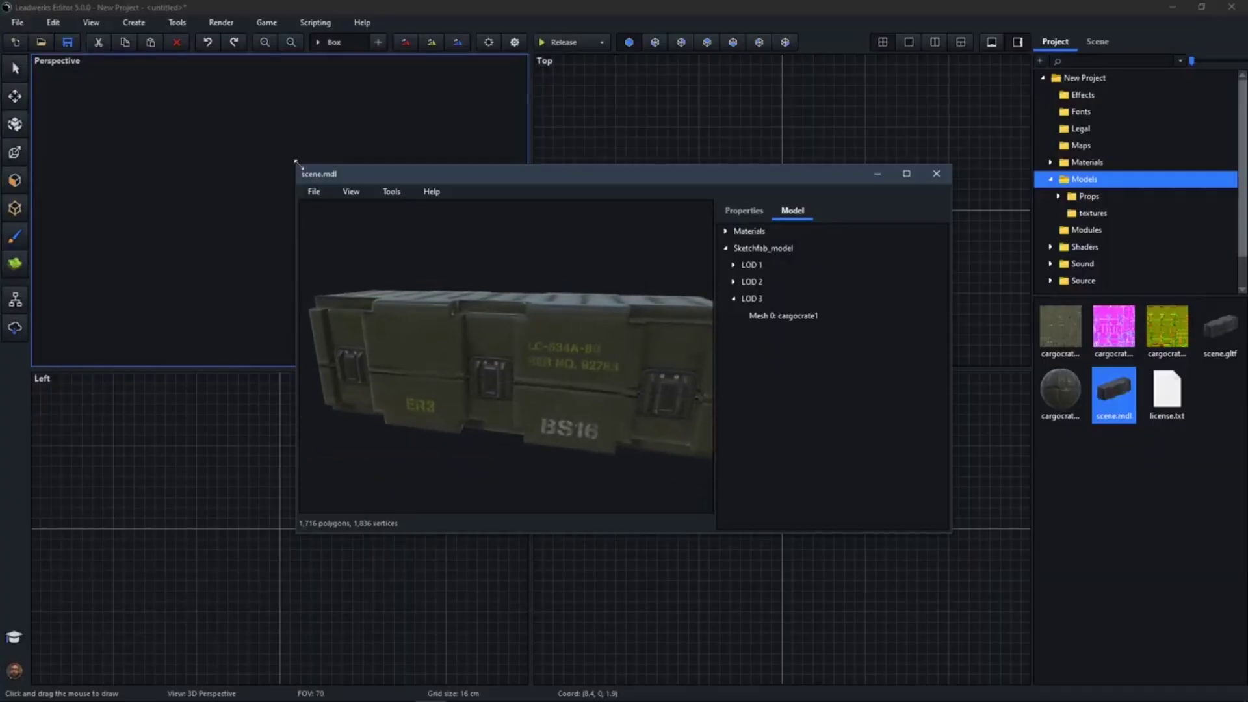
Enlarge the crate's model window and give the root Sketchfab_model a Box collider.
drag(296, 163, 78, 64)
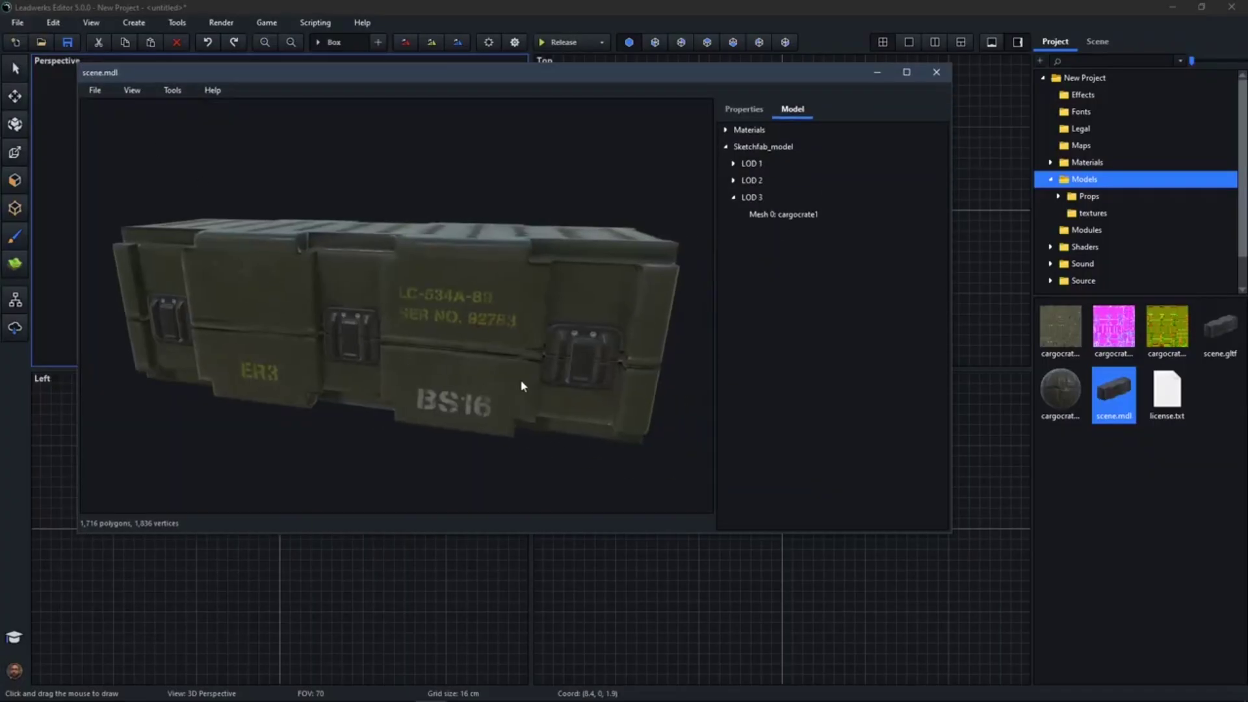
scroll(521, 384, down, 5)
mouse_move(422, 348)
right_down()
mouse_move(383, 351)
mouse_move(410, 366)
mouse_move(422, 345)
right_up()
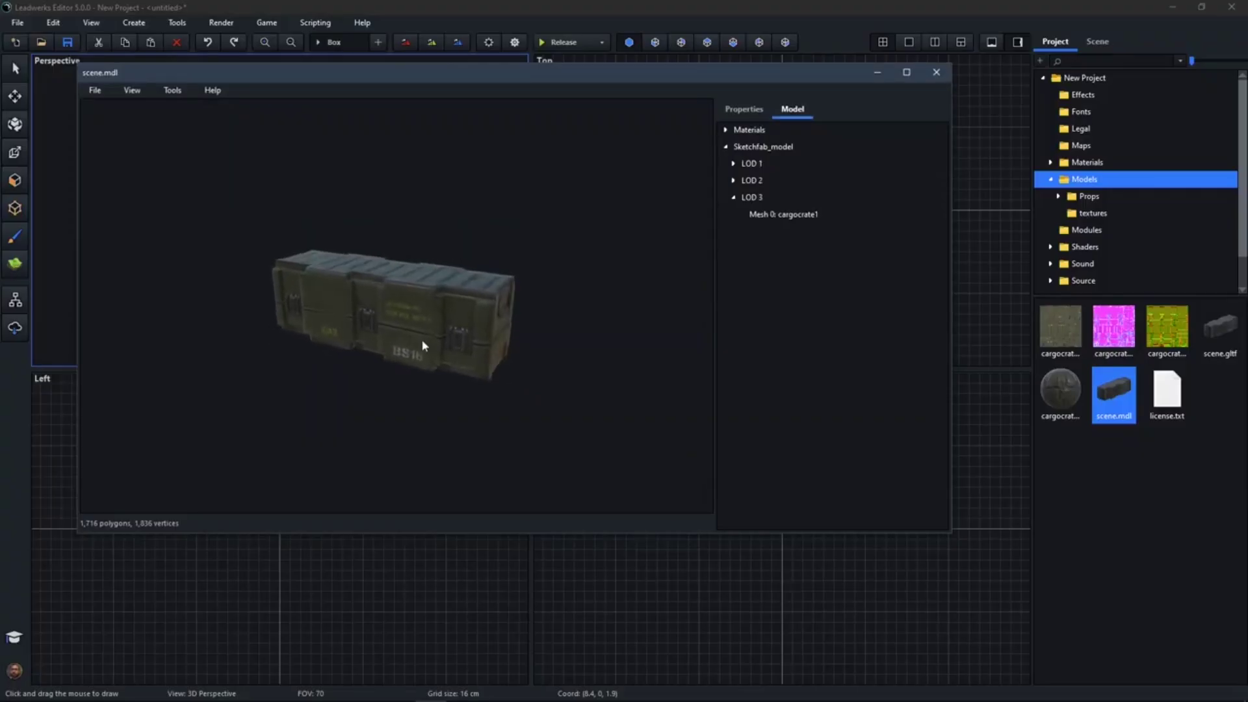
click(755, 149)
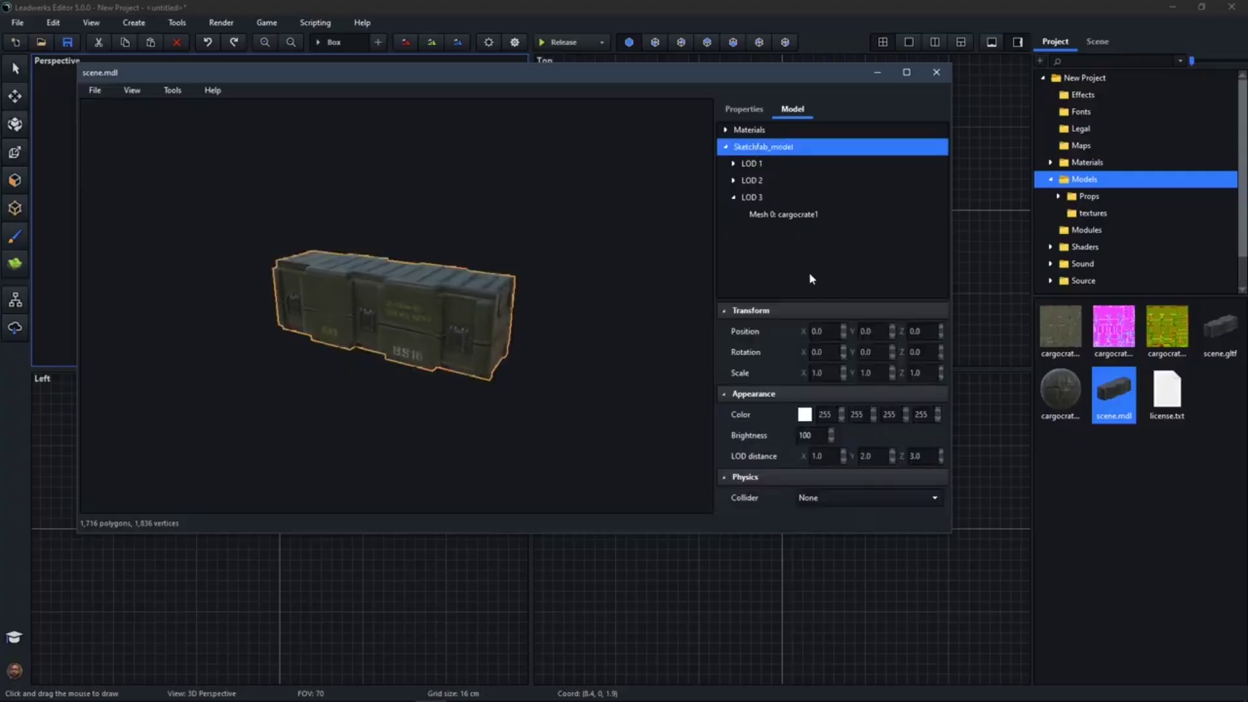
click(854, 503)
click(832, 531)
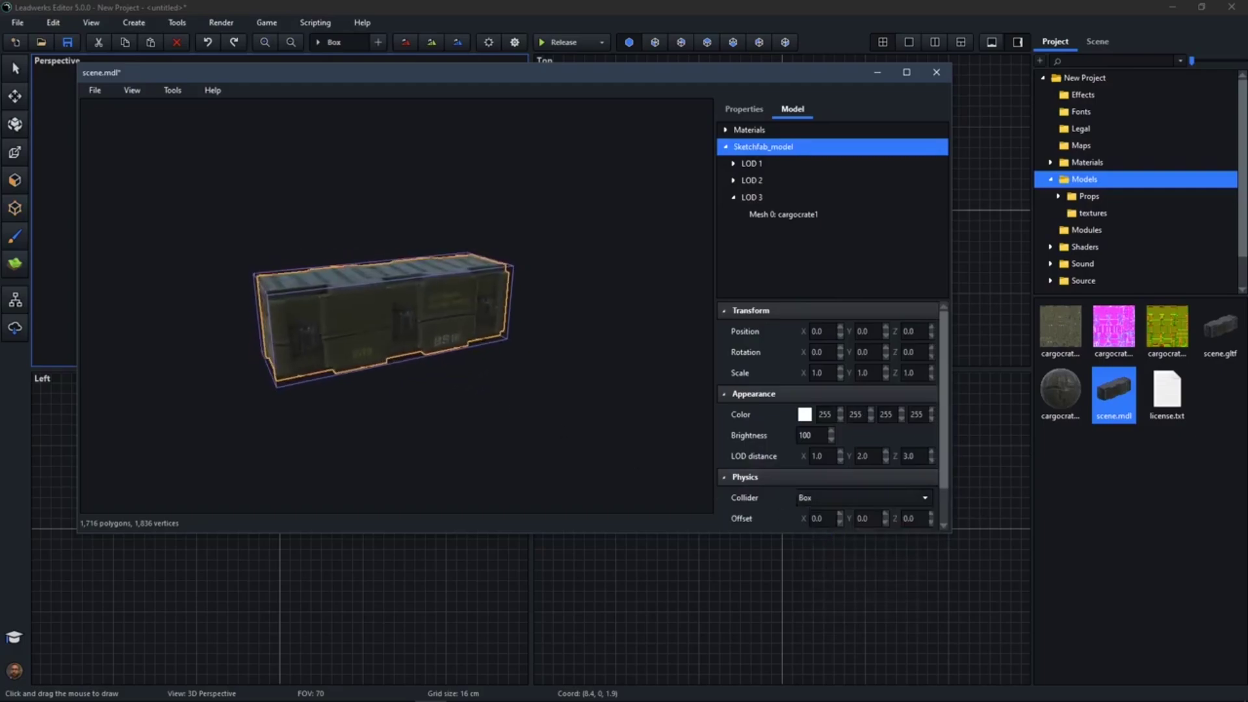
mouse_move(397, 305)
right_down()
mouse_move(394, 318)
mouse_move(338, 296)
mouse_move(331, 325)
mouse_move(407, 319)
right_up()
Save the crate model with its collider and close the model window.
click(94, 90)
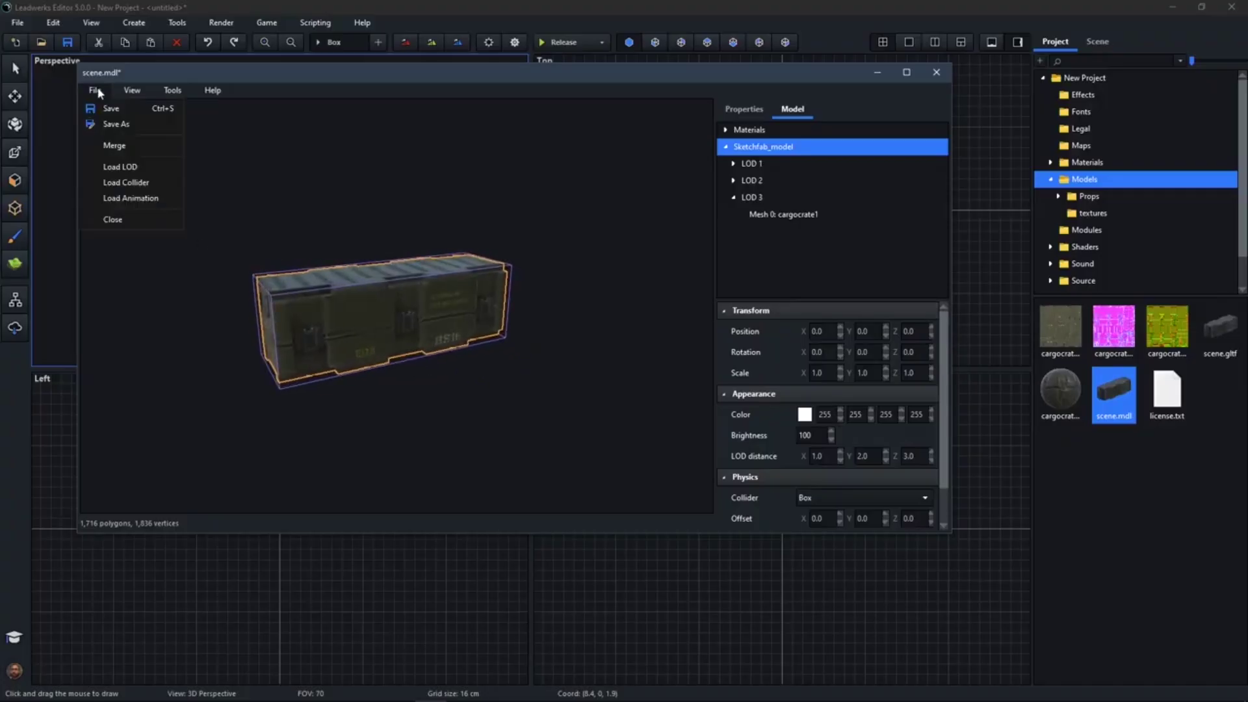
click(111, 108)
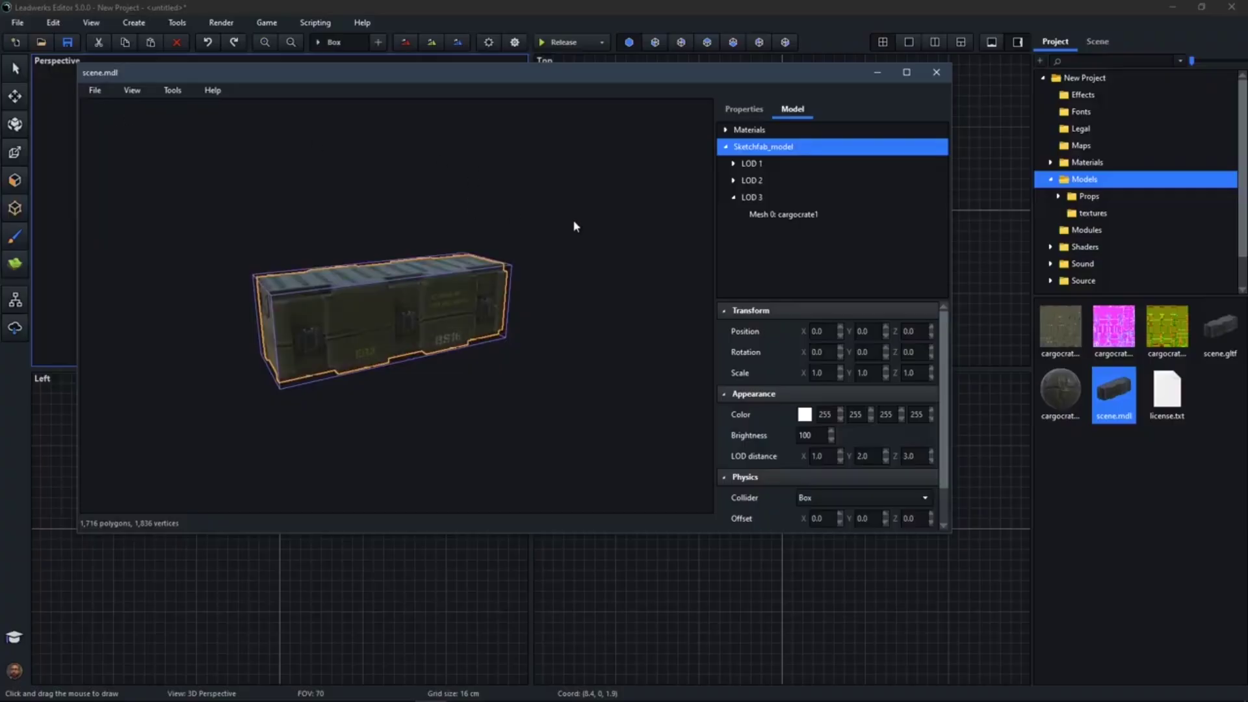
click(934, 79)
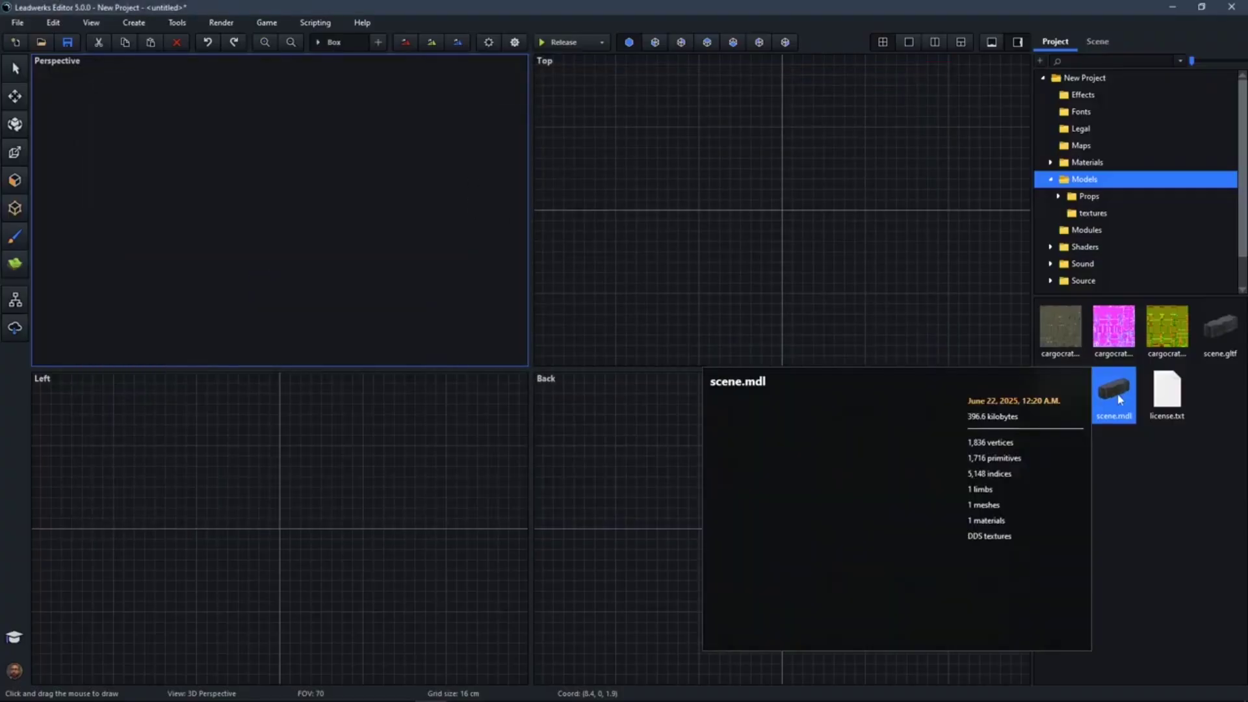
Reopen scene.mdl to check the saved collider and close it again.
double_click(1120, 399)
drag(578, 344, 536, 365)
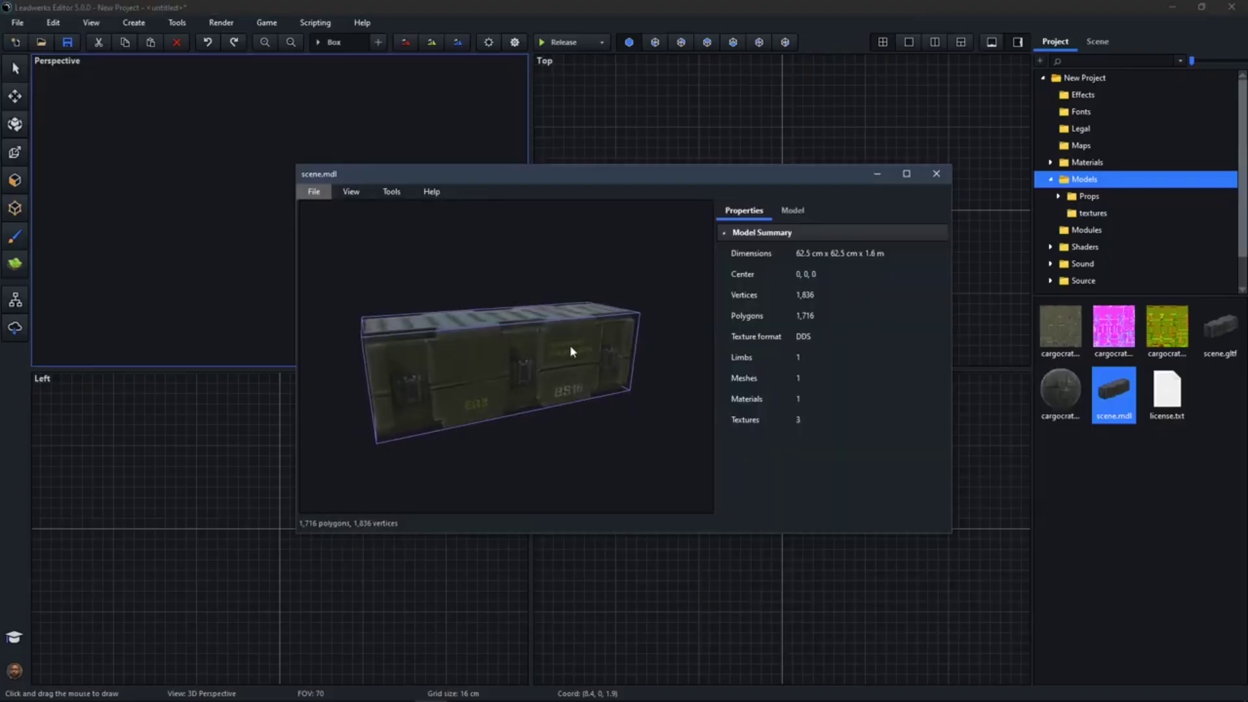
click(936, 174)
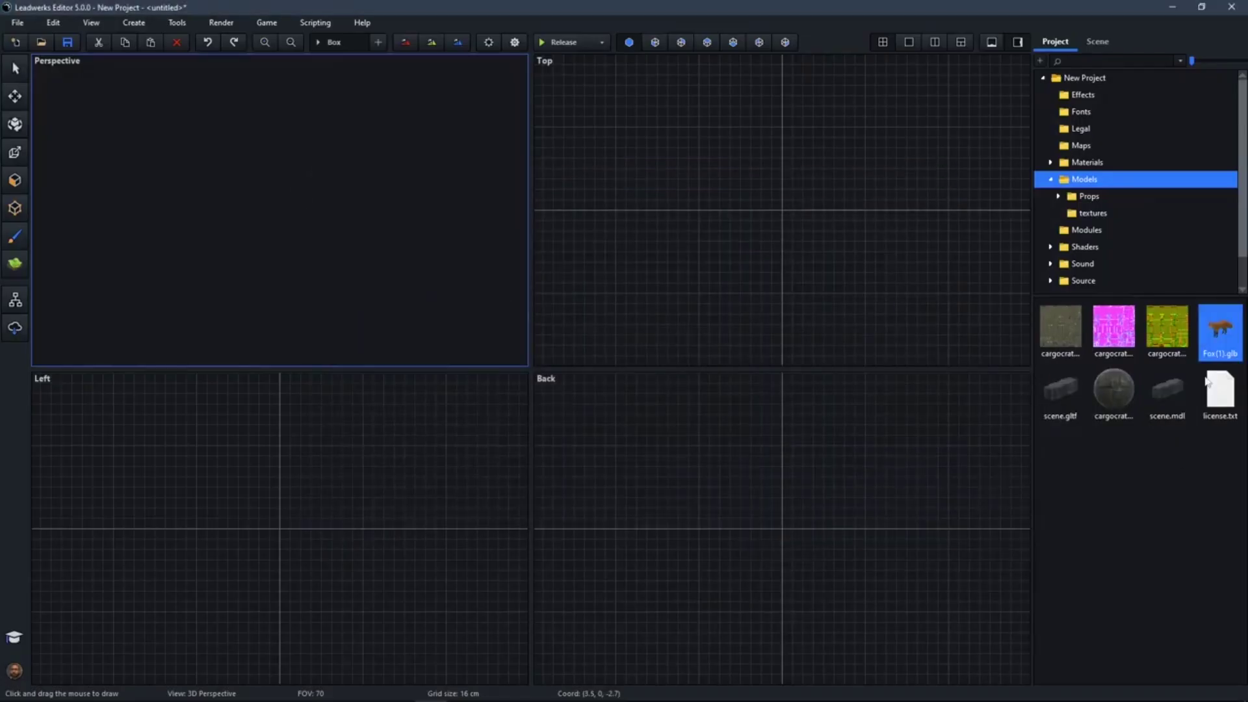
Open Fox(1).glb from the Models folder and examine the fox from several angles.
mouse_move(1226, 338)
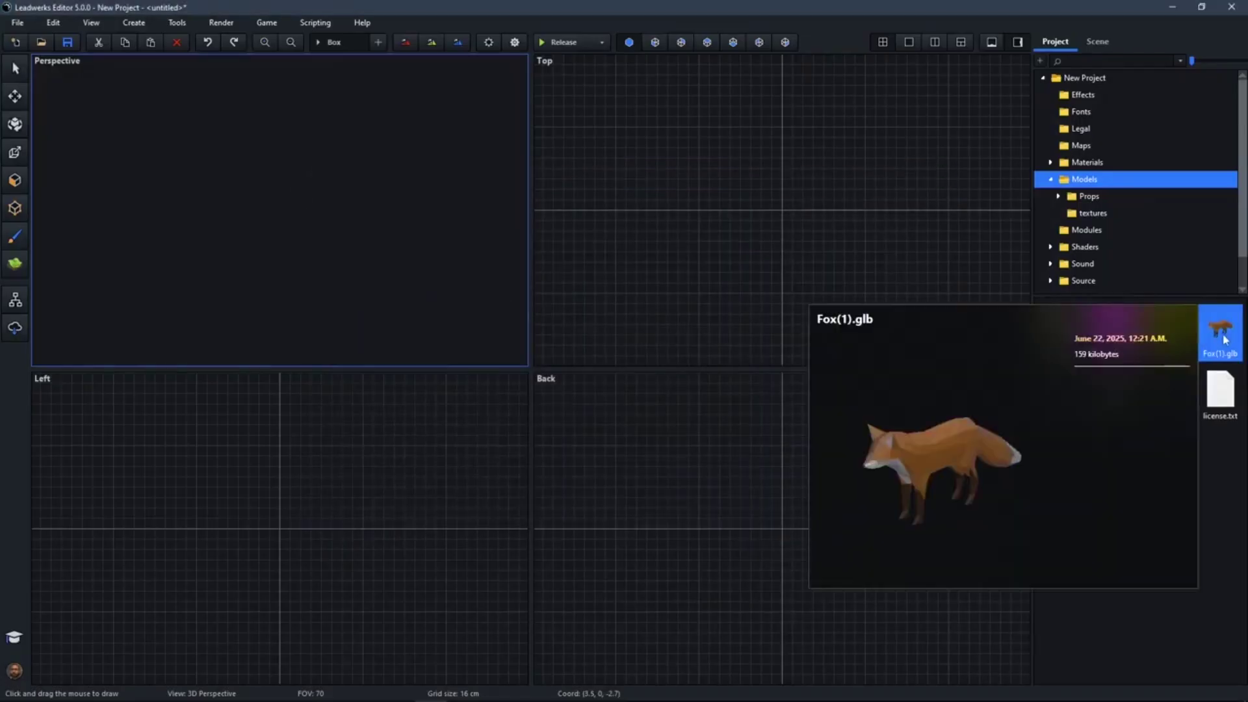
double_click(1219, 343)
right_drag(572, 322, 437, 329)
right_drag(570, 324, 173, 325)
right_drag(416, 268, 490, 268)
click(400, 196)
click(432, 196)
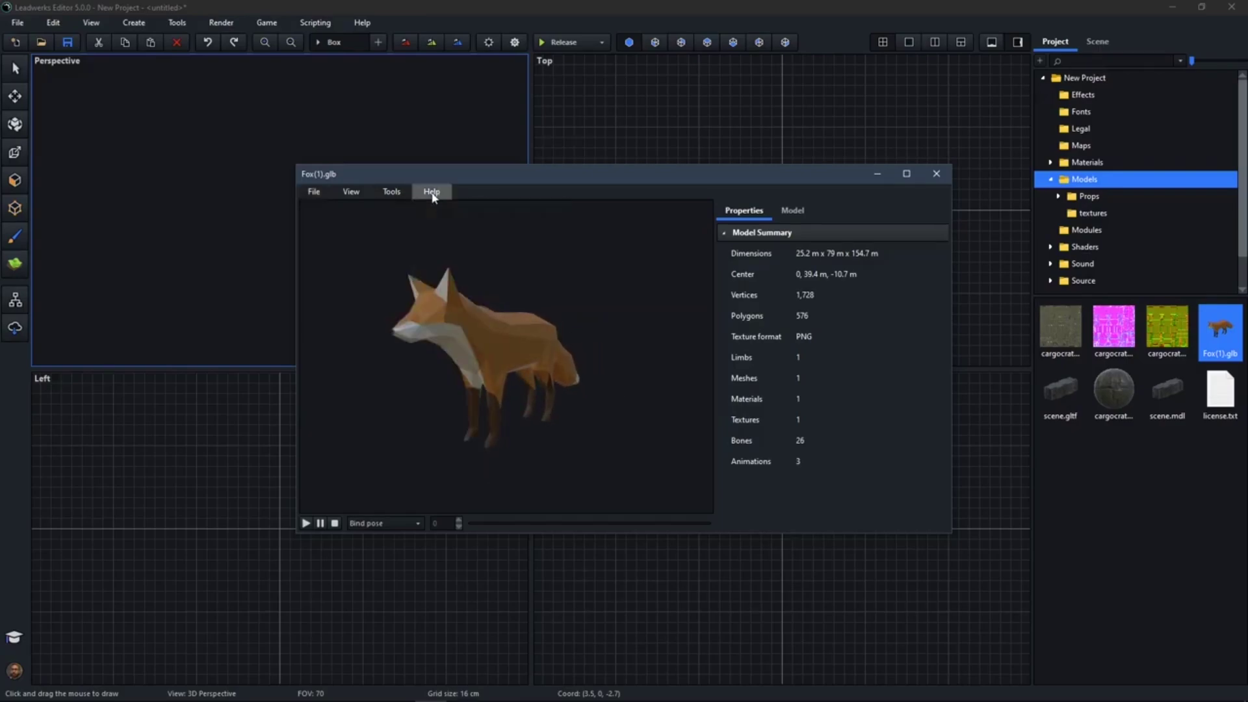
right_drag(554, 331, 522, 331)
Select the fox's unnamed root node in the model hierarchy and give it a Box collider.
click(793, 210)
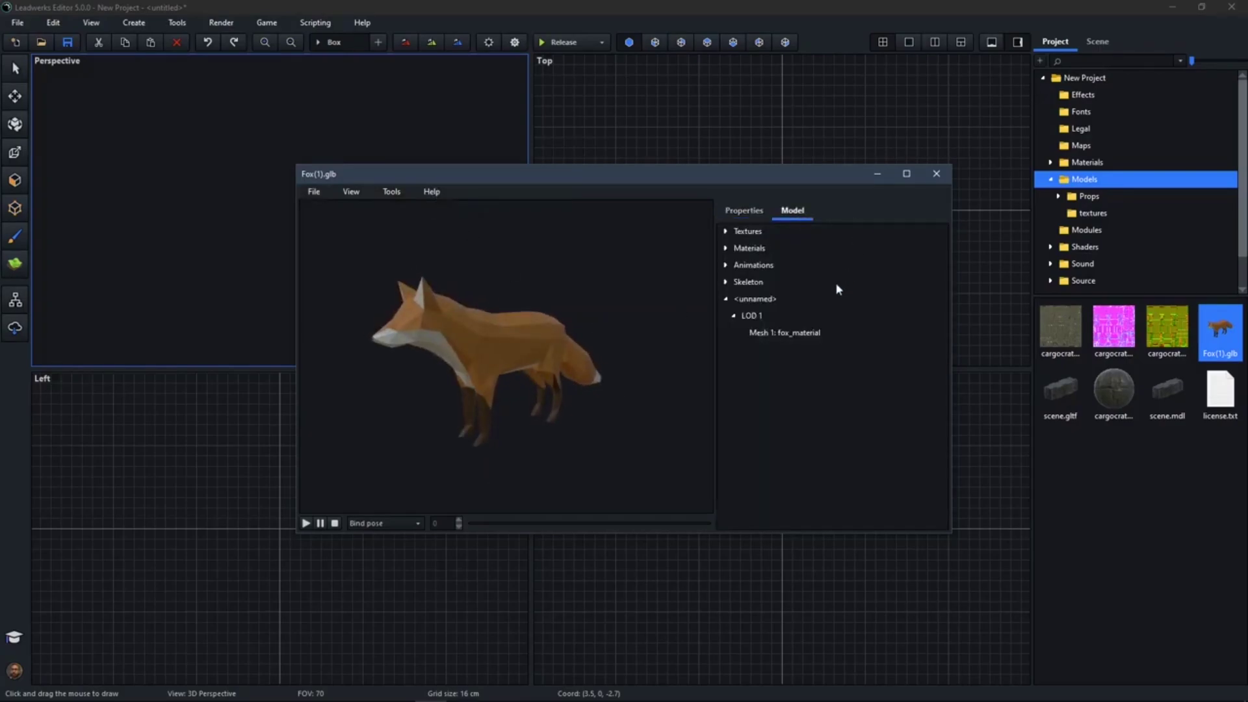
click(803, 300)
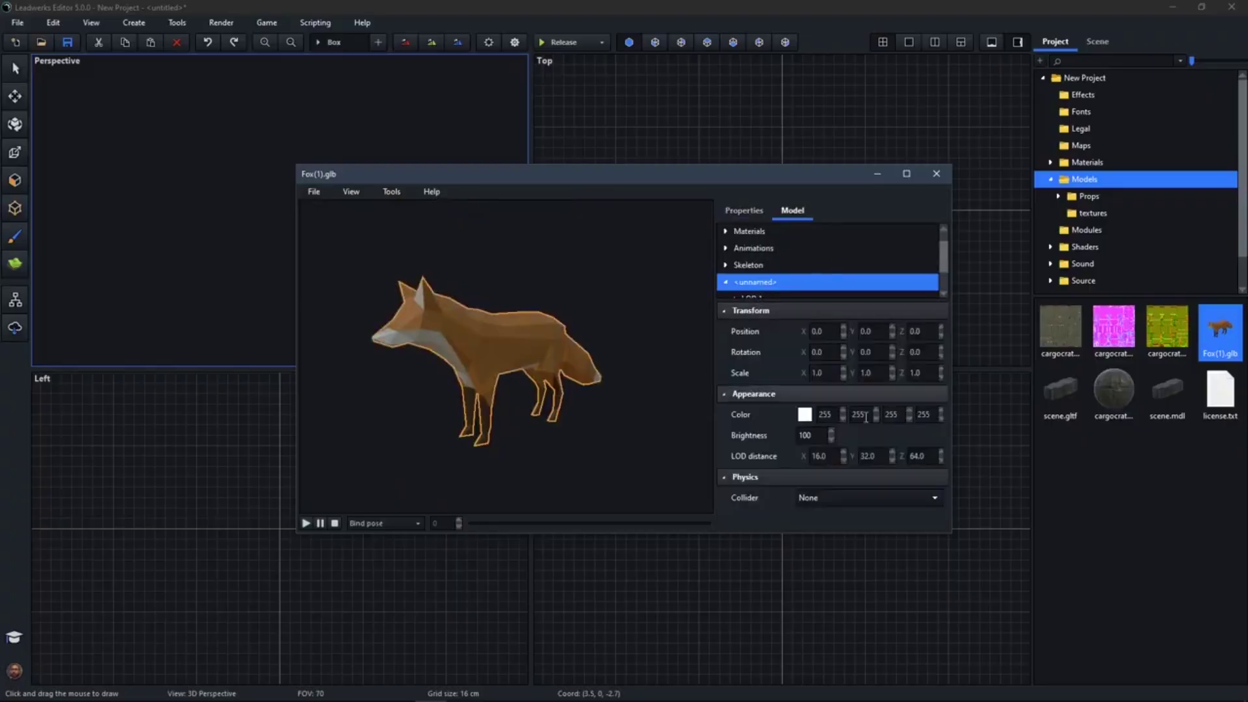
click(843, 499)
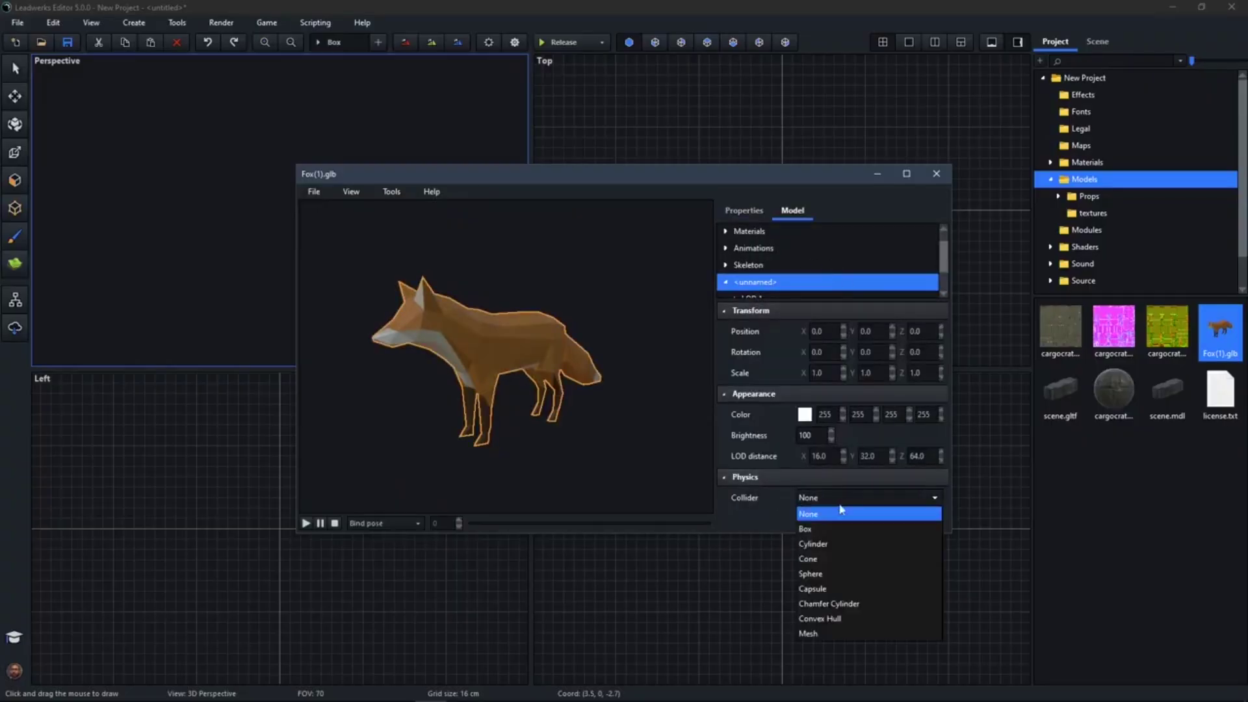
click(831, 528)
mouse_move(507, 358)
right_down()
mouse_move(429, 358)
mouse_move(501, 358)
right_up()
Try the Cylinder, Sphere and Capsule collider shapes on the fox.
click(824, 499)
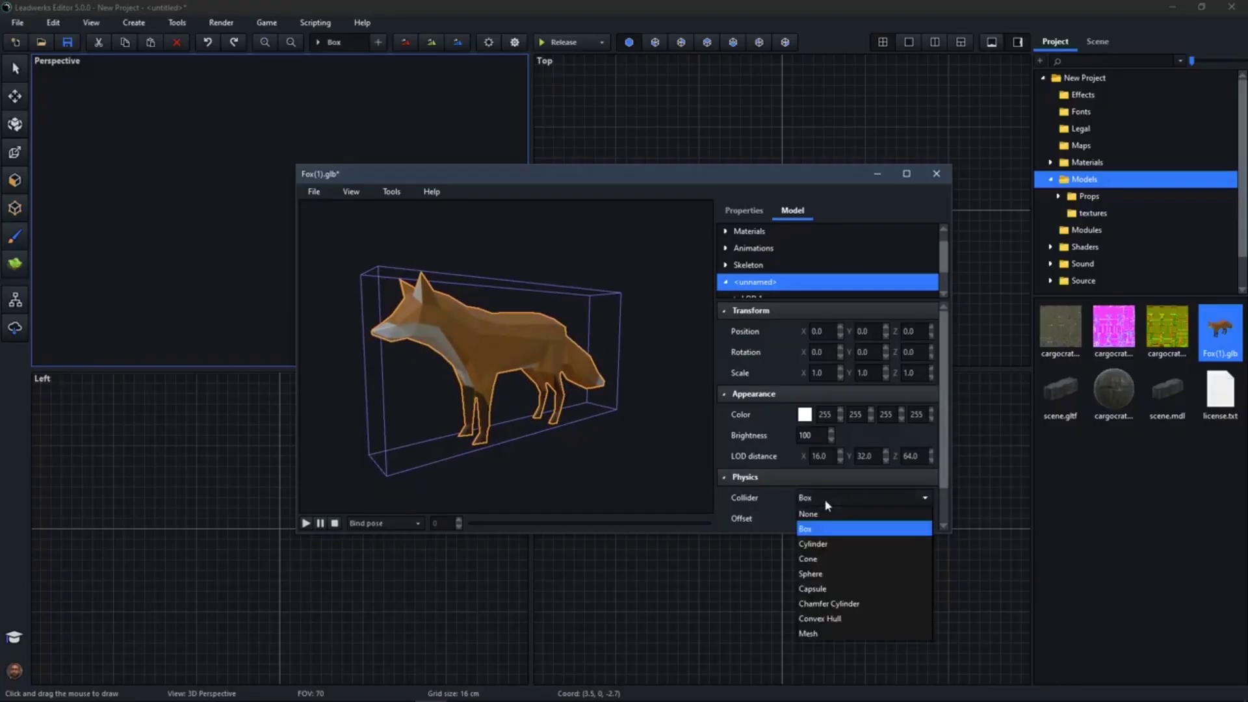
click(840, 543)
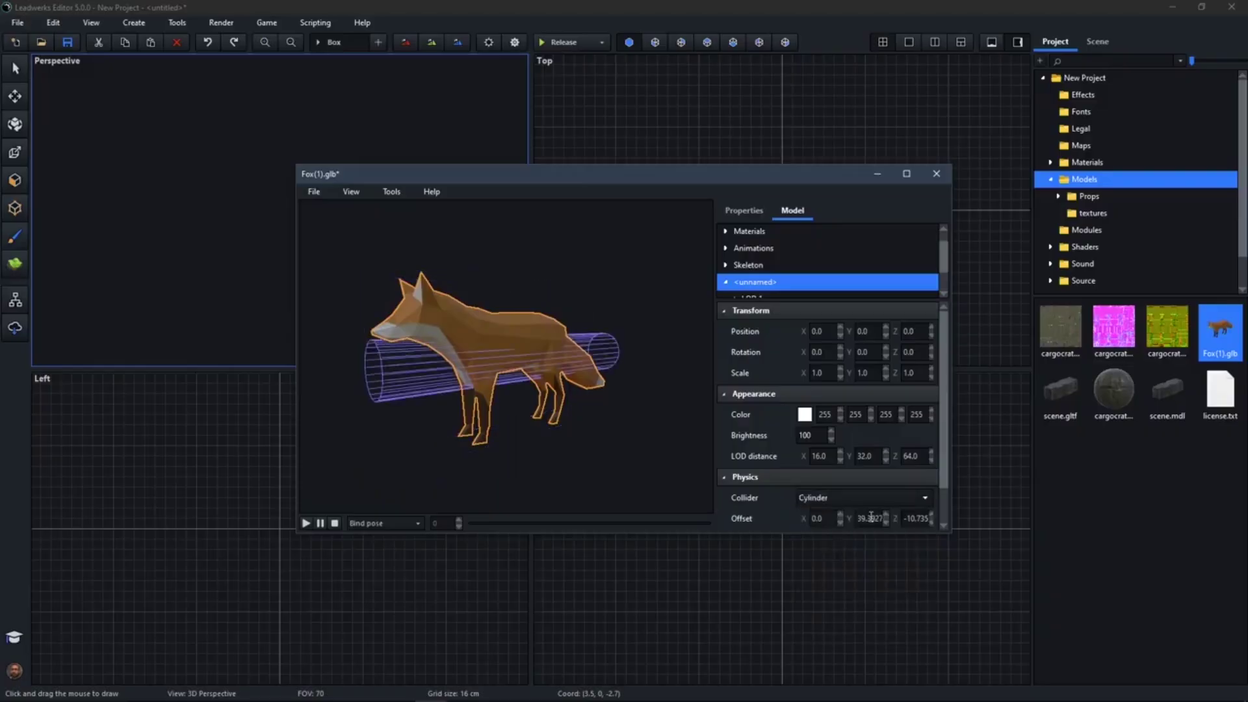
click(836, 499)
click(830, 563)
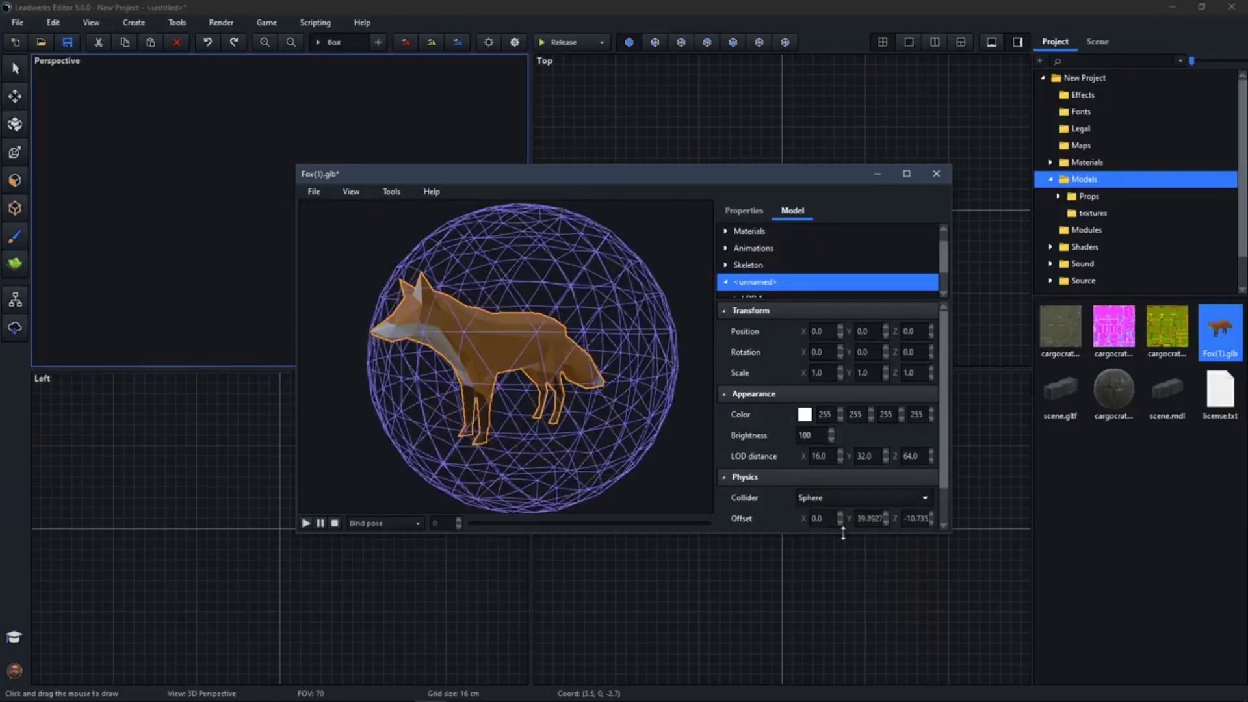
click(857, 501)
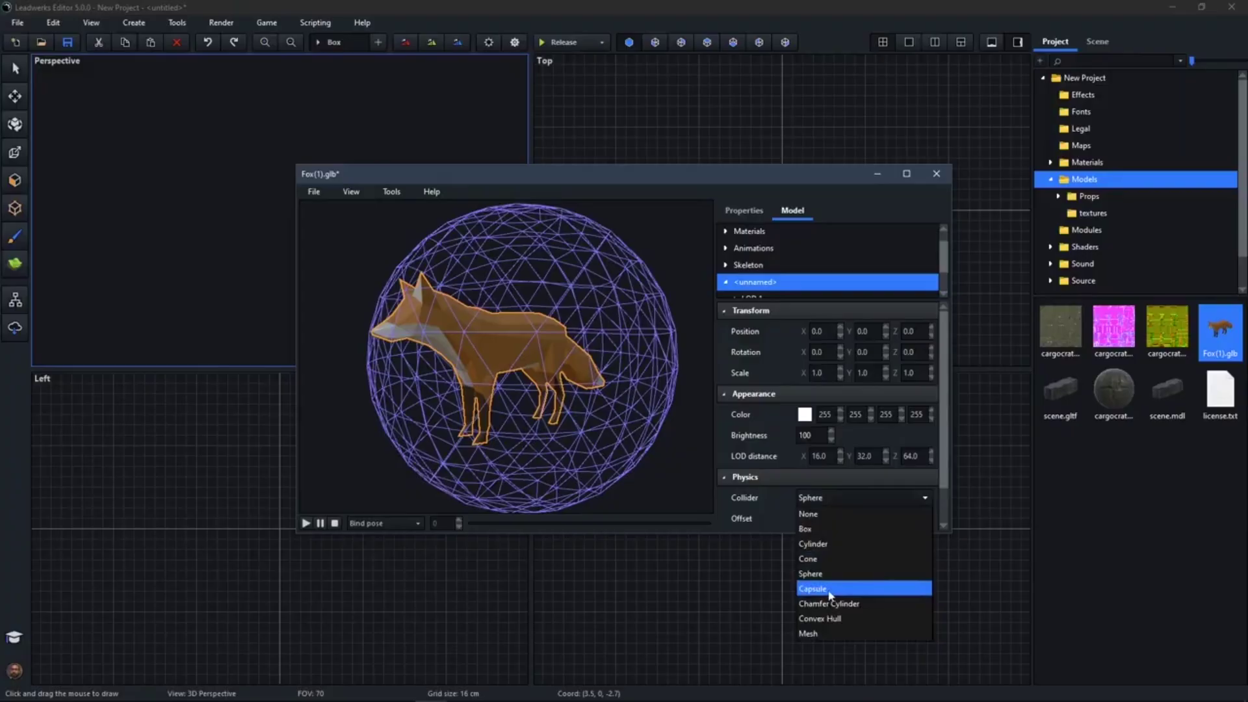
click(830, 590)
Set the fox's collider to Convex Hull and inspect how it wraps the body.
click(834, 505)
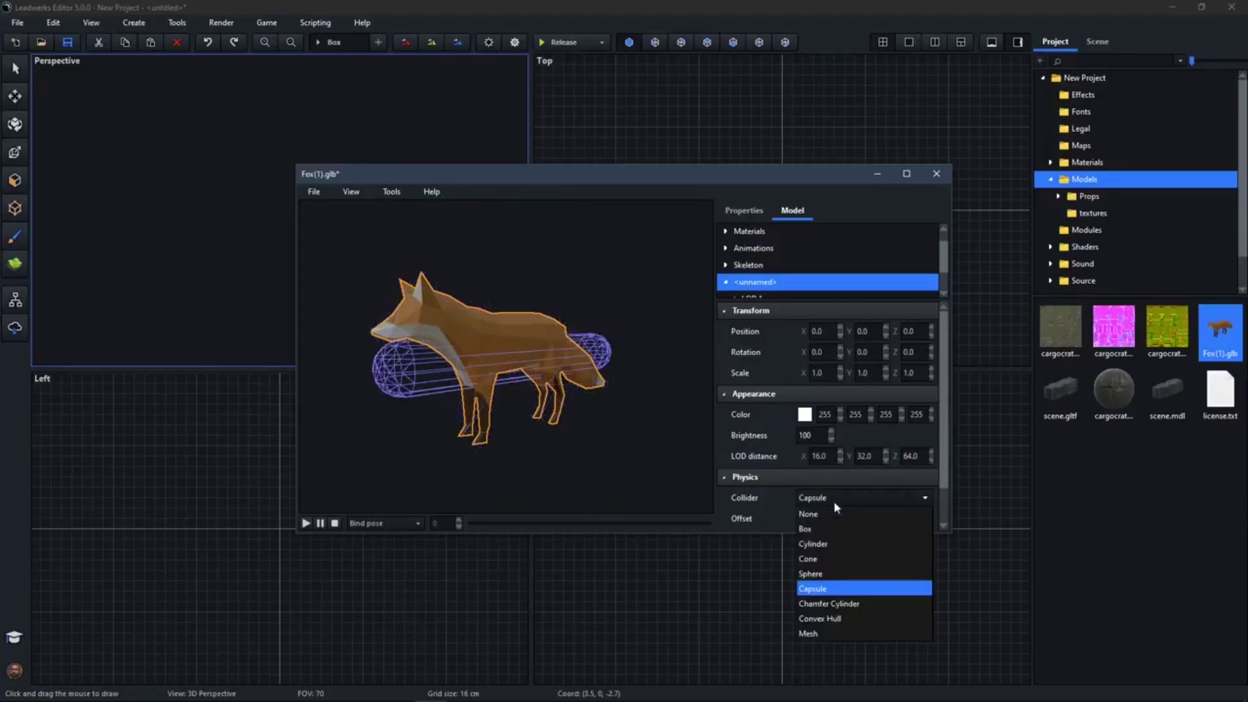
click(843, 619)
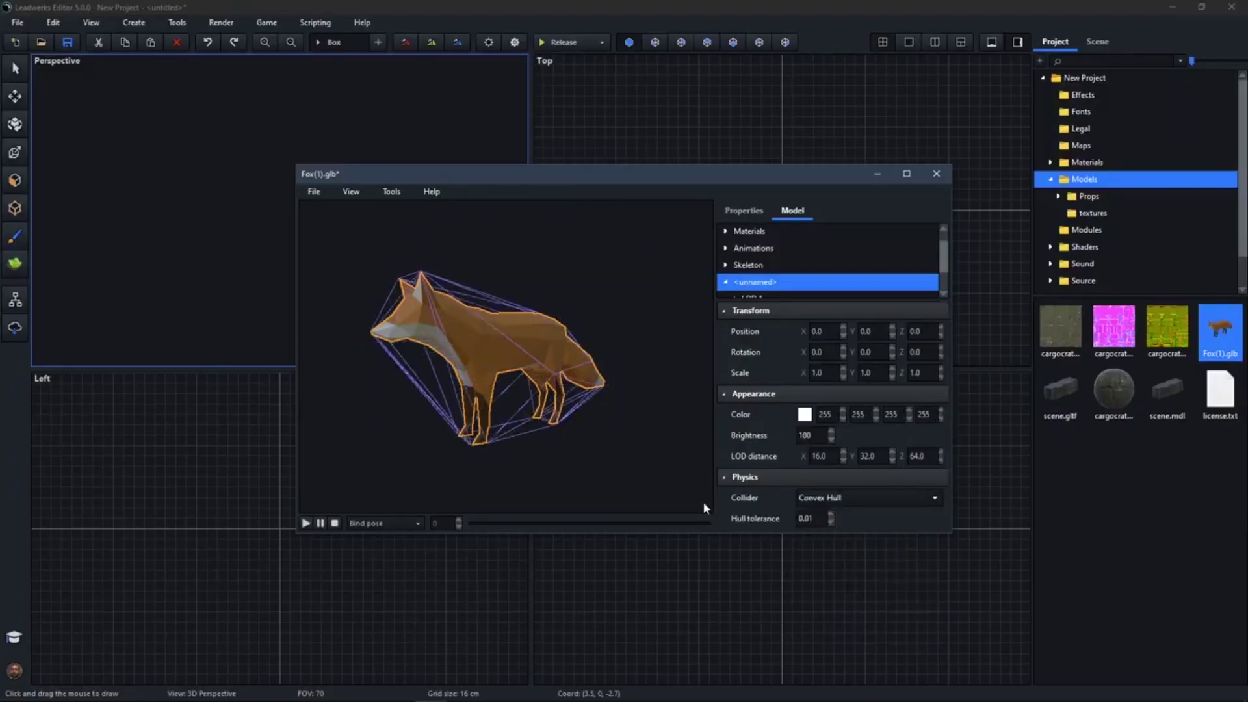
right_drag(482, 355, 601, 379)
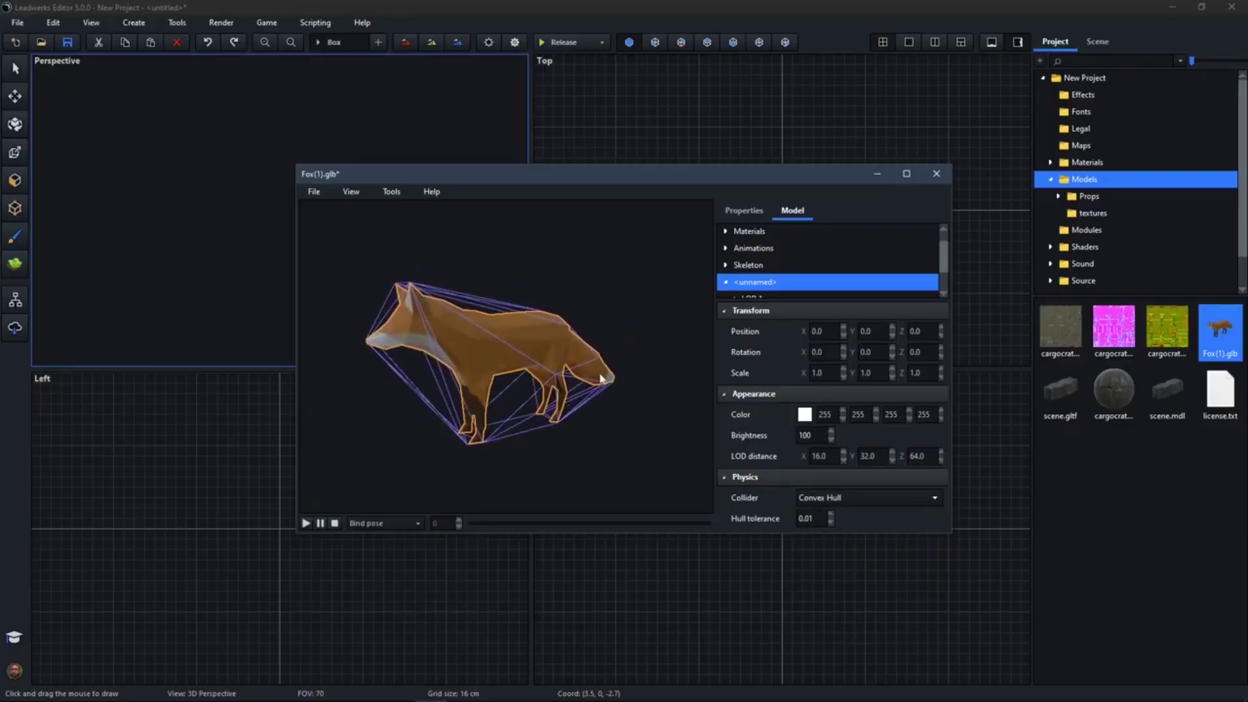
Apply Convex Decomposition to the fox with the default settings and inspect the collider from the other side.
click(393, 192)
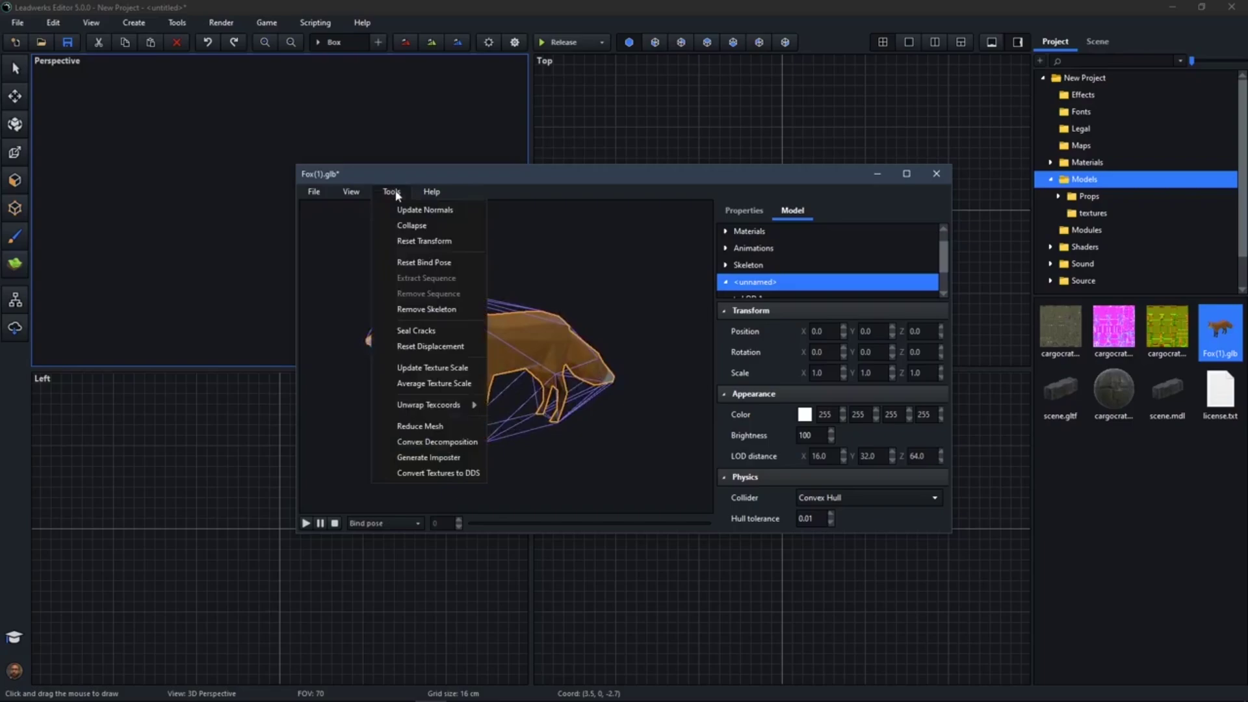
click(450, 444)
drag(647, 240, 204, 279)
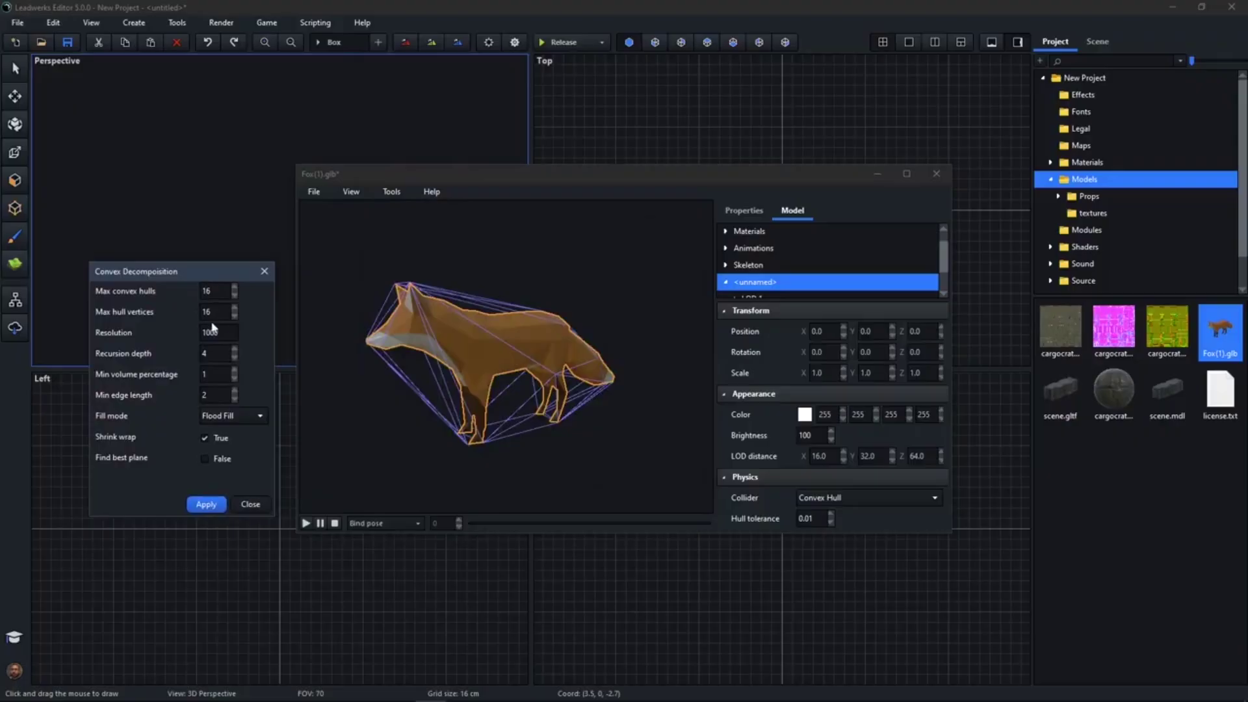
click(206, 505)
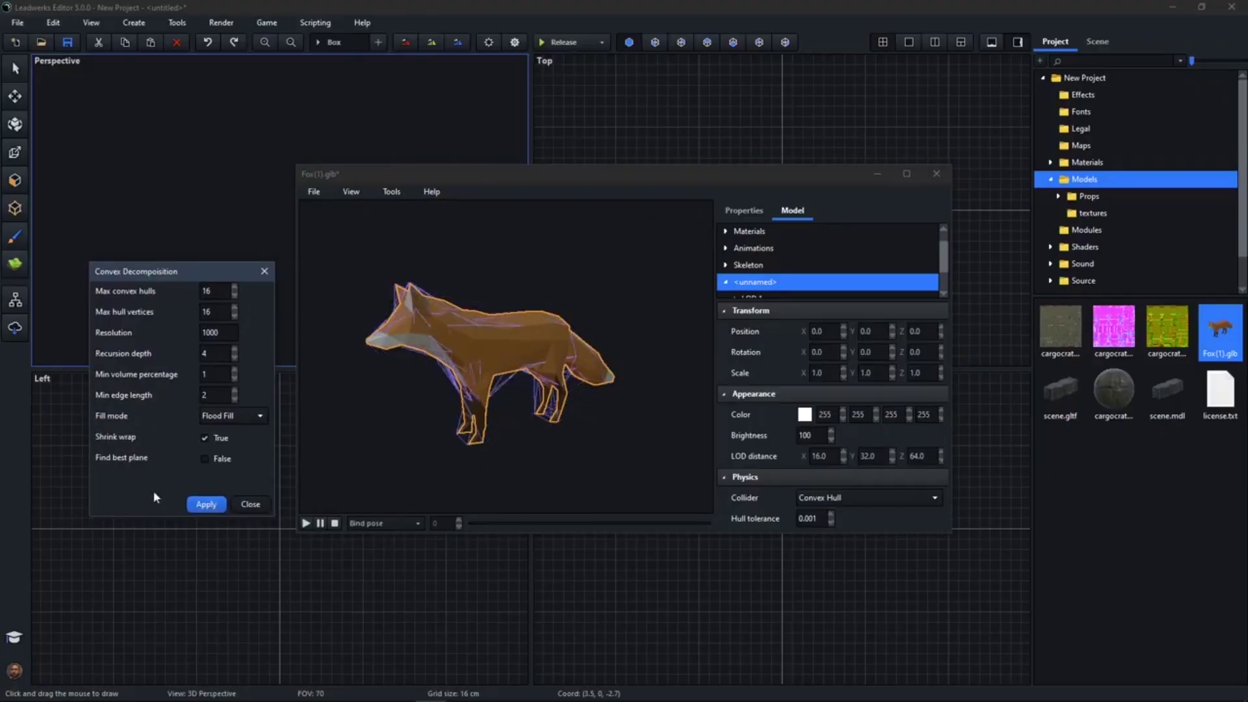
right_drag(478, 403, 396, 402)
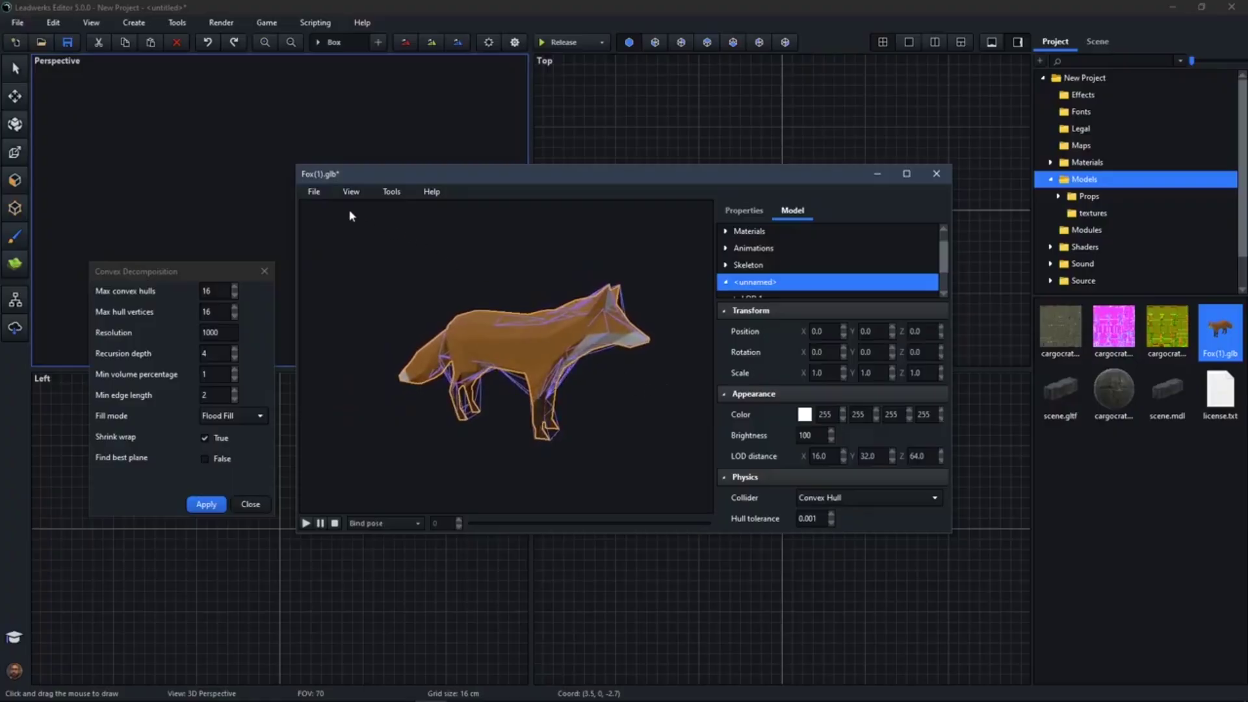
Save the fox as Leadwerks Model Fox(1).mdl in the Models folder, closing the decomposition settings and the model window.
click(314, 191)
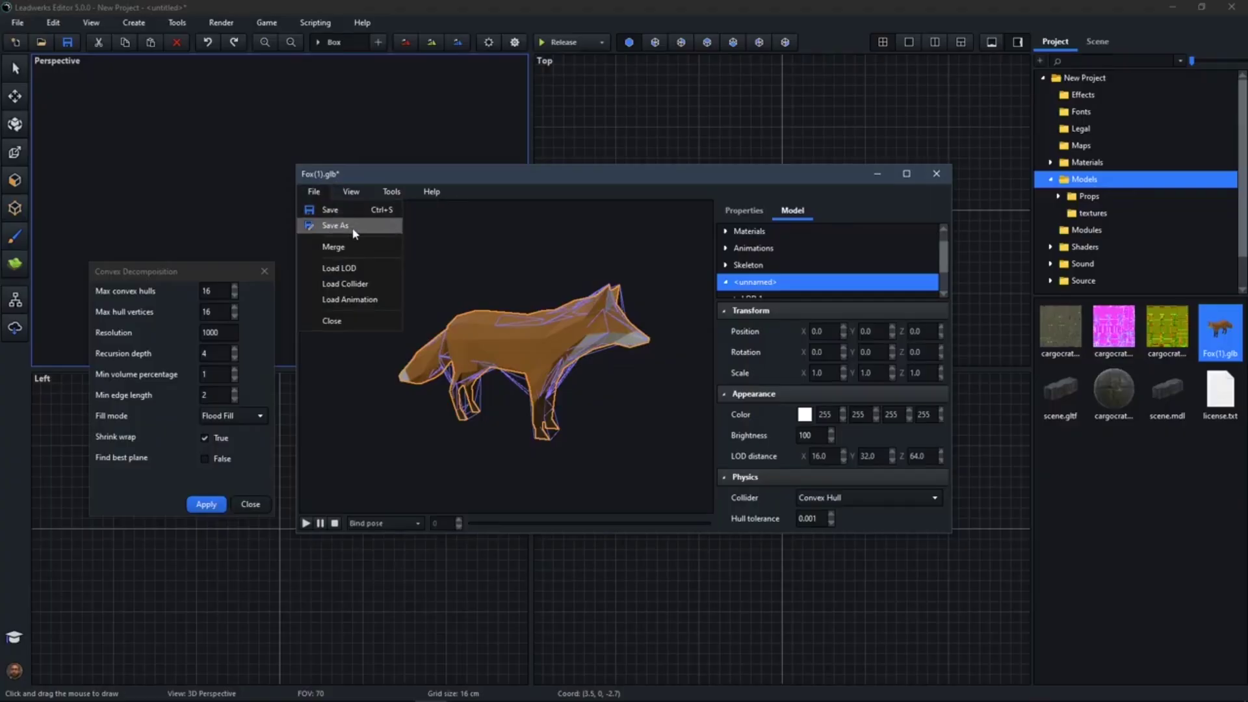
click(354, 228)
click(479, 488)
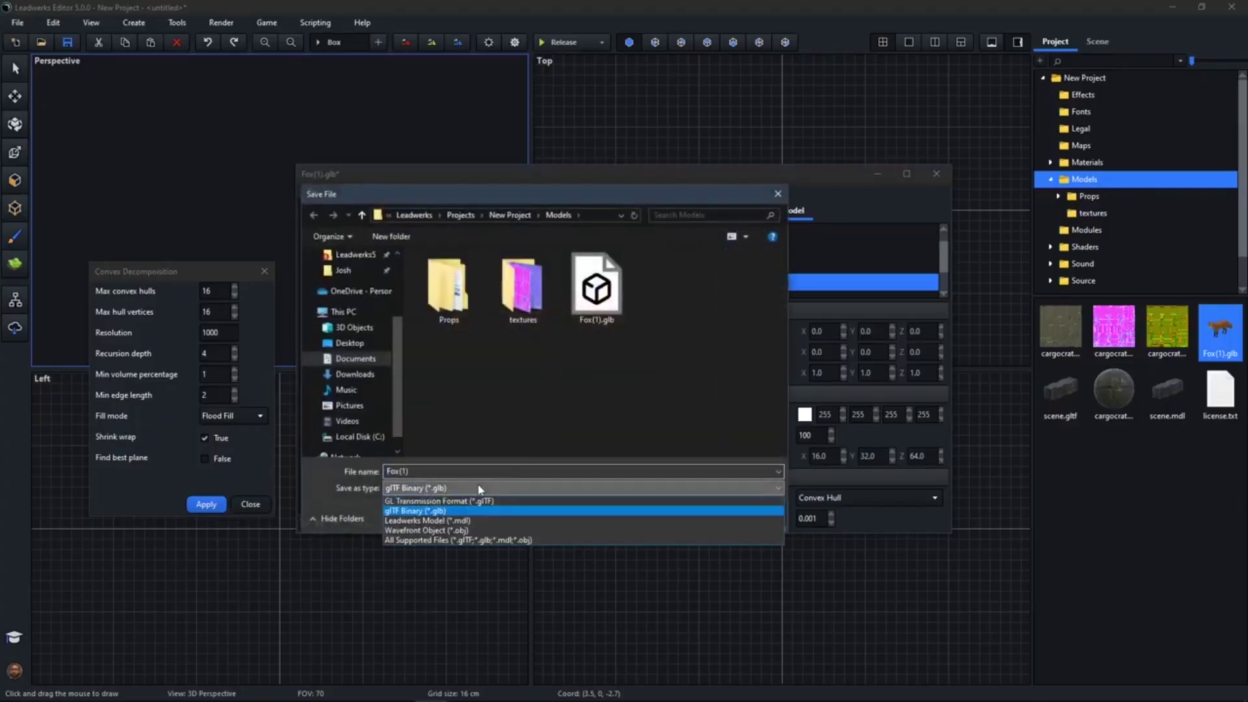
click(456, 521)
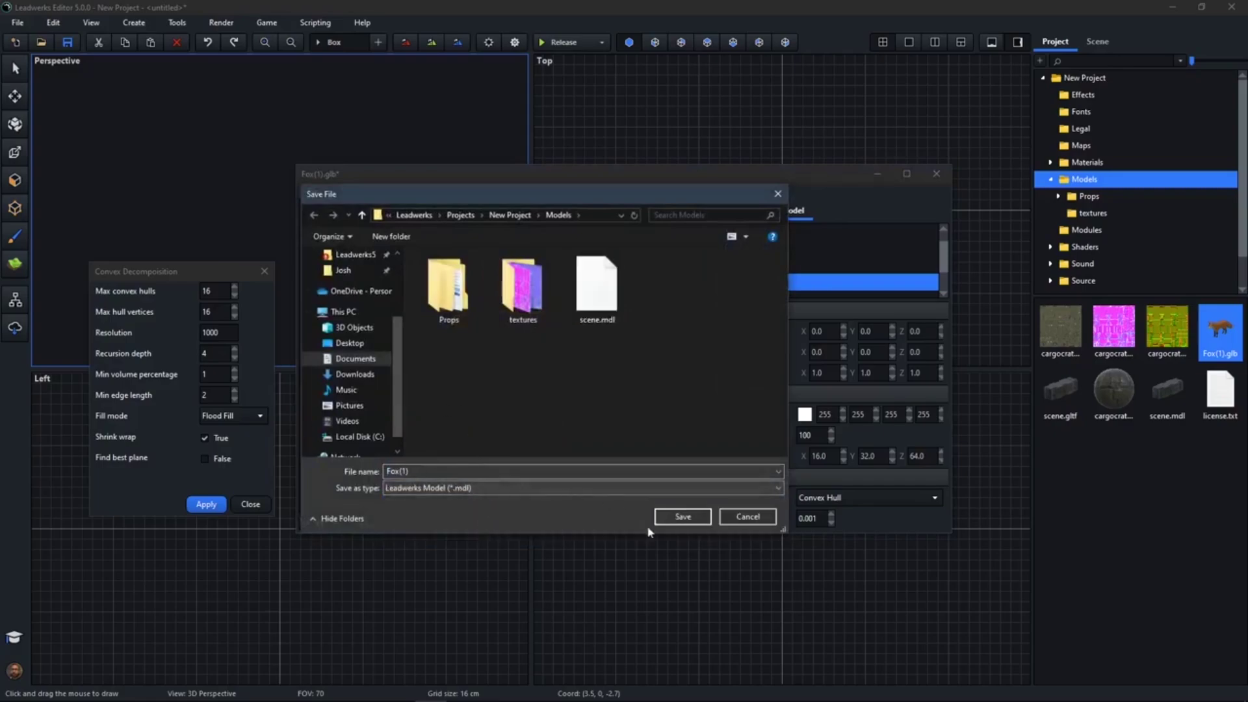
click(682, 519)
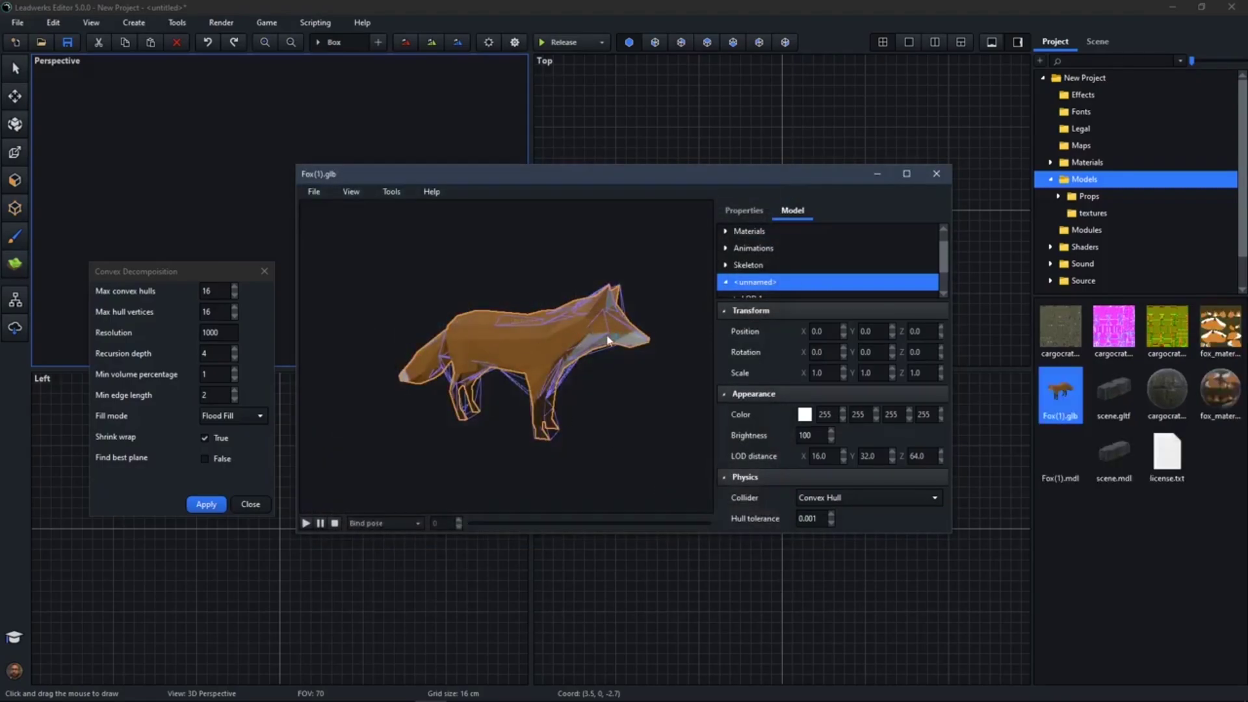
click(264, 271)
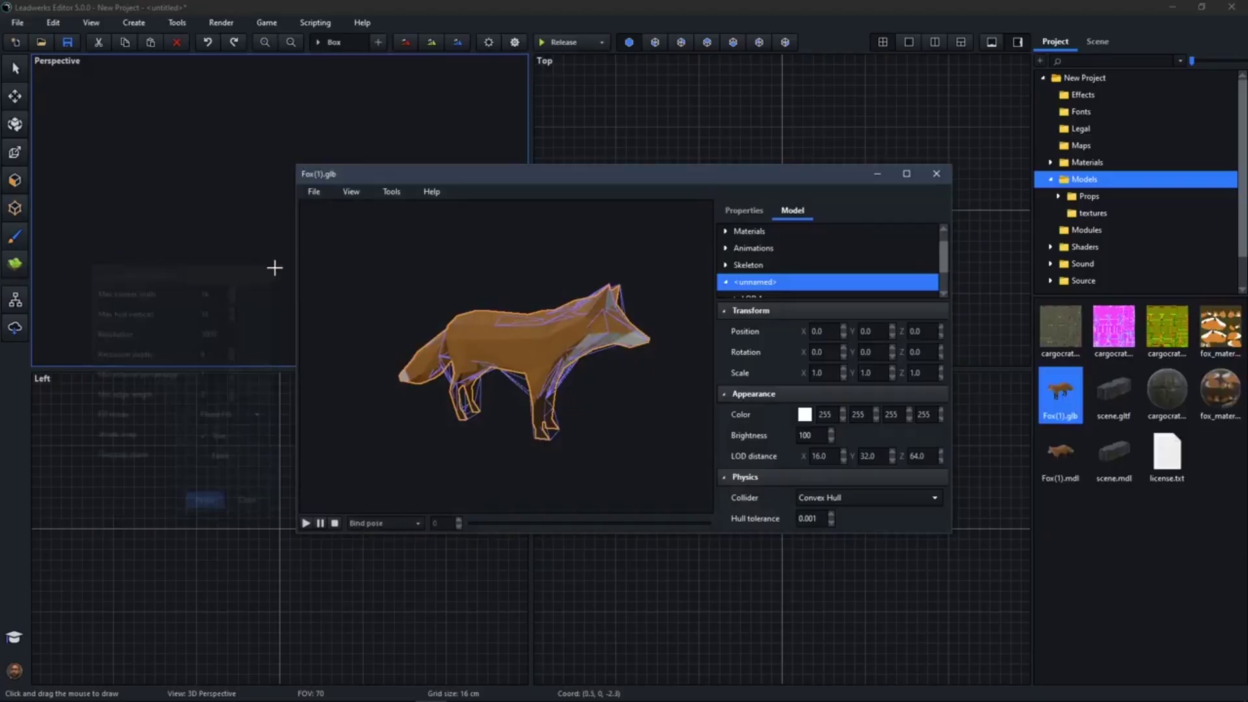
click(937, 175)
Open Fox(1).mdl, examine its collider and model summary, and close it.
double_click(1061, 455)
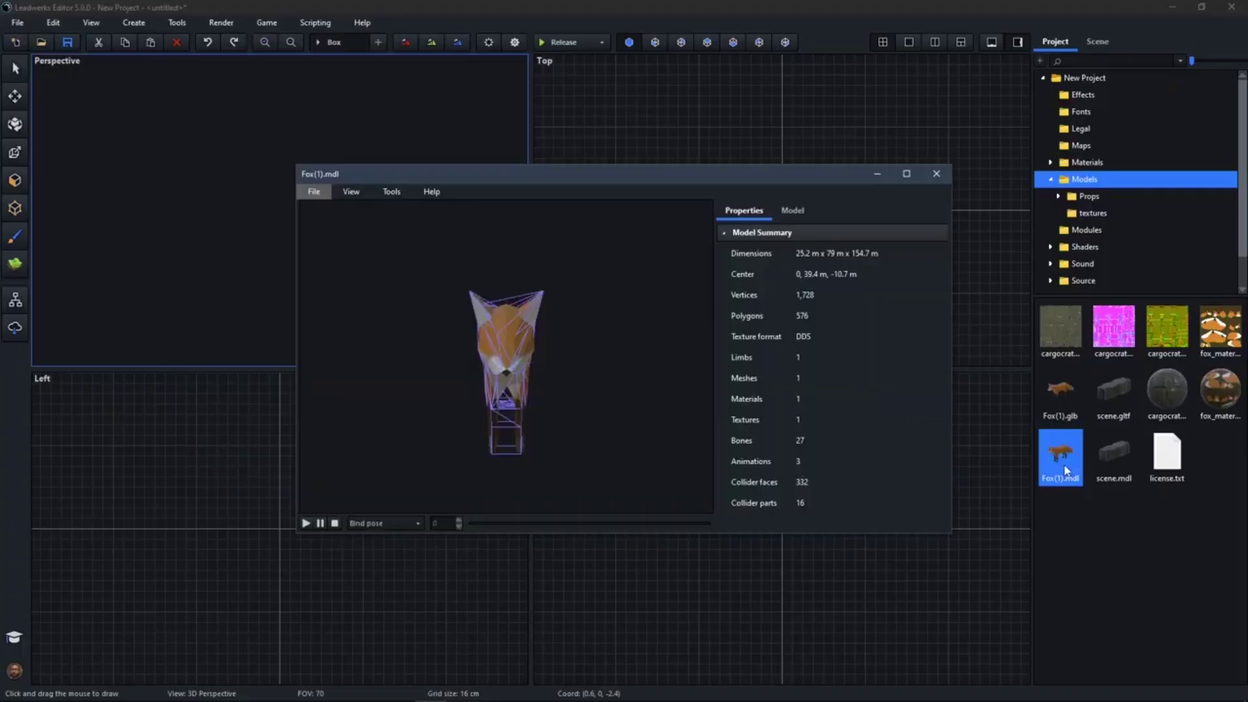
right_drag(505, 356, 556, 354)
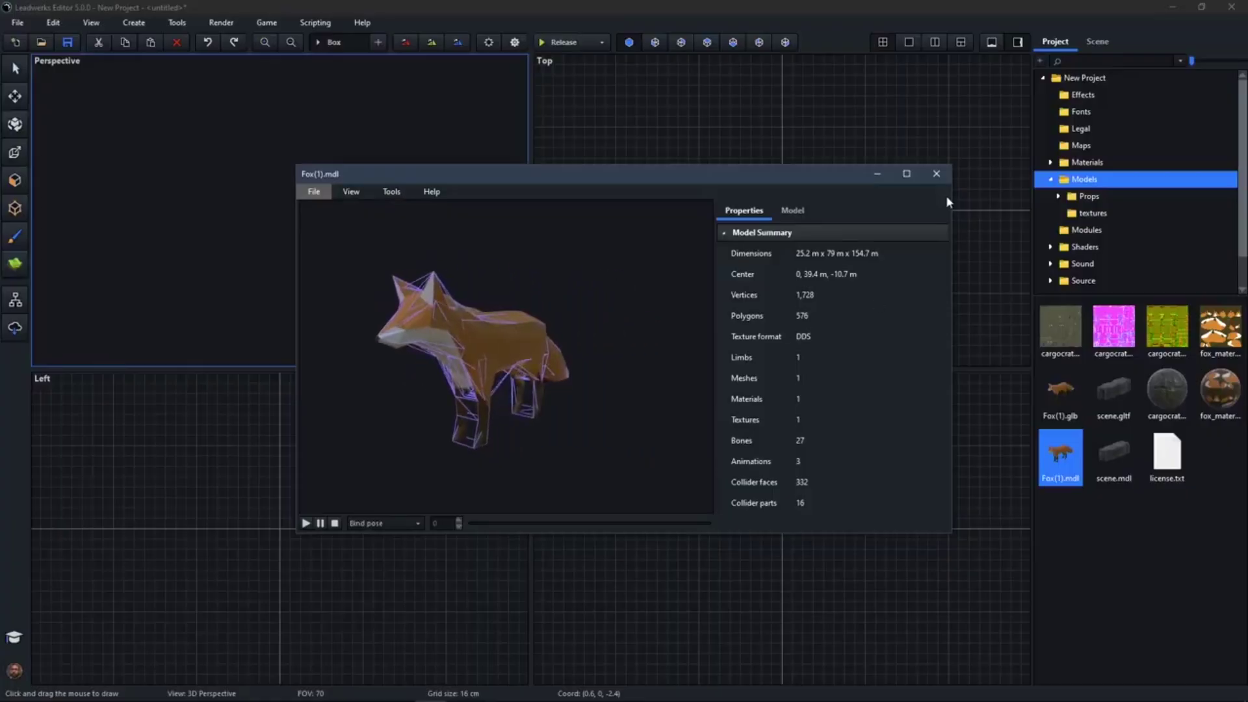
click(937, 173)
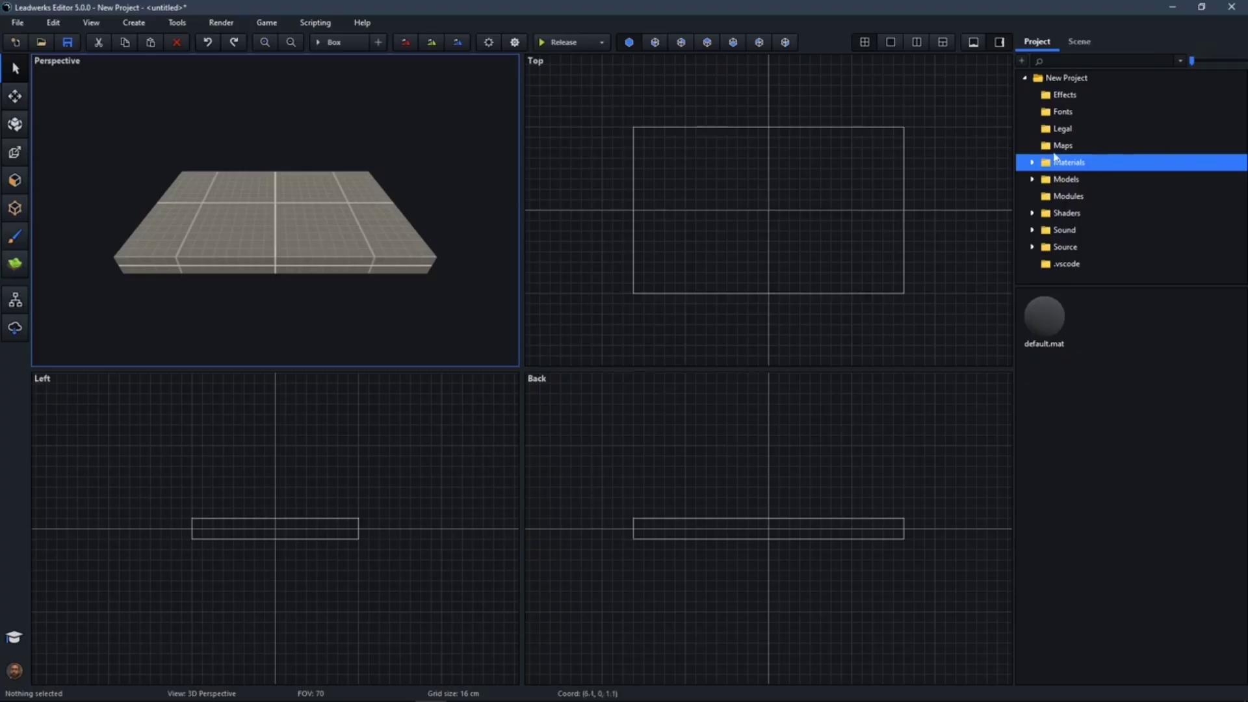
Create a new material named My Material in the Materials folder.
click(1023, 62)
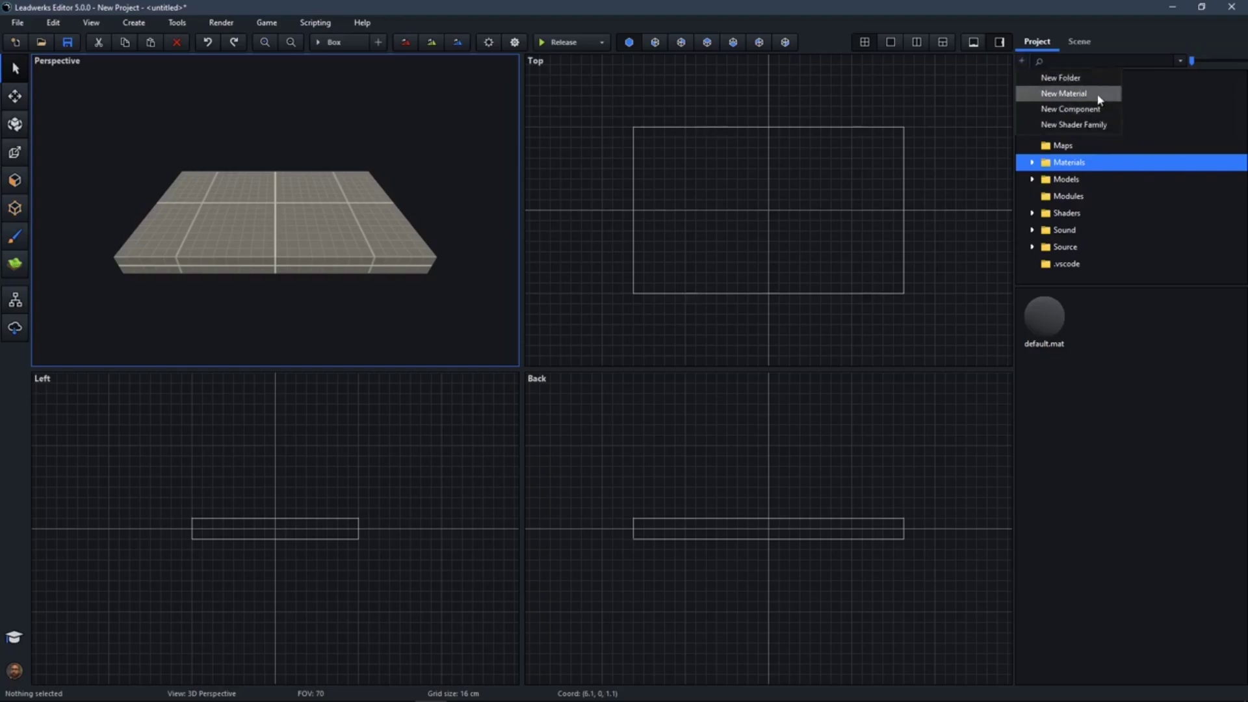
click(1099, 100)
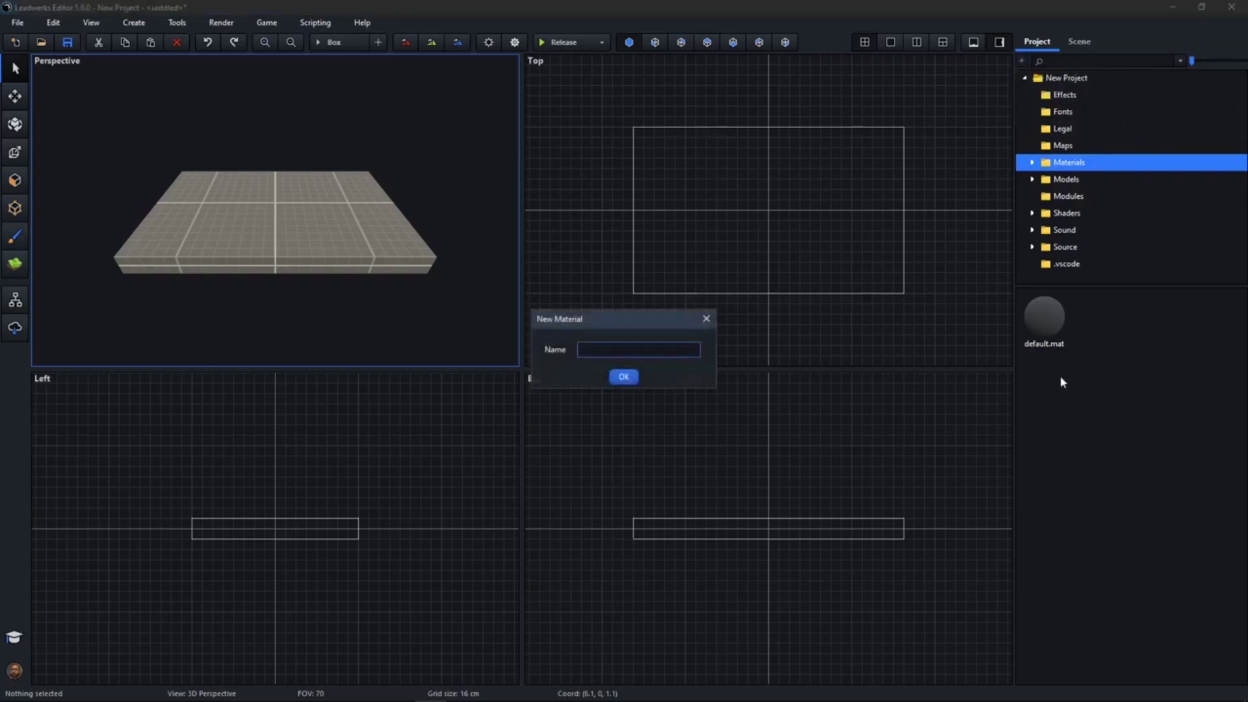
text(My Ma)
click(622, 374)
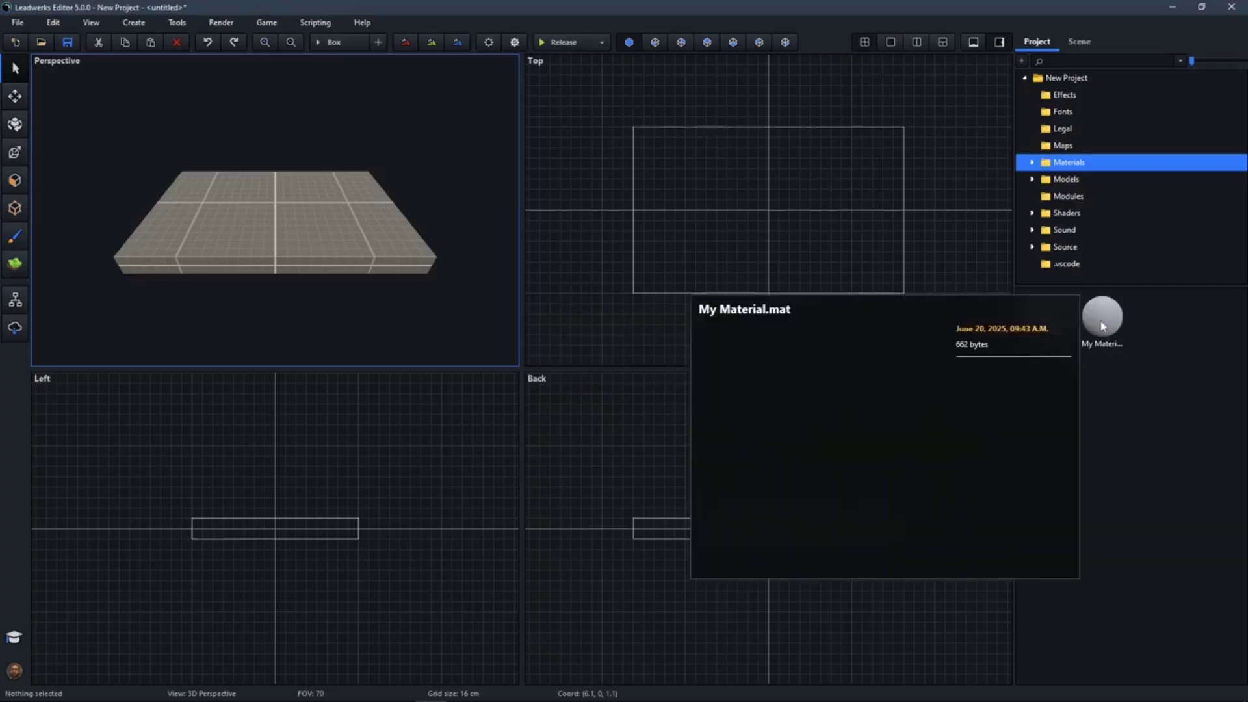
Preview My Material in the material editor, close it and apply the material to the floor brush in the perspective view.
double_click(1103, 325)
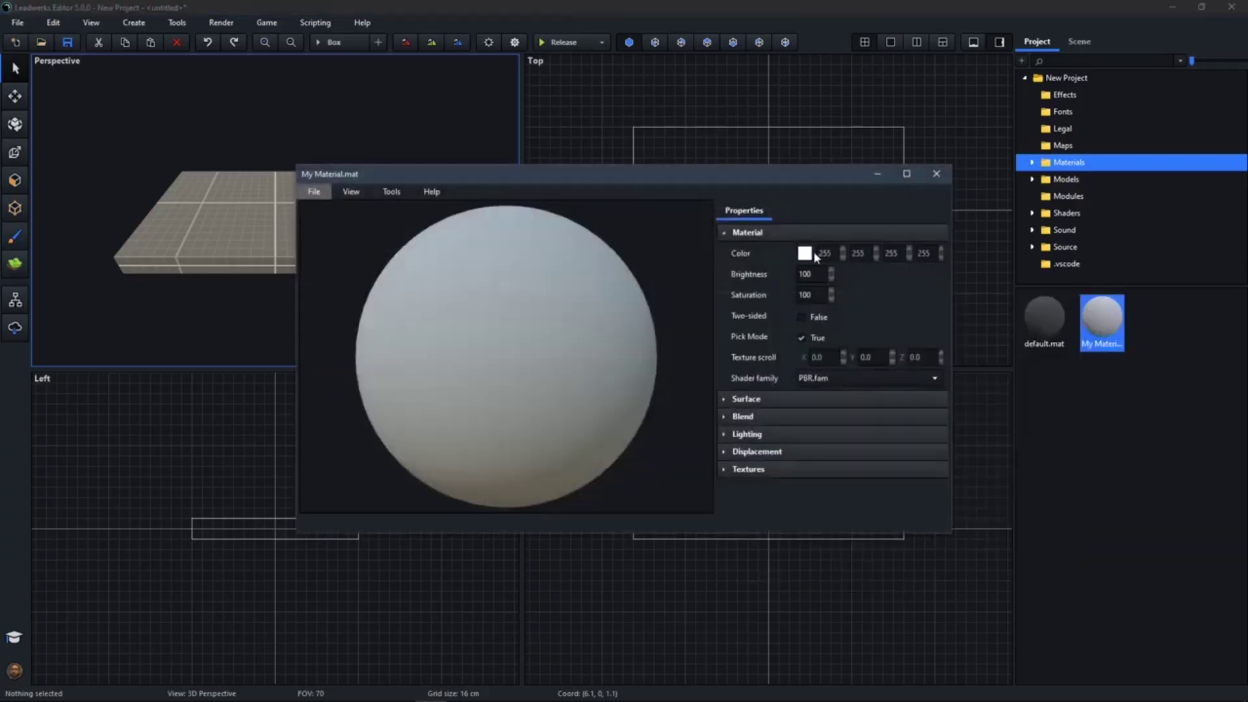
click(936, 173)
drag(1103, 320, 313, 231)
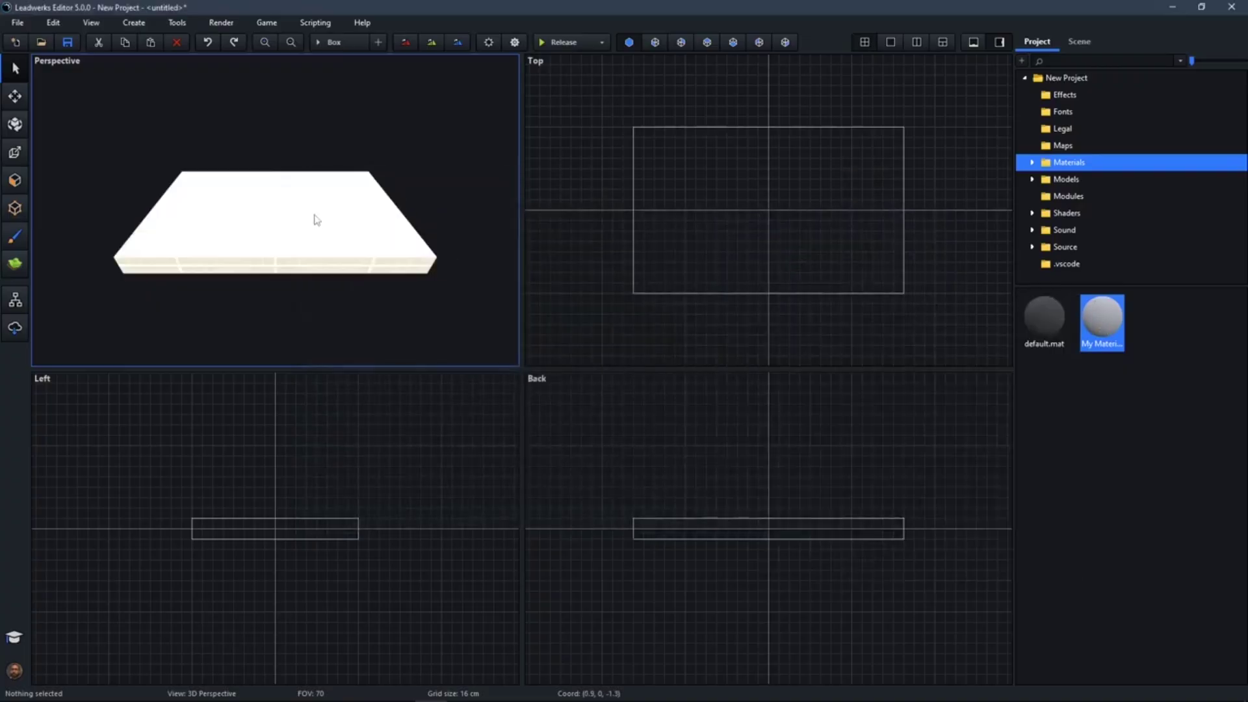
Reopen My Material and set its color to pure blue (0, 0, 255).
double_click(1104, 323)
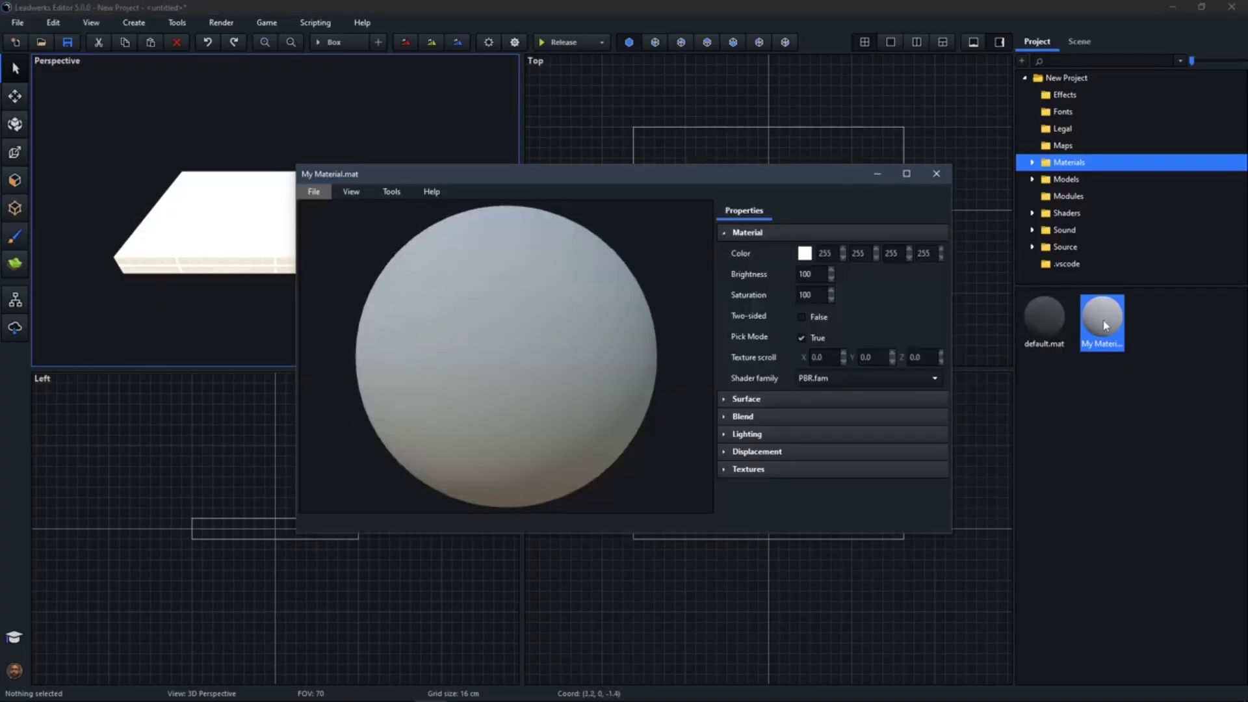
click(805, 253)
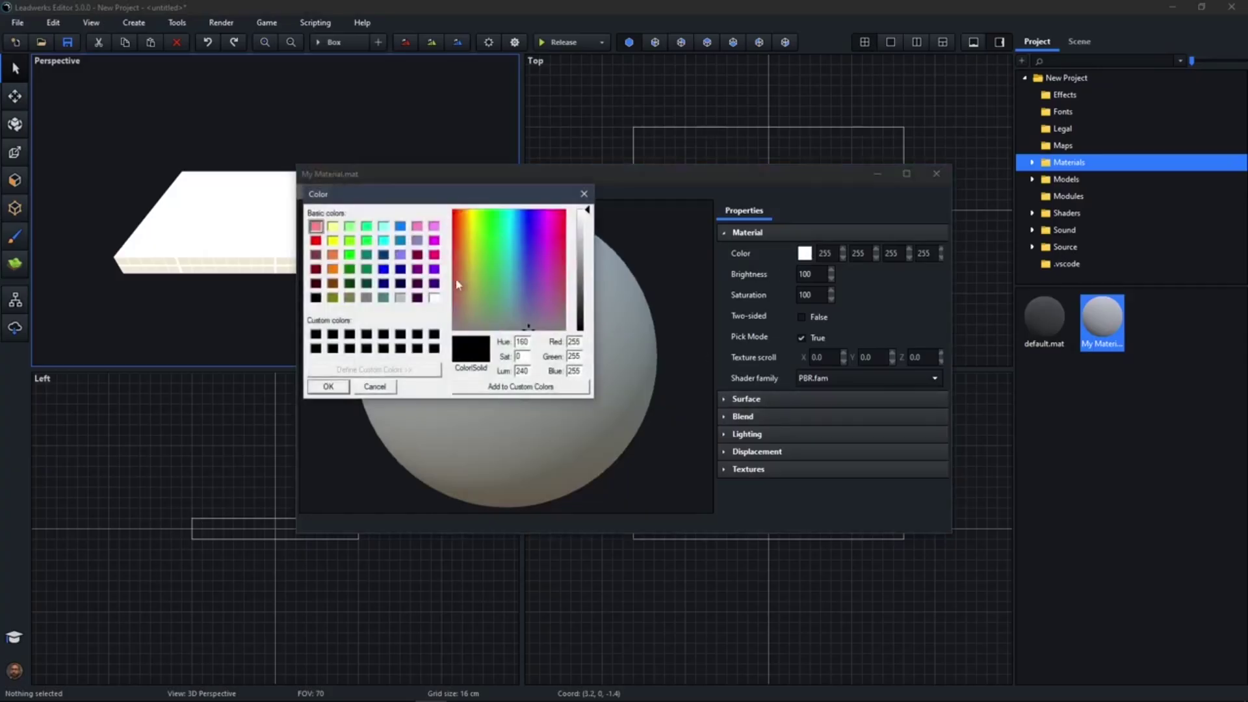
click(383, 268)
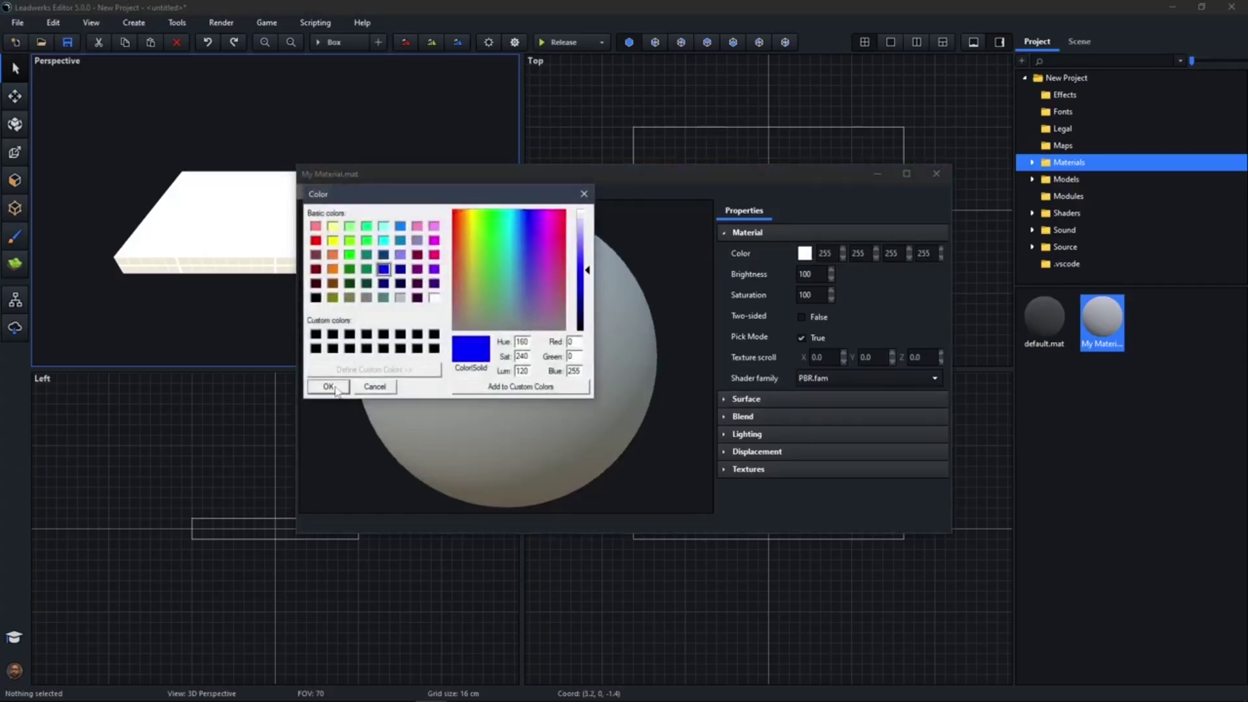
click(328, 386)
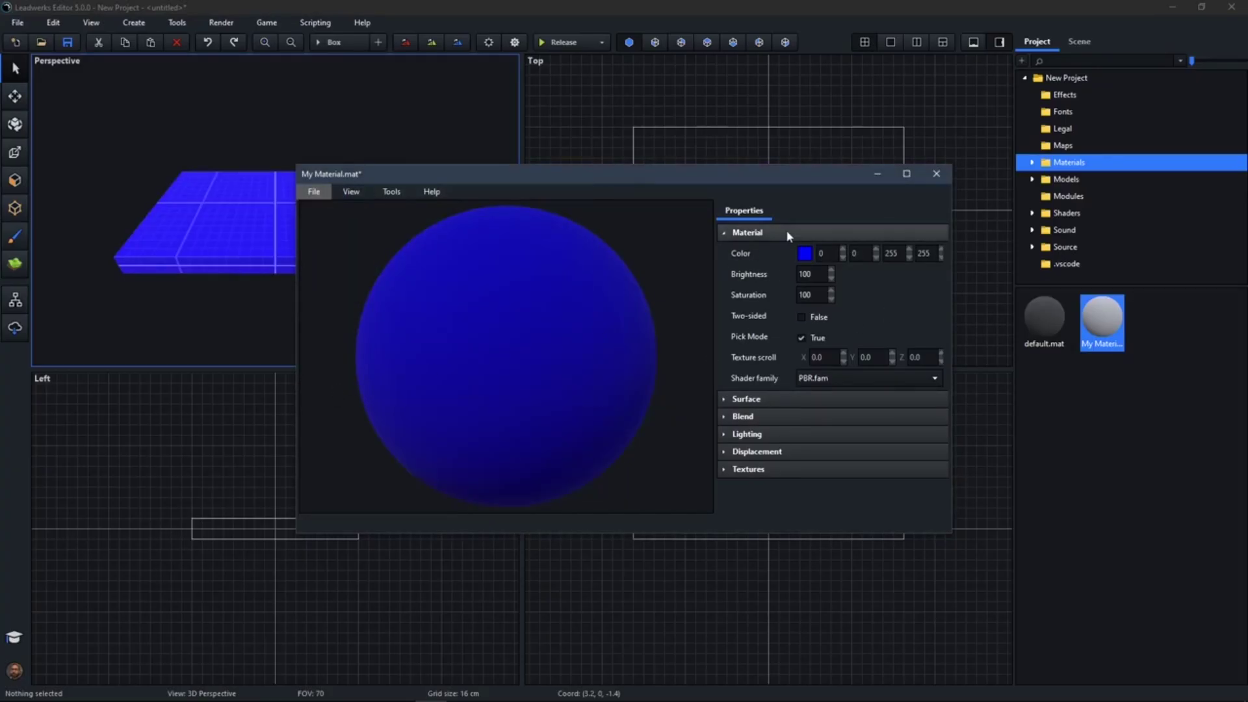
Examine the Surface, Blend, Lighting, Displacement and Textures property groups of My Material.
click(764, 232)
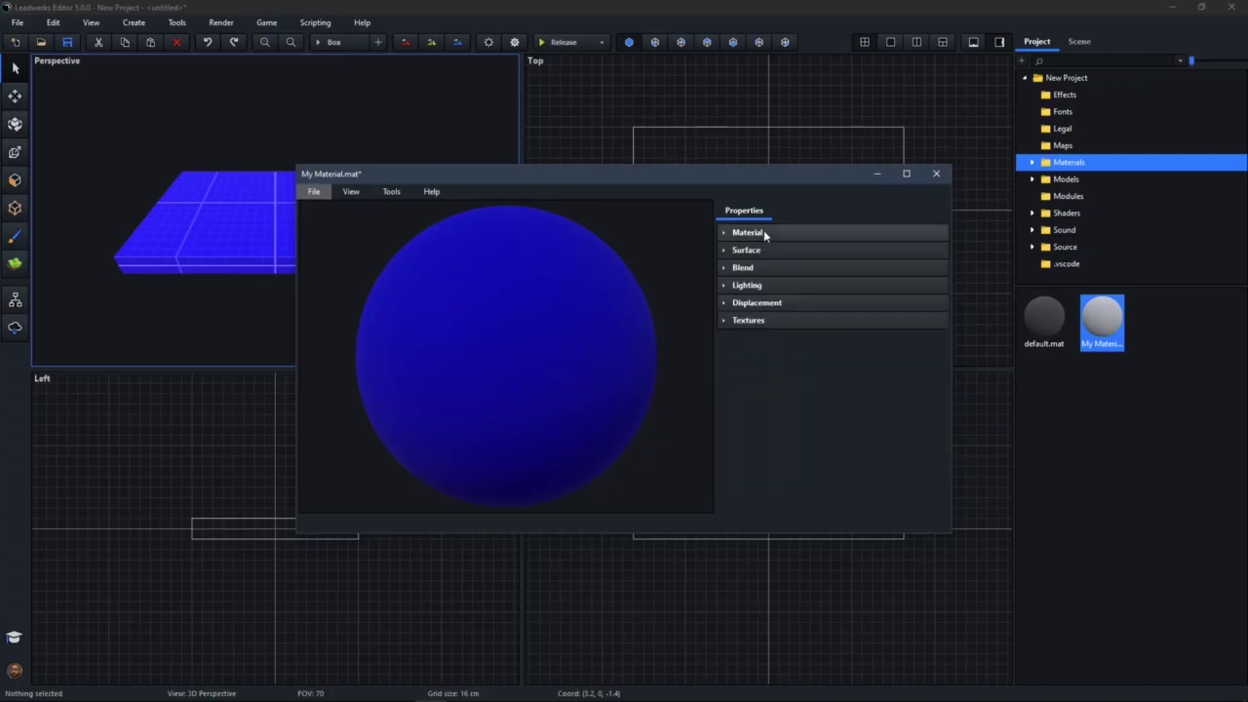
click(767, 253)
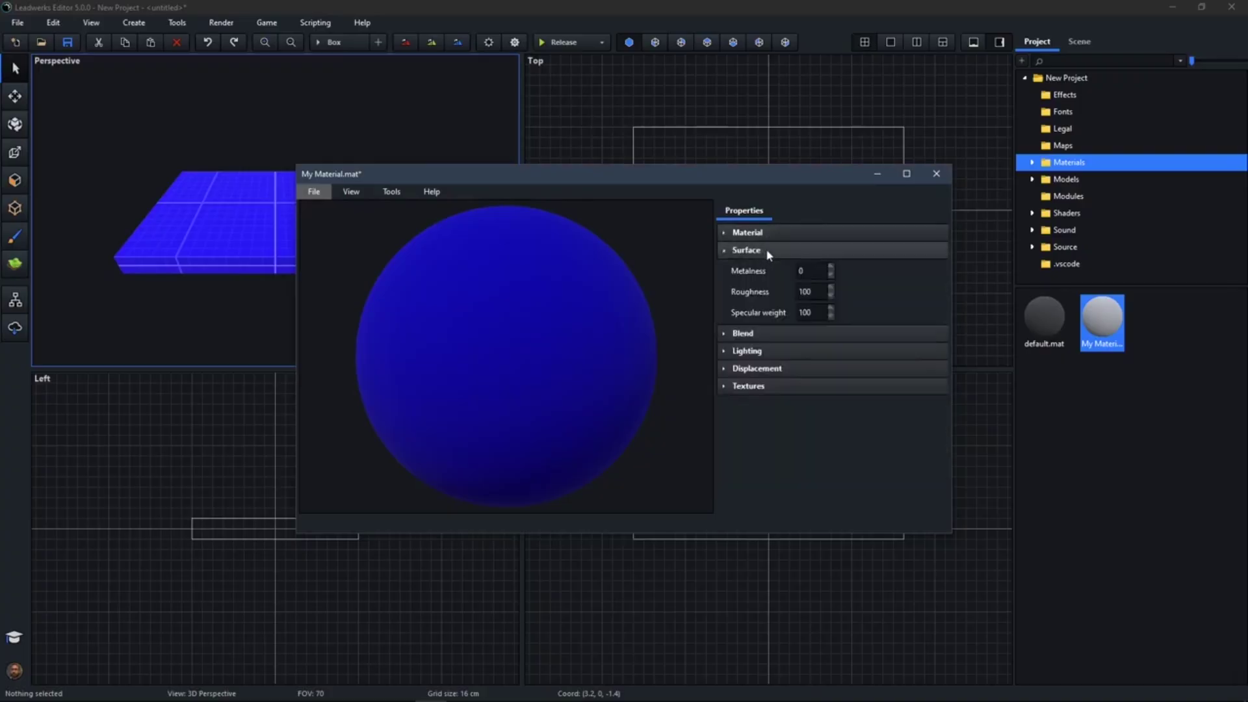
click(768, 253)
click(773, 268)
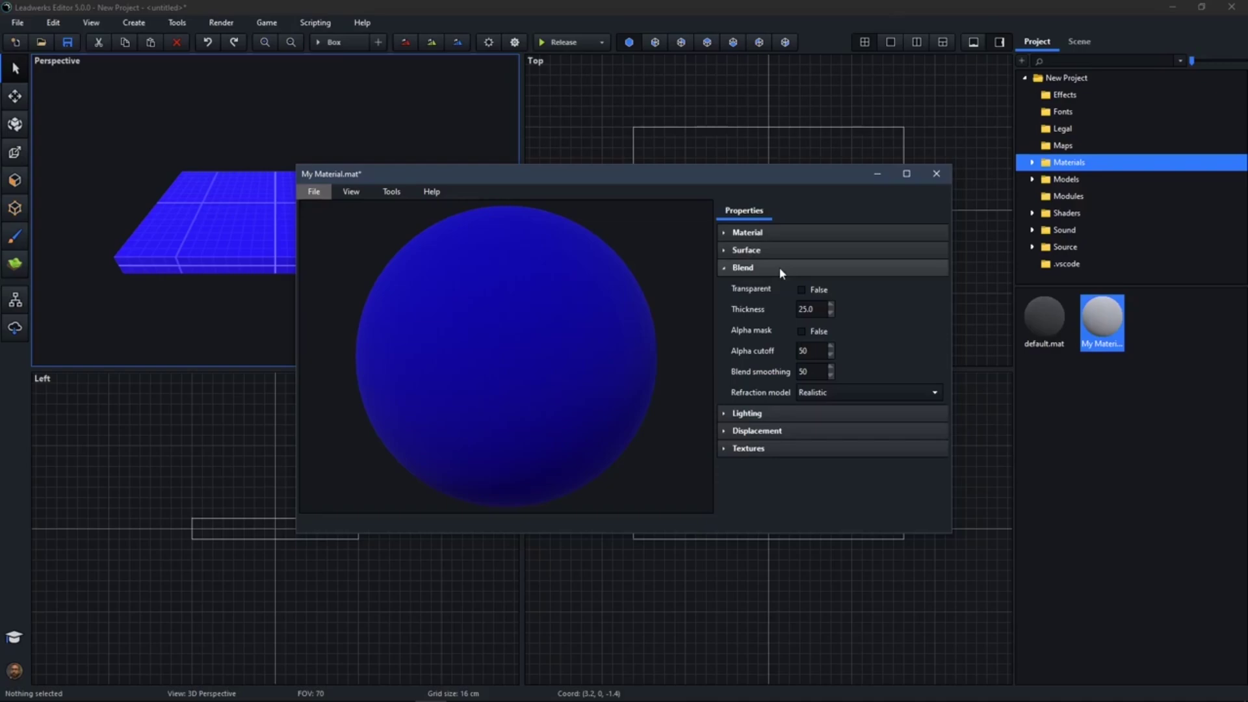
click(779, 267)
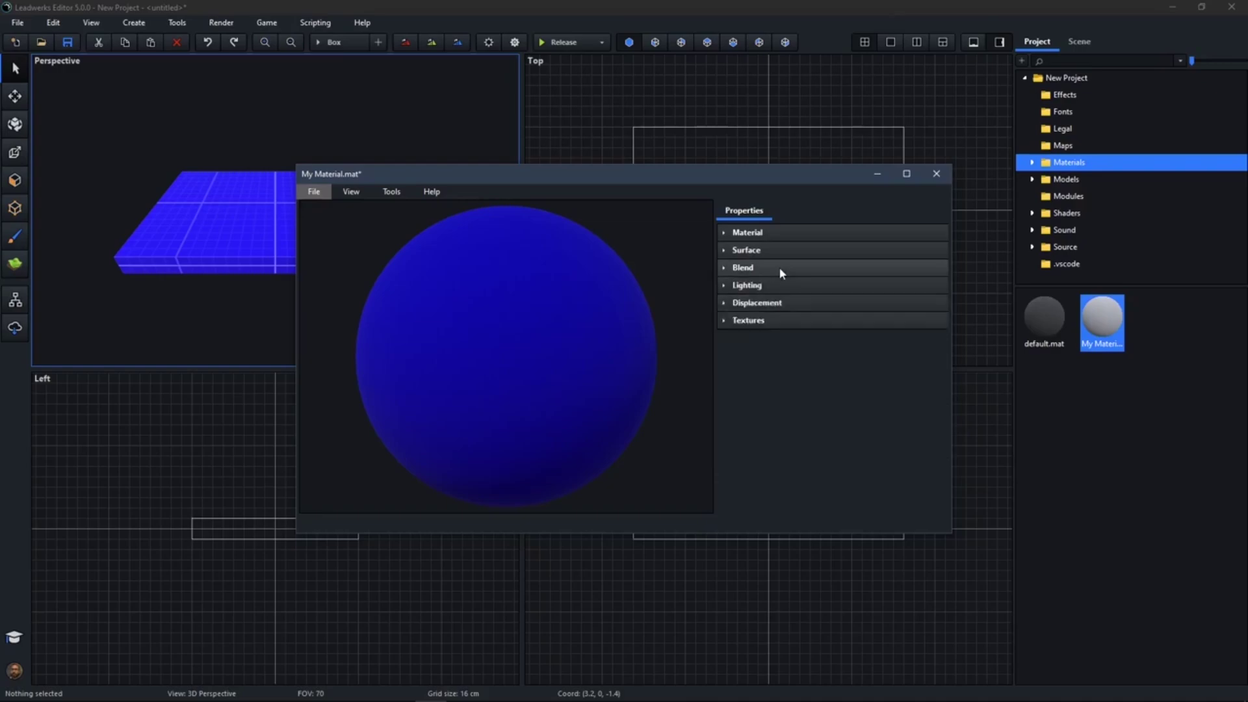
click(776, 286)
click(777, 286)
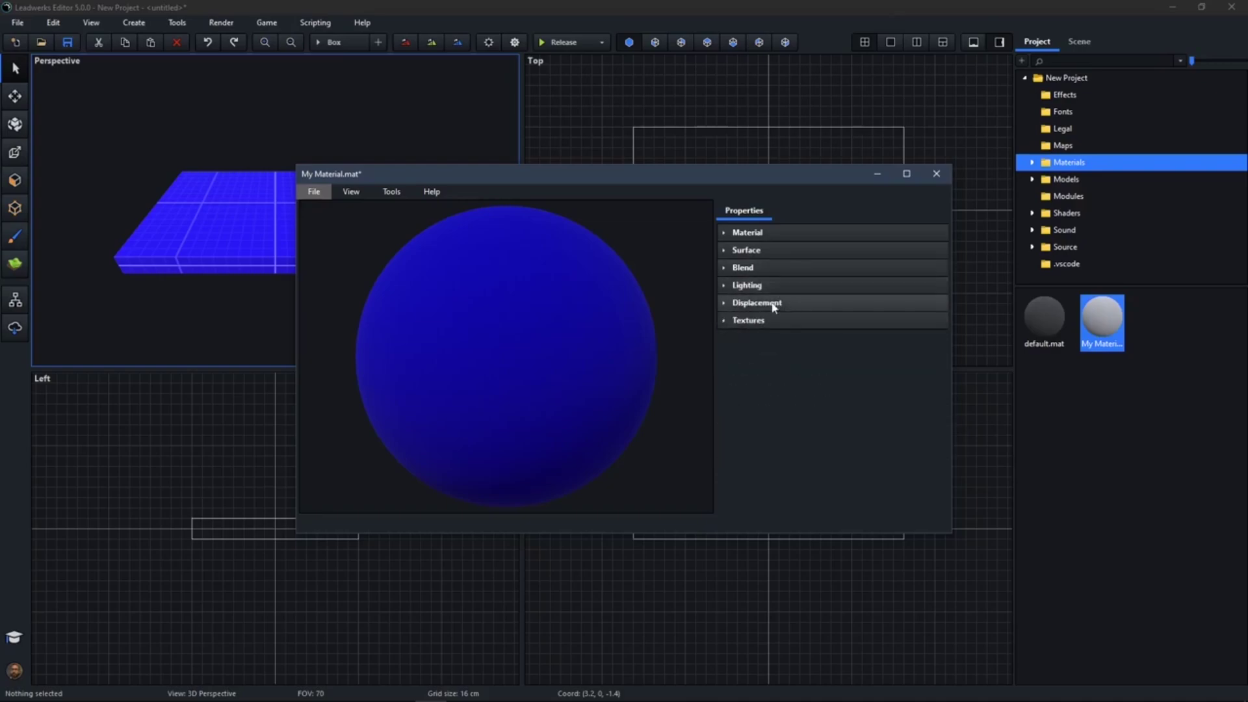
click(774, 304)
click(774, 304)
click(766, 321)
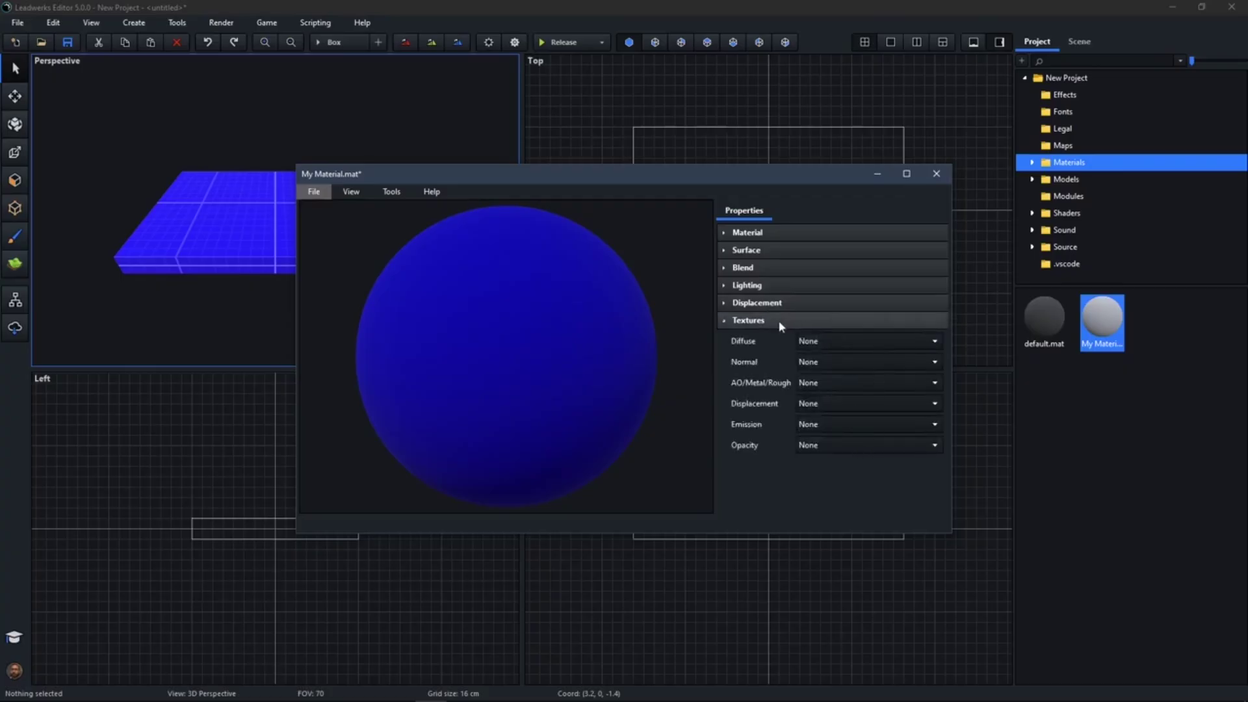
Close My Material and save its changes.
click(938, 179)
click(590, 399)
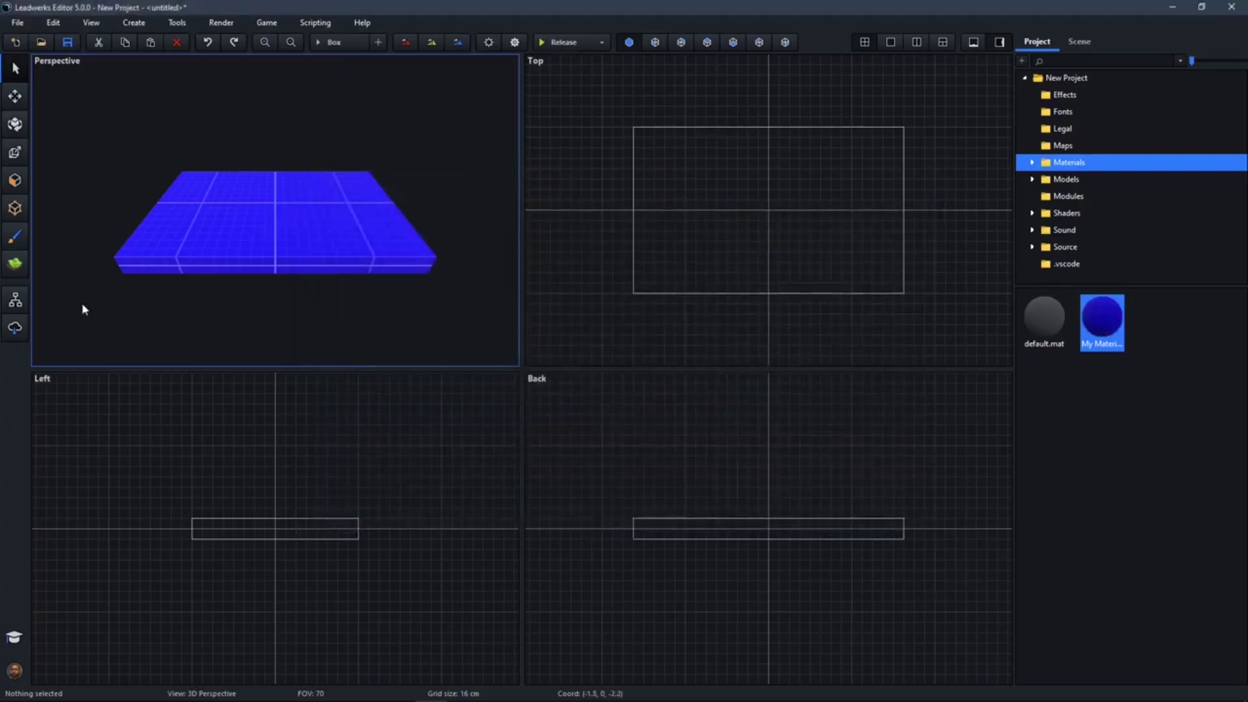
Install the 2K version of the Construction Waste 01 material from the online Debris materials category.
click(18, 330)
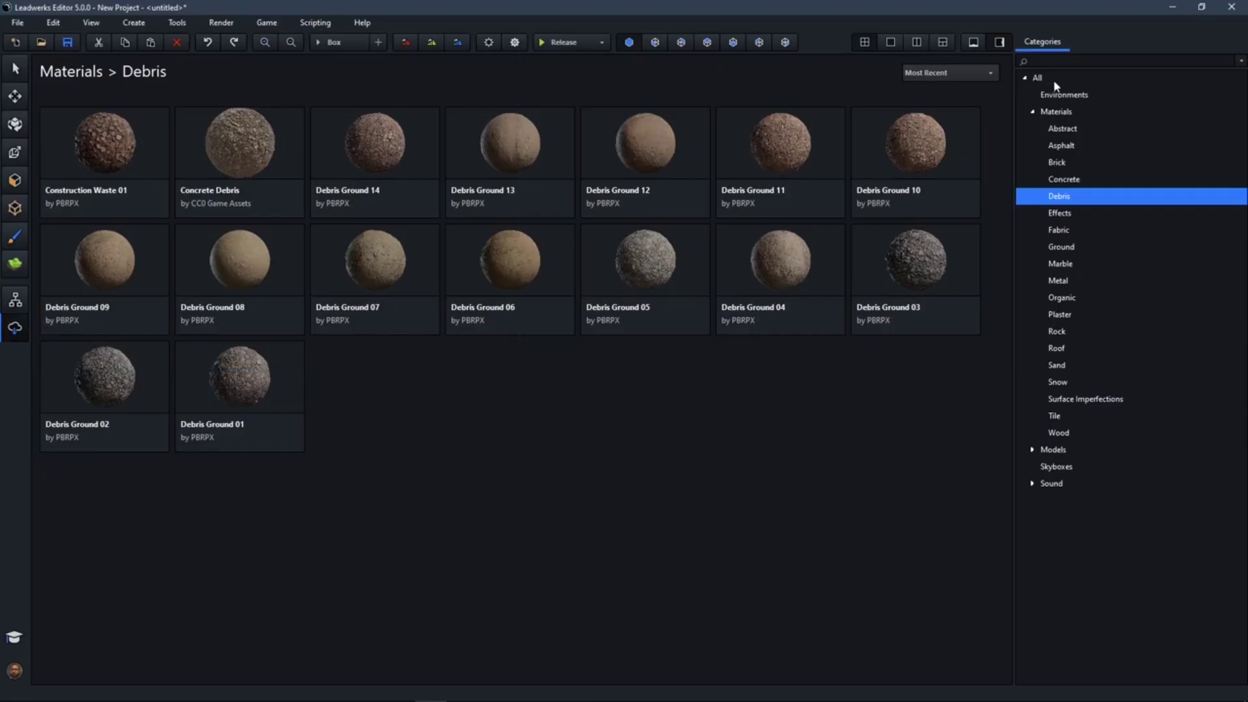
click(141, 160)
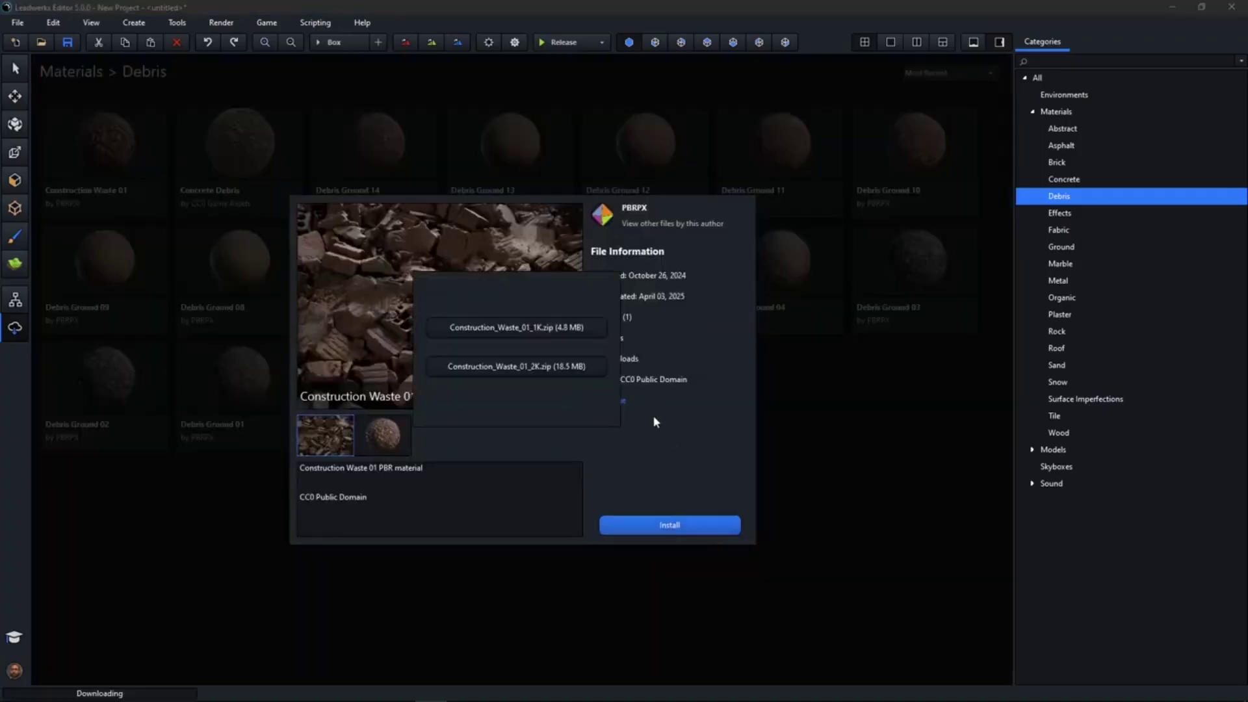
click(526, 368)
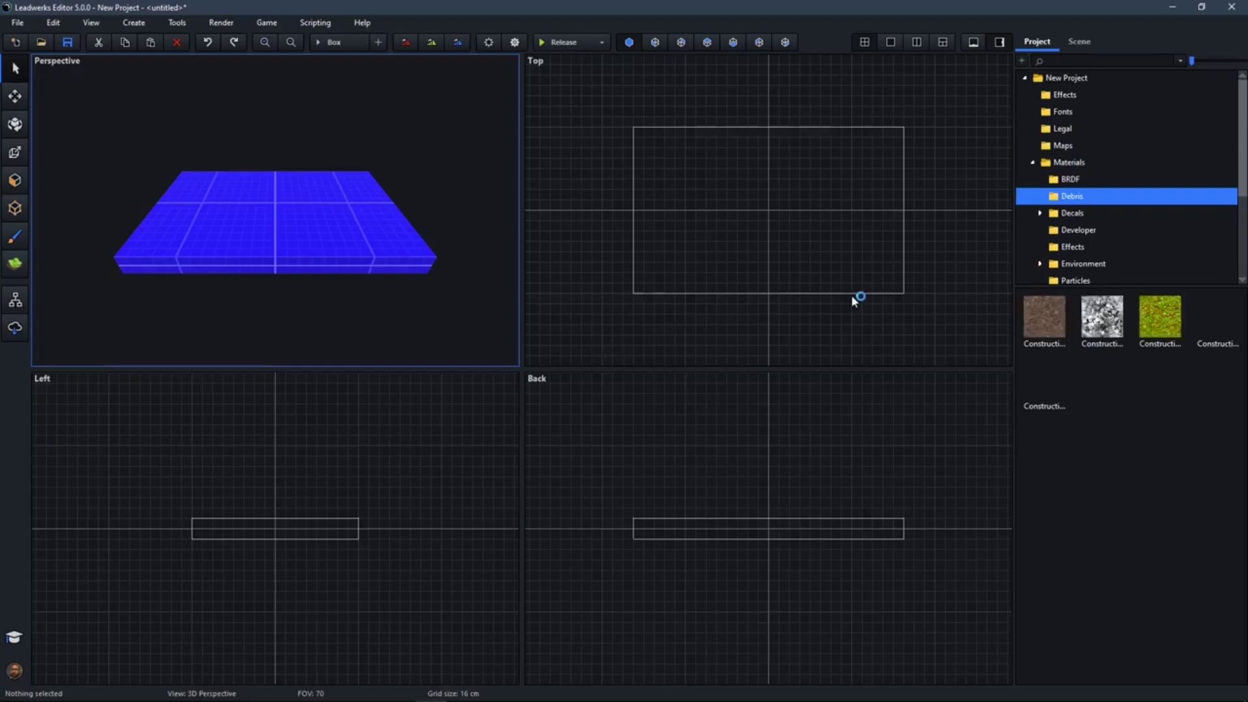
Apply the Construction_Waste_01 material to the floor brush and inspect it up close.
drag(1044, 380, 306, 230)
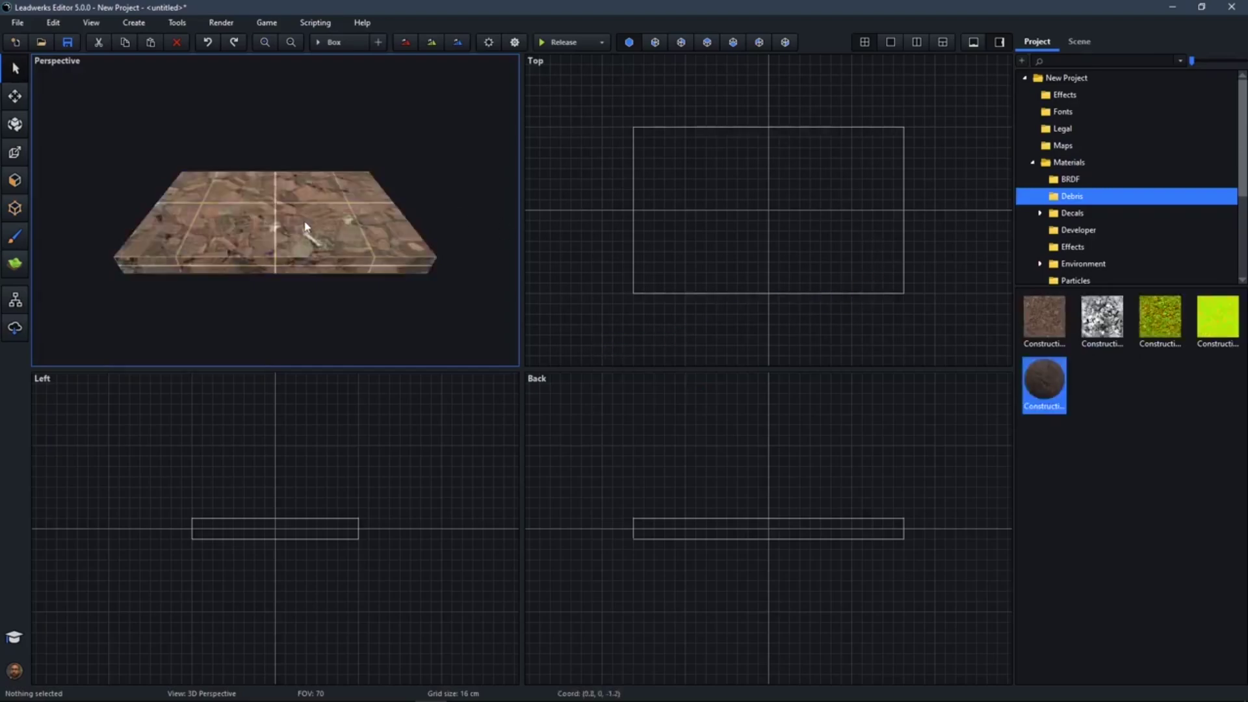
scroll(321, 175, up, 3)
scroll(321, 176, down, 2)
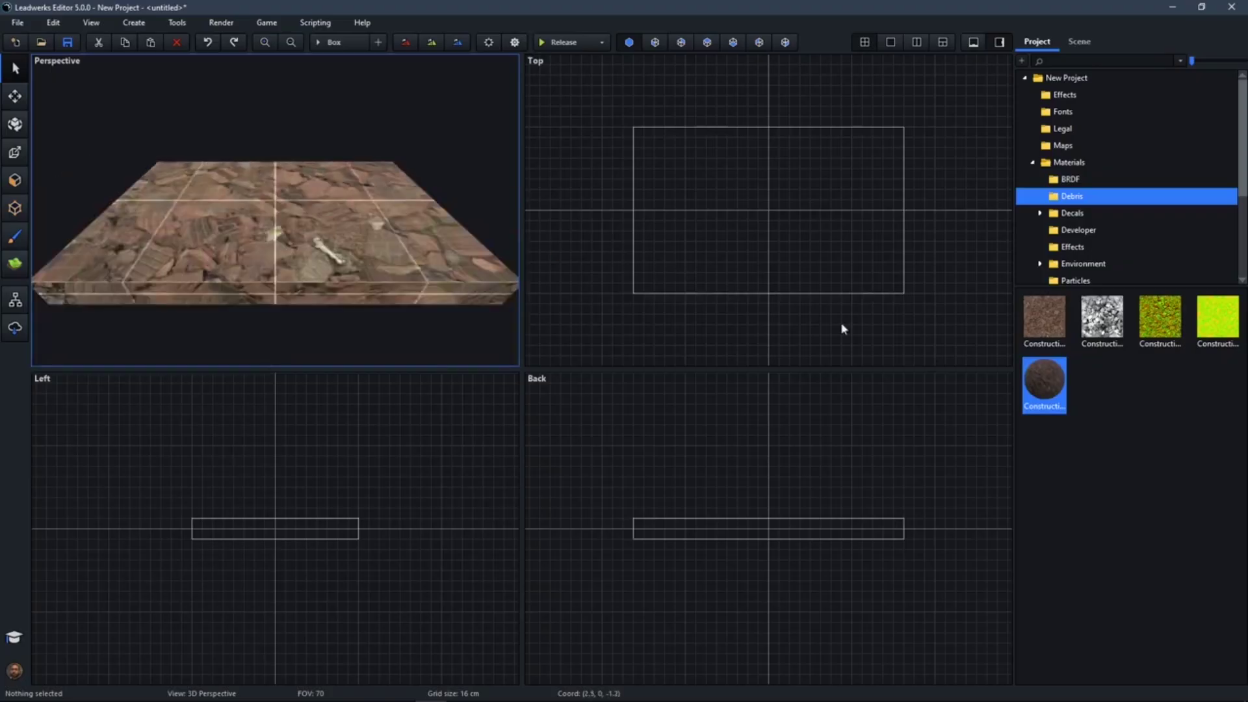
Open Construction_Waste_01.mat, examine its texture slots and view the diffuse texture Construction_Waste_01.dds.
double_click(1047, 390)
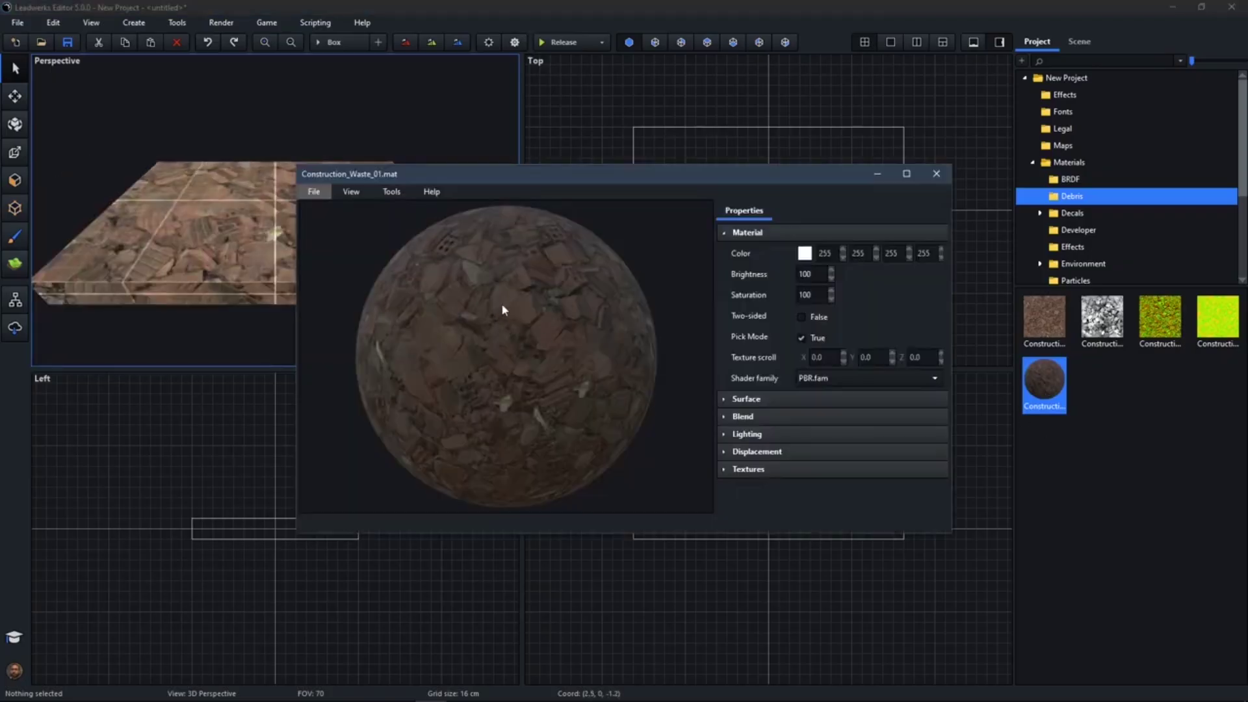
click(771, 235)
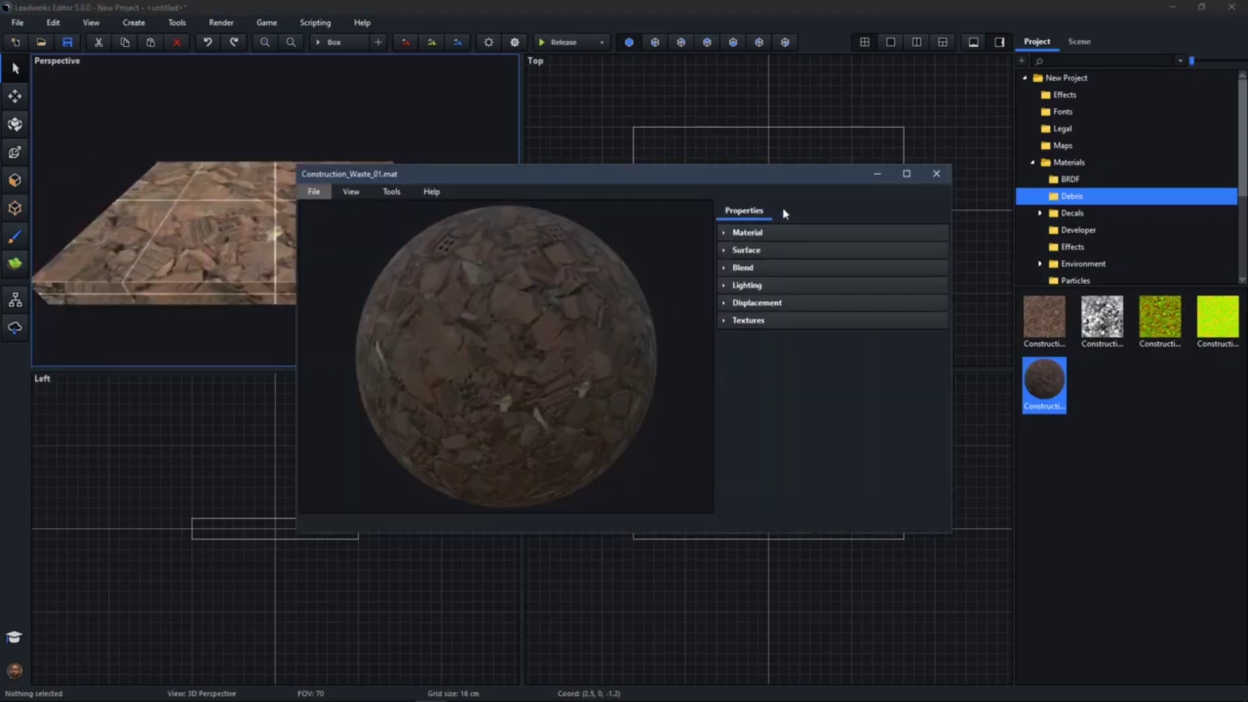
click(765, 318)
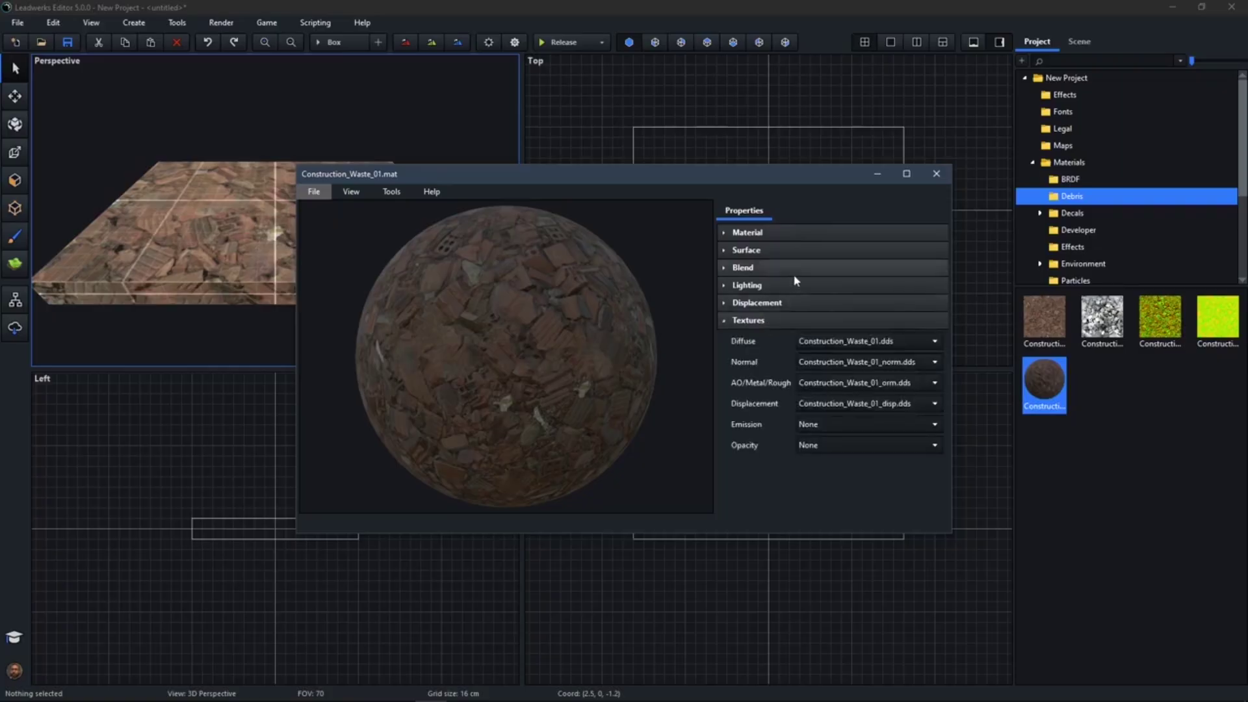
click(901, 342)
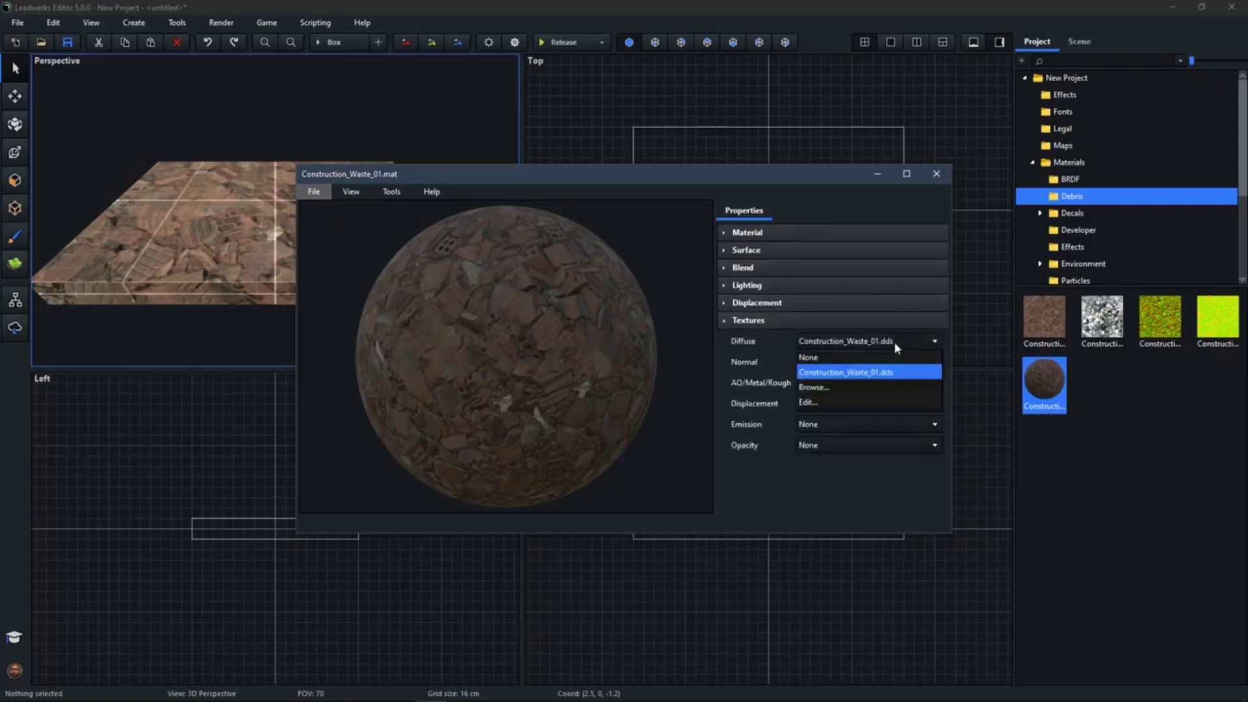
click(816, 402)
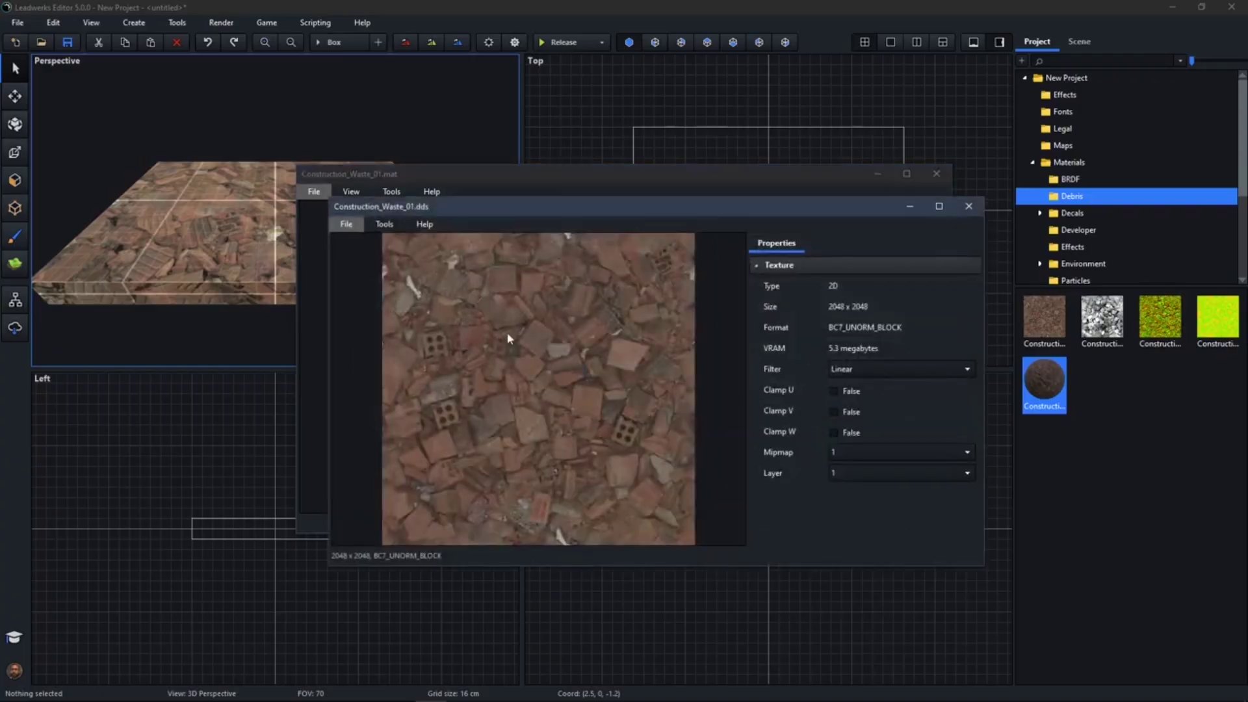
click(967, 207)
View the material's normal map, Construction_Waste_01_norm.dds, in the texture editor and close it.
click(836, 363)
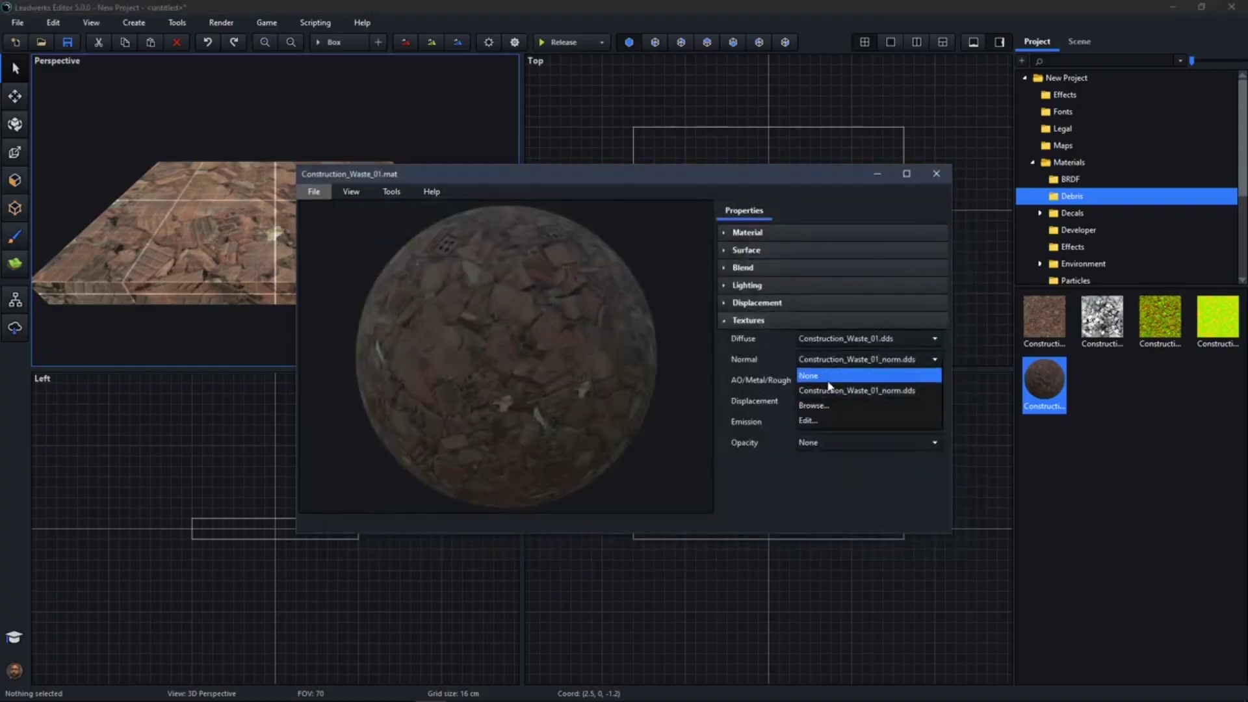
click(824, 421)
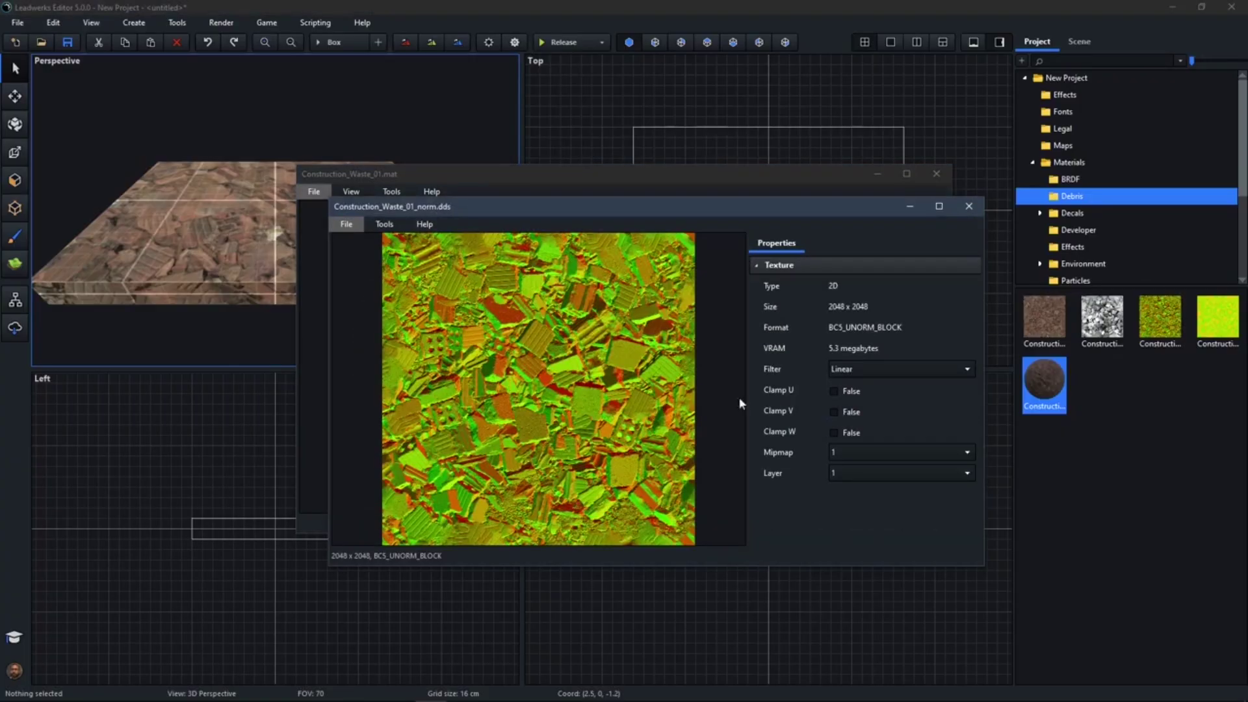
drag(565, 204, 438, 255)
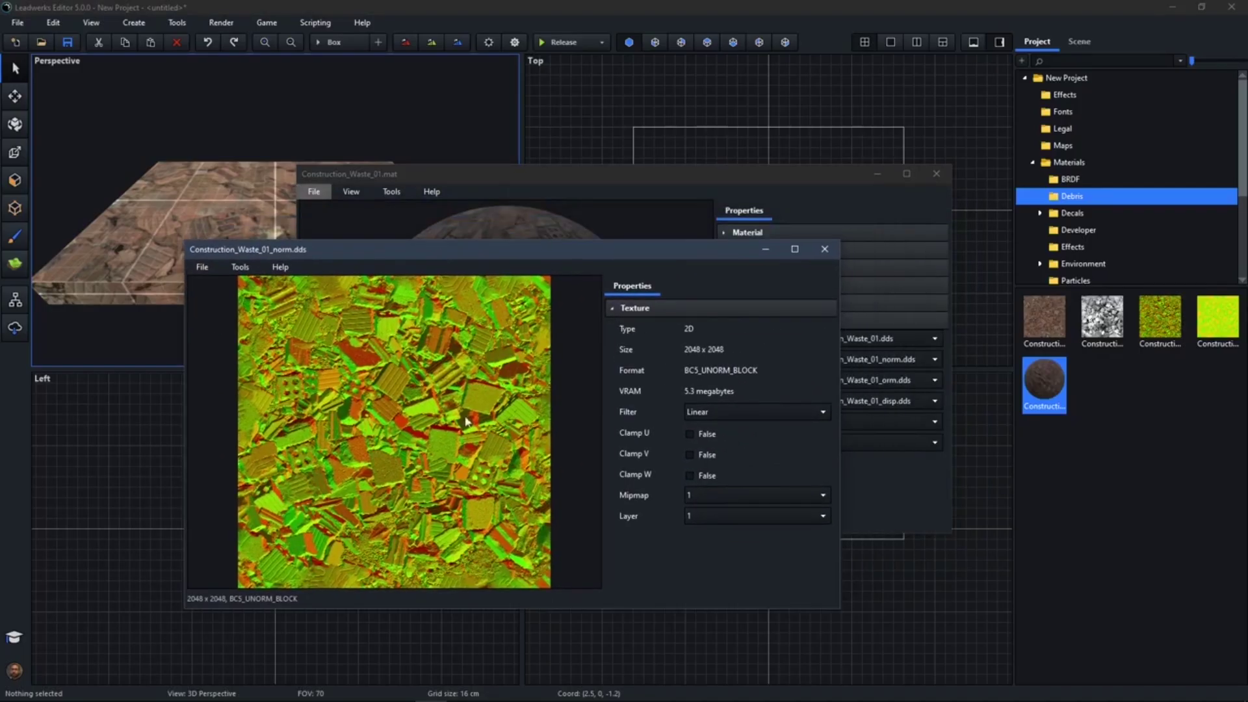
click(824, 250)
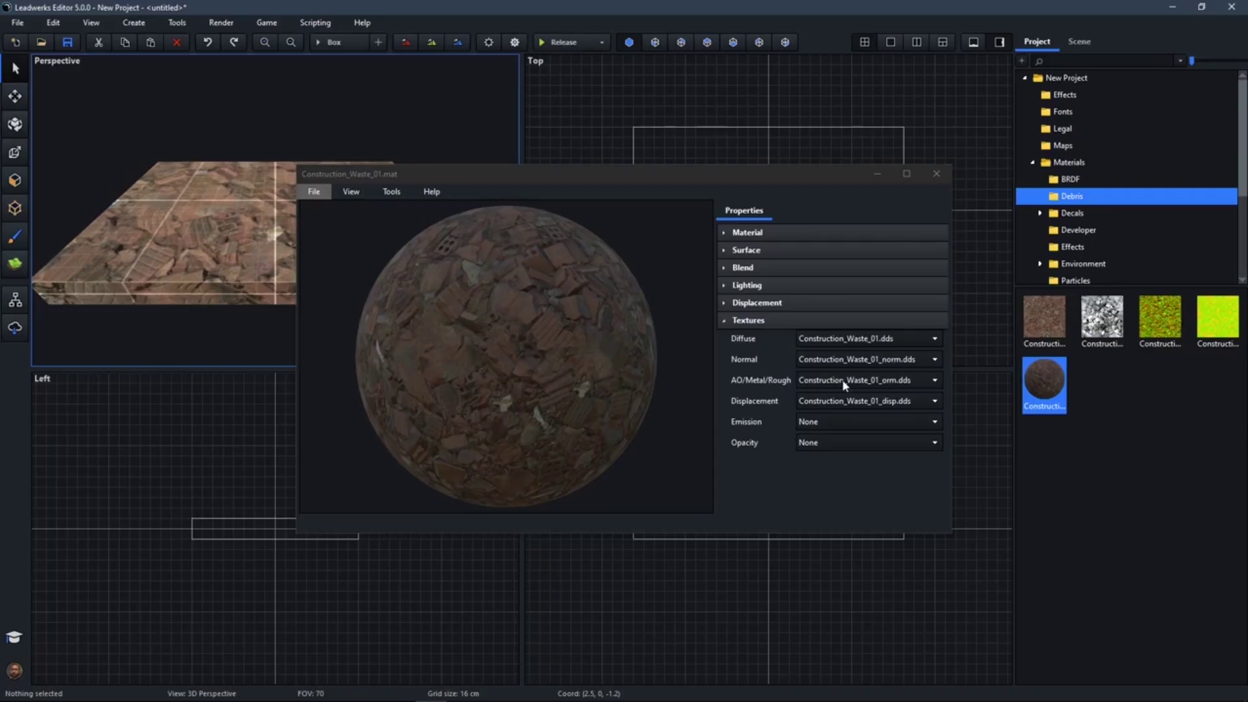
View the material's AO/Metal/Rough texture, close it, and open its displacement texture, Construction_Waste_01_disp.dds.
click(864, 382)
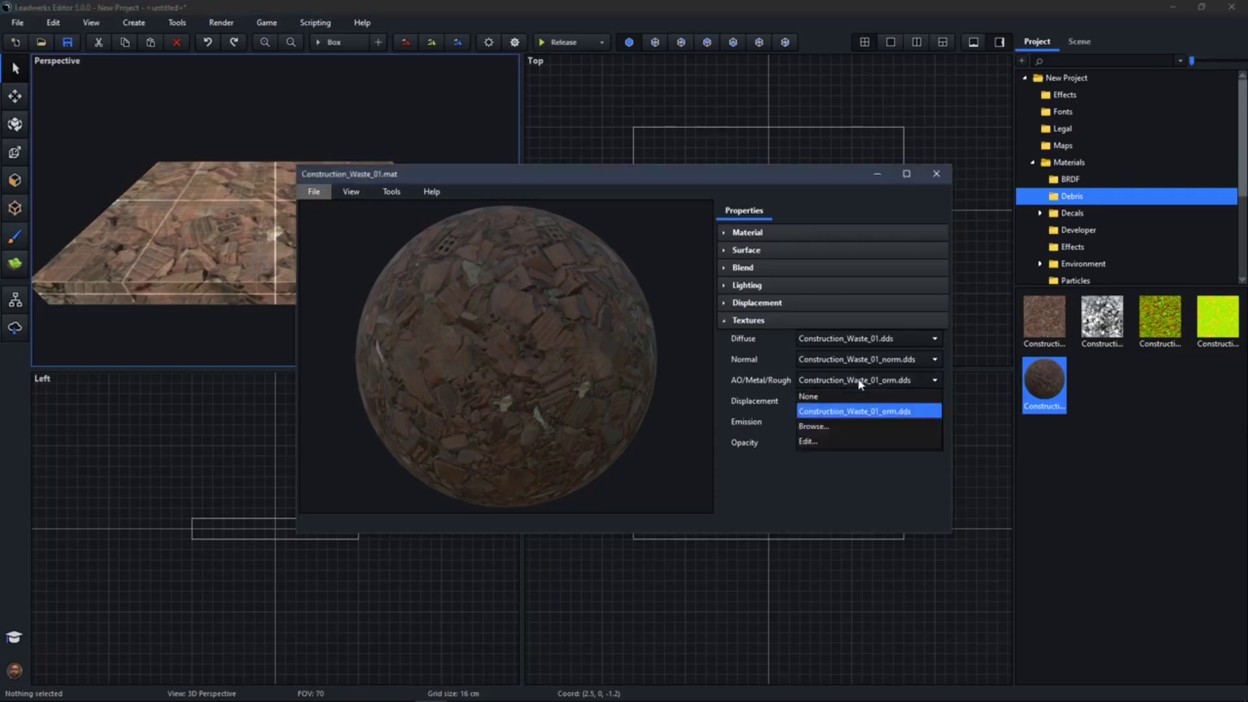
click(818, 442)
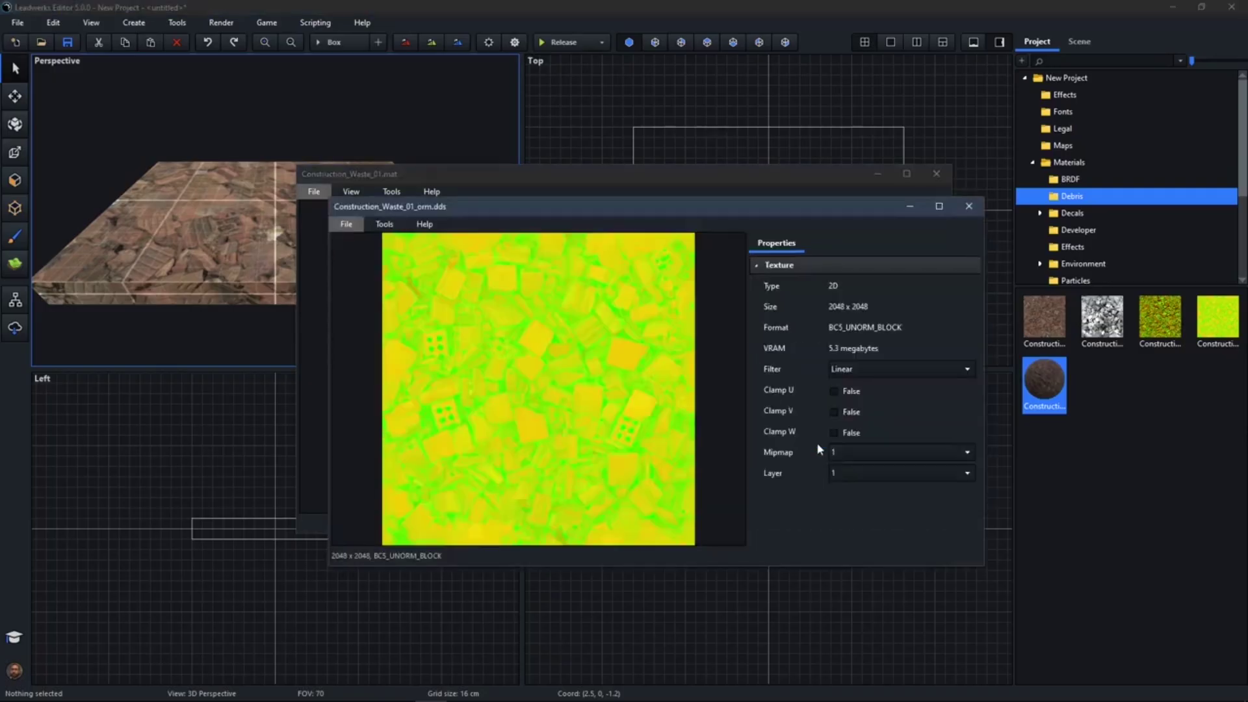
click(969, 206)
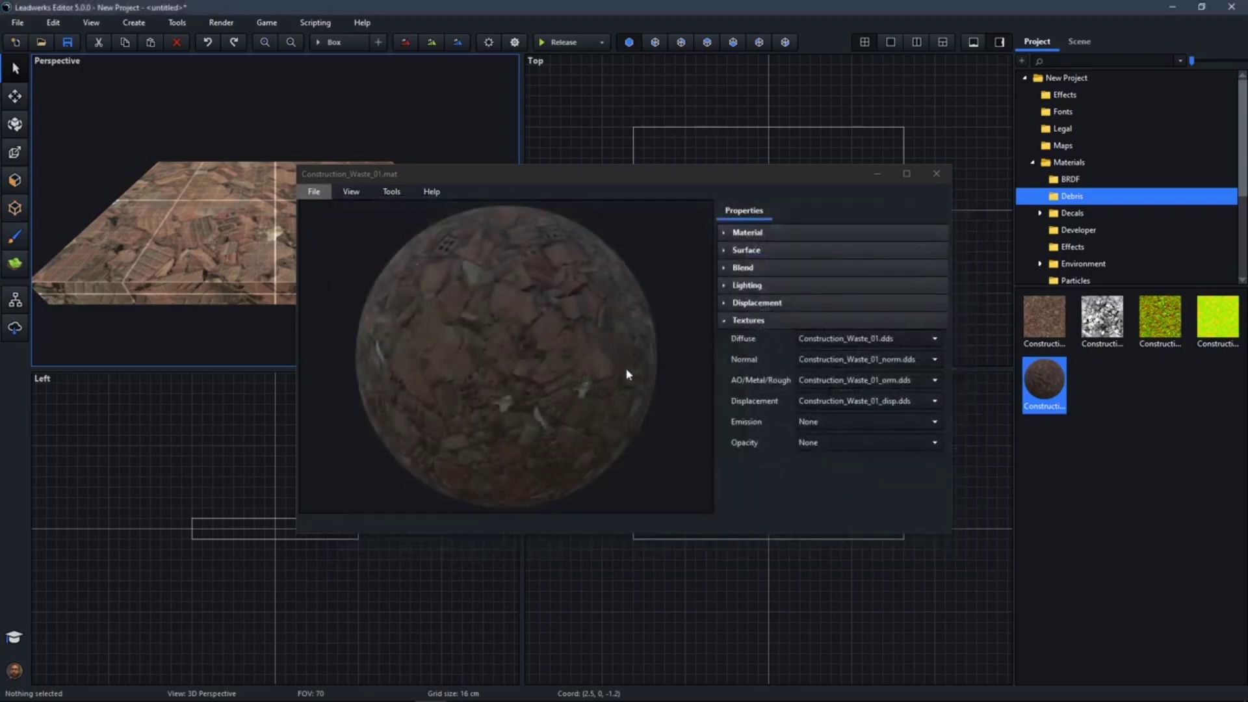
click(846, 401)
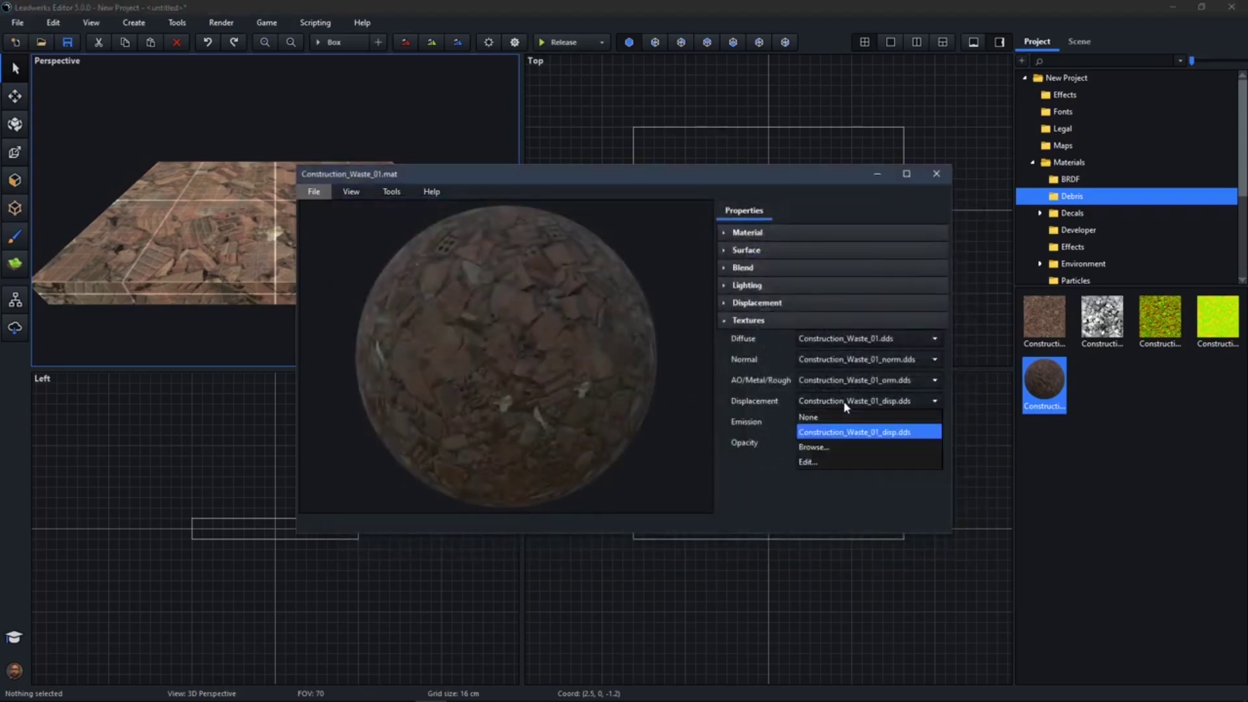
click(827, 461)
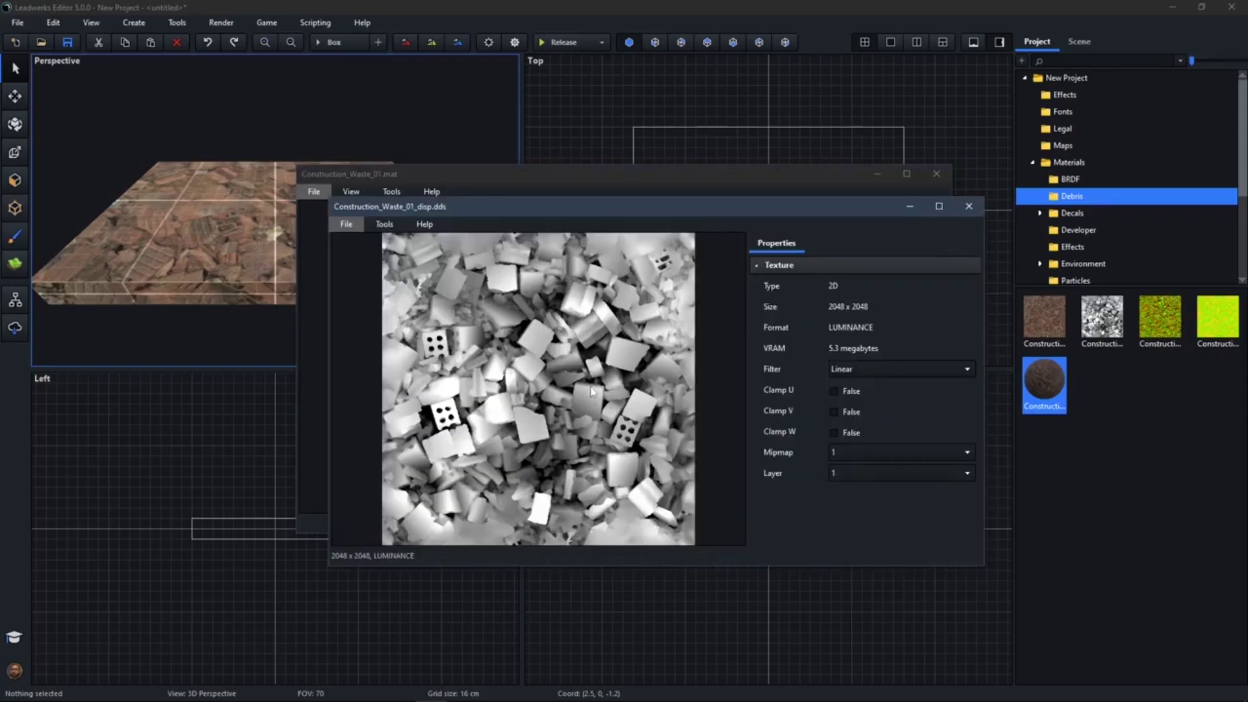
Close the displacement texture and enable tessellation in the displacement settings of Construction_Waste_01.mat.
click(969, 207)
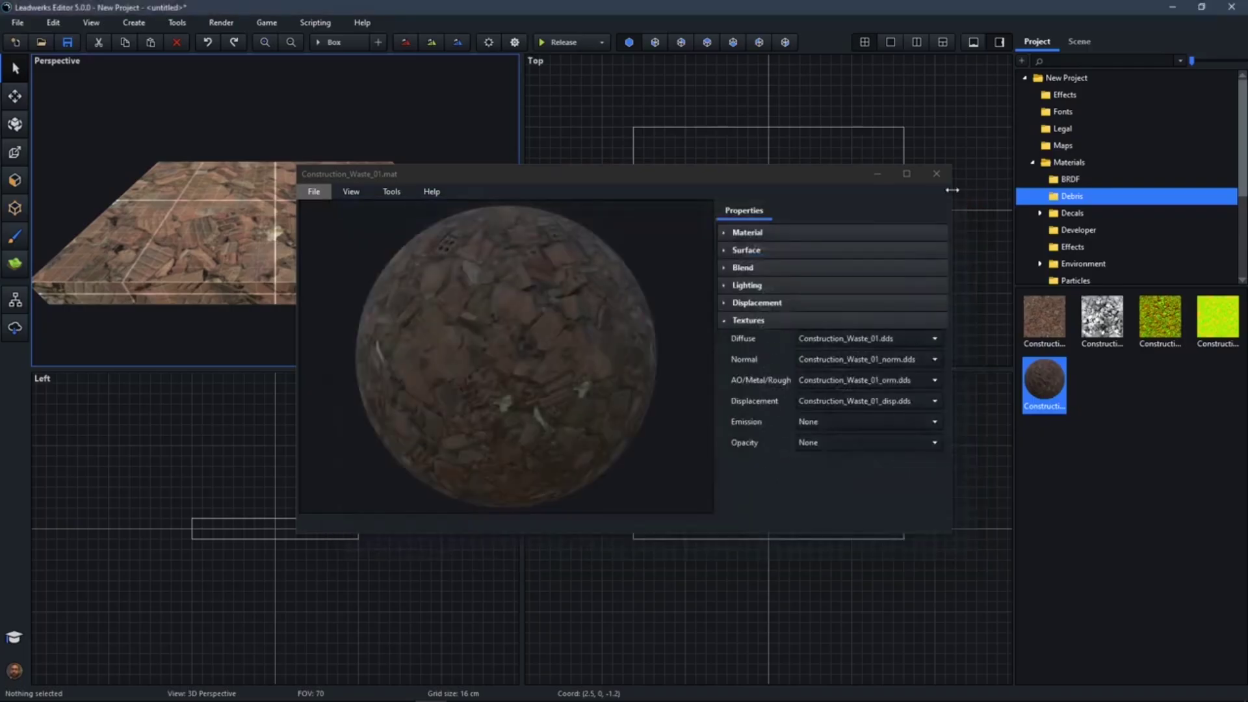
click(748, 320)
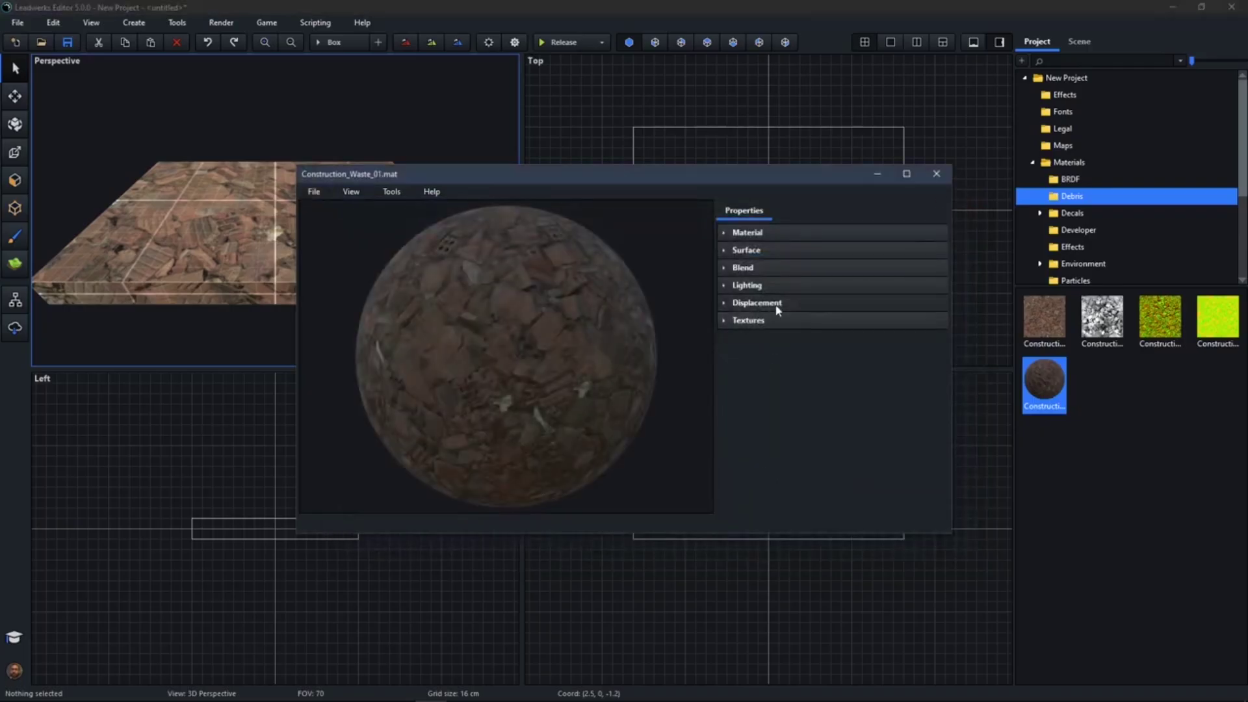
click(775, 306)
click(816, 327)
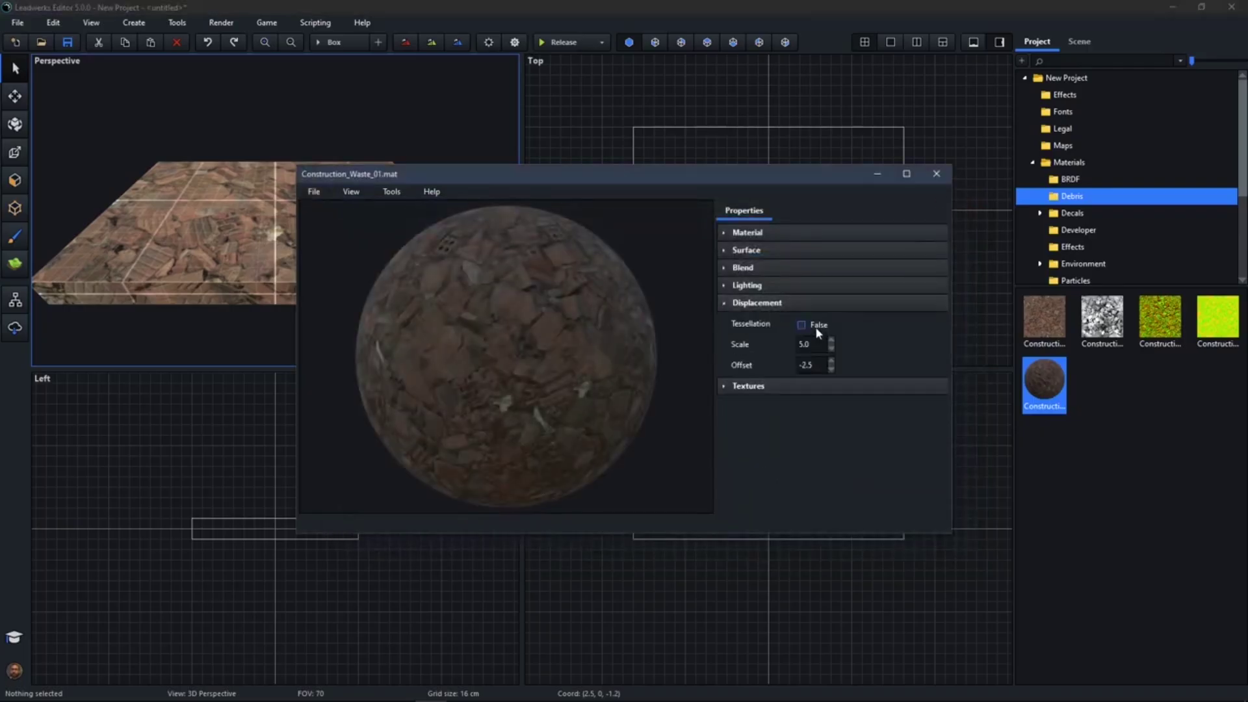
right_drag(546, 364, 618, 364)
Set the material's displacement scale to 4.0 and offset to -2.0, and rotate the preview sphere to check the relief.
double_click(816, 350)
text(4.0)
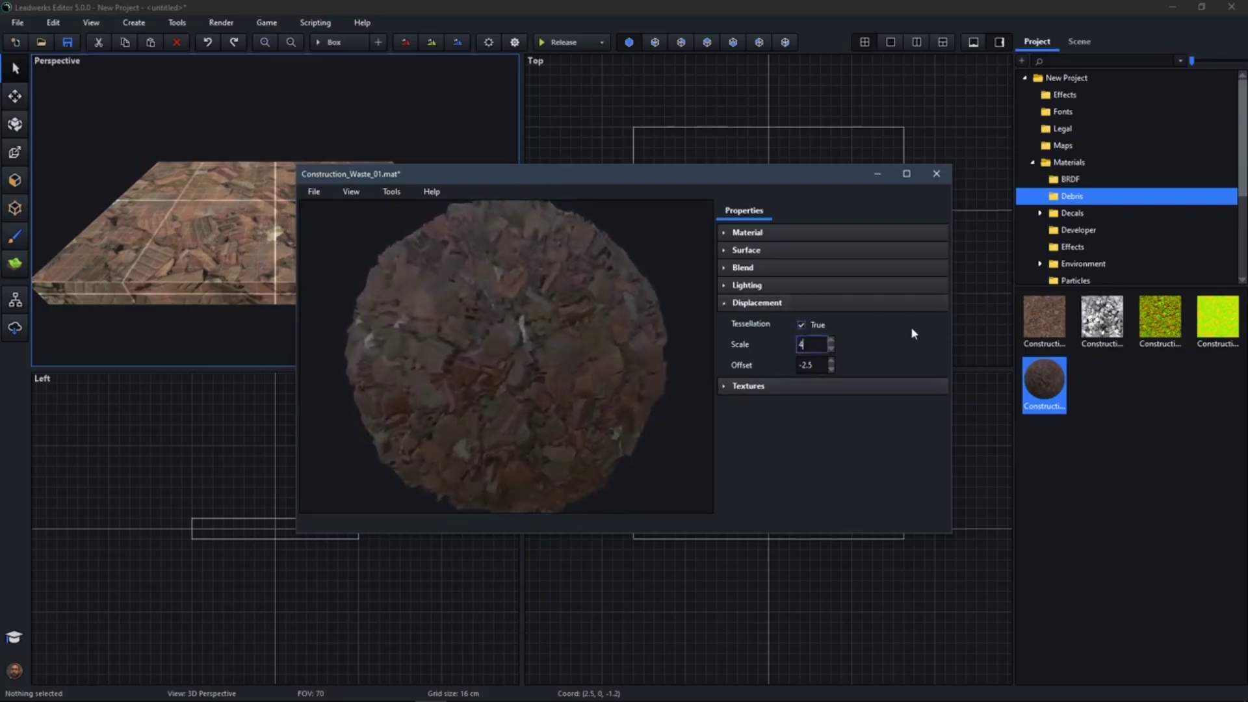
double_click(822, 370)
text(-2)
key(Return)
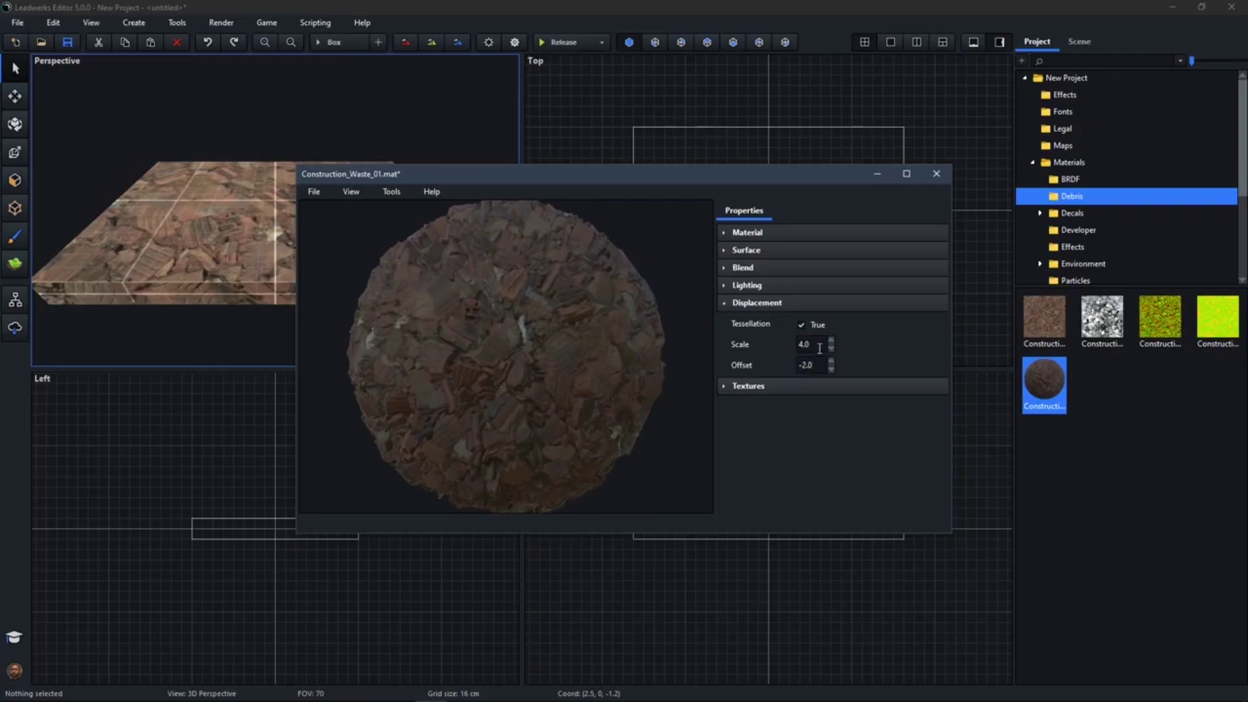
right_drag(521, 343, 416, 351)
mouse_move(502, 349)
right_down()
mouse_move(533, 346)
mouse_move(522, 348)
right_up()
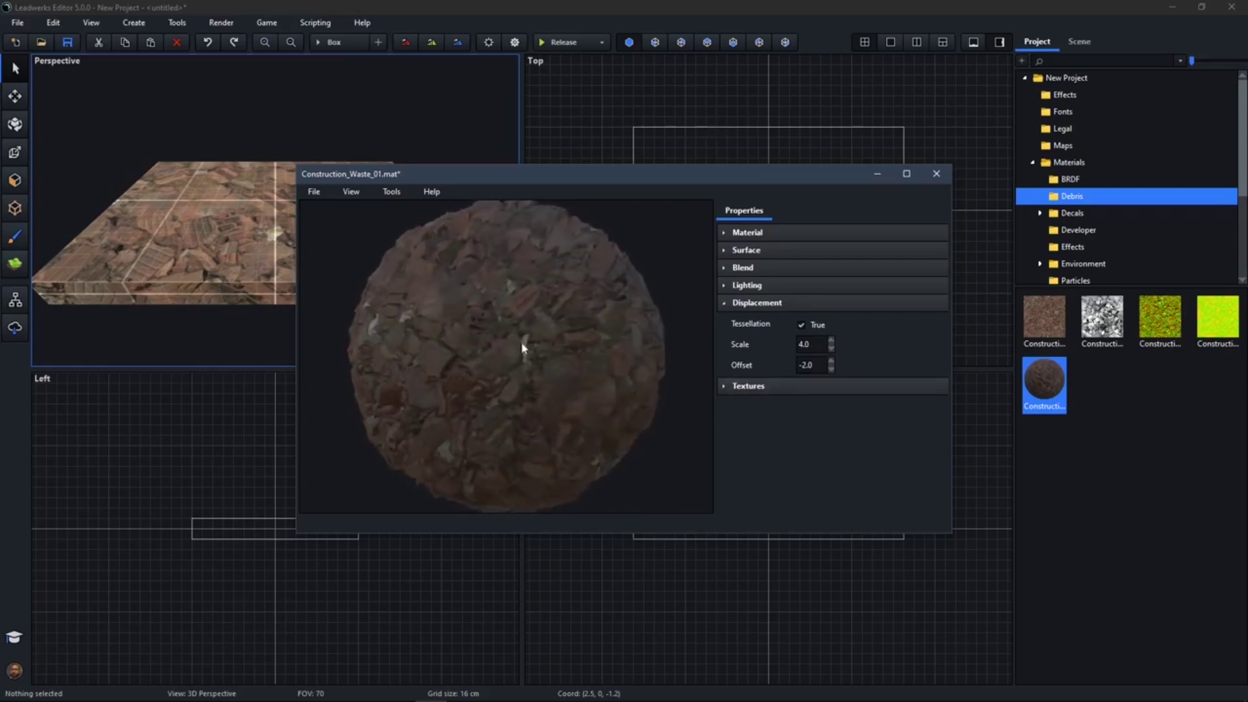
Compare the preview with tessellation off and on, leave it enabled, and save and close the material.
click(802, 325)
click(812, 326)
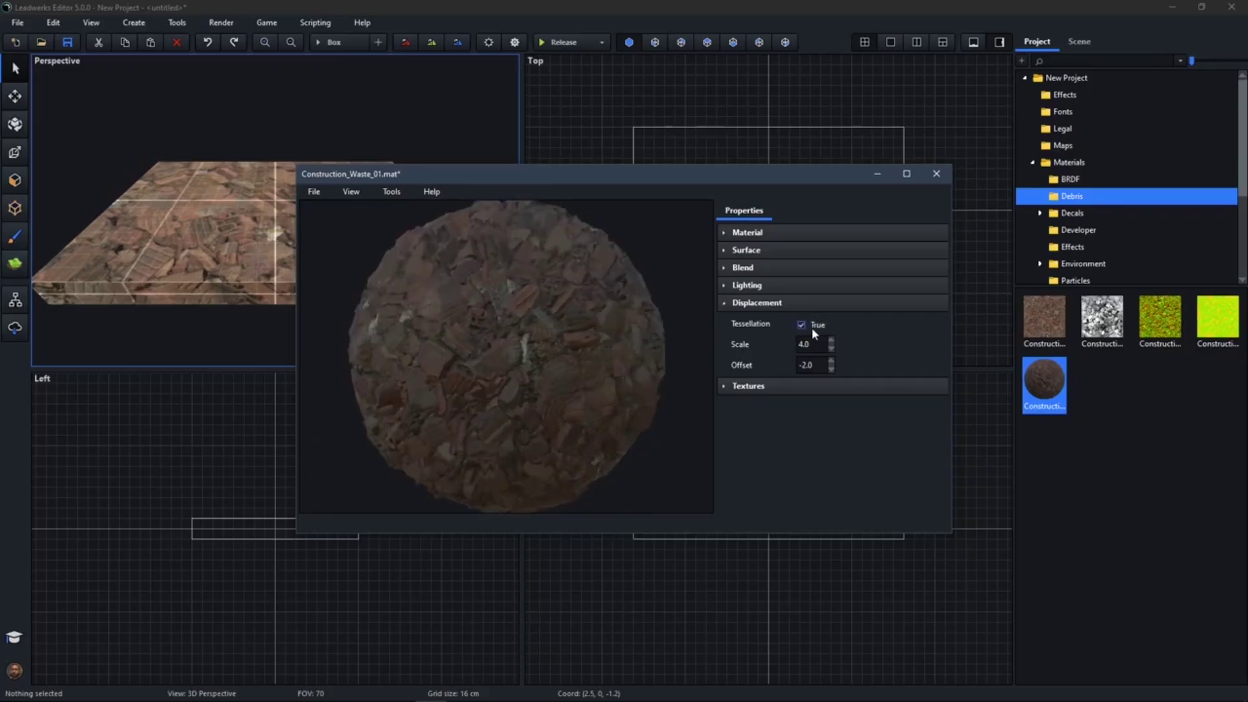
click(314, 192)
click(318, 212)
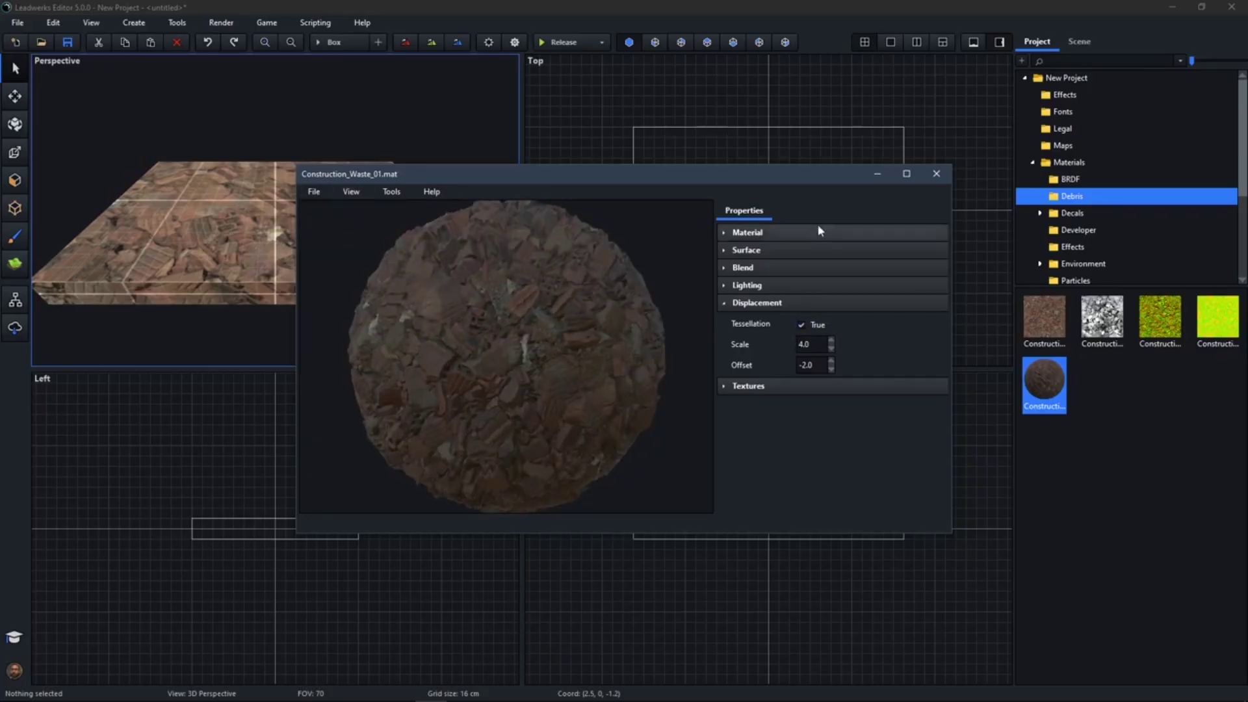
click(936, 182)
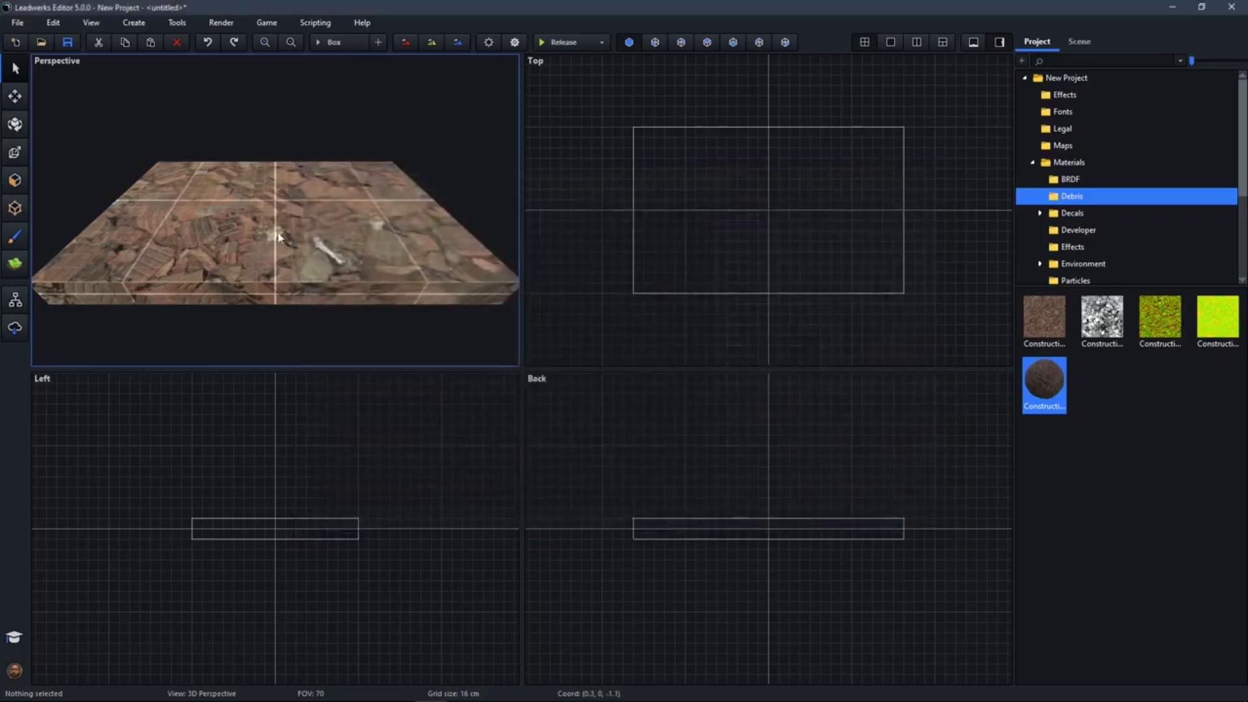
Set the editor's video tessellation quality to Ultra and accept the options.
click(516, 44)
click(434, 237)
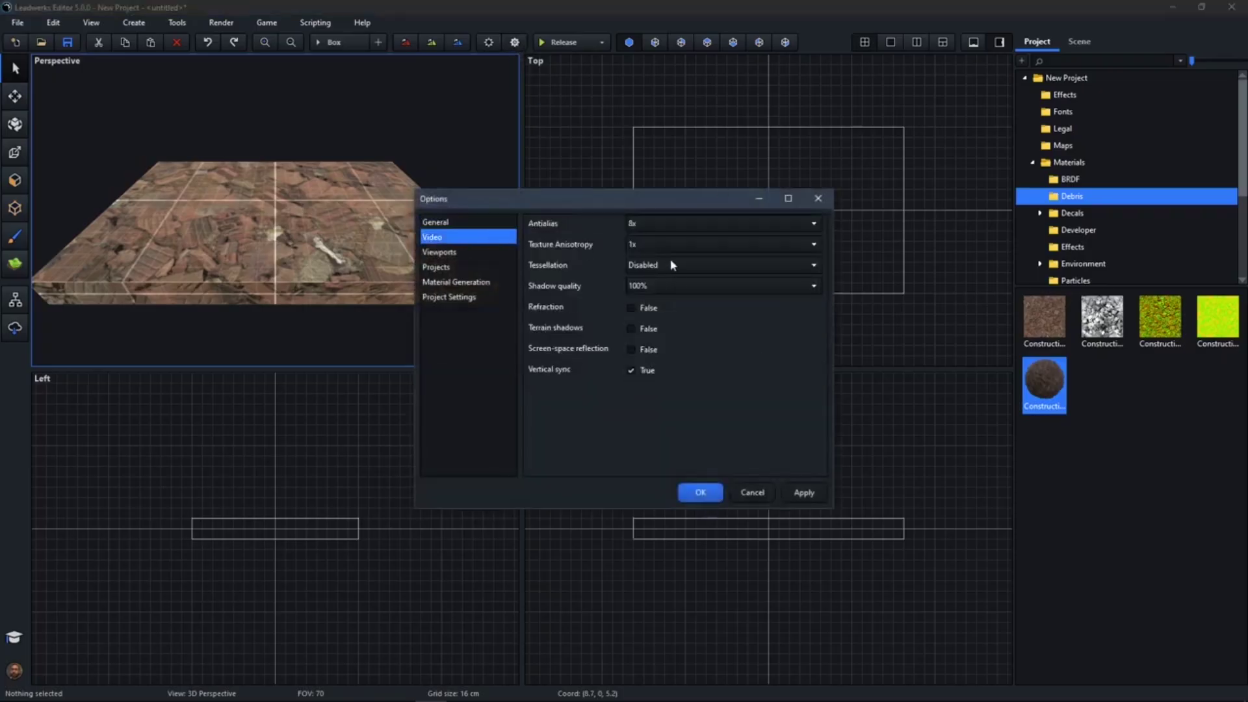
click(696, 266)
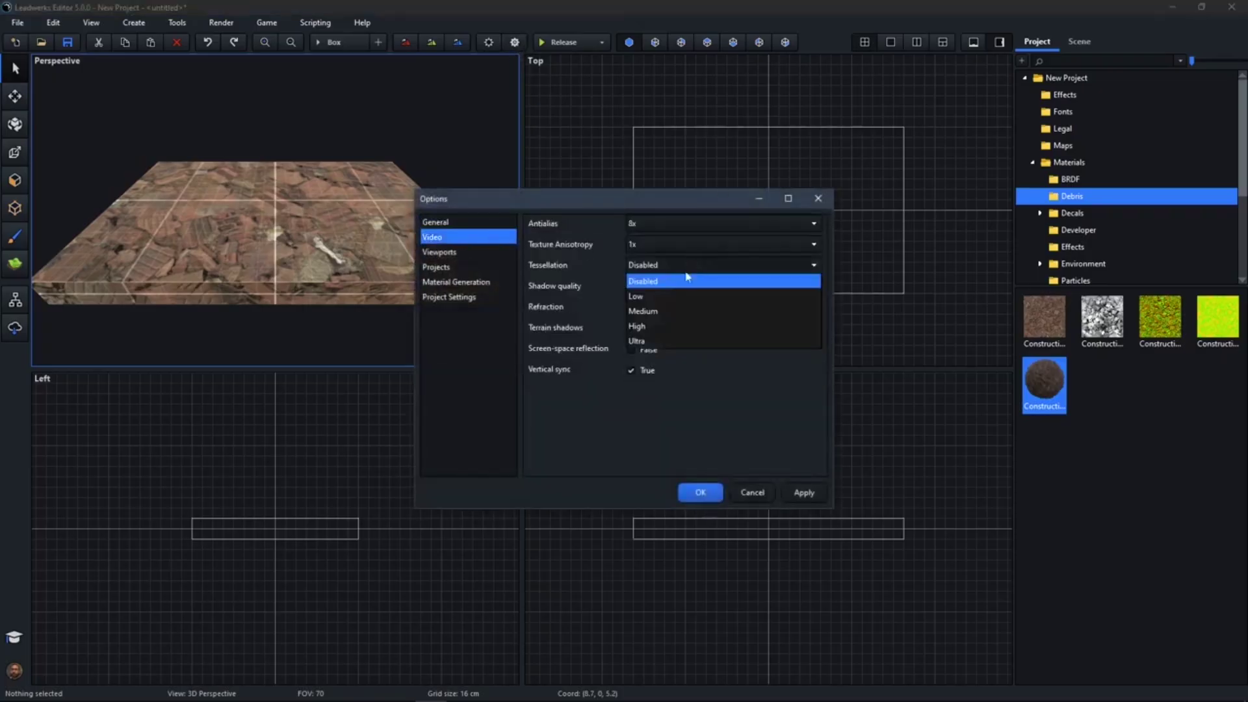
click(666, 339)
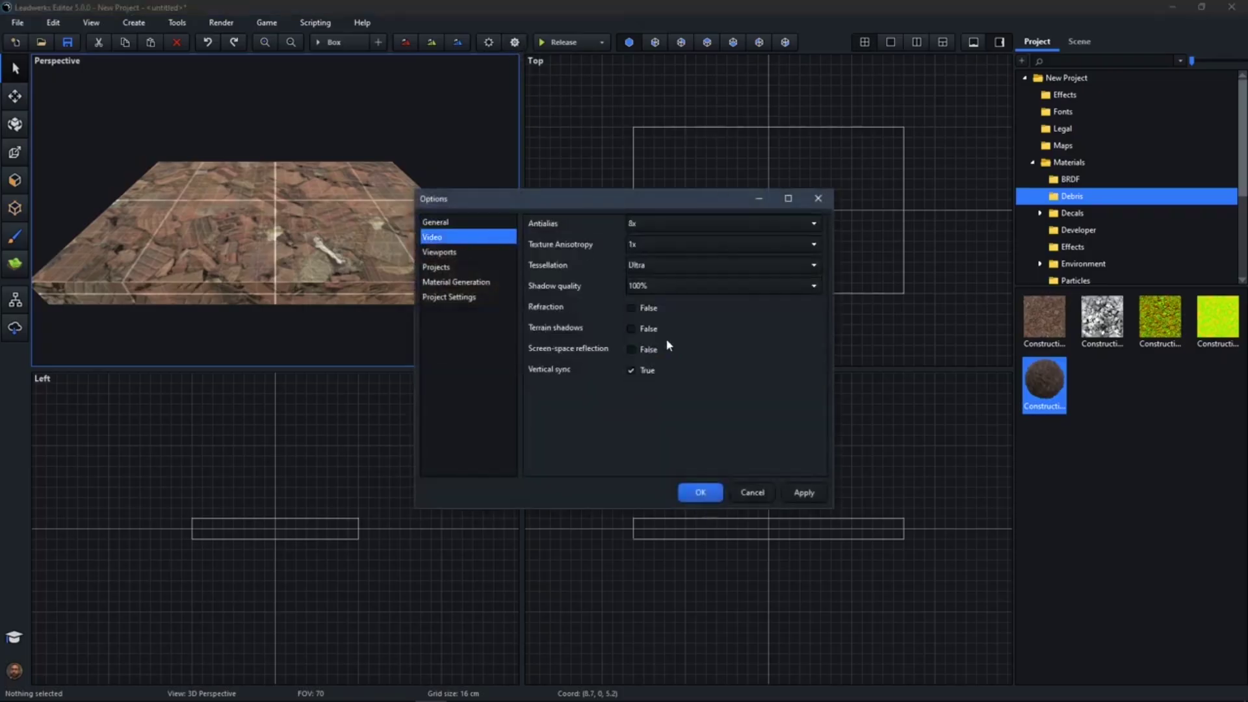
click(697, 494)
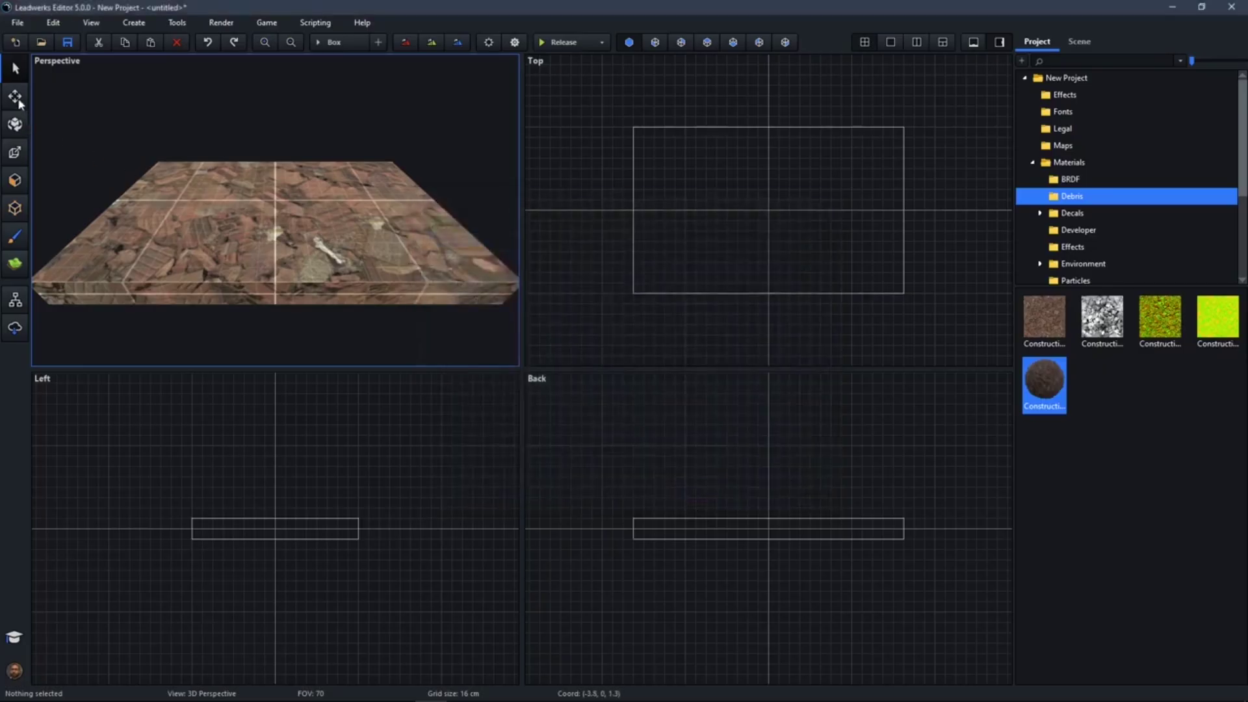
Select the floor brush's top face and subdivide it to 8 by 8.
click(15, 180)
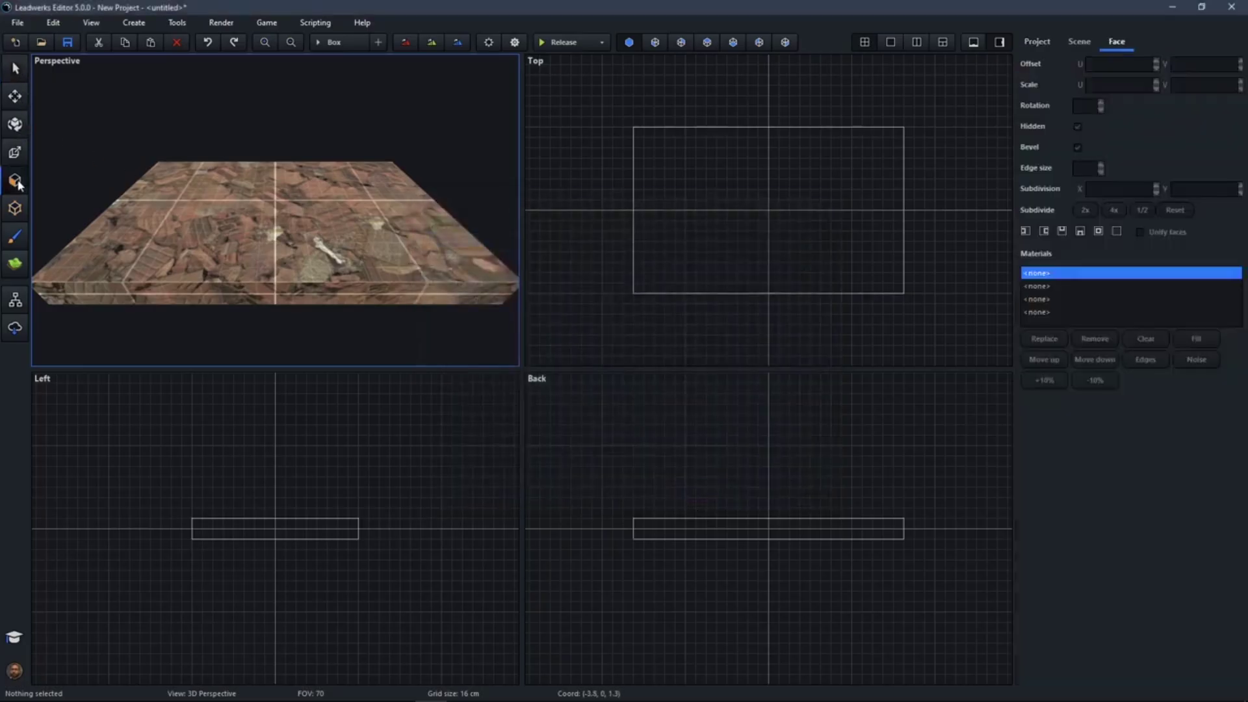
click(215, 220)
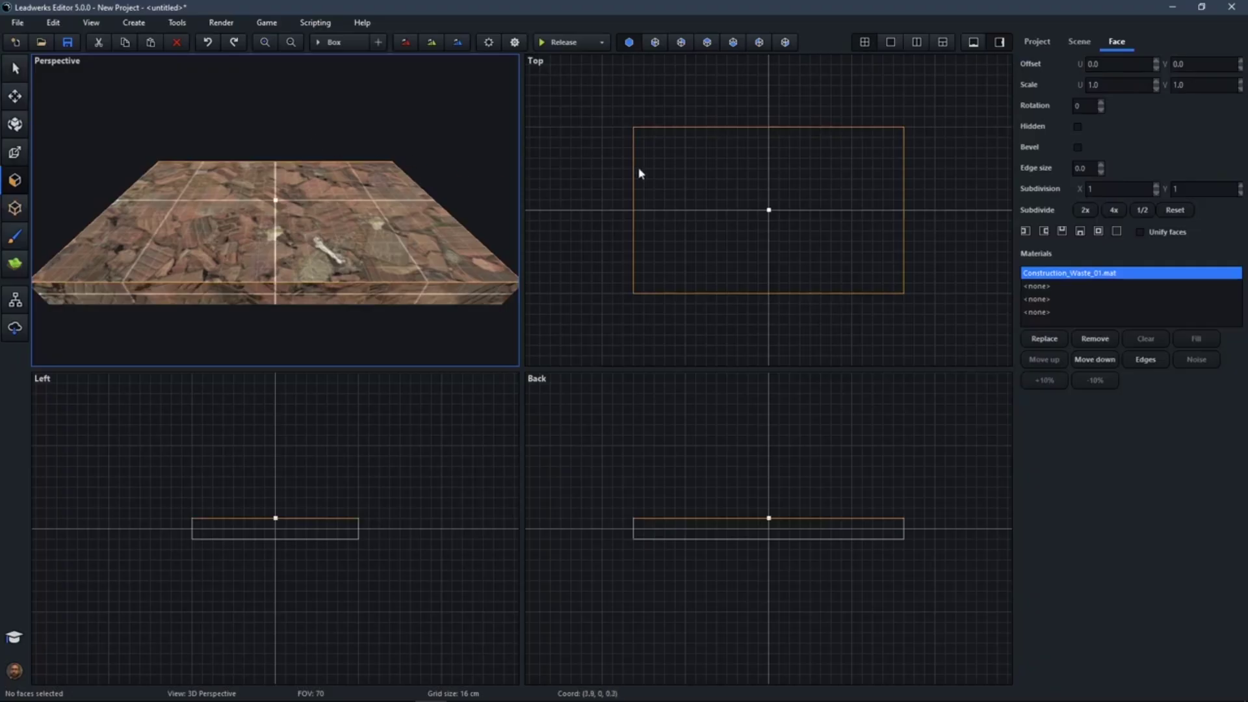
click(1115, 210)
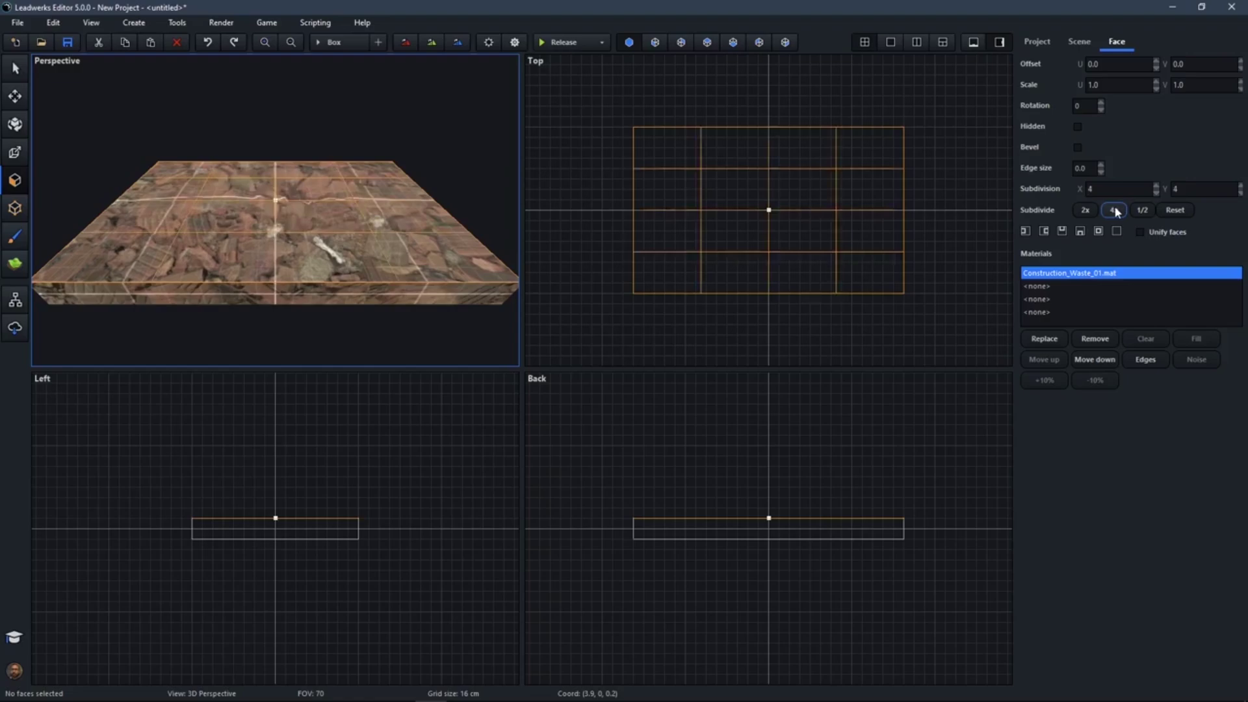
click(1085, 210)
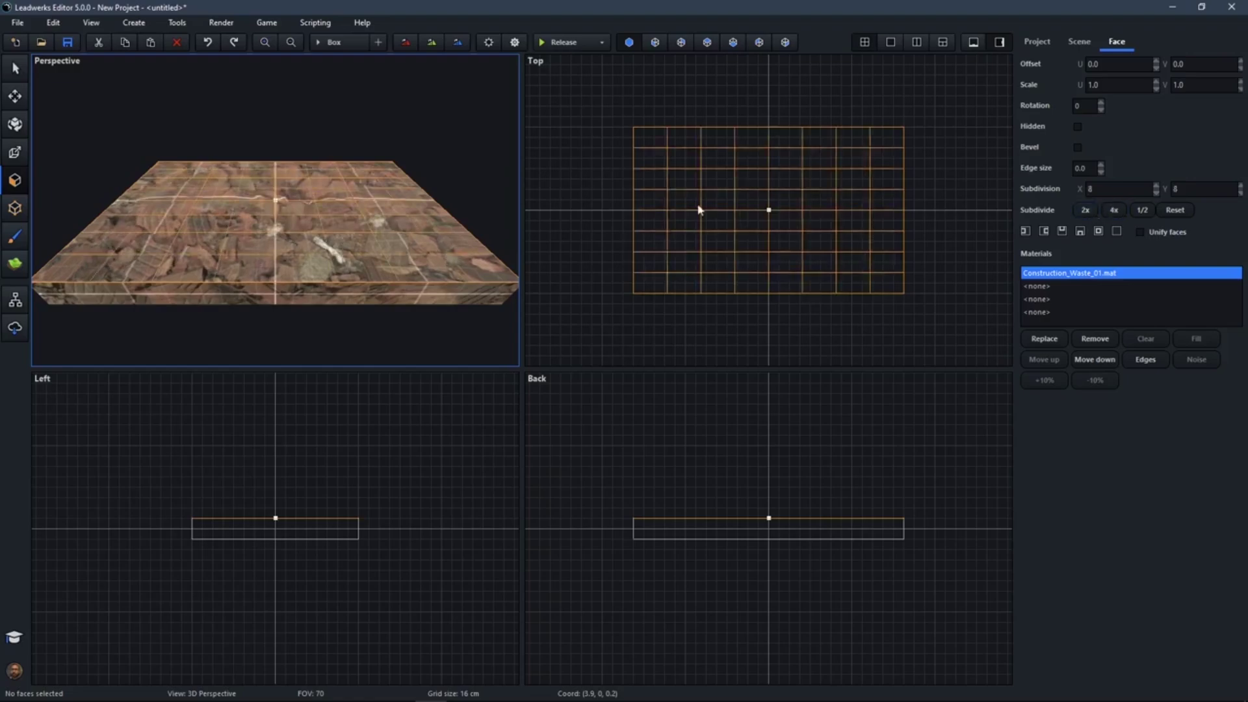
Examine the displaced surface of the floor brush up close from several angles.
right_drag(424, 204, 390, 168)
key(w)
click(432, 115)
key(w)
key(s)
key(w)
key(s)
key(w)
key(s)
right_drag(285, 211, 270, 234)
key(w)
key(s)
Halve the top face's subdivision to 4 by 4 and inspect the floor brush's surface and edges.
click(225, 223)
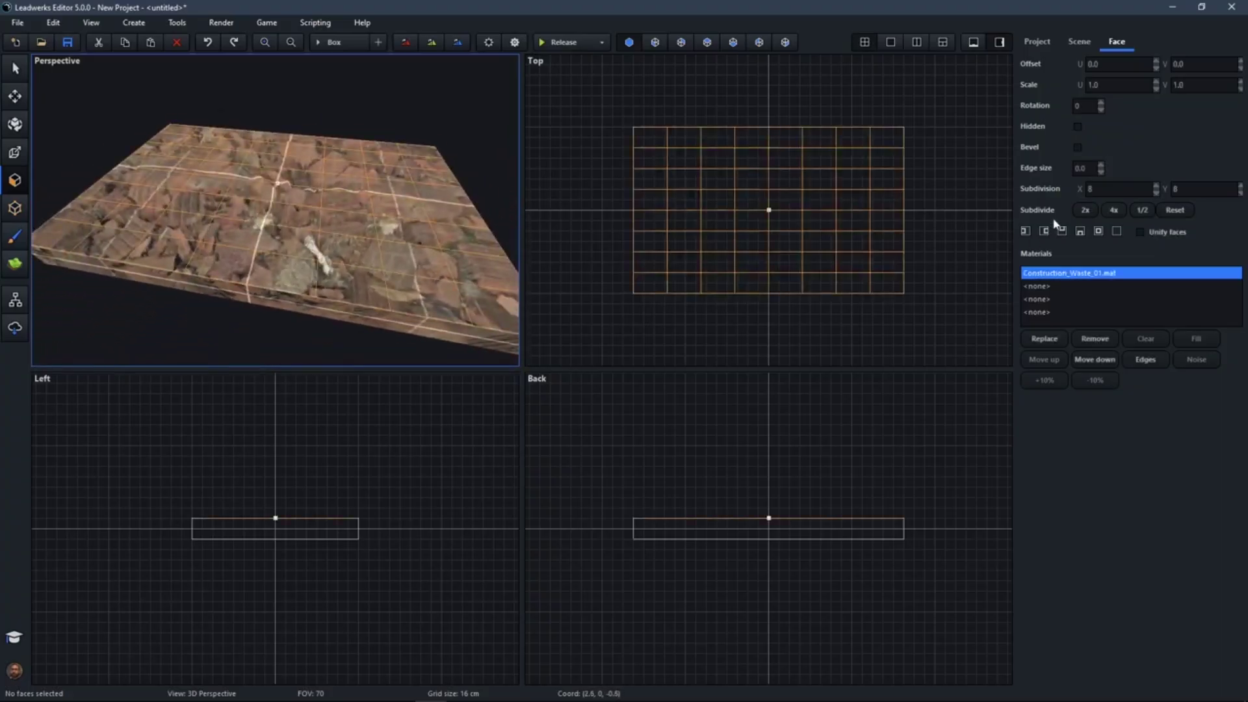
click(1143, 210)
right_drag(427, 192, 378, 176)
key(w)
key(s)
click(347, 128)
key(s)
key(w)
key(a)
key(s)
mouse_move(307, 213)
right_down()
mouse_move(286, 205)
mouse_move(293, 185)
mouse_move(283, 201)
mouse_move(309, 207)
right_up()
key(s)
key(w)
key(s)
key(a)
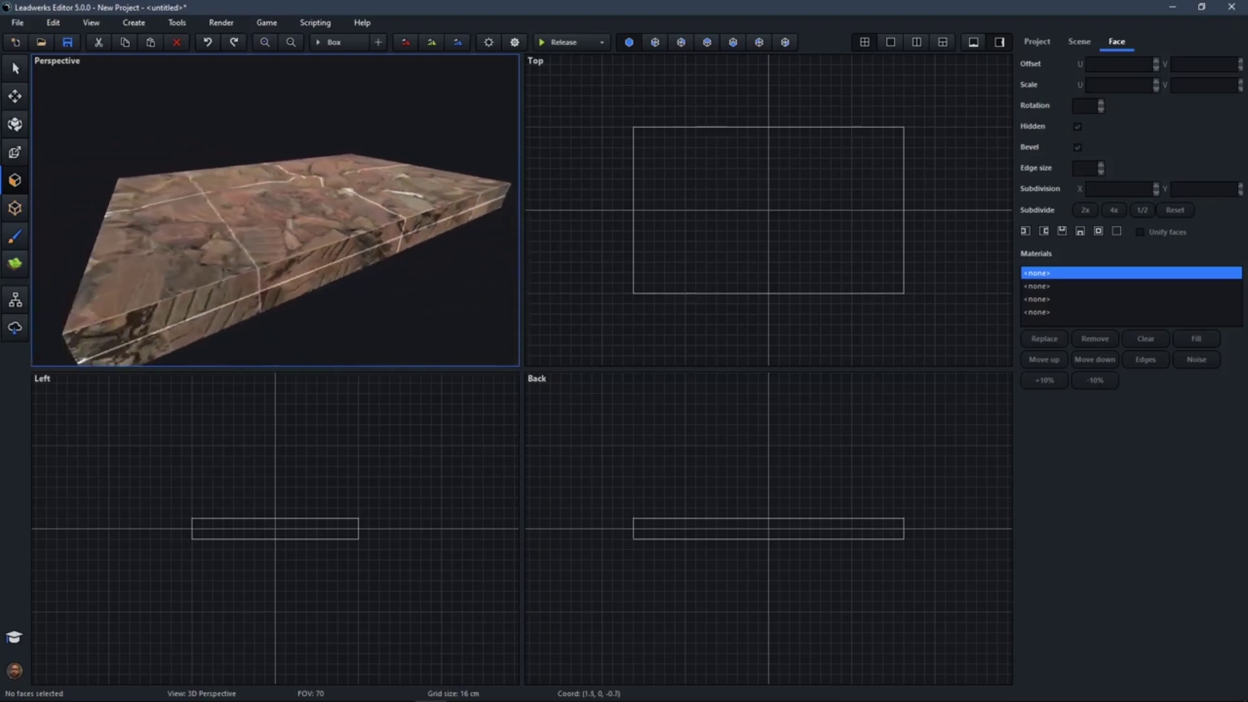
Set the top face's edge size to 2 and inspect the brush's corners up close.
click(152, 261)
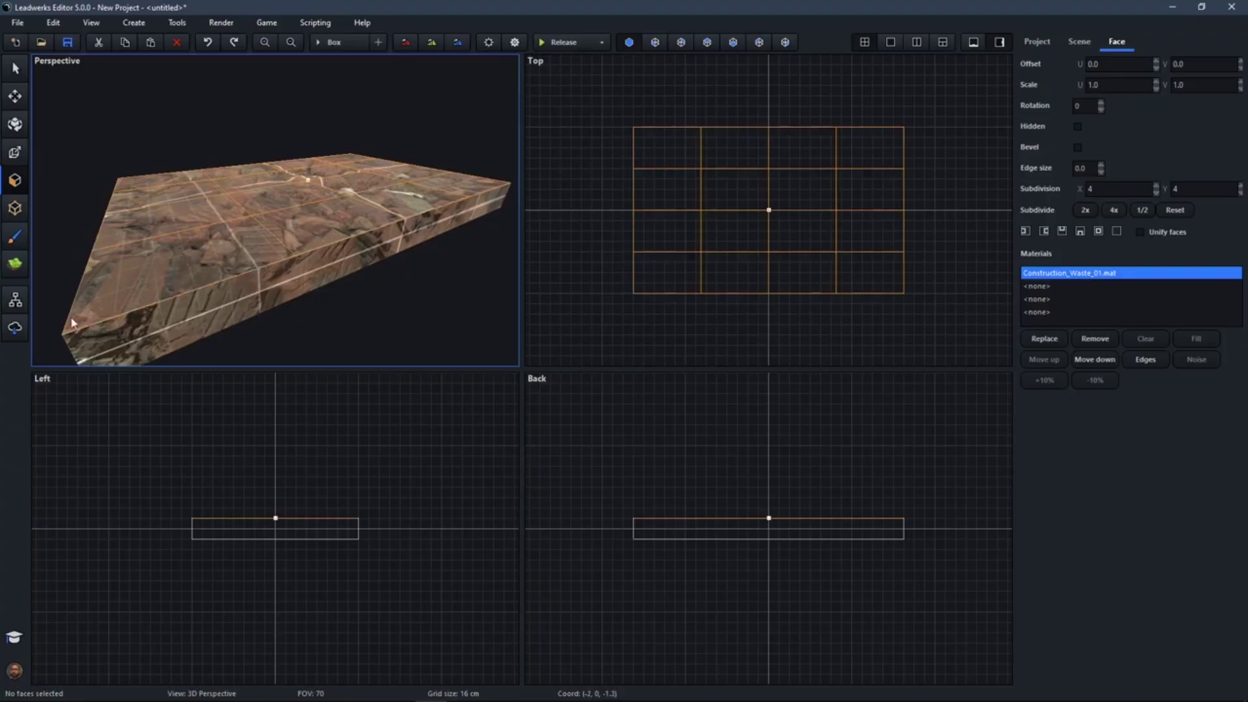
right_drag(70, 327, 26, 329)
key(w)
key(a)
key(d)
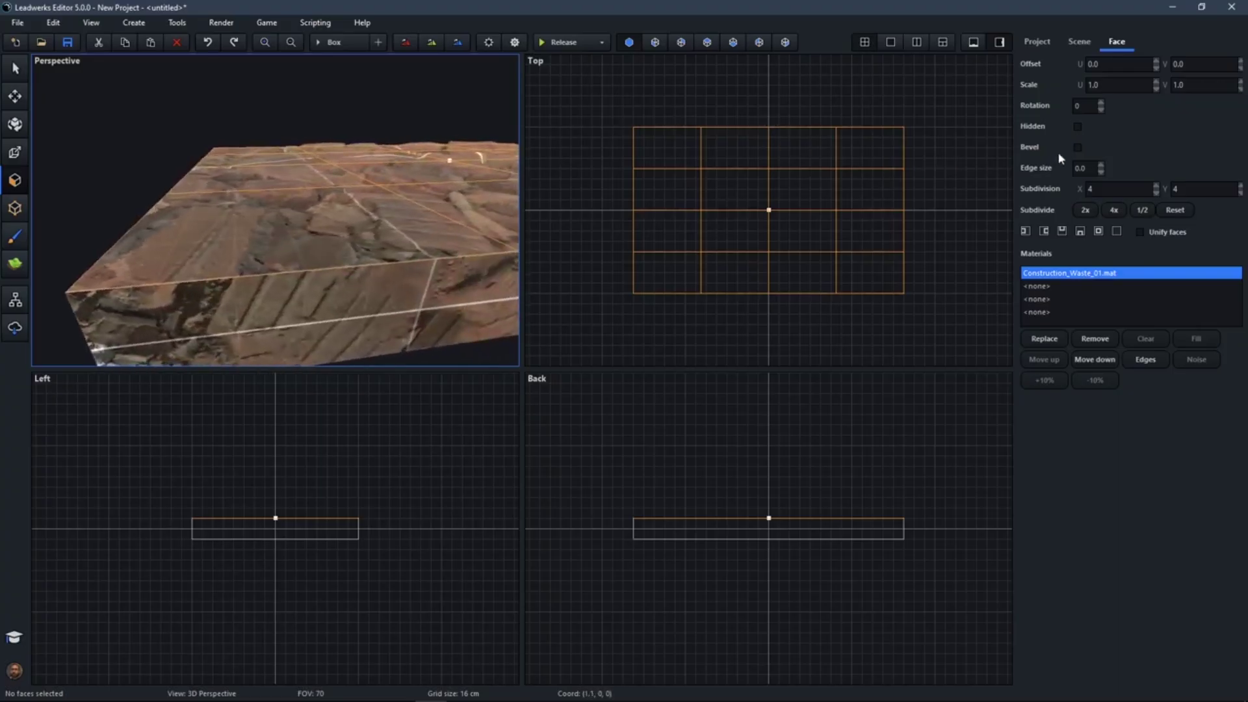
click(1092, 167)
text(2)
key(Return)
mouse_move(223, 199)
right_down()
mouse_move(195, 199)
mouse_move(234, 205)
mouse_move(220, 196)
right_up()
click(123, 195)
right_drag(123, 195, 123, 195)
right_drag(221, 225, 222, 225)
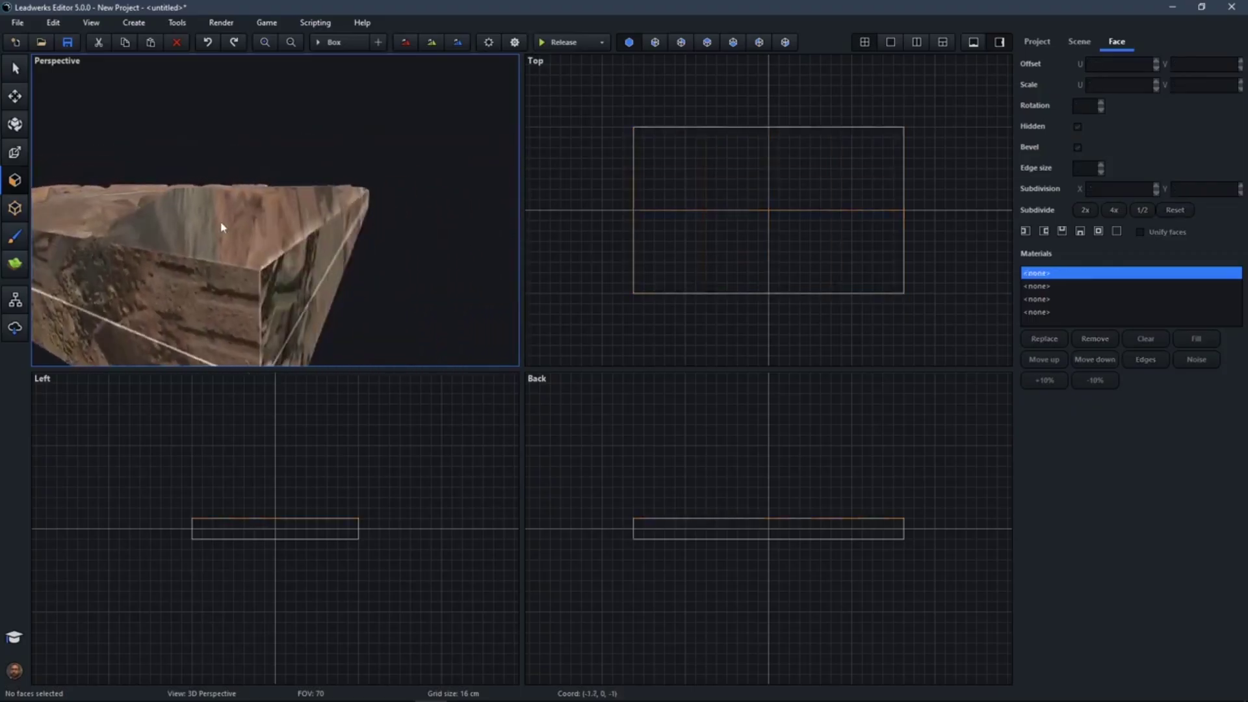
Select the top face again, set its edge size to 8, and inspect the brush's edge.
right_drag(370, 221, 314, 217)
click(314, 216)
click(1088, 170)
text(8)
key(Return)
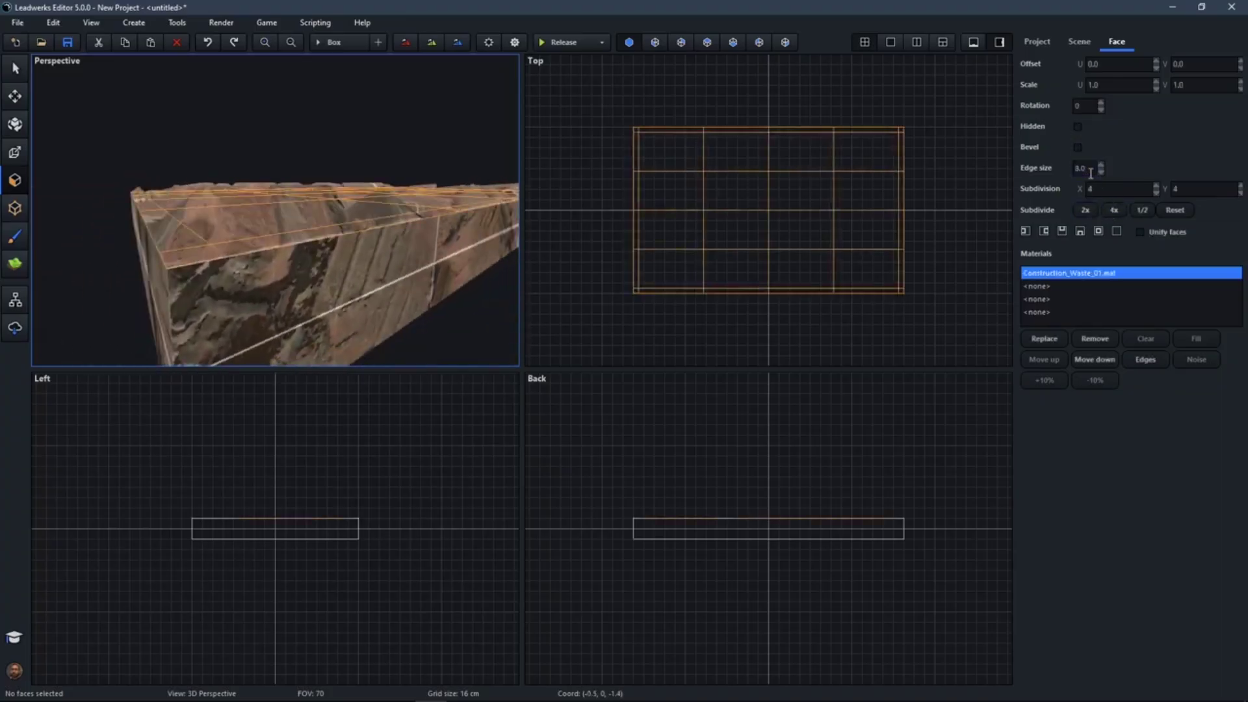
click(281, 123)
right_drag(281, 123, 283, 154)
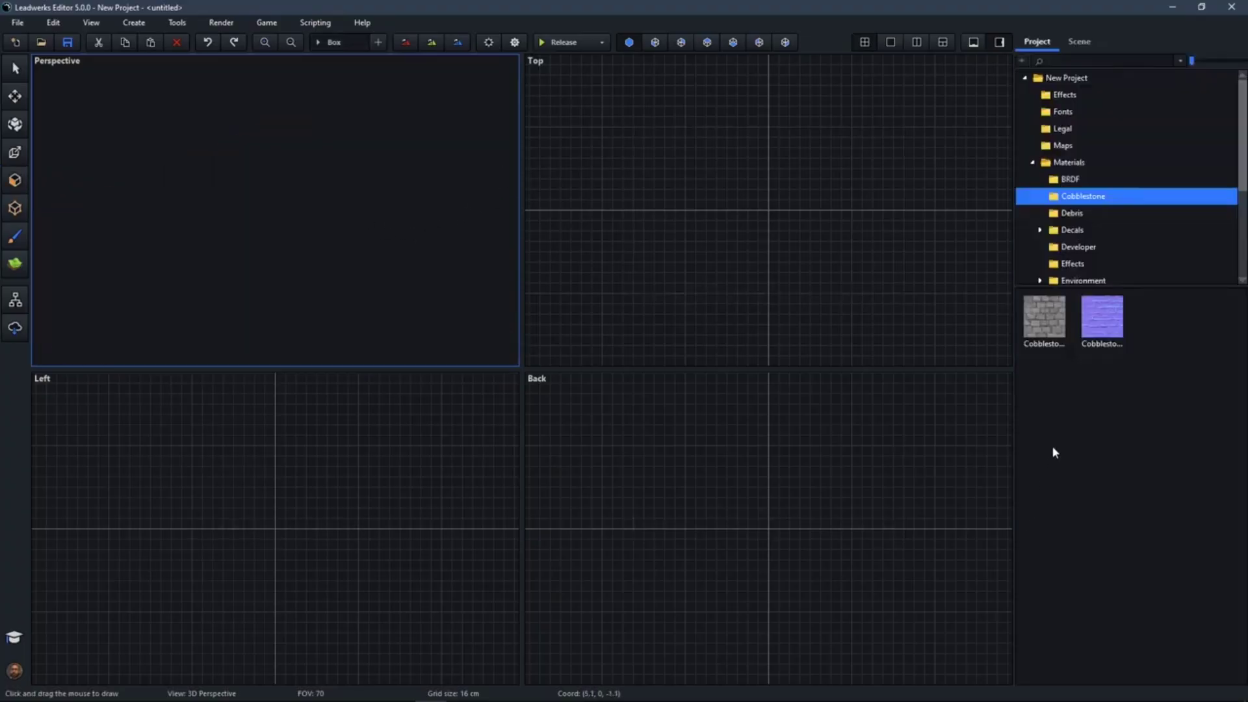
Generate a material from Cobblestone01_2K_BaseColor.png in the Cobblestone folder.
mouse_move(1048, 329)
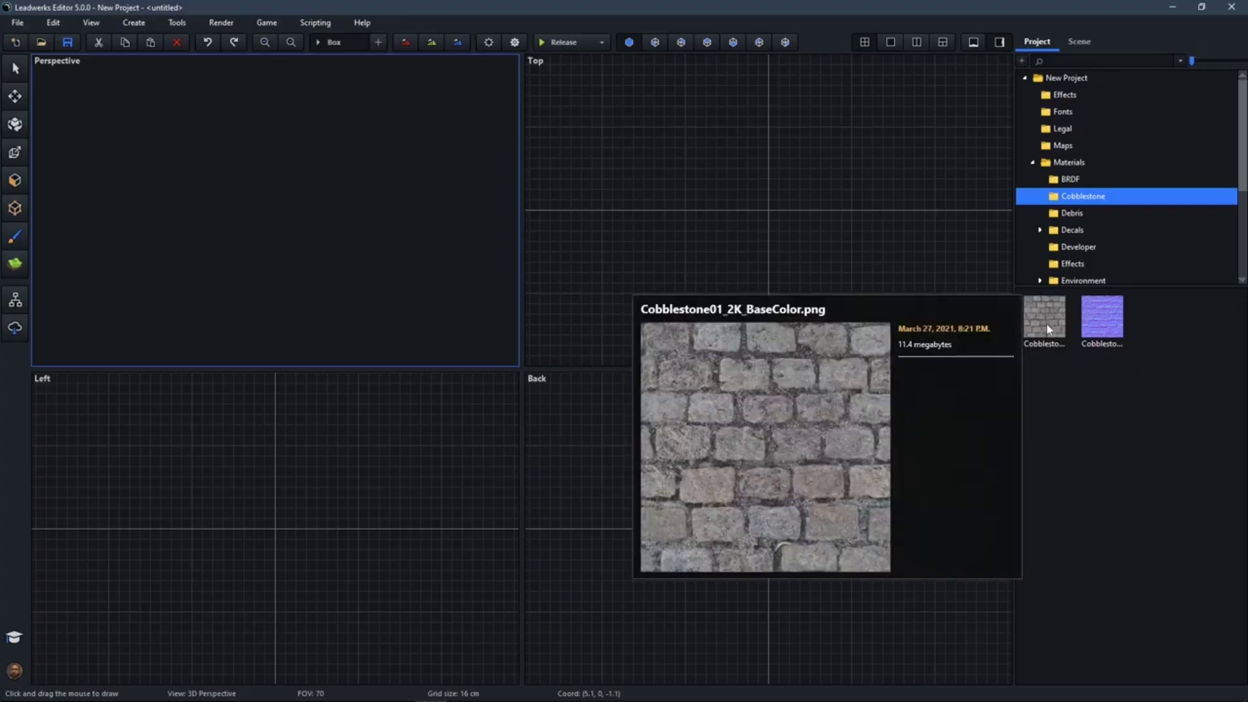
right_click(1049, 330)
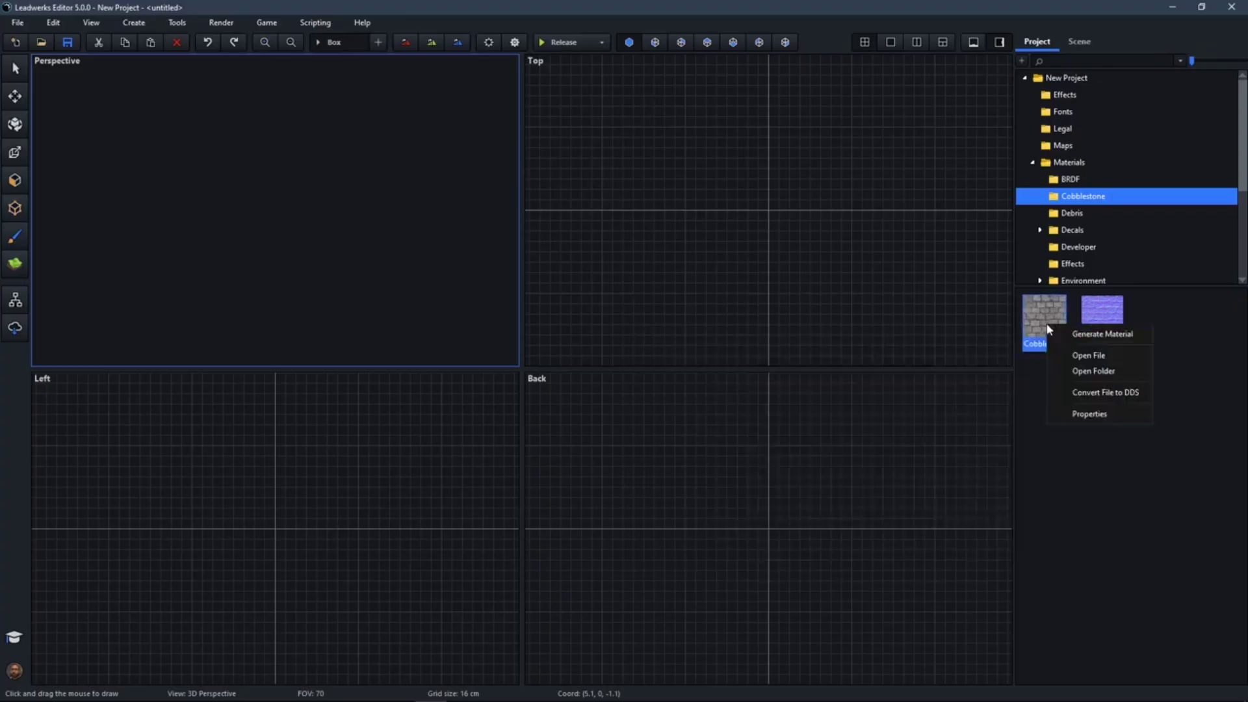
click(1144, 336)
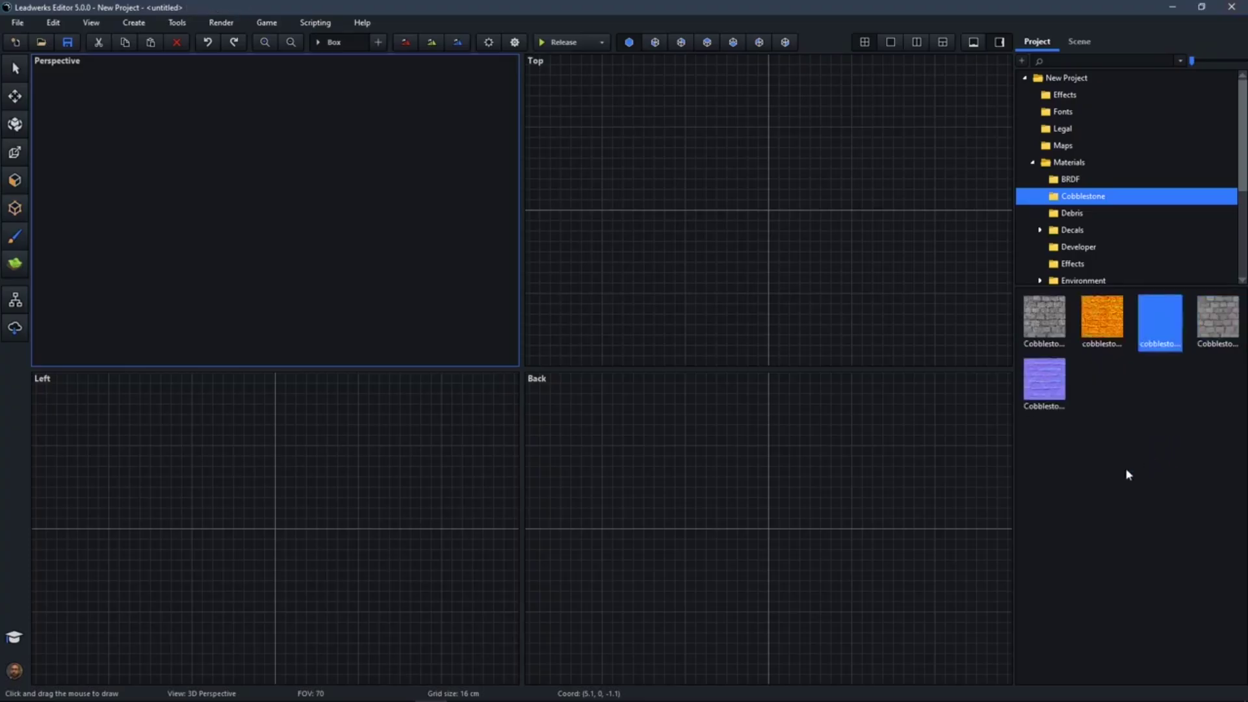
Open cobblestone01_2k.mat, review its assigned texture slots, and close the material.
double_click(1162, 331)
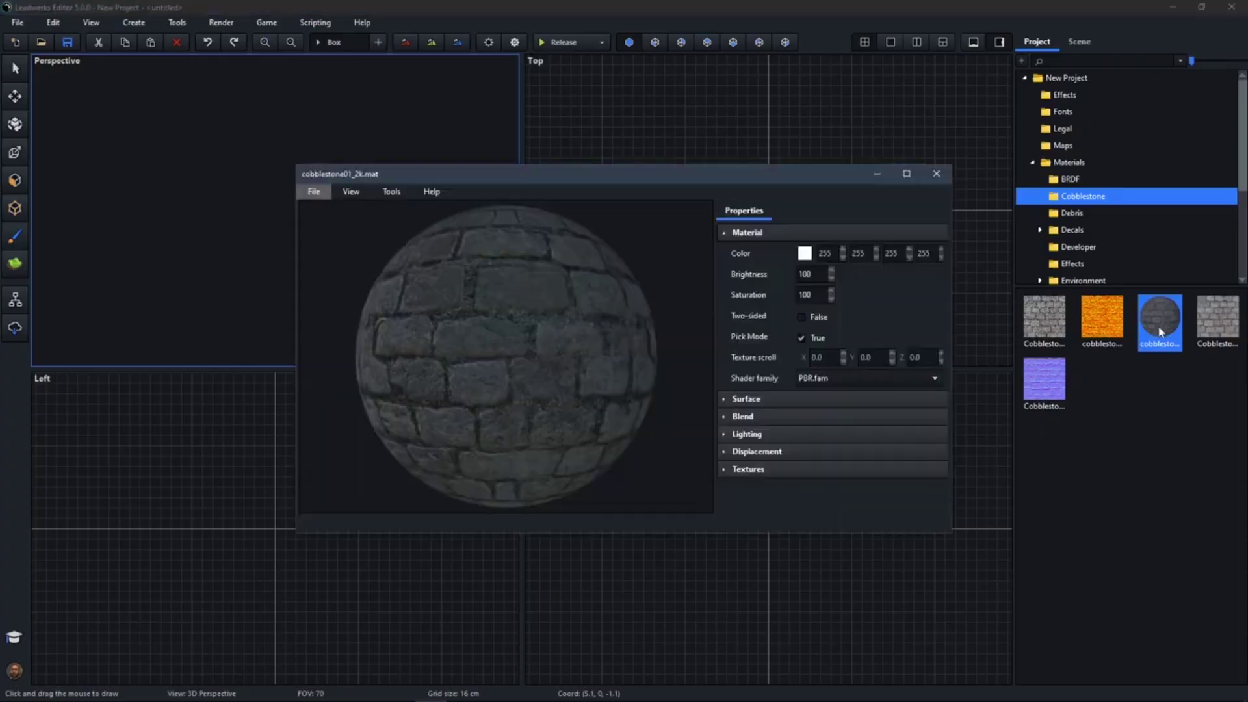
click(751, 233)
click(758, 321)
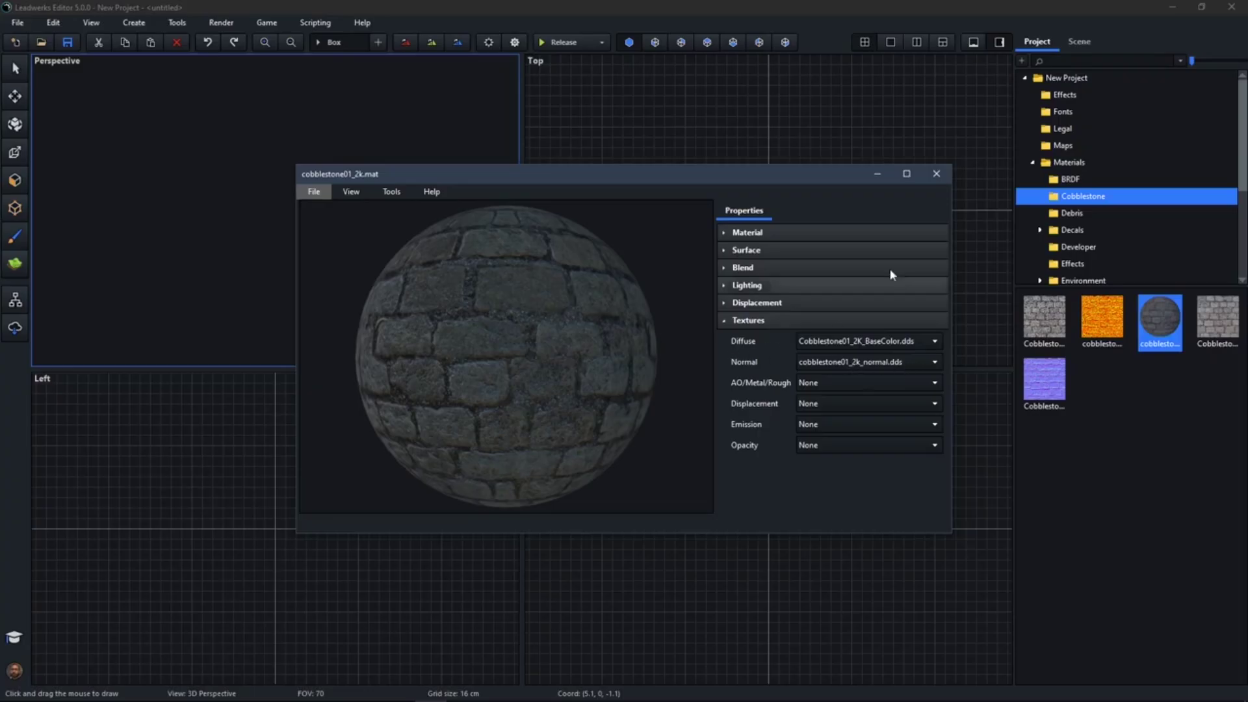
click(938, 175)
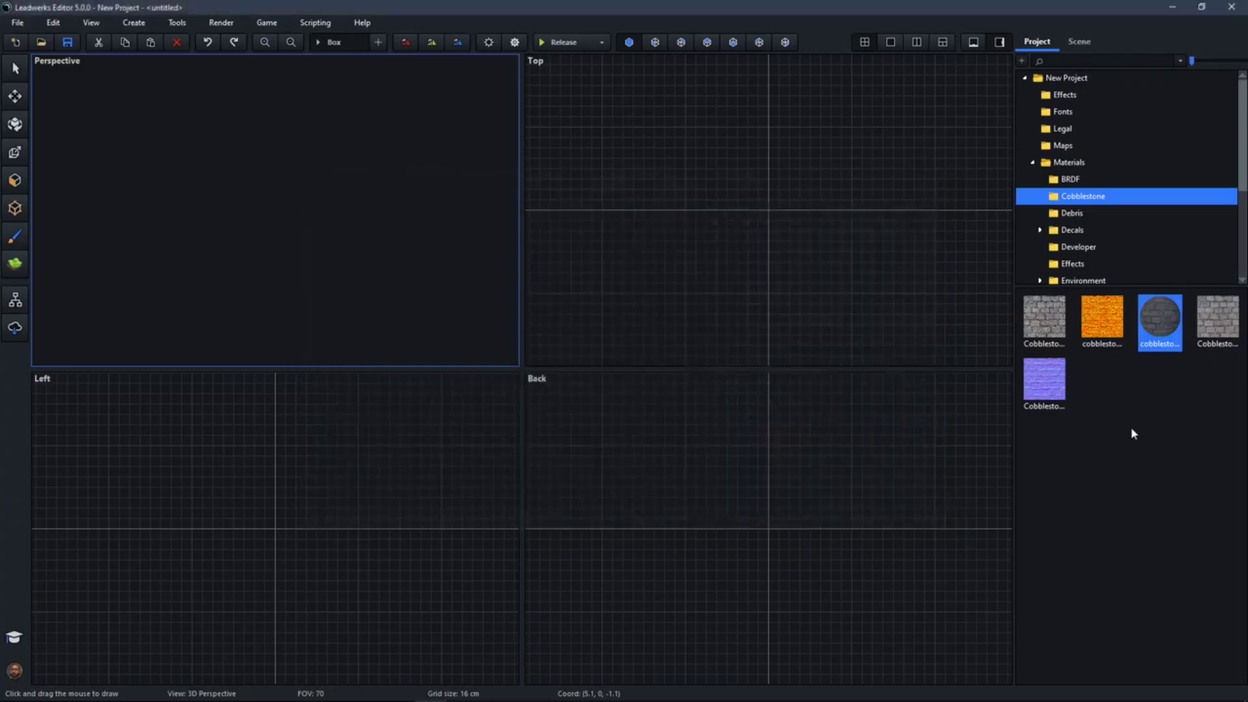
View the properties of Cobblestone01_2K_BaseColor.dds, close it, and open the converted normal map cobblestone01_2k_normal.dds.
double_click(1044, 319)
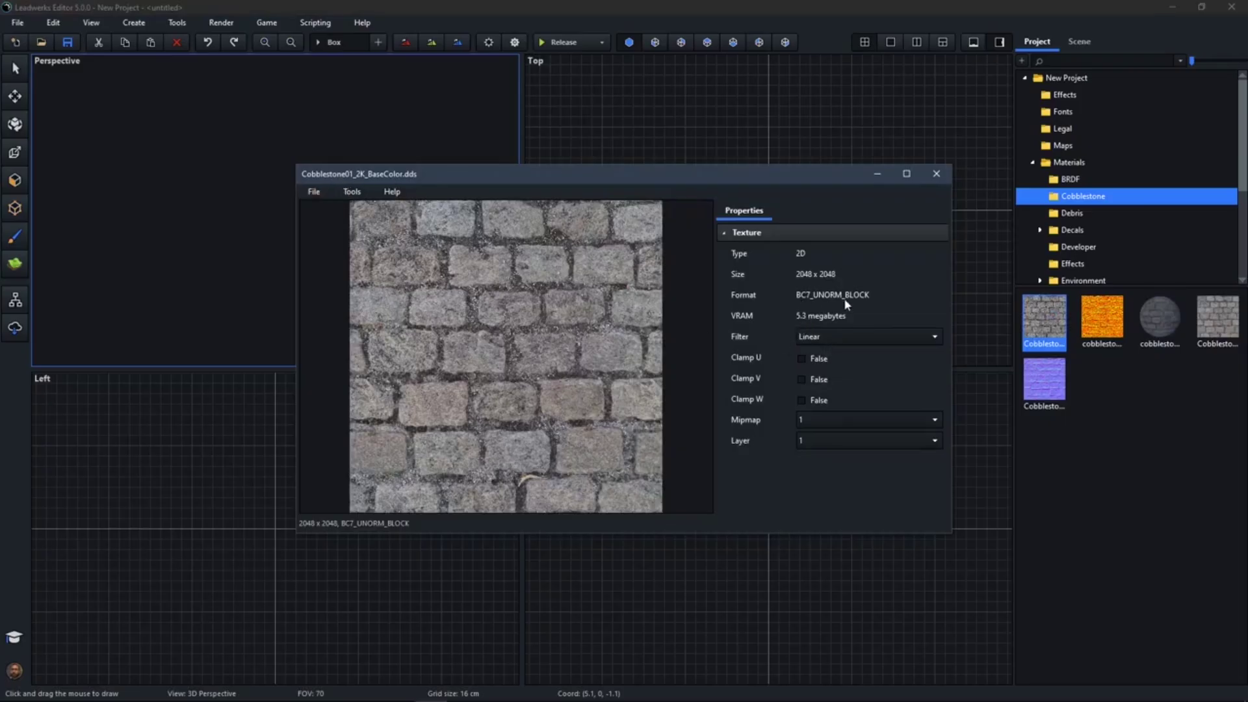
click(936, 174)
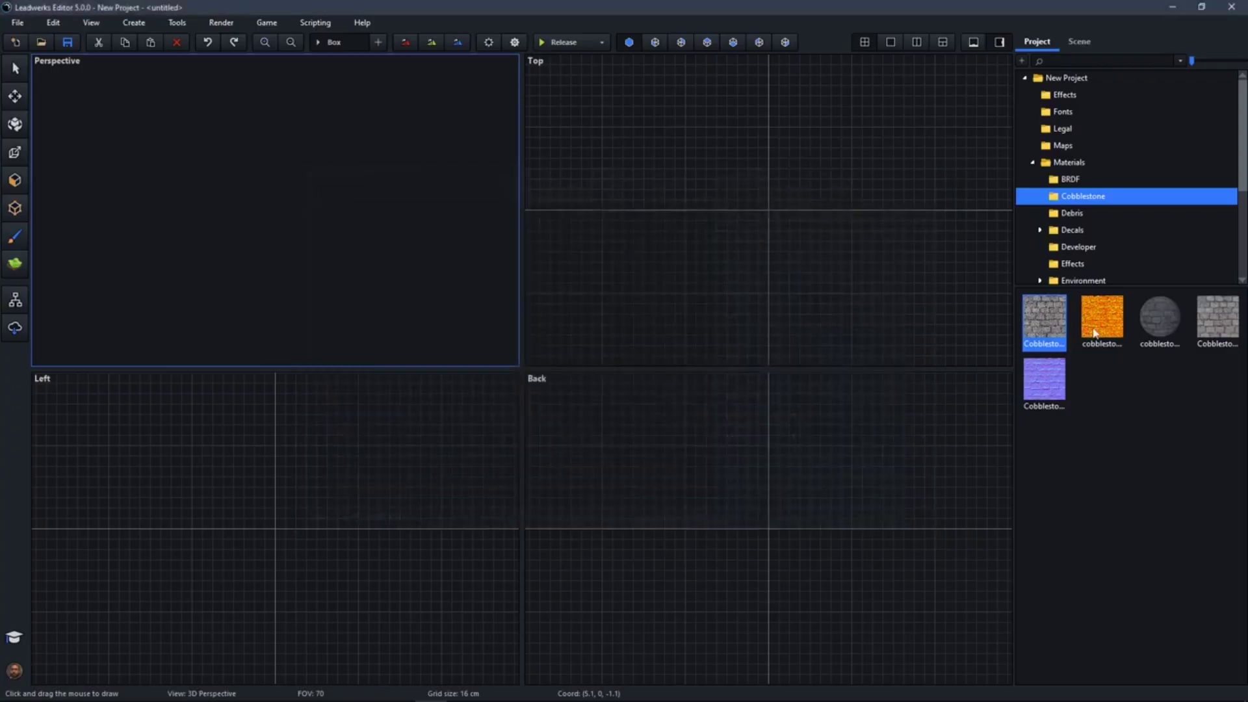
double_click(1100, 330)
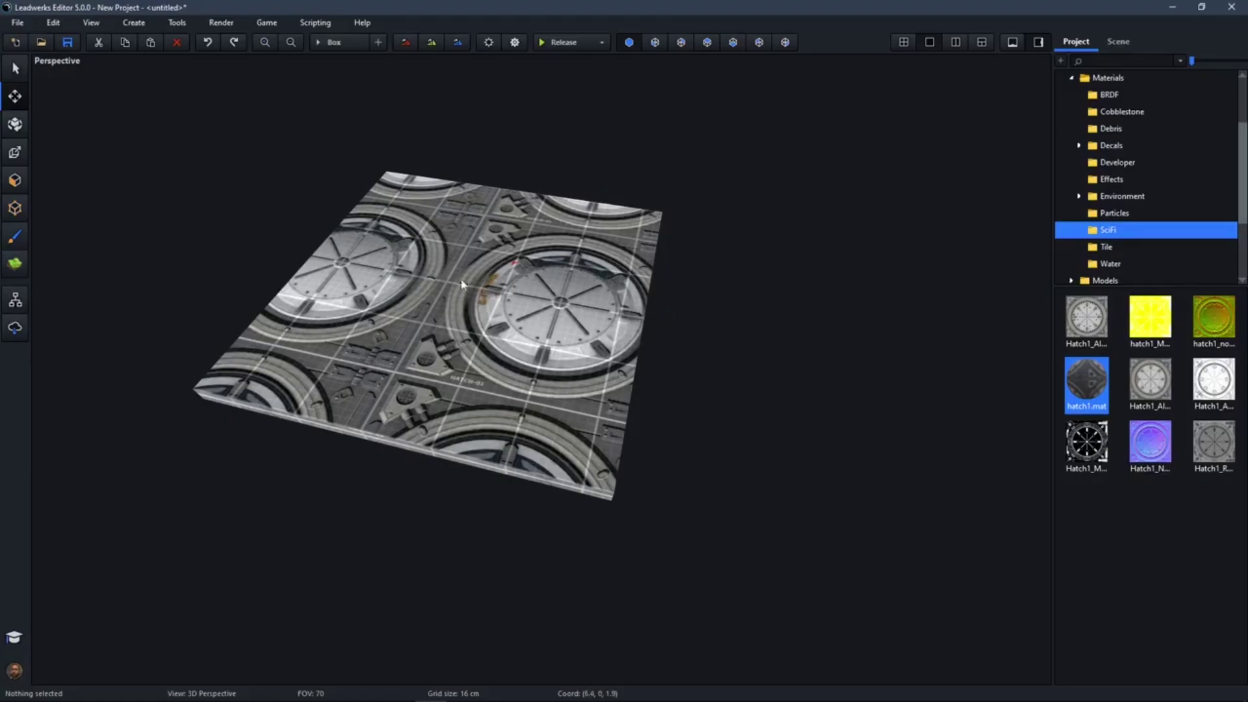
Preview the hatch1.mat material from the SciFi folder and close it.
double_click(1096, 383)
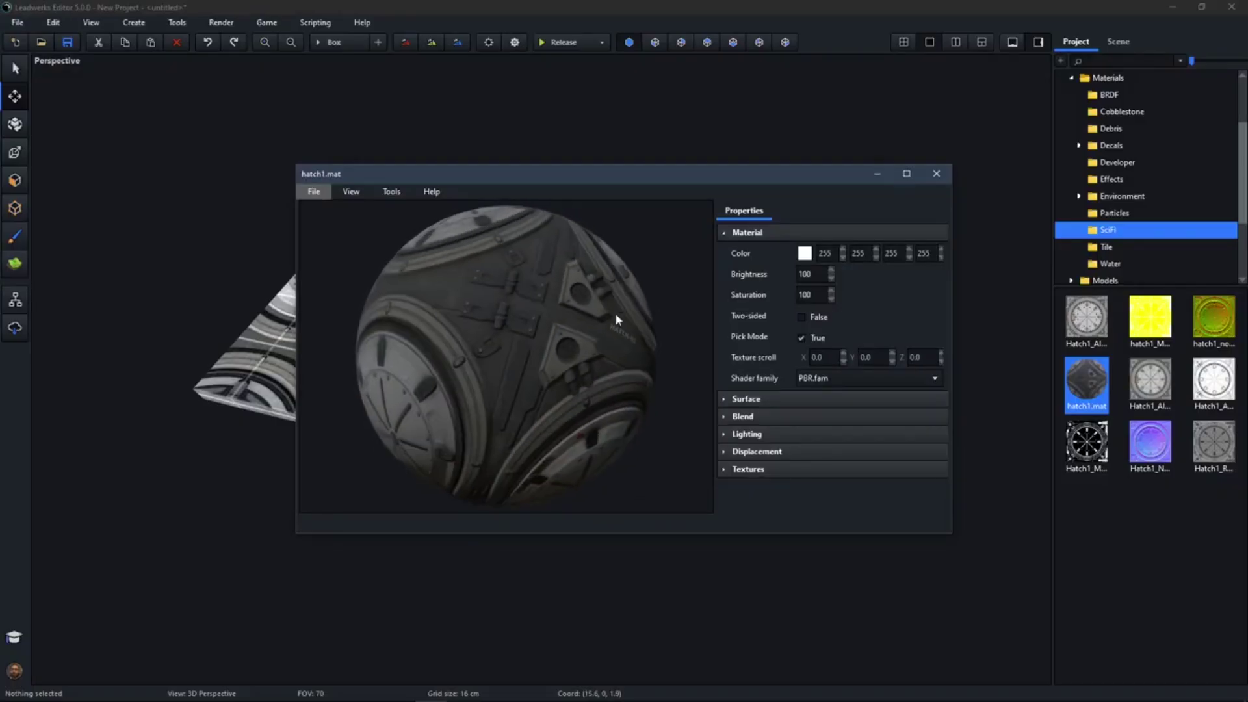
click(937, 173)
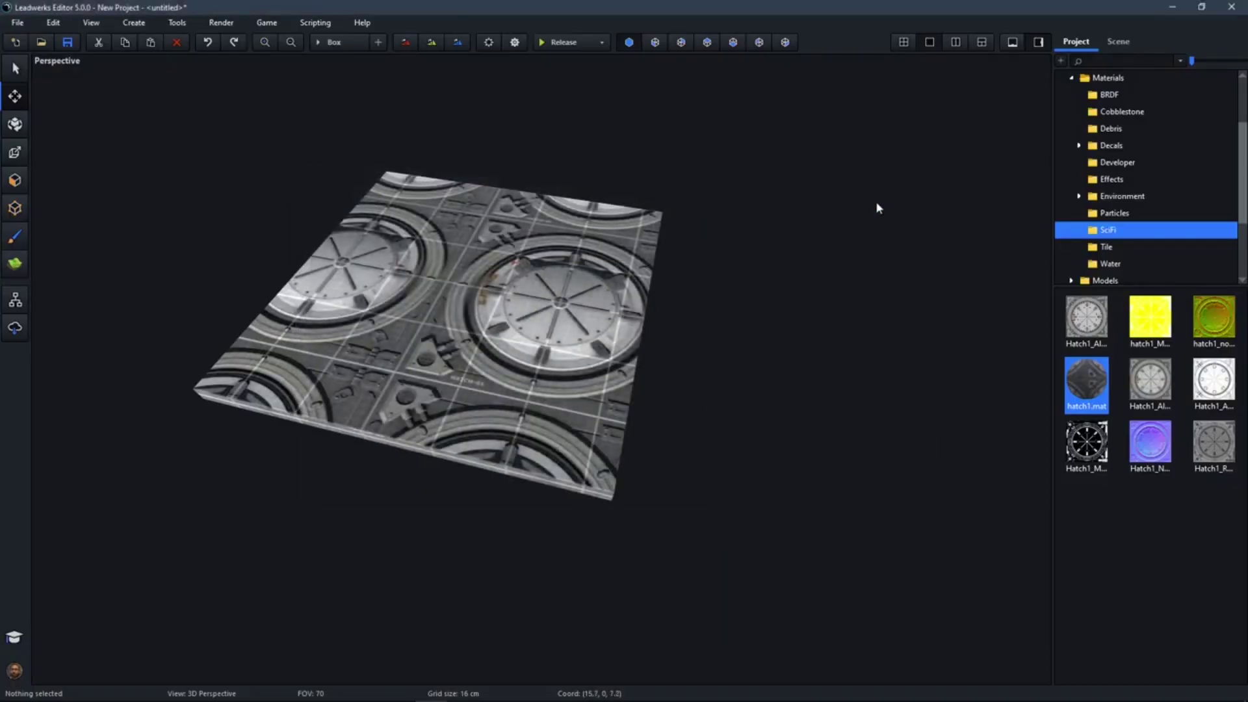
Select the hatch-textured floor brush and move it across the ground plane with Texture Lock enabled.
click(181, 23)
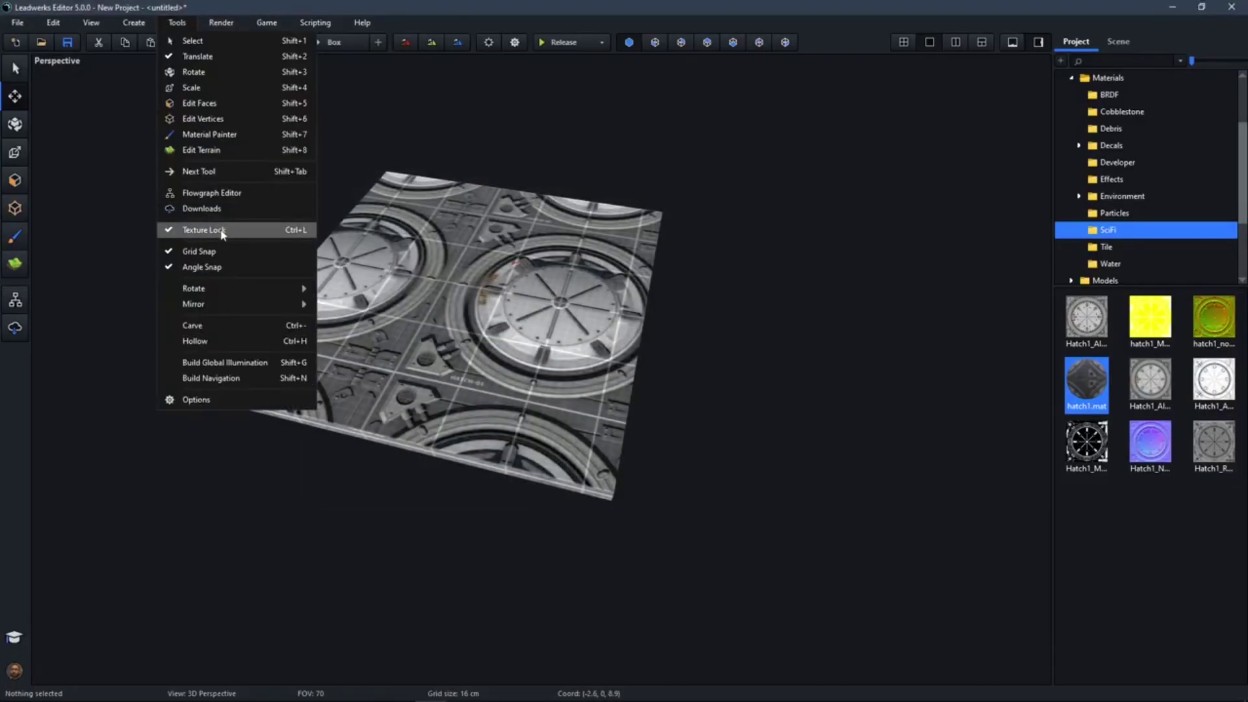
click(185, 25)
click(392, 290)
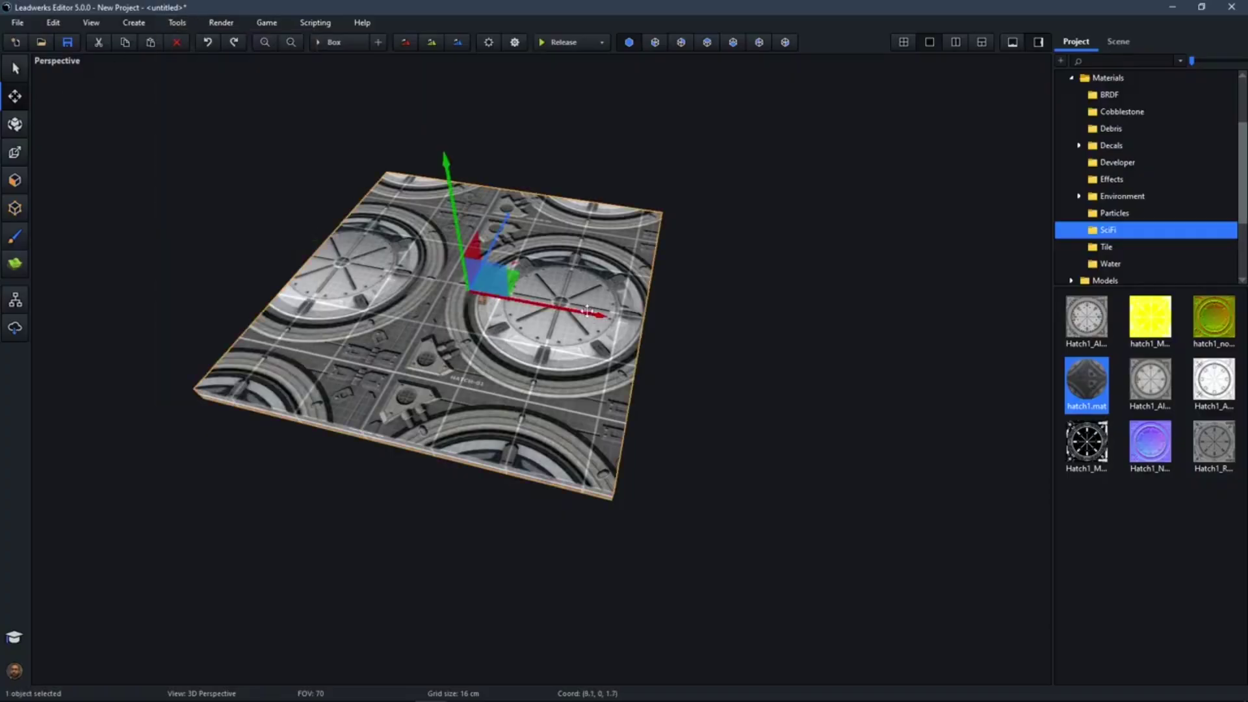
mouse_move(587, 310)
mouse_down()
mouse_move(364, 257)
mouse_move(545, 311)
mouse_move(955, 351)
mouse_move(426, 284)
mouse_move(367, 263)
mouse_move(646, 299)
mouse_move(366, 264)
mouse_move(609, 305)
mouse_up()
drag(515, 276, 548, 293)
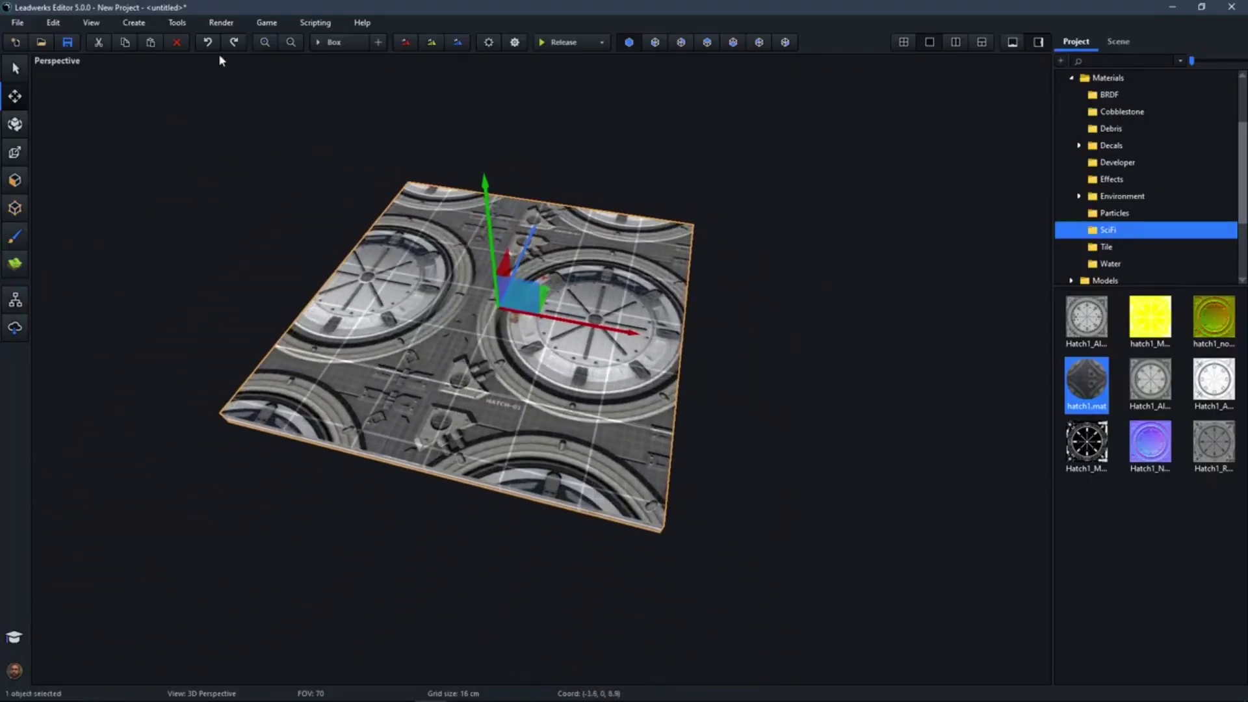
Turn off Texture Lock and move the floor brush about 1.1 m in X and -32 cm in Z.
click(177, 22)
drag(581, 327, 560, 306)
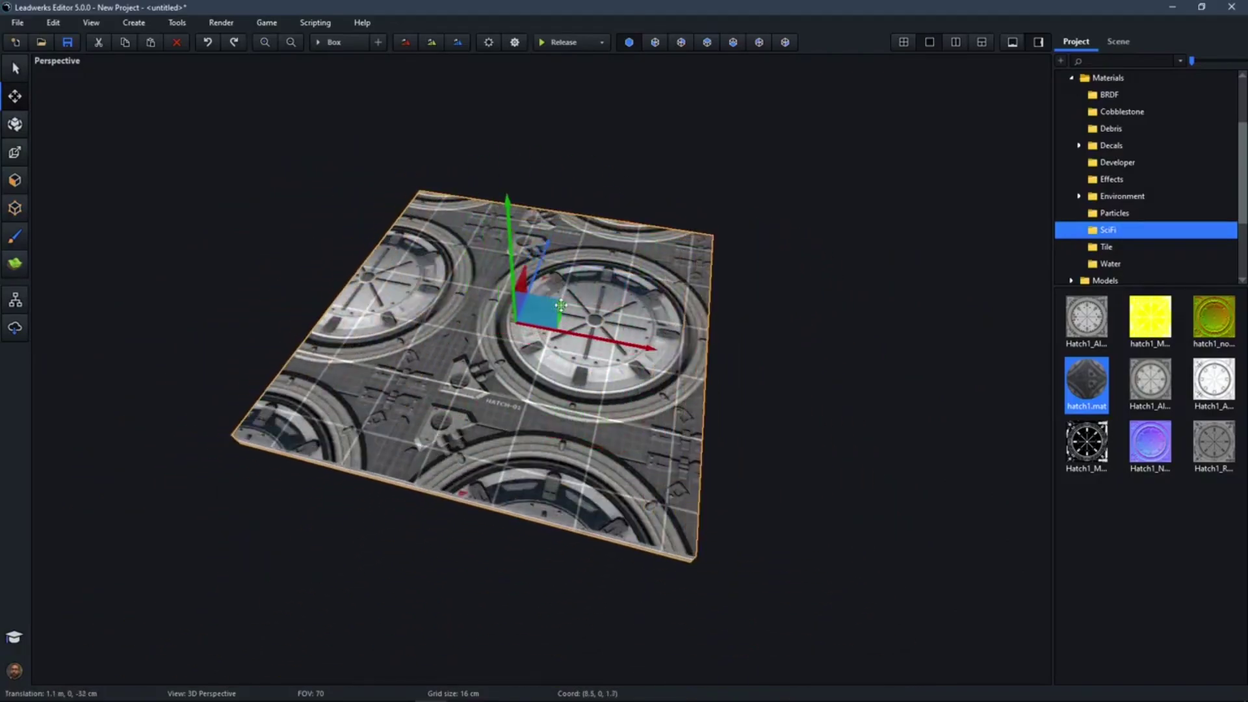
Switch to face editing, select the brush's top face, and set its U and V texture offsets to 0.0.
click(15, 181)
click(527, 319)
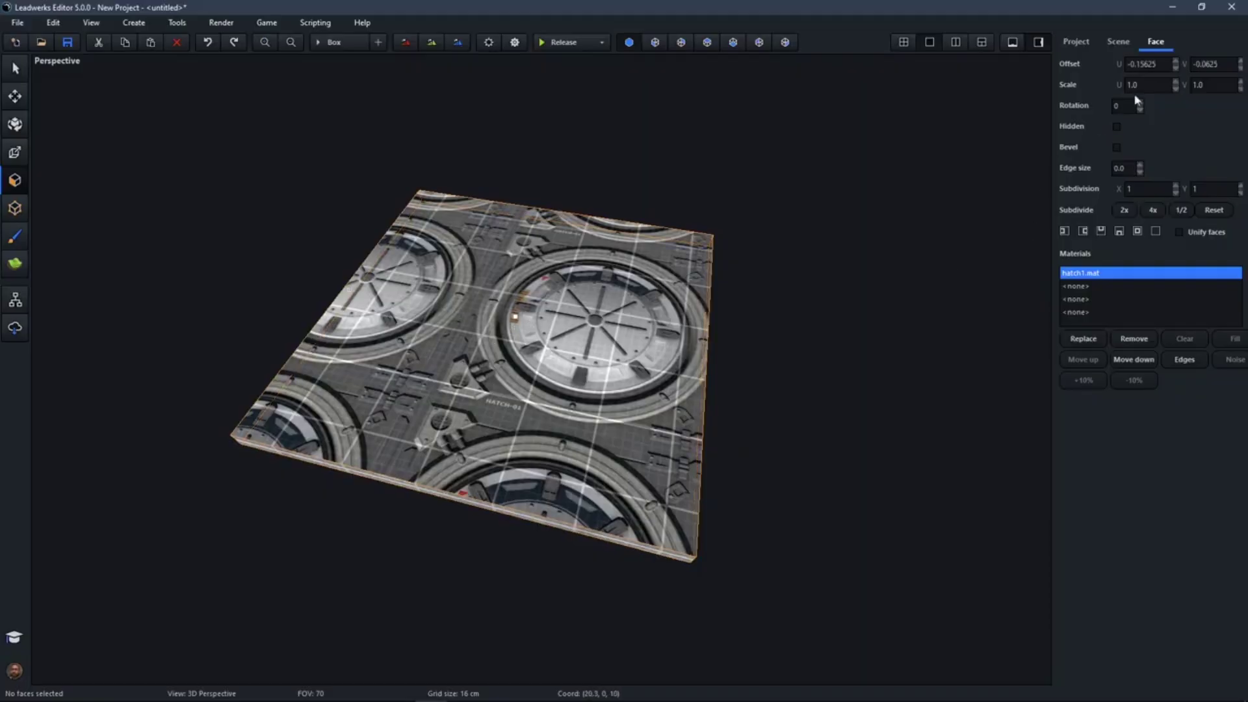
double_click(1144, 65)
text(0.0)
double_click(1212, 63)
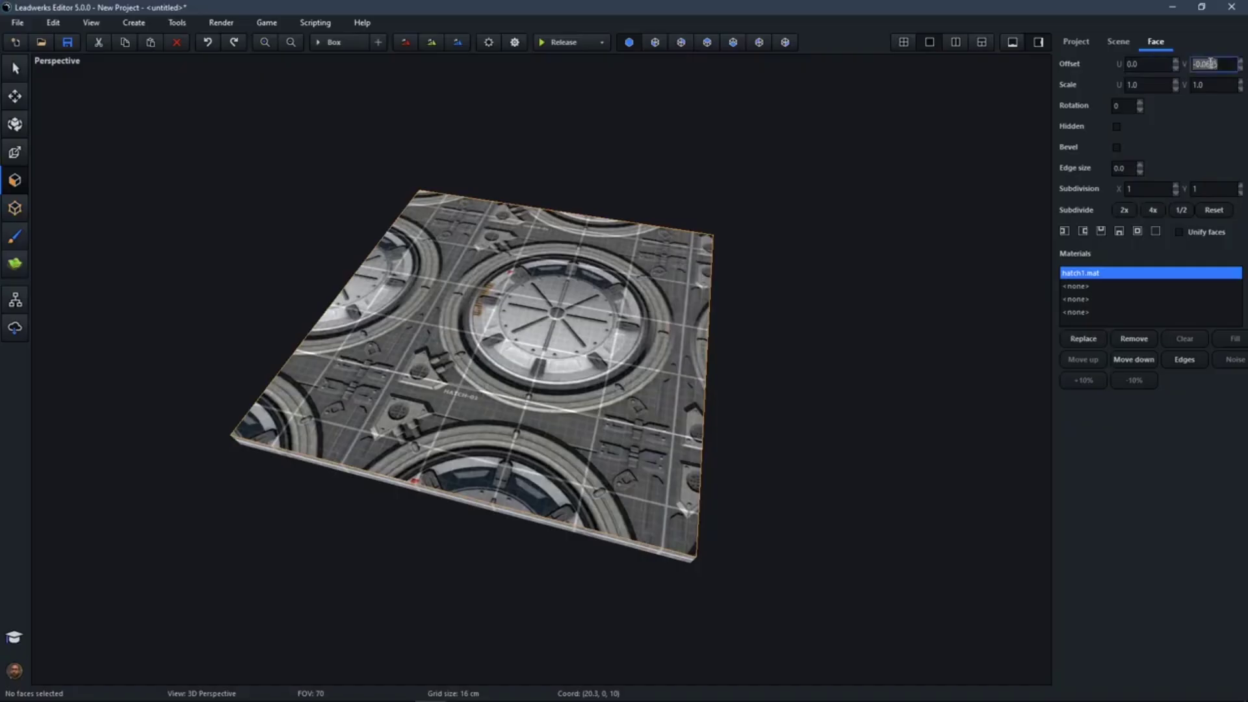
text(0.0)
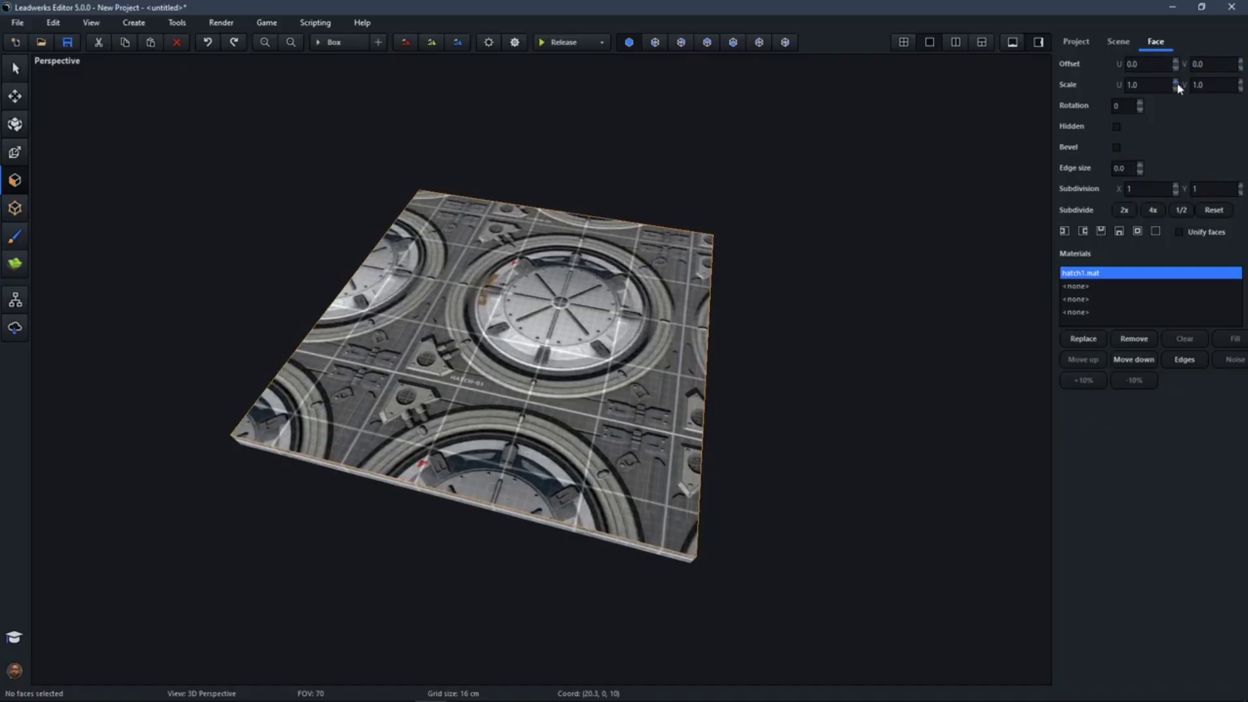
Raise the top face's U texture offset in small increments to 1.8.
click(1176, 63)
click(1177, 63)
click(1176, 63)
click(1176, 63)
click(1176, 63)
click(1177, 63)
click(1176, 63)
click(1176, 63)
click(1176, 63)
click(1176, 63)
click(1176, 63)
click(1176, 63)
click(1176, 63)
click(1176, 63)
click(1176, 63)
click(1176, 64)
click(1177, 63)
Open the top face's U texture scale for editing.
double_click(1156, 86)
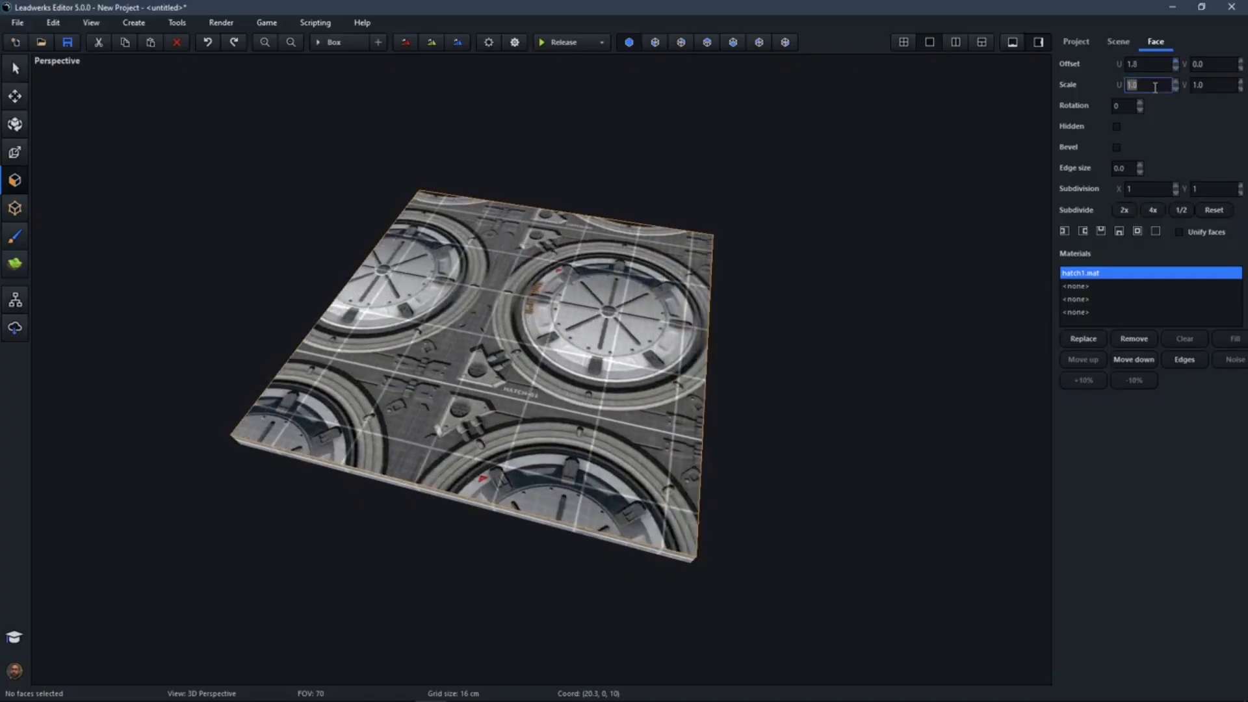
Set the hatch texture's U and V scale to 2 on the slab's top face.
text(2)
key(Return)
double_click(1204, 88)
text(2)
key(Return)
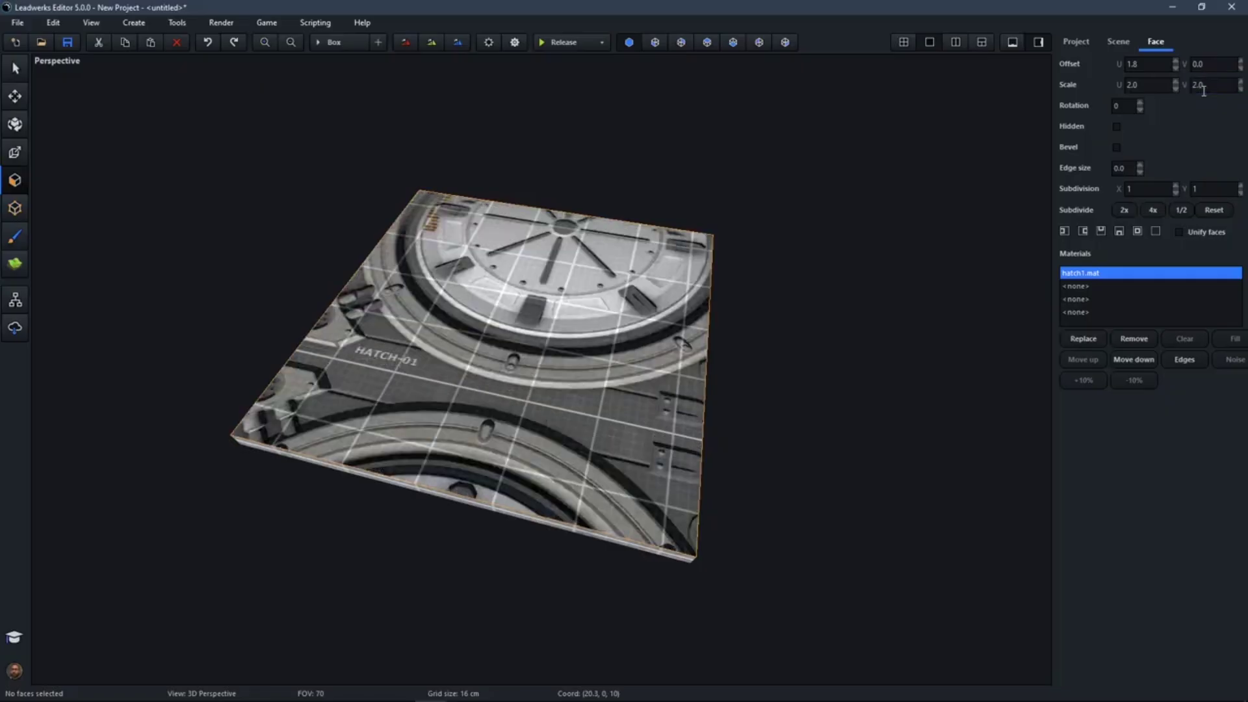
Try rotating the hatch texture on the face in small increments, and set the rotation back to 0.
click(1139, 104)
click(1139, 103)
click(1141, 102)
click(1141, 102)
click(1141, 102)
click(1141, 102)
click(1141, 102)
click(1141, 102)
click(1142, 102)
click(1141, 102)
click(1141, 102)
click(1141, 102)
click(1141, 102)
double_click(1121, 106)
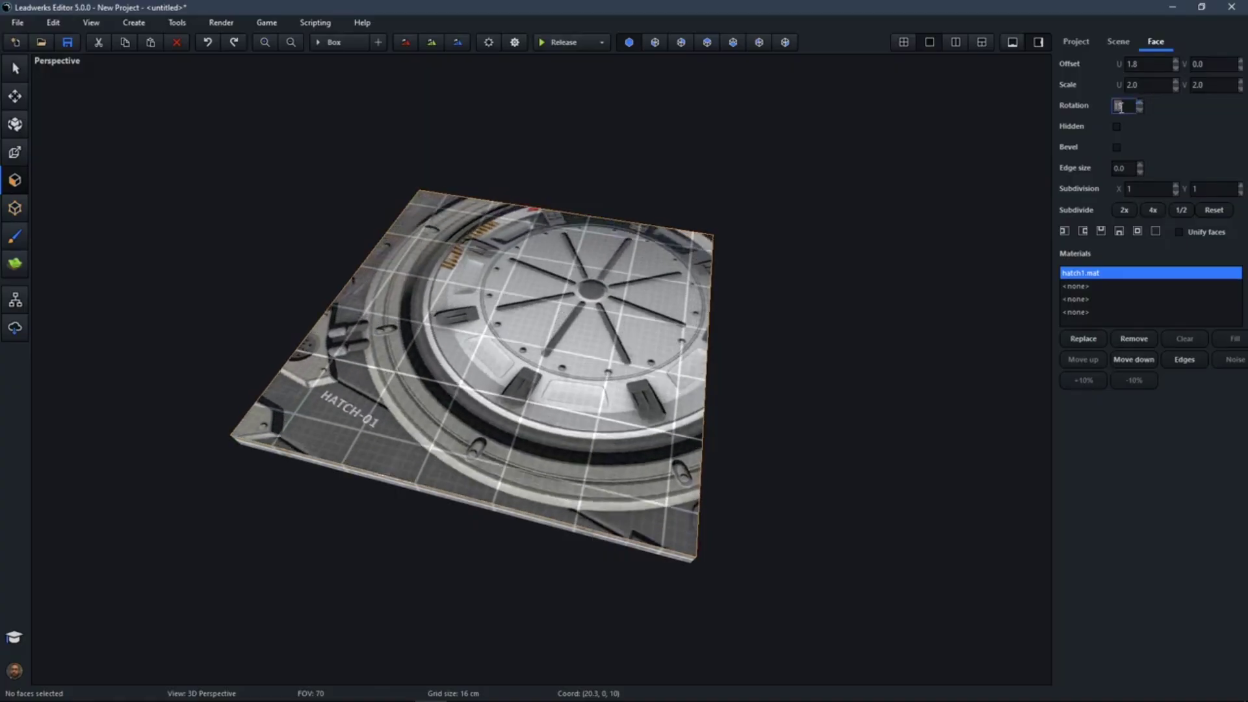
text(0)
key(Return)
Set the face's U and V texture scale to 1 and its U offset to 0.
double_click(1139, 86)
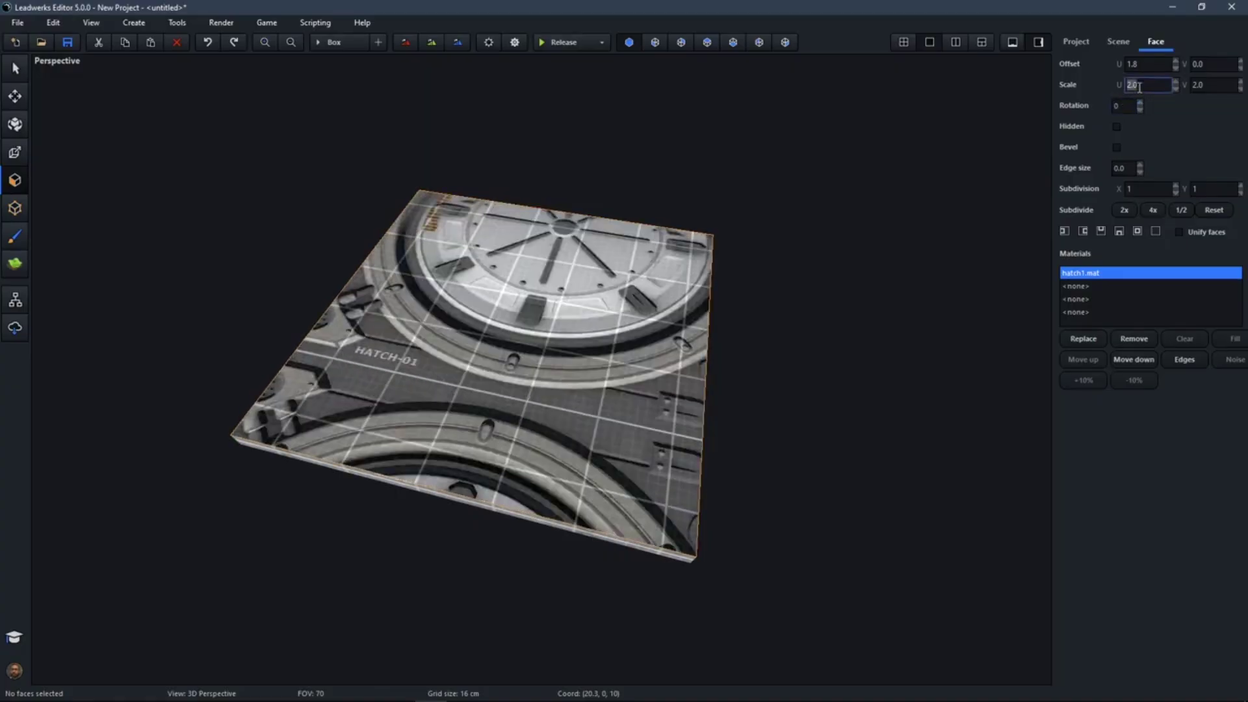
text(1)
key(Return)
double_click(1215, 85)
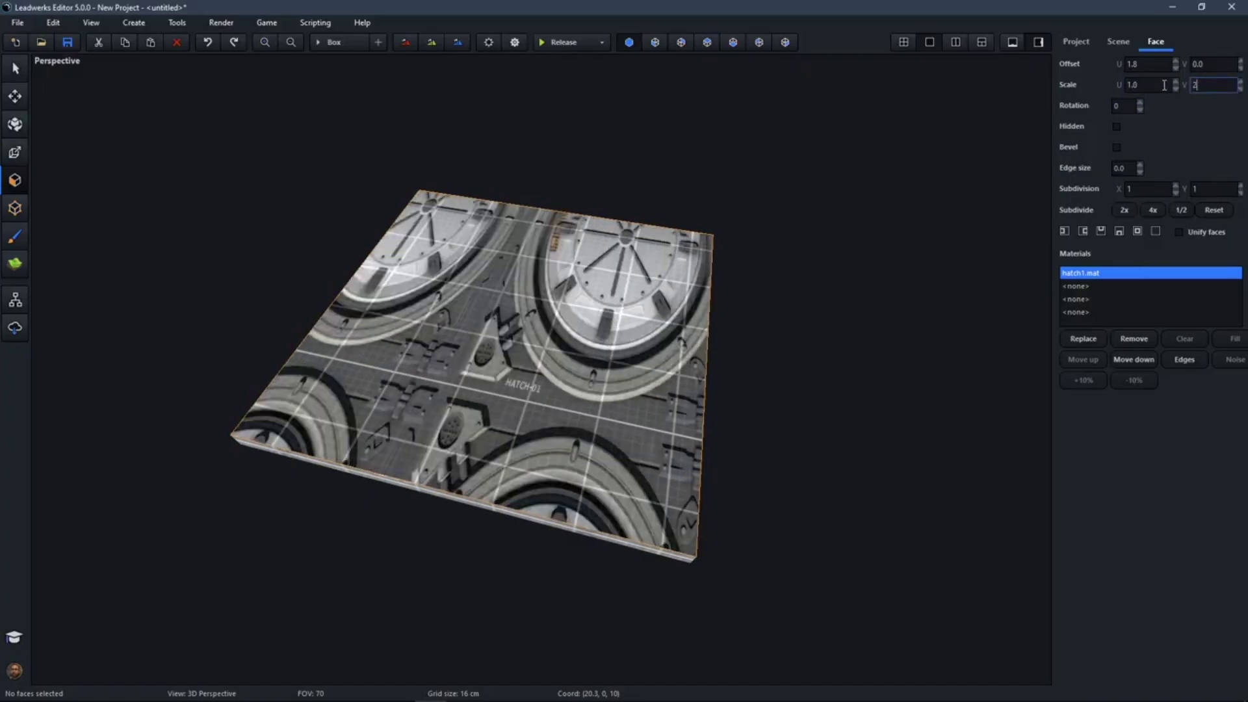
key(Return)
double_click(1149, 63)
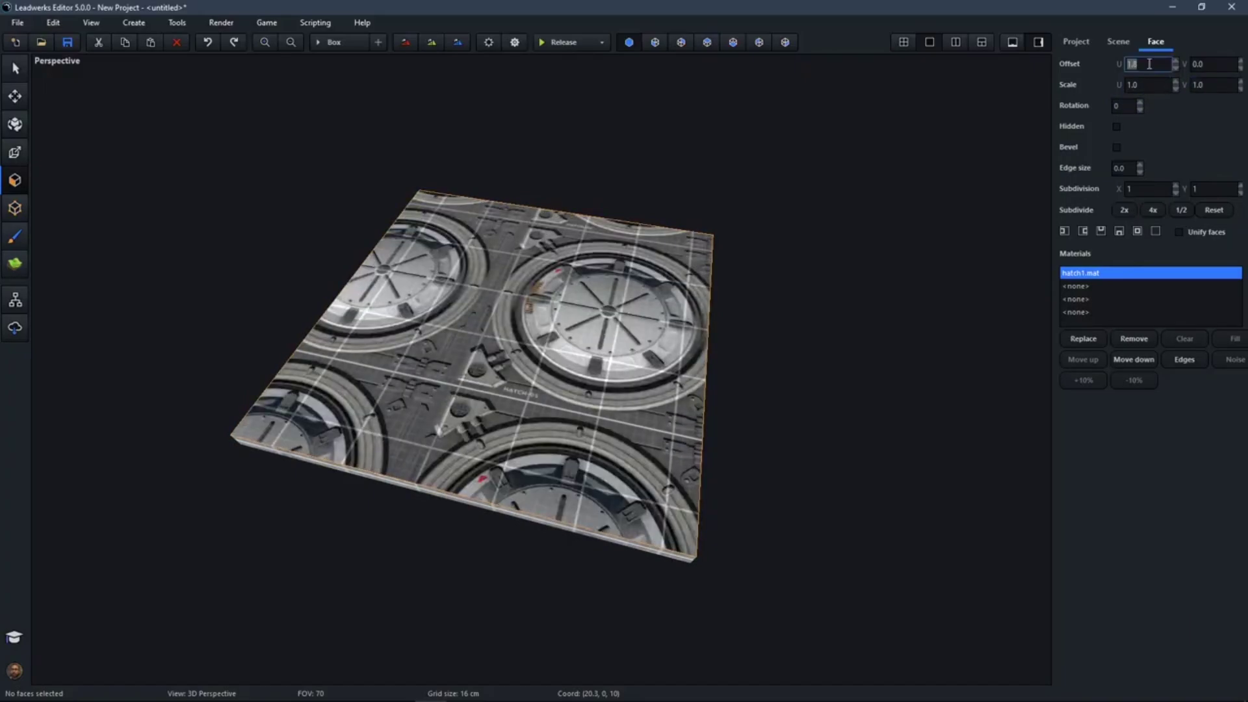
text(0)
key(Return)
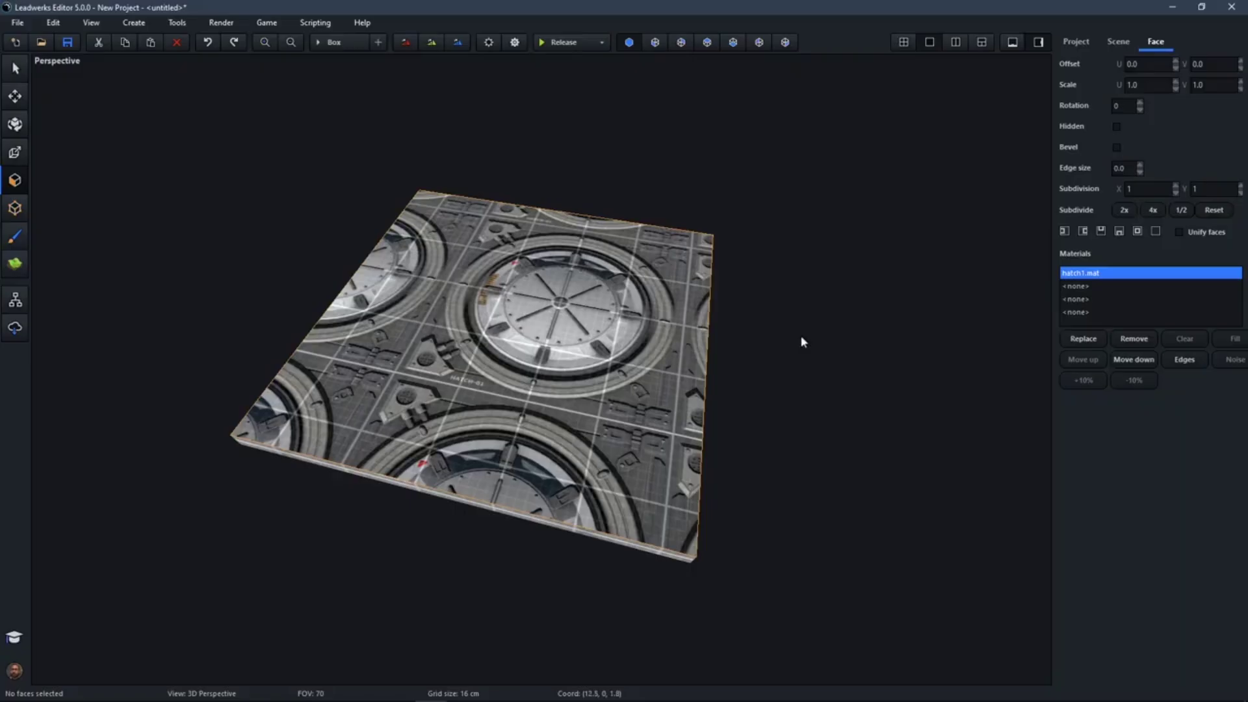
Align the hatch texture to each of the face's four edges in turn, and finally to its center.
click(1065, 232)
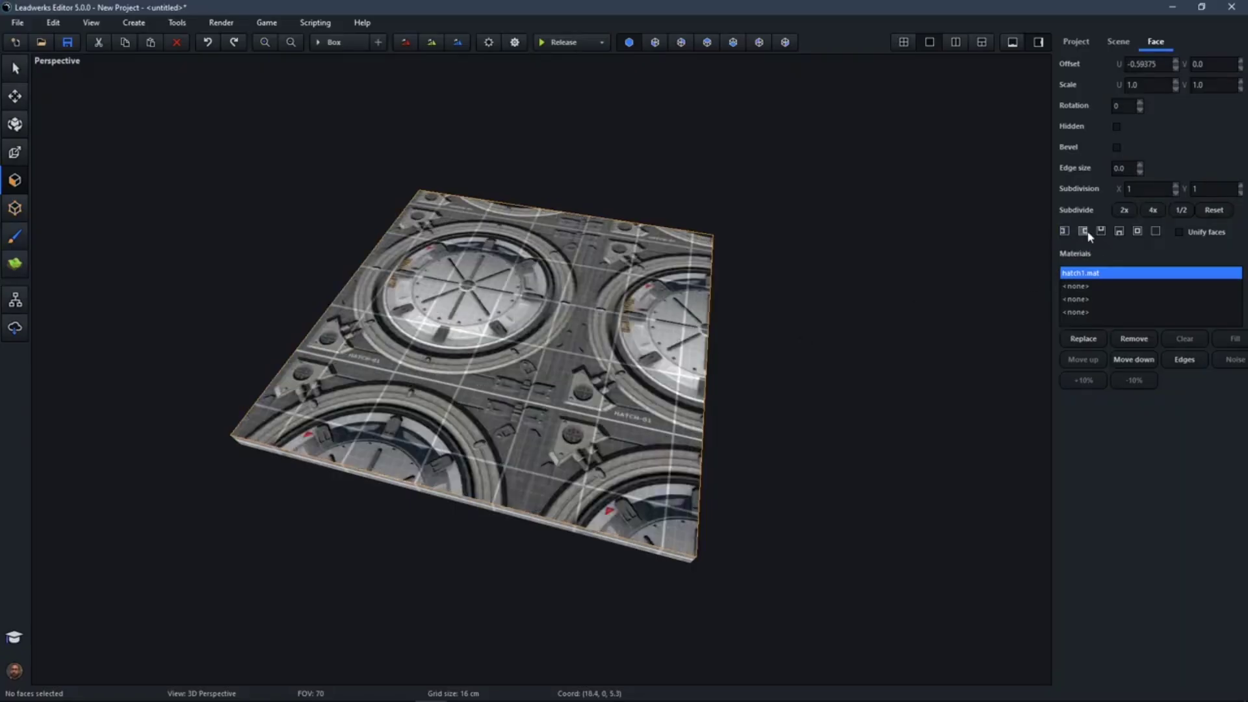
click(1089, 232)
click(1101, 233)
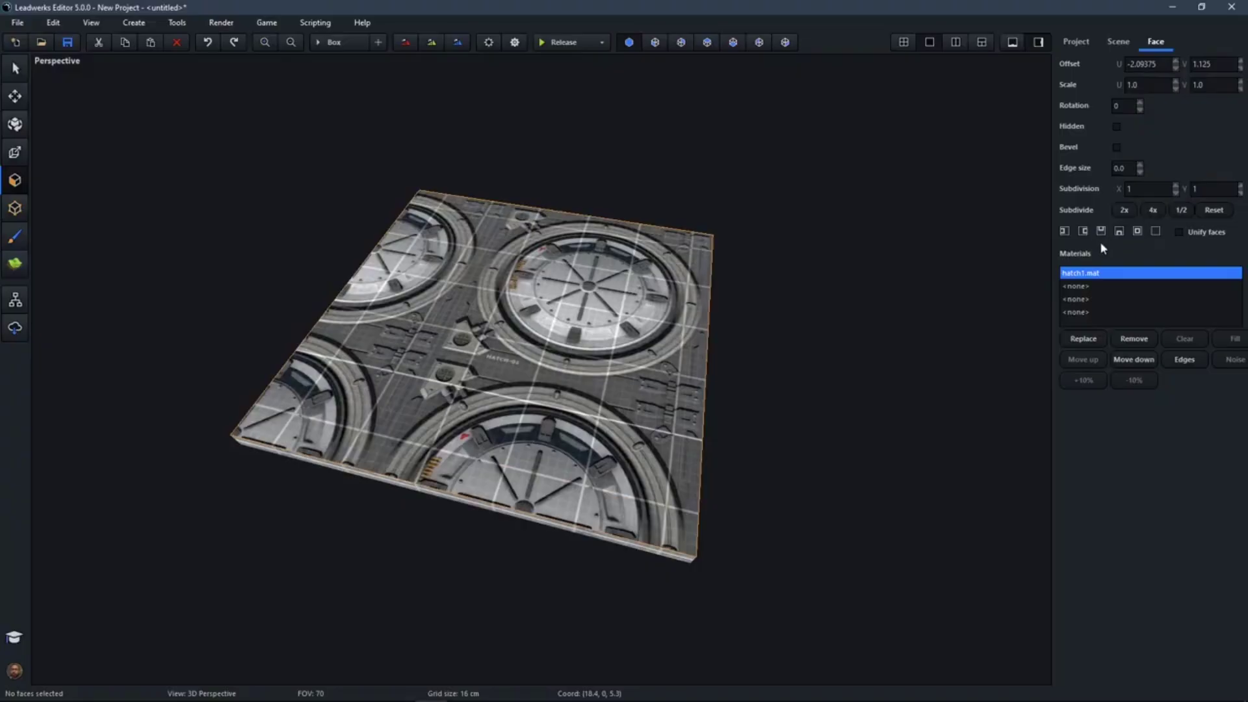
click(1119, 233)
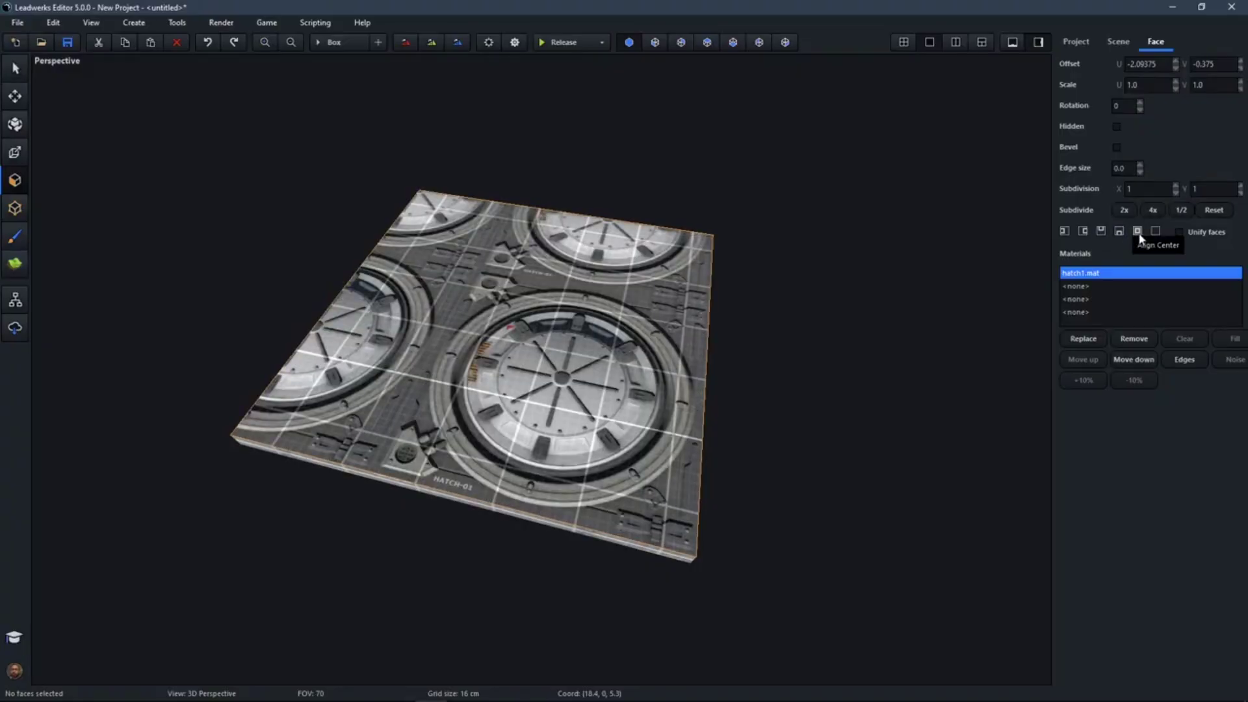
click(1138, 233)
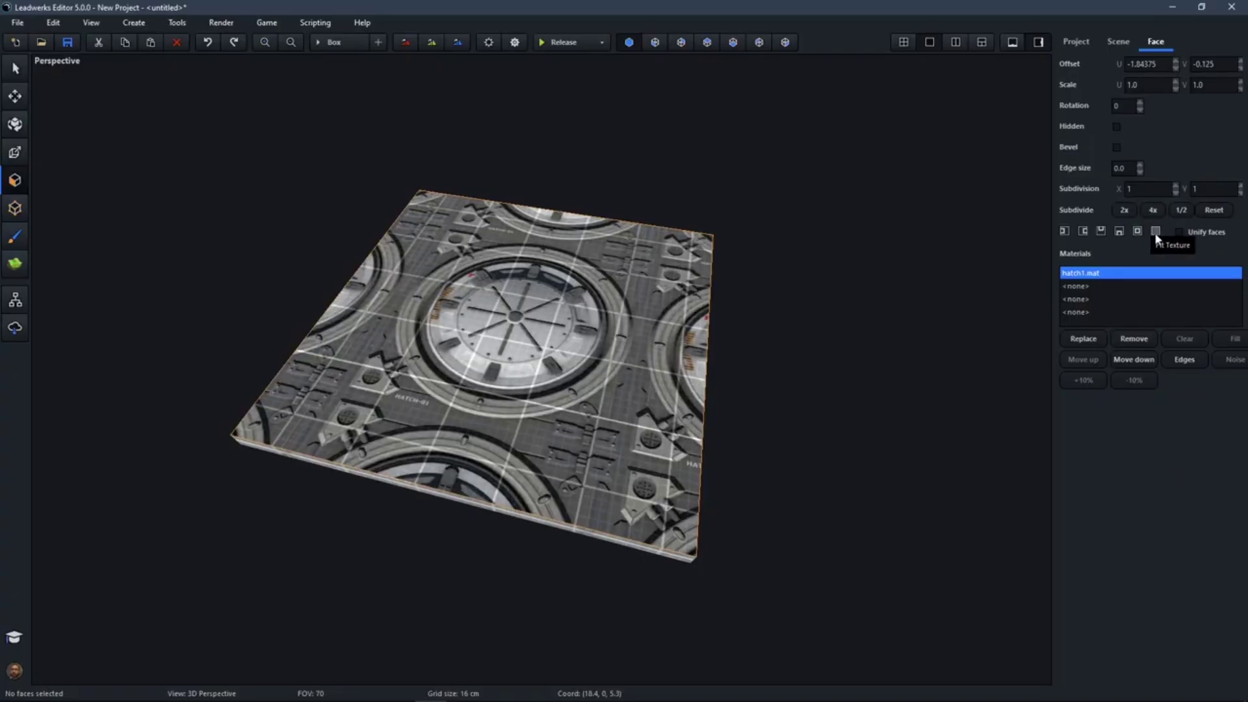
Fit the hatch texture to the slab's whole top face.
click(1157, 232)
mouse_move(863, 274)
right_down()
mouse_move(923, 290)
mouse_move(943, 276)
mouse_move(905, 293)
right_up()
key(s)
key(d)
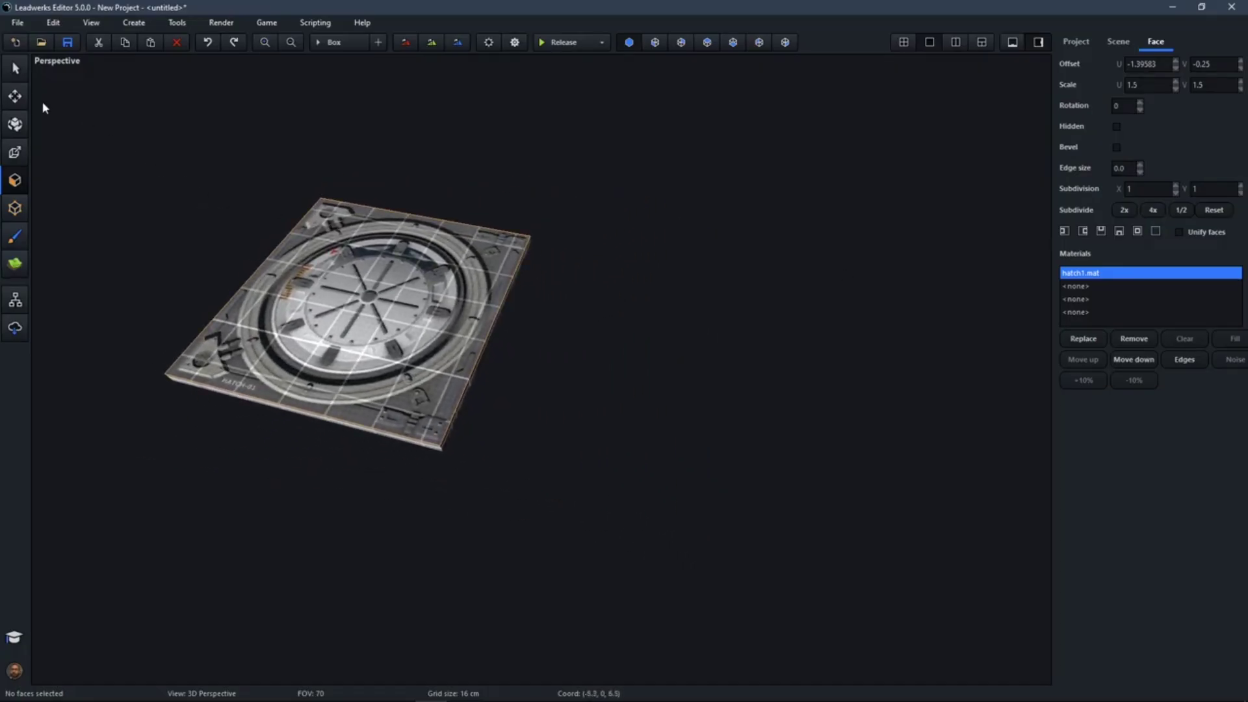
Duplicate the hatch slab along the red axis so the copy sits directly beside the original, and clear the selection.
click(14, 96)
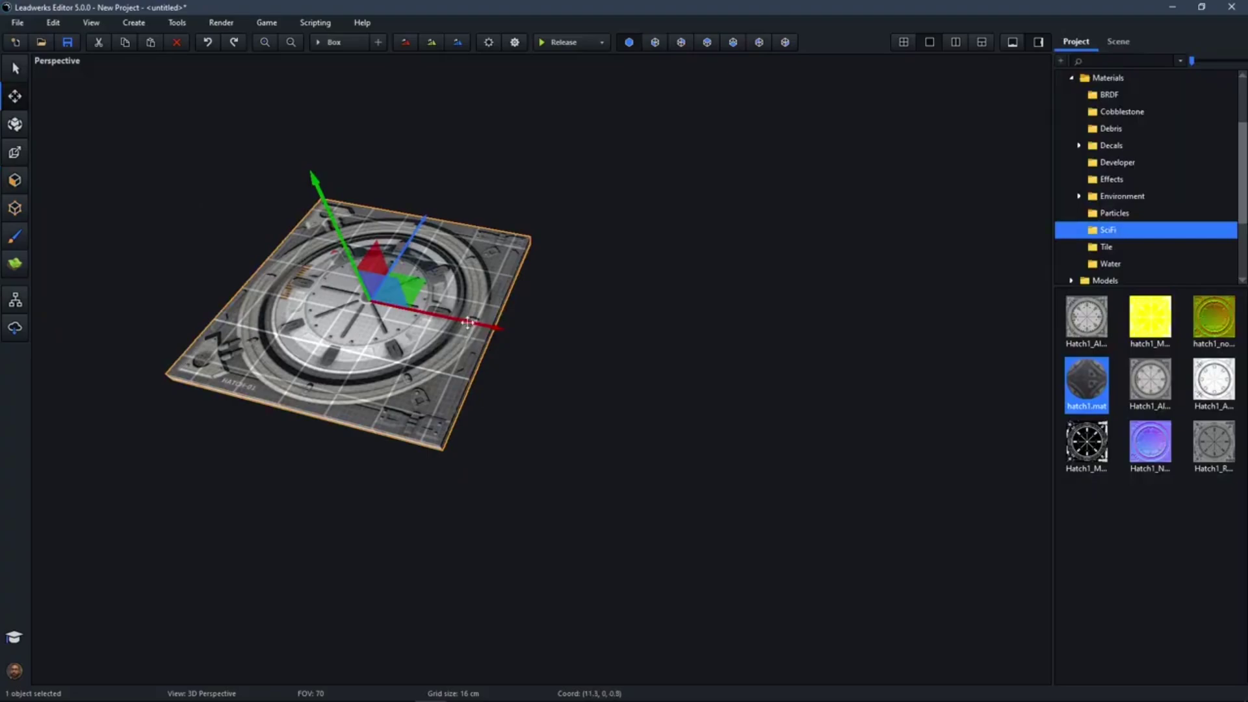
mouse_move(468, 321)
shift+mouse_down()
mouse_move(806, 416)
mouse_move(741, 411)
shift+mouse_up()
click(544, 203)
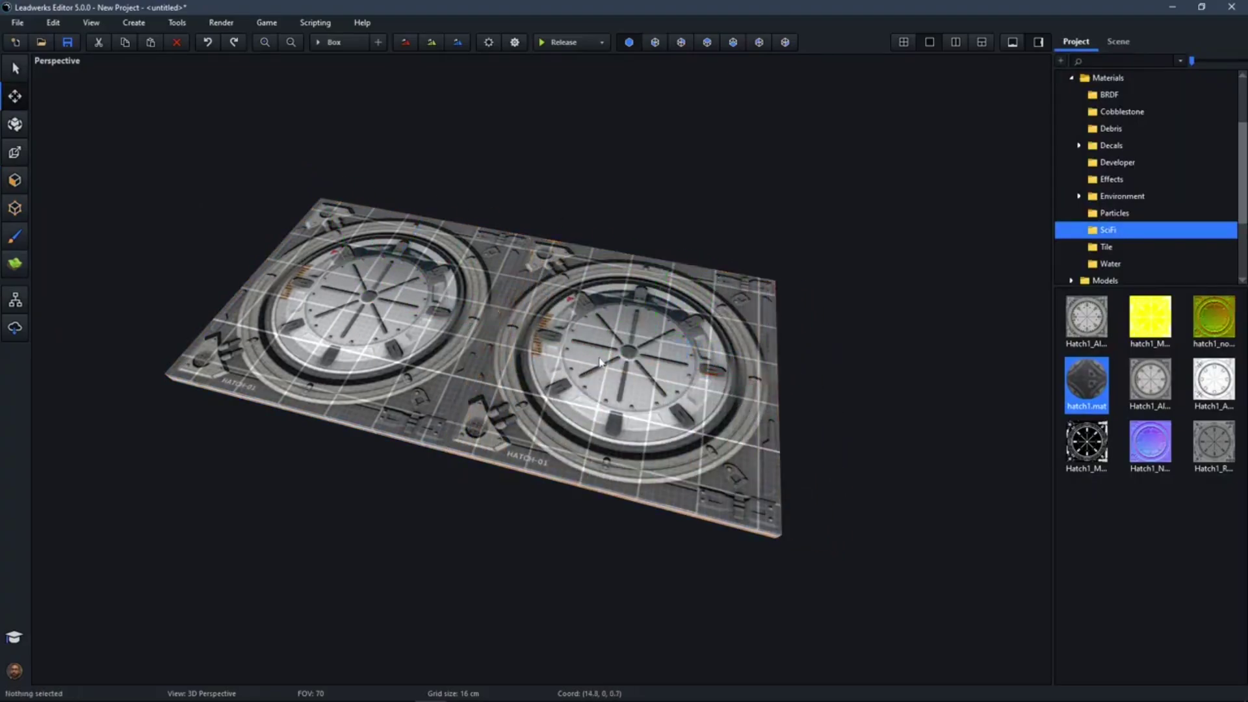
Treat the top faces of both slabs as one and fit a single hatch texture across them.
click(15, 180)
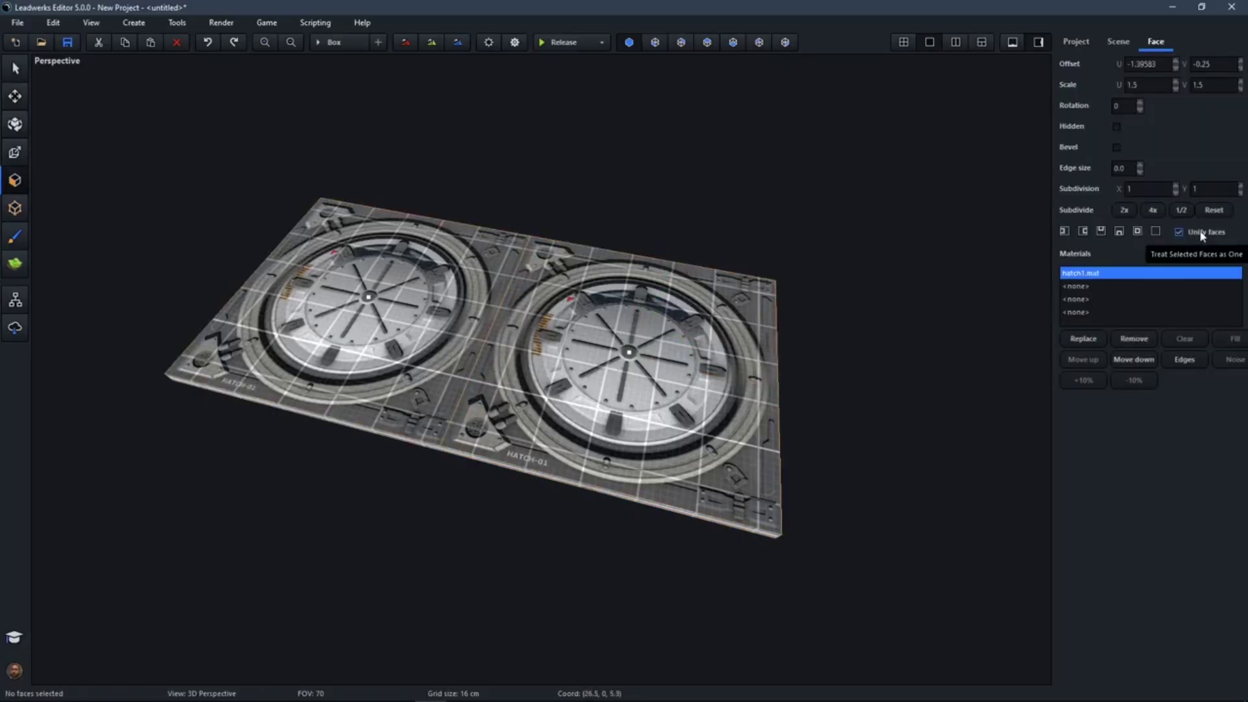
click(1159, 235)
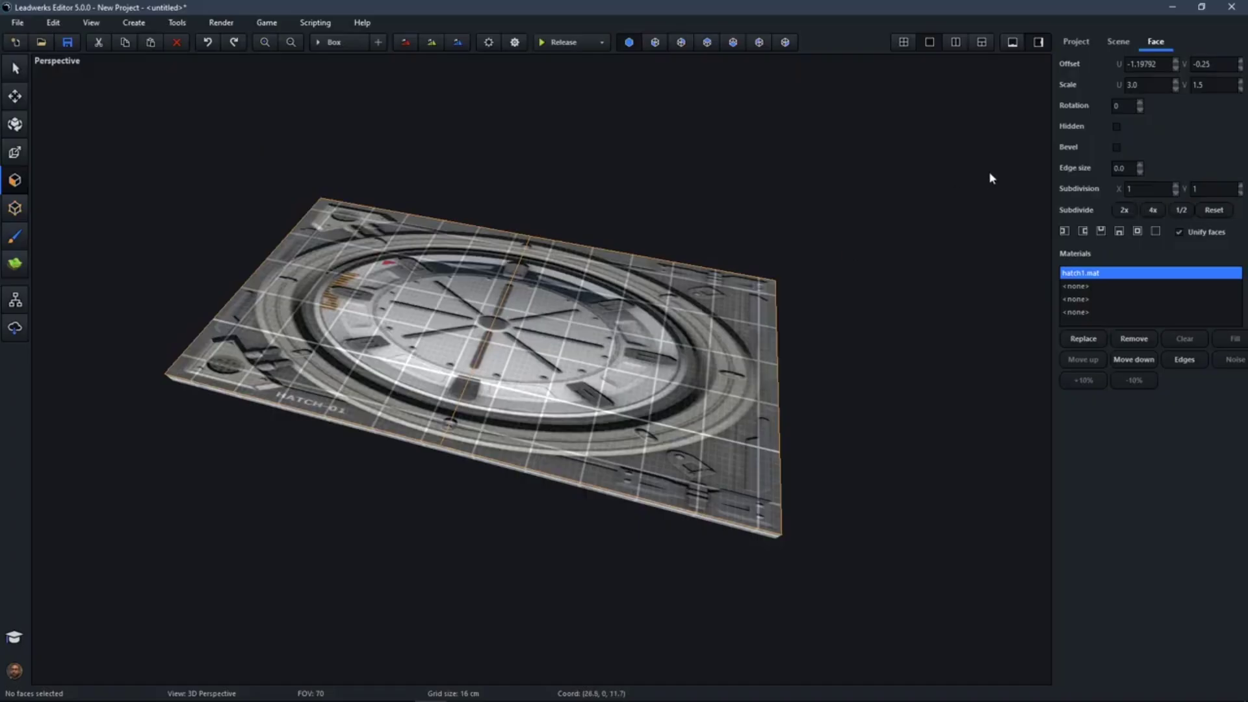
right_drag(636, 397, 663, 410)
Turn off face unification and fit the hatch texture to each selected top face separately.
click(1196, 234)
click(1157, 232)
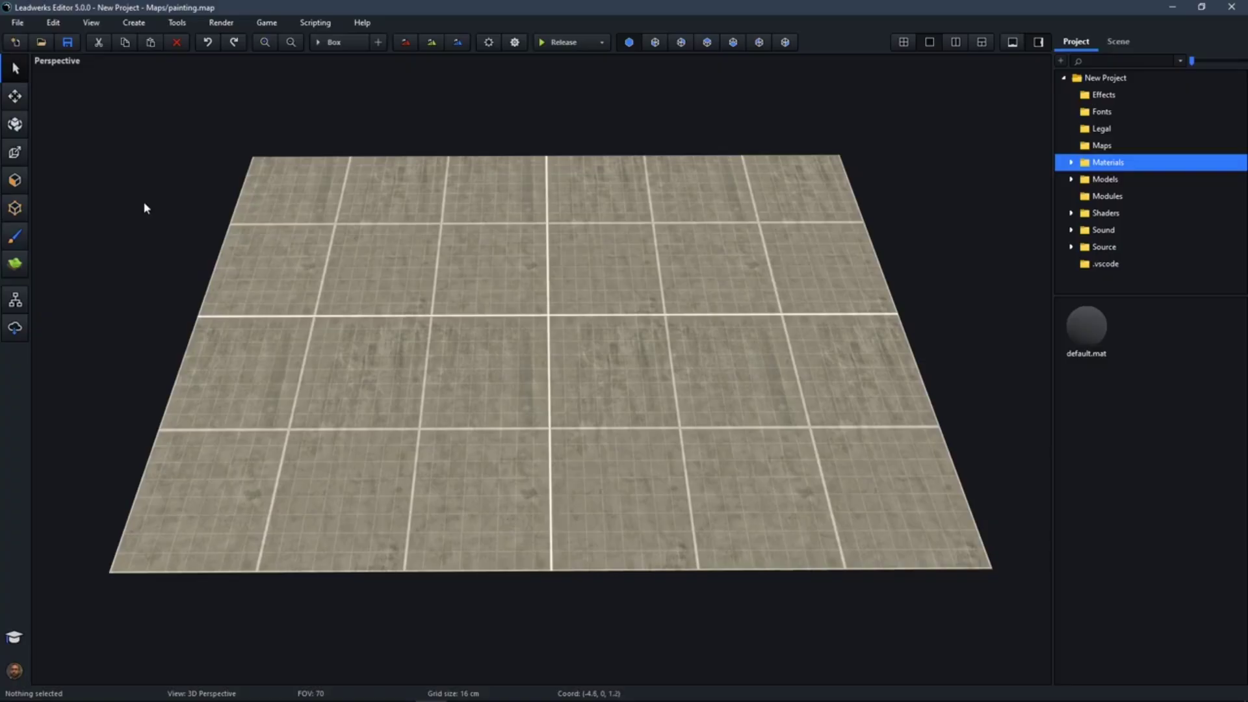
Load the Soil_Ground_26 material from the Ground folder into the Material Painter and paint it over the far half of the floor.
click(17, 237)
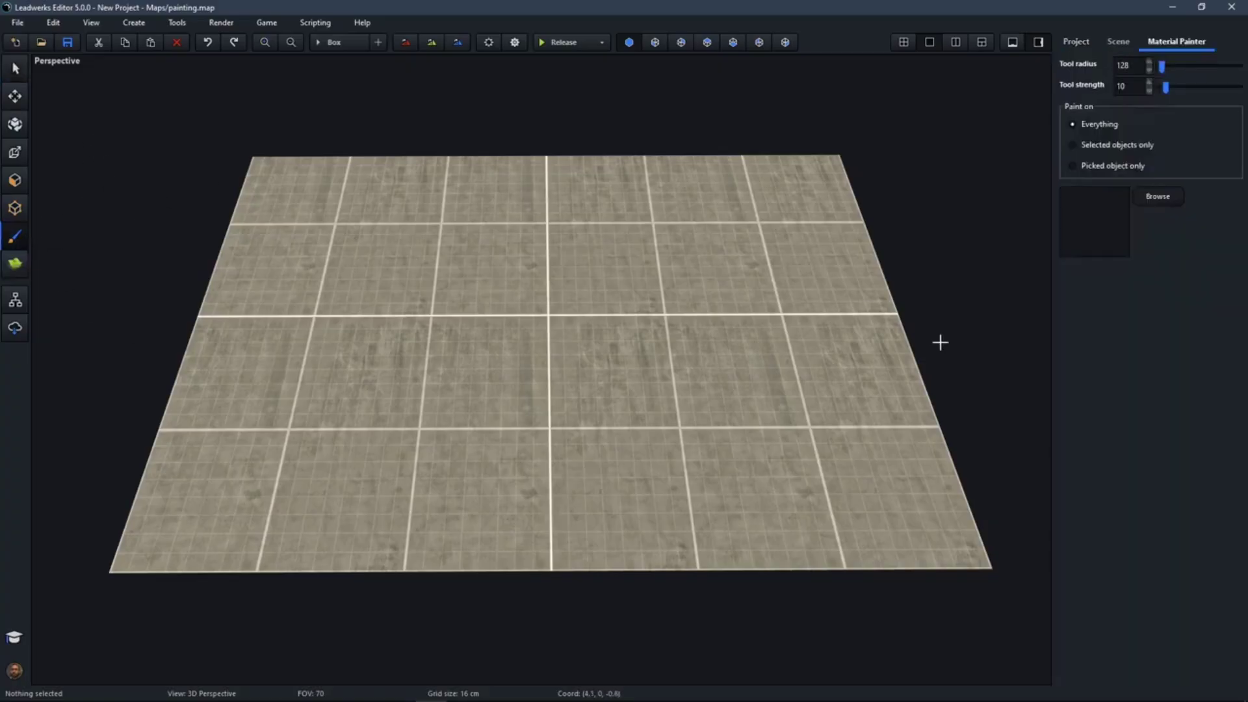
click(1159, 198)
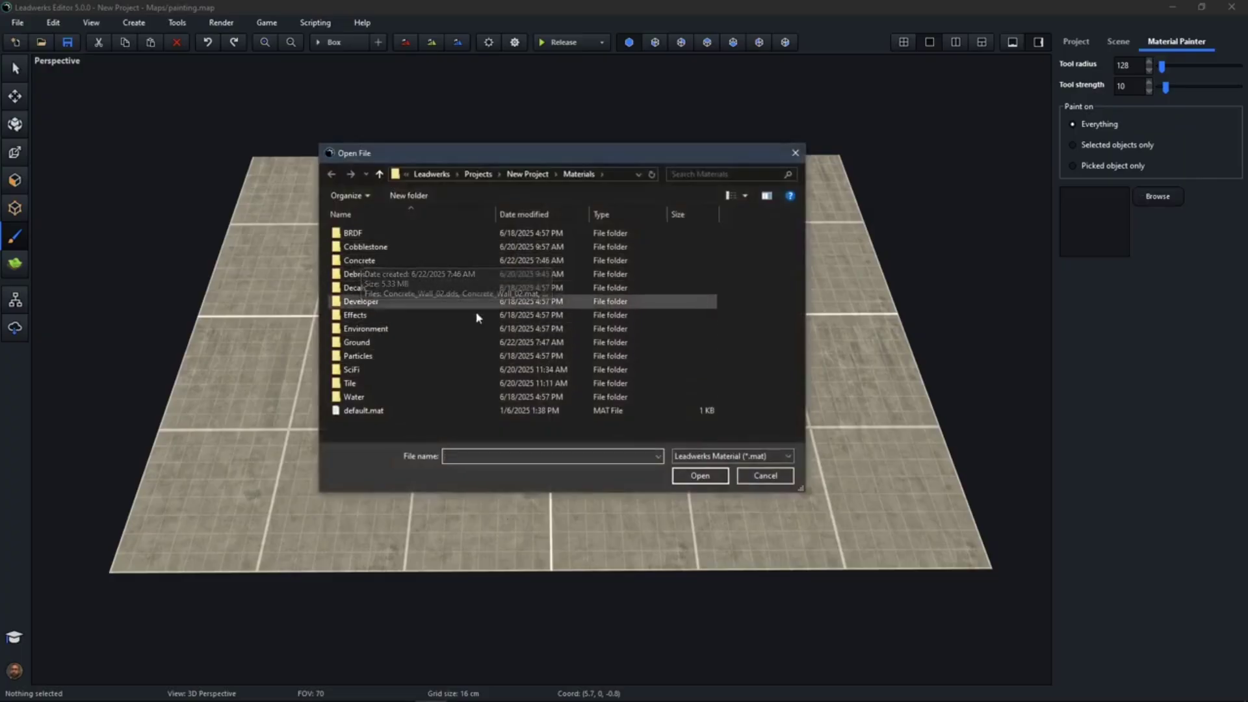
double_click(363, 343)
double_click(388, 236)
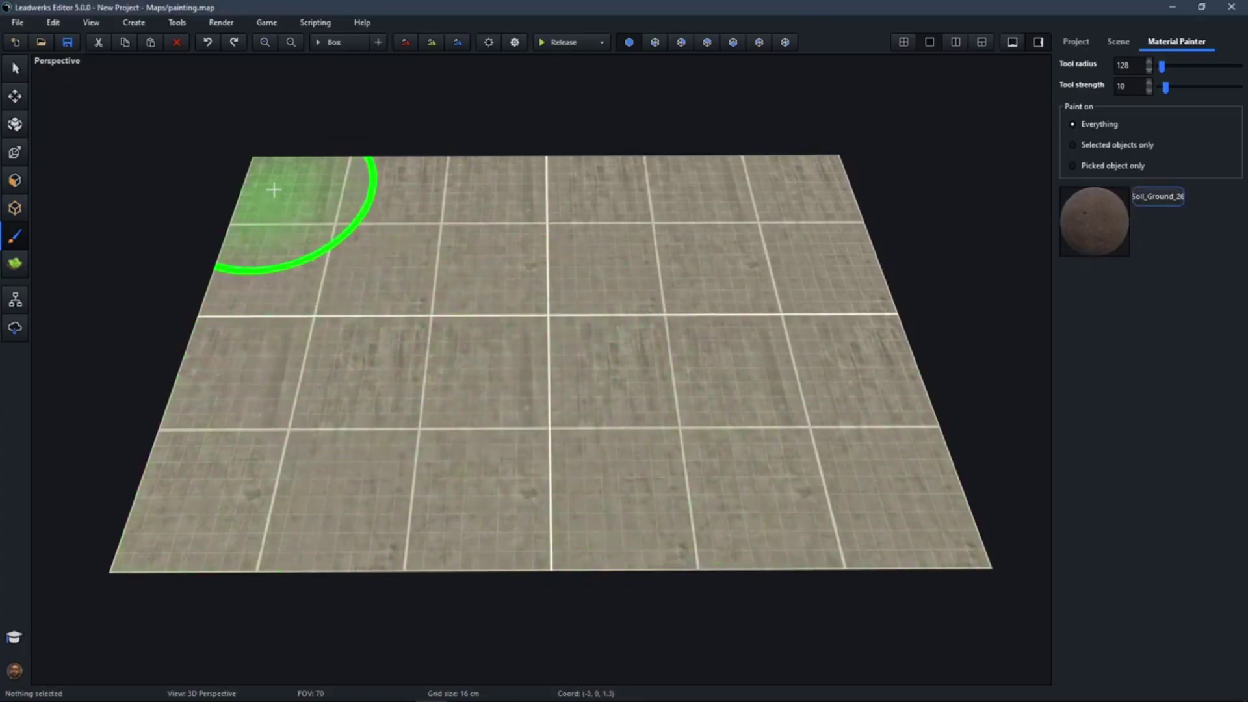
mouse_move(280, 189)
mouse_down()
mouse_move(212, 485)
mouse_move(231, 490)
mouse_move(215, 496)
mouse_move(215, 478)
mouse_move(209, 488)
mouse_move(797, 577)
mouse_move(919, 549)
mouse_move(902, 518)
mouse_move(405, 474)
mouse_move(189, 515)
mouse_move(696, 521)
mouse_move(886, 537)
mouse_move(259, 215)
mouse_move(636, 178)
mouse_move(771, 173)
mouse_move(803, 193)
mouse_move(407, 282)
mouse_move(585, 259)
mouse_move(609, 362)
mouse_move(510, 412)
mouse_move(329, 270)
mouse_move(333, 234)
mouse_move(525, 454)
mouse_move(529, 362)
mouse_up()
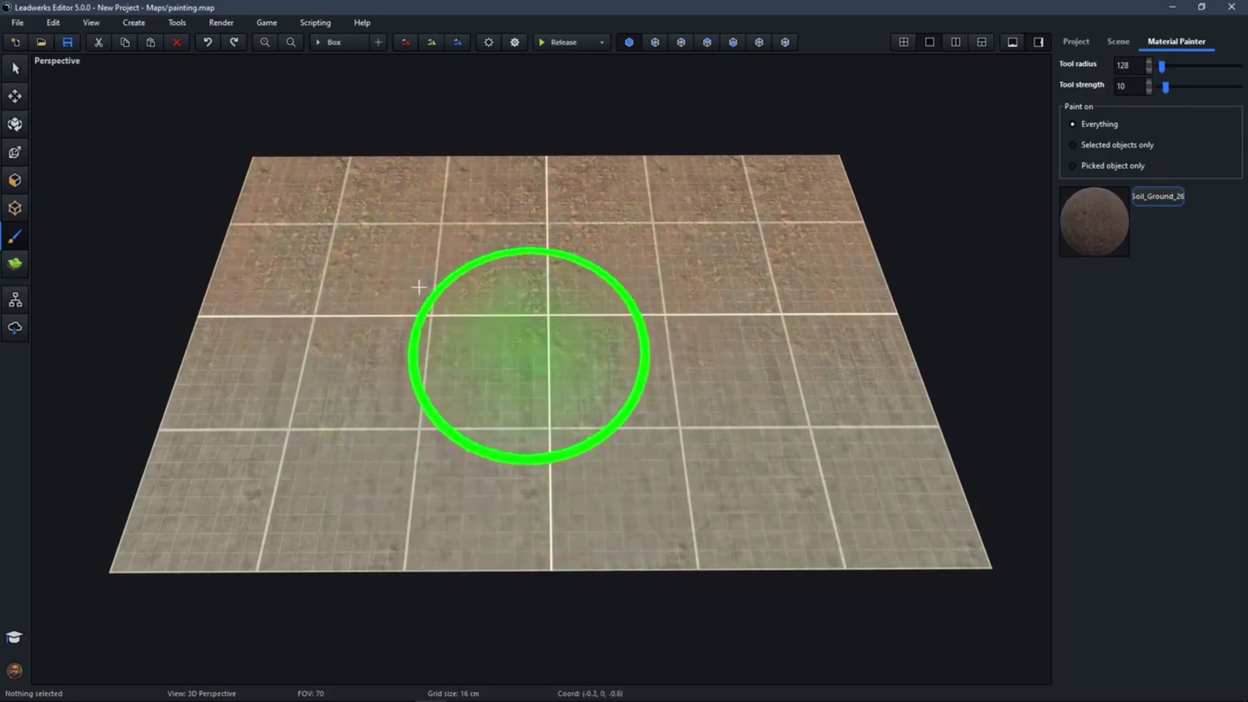
Subdivide the floor face to 8 by 8 and paint diagonal bands and corner patches of soil on it.
click(14, 181)
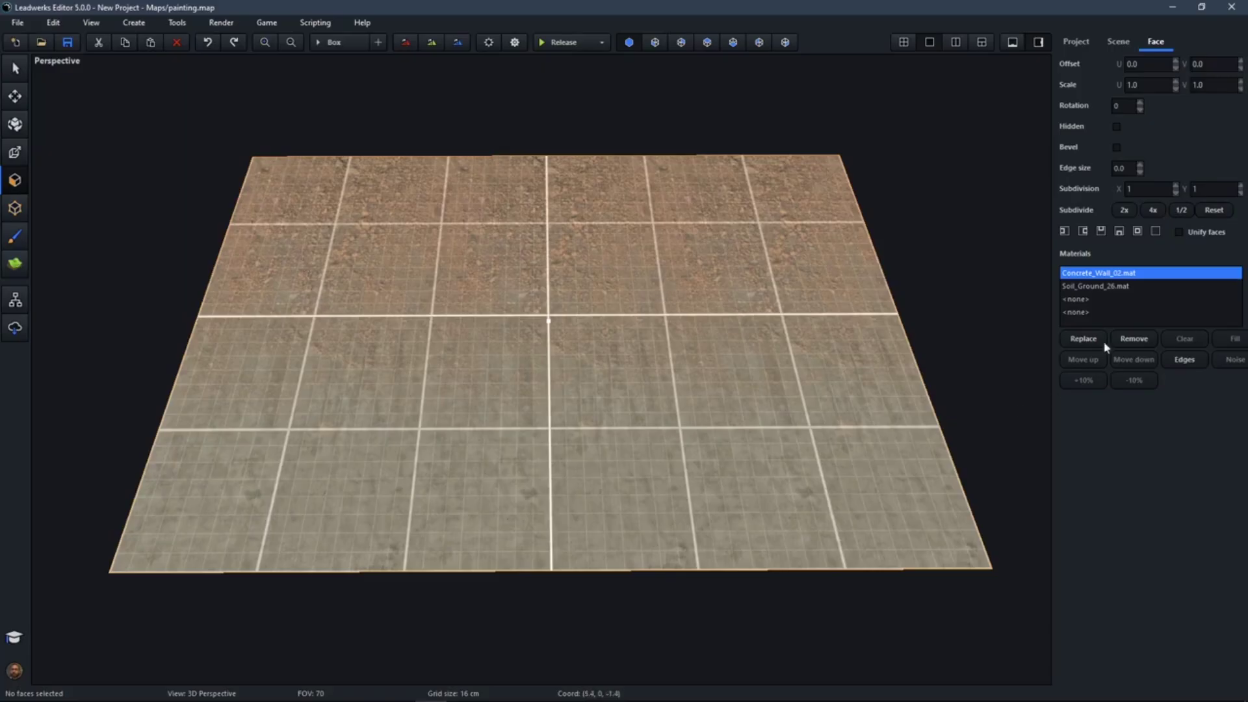
click(1154, 210)
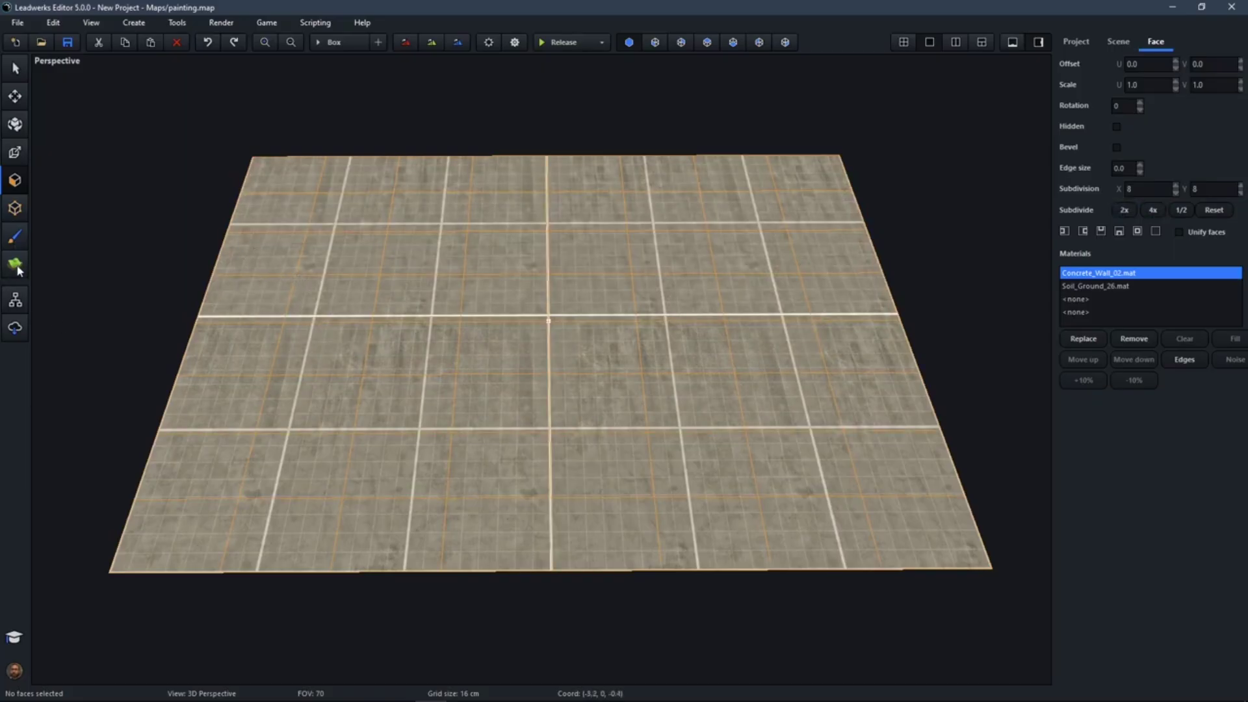
click(15, 238)
mouse_move(265, 455)
mouse_down()
mouse_move(185, 484)
mouse_move(418, 380)
mouse_move(552, 286)
mouse_move(705, 245)
mouse_move(825, 187)
mouse_move(891, 382)
mouse_move(897, 514)
mouse_move(811, 550)
mouse_move(705, 529)
mouse_move(277, 214)
mouse_move(298, 173)
mouse_move(215, 231)
mouse_move(326, 184)
mouse_move(459, 159)
mouse_up()
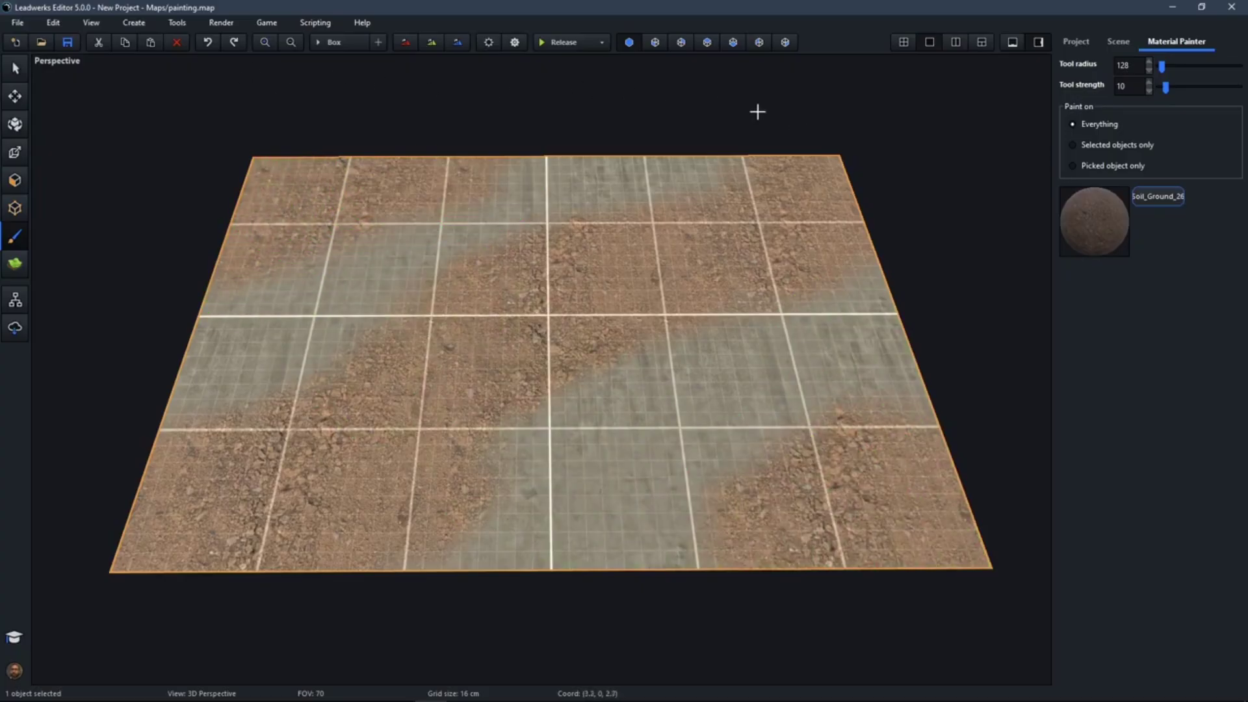
Load Construction_Waste_01.mat from the Debris folder as the paint material.
click(1167, 202)
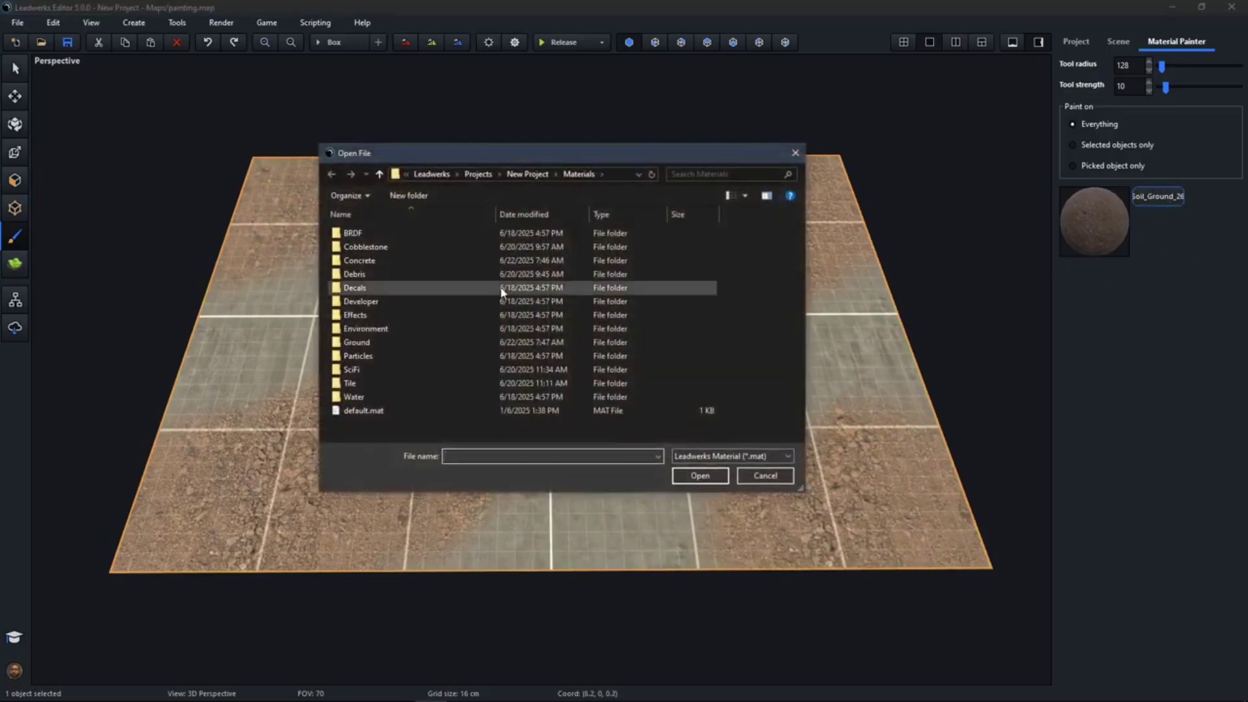
double_click(357, 278)
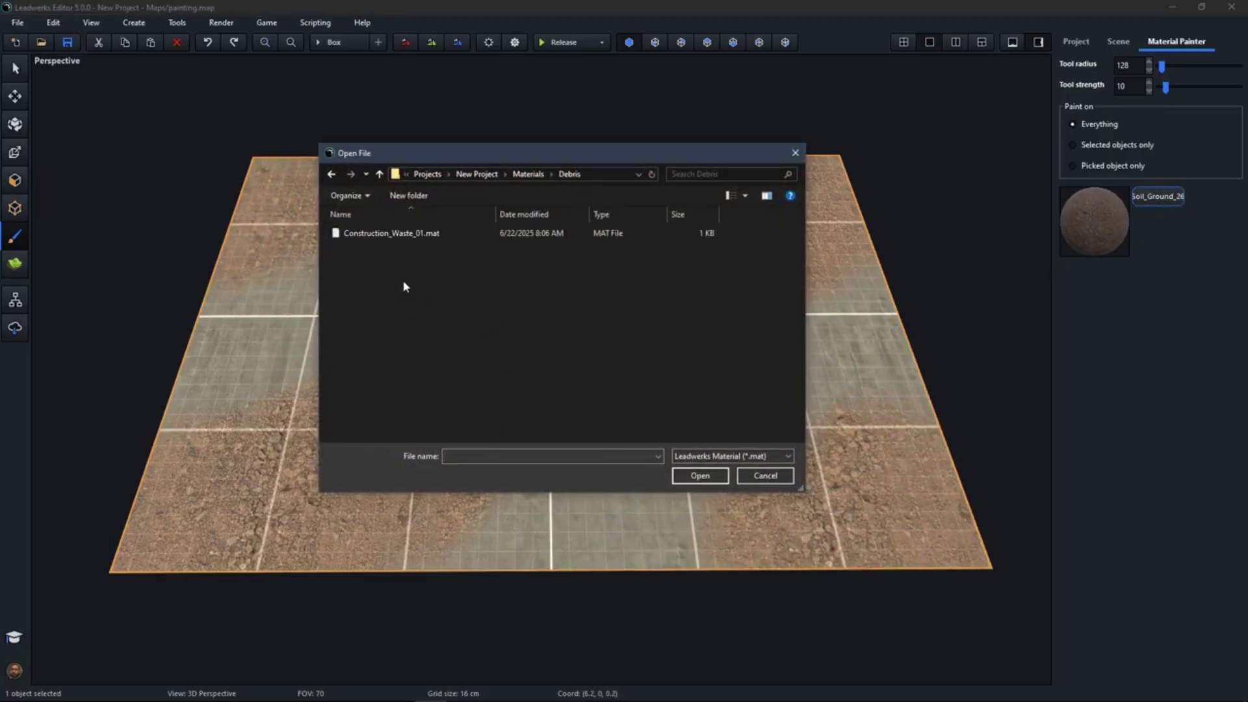
double_click(364, 240)
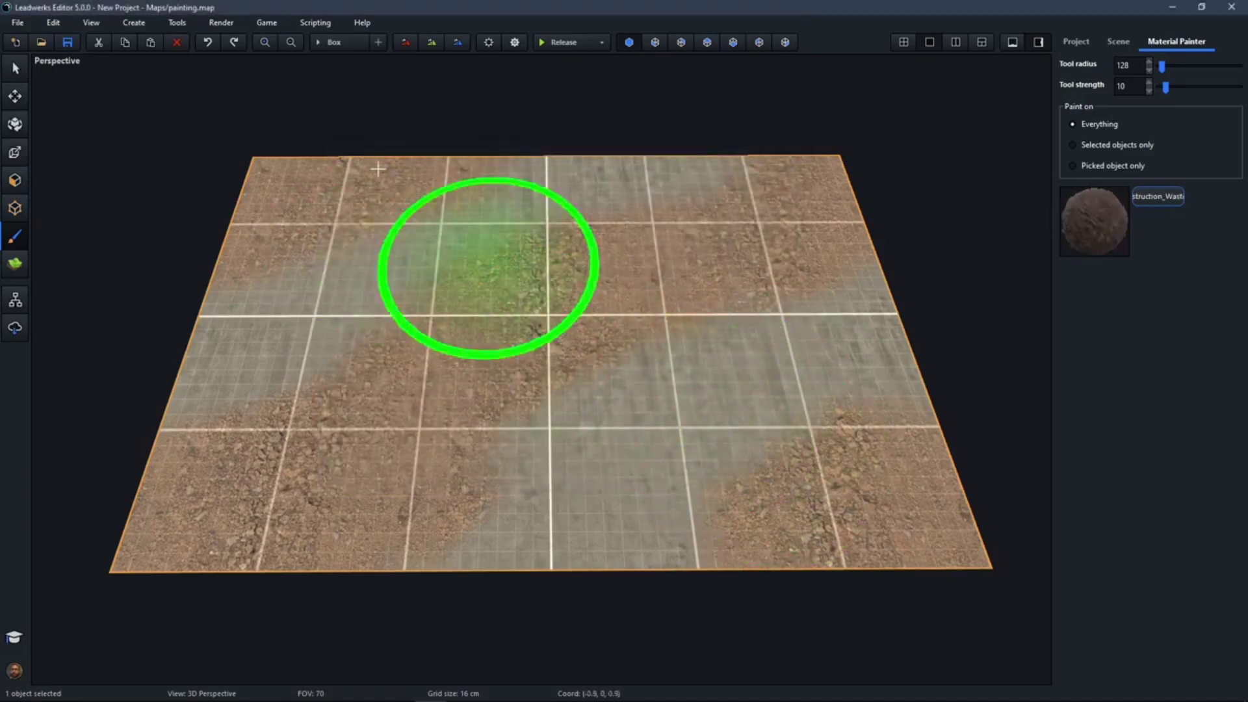
Check the Tessellation level in the editor's video options and keep it at Ultra.
click(519, 44)
click(459, 237)
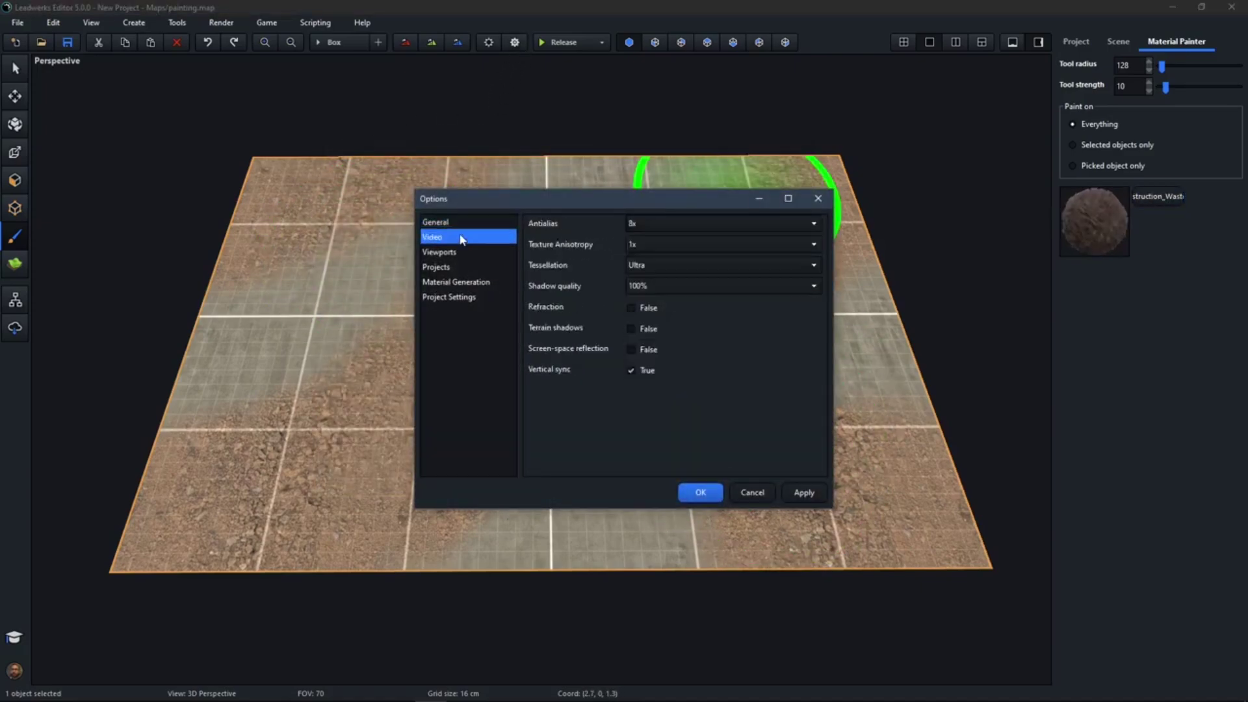
click(690, 267)
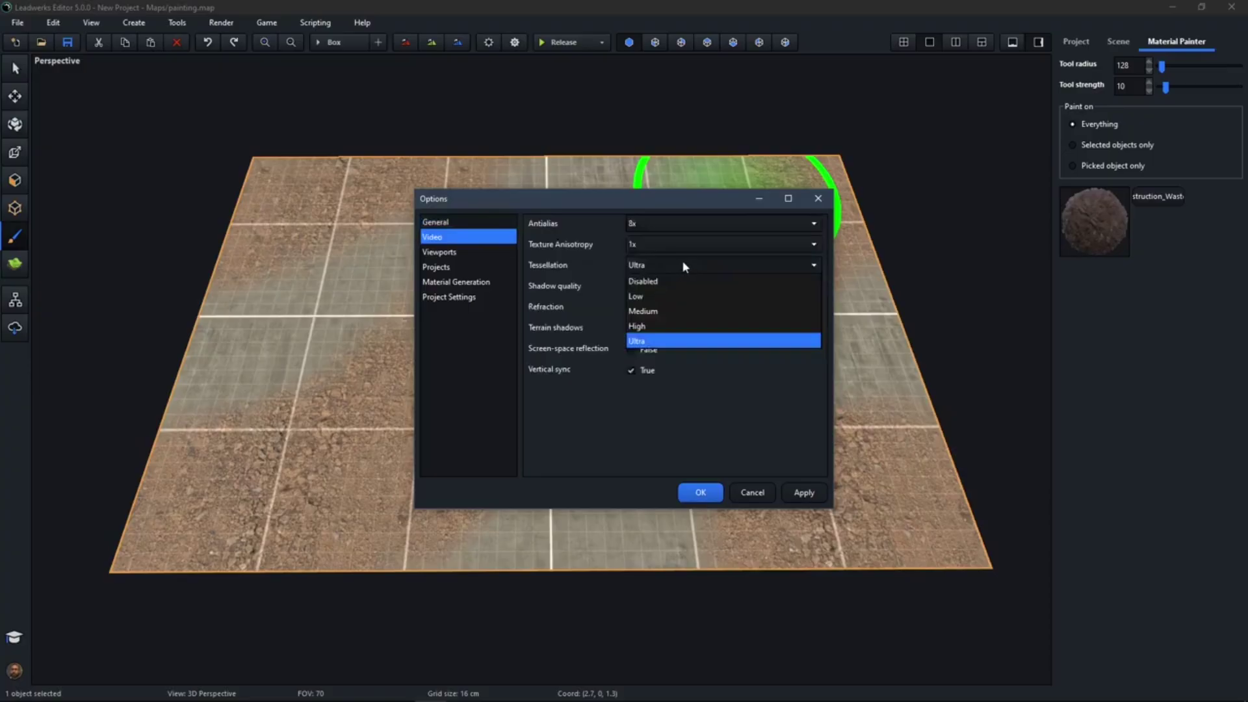
click(682, 264)
click(702, 492)
Paint construction waste over the middle of the floor and inspect the displaced debris from another angle.
mouse_move(733, 412)
mouse_down()
mouse_move(769, 413)
mouse_move(535, 357)
mouse_move(384, 282)
mouse_move(697, 270)
mouse_move(712, 356)
mouse_up()
mouse_move(712, 355)
right_down()
mouse_move(572, 377)
mouse_move(481, 364)
mouse_move(417, 293)
mouse_move(377, 286)
mouse_move(468, 280)
mouse_move(487, 351)
mouse_move(456, 377)
mouse_move(494, 357)
mouse_move(558, 251)
right_up()
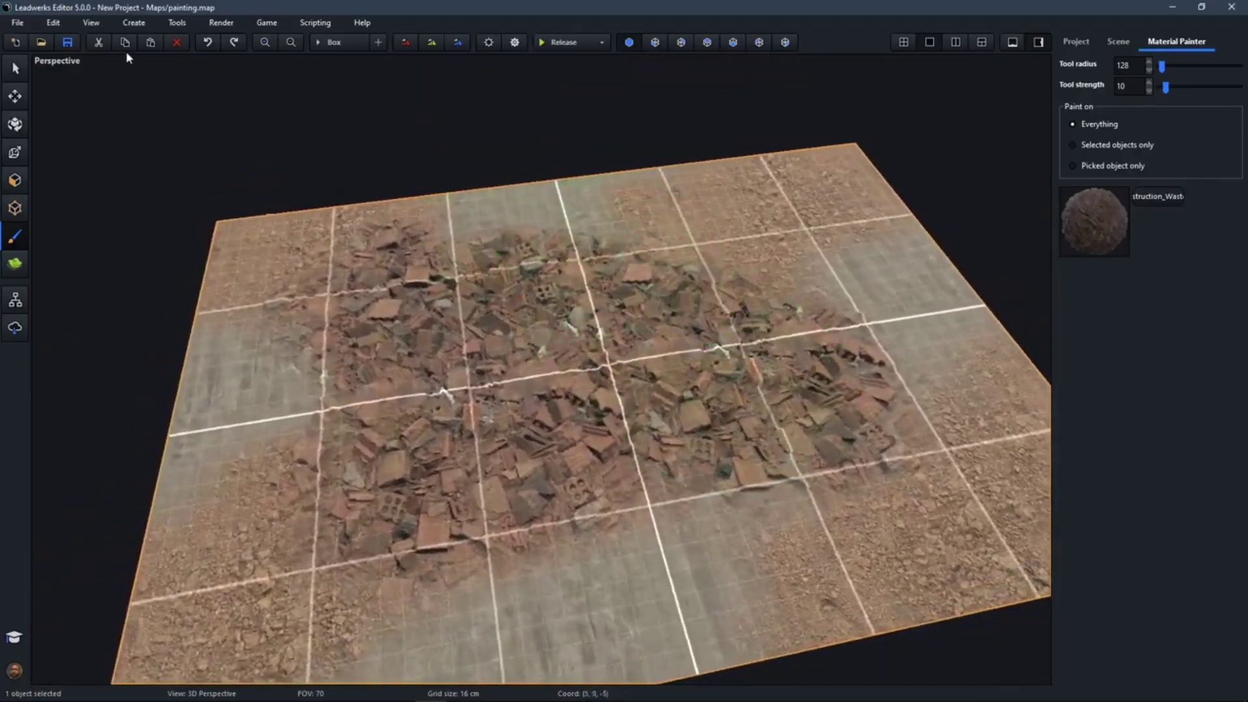
Turn on wireframe display and examine the floor's tessellated mesh.
click(91, 22)
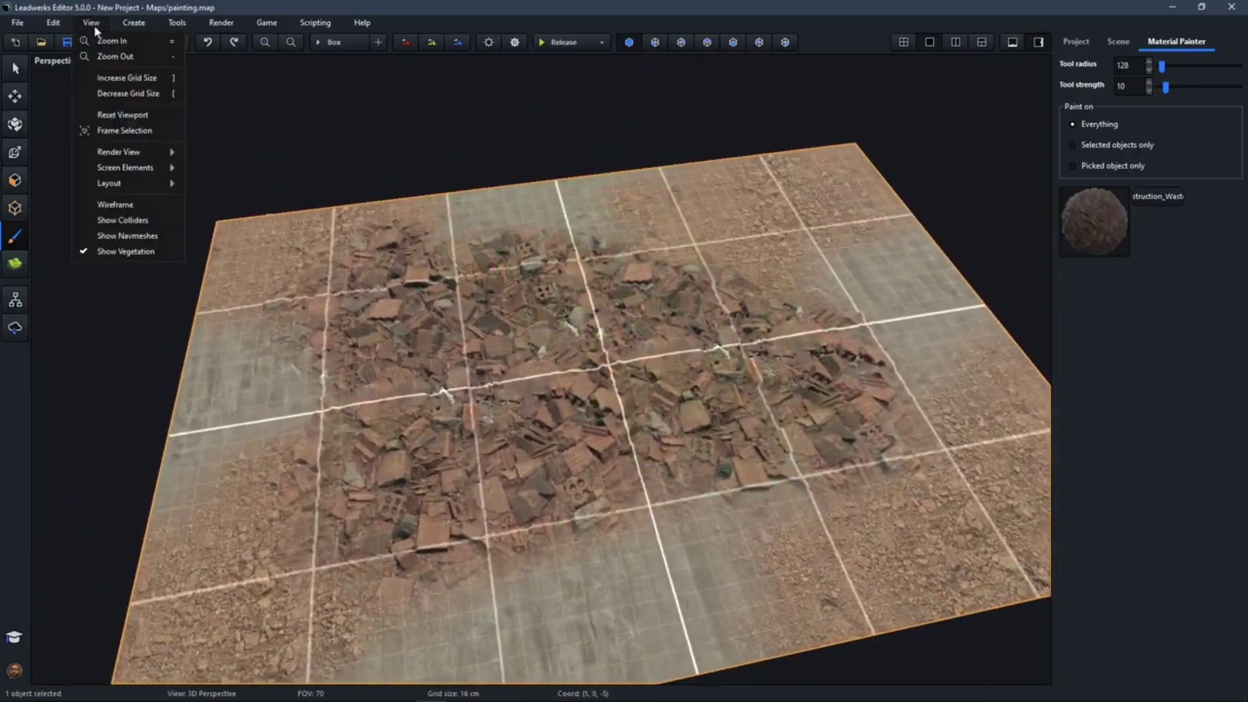
click(110, 205)
mouse_move(527, 160)
right_down()
mouse_move(410, 172)
mouse_move(448, 170)
right_up()
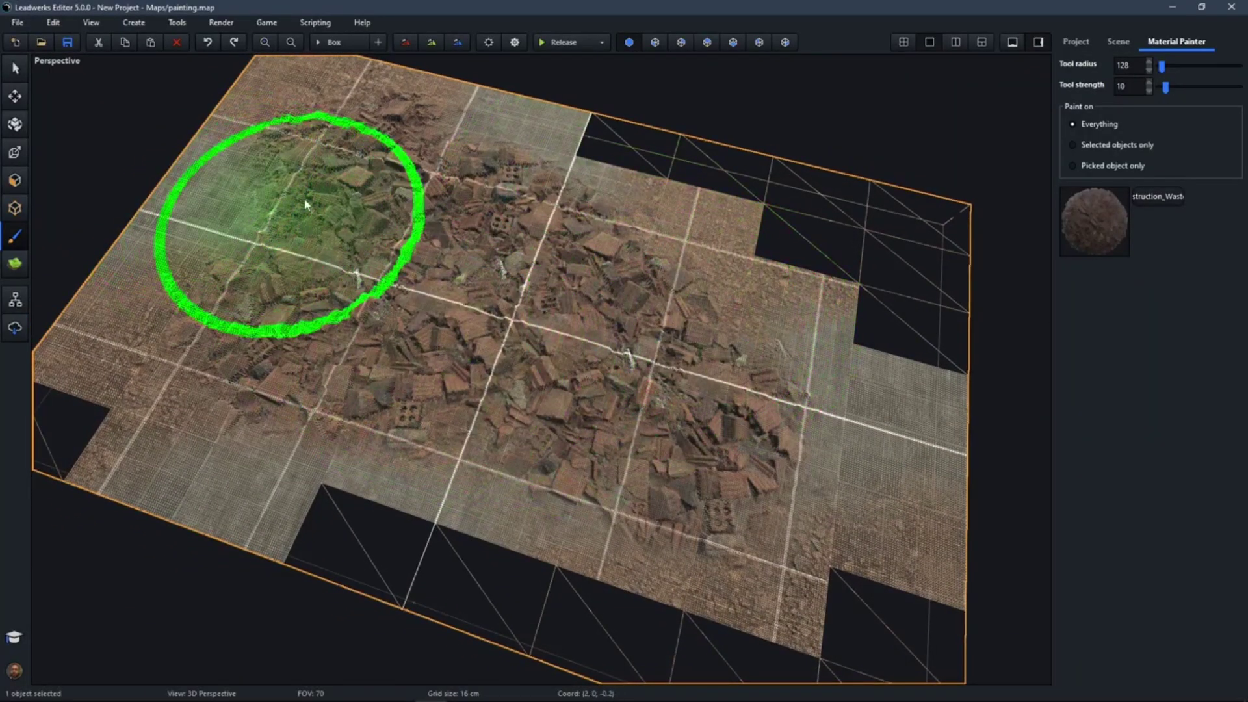
Turn off wireframe display and return to the shaded view of the floor.
click(91, 22)
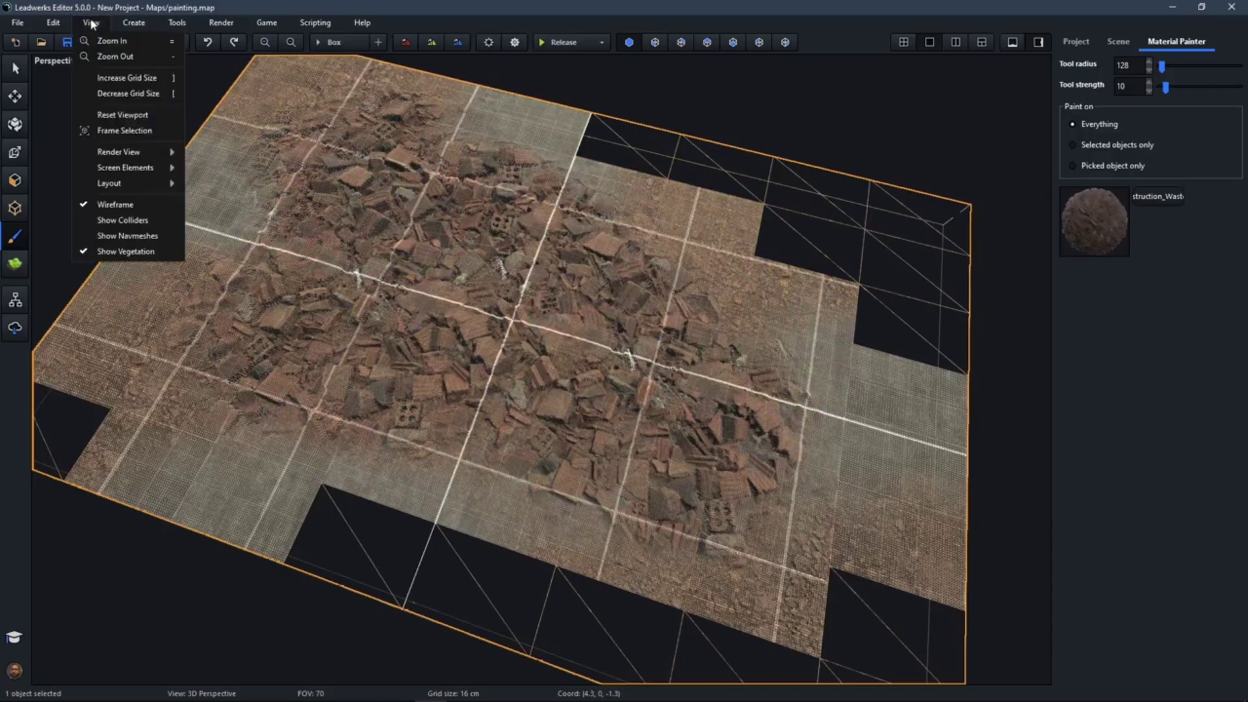
click(108, 205)
right_drag(550, 348, 631, 316)
Select the Soil_Ground_26 material layer among the floor's face materials and apply noise to it.
click(18, 184)
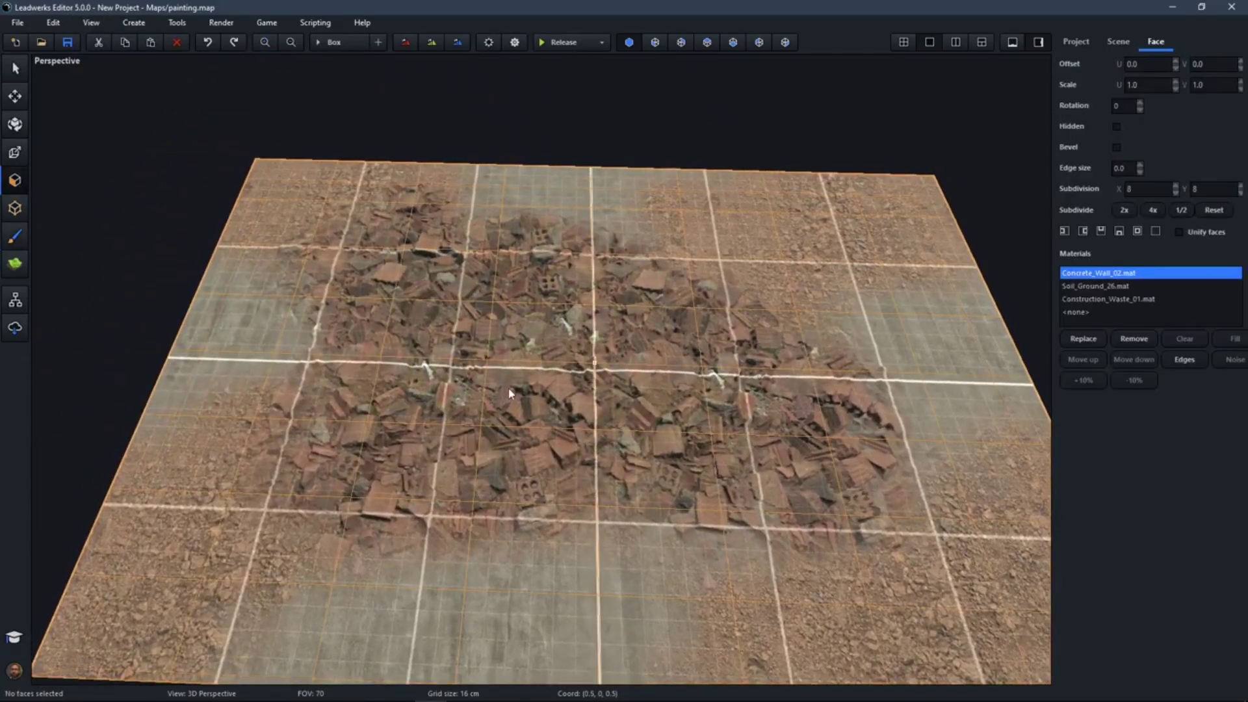
right_drag(502, 299, 514, 325)
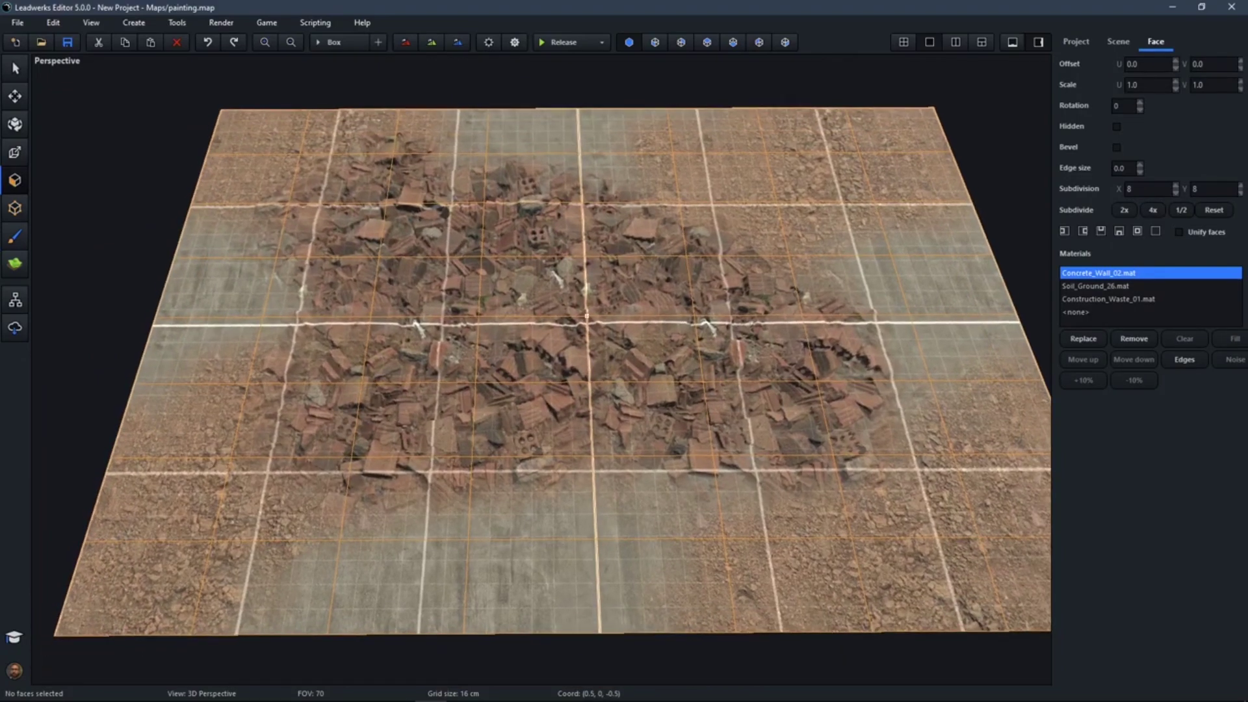
click(1135, 301)
click(1121, 290)
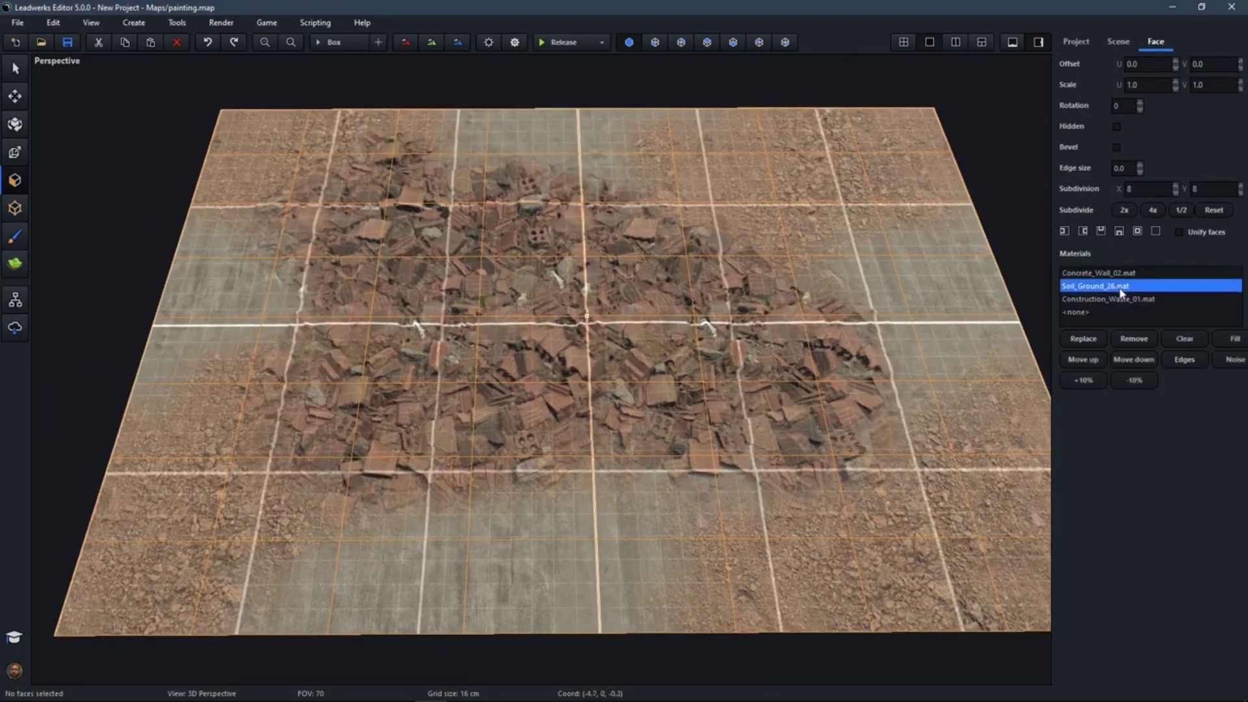
click(1132, 279)
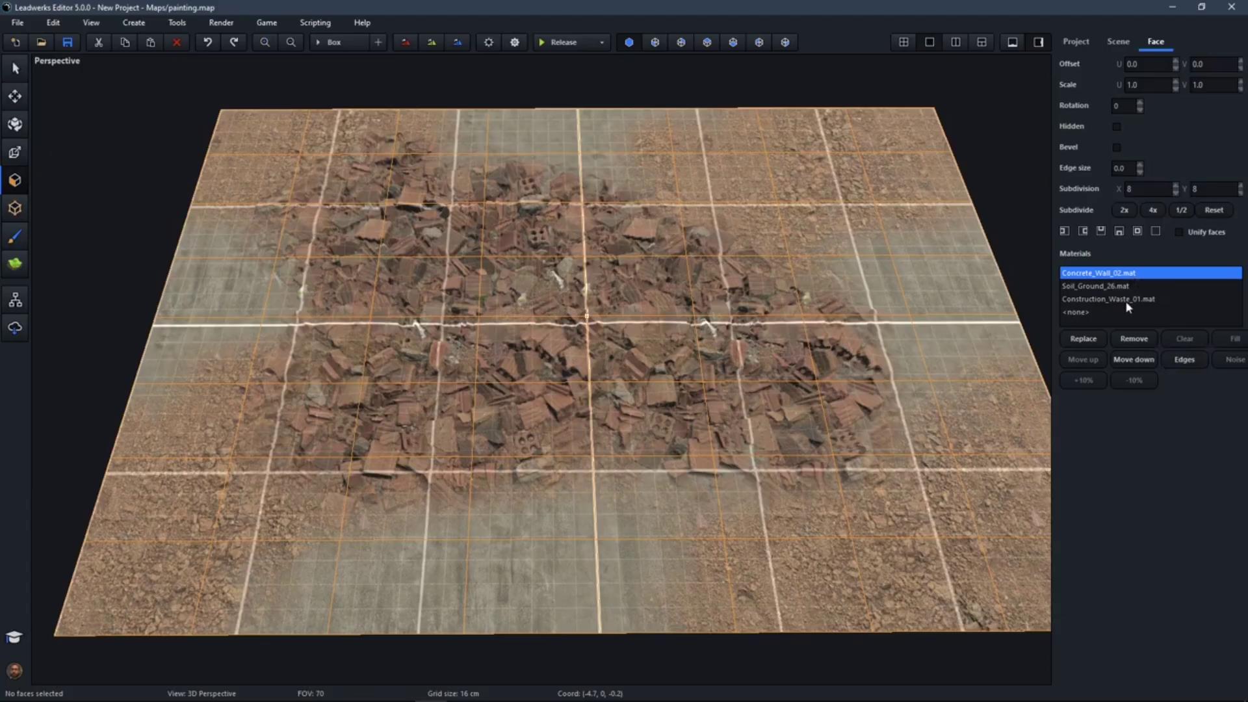
click(1136, 287)
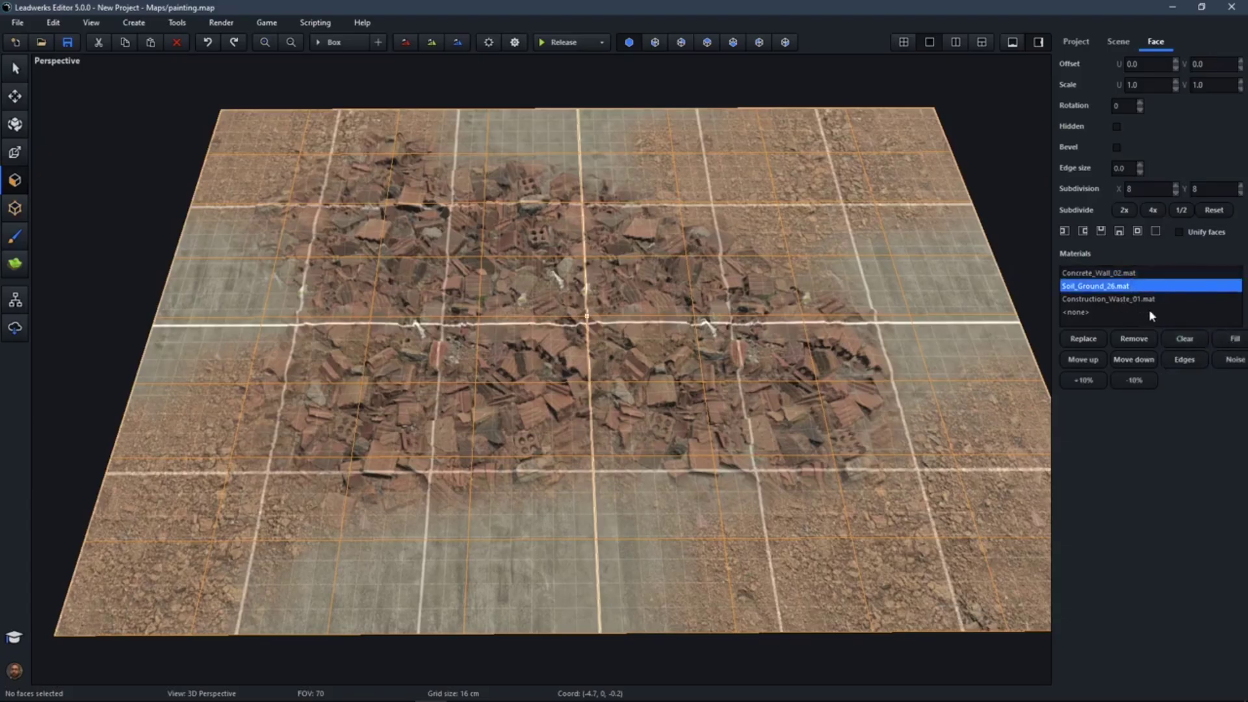
click(1233, 361)
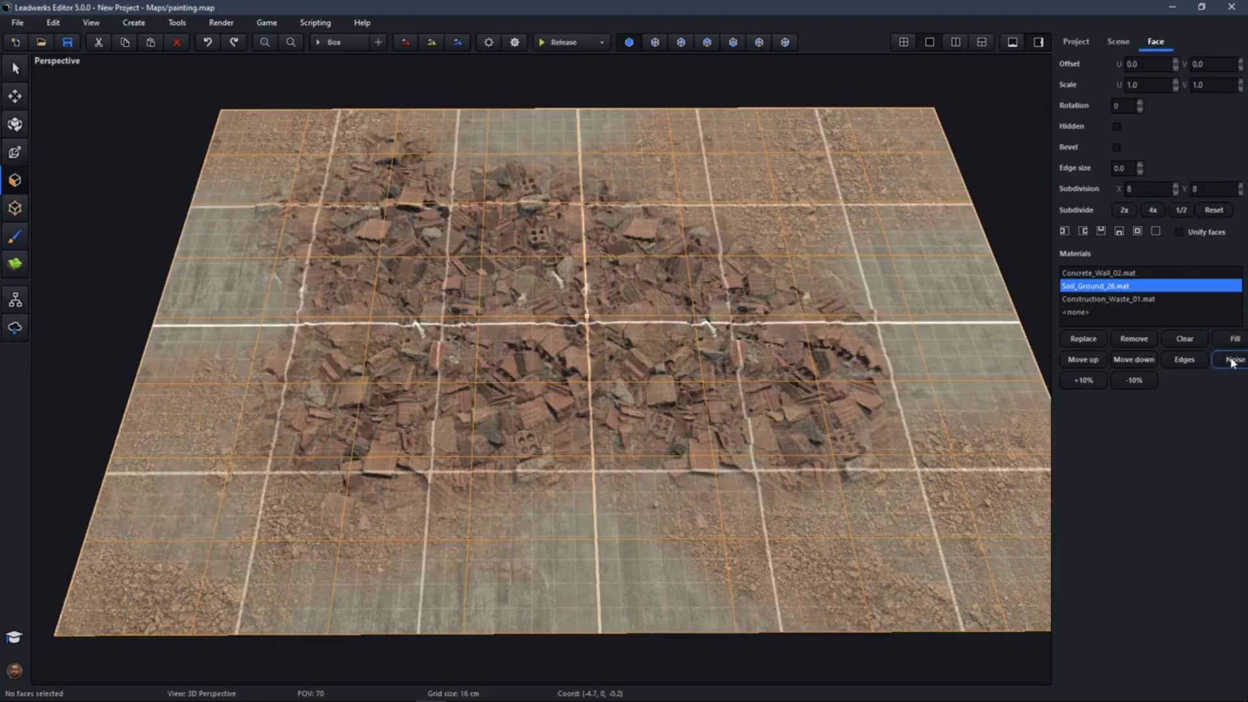
right_drag(485, 351, 510, 351)
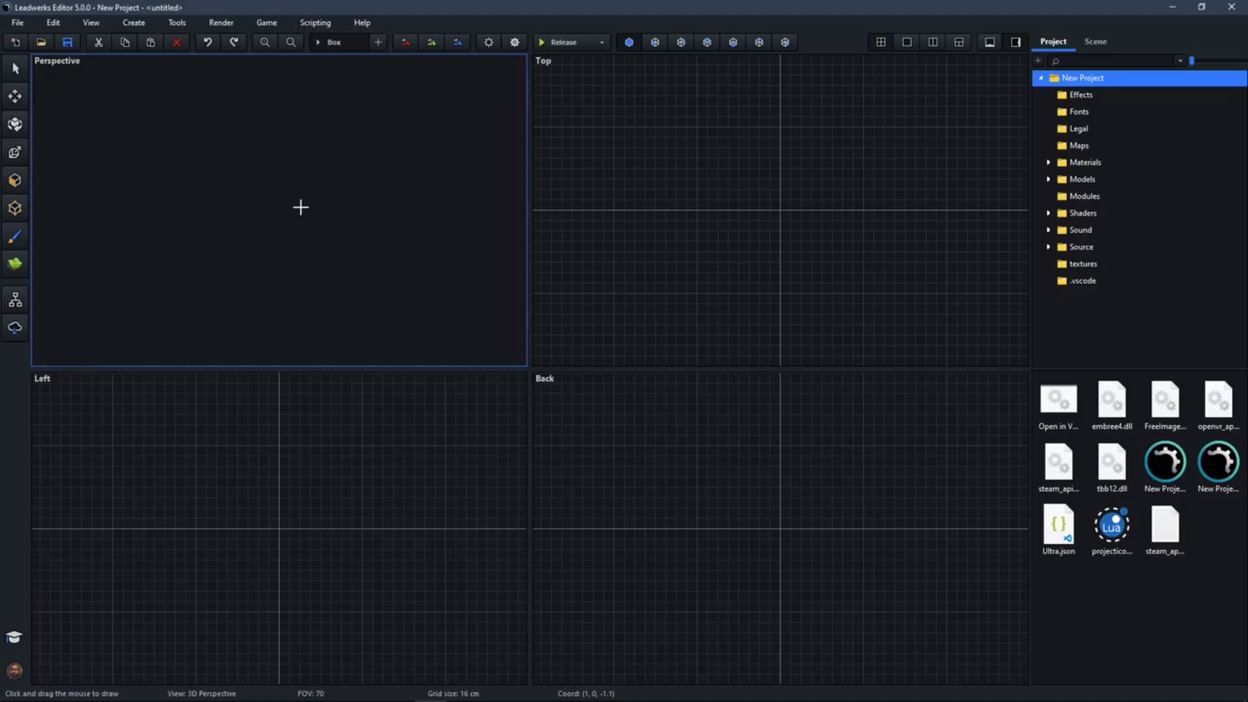
Create a terrain at 512 x 512 resolution in the new map.
click(15, 265)
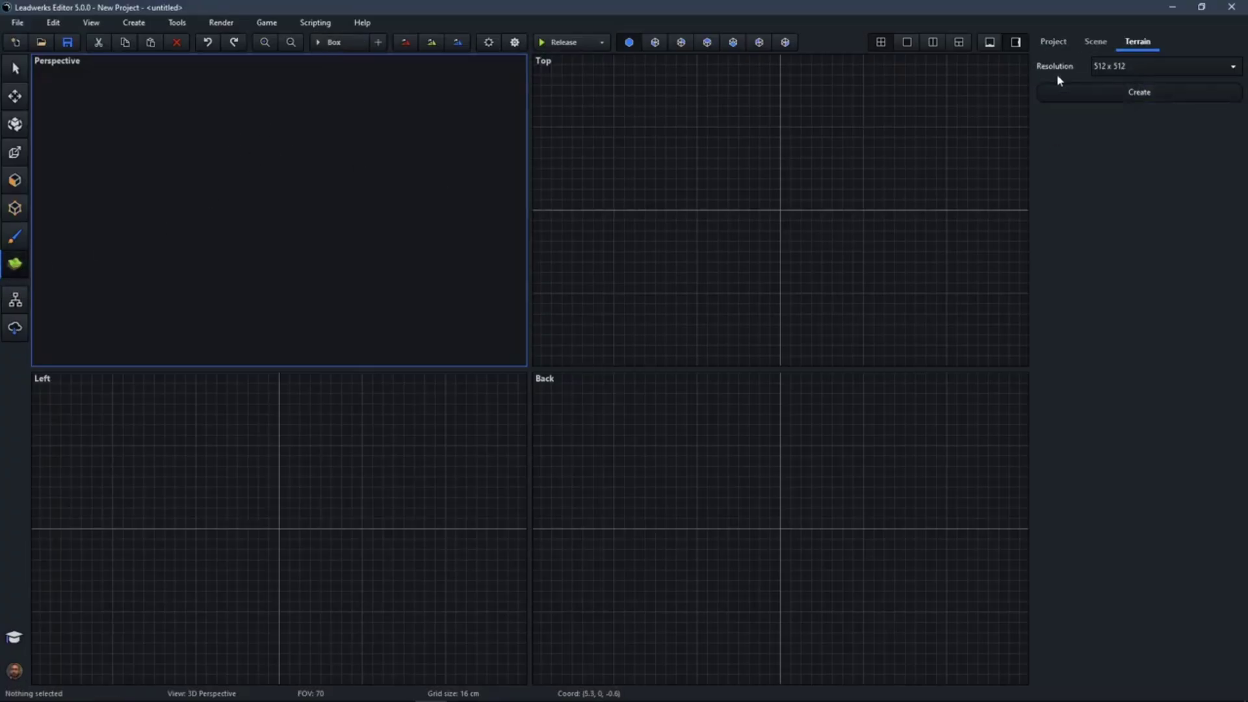
click(1107, 101)
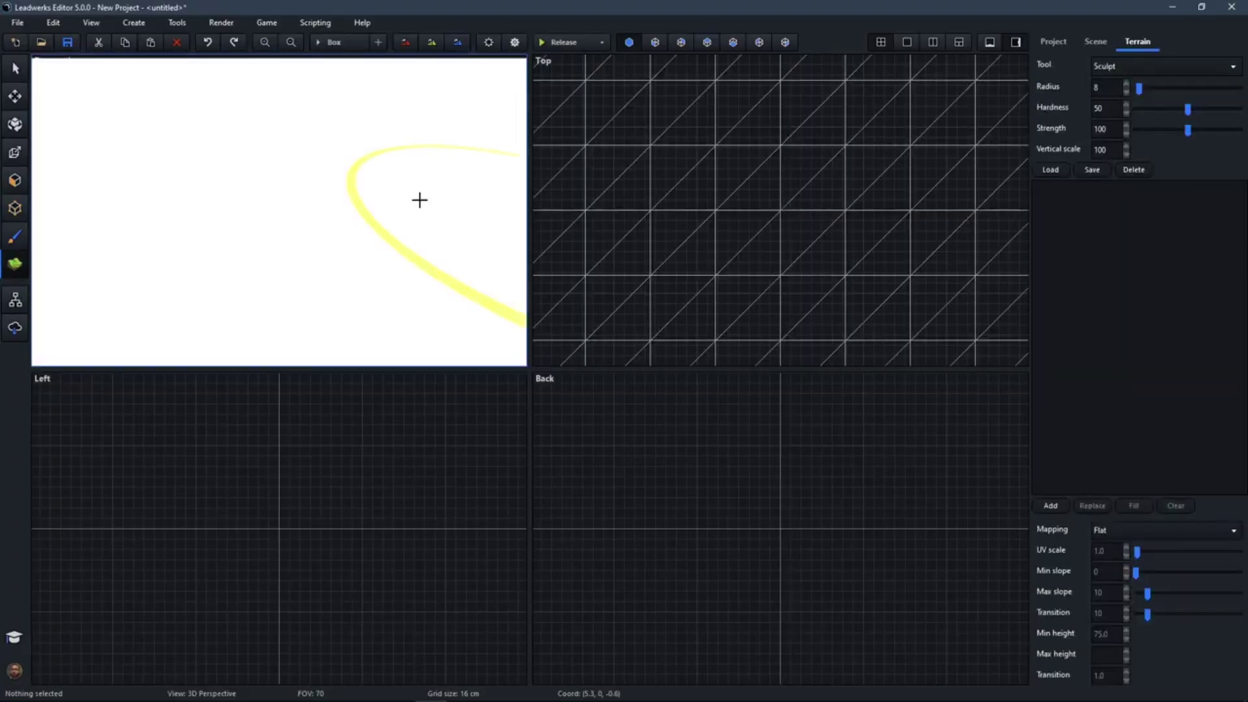
mouse_move(300, 209)
right_down()
mouse_move(299, 178)
mouse_move(298, 203)
mouse_move(345, 203)
right_up()
key(s)
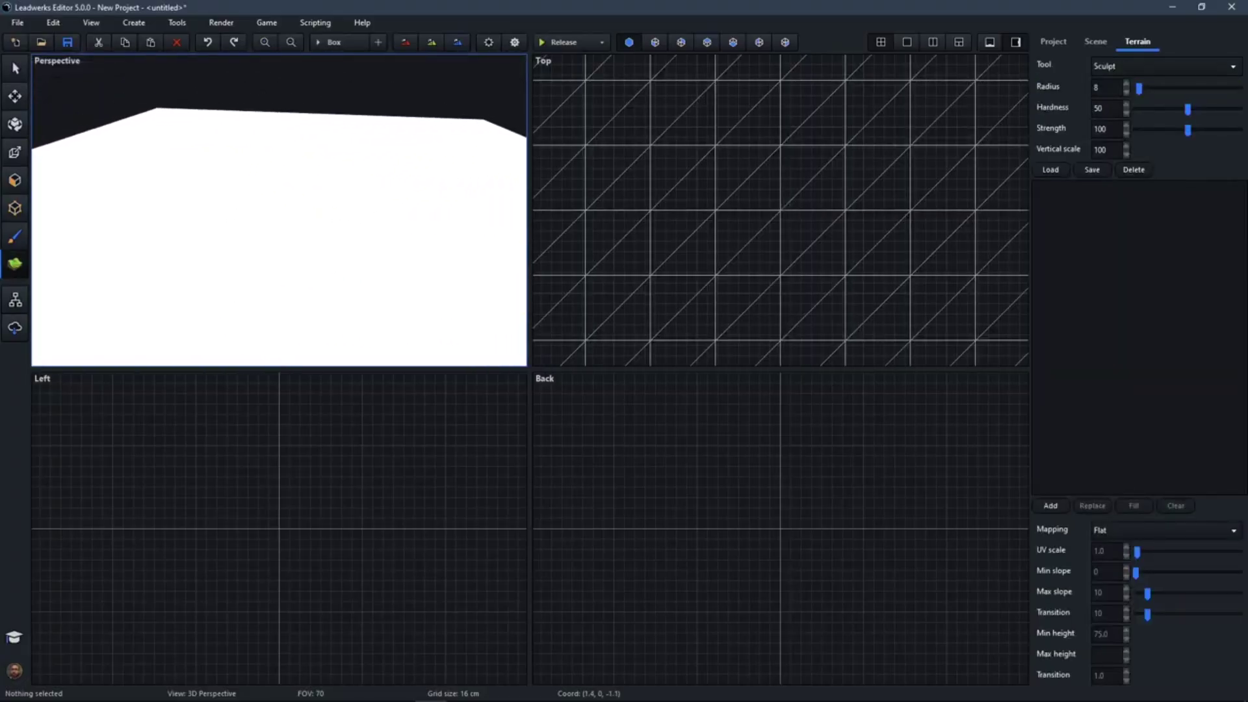
Add the Soil_Ground_22 material from the Ground folder as the terrain's base layer.
click(1051, 507)
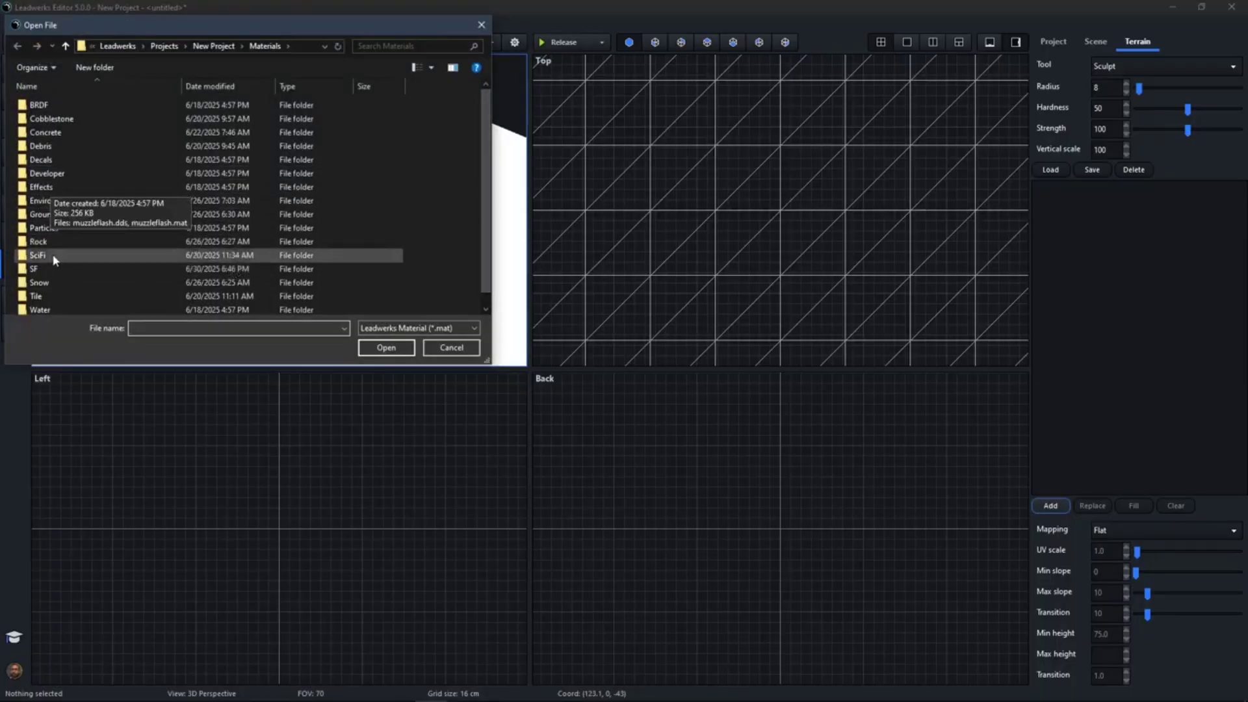
double_click(46, 215)
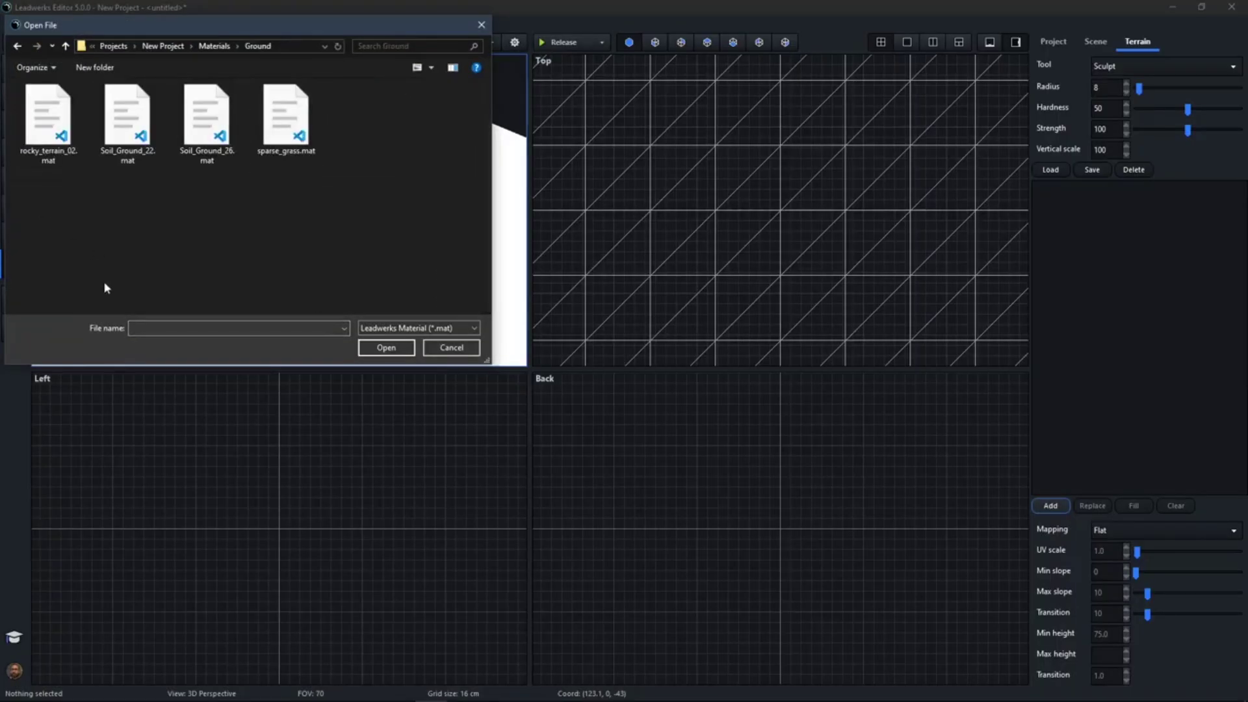
double_click(123, 124)
mouse_move(280, 219)
right_down()
mouse_move(278, 270)
mouse_move(279, 218)
mouse_move(280, 234)
right_up()
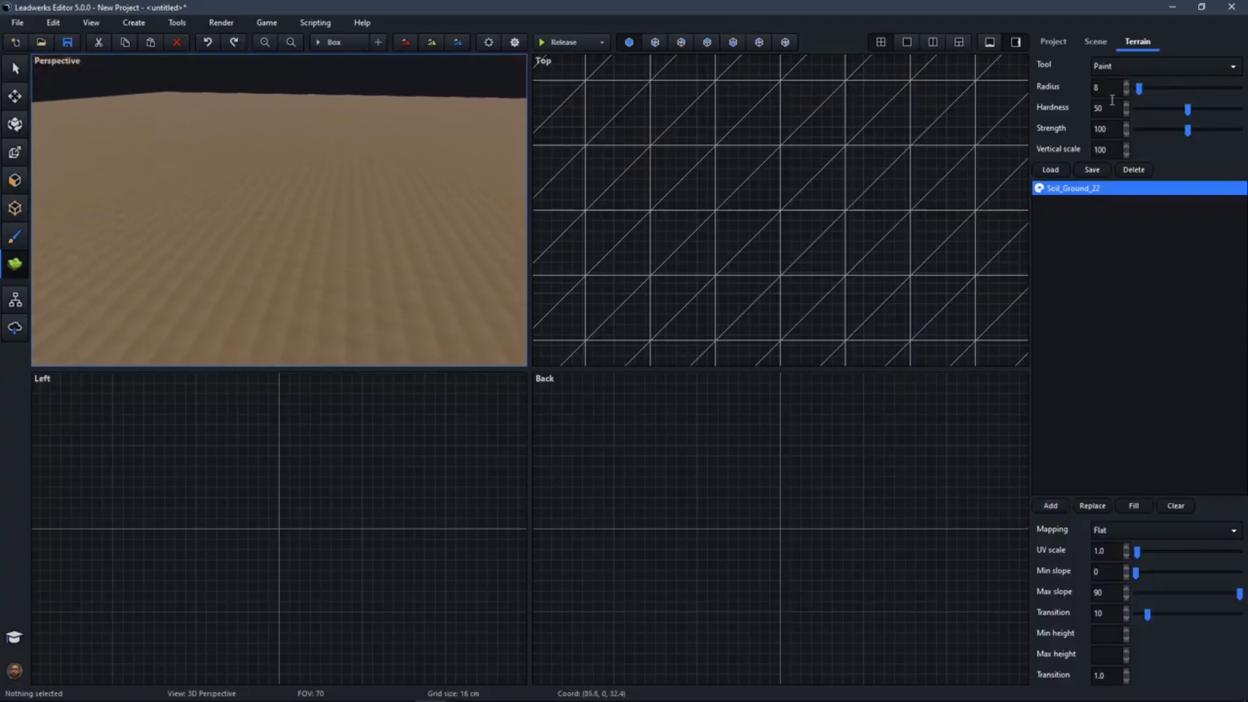
Choose the Sculpt tool at radius 8 and raise uneven hills and ridges across the terrain.
click(1146, 71)
click(1063, 82)
click(1170, 67)
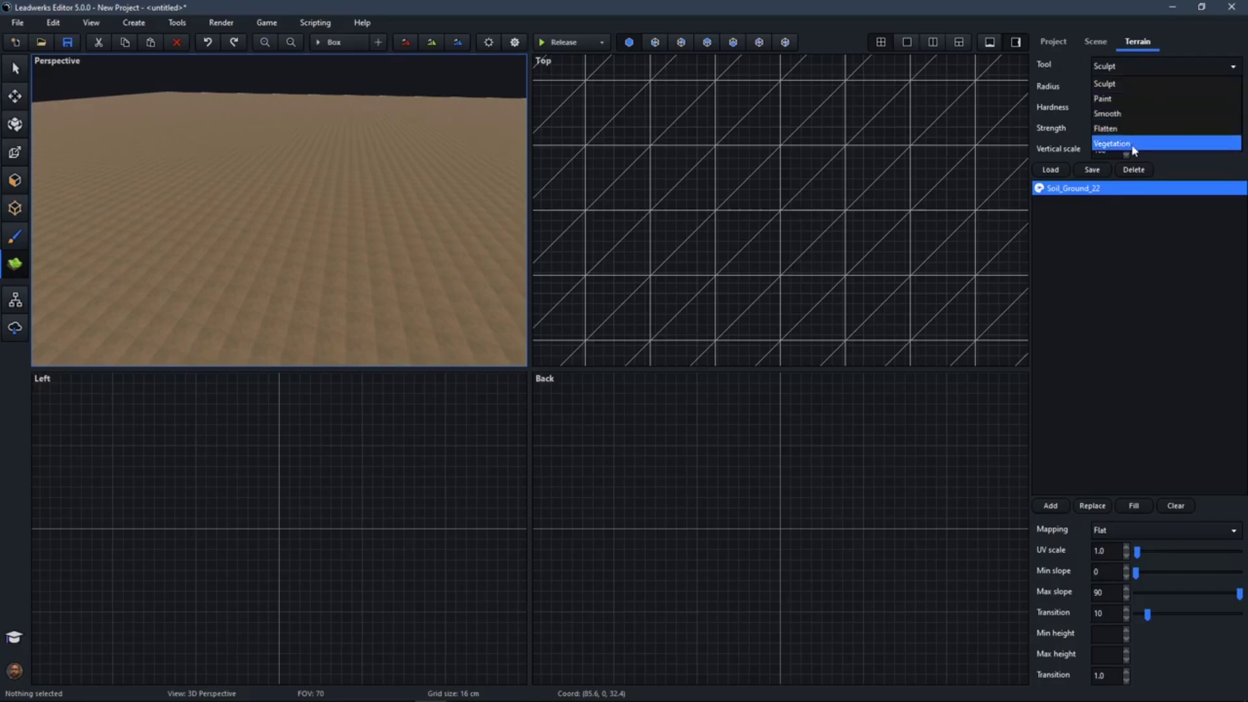
click(1157, 68)
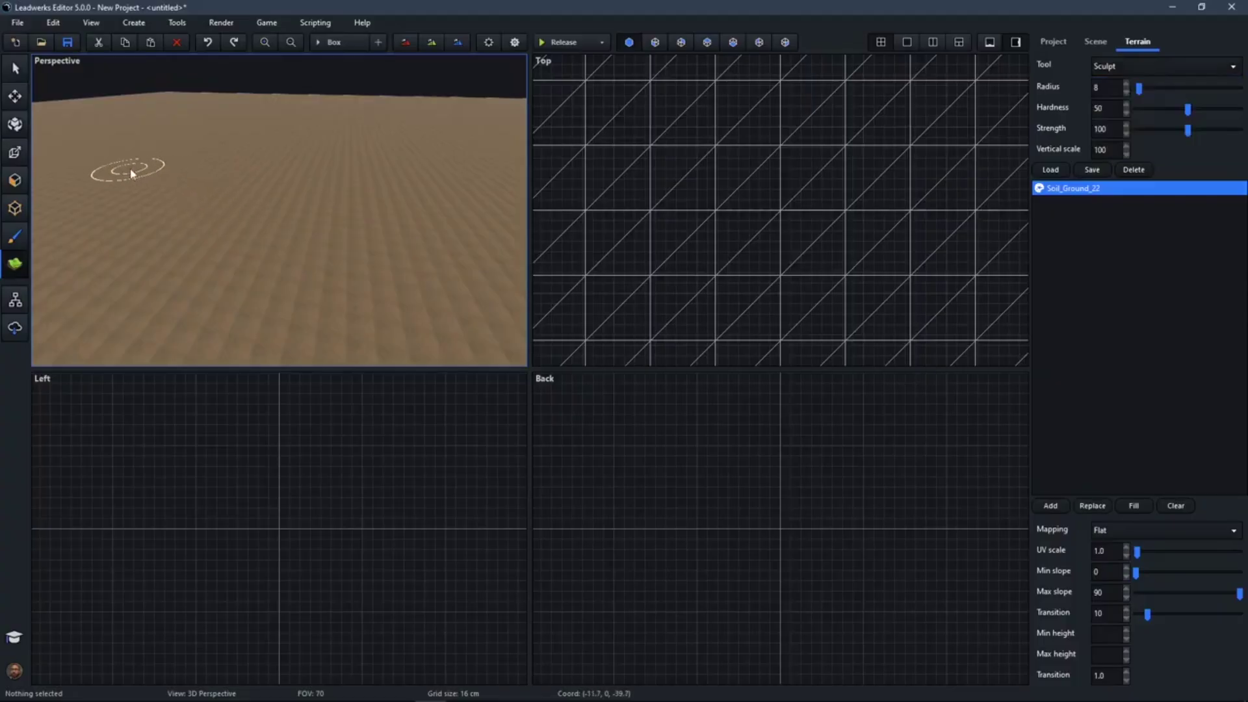
mouse_move(149, 172)
mouse_down()
mouse_move(382, 245)
mouse_move(326, 232)
mouse_up()
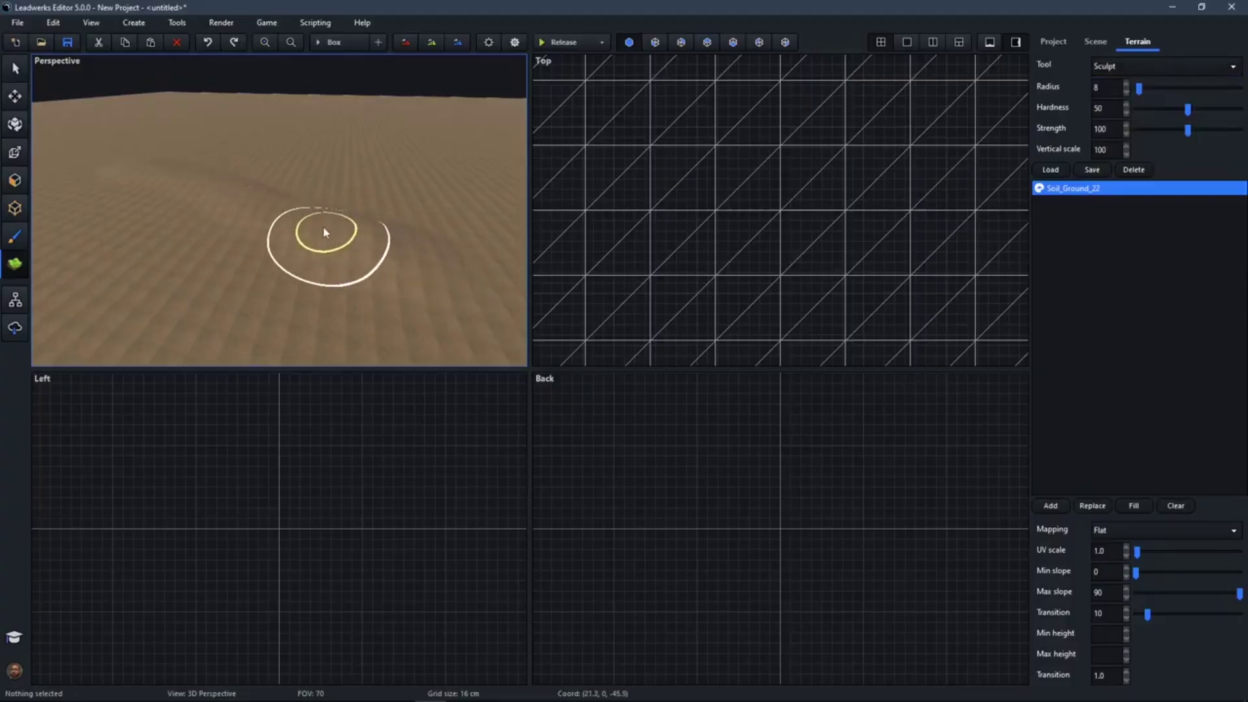
mouse_move(209, 198)
mouse_down()
mouse_move(289, 214)
mouse_move(294, 246)
mouse_move(173, 281)
mouse_move(251, 259)
mouse_move(259, 227)
mouse_move(343, 233)
mouse_move(513, 290)
mouse_move(454, 249)
mouse_move(289, 198)
mouse_up()
key(s)
mouse_move(289, 199)
right_down()
mouse_move(287, 221)
mouse_move(270, 219)
right_up()
mouse_move(172, 265)
mouse_down()
mouse_move(356, 292)
mouse_move(362, 235)
mouse_move(293, 208)
mouse_move(299, 191)
mouse_move(384, 216)
mouse_move(348, 183)
mouse_move(349, 197)
mouse_move(316, 185)
mouse_move(329, 187)
mouse_up()
mouse_move(231, 261)
right_down()
mouse_move(195, 260)
mouse_move(205, 239)
mouse_move(236, 260)
right_up()
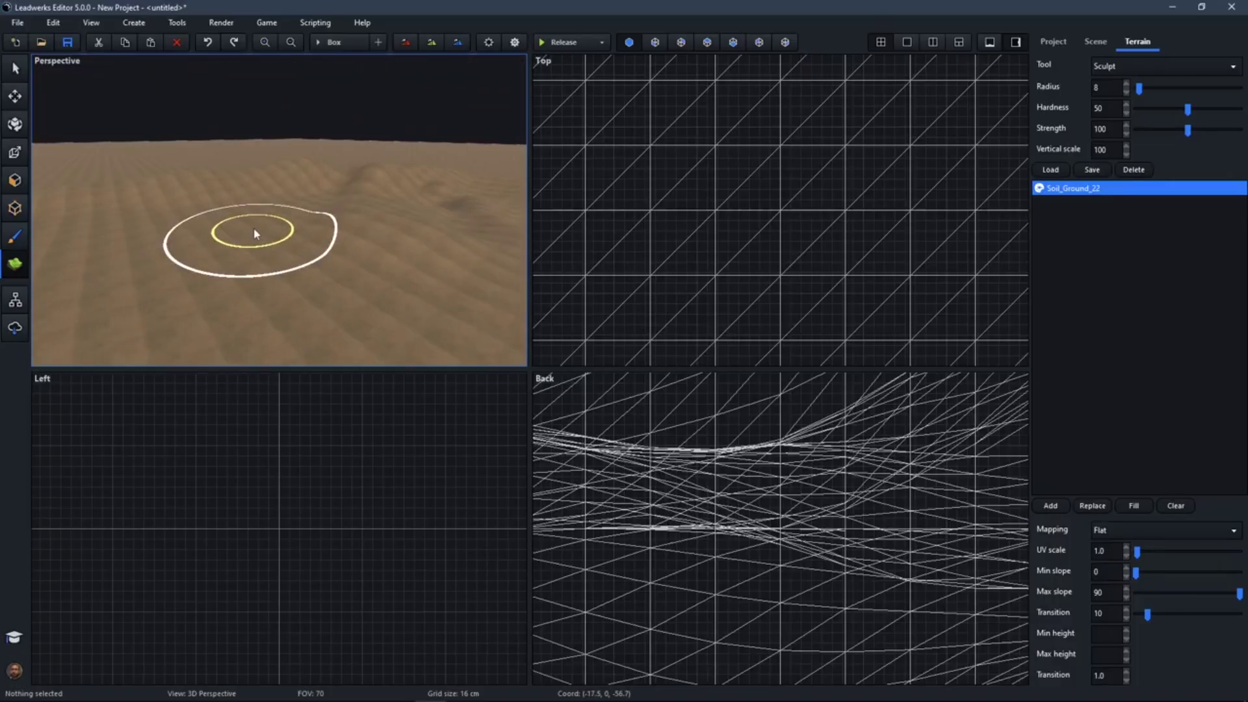
Raise a further mound in the terrain's foreground and test undoing and redoing the sculpt stroke several times.
drag(255, 231, 255, 142)
key(ctrl+z)
key(ctrl+y)
key(ctrl+z)
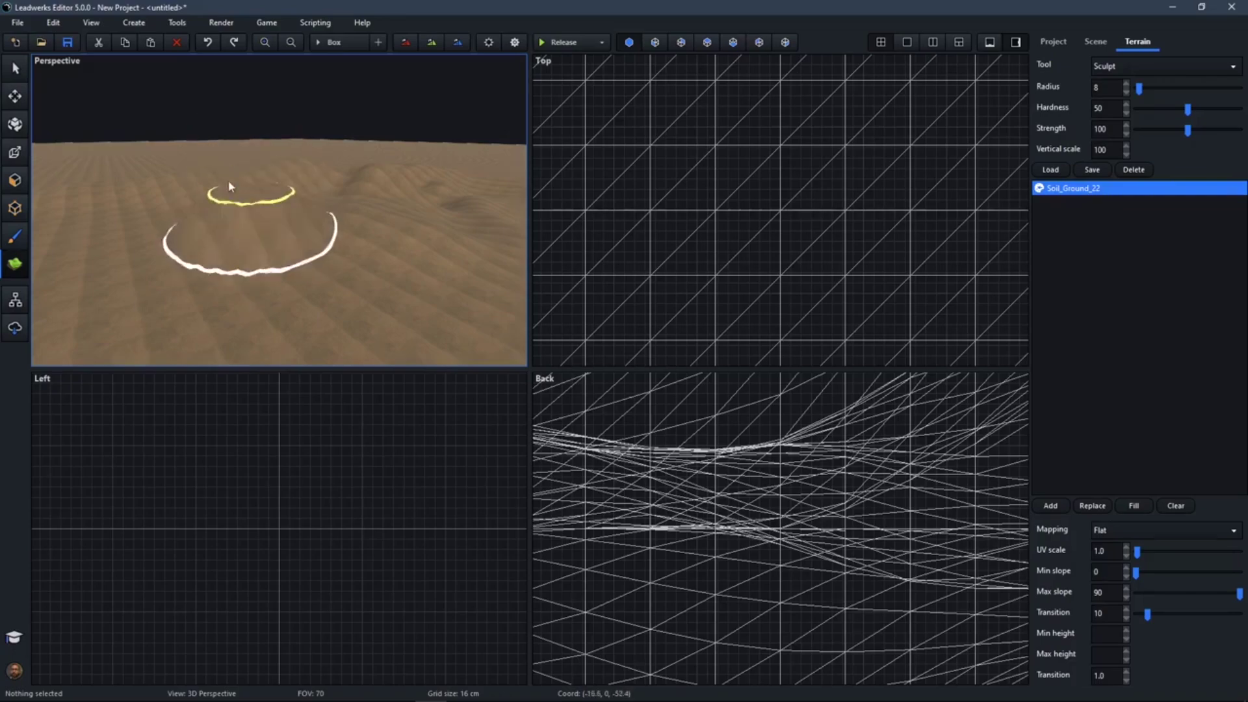
key(ctrl+z)
key(ctrl+y)
key(ctrl+z)
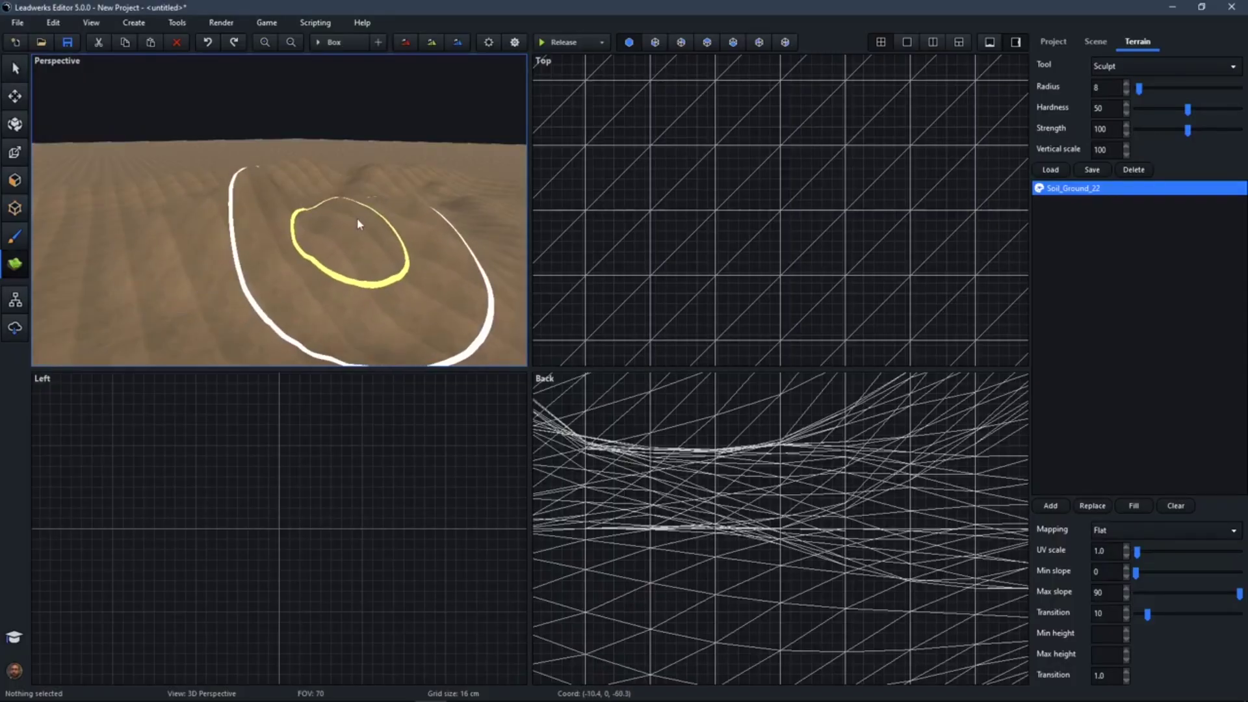
Switch to the Paint tool and add sparse_grass from the Ground materials folder as a second terrain layer.
key(s)
right_drag(390, 167, 377, 235)
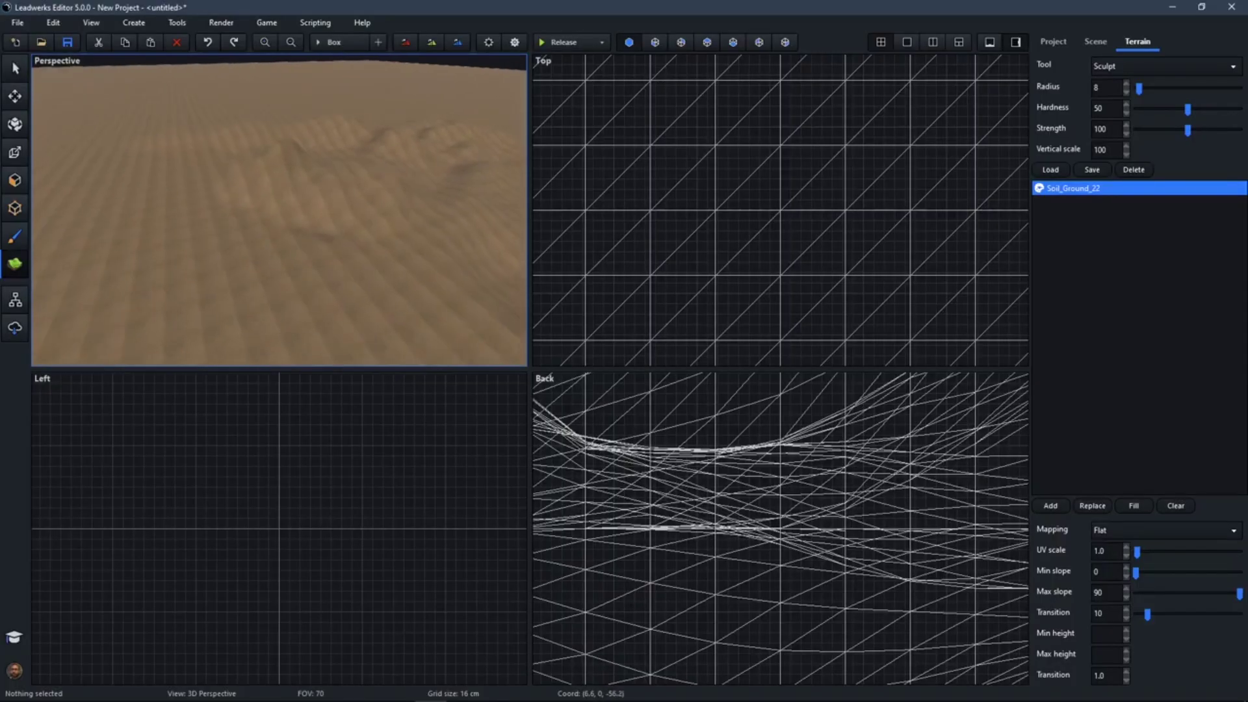
click(1118, 69)
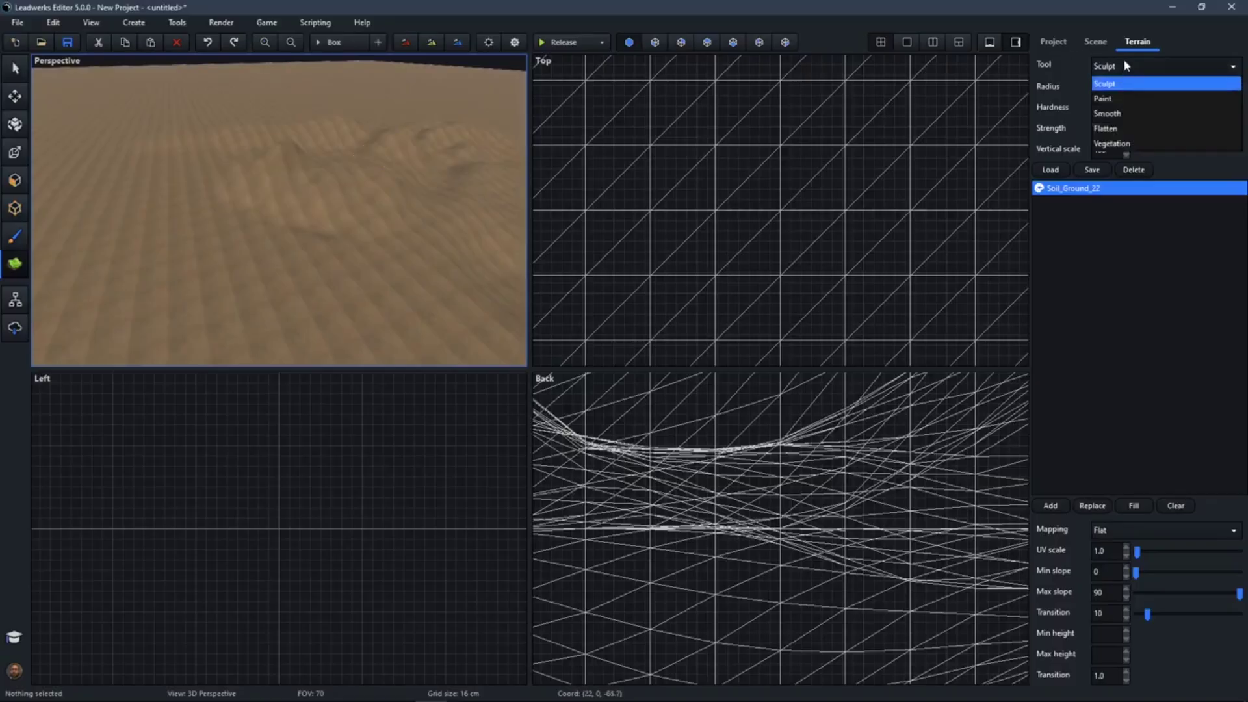
click(1118, 99)
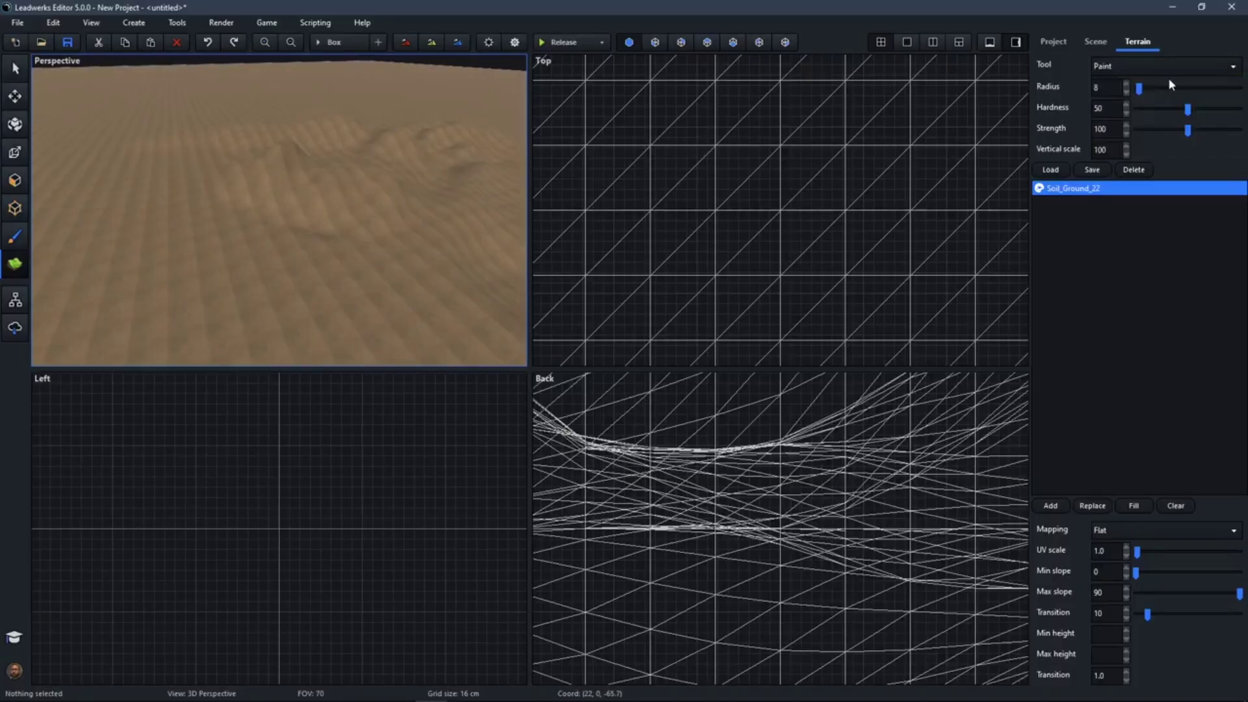
click(1052, 506)
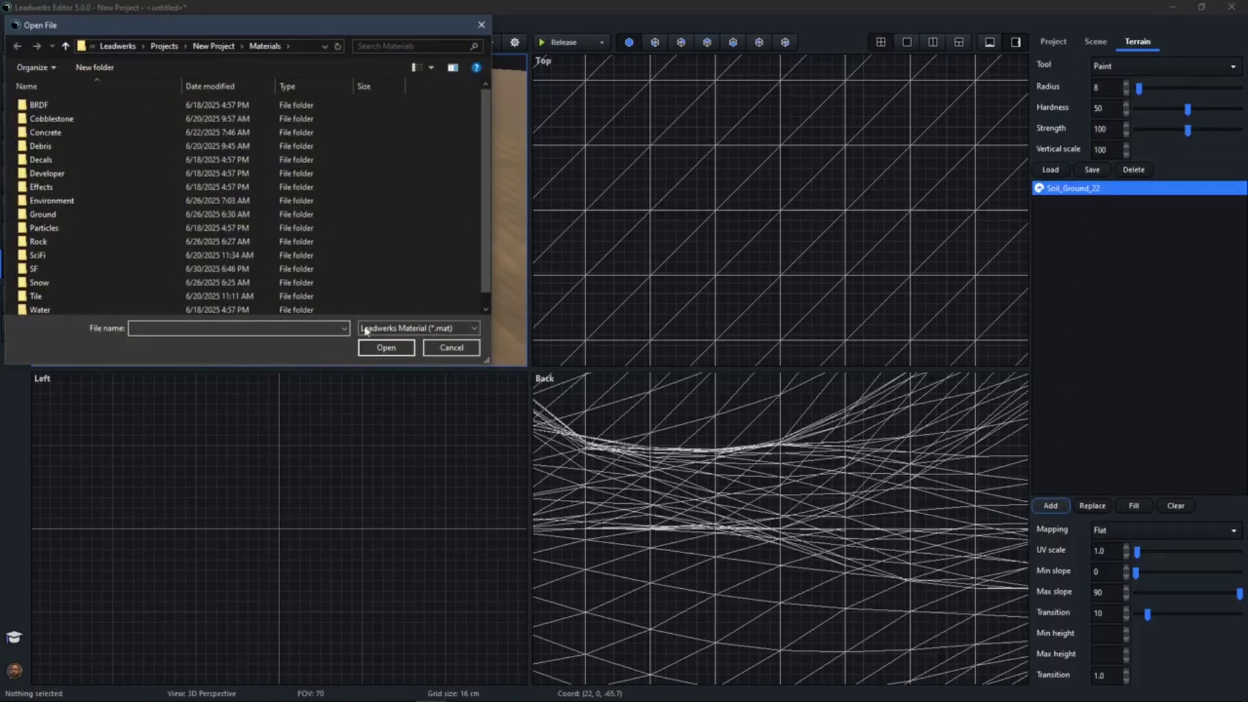
double_click(39, 215)
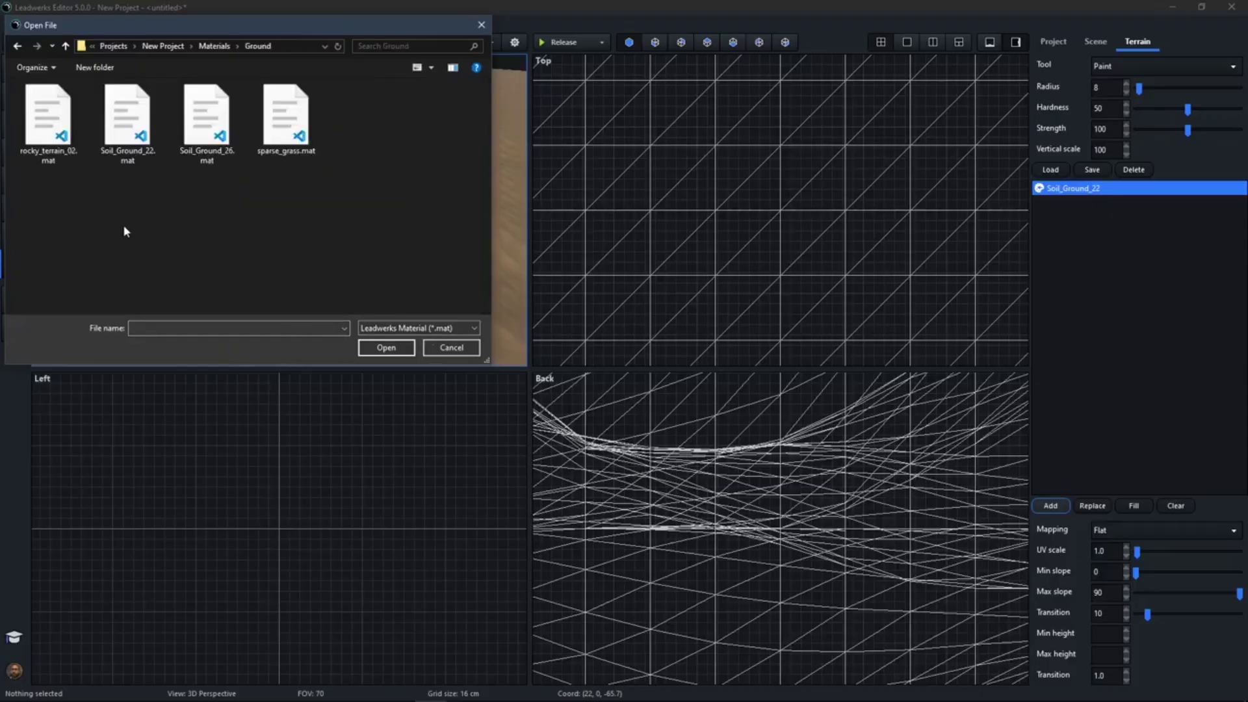
double_click(286, 117)
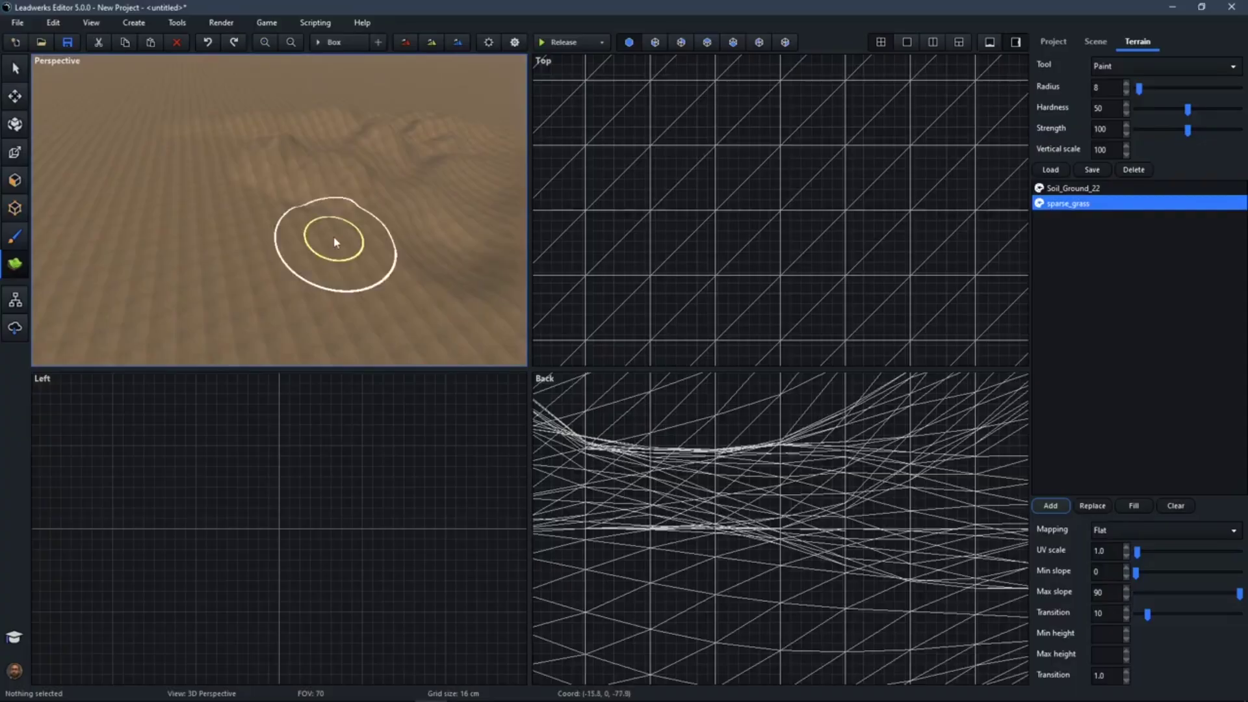
Alternate painting sparse_grass and Soil_Ground_22 over the flat ground beside the hills, ending with a strip of grass.
mouse_move(99, 167)
mouse_down()
mouse_move(398, 303)
mouse_move(278, 256)
mouse_move(134, 173)
mouse_move(264, 203)
mouse_move(397, 258)
mouse_move(150, 163)
mouse_up()
mouse_move(223, 243)
mouse_down()
mouse_move(354, 349)
mouse_move(416, 365)
mouse_move(317, 293)
mouse_move(130, 201)
mouse_up()
click(1070, 189)
mouse_move(73, 155)
mouse_down()
mouse_move(201, 189)
mouse_move(173, 173)
mouse_move(245, 173)
mouse_move(99, 171)
mouse_move(282, 208)
mouse_move(395, 271)
mouse_move(244, 203)
mouse_up()
mouse_move(245, 204)
right_down()
mouse_move(248, 254)
mouse_move(189, 176)
right_up()
click(1069, 203)
mouse_move(420, 262)
mouse_down()
mouse_move(342, 248)
mouse_move(454, 240)
mouse_move(261, 229)
mouse_move(119, 177)
mouse_move(286, 208)
mouse_up()
Switch to the Smooth tool and smooth the sculpted hills with a radius of 8.
click(1119, 66)
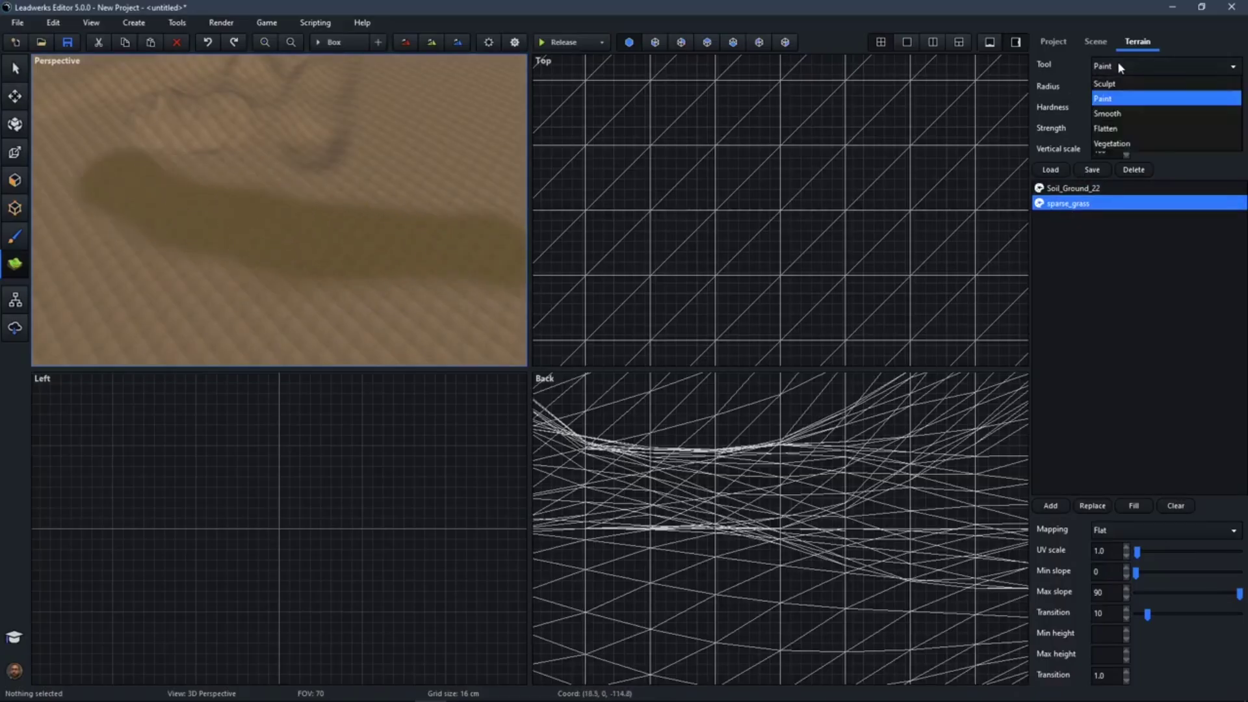
click(1109, 117)
right_drag(506, 188, 508, 85)
key(w)
mouse_move(279, 195)
right_down()
mouse_move(260, 163)
mouse_move(273, 161)
mouse_move(275, 178)
right_up()
key(s)
key(w)
mouse_move(275, 178)
mouse_down()
mouse_move(348, 198)
mouse_move(310, 156)
mouse_move(250, 150)
mouse_move(370, 209)
mouse_move(297, 204)
mouse_move(231, 231)
mouse_move(276, 153)
mouse_move(340, 193)
mouse_up()
mouse_move(340, 193)
right_down()
mouse_move(367, 182)
mouse_move(340, 193)
right_up()
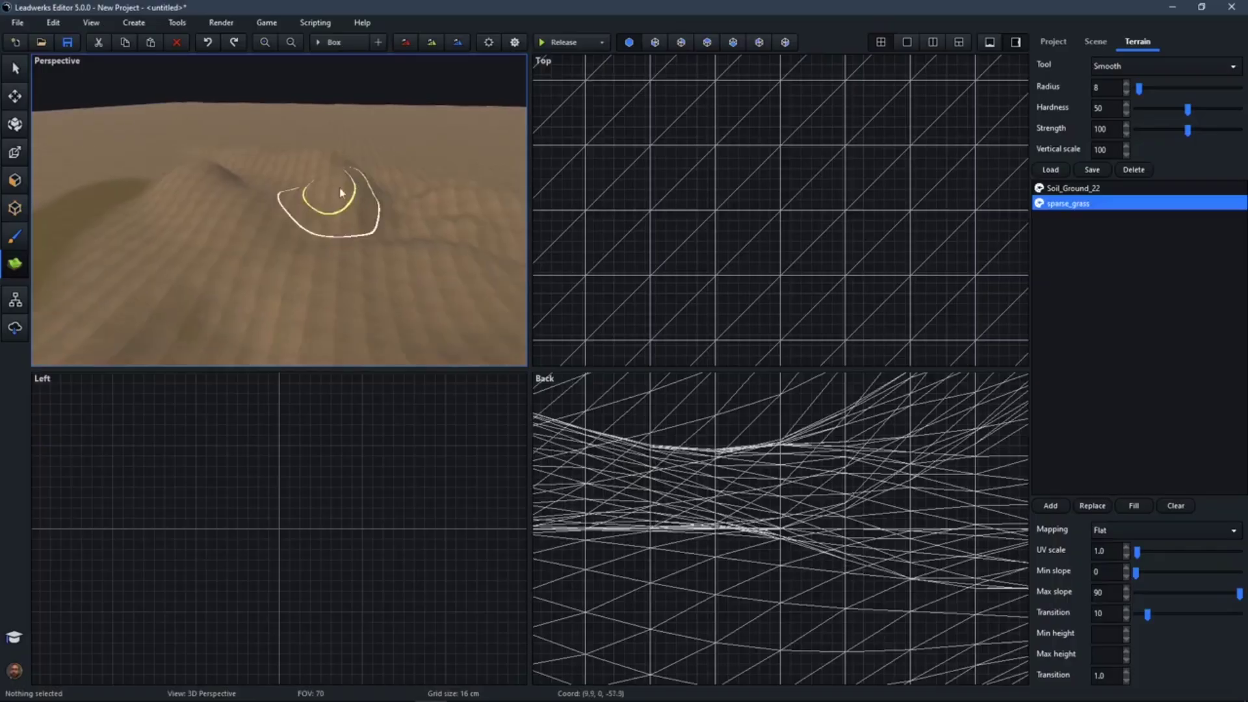
Set the smoothing radius to 25 and strength to 180, and smooth down the rest of the hills.
click(1128, 92)
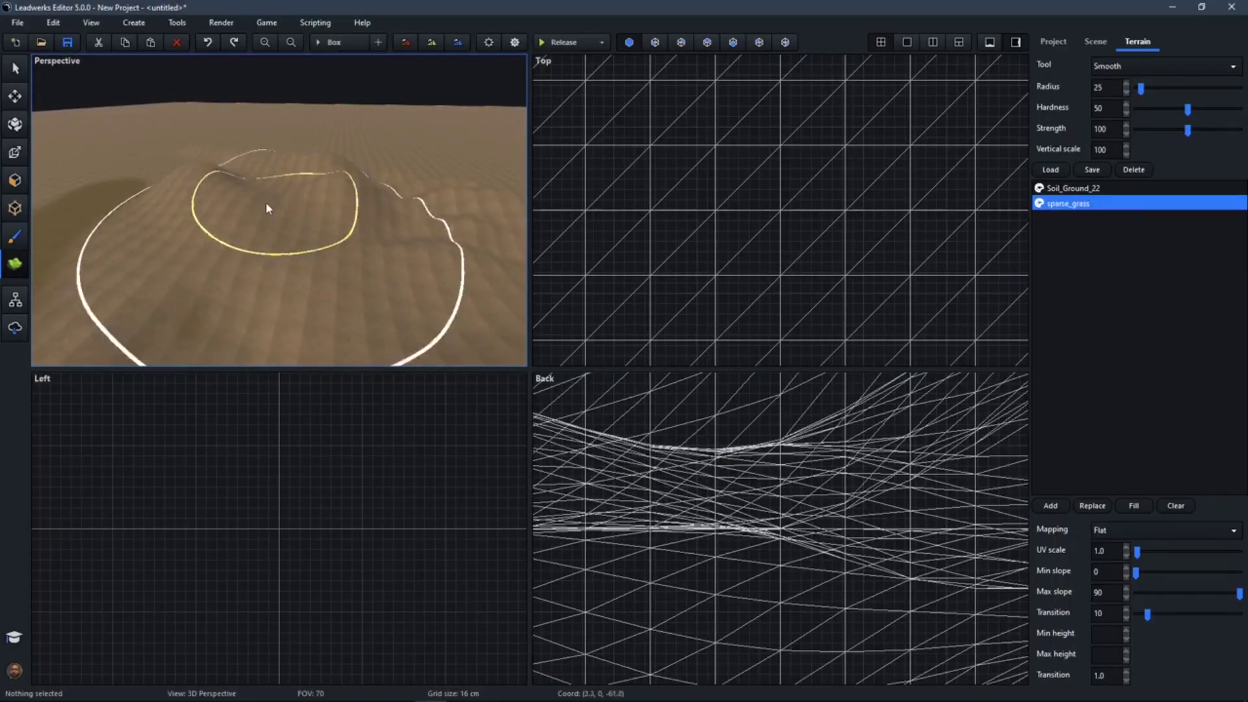
mouse_move(280, 202)
mouse_down()
mouse_move(273, 215)
mouse_move(248, 187)
mouse_move(261, 194)
mouse_up()
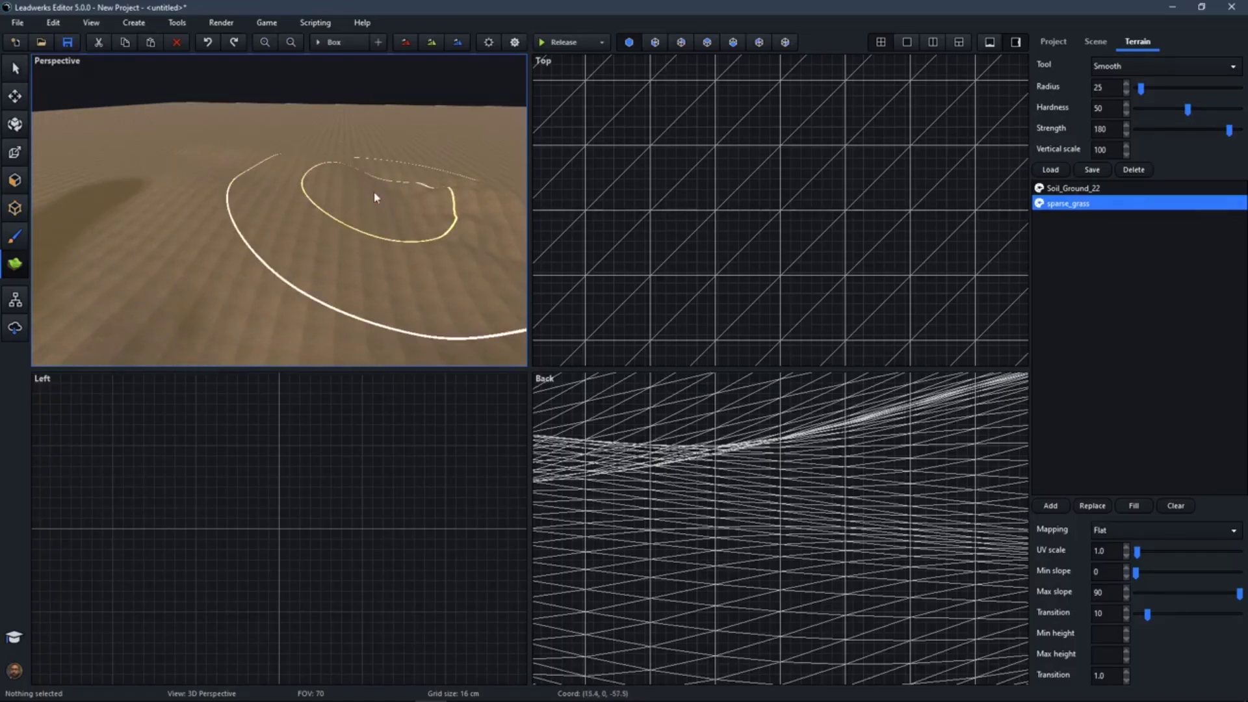
mouse_move(353, 192)
right_down()
mouse_move(416, 170)
mouse_move(514, 179)
right_up()
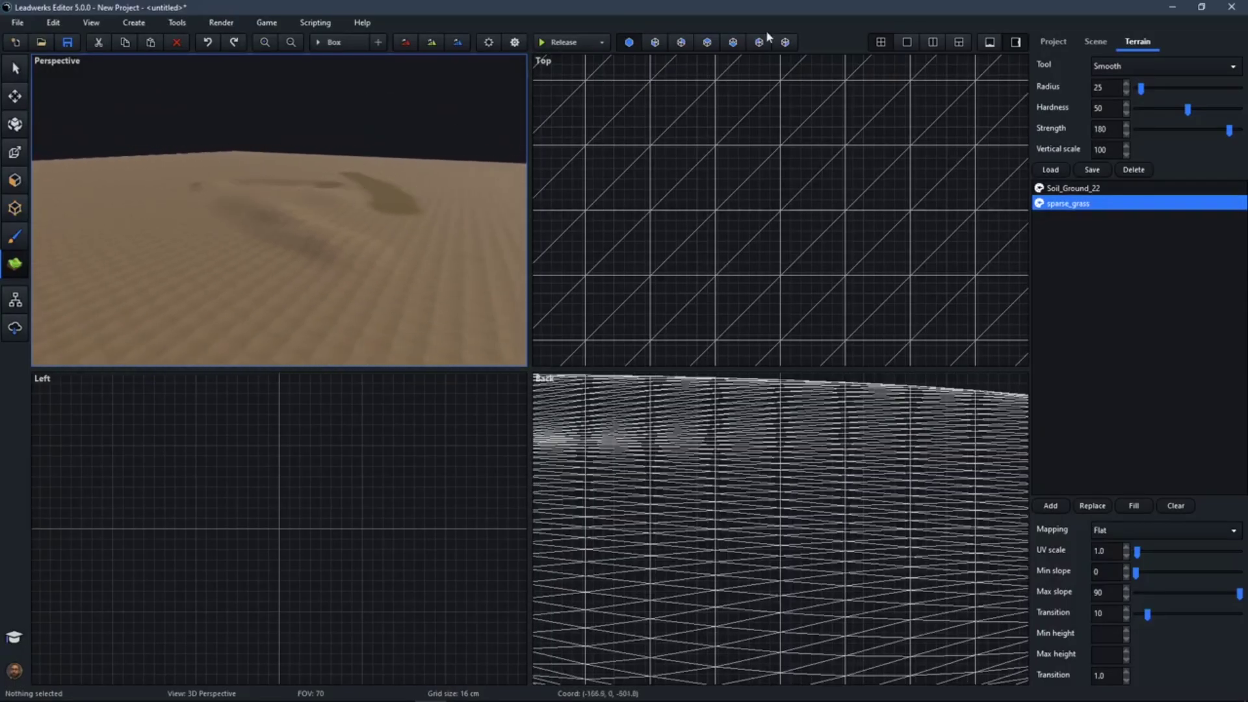
Return to the Sculpt tool and raise a large mound near the painted grass with radius 25 and strength 180.
click(1112, 66)
click(1113, 66)
click(1113, 66)
click(1105, 84)
drag(239, 238, 224, 184)
mouse_move(224, 185)
right_down()
mouse_move(124, 192)
mouse_move(147, 193)
right_up()
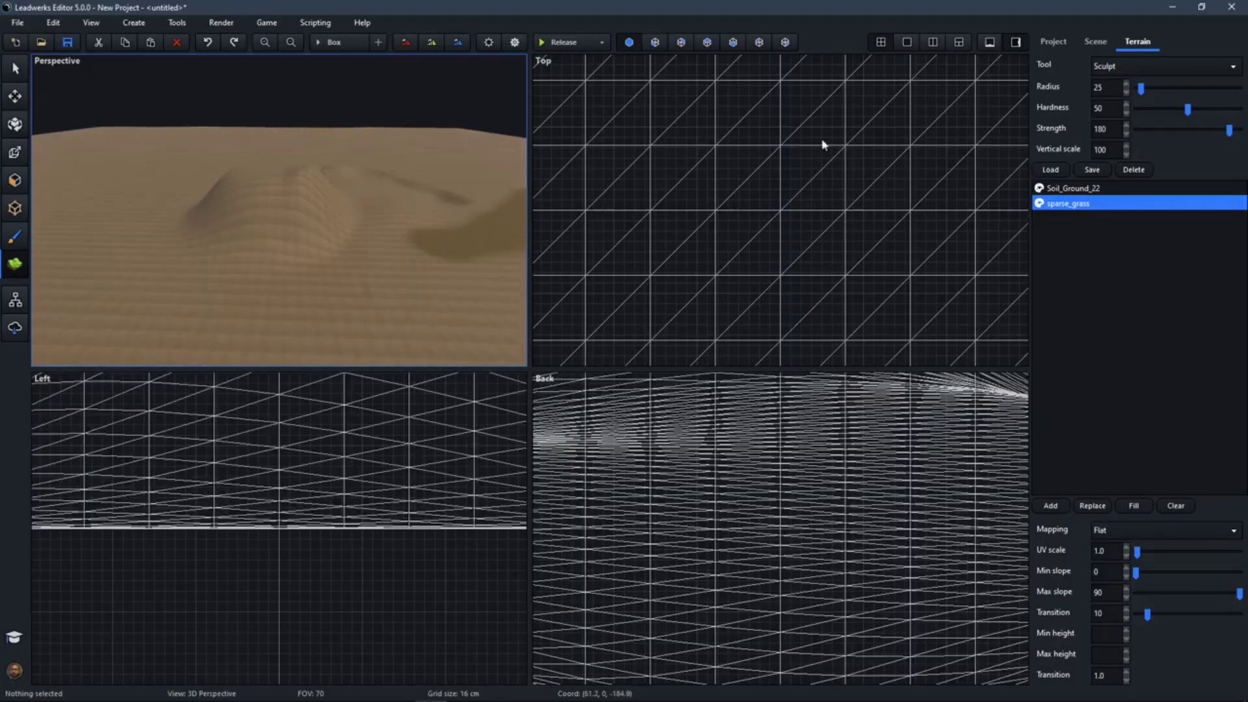
Choose the Flatten tool and level strips of terrain across the raised mound and along its edge.
click(1135, 66)
click(1113, 97)
key(w)
mouse_move(245, 256)
right_down()
mouse_move(250, 202)
mouse_move(256, 272)
right_up()
mouse_move(256, 271)
mouse_down()
mouse_move(209, 198)
mouse_move(196, 199)
mouse_move(418, 223)
mouse_move(457, 208)
mouse_move(474, 148)
mouse_move(404, 98)
mouse_move(223, 83)
mouse_move(413, 111)
mouse_move(435, 130)
mouse_move(386, 160)
mouse_move(294, 180)
mouse_up()
mouse_move(294, 179)
right_down()
mouse_move(294, 221)
mouse_move(215, 236)
right_up()
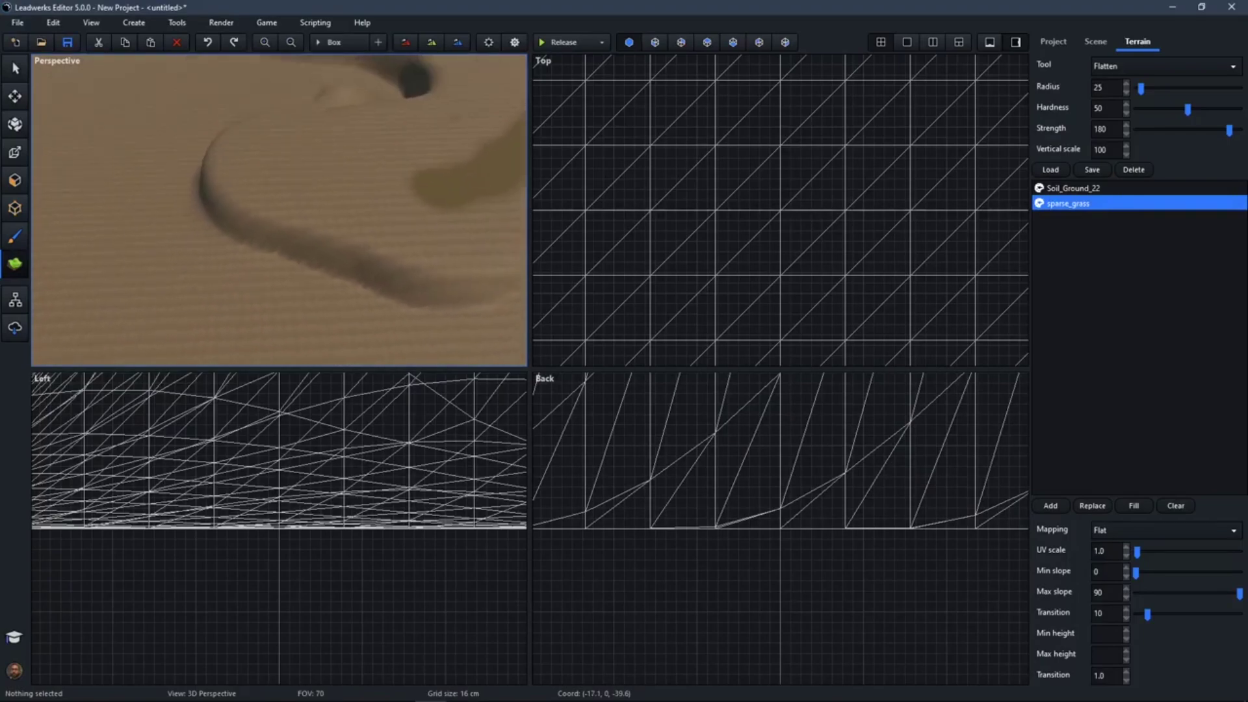
mouse_move(188, 245)
mouse_down()
mouse_move(440, 251)
mouse_move(510, 208)
mouse_move(539, 118)
mouse_up()
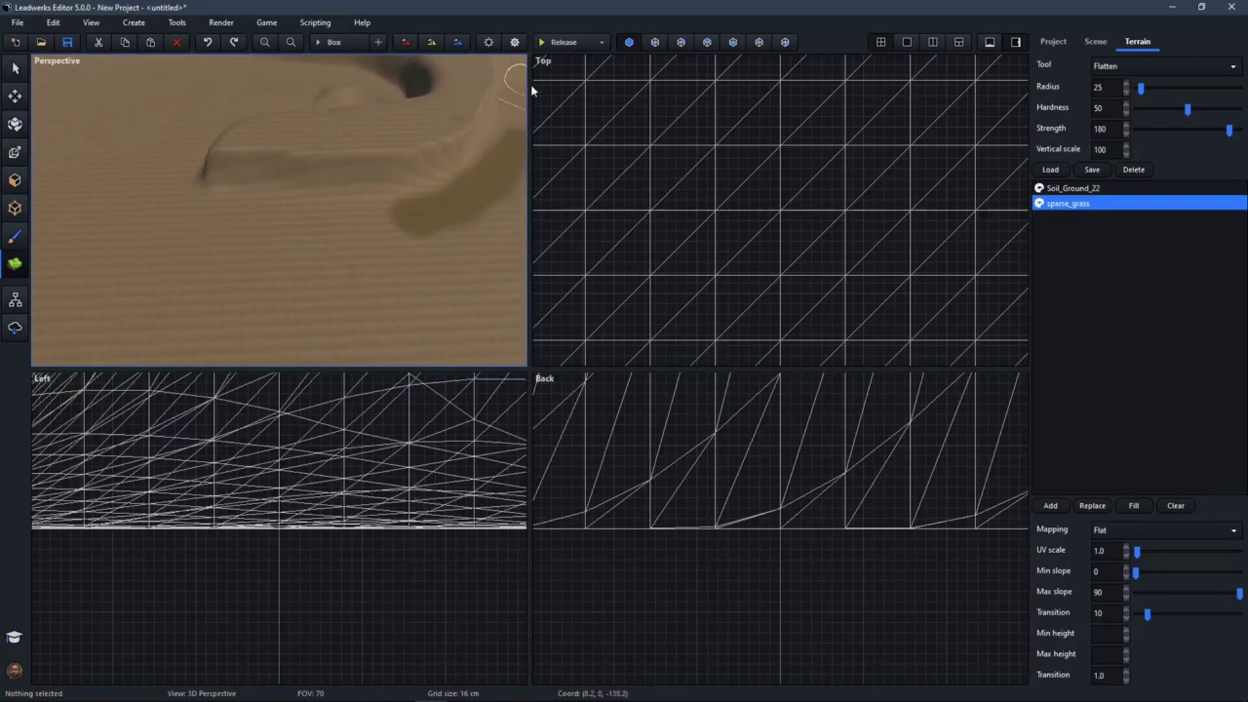
right_drag(351, 251, 314, 245)
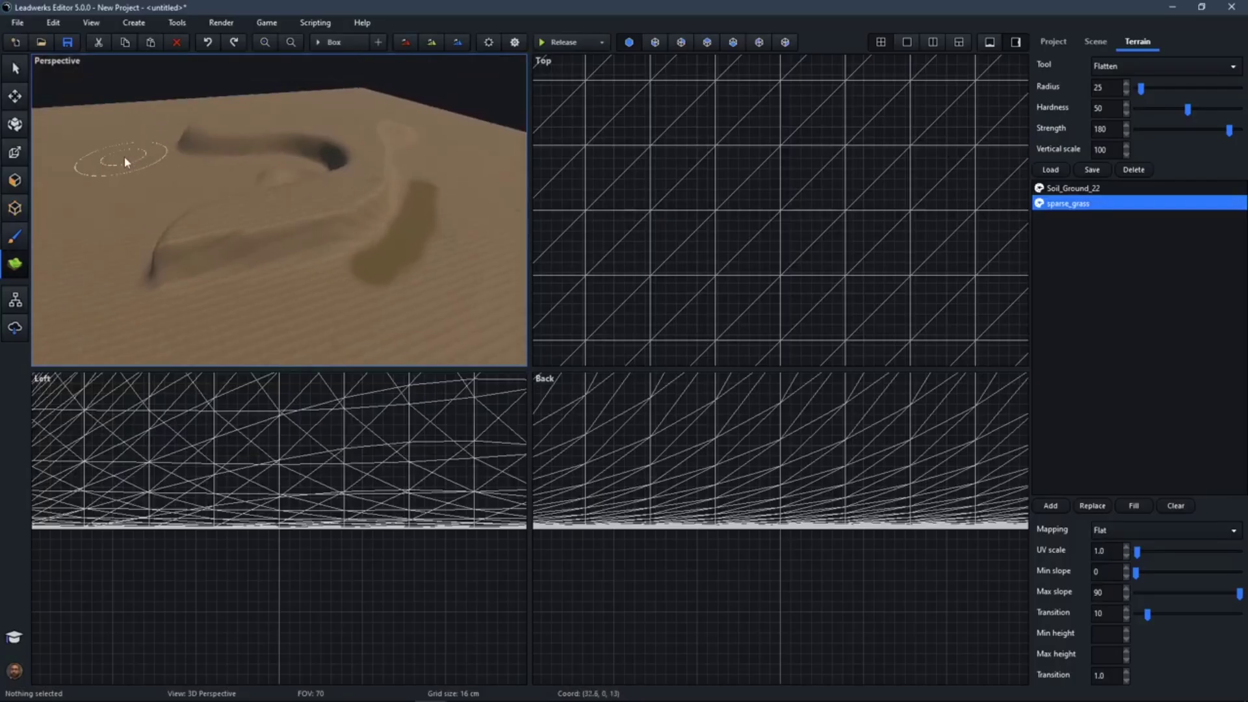
View the Sample Terrain entry among the online Environments and check the signed-in account, without installing anything.
click(15, 329)
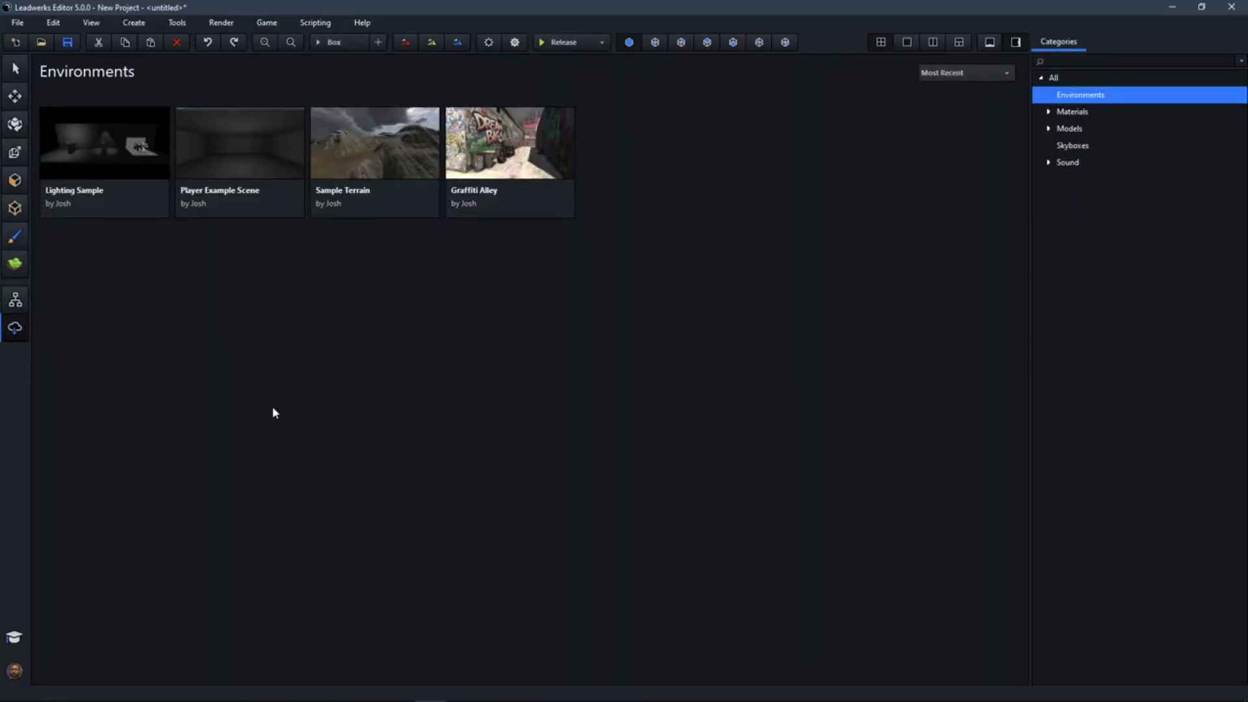
click(371, 148)
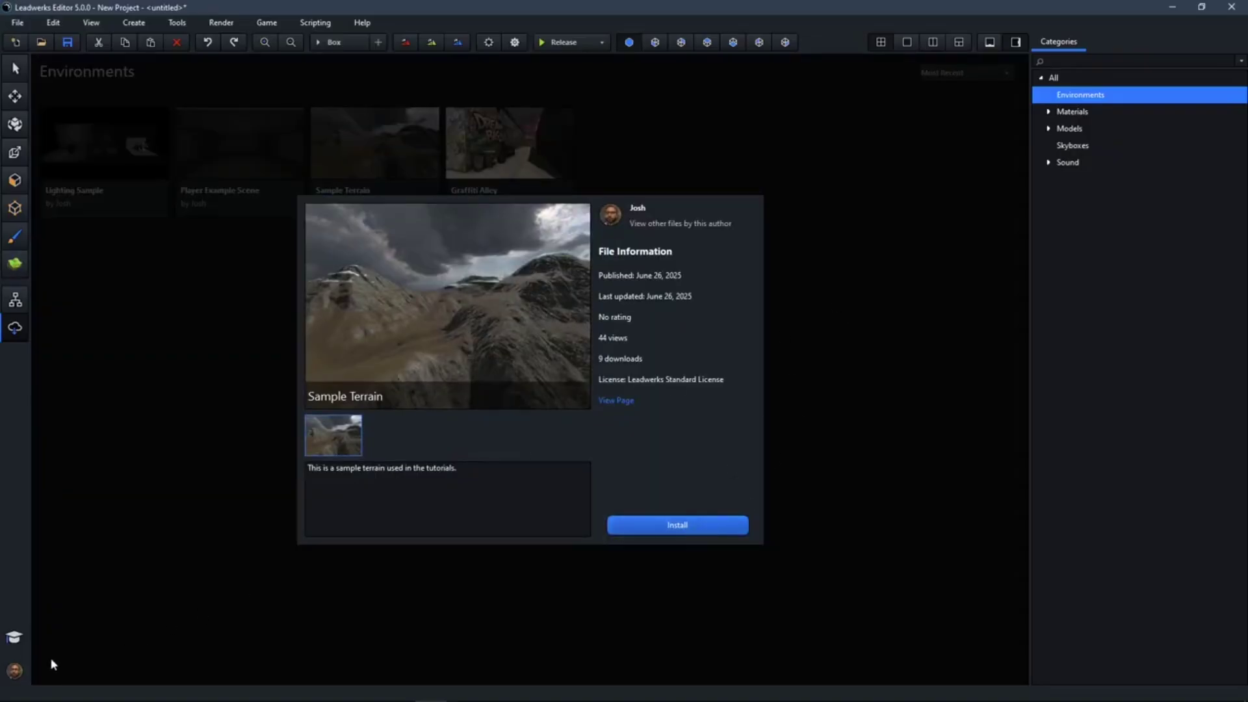
click(15, 678)
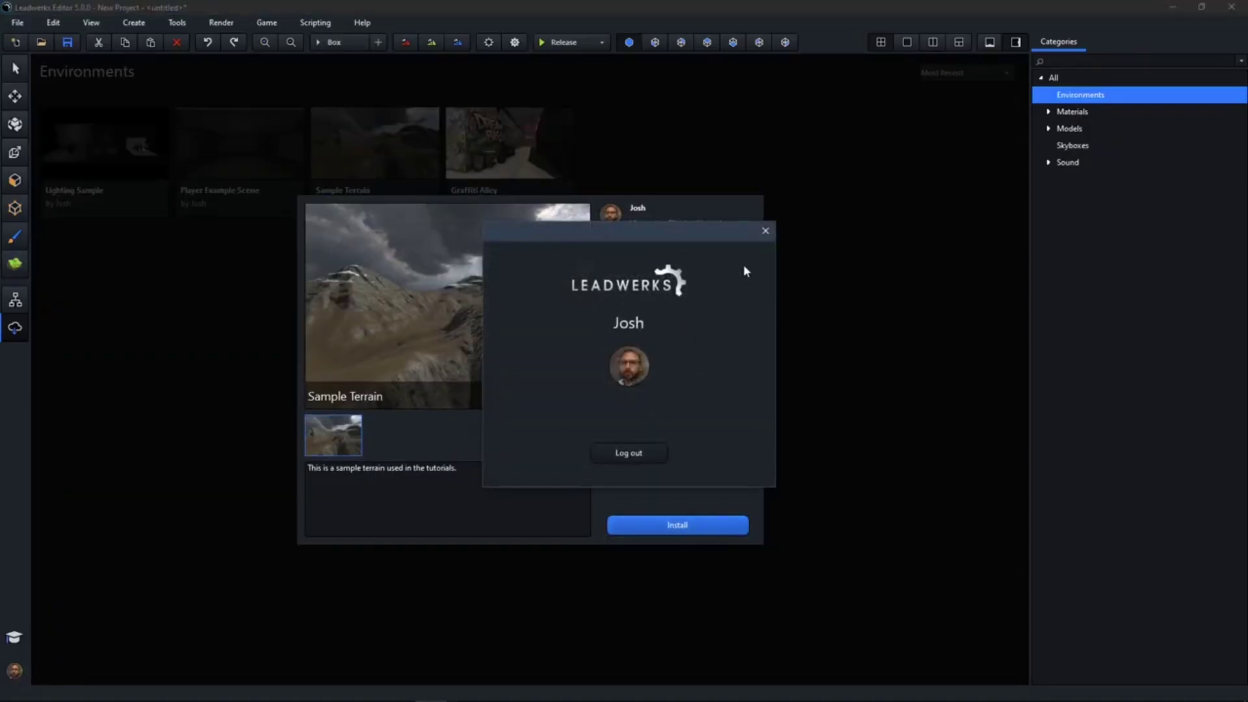
click(766, 232)
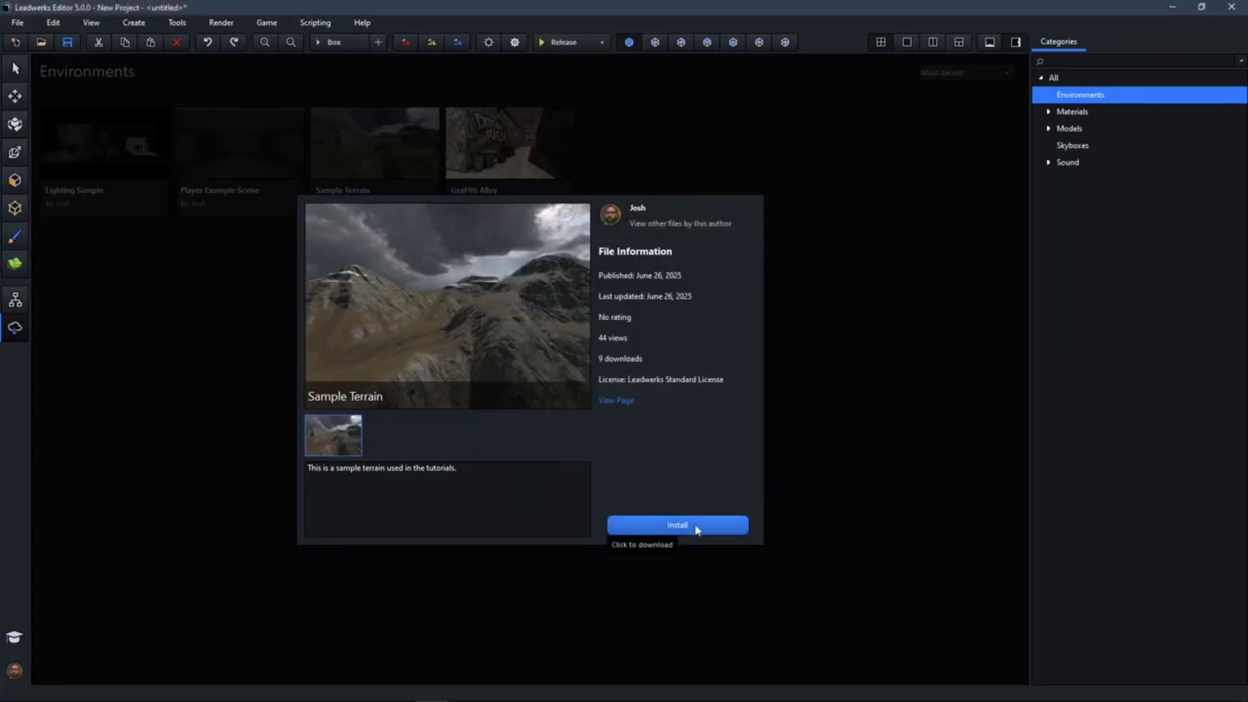
click(854, 311)
Start a new map without saving the current terrain, and open heightmap.map from the project's Maps folder.
click(14, 69)
click(15, 43)
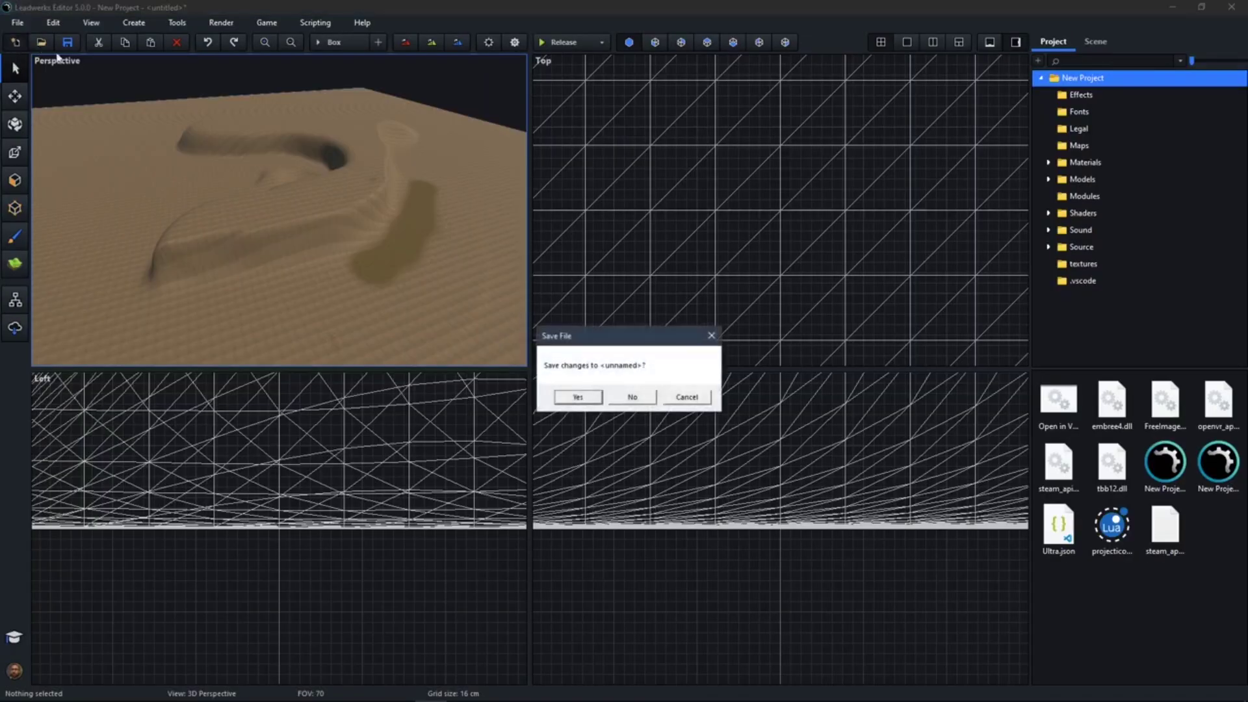
click(632, 396)
click(41, 42)
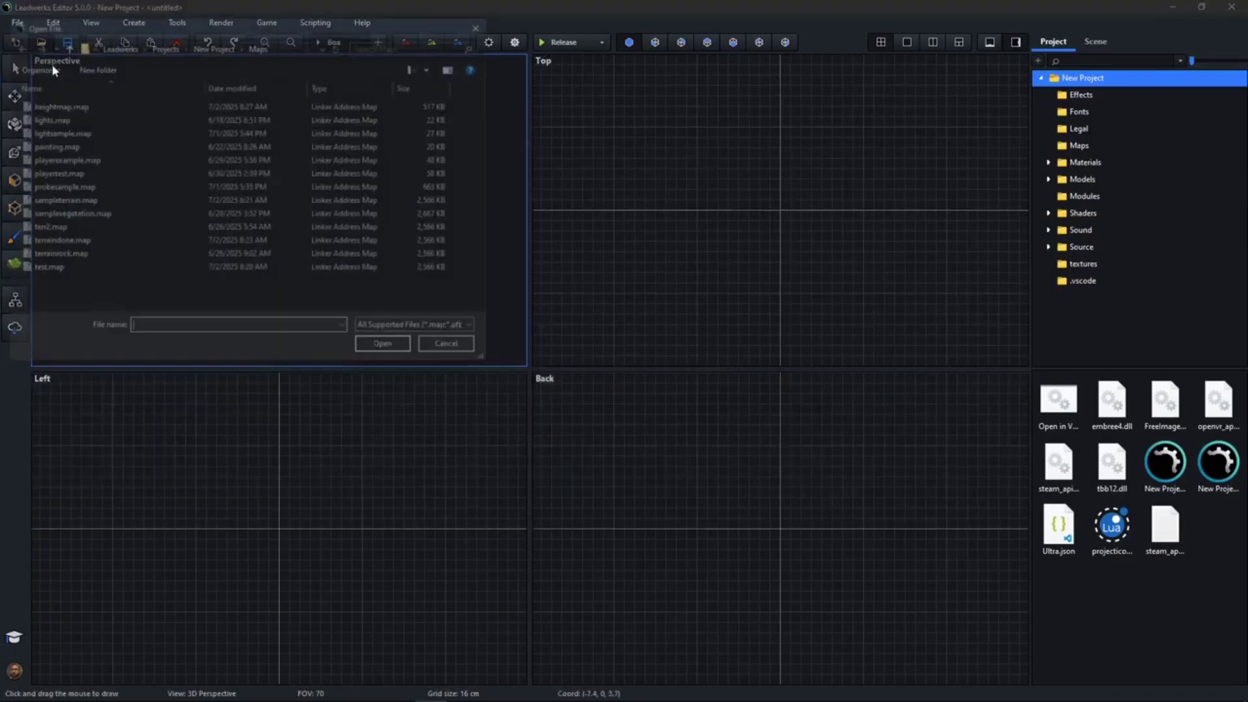
double_click(52, 105)
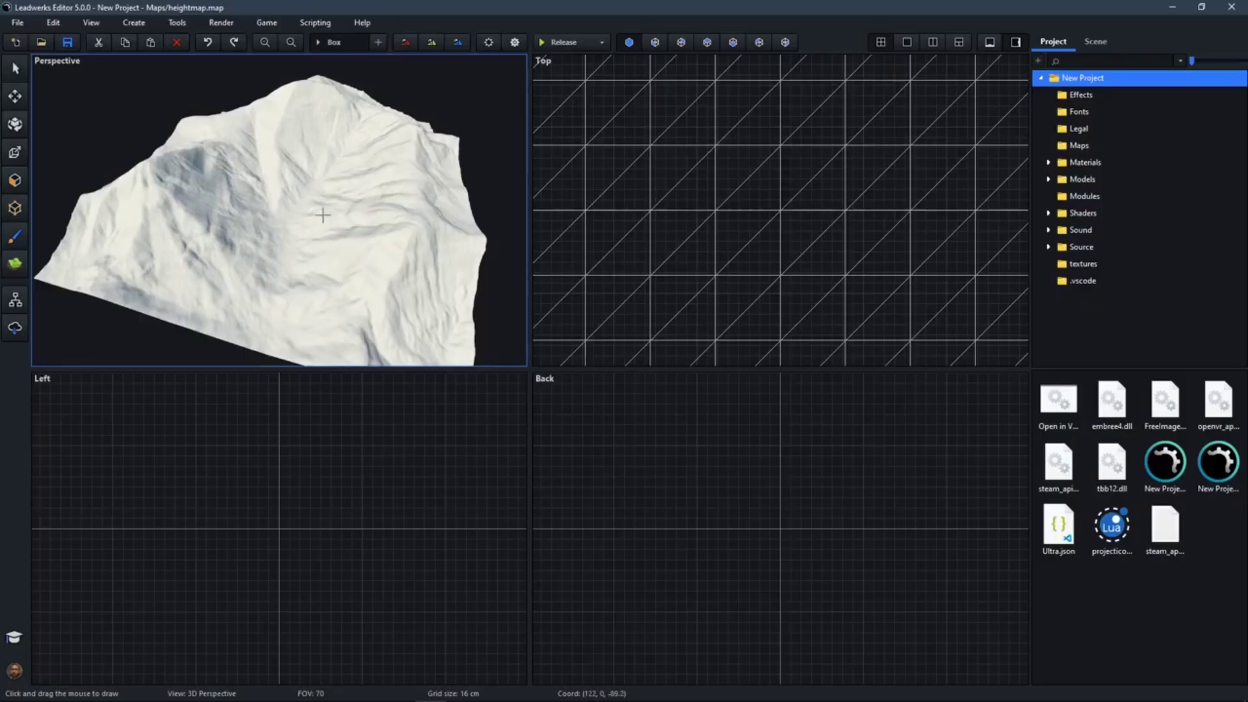
mouse_move(304, 217)
right_down()
mouse_move(324, 219)
mouse_move(292, 220)
mouse_move(305, 219)
right_up()
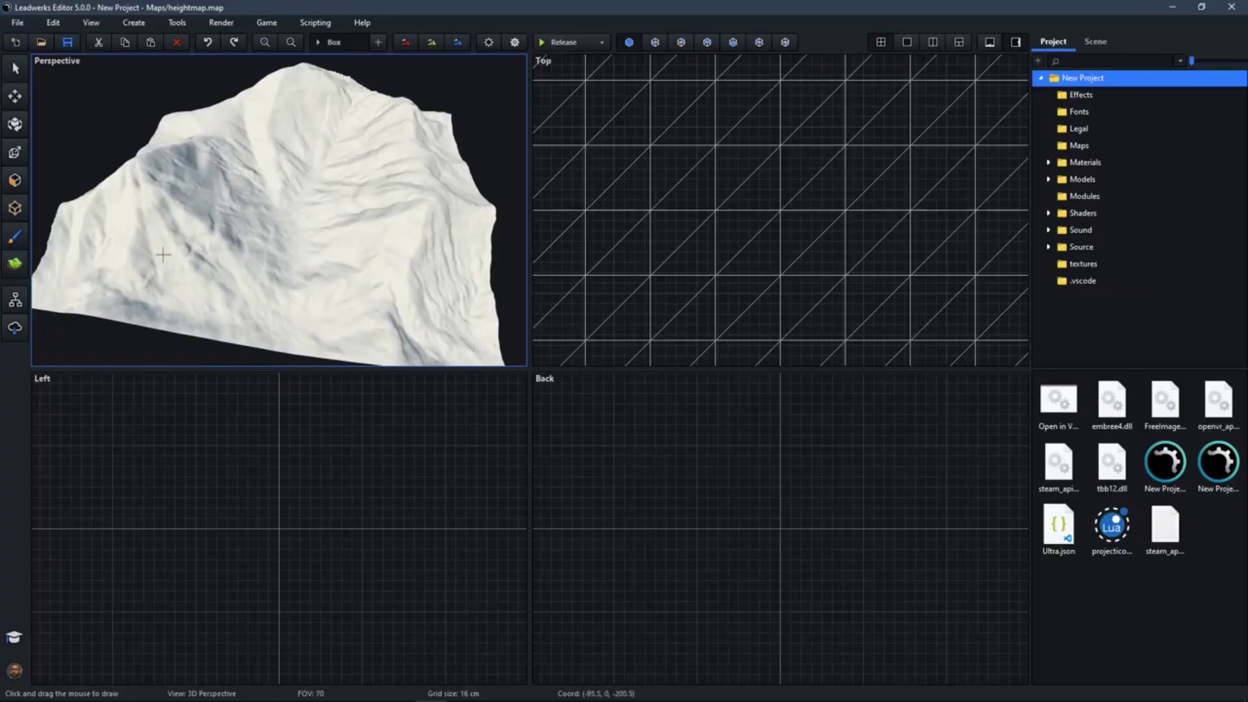
Switch to terrain editing and add Soil_Ground_22.mat from the Ground materials folder as the heightmap terrain's base layer.
click(15, 264)
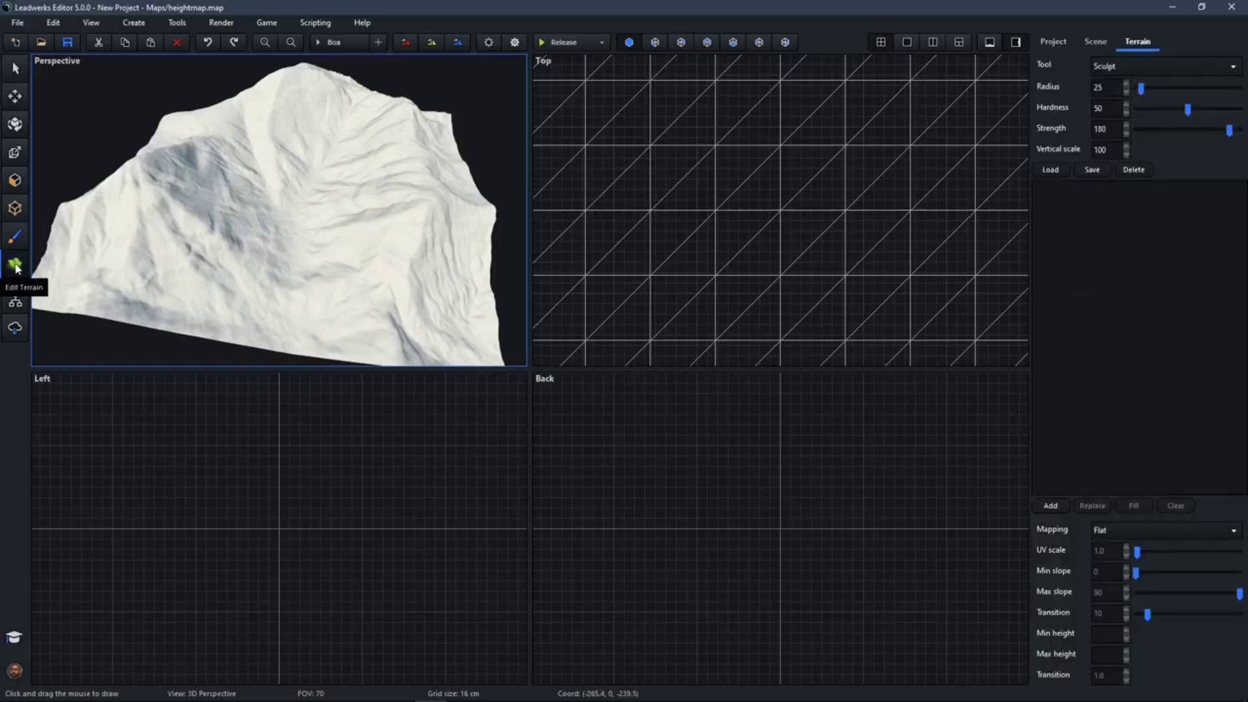
click(1052, 507)
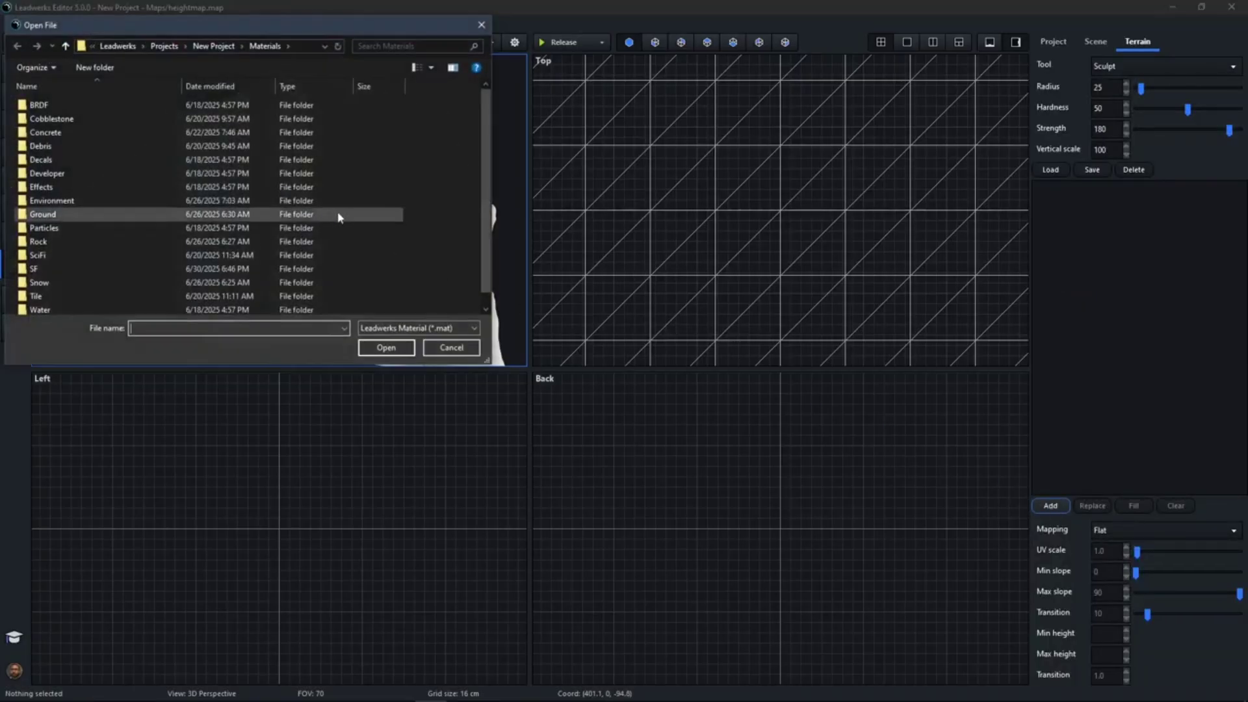
double_click(42, 215)
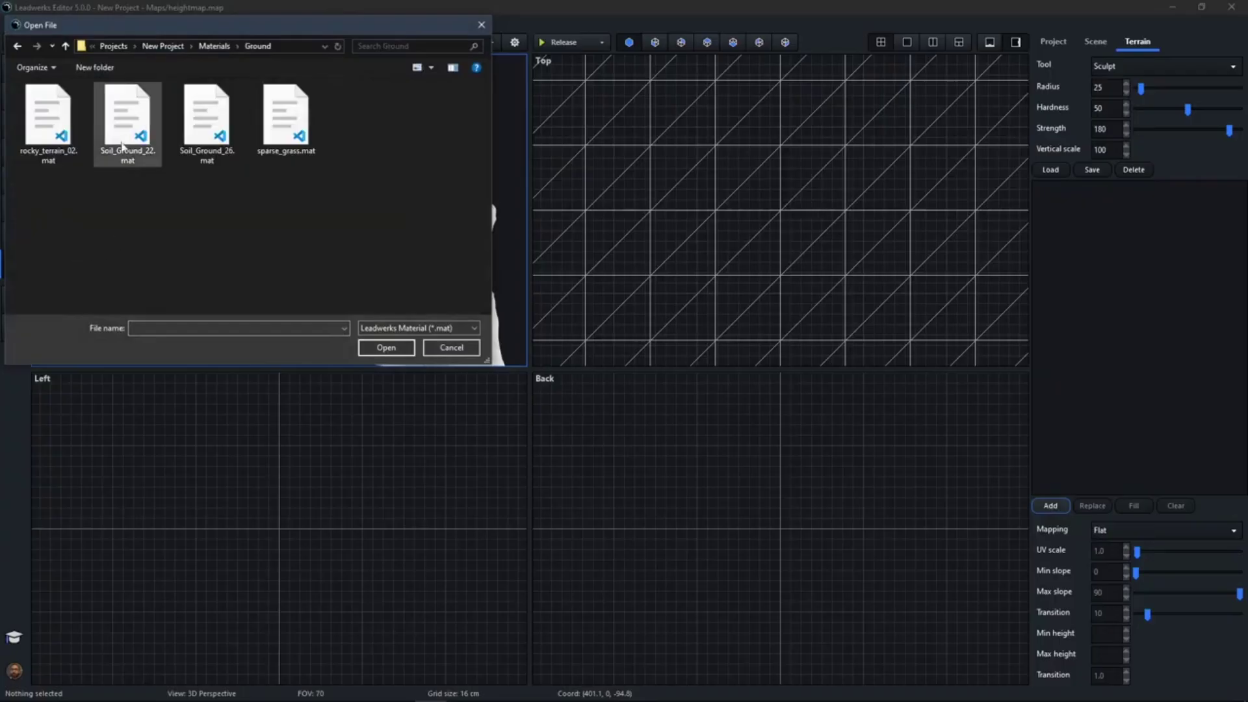
click(122, 135)
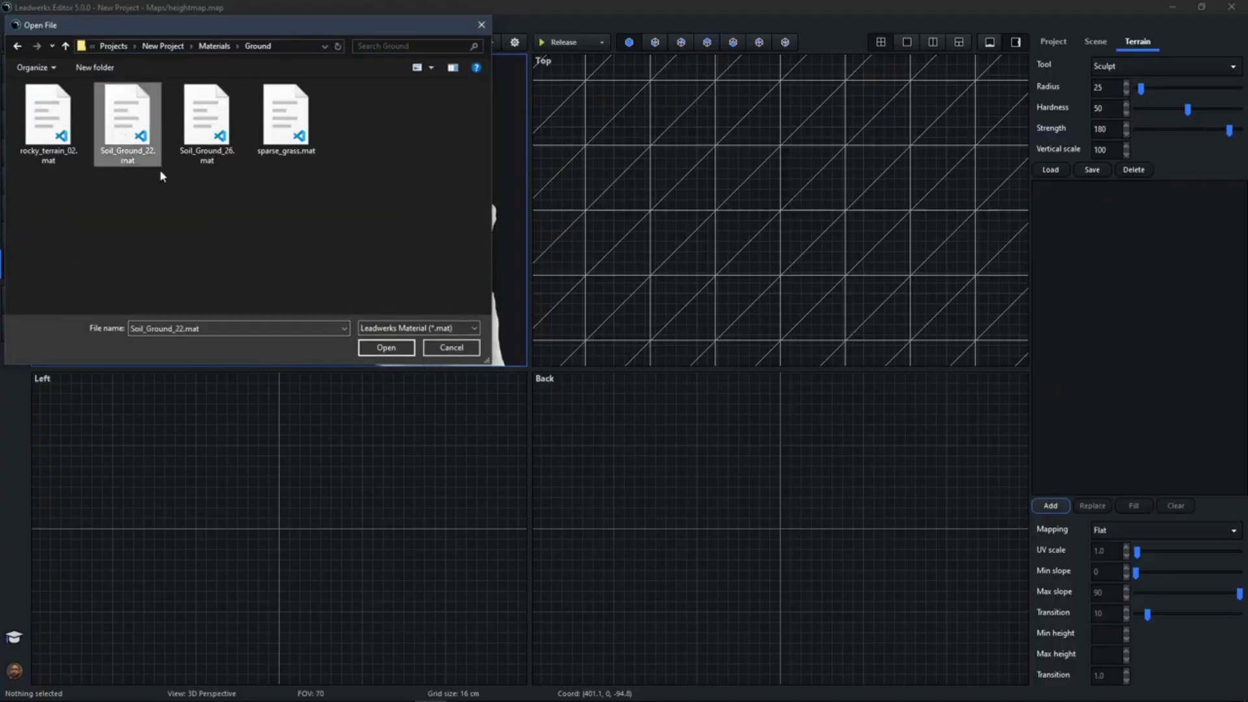
click(387, 347)
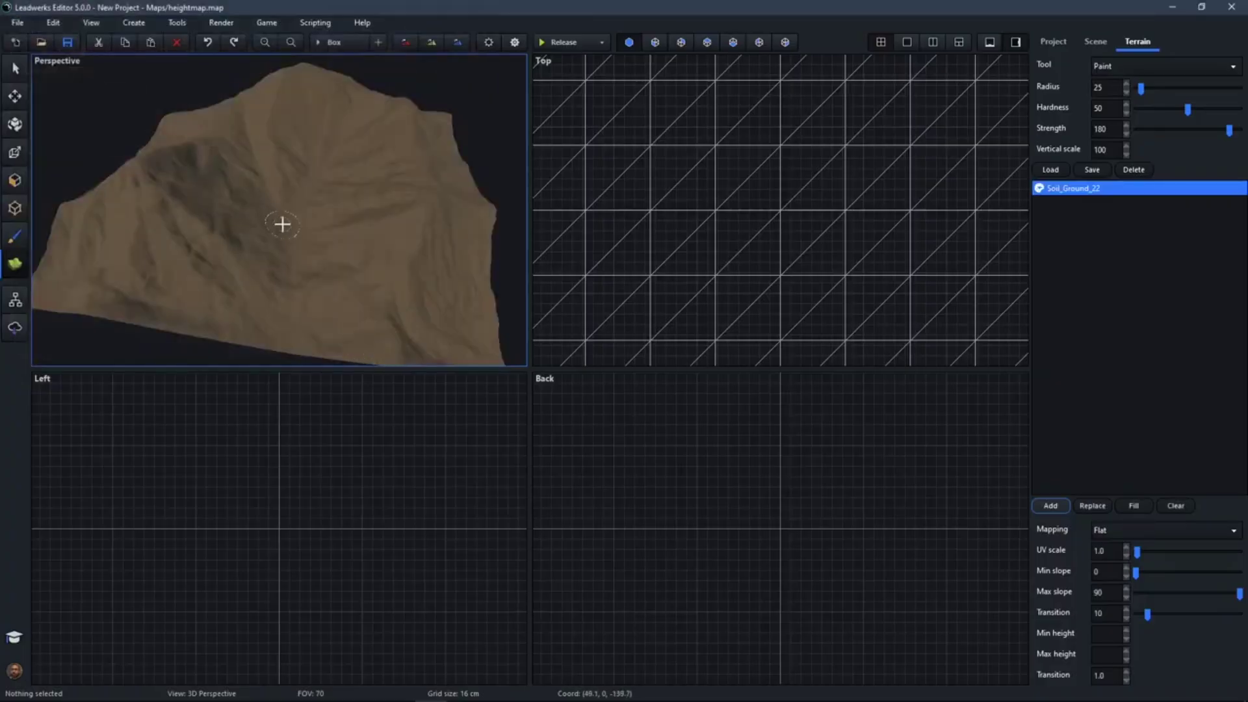
Add Rock_Wall_01.mat from the Rock materials folder as a second terrain layer.
click(1053, 511)
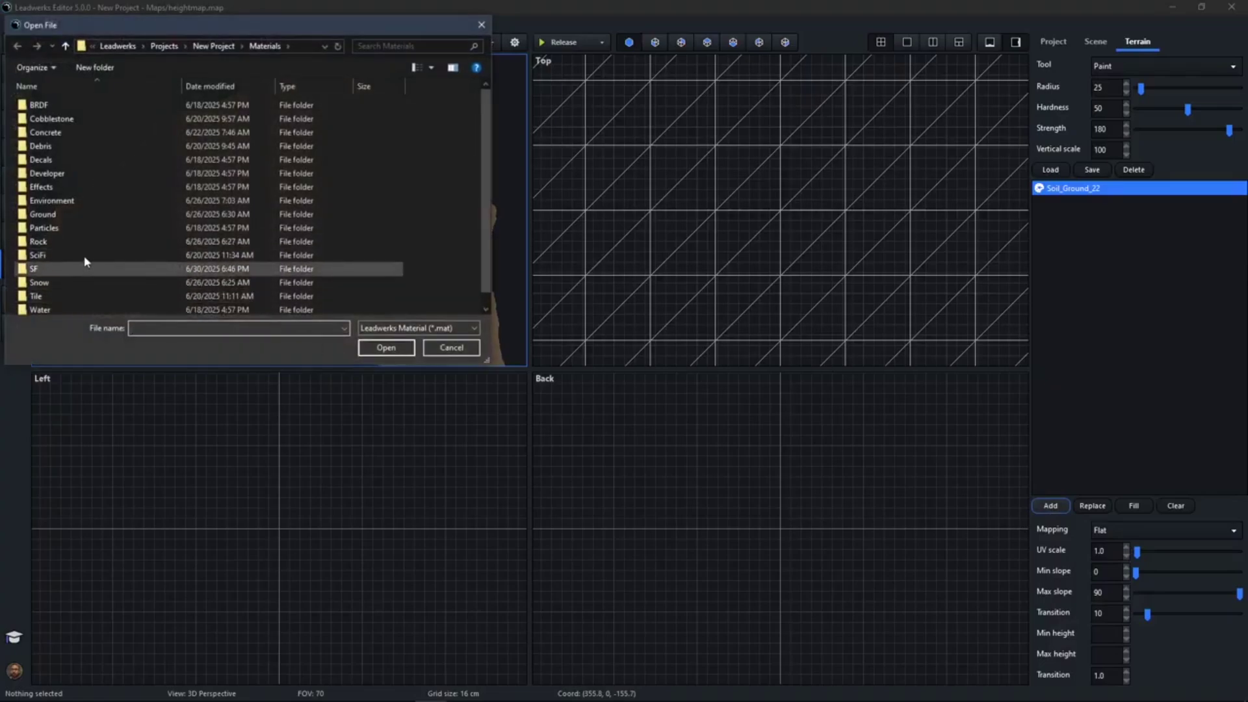
double_click(56, 242)
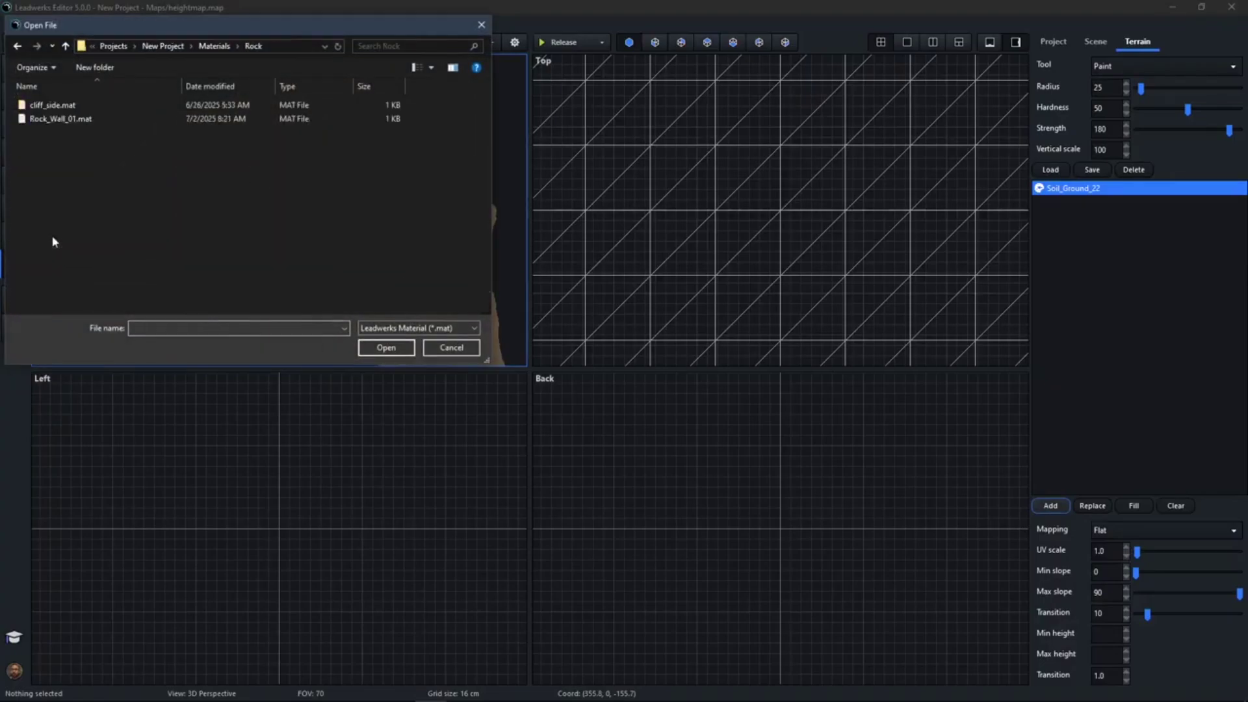
click(53, 120)
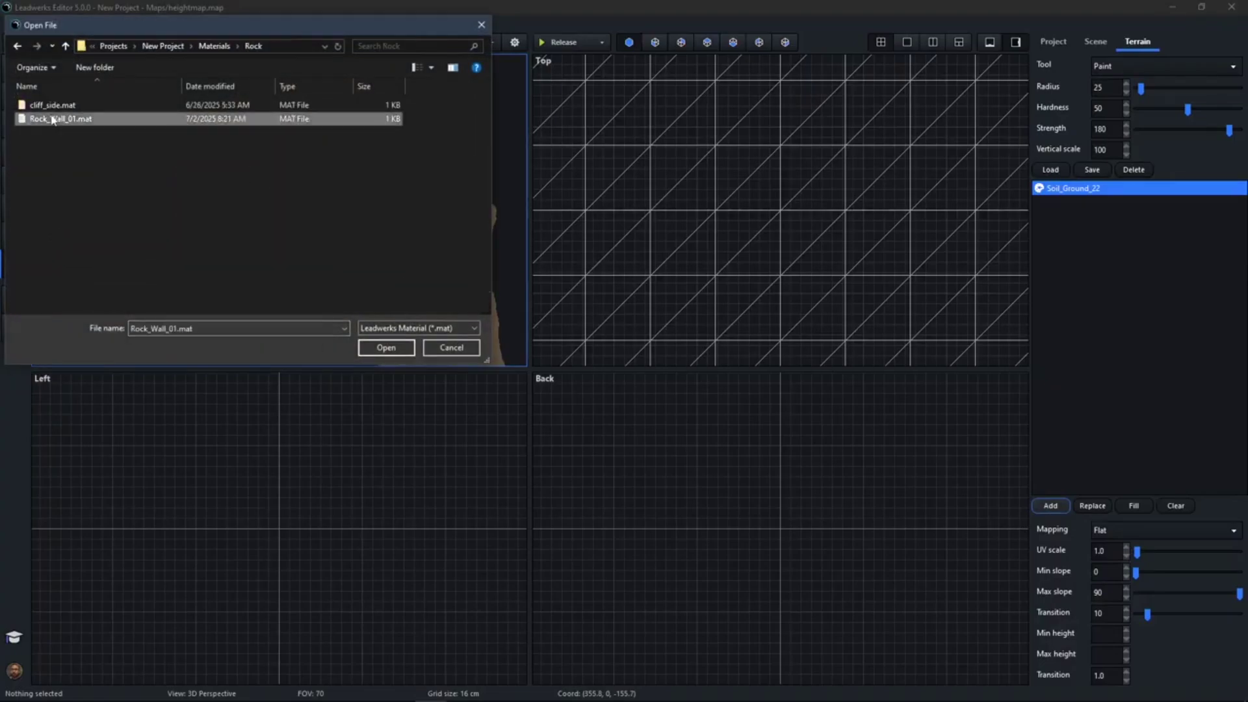
click(386, 348)
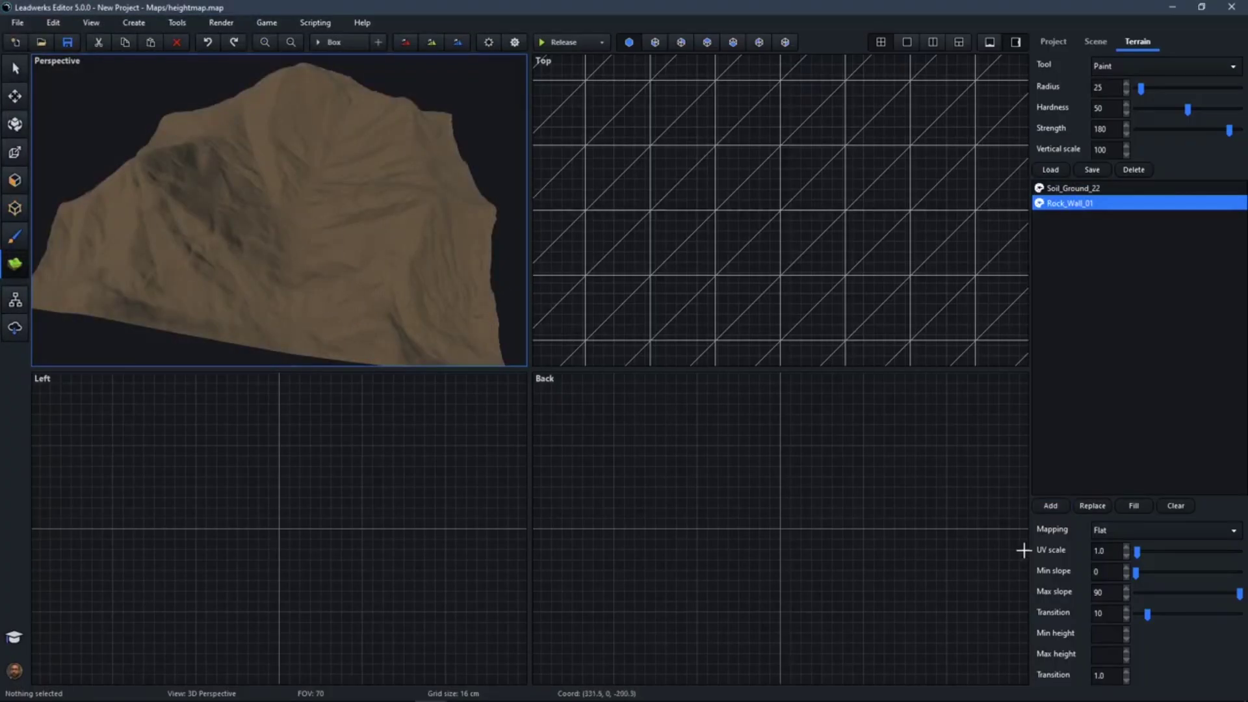
Set the Rock_Wall_01 layer's UV scale to 4 and minimum slope to 45, and fill the terrain with it.
click(1113, 549)
text(4)
key(Return)
click(1105, 572)
key(Return)
click(1135, 507)
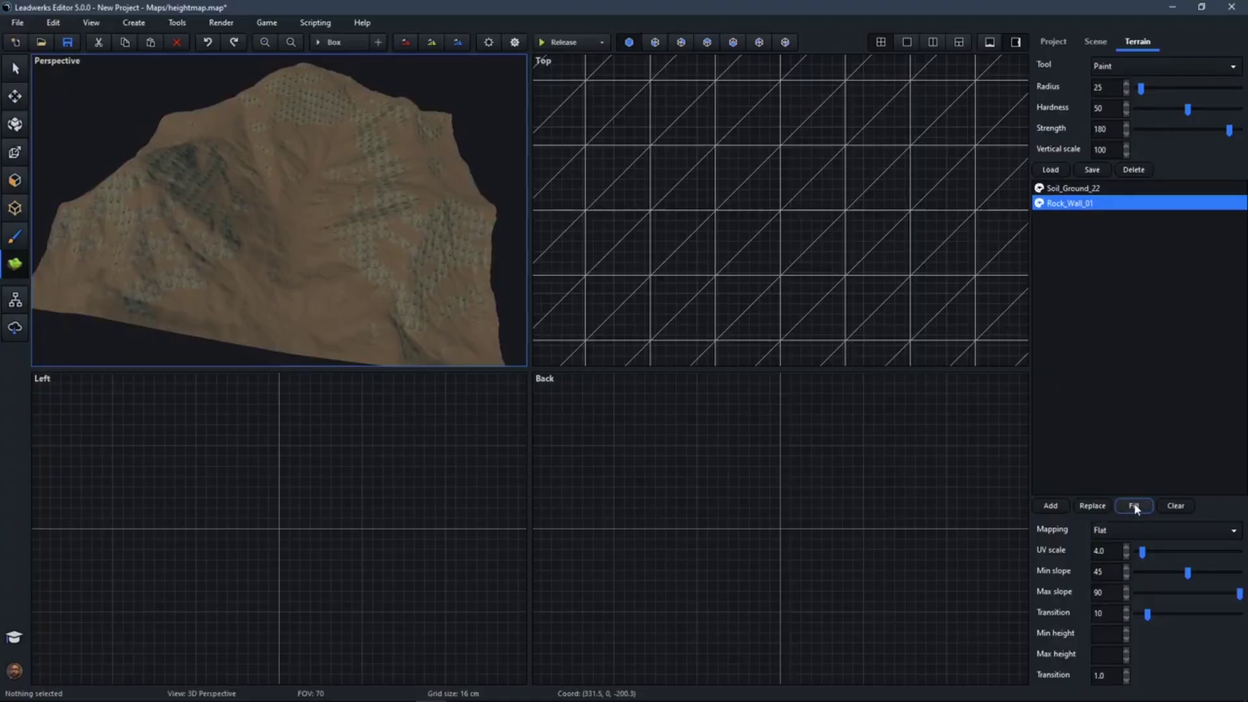
Add sparse_grass.mat from the Ground materials folder as a third terrain layer.
key(w)
mouse_move(318, 280)
right_down()
mouse_move(328, 292)
mouse_move(234, 289)
mouse_move(224, 276)
mouse_move(227, 260)
mouse_move(335, 271)
mouse_move(320, 285)
right_up()
key(w)
key(w)
key(w)
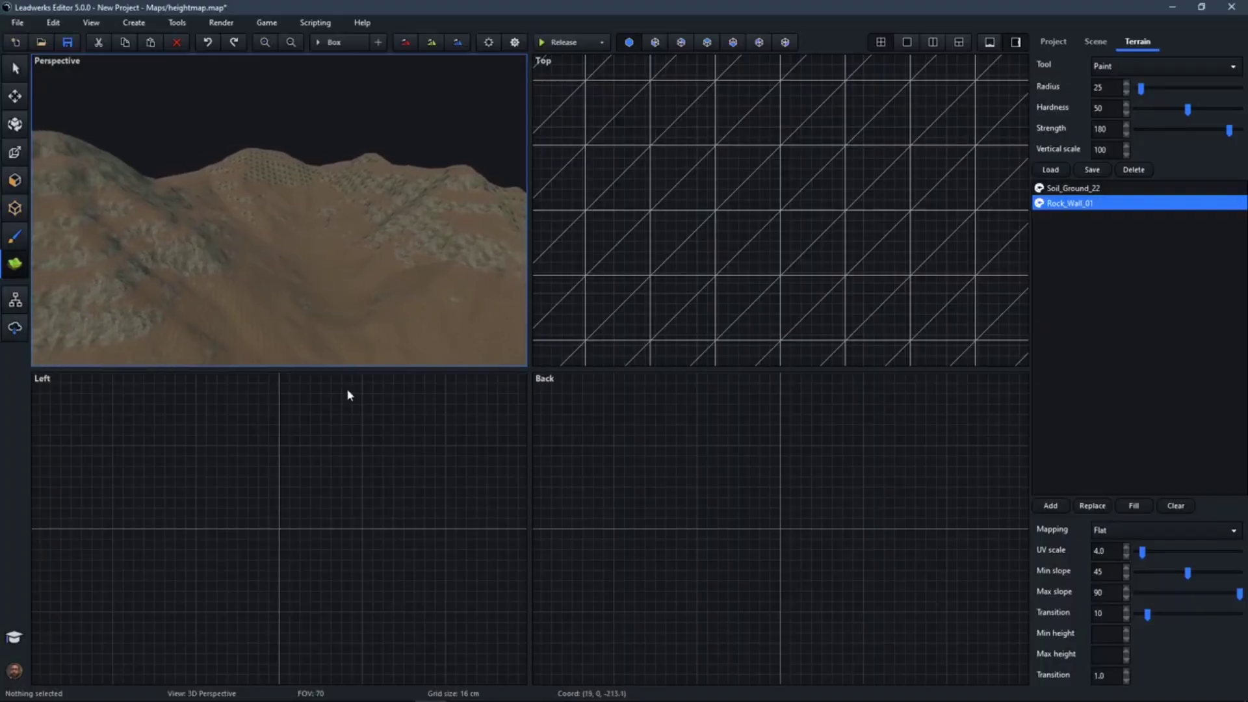
click(1050, 505)
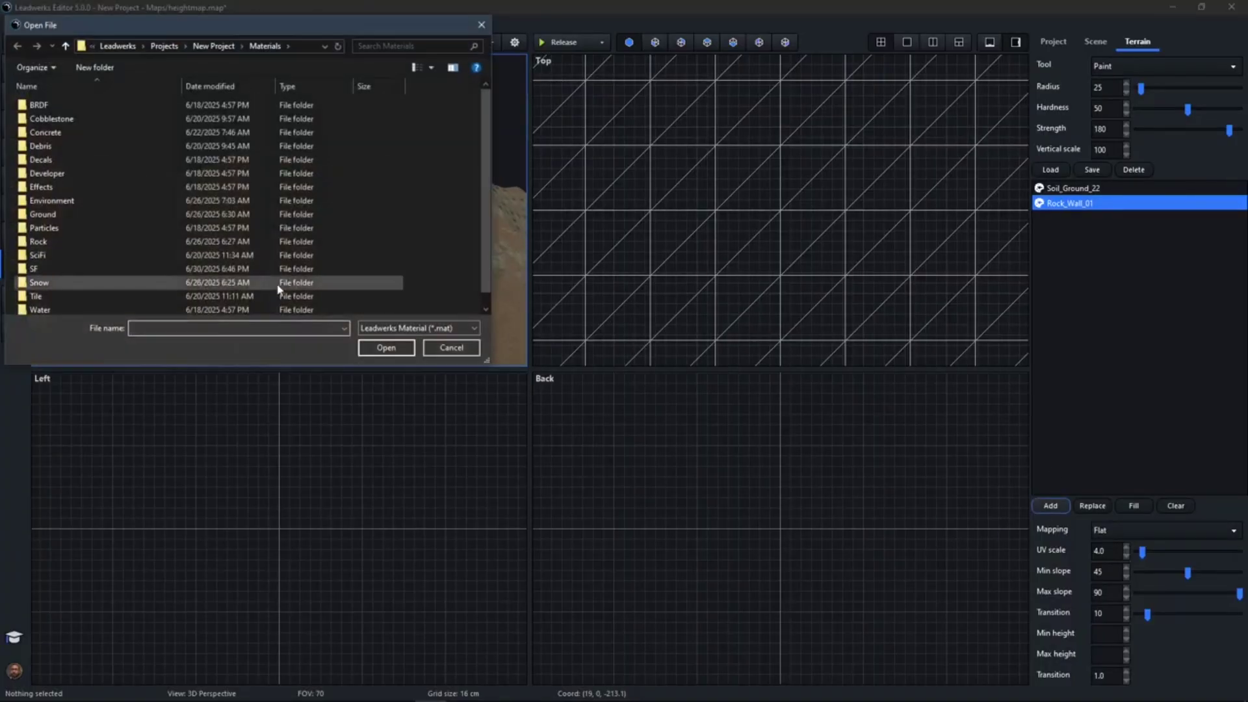
double_click(41, 218)
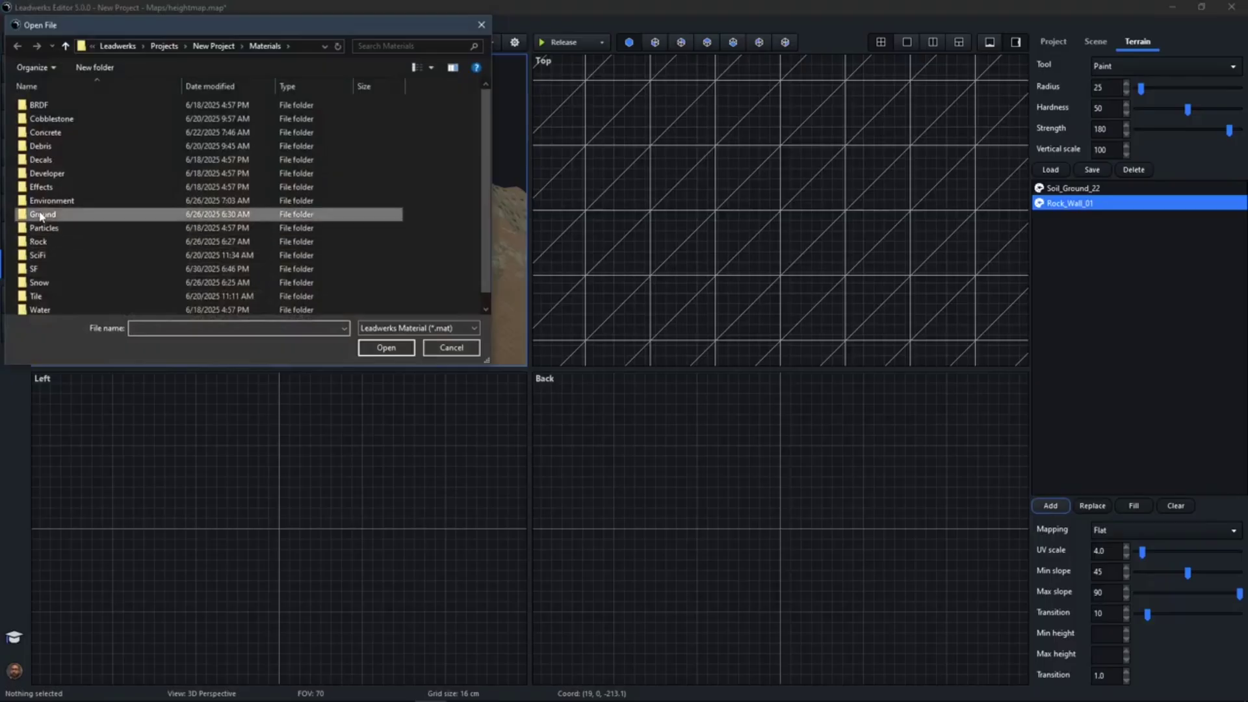
click(284, 135)
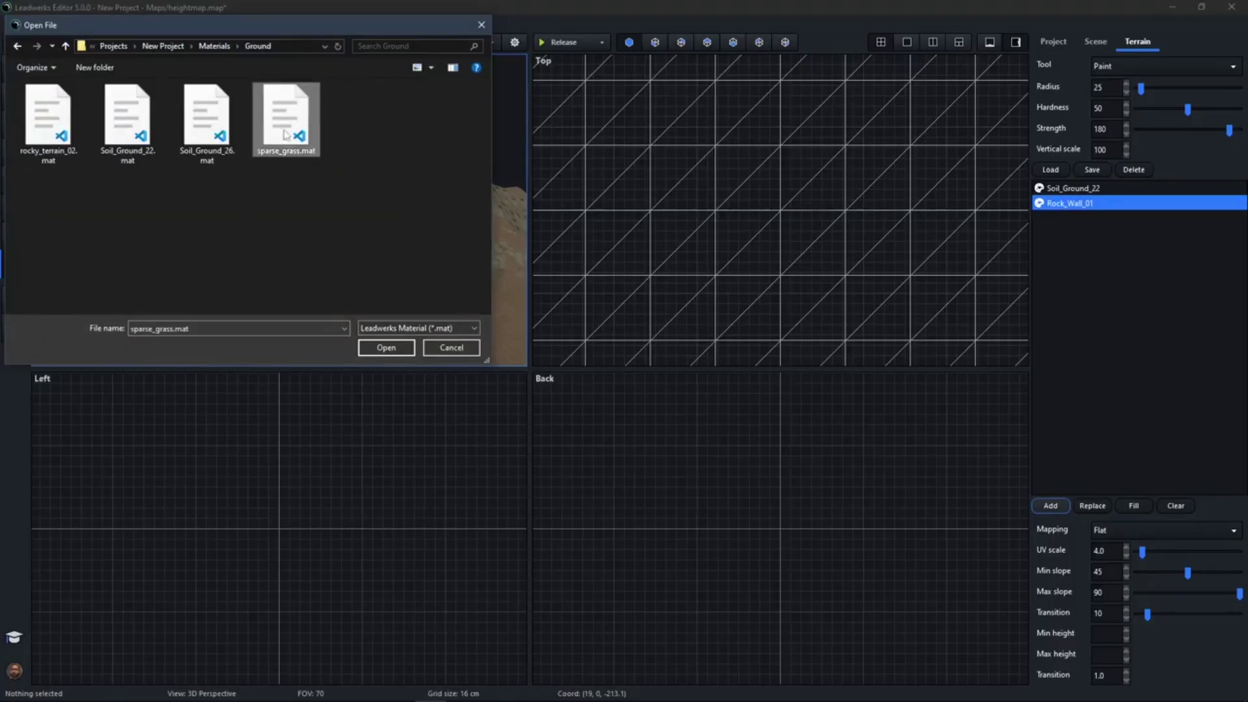
click(385, 348)
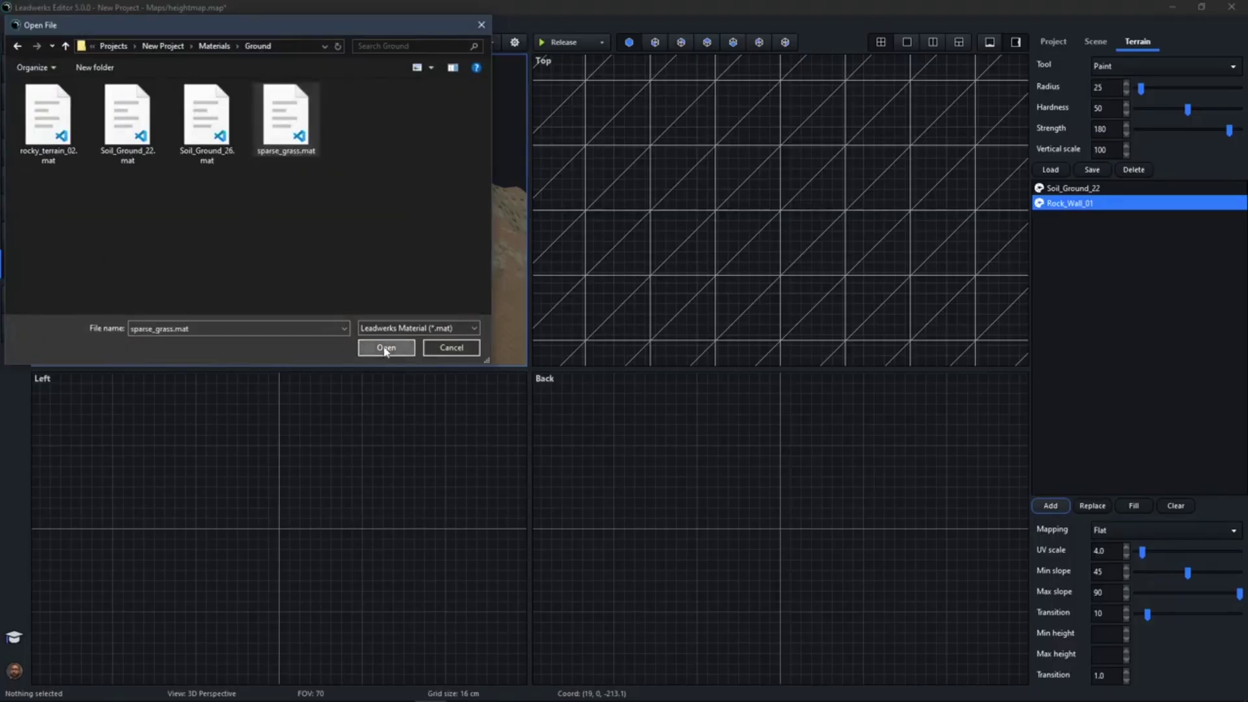
Set the sparse_grass layer's maximum slope to 15 and fill the terrain with it.
double_click(1113, 575)
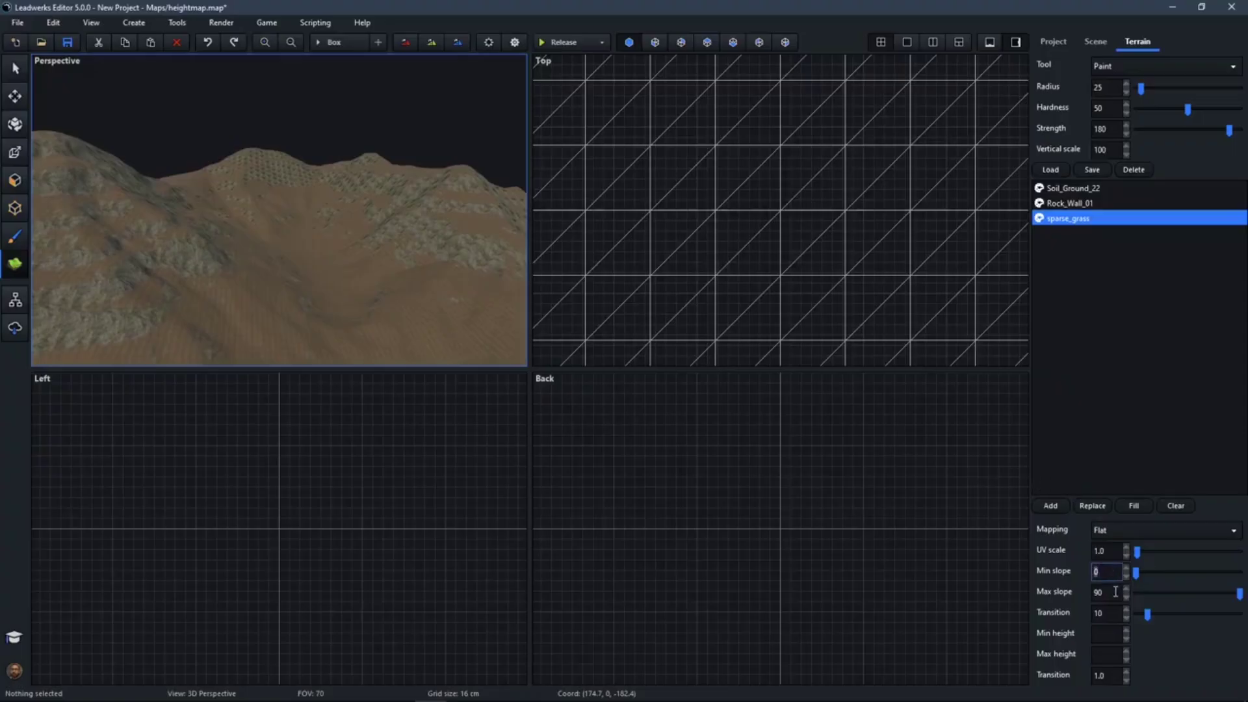
double_click(1110, 594)
key(Return)
right_drag(391, 270, 440, 265)
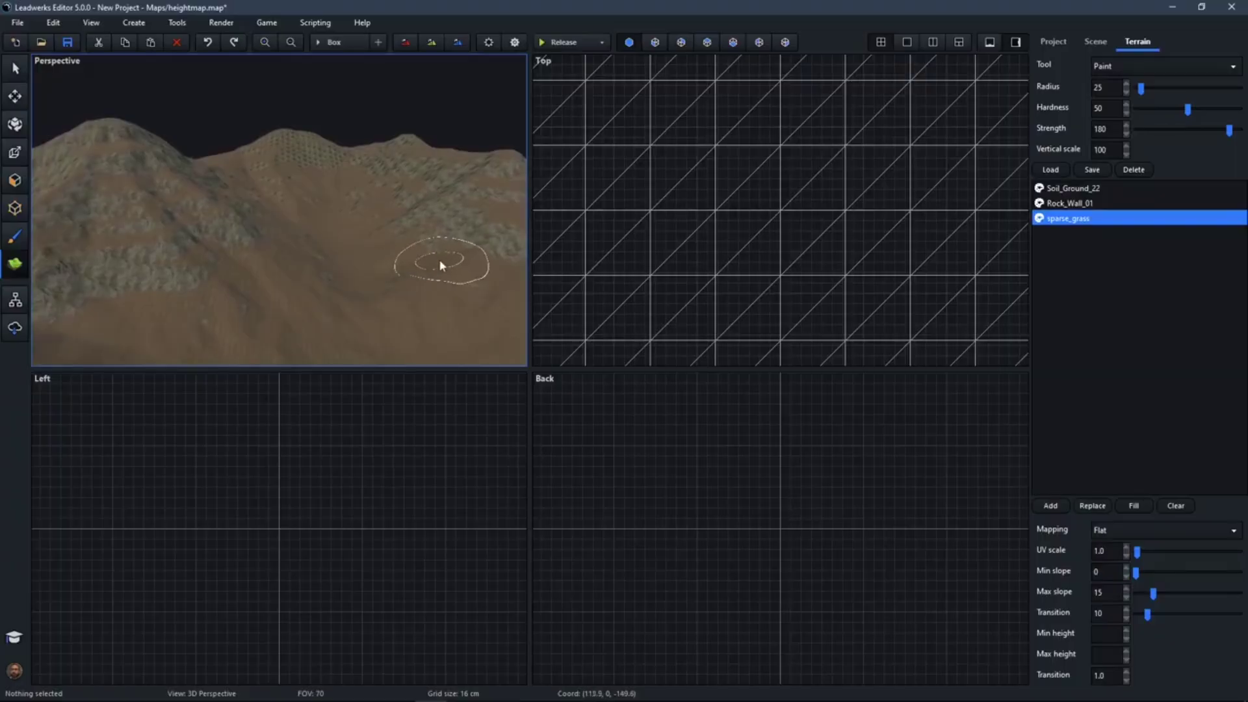
click(1131, 511)
Add Snow008A.mat from the Snow materials folder as a fourth terrain layer.
mouse_move(417, 260)
right_down()
mouse_move(443, 306)
mouse_move(414, 262)
right_up()
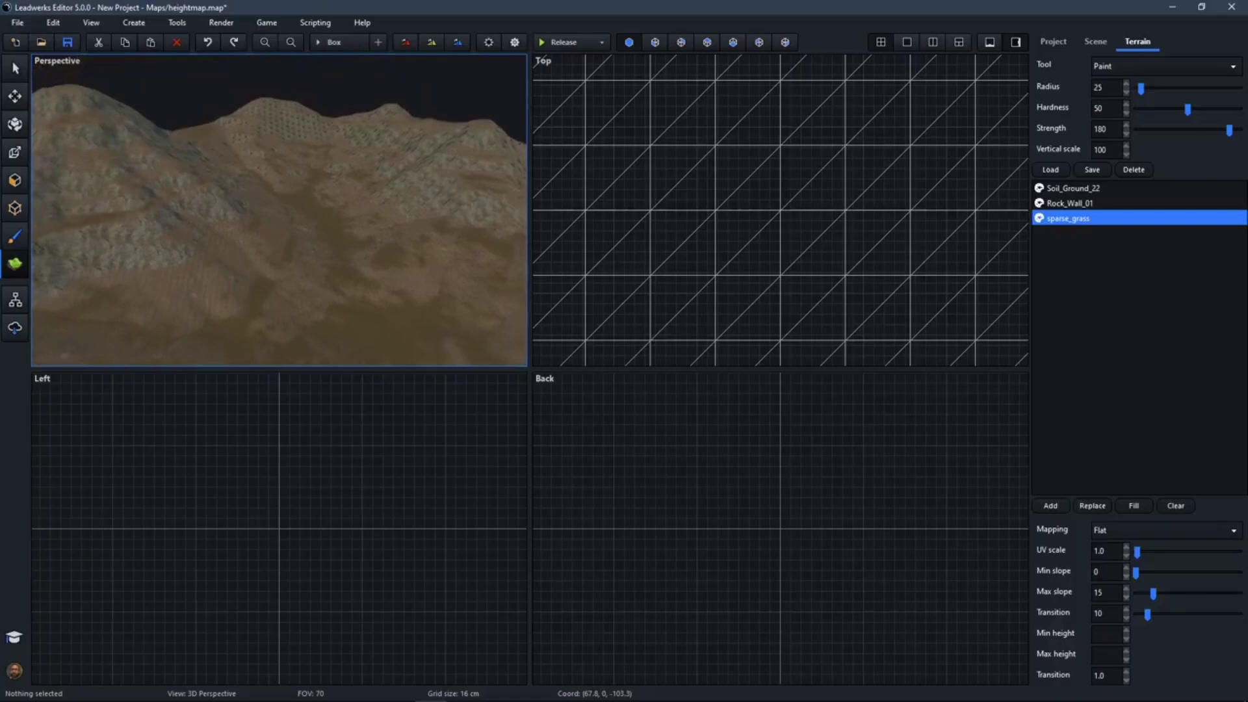
click(1051, 506)
scroll(39, 195, down, 1)
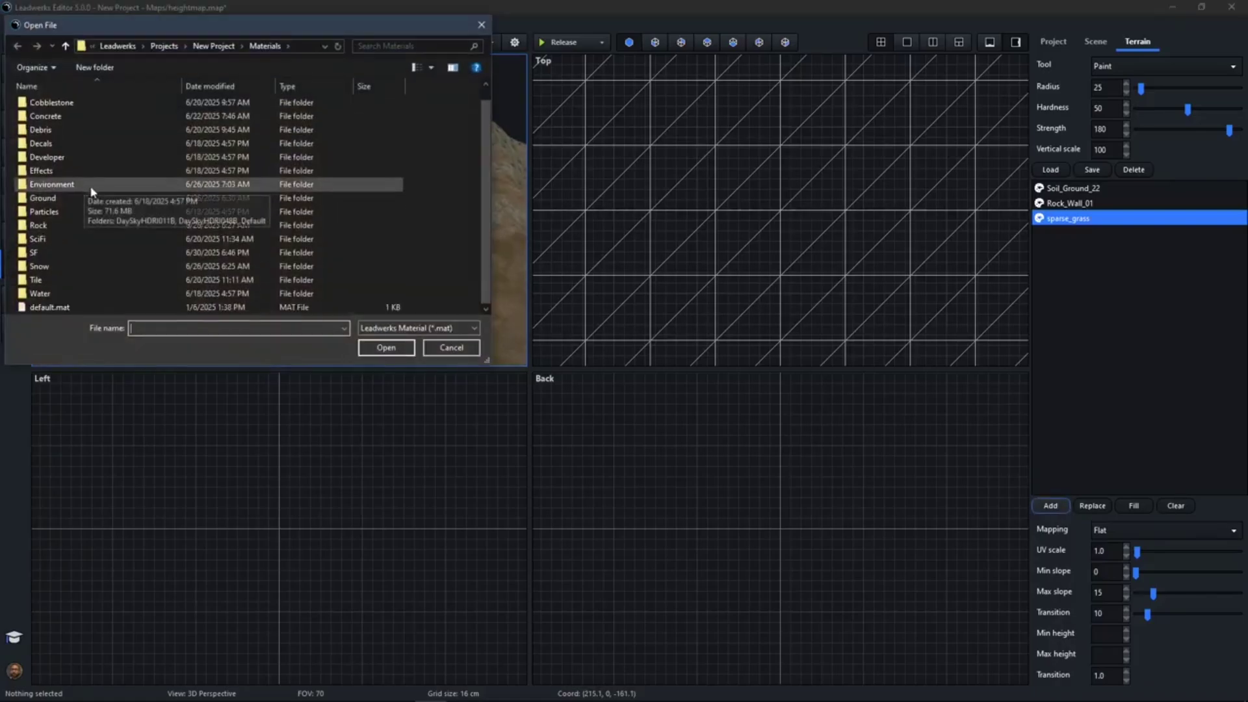
double_click(49, 268)
click(47, 109)
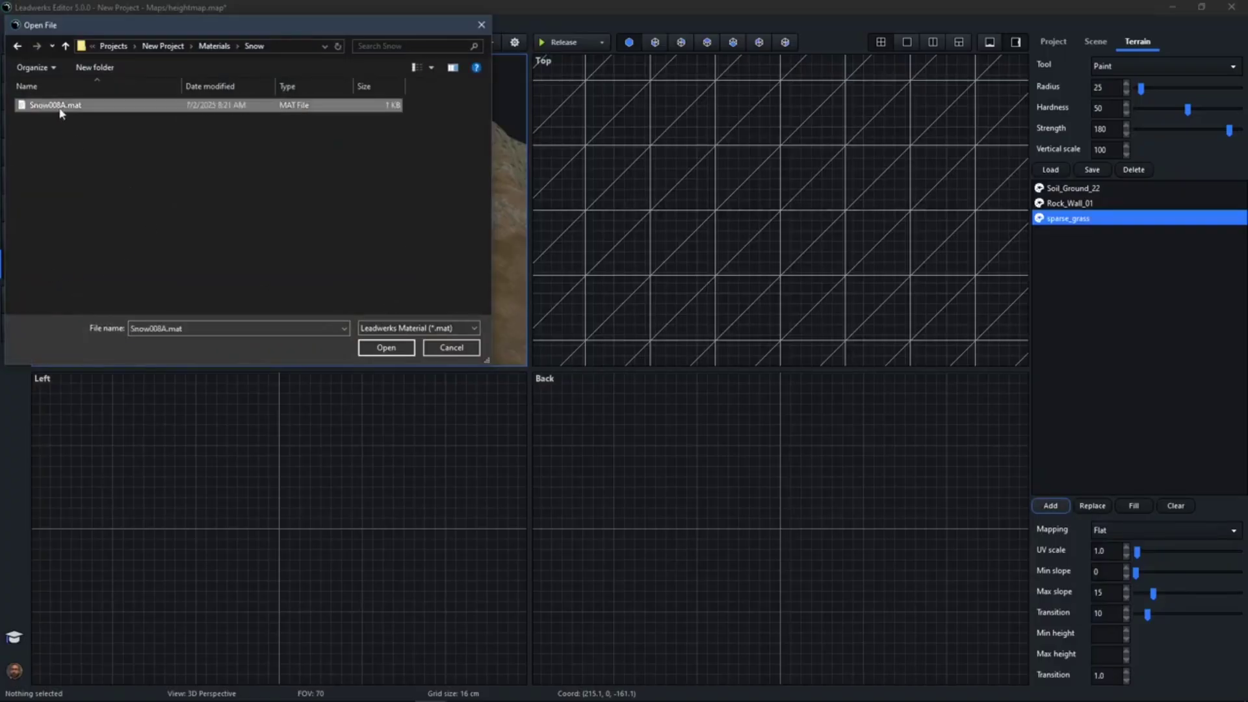
click(382, 354)
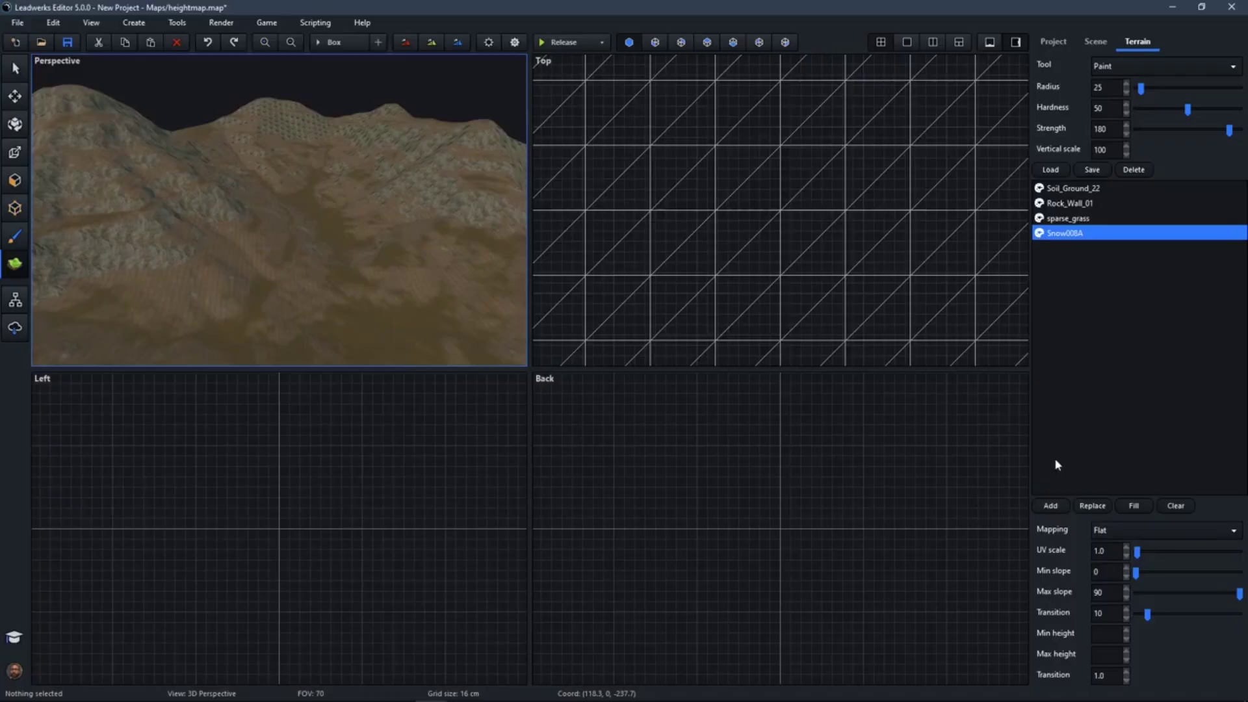
Limit the Snow008A layer to a maximum slope of 10 and a minimum height of 75, and fill the terrain with it.
double_click(1114, 595)
key(Return)
click(1105, 637)
text(75)
key(Return)
click(1139, 505)
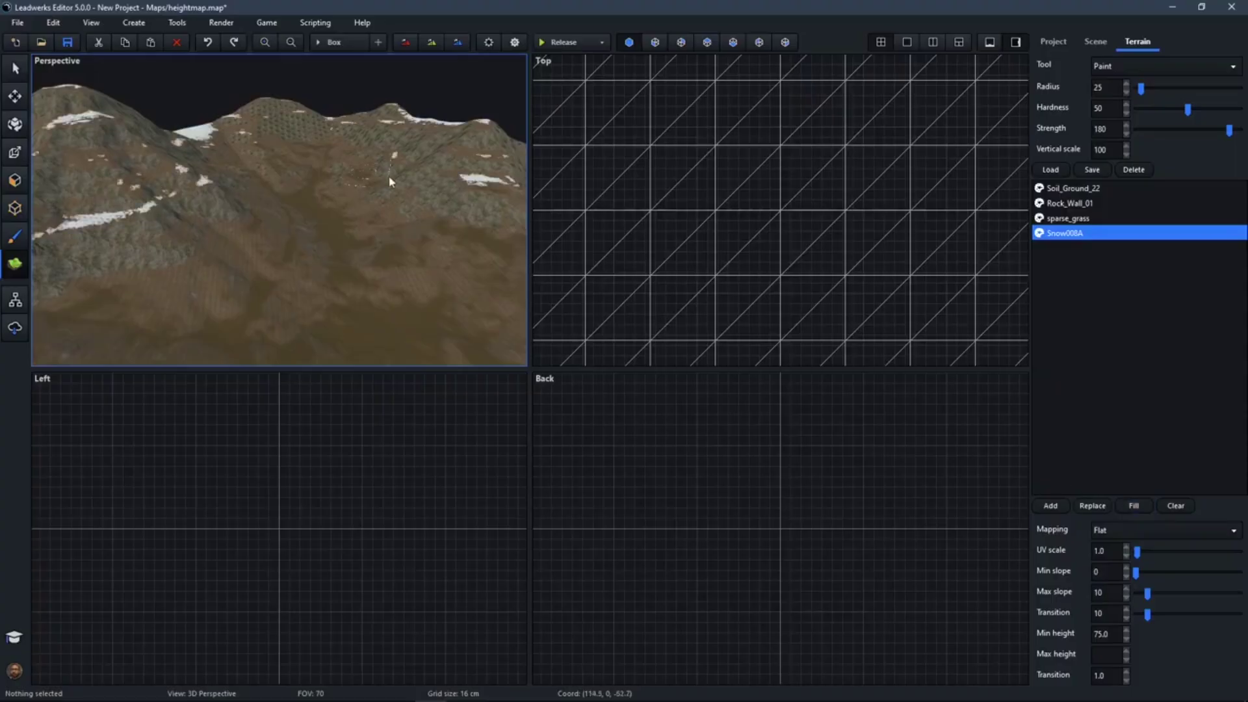
Leave terrain editing and set the world's skybox to skybox.dds from the DaySkyHDRI011B environment folder.
click(21, 67)
right_drag(280, 211, 352, 237)
key(w)
right_drag(279, 210, 367, 235)
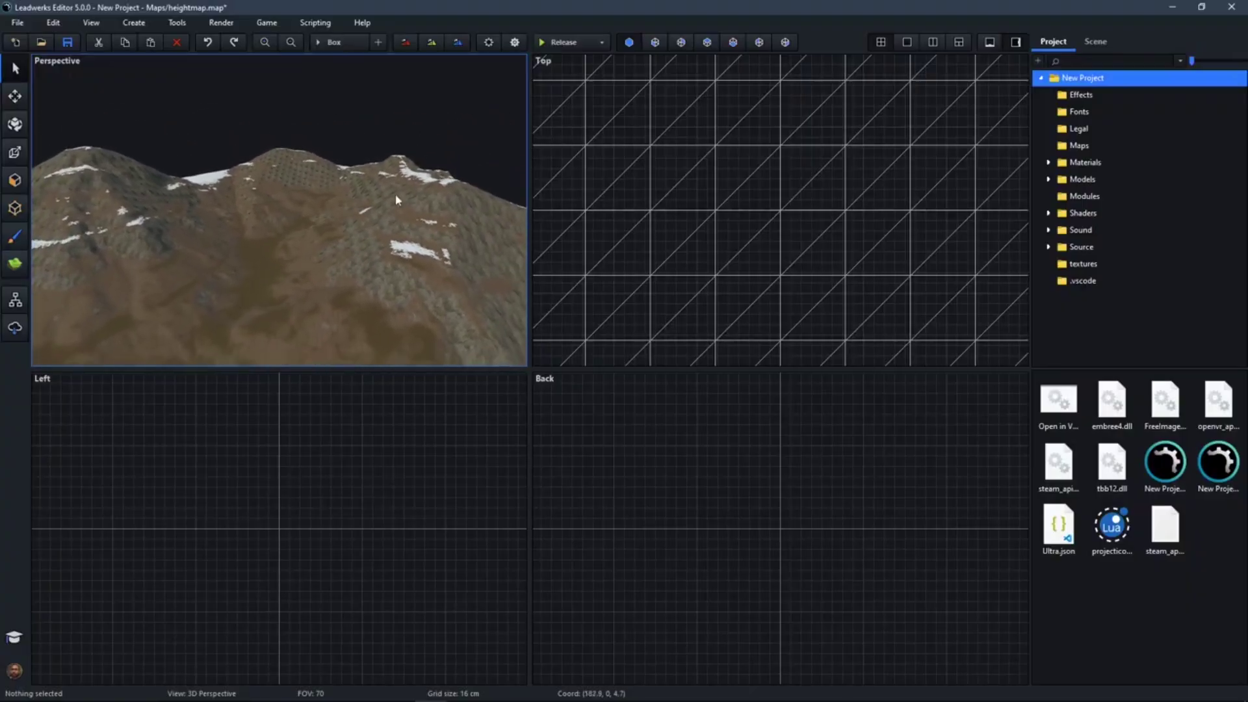
click(490, 43)
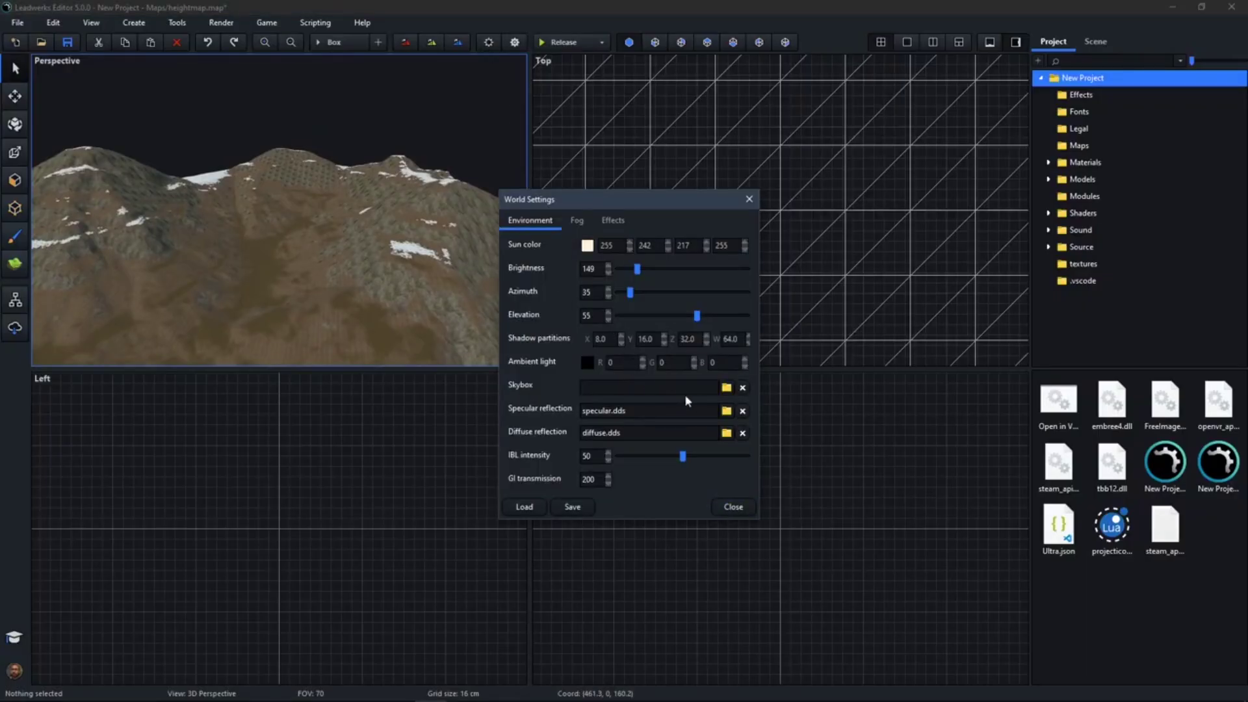
click(727, 389)
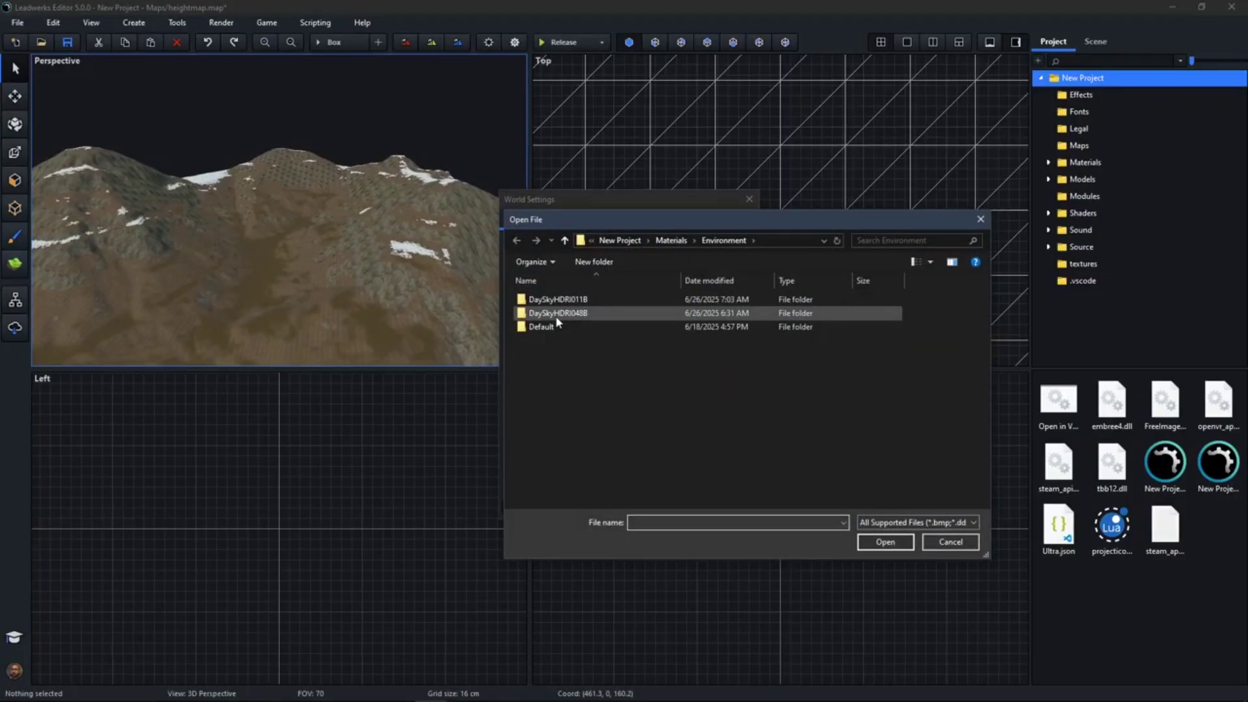
double_click(548, 299)
double_click(628, 312)
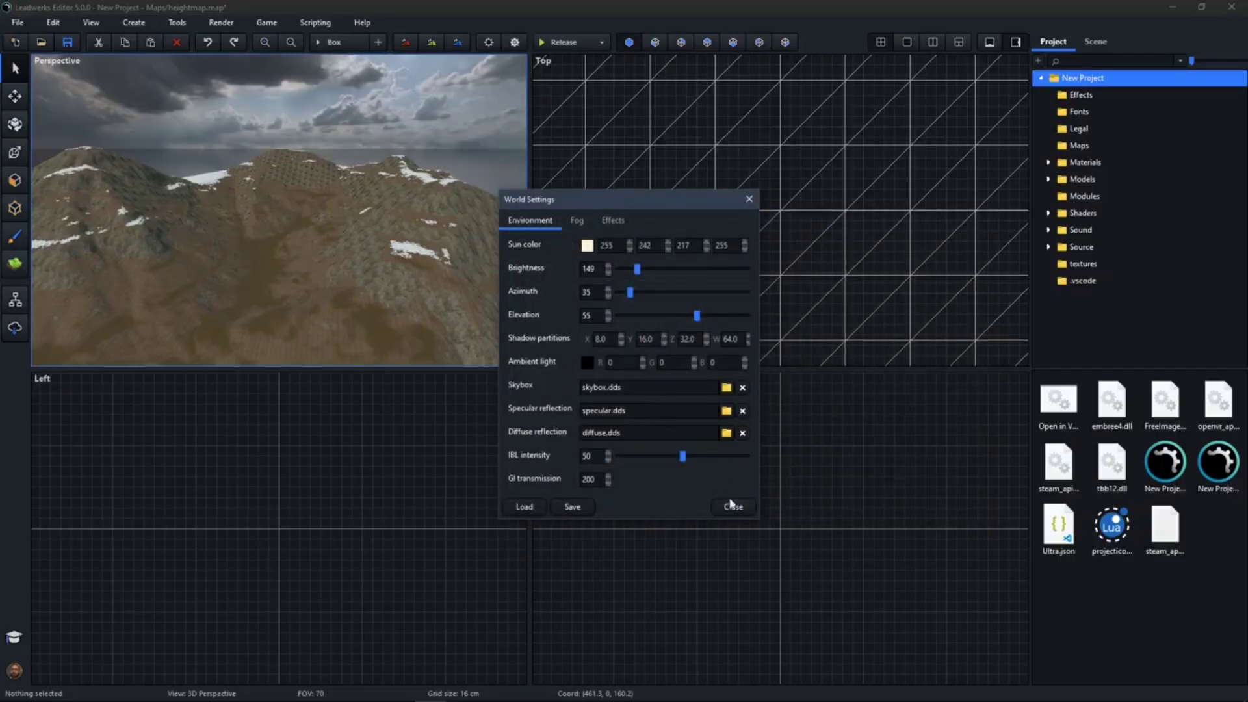
click(733, 506)
right_drag(280, 210, 358, 270)
key(w)
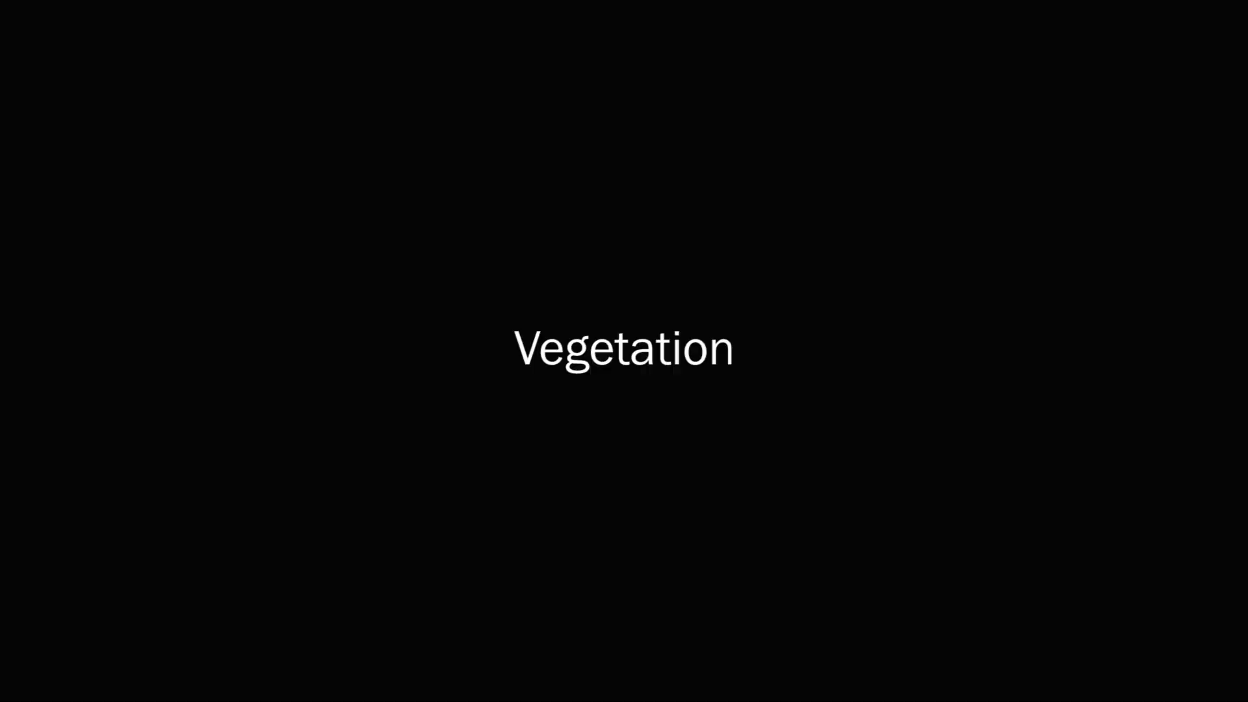
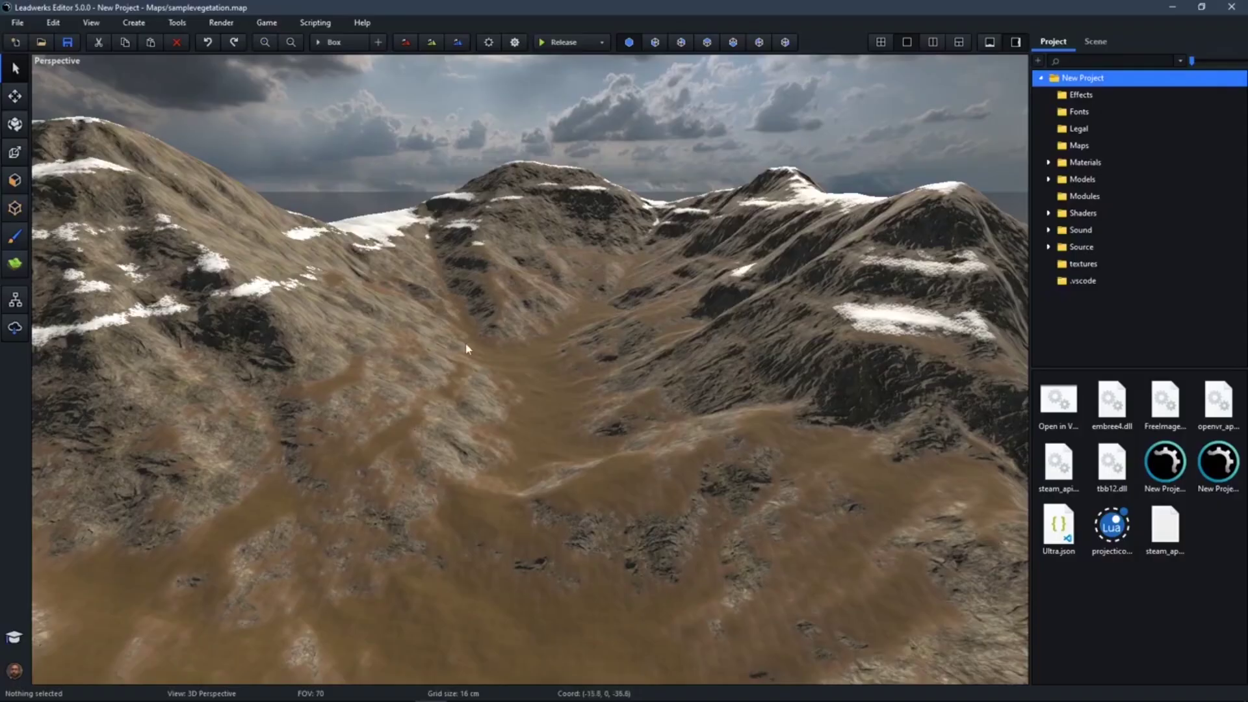
Browse the downloadable Environments category and view the details of the Sample Terrain.
click(13, 331)
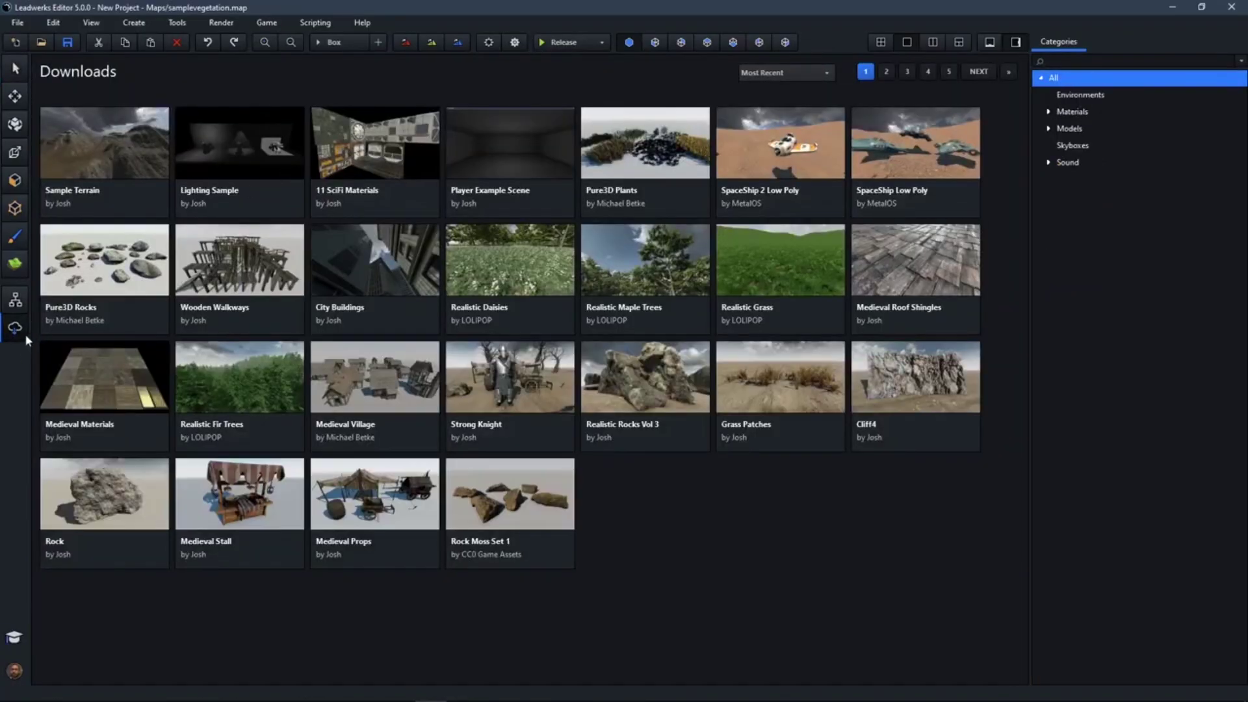
click(1073, 97)
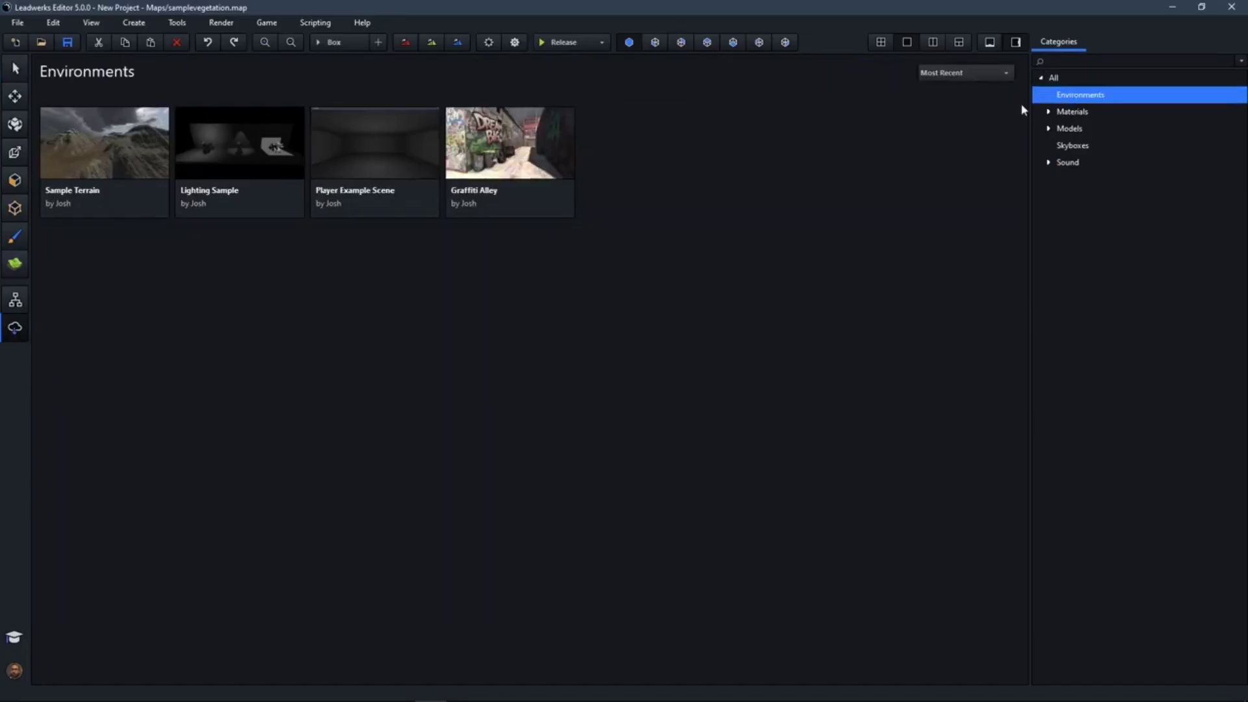
click(104, 139)
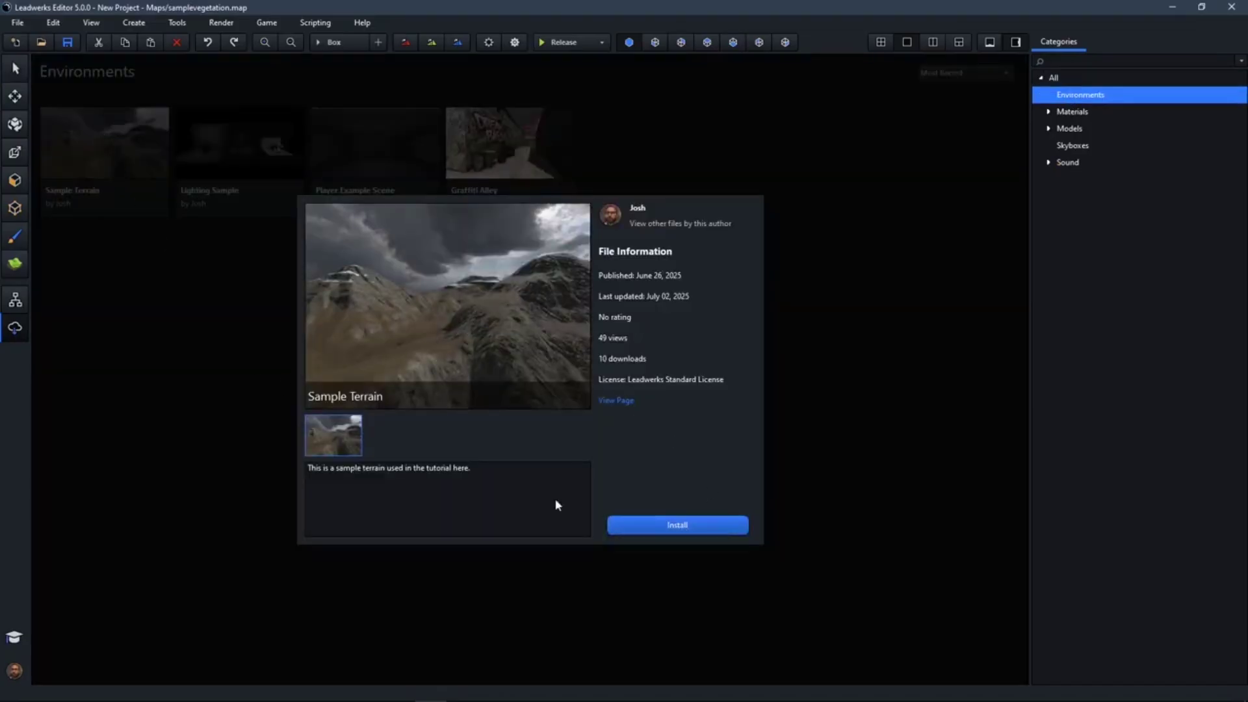
click(224, 336)
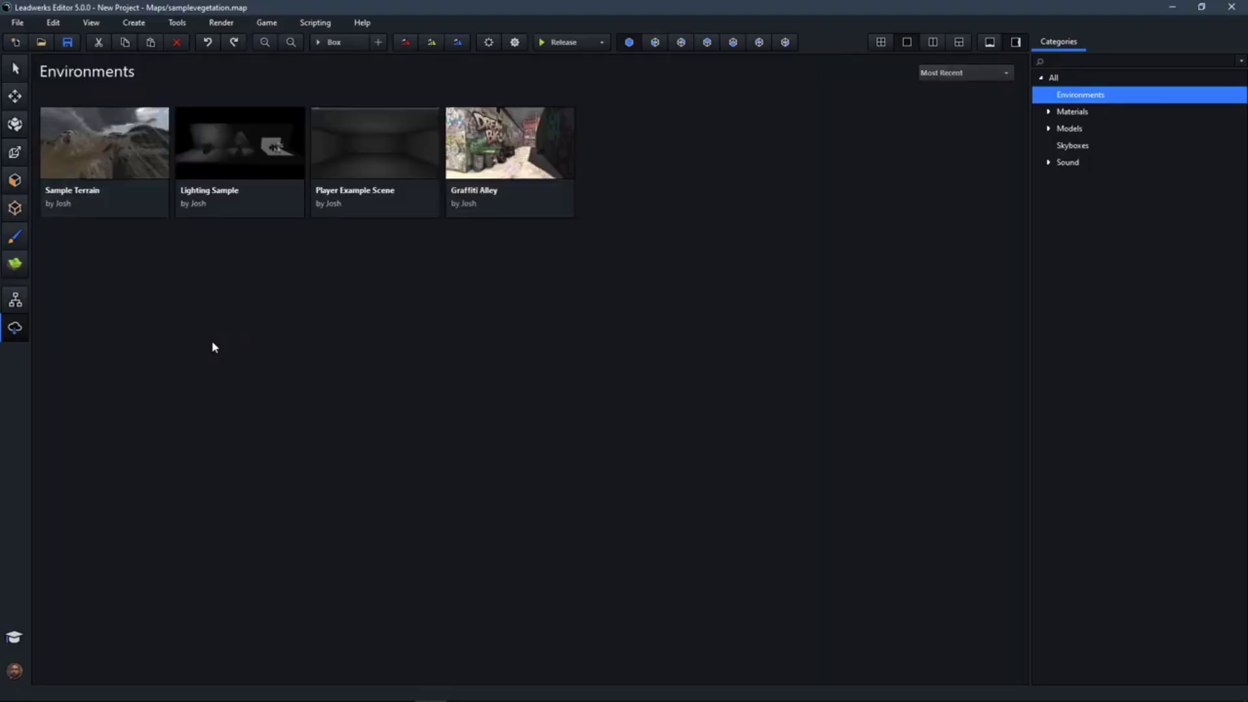
Check the signed-in account window, close it and return to the 3D scene view.
click(14, 671)
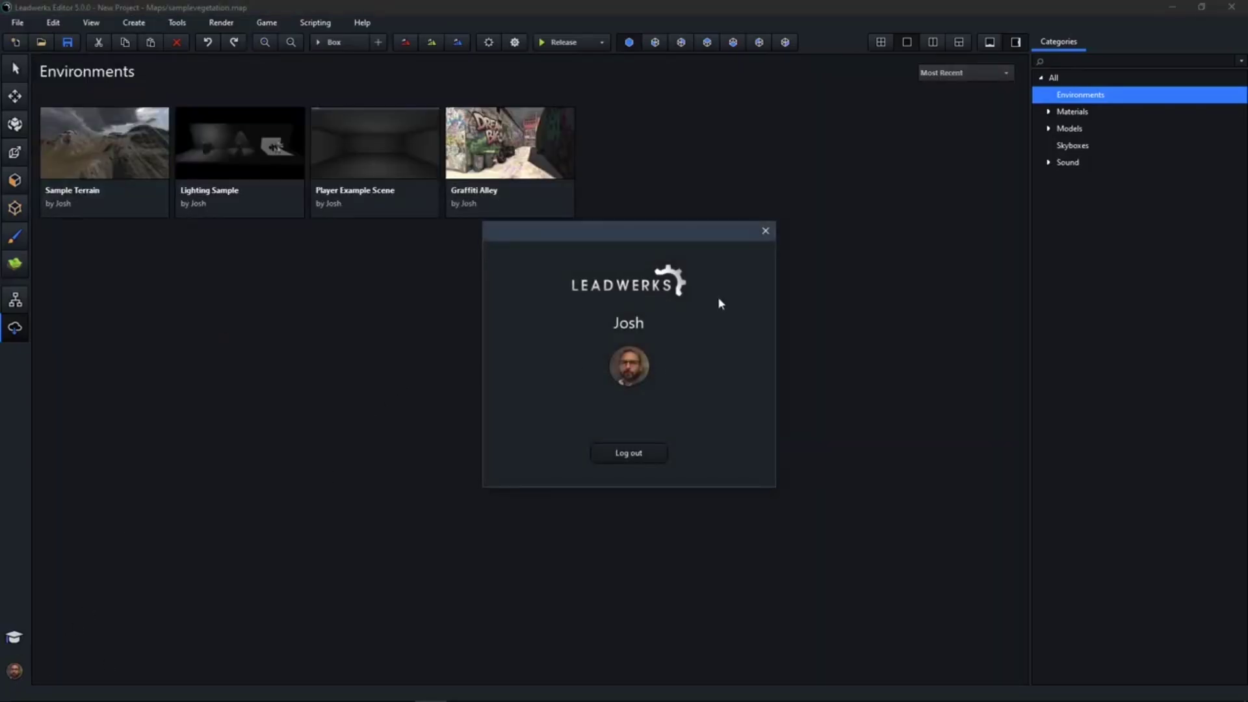
click(766, 233)
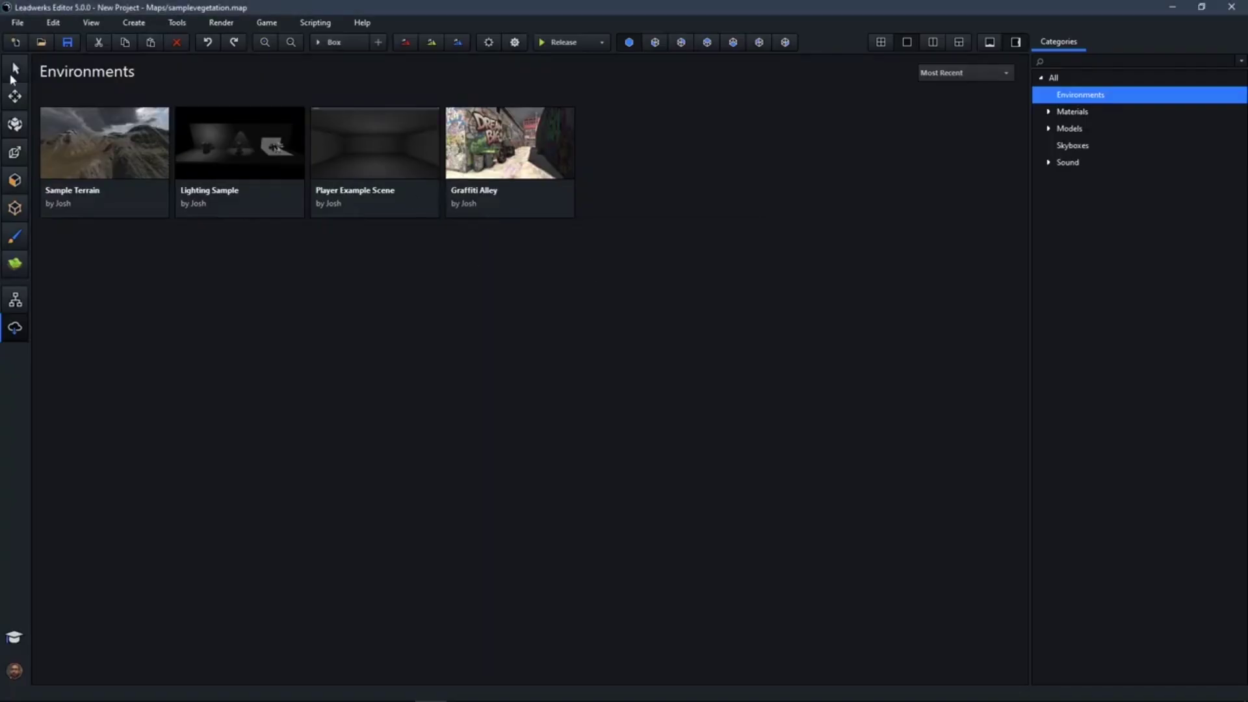
click(6, 73)
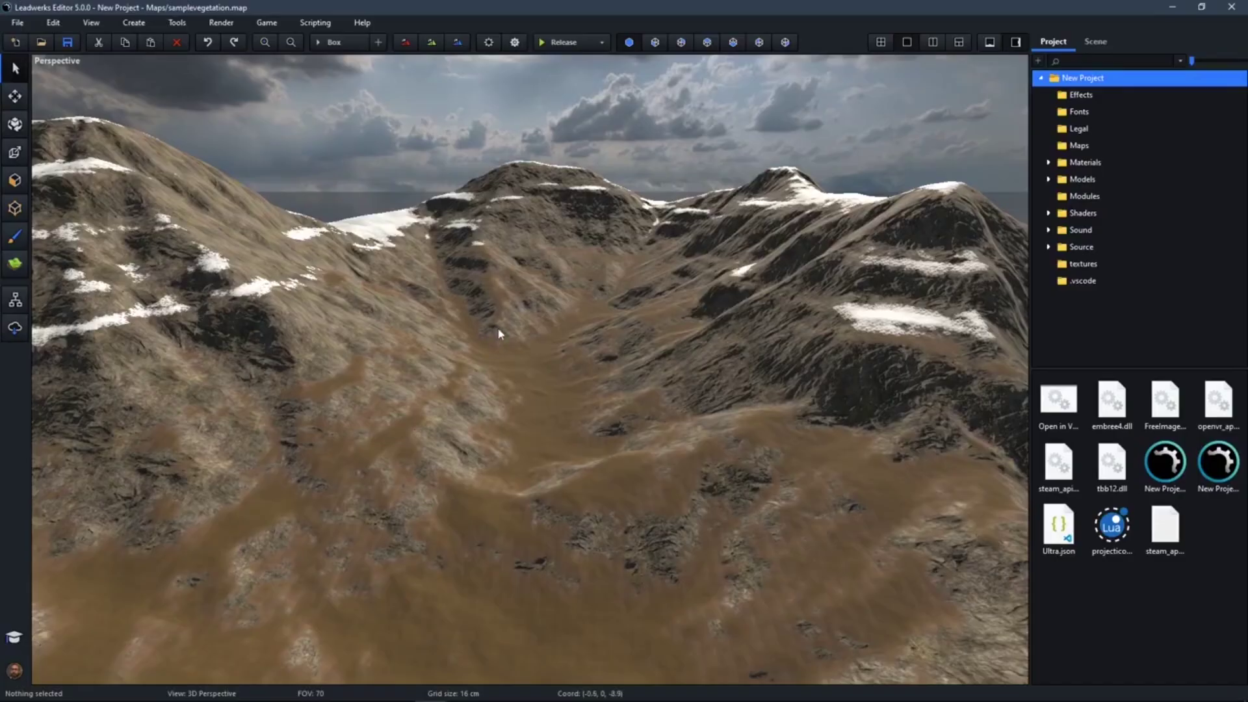
Activate terrain editing and select the Vegetation tool.
right_drag(501, 280, 438, 285)
key(s)
key(w)
key(s)
key(w)
right_drag(231, 260, 253, 284)
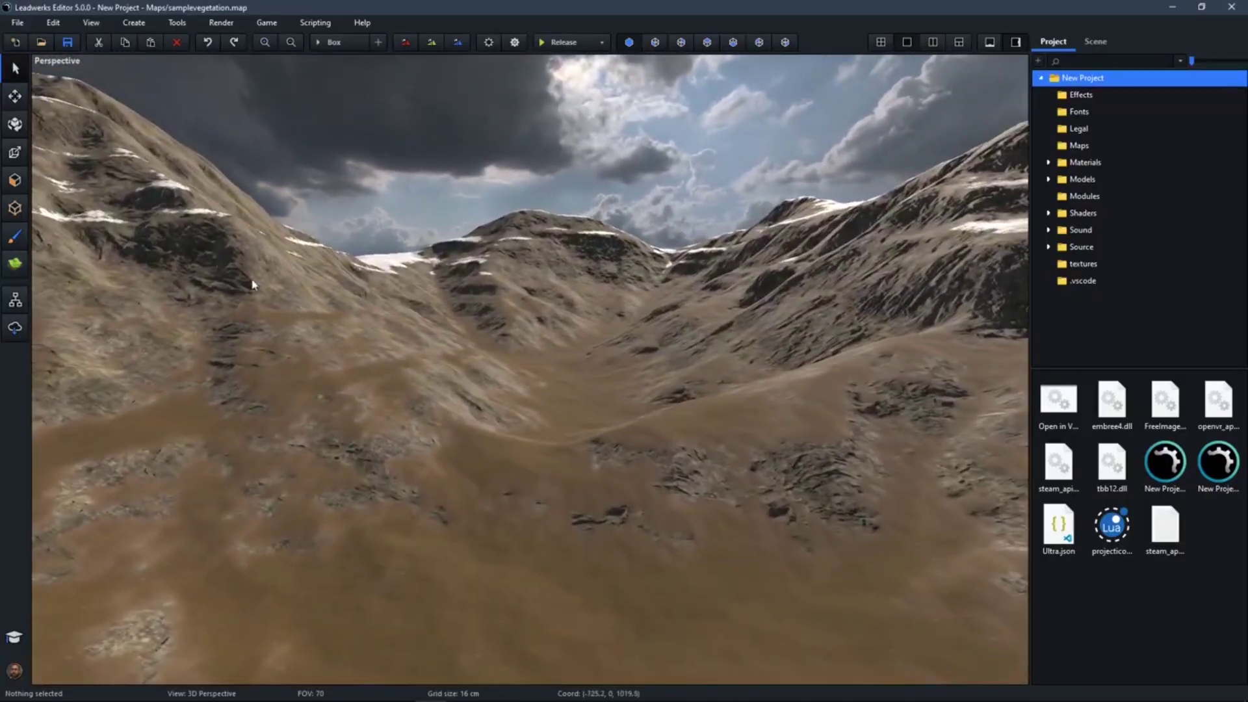
click(15, 264)
click(1139, 67)
click(1142, 140)
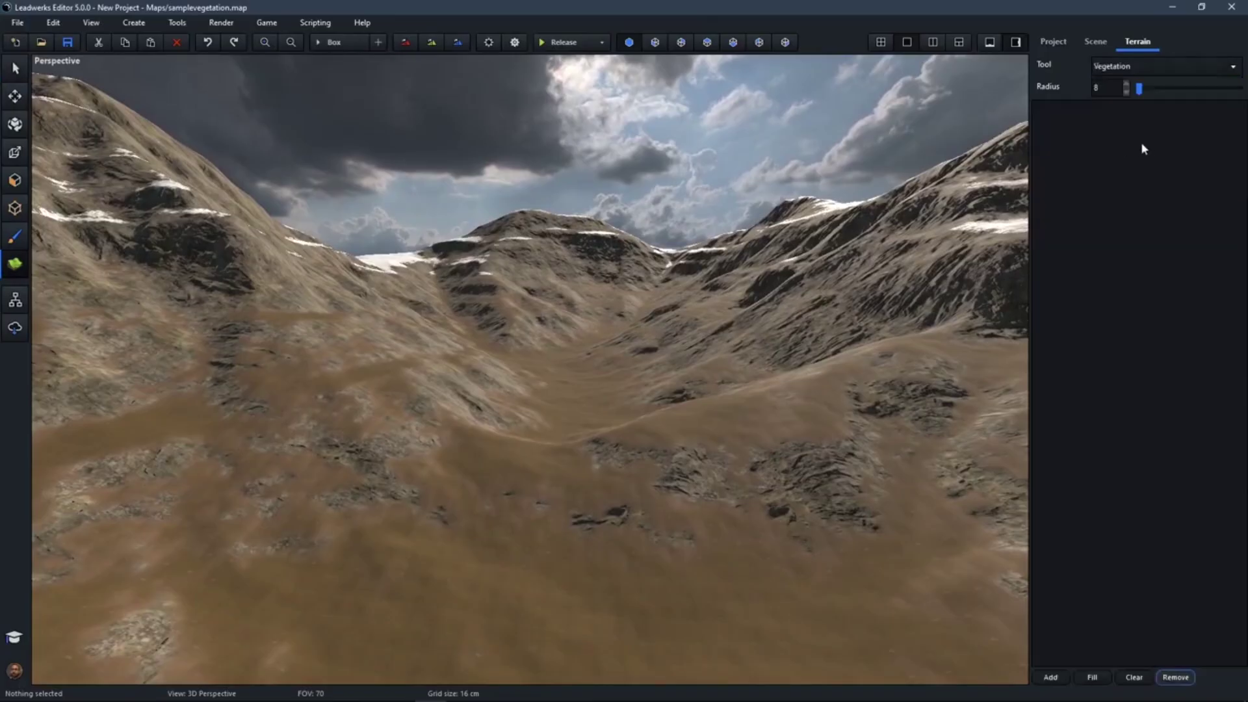
Add a vegetation layer with the fir1.mdl and fir2.mdl models from the Realistic Fir Trees folder.
click(1051, 678)
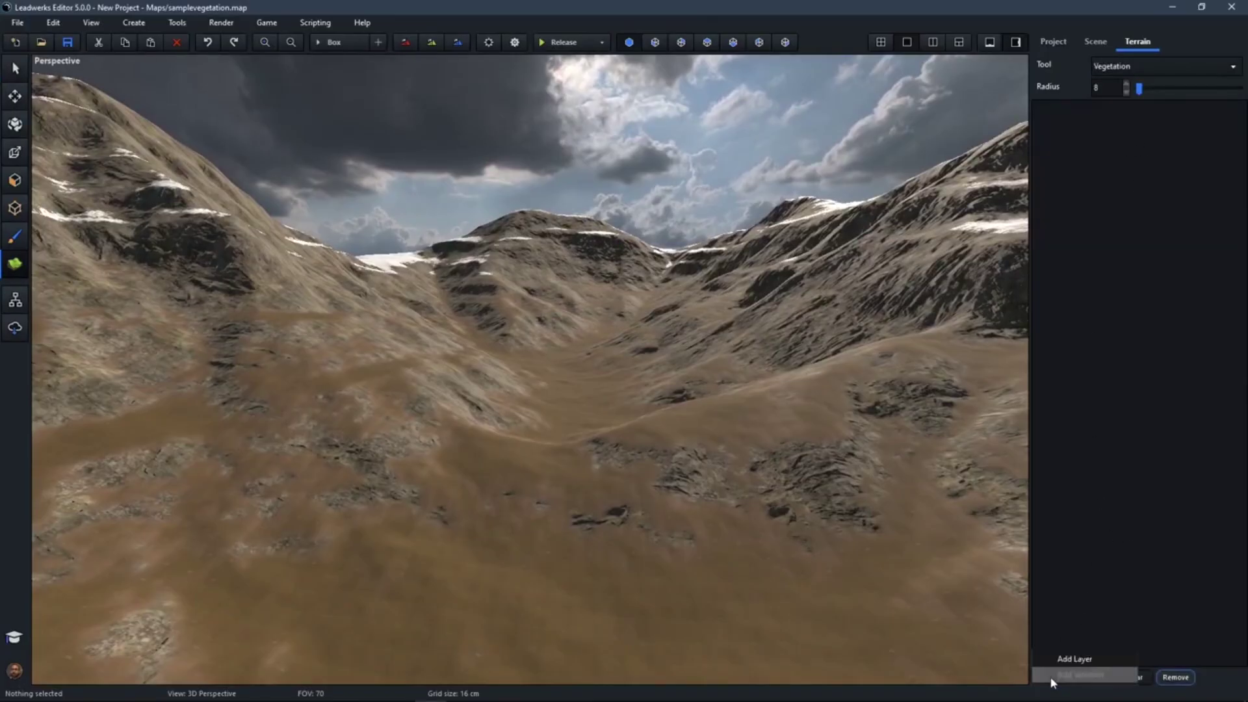
click(1072, 661)
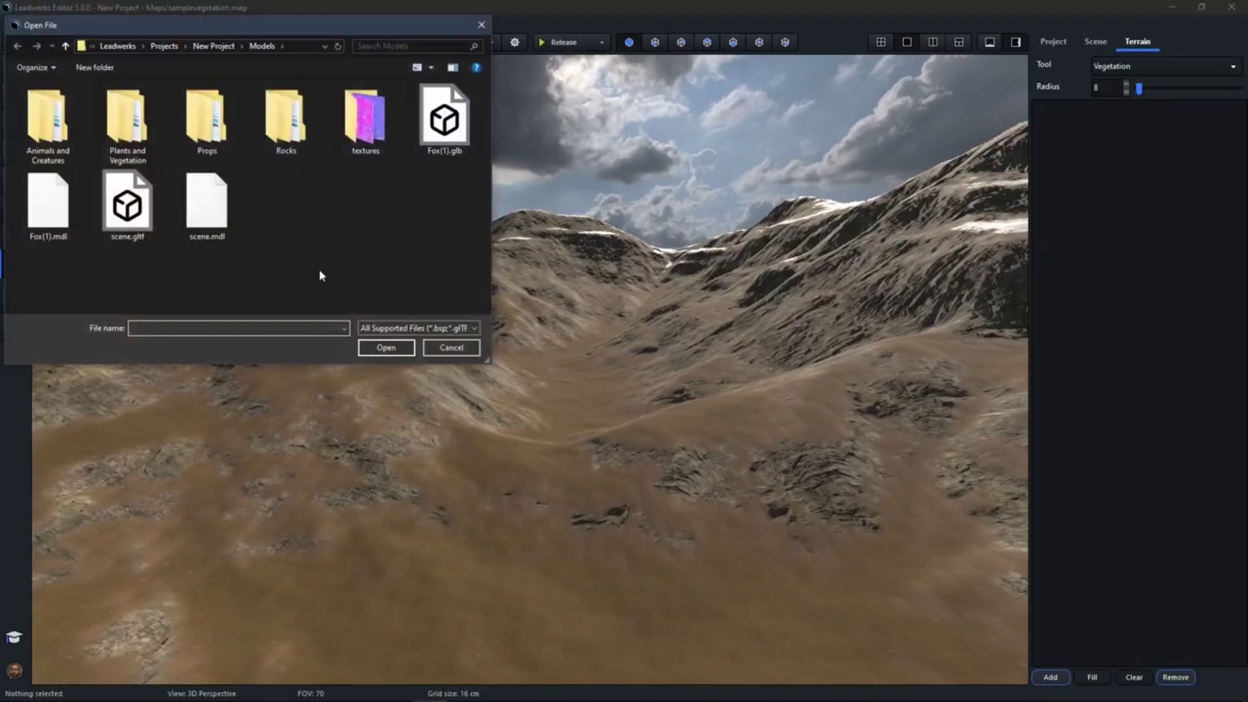
double_click(128, 123)
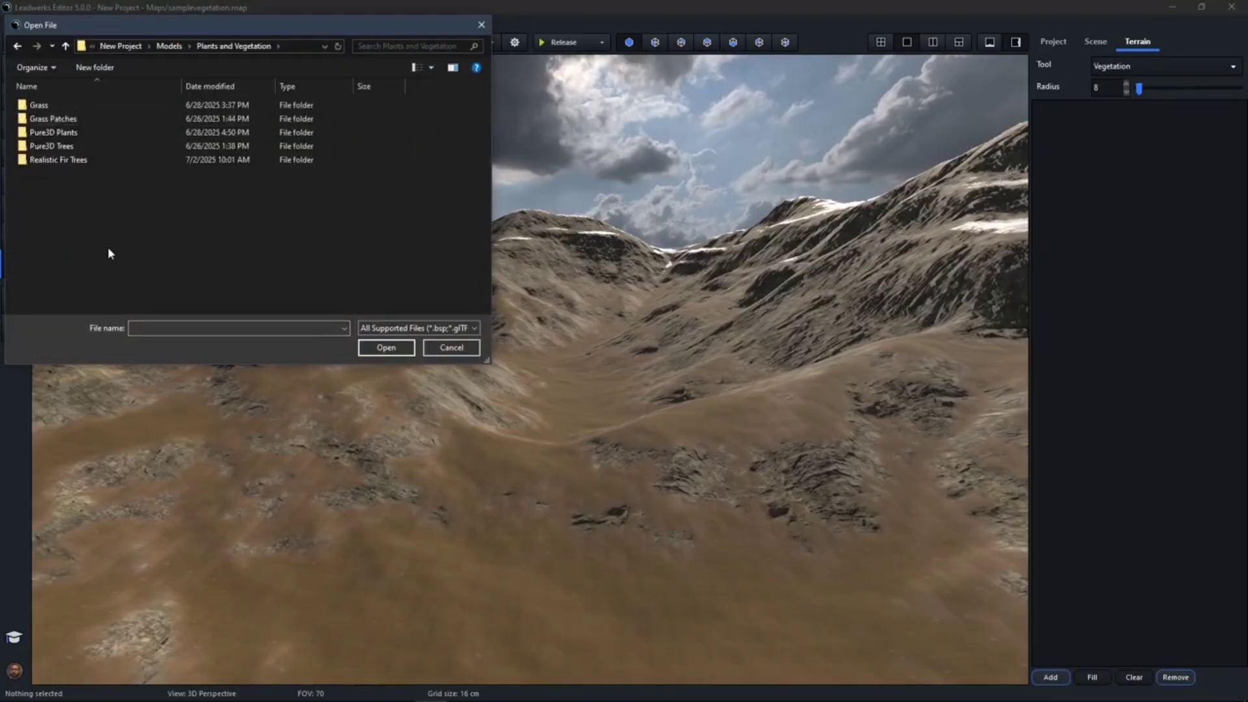
double_click(52, 160)
click(39, 123)
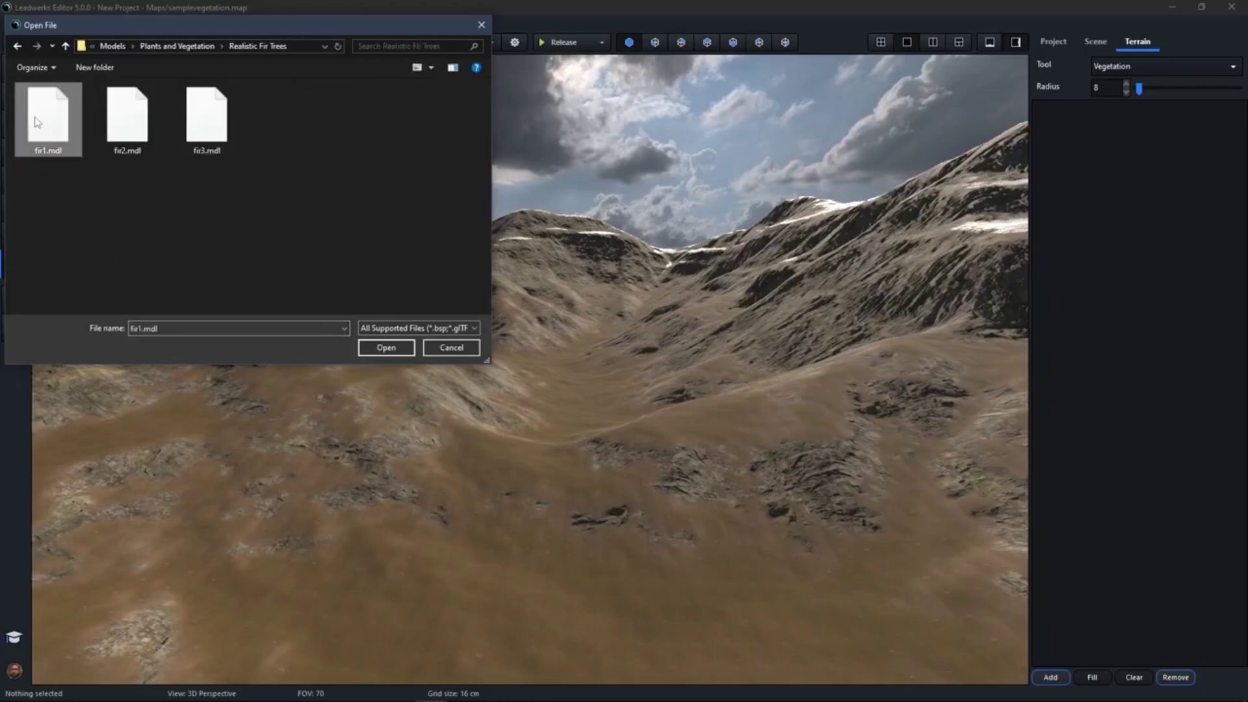
ctrl+click(122, 121)
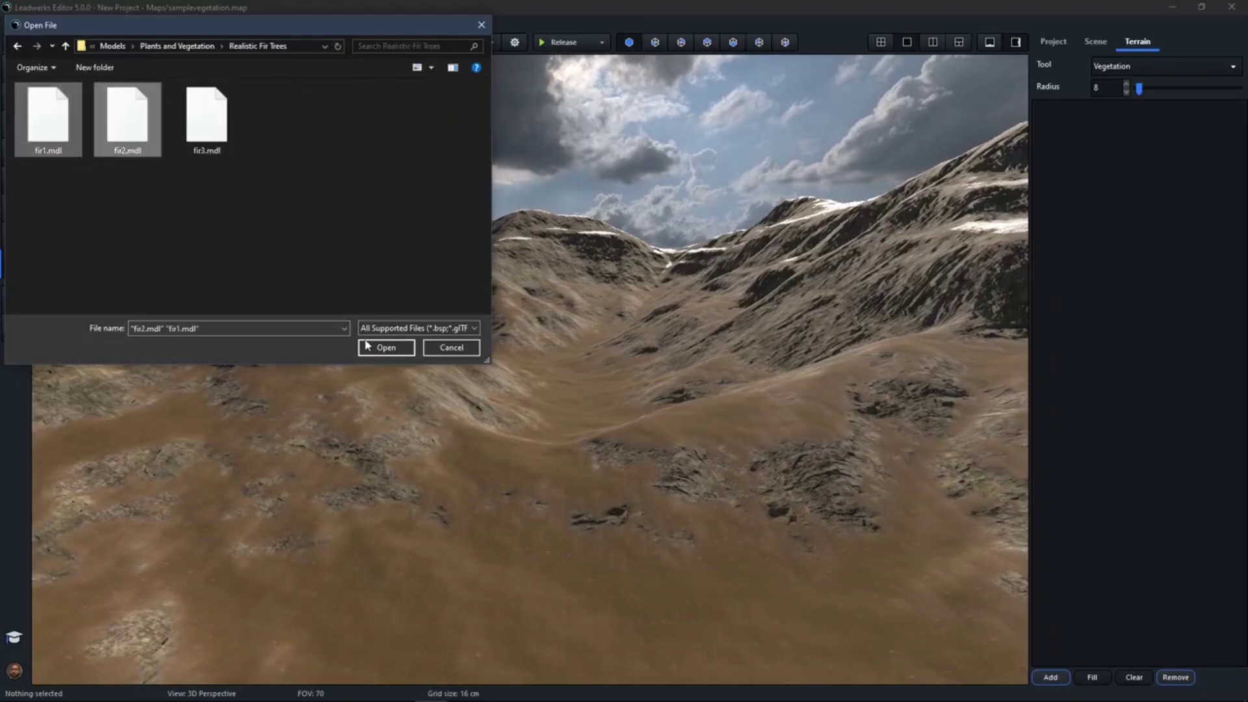
click(385, 348)
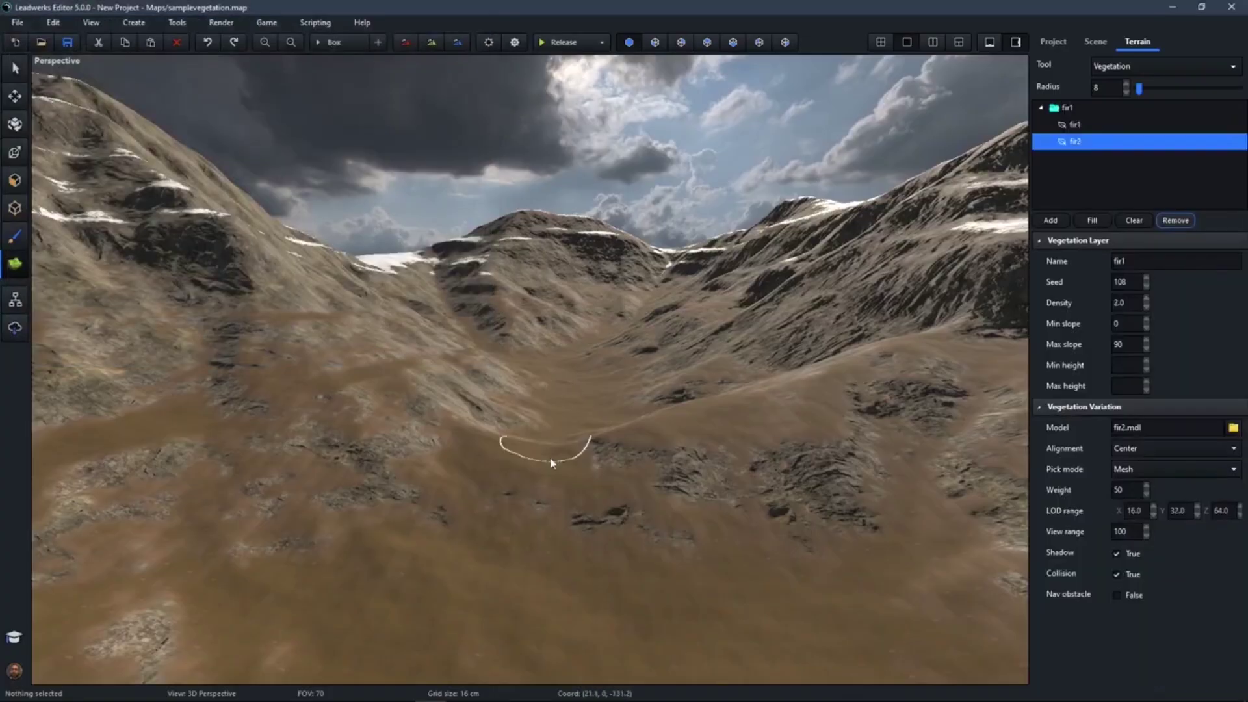
Set the brush radius to 16 and the fir layer's maximum slope to 35, and paint a forest on the near slope.
mouse_move(561, 435)
right_down()
mouse_move(514, 449)
mouse_move(524, 424)
mouse_move(507, 434)
mouse_move(539, 495)
mouse_move(554, 441)
right_up()
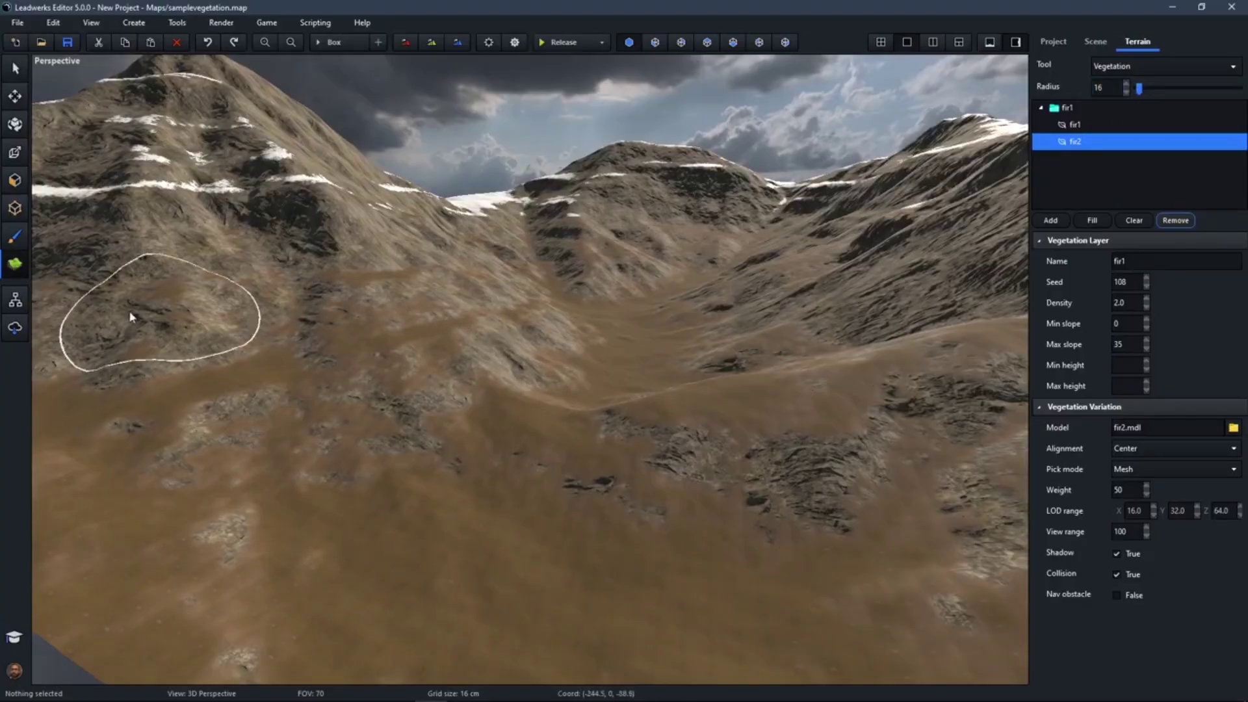
drag(122, 479, 569, 355)
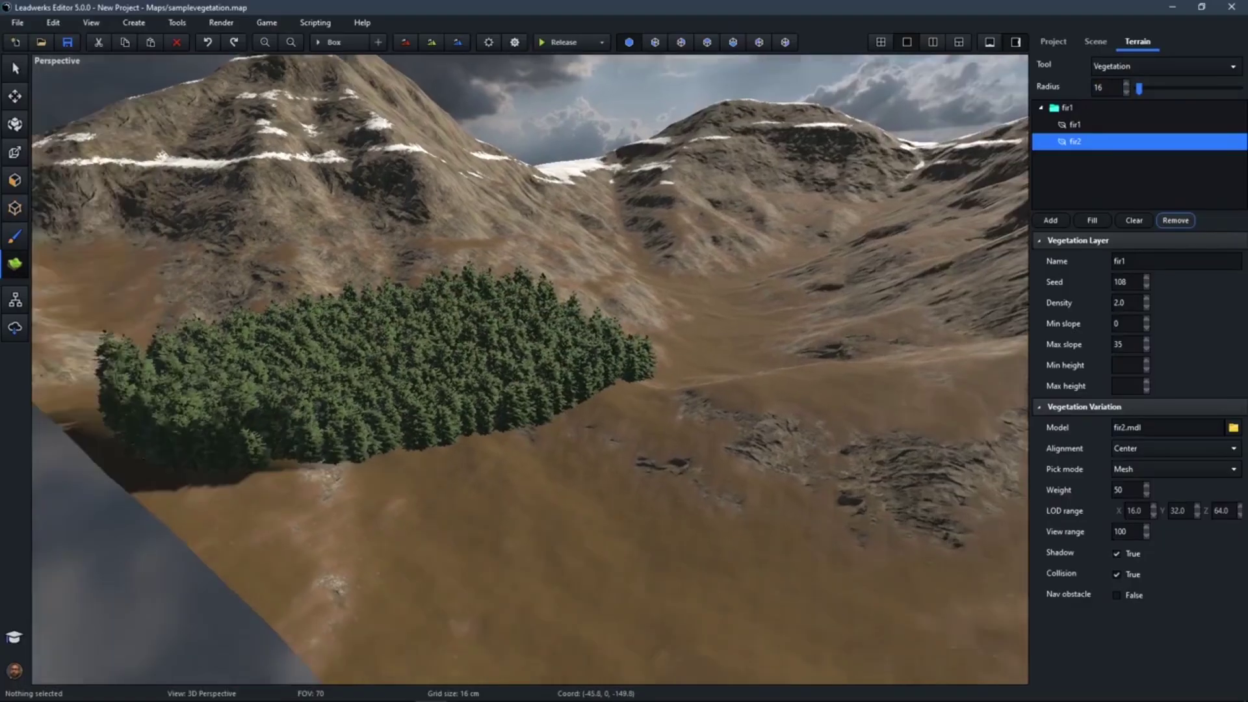
key(w)
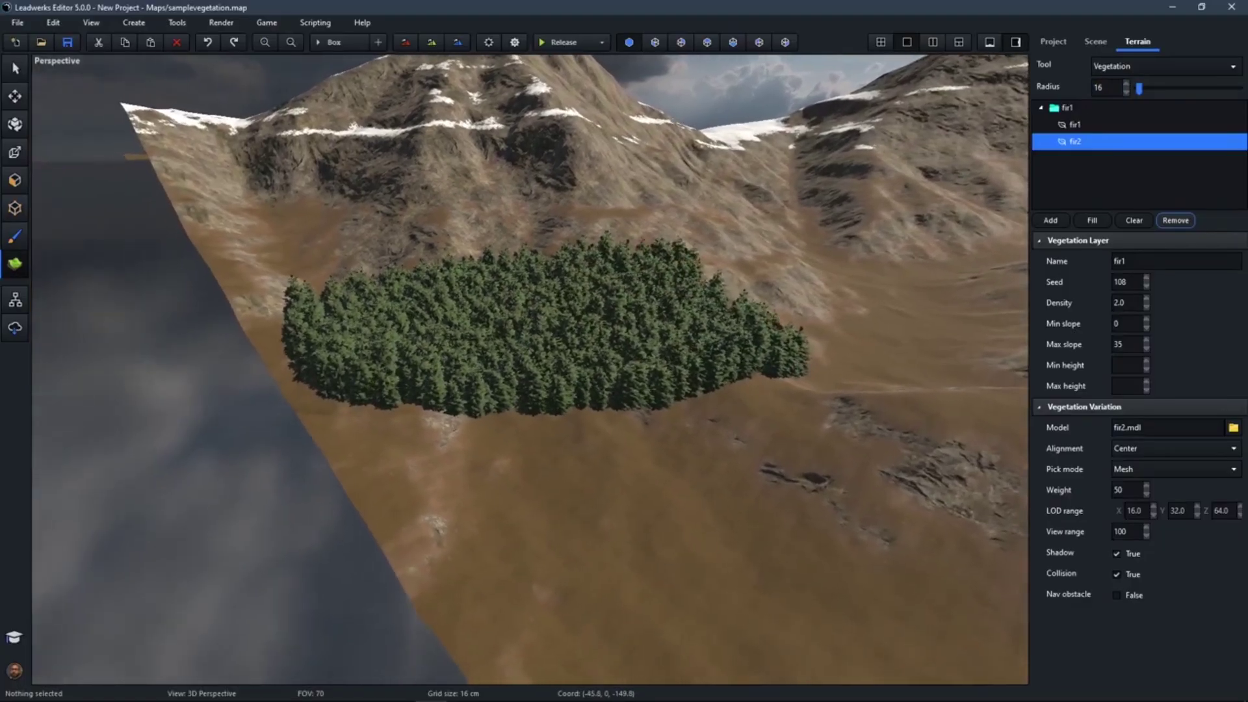
right_drag(396, 396, 335, 414)
mouse_move(456, 380)
mouse_down()
mouse_move(400, 361)
mouse_move(513, 369)
mouse_move(596, 354)
mouse_up()
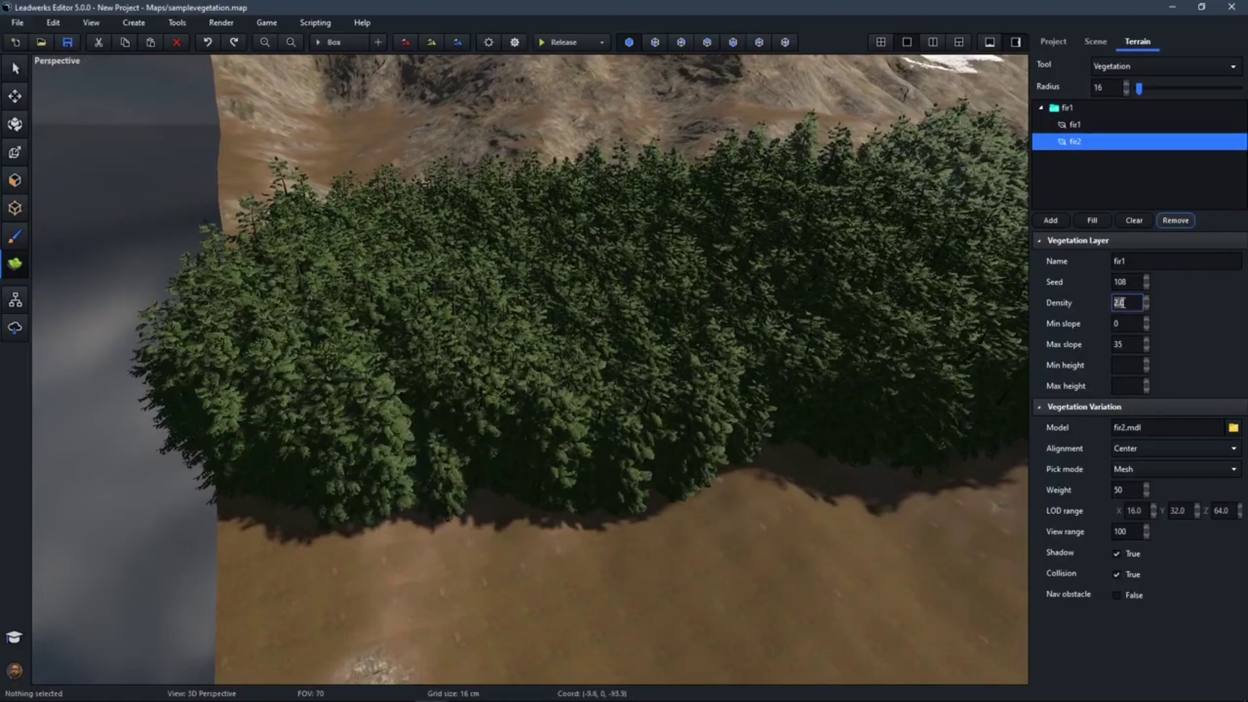
Set the fir layer's density to 4 and extend the forest's edge toward the valley.
text(4)
right_drag(660, 370, 735, 358)
key(s)
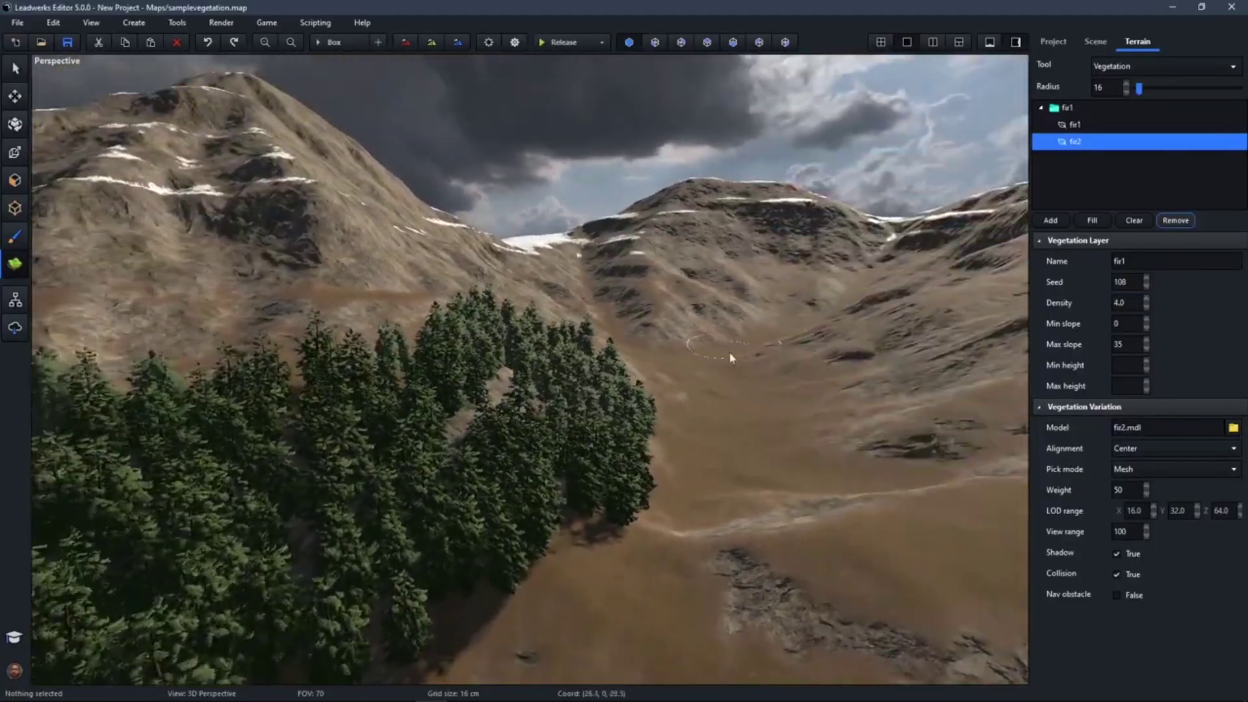
drag(563, 393, 660, 350)
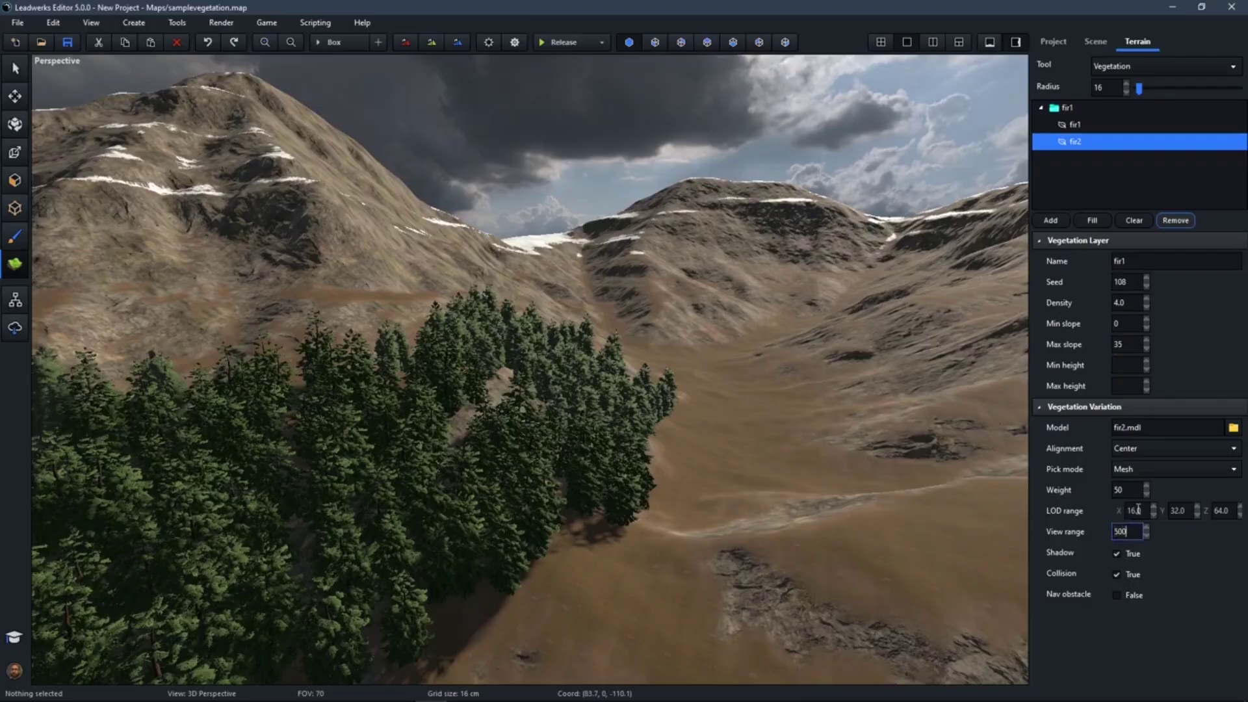
Set fir2's view range to 500 and paint more firs through the valley and over the opposite slopes.
key(Return)
key(s)
mouse_move(725, 449)
right_down()
mouse_move(615, 437)
mouse_move(691, 437)
mouse_move(539, 442)
right_up()
key(w)
key(s)
key(w)
drag(474, 437, 315, 419)
mouse_move(315, 420)
right_down()
mouse_move(442, 417)
mouse_move(470, 394)
mouse_move(441, 362)
right_up()
mouse_move(623, 345)
mouse_down()
mouse_move(793, 278)
mouse_move(883, 444)
mouse_up()
mouse_move(883, 445)
right_down()
mouse_move(1014, 465)
mouse_move(625, 384)
right_up()
Undo the last fir stroke and remove the firs from the rocky slope in the foreground.
mouse_move(625, 385)
mouse_down()
mouse_move(782, 511)
mouse_move(784, 493)
mouse_up()
key(ctrl+z)
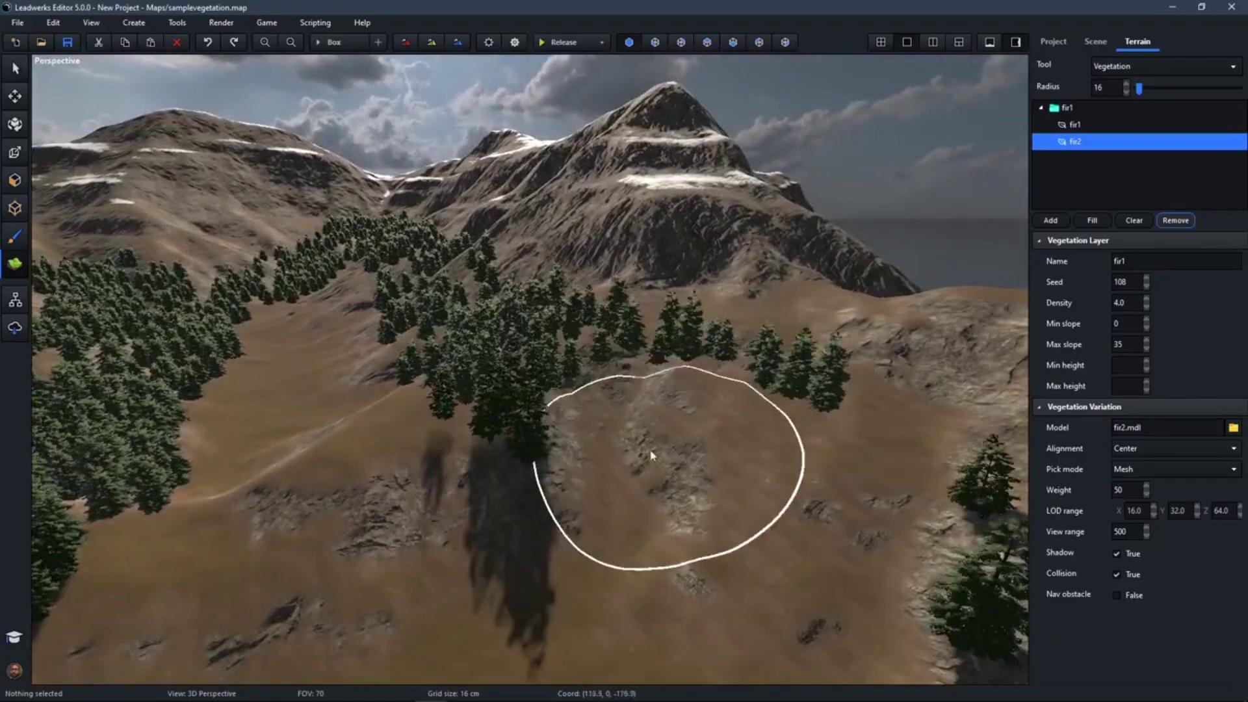
drag(317, 285, 322, 281)
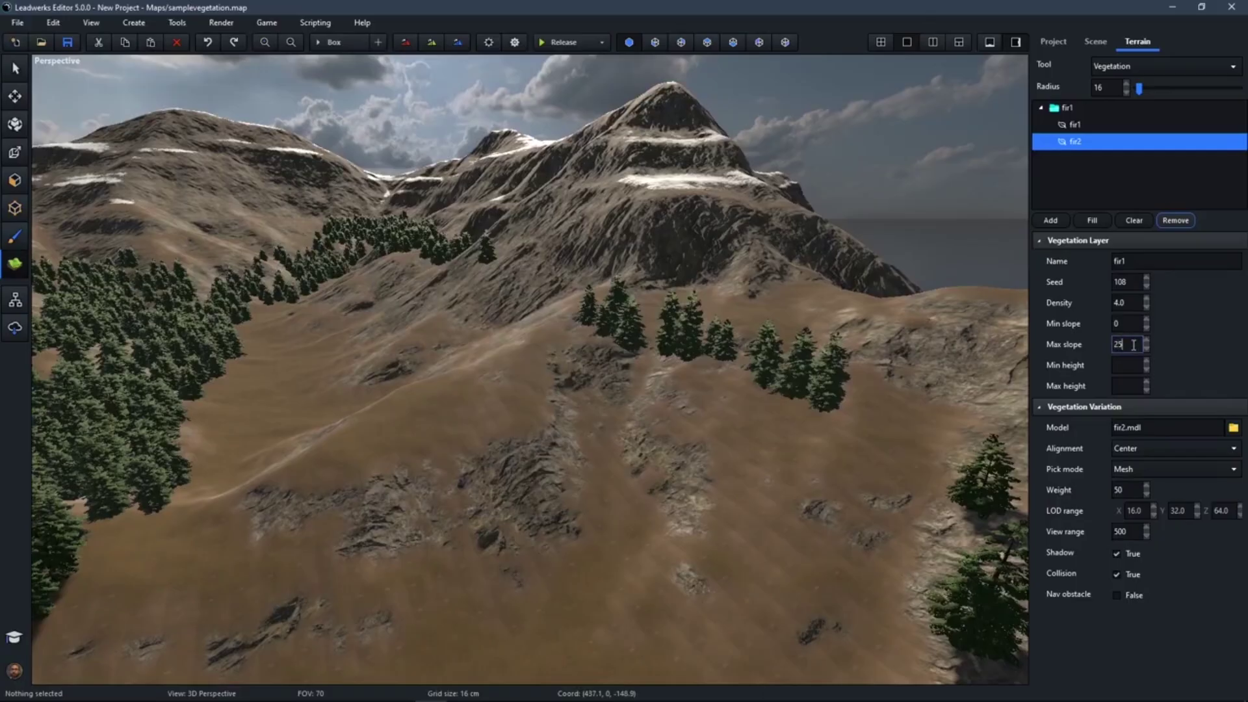
Set the fir layer's maximum slope to 25 and repaint firs over the foreground slopes and the near terrain edge.
mouse_move(874, 509)
mouse_down()
mouse_move(813, 507)
mouse_move(633, 446)
mouse_move(572, 401)
mouse_move(507, 393)
mouse_move(470, 341)
mouse_move(390, 289)
mouse_move(381, 299)
mouse_up()
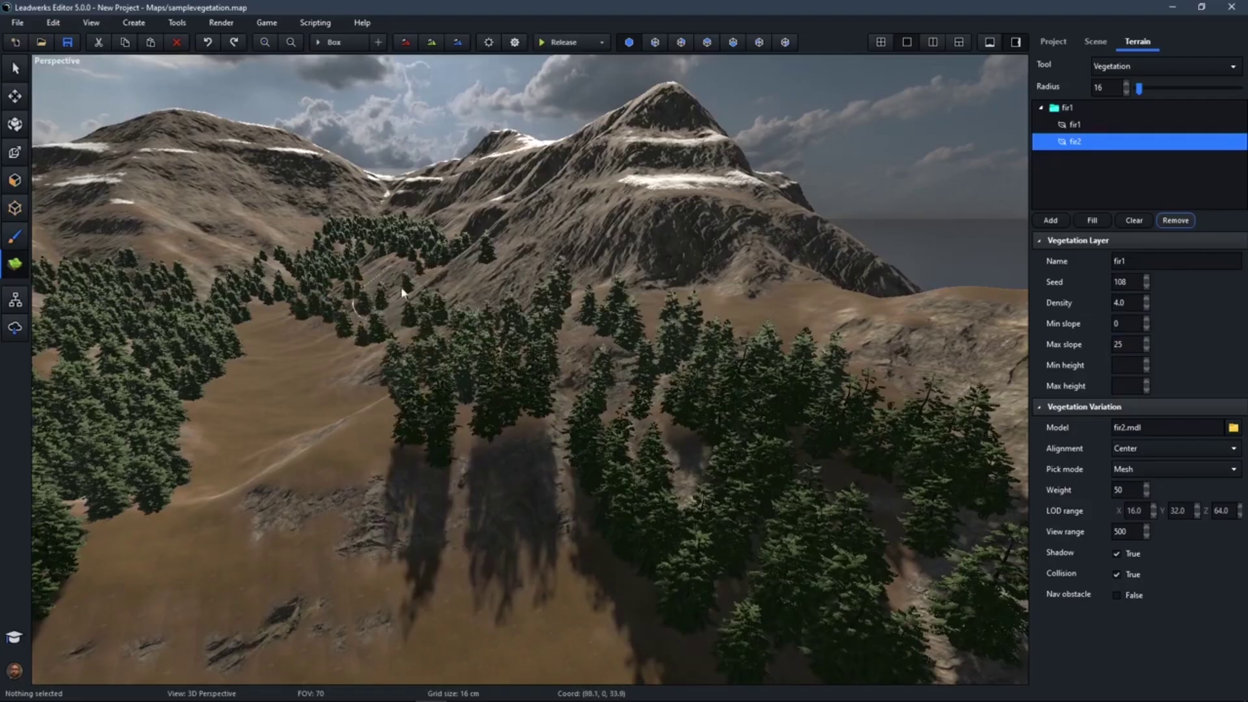
mouse_move(464, 317)
mouse_down()
mouse_move(715, 354)
mouse_move(875, 358)
mouse_move(898, 327)
mouse_move(807, 328)
mouse_up()
mouse_move(806, 328)
right_down()
mouse_move(468, 339)
mouse_move(351, 566)
right_up()
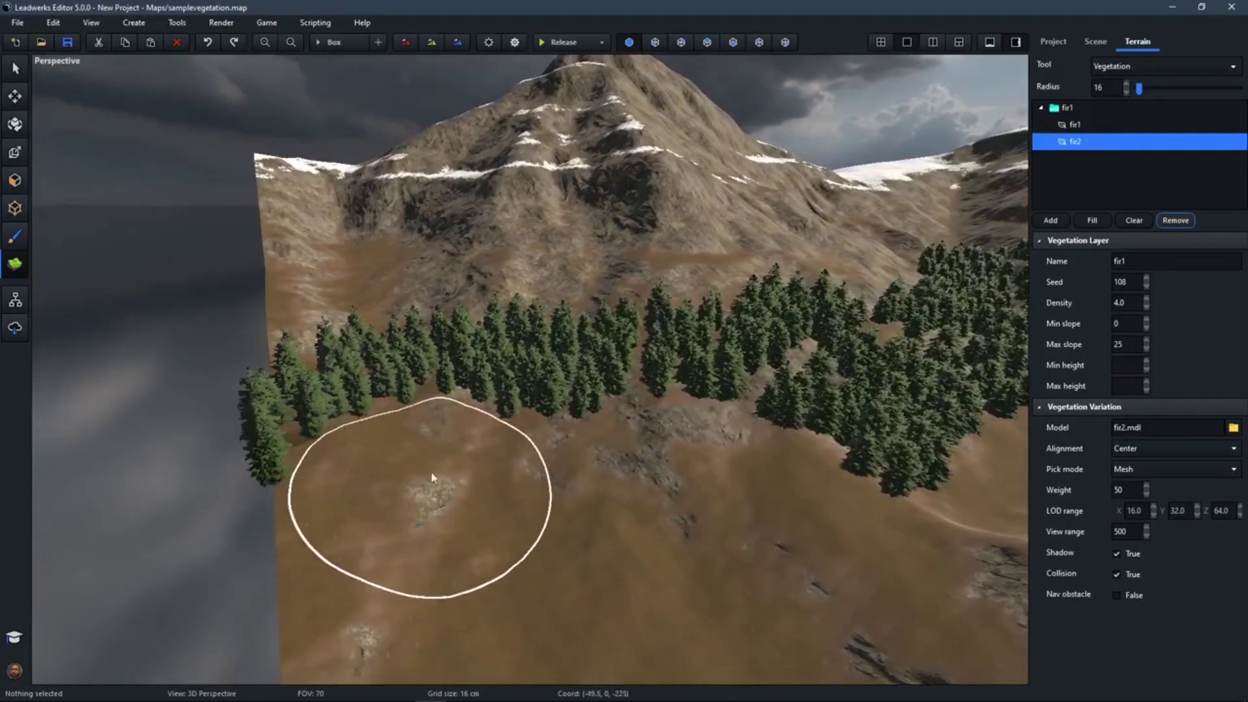
mouse_move(646, 460)
mouse_down()
mouse_move(449, 442)
mouse_move(429, 506)
mouse_up()
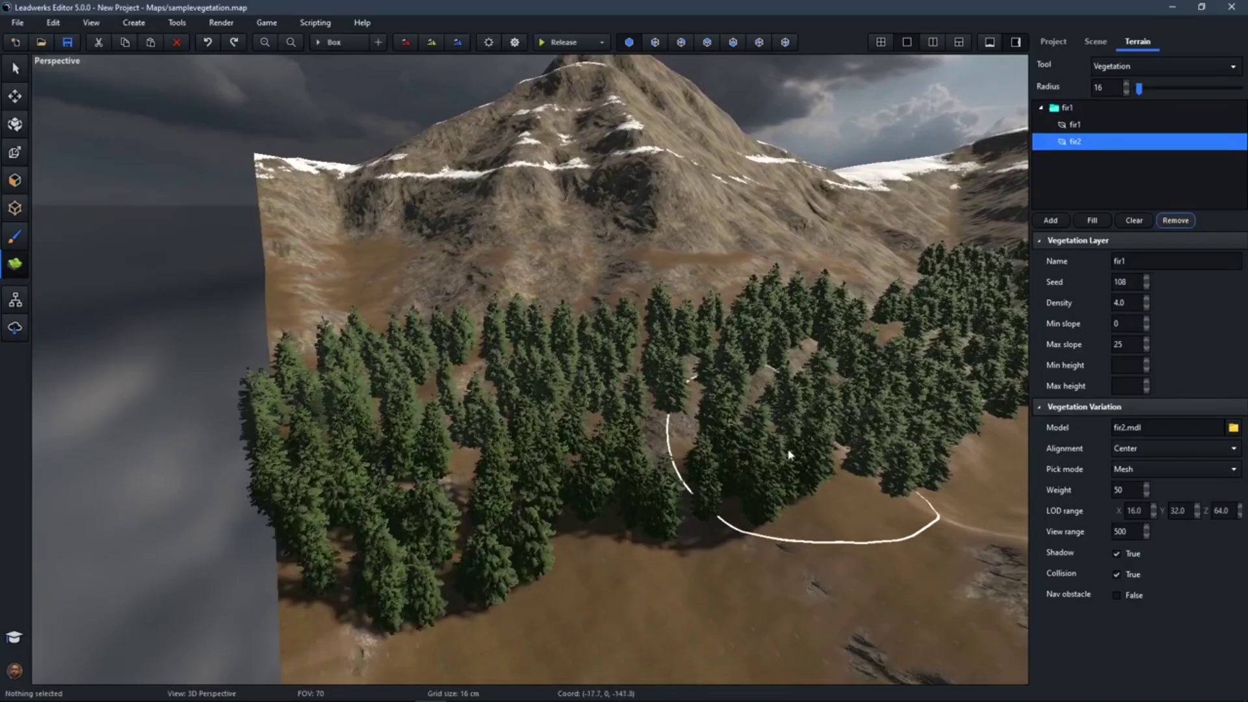
Shape the forest's edge along the valley floor by adding and erasing firs, and extend it toward the foot of the mountain.
right_drag(789, 454, 781, 454)
mouse_move(738, 455)
ctrl+mouse_down()
mouse_move(673, 439)
mouse_move(774, 372)
ctrl+mouse_up()
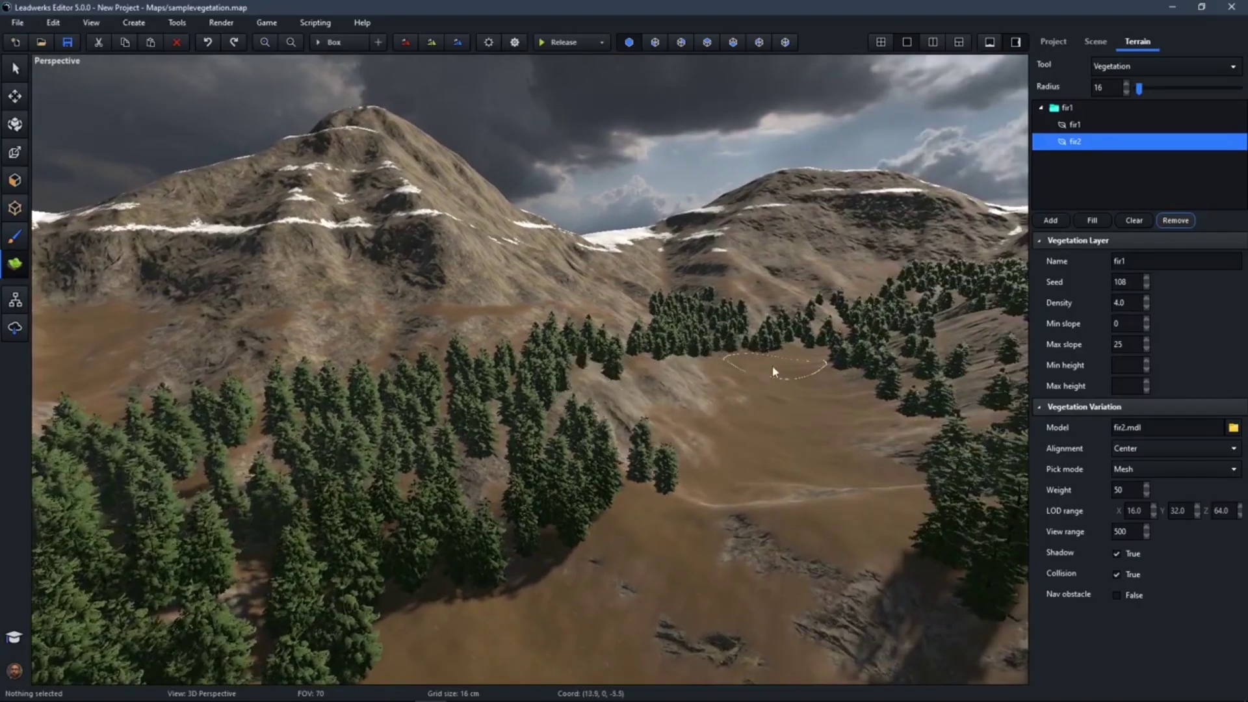
mouse_move(686, 367)
mouse_down()
mouse_move(644, 432)
mouse_move(707, 387)
mouse_up()
mouse_move(789, 345)
ctrl+mouse_down()
mouse_move(790, 407)
mouse_move(689, 500)
ctrl+mouse_up()
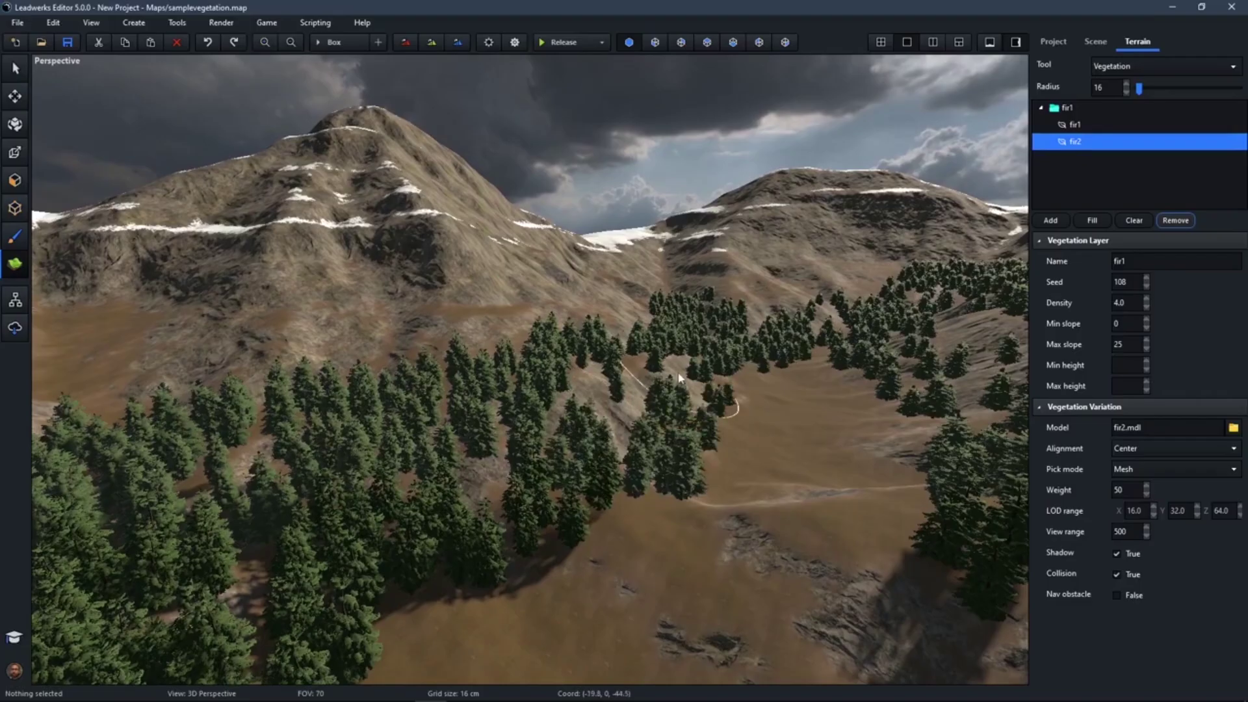
drag(579, 328, 65, 400)
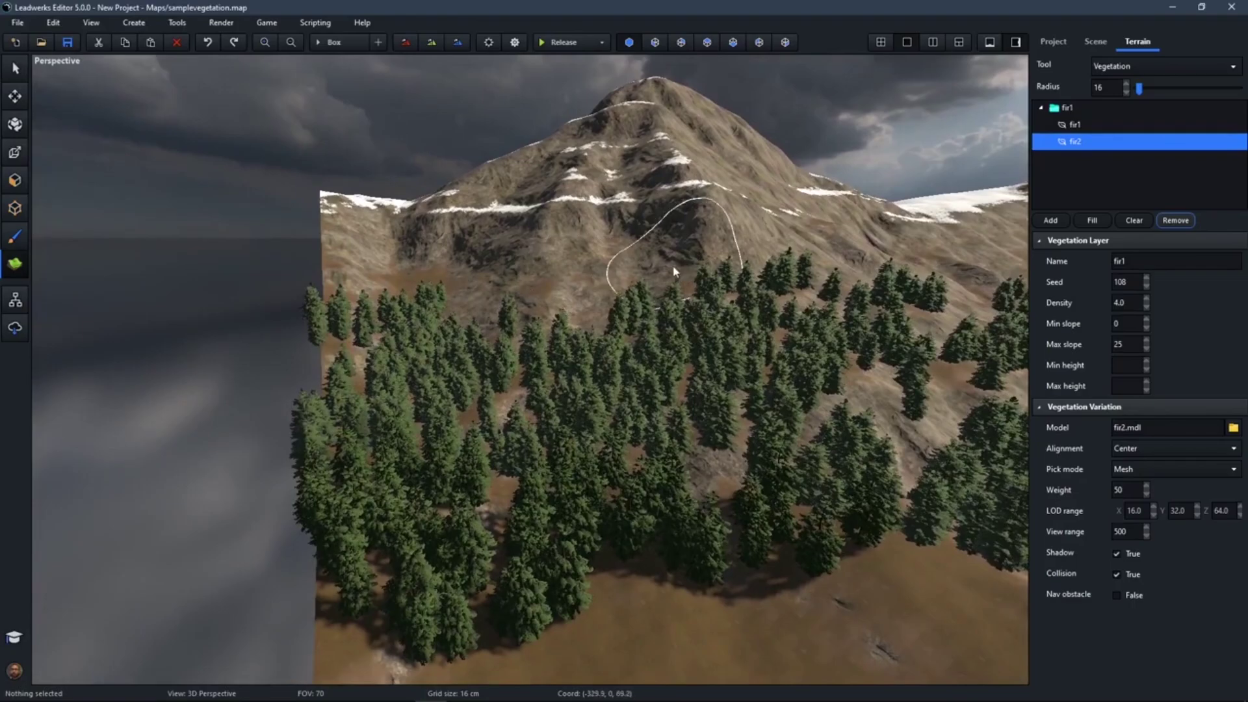
Paint additional firs across the wooded slopes bordering the valley.
right_drag(692, 254, 699, 258)
right_drag(560, 268, 634, 245)
key(w)
key(w)
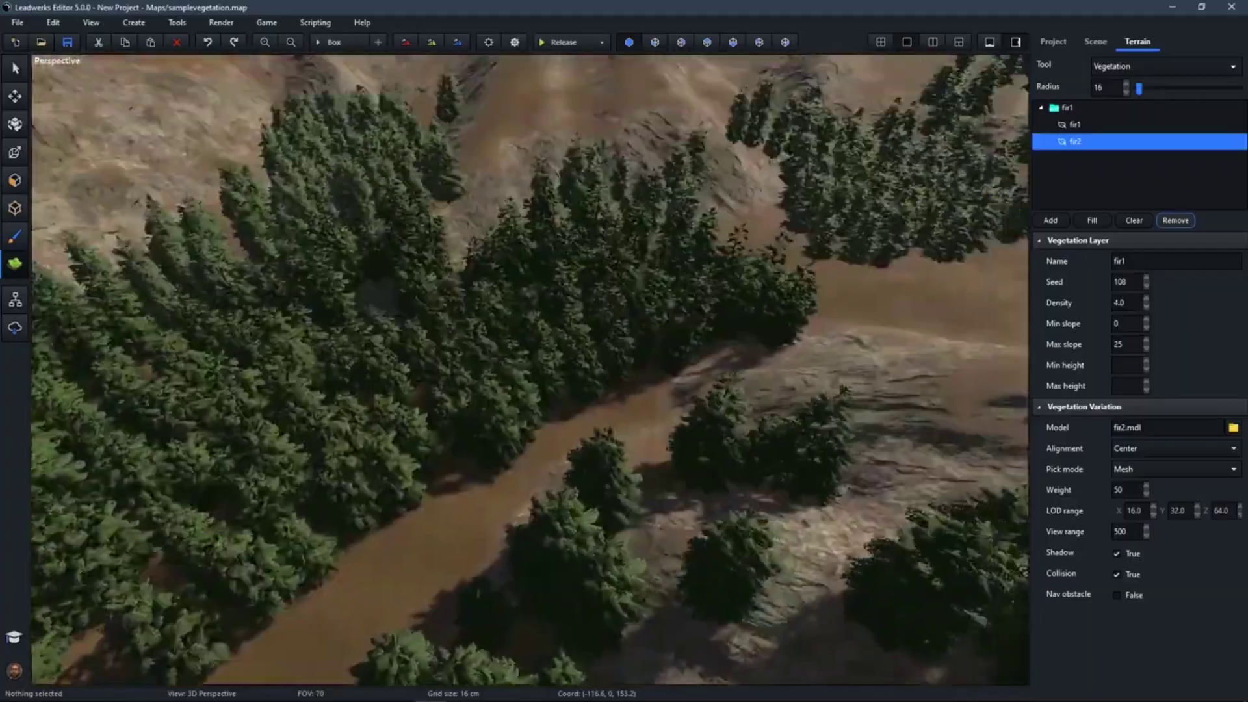
right_drag(564, 215, 567, 209)
mouse_move(507, 195)
mouse_down()
mouse_move(633, 217)
mouse_move(760, 287)
mouse_move(864, 312)
mouse_move(854, 335)
mouse_up()
Extend the fir forest over the rocky hillside up to the terrain's outer edge.
key(d)
mouse_move(854, 335)
right_down()
mouse_move(703, 347)
mouse_move(943, 349)
mouse_move(959, 332)
mouse_move(943, 313)
mouse_move(871, 313)
mouse_move(747, 347)
right_up()
key(w)
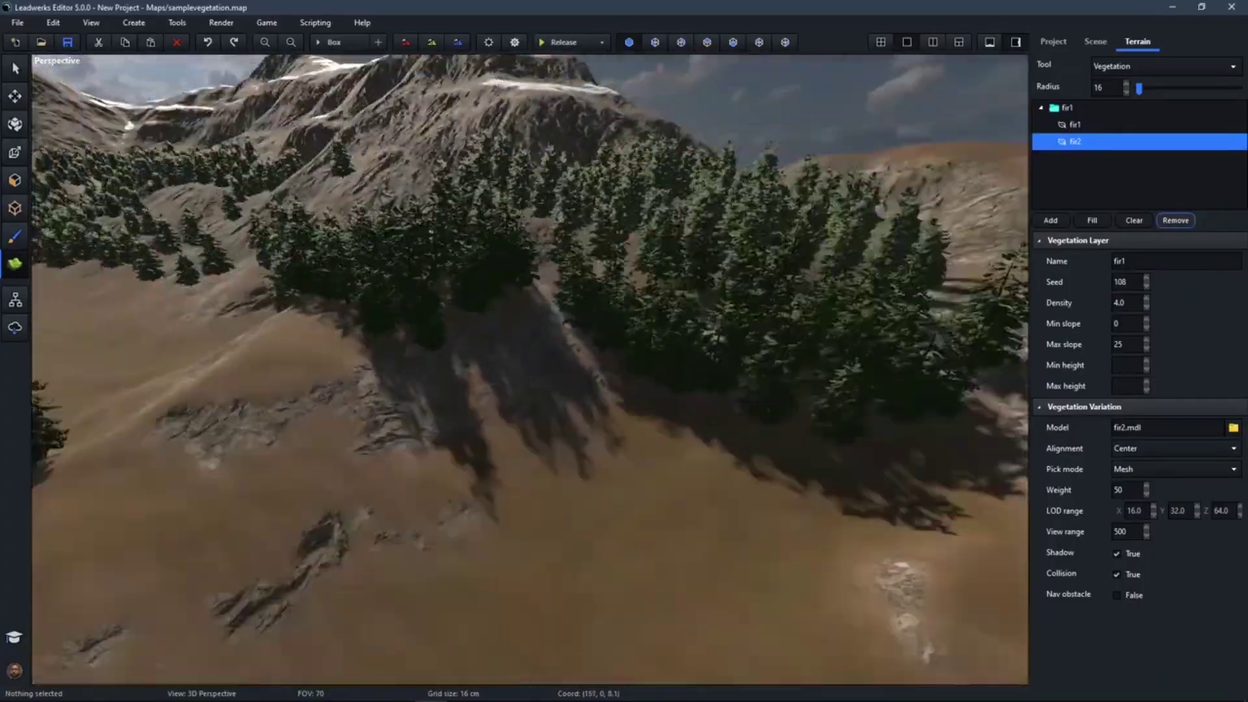
right_drag(676, 367, 735, 354)
key(s)
drag(762, 343, 723, 384)
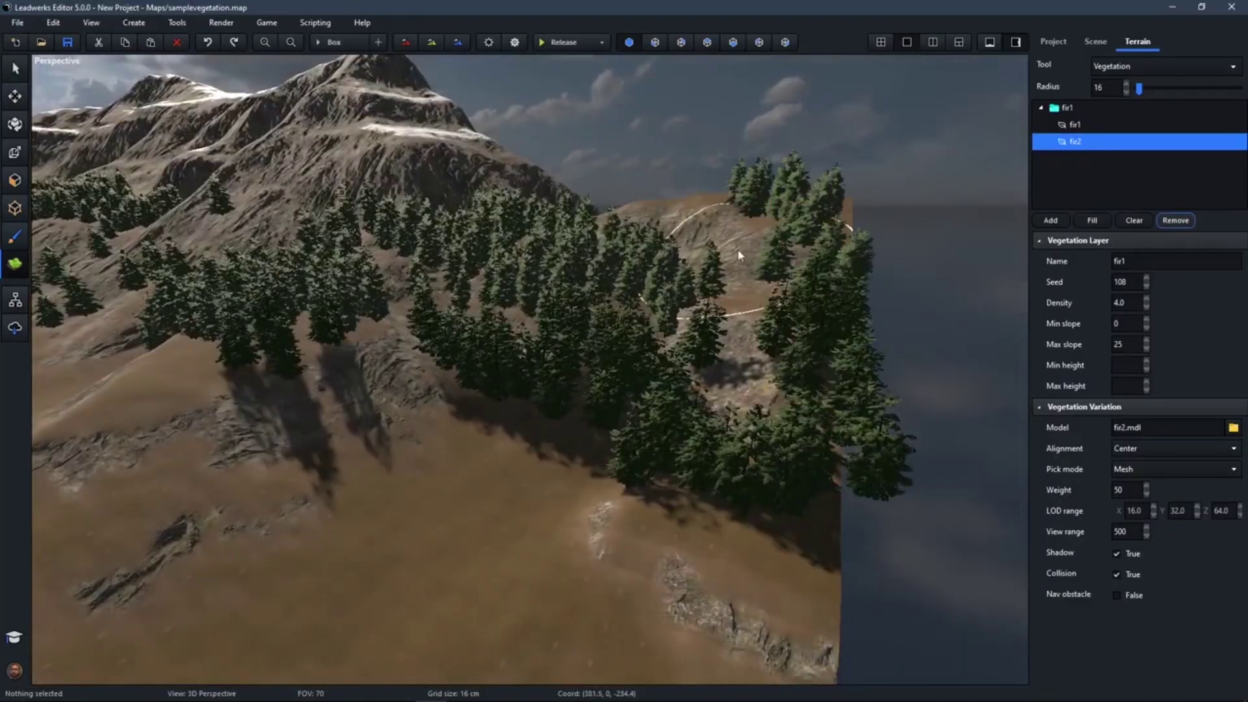
drag(682, 391, 726, 475)
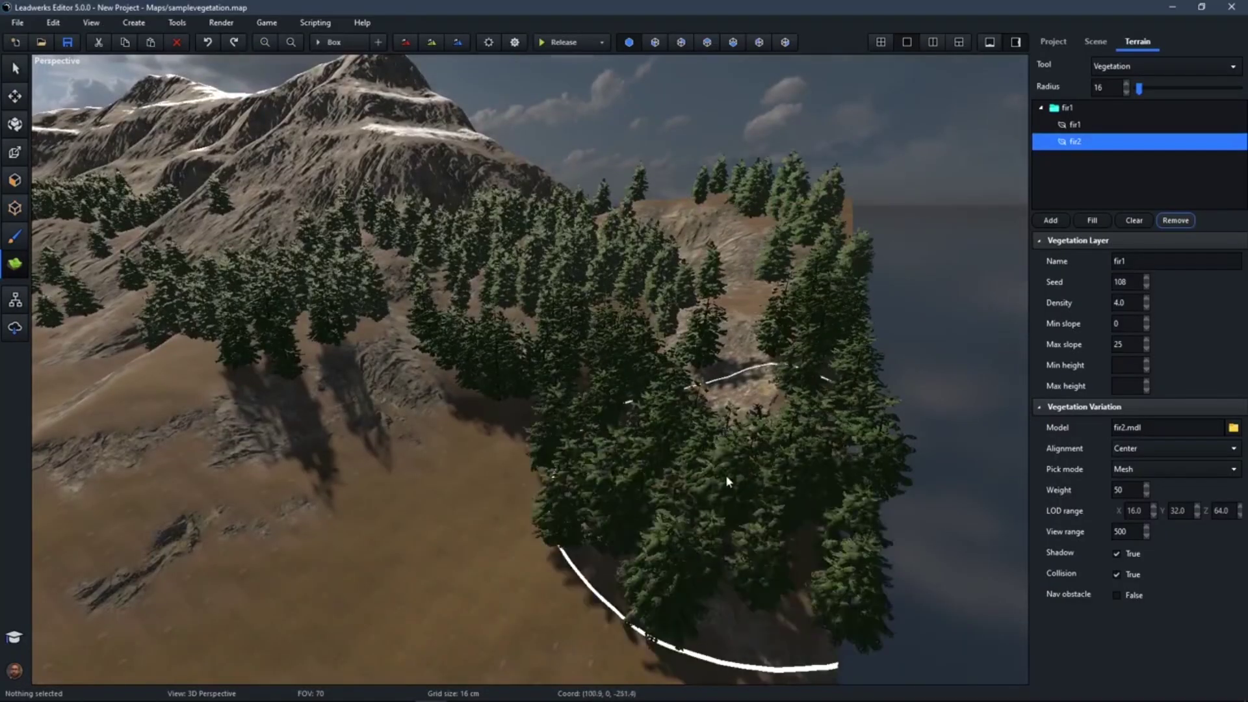
mouse_move(605, 443)
right_down()
mouse_move(631, 572)
mouse_move(416, 559)
mouse_move(468, 474)
right_up()
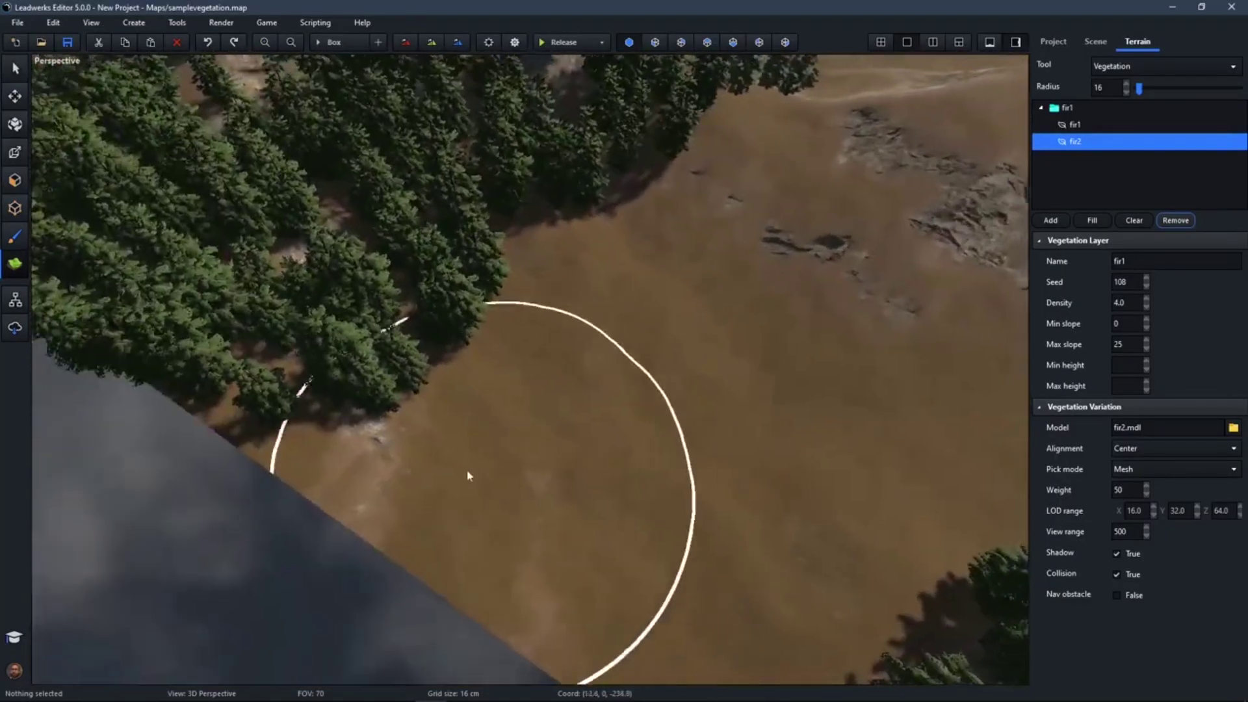
Paint firs over the bare ground along the terrain's outer edge, joining them to the existing forest.
drag(305, 428, 335, 366)
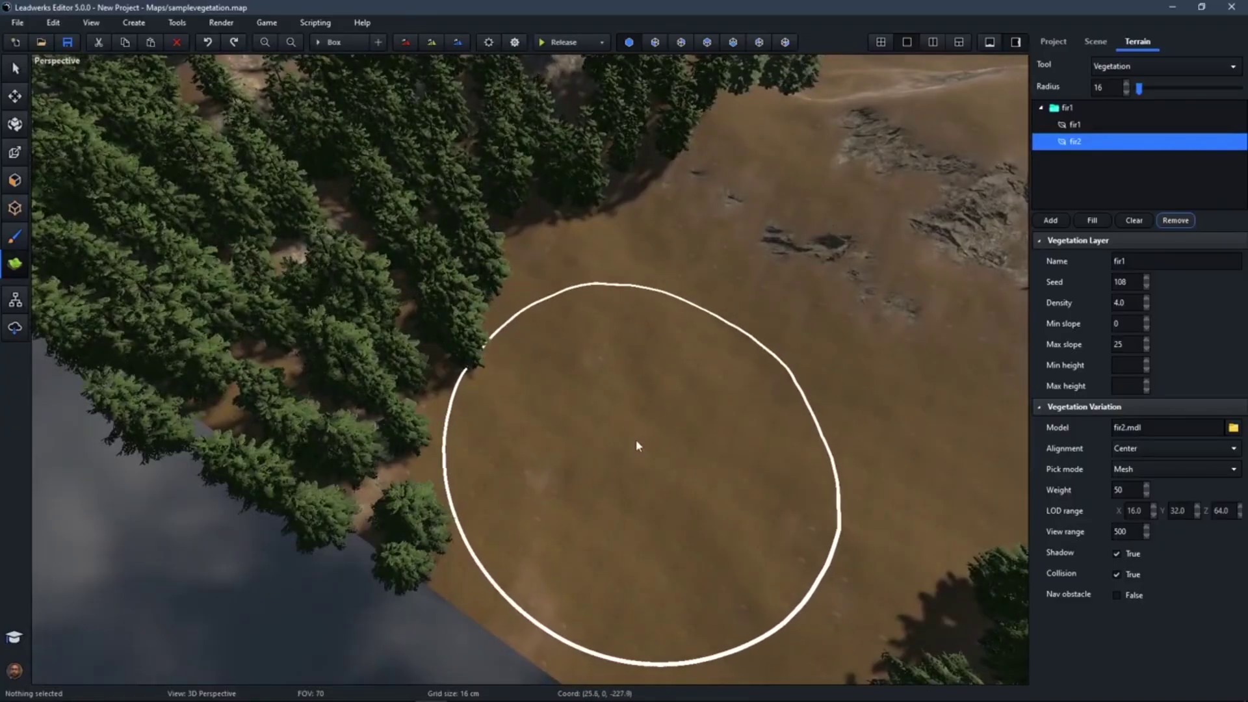
mouse_move(738, 273)
right_down()
mouse_move(739, 130)
mouse_move(657, 202)
mouse_move(675, 166)
mouse_move(658, 224)
mouse_move(605, 267)
mouse_move(656, 221)
mouse_move(675, 172)
mouse_move(660, 194)
right_up()
key(d)
key(w)
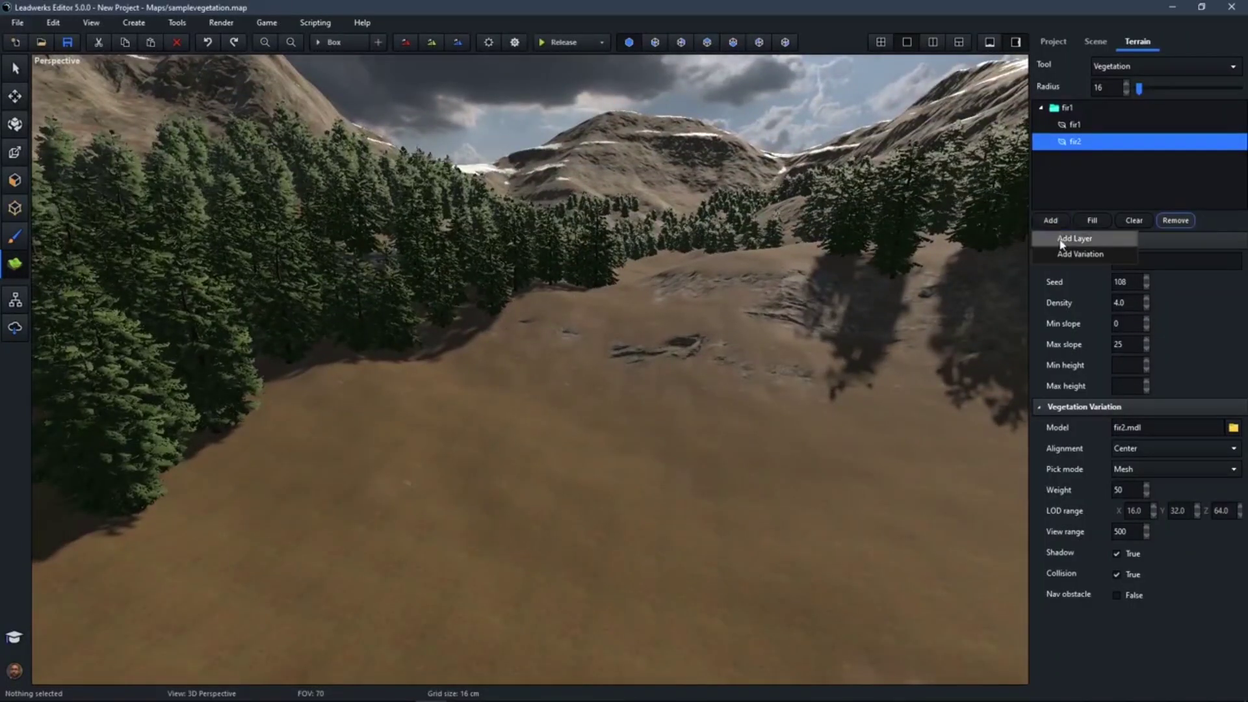
Add a vegetation layer using the grassdry.mdl model from the Pure3D Plants Grass folder under Plants and Vegetation.
click(1062, 241)
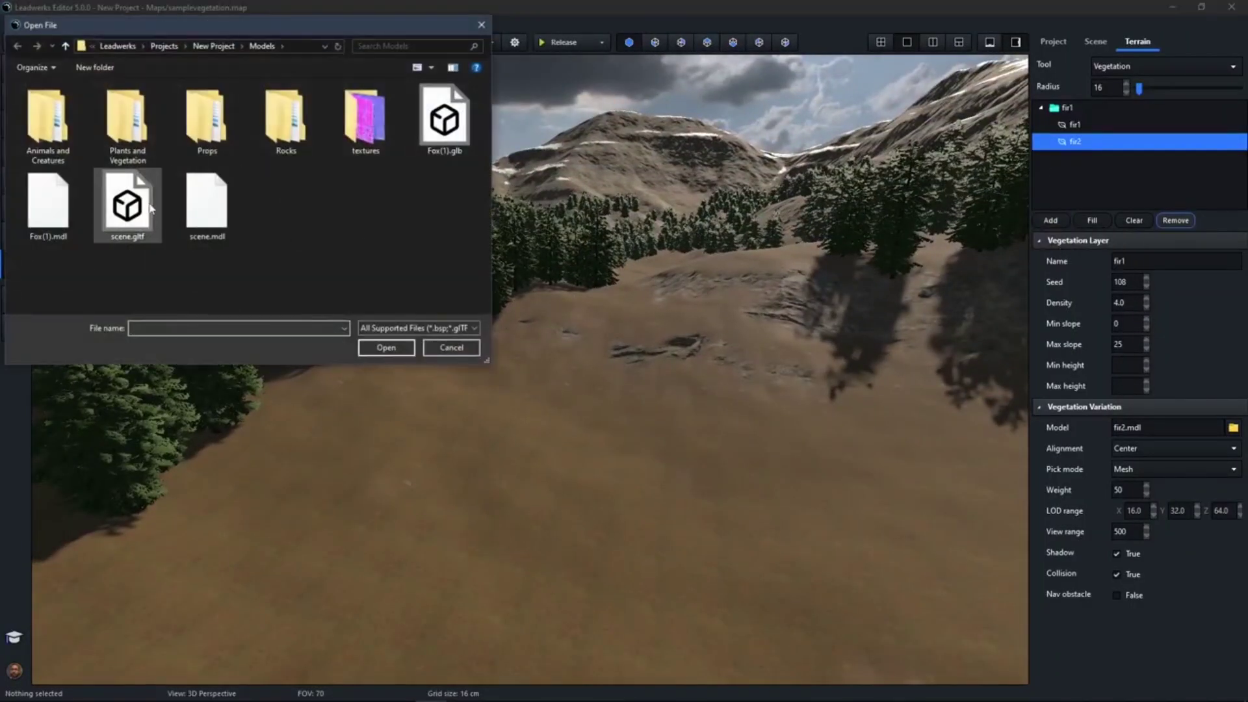
double_click(128, 120)
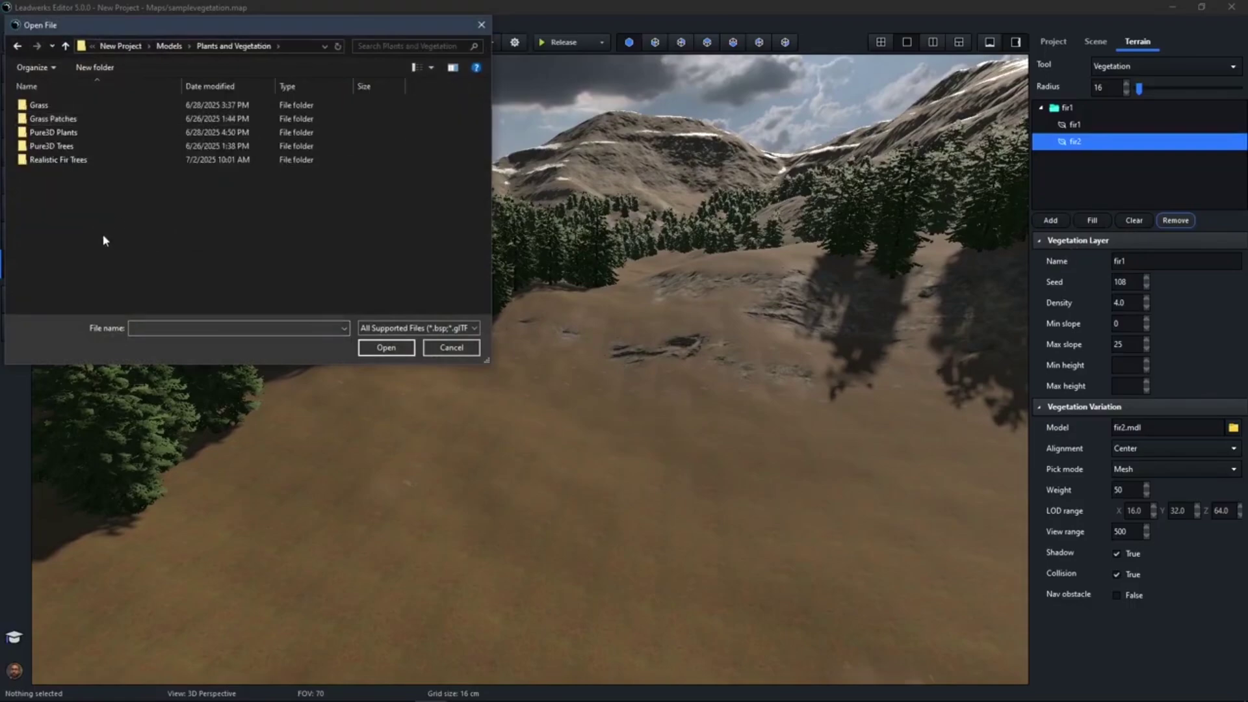
double_click(45, 133)
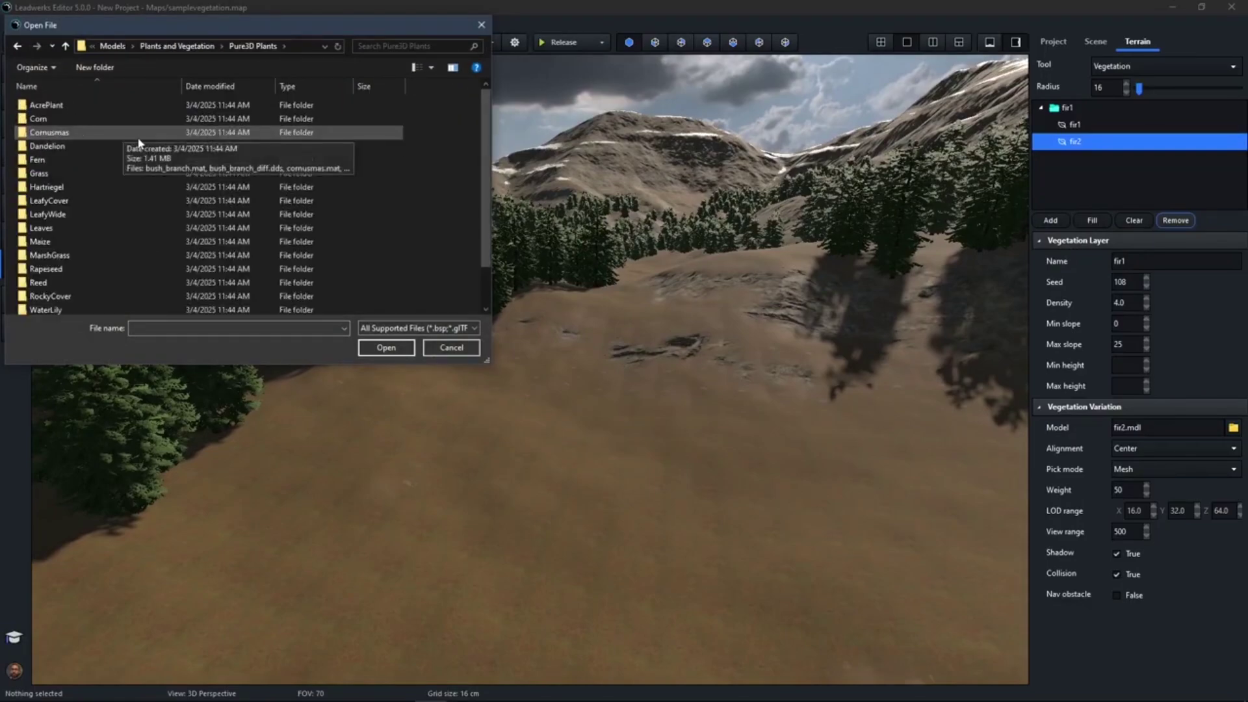
double_click(25, 174)
click(43, 134)
click(381, 350)
Paint dry grass over the open valley floor between the fir forests, from the terrain edge toward the far clearing.
right_drag(580, 354, 564, 420)
key(s)
key(w)
key(d)
drag(455, 440, 557, 281)
mouse_move(657, 177)
mouse_down()
mouse_move(730, 279)
mouse_move(674, 498)
mouse_move(782, 264)
mouse_up()
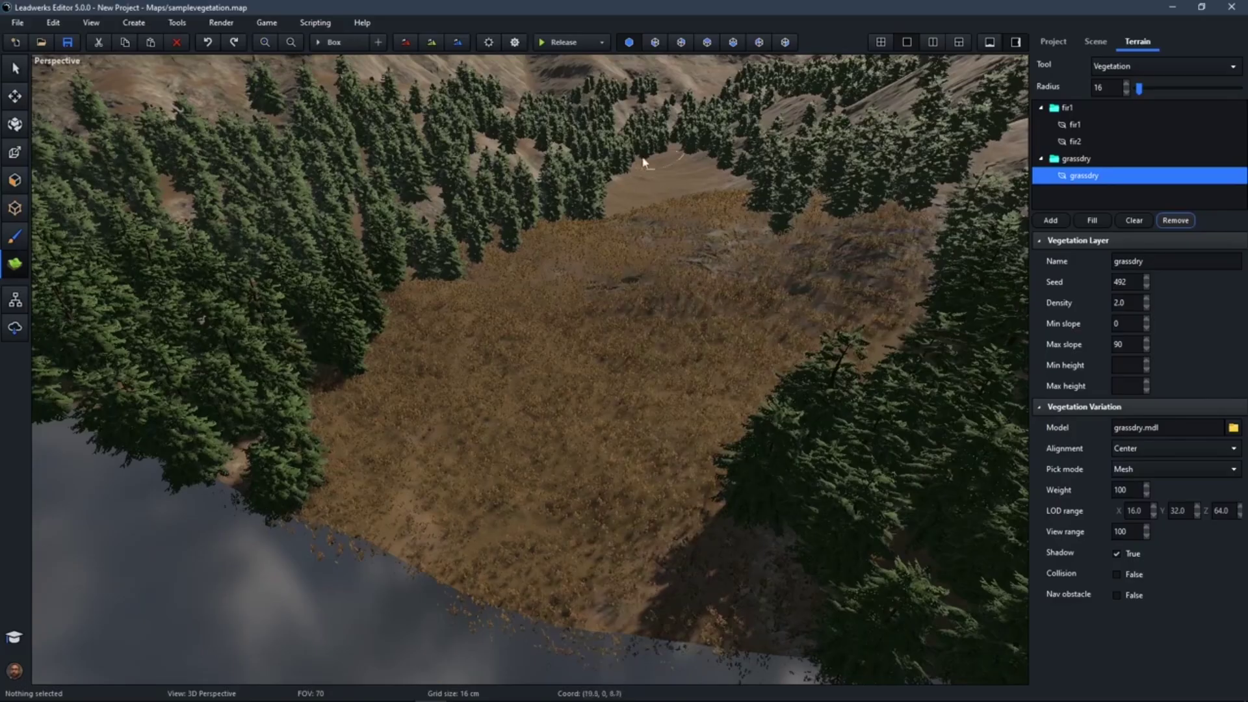
Set the dry grass layer's maximum slope to 25 and touch up the grass across the valley and its rocky slopes.
right_drag(657, 214, 659, 219)
key(w)
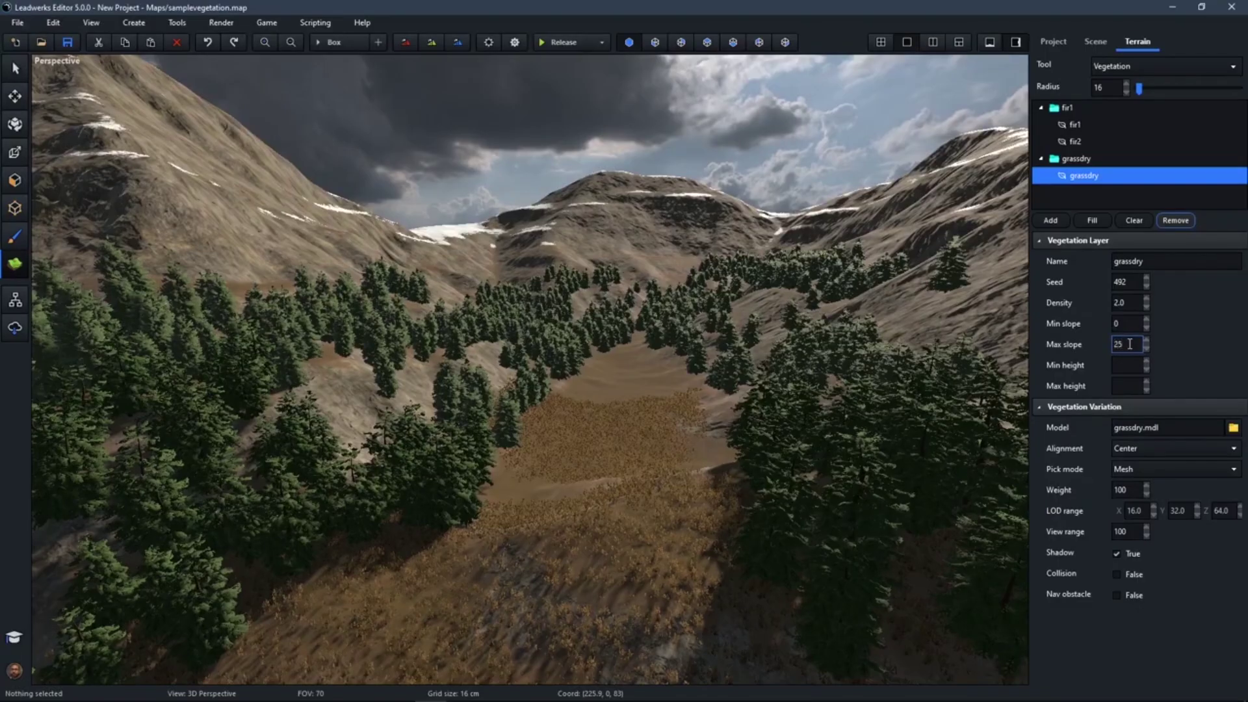
mouse_move(518, 411)
ctrl+mouse_down()
mouse_move(481, 571)
mouse_move(546, 552)
ctrl+mouse_up()
mouse_move(553, 550)
right_down()
mouse_move(468, 585)
mouse_move(390, 592)
right_up()
key(s)
mouse_move(568, 574)
ctrl+mouse_down()
mouse_move(438, 583)
mouse_move(438, 568)
mouse_move(658, 502)
mouse_move(850, 459)
ctrl+mouse_up()
Set the dry grass variation's view range to 150 and check the meadow from near ground level.
right_drag(1006, 437, 669, 360)
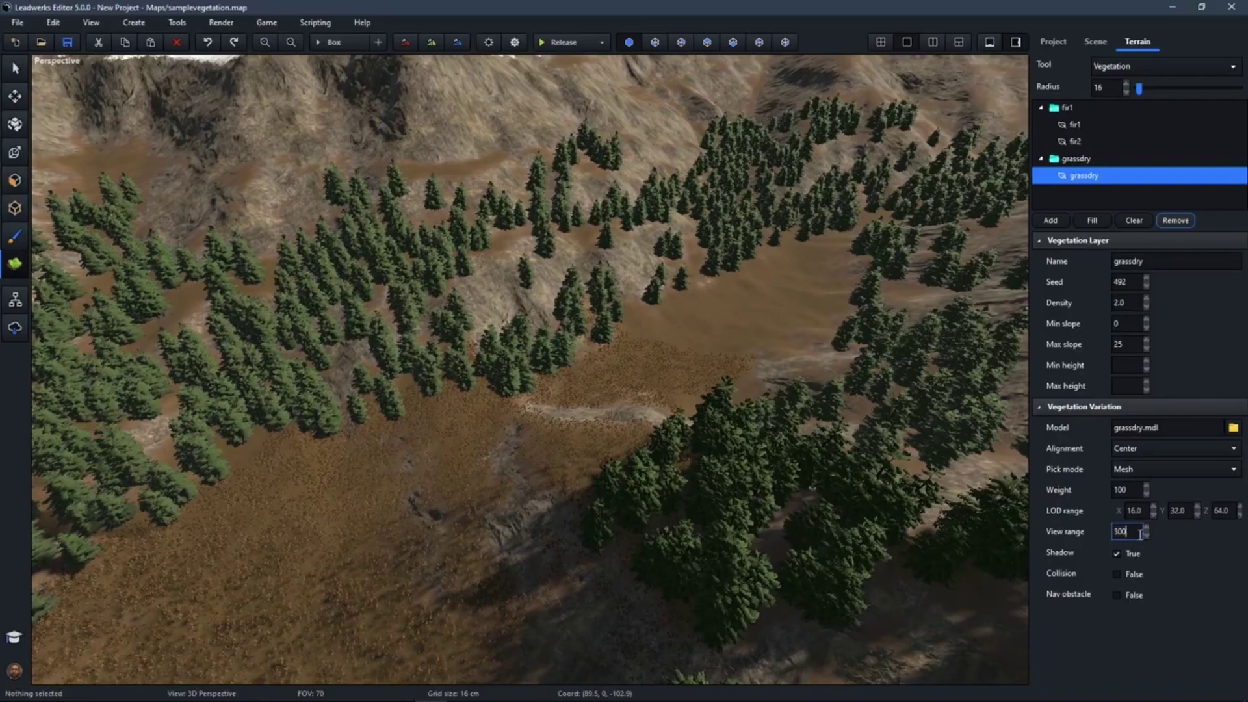
key(Return)
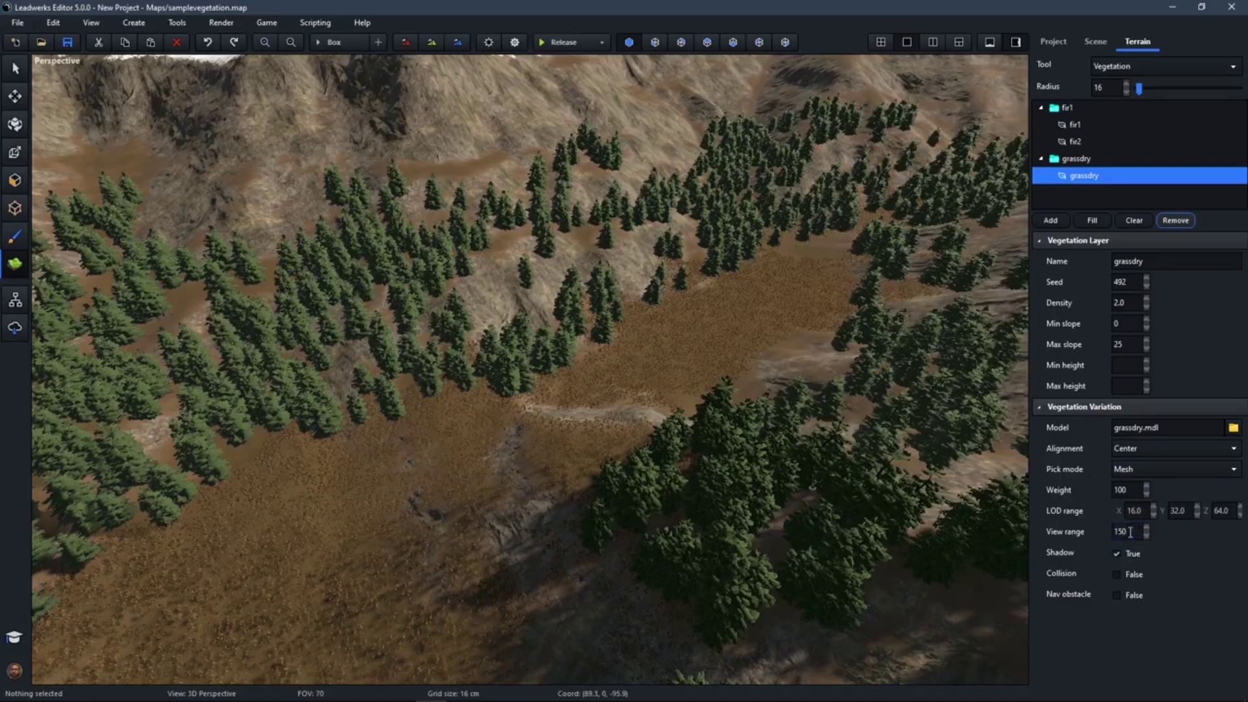
right_drag(713, 445, 465, 420)
key(w)
key(w)
key(d)
right_drag(643, 365, 618, 363)
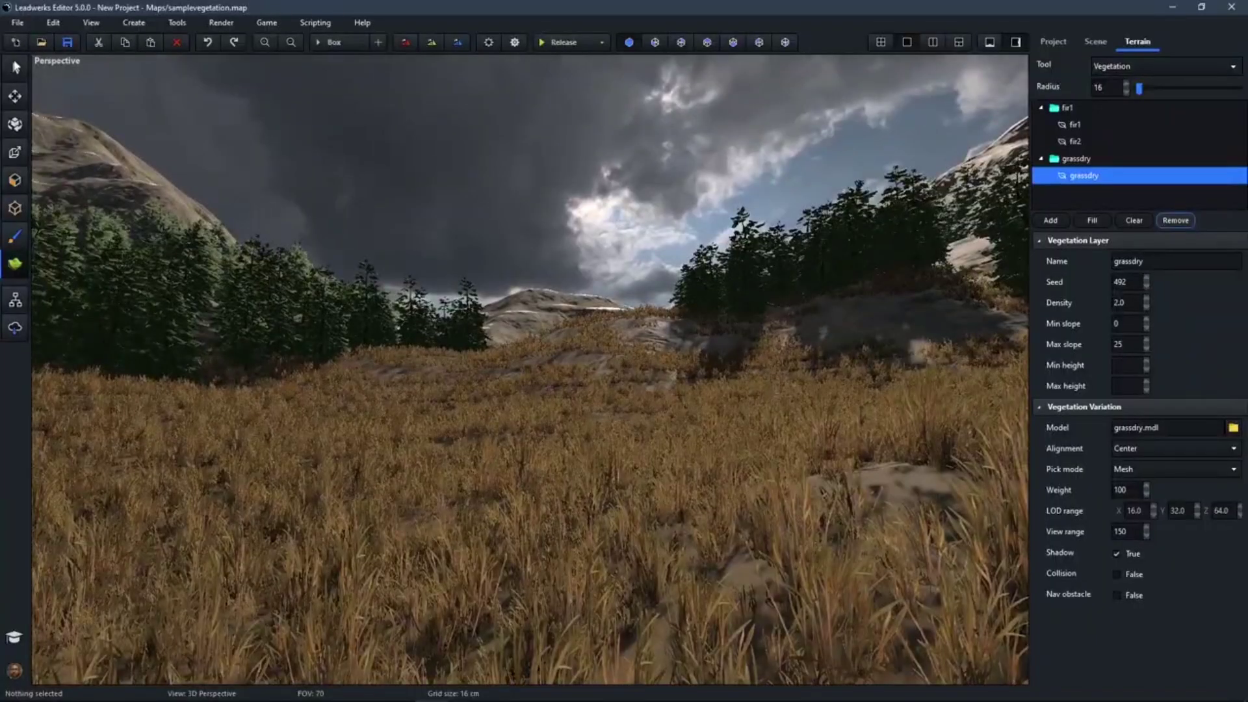
Examine how the dry grass clumps sit on sloping ground and along the terrain's outer edge.
click(14, 65)
right_drag(326, 293, 328, 416)
key(w)
key(s)
right_drag(561, 396, 560, 391)
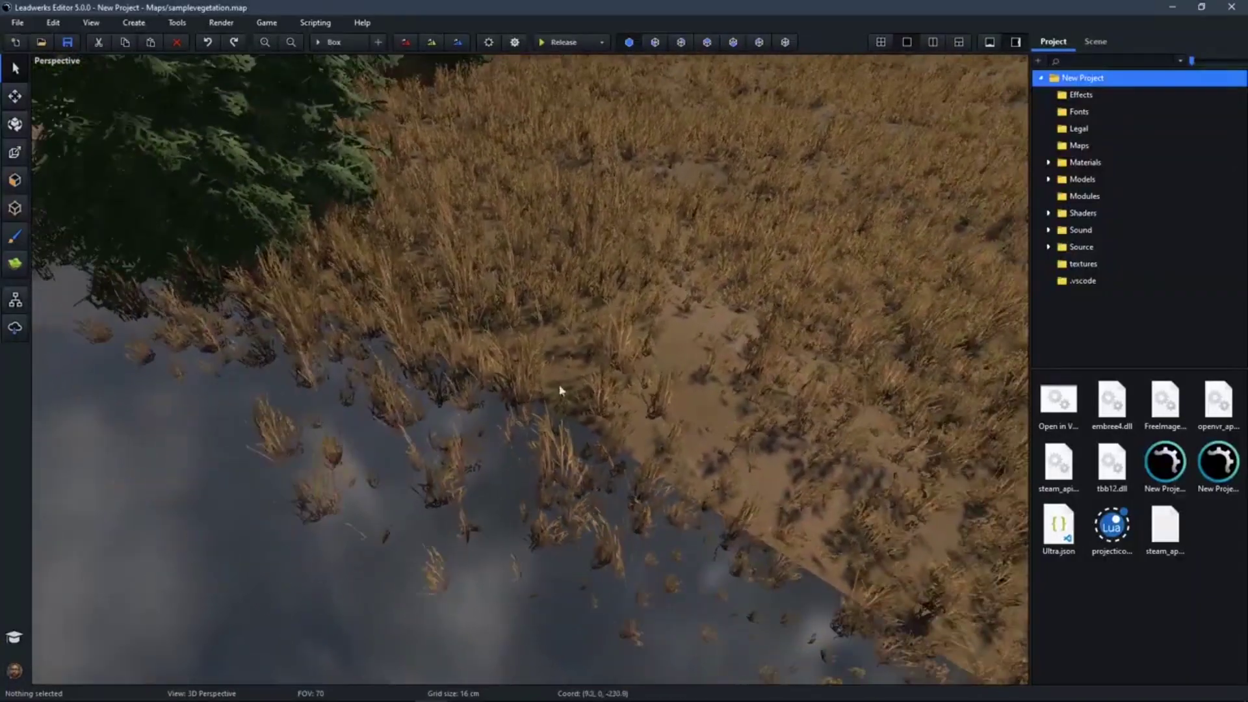
mouse_move(691, 404)
right_down()
mouse_move(673, 379)
mouse_move(694, 377)
mouse_move(686, 408)
right_up()
key(w)
key(s)
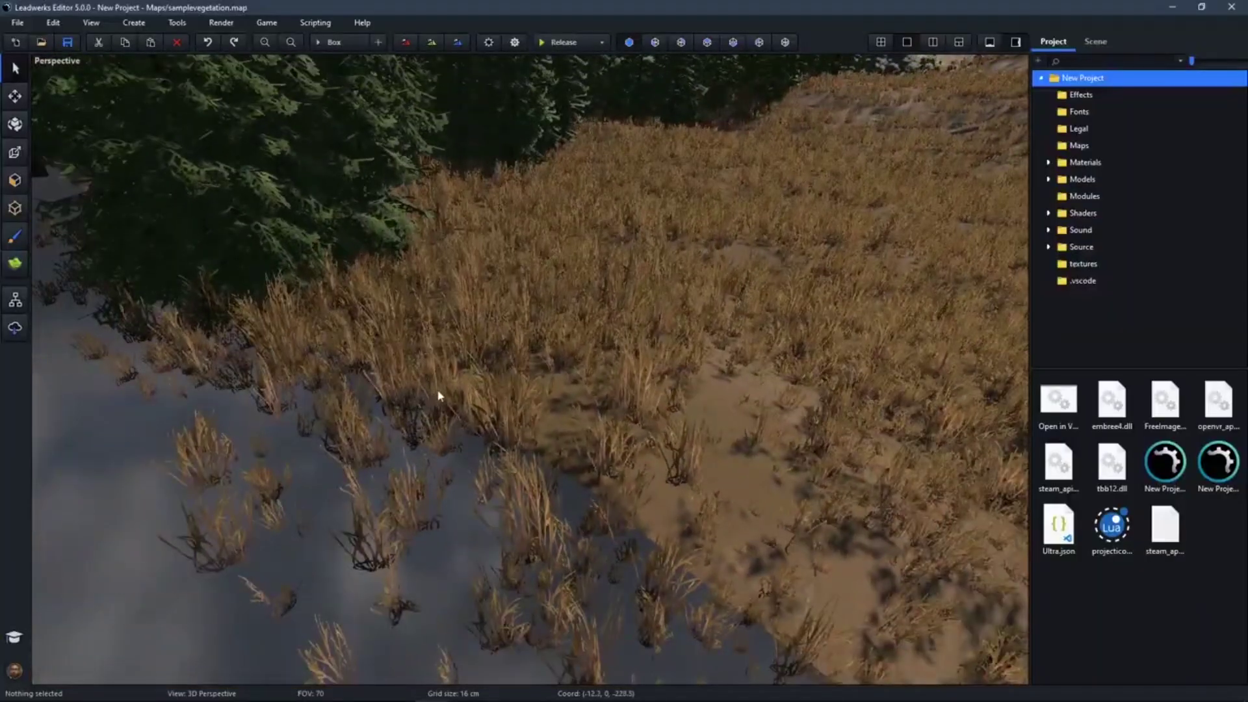
right_drag(676, 389, 662, 364)
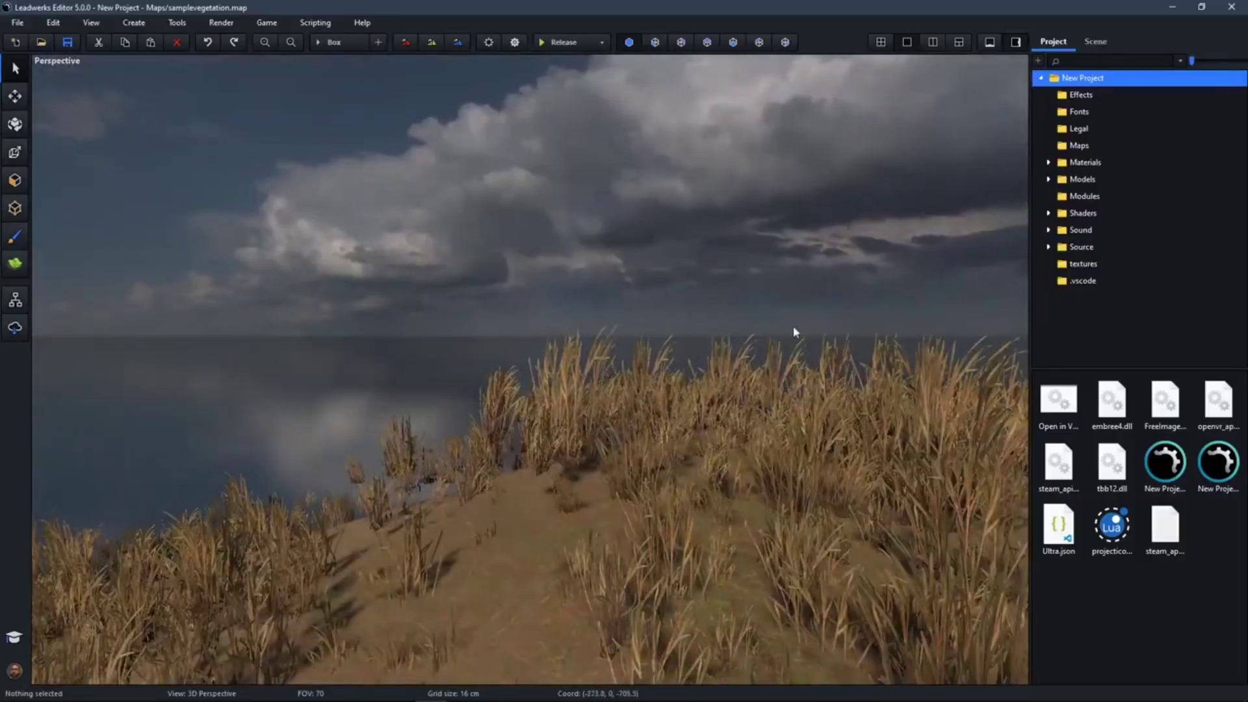
Set the dry grass variation's alignment to Per-vertex and check the grass on the uneven hillside.
click(13, 264)
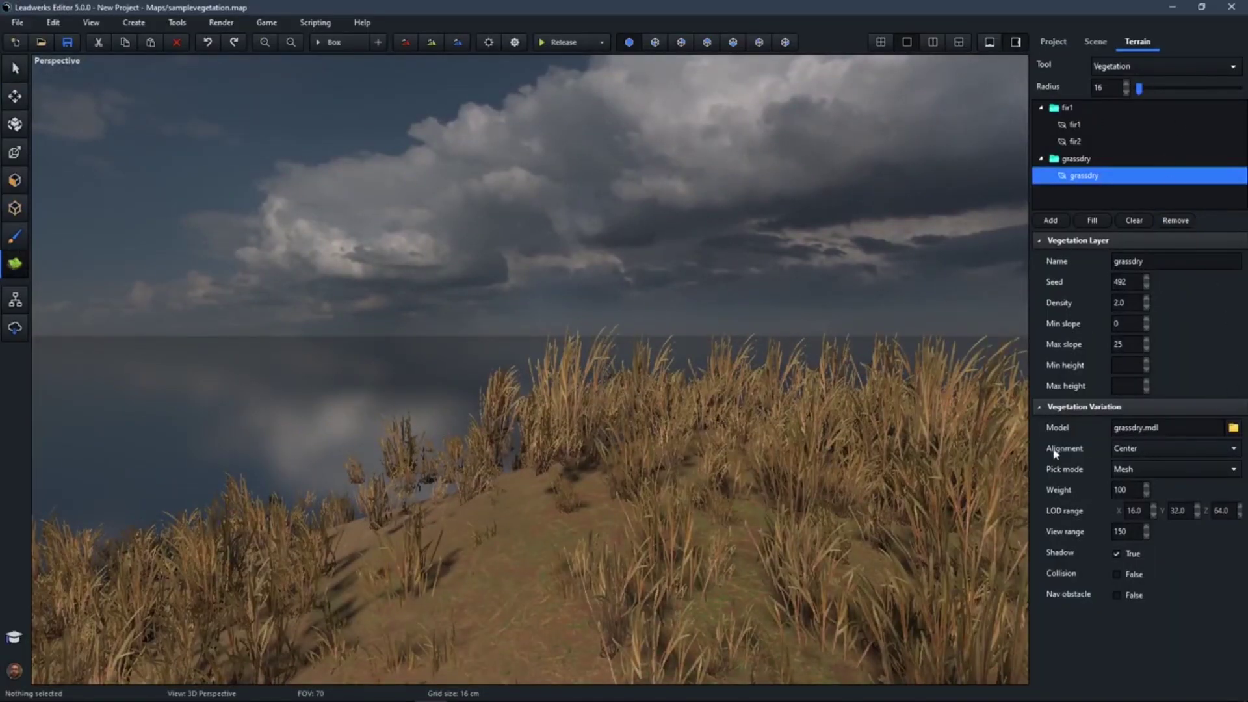
click(1146, 452)
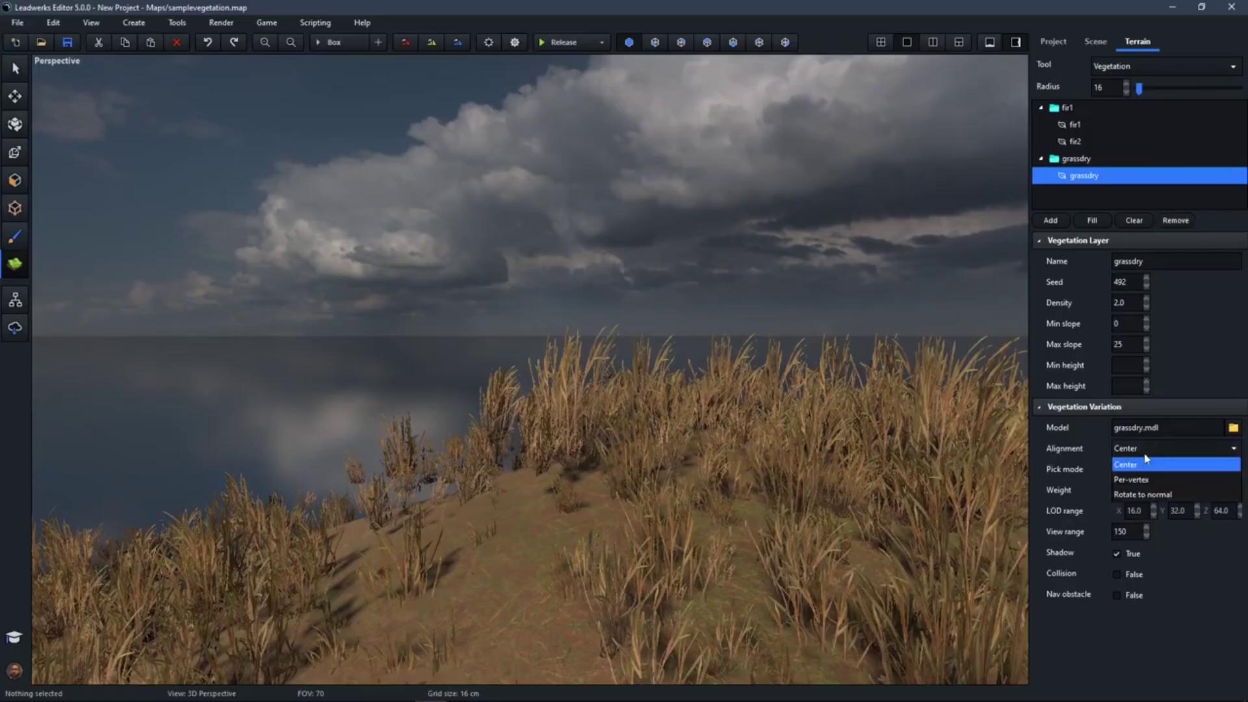
click(1142, 484)
right_drag(715, 403, 847, 373)
key(w)
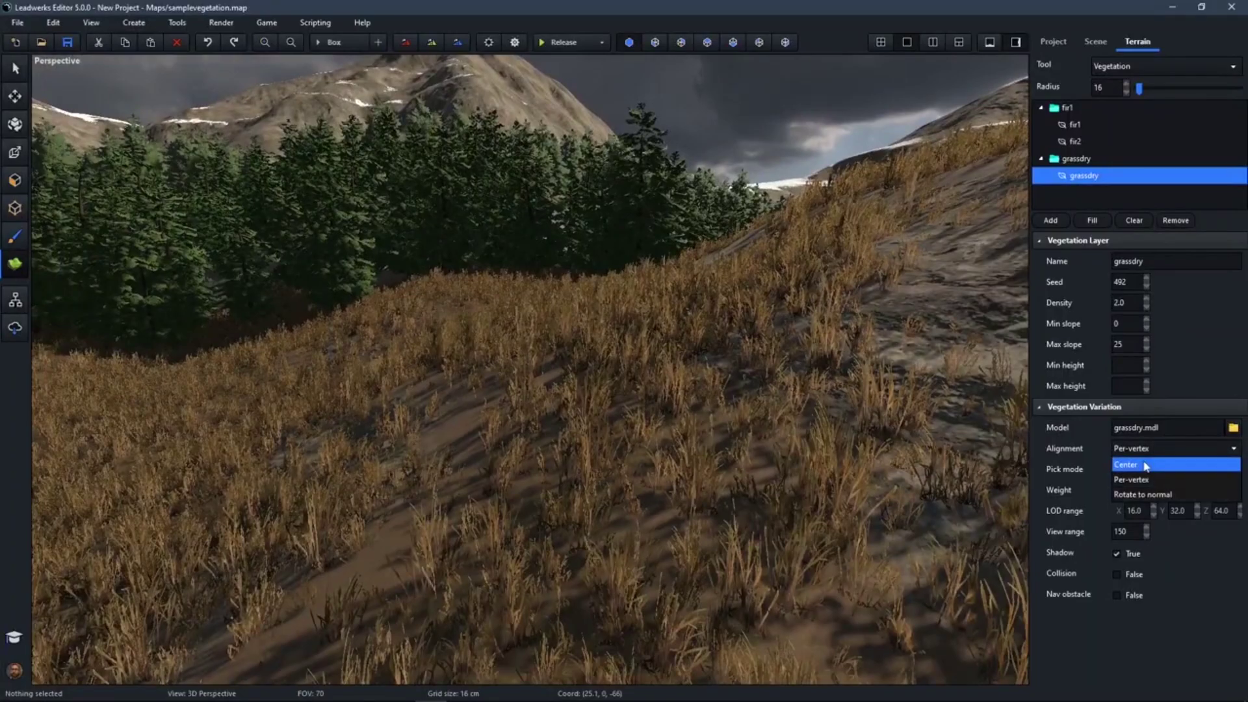
Switch the dry grass alignment to Center and back to Per-vertex to compare both on the slope.
click(1146, 466)
mouse_move(801, 426)
right_down()
mouse_move(839, 443)
mouse_move(774, 403)
mouse_move(759, 424)
right_up()
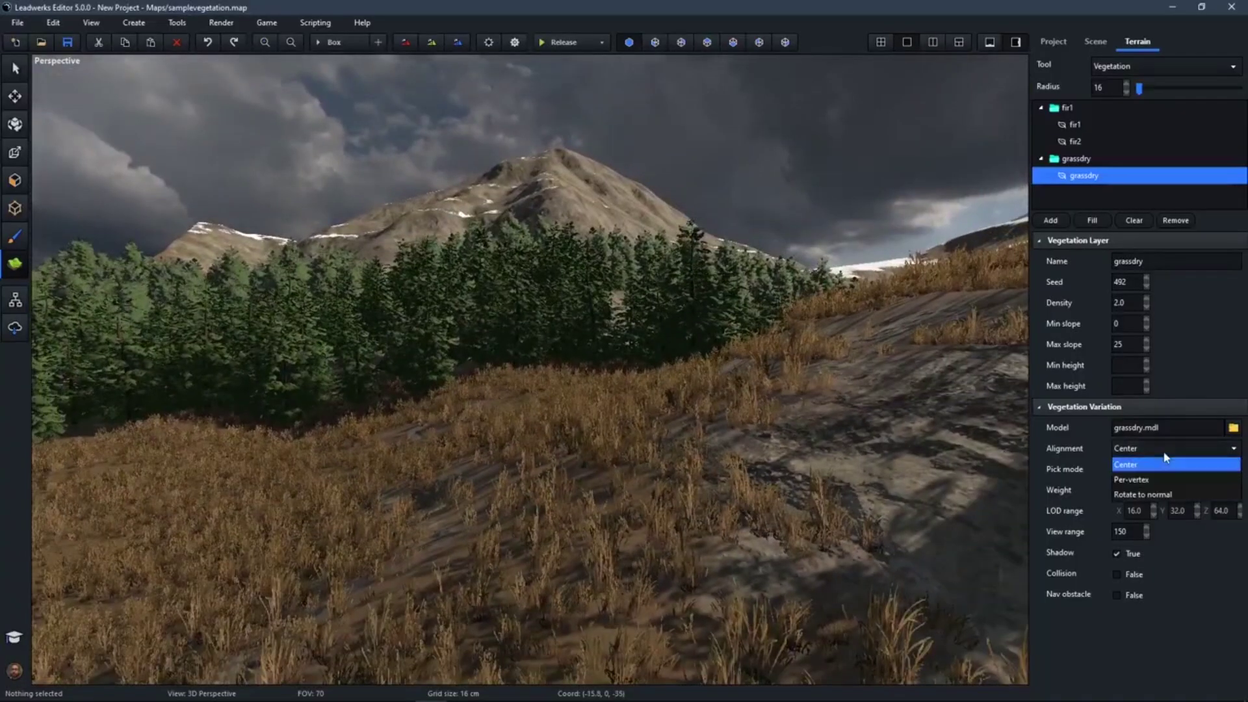
click(1147, 485)
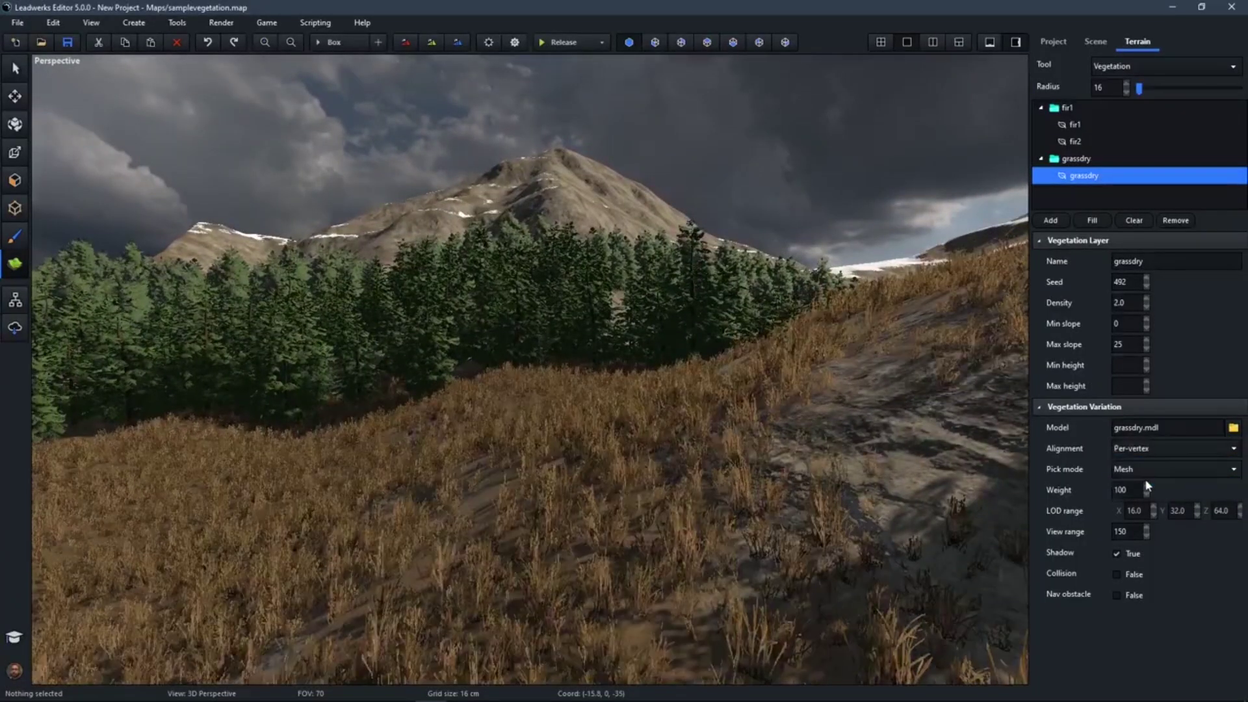
right_drag(696, 427, 826, 457)
right_drag(531, 369, 532, 368)
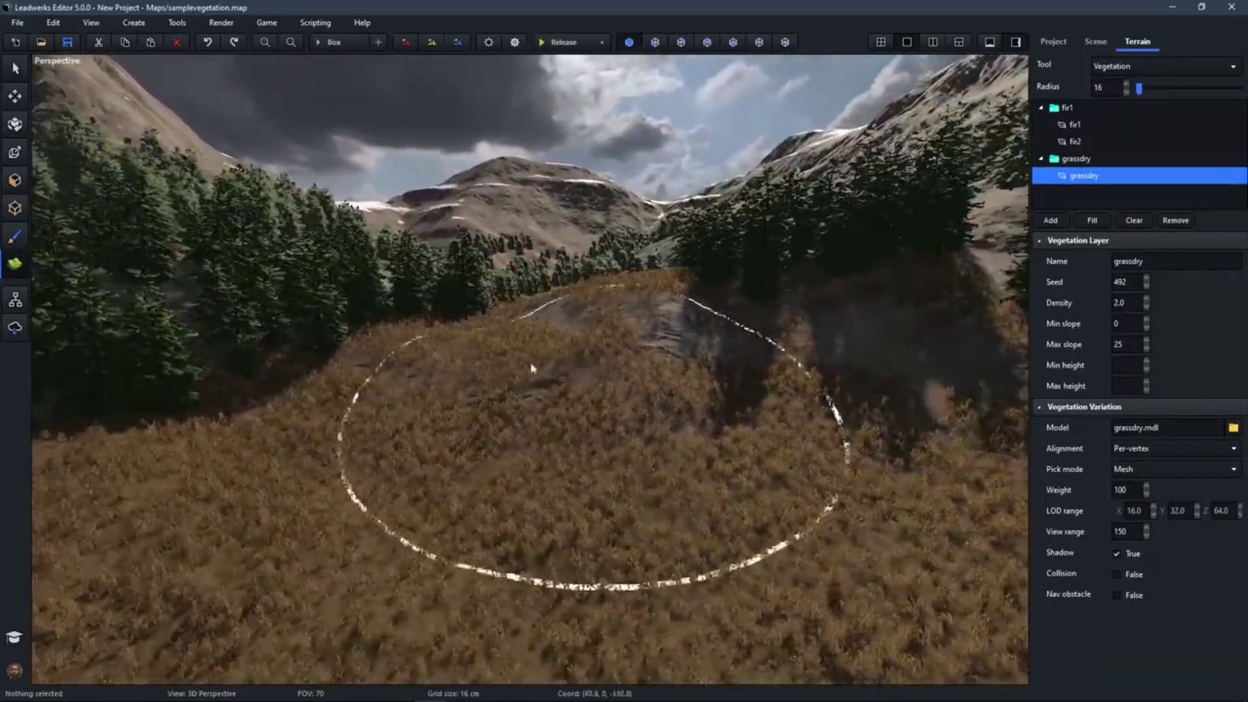
Paint dry grass over the bare ground beside the rocky slope and across the wooded hillsides.
click(19, 69)
right_drag(64, 112, 296, 234)
key(w)
click(15, 264)
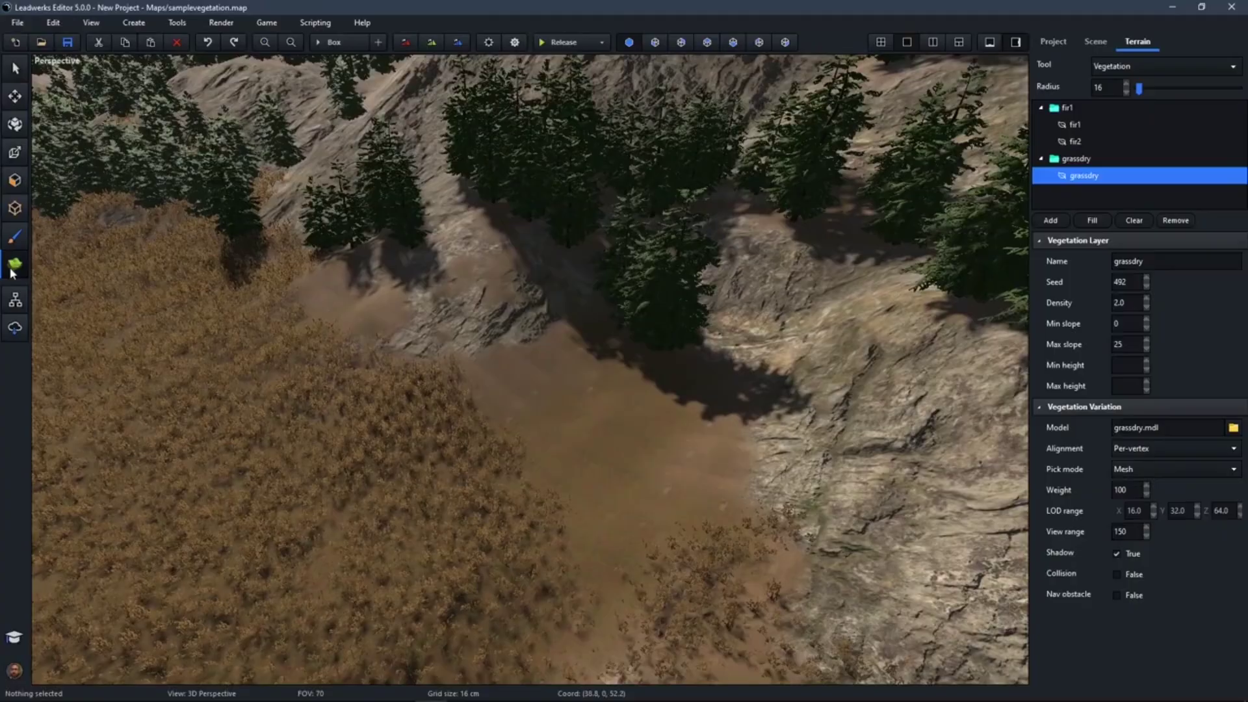
click(541, 454)
mouse_move(541, 453)
right_down()
mouse_move(520, 442)
mouse_move(505, 453)
right_up()
key(s)
mouse_move(583, 501)
right_down()
mouse_move(475, 480)
mouse_move(545, 480)
mouse_move(559, 494)
mouse_move(554, 465)
mouse_move(580, 486)
right_up()
key(w)
mouse_move(642, 313)
mouse_down()
mouse_move(625, 299)
mouse_move(326, 318)
mouse_move(120, 271)
mouse_up()
mouse_move(120, 271)
right_down()
mouse_move(78, 271)
mouse_move(266, 245)
right_up()
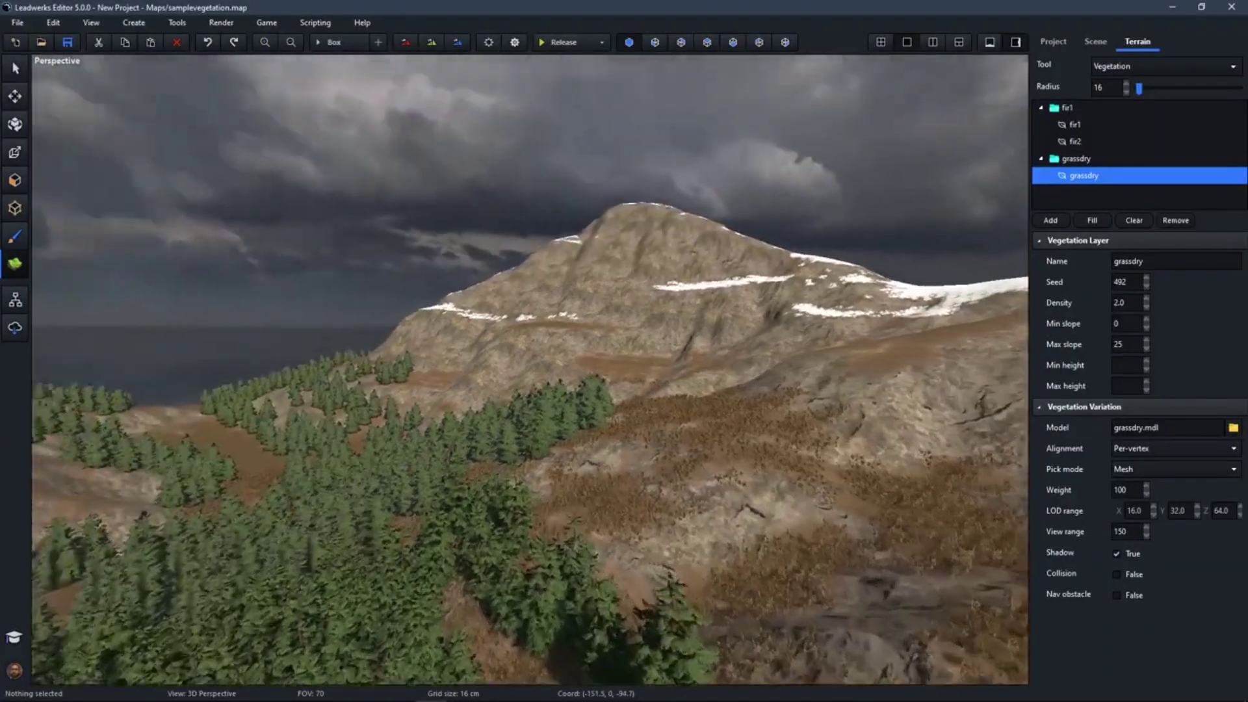
Examine the forest and dry grass coverage from above the hillsides and from within the meadow.
right_drag(417, 299, 444, 324)
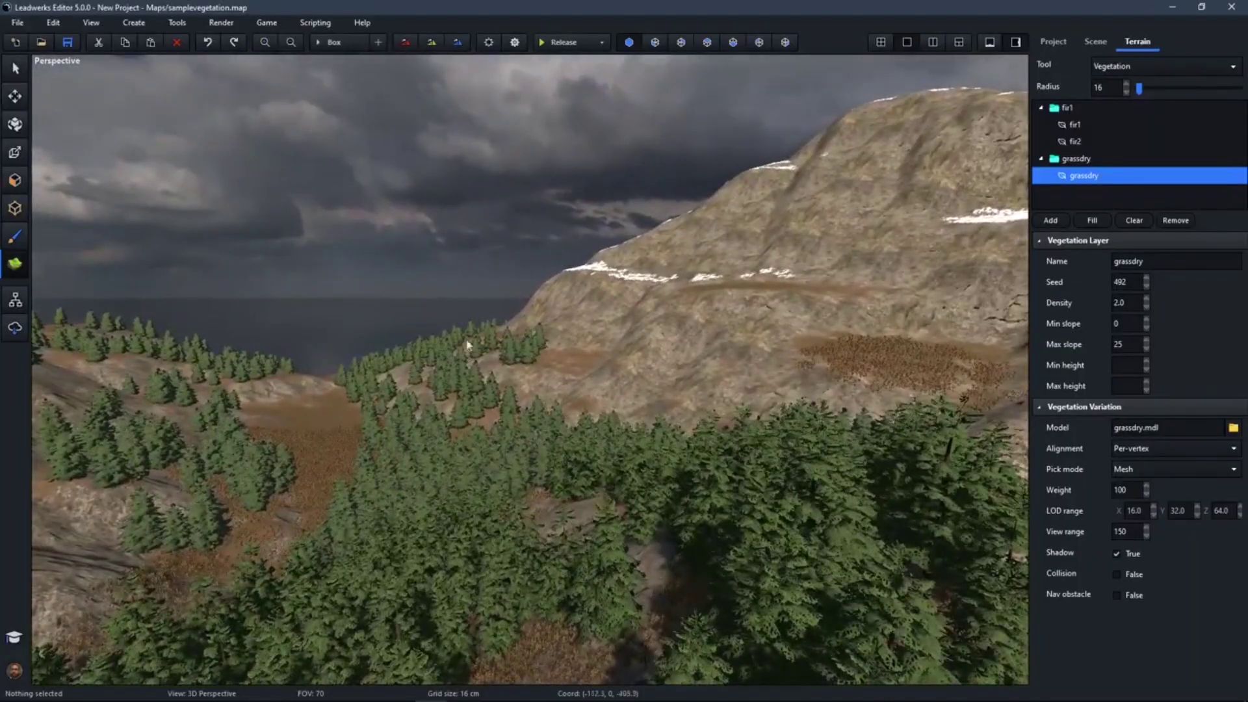
mouse_move(631, 482)
right_down()
mouse_move(573, 449)
mouse_move(546, 407)
right_up()
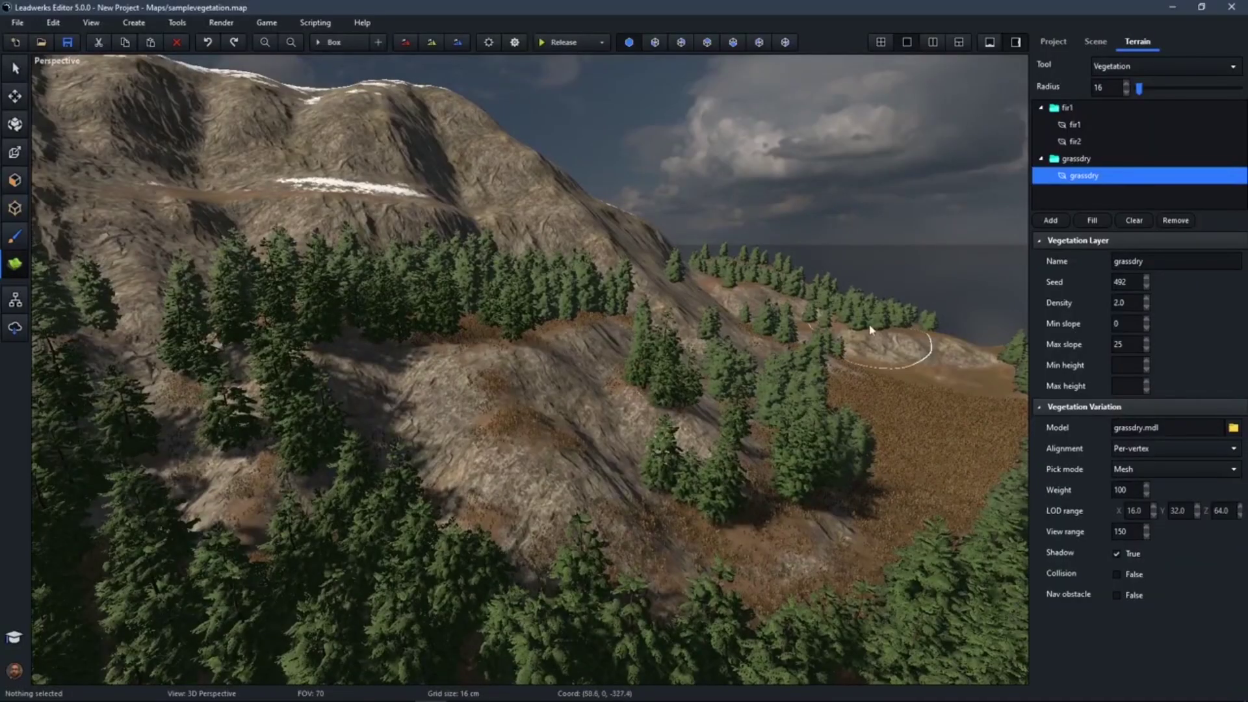
key(w)
mouse_move(748, 482)
right_down()
mouse_move(822, 472)
mouse_move(741, 513)
right_up()
mouse_move(530, 369)
right_down()
mouse_move(530, 508)
mouse_move(530, 358)
right_up()
key(w)
right_drag(805, 469, 786, 495)
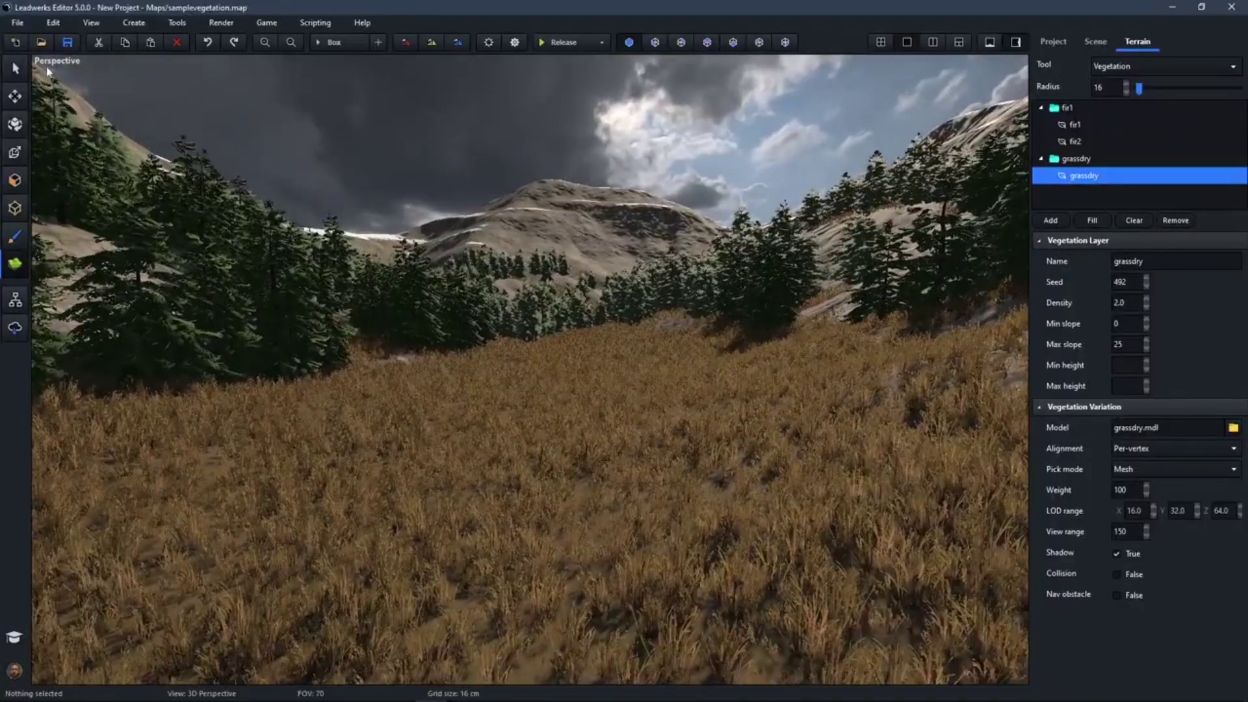
click(16, 70)
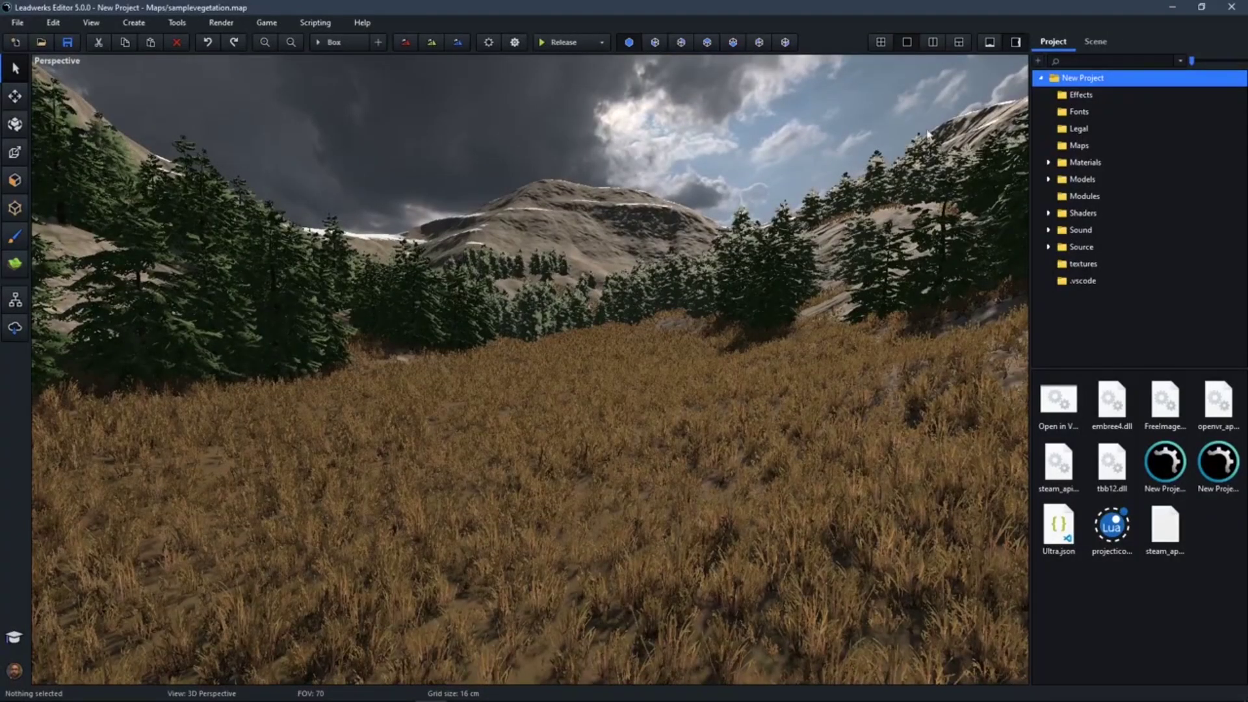
Add a vegetation layer with the rock1.mdl, rock2.mdl and rock3.mdl models from the Rock Moss Set 2 folder.
click(14, 263)
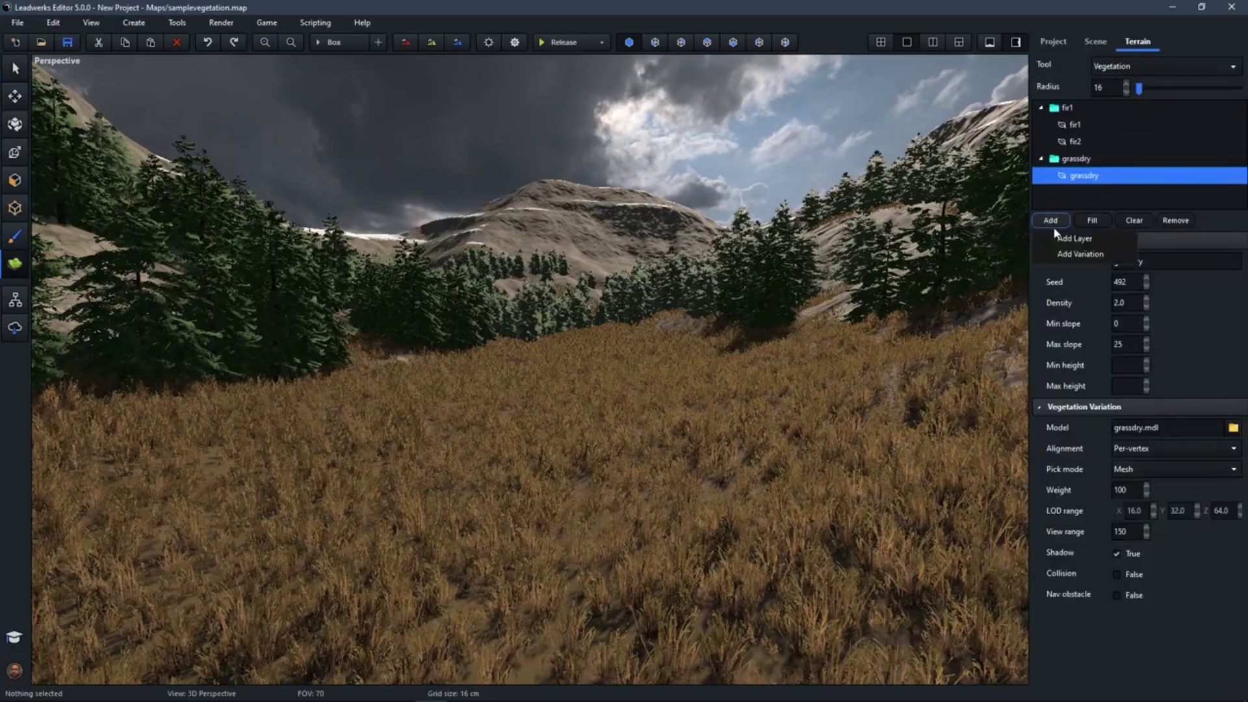
click(1076, 239)
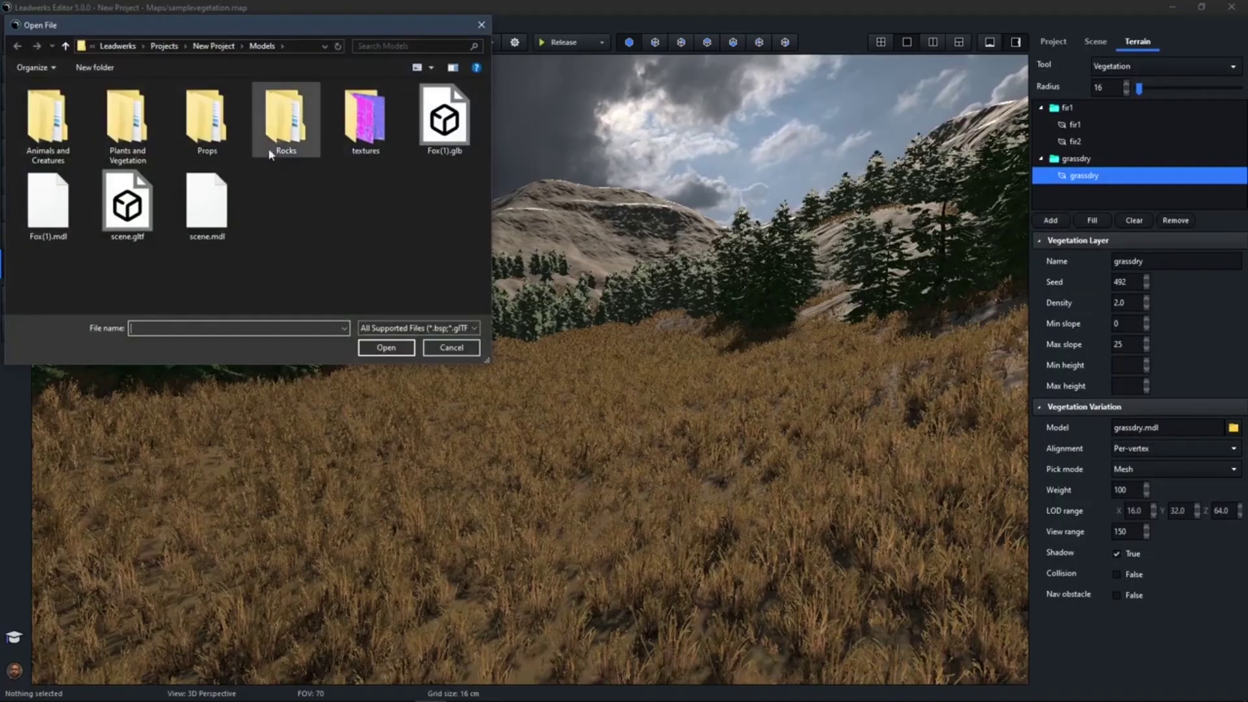
double_click(284, 122)
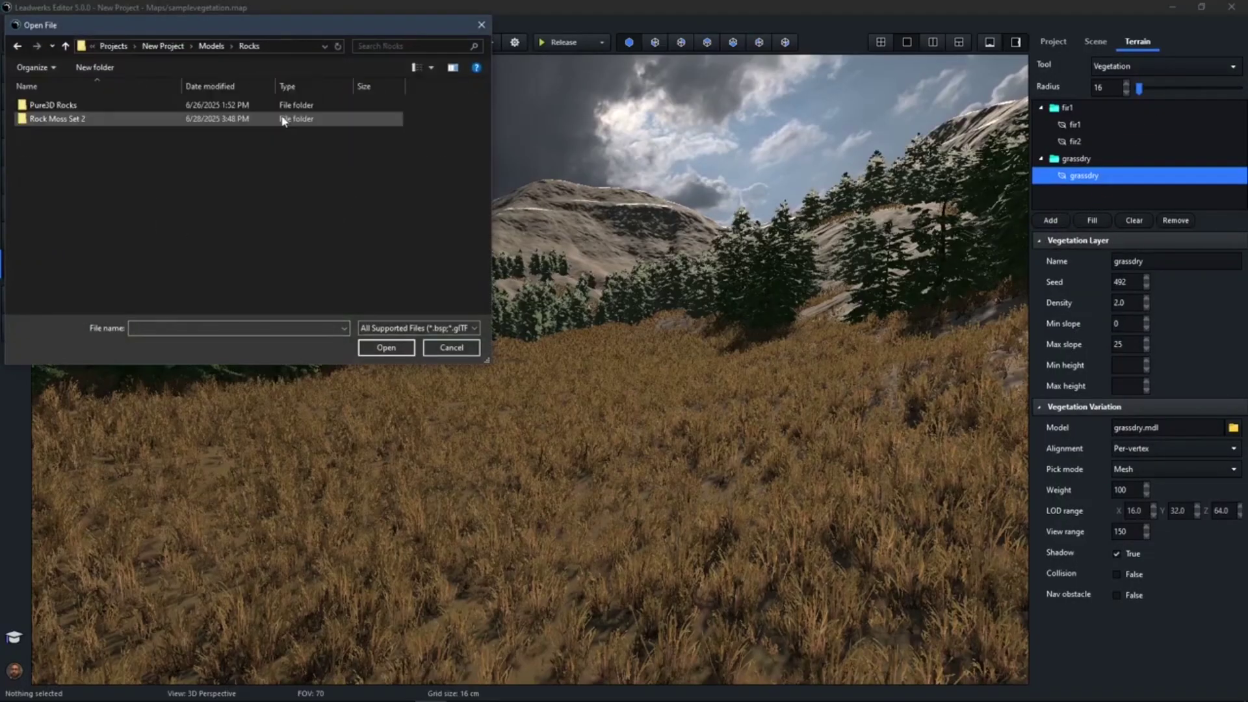
double_click(57, 122)
click(46, 107)
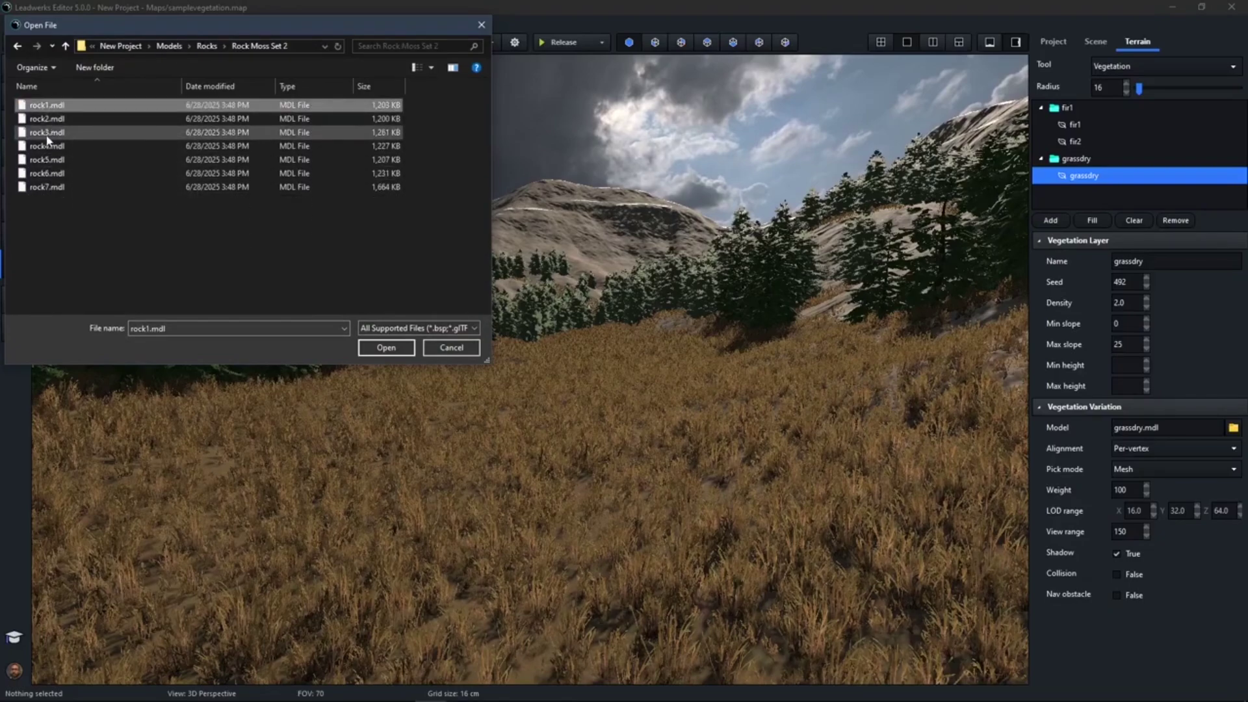
shift+click(46, 133)
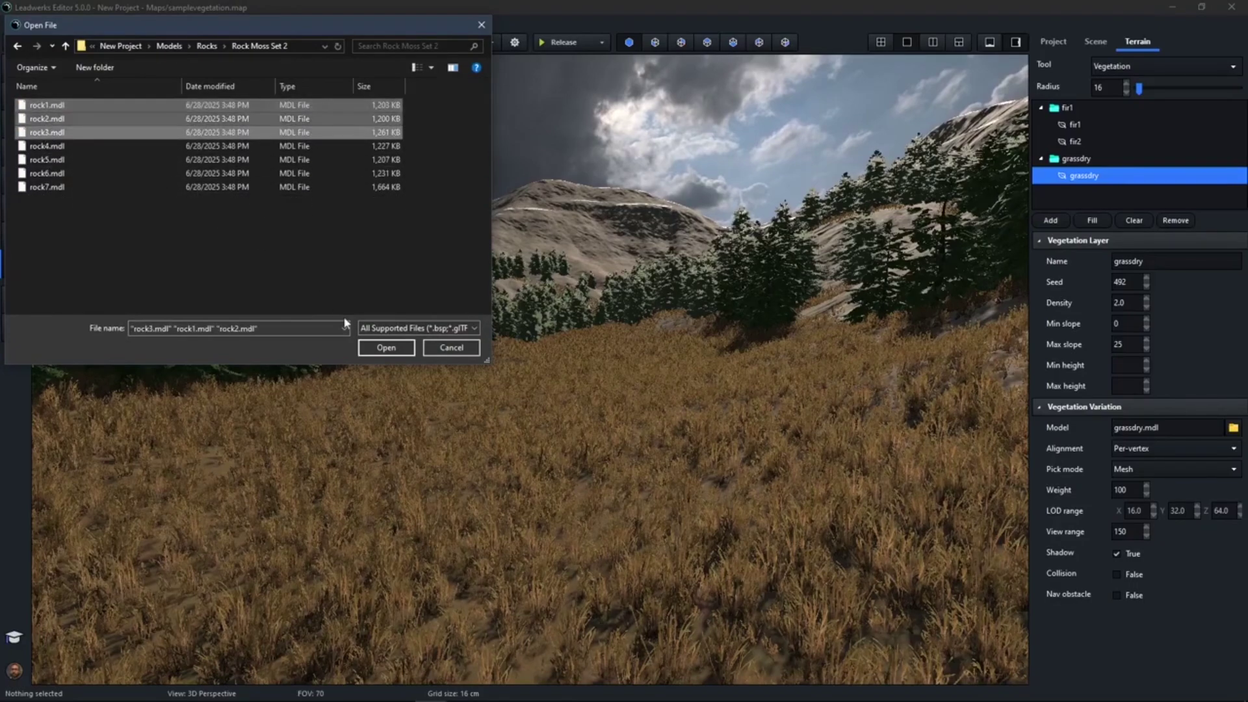
click(386, 349)
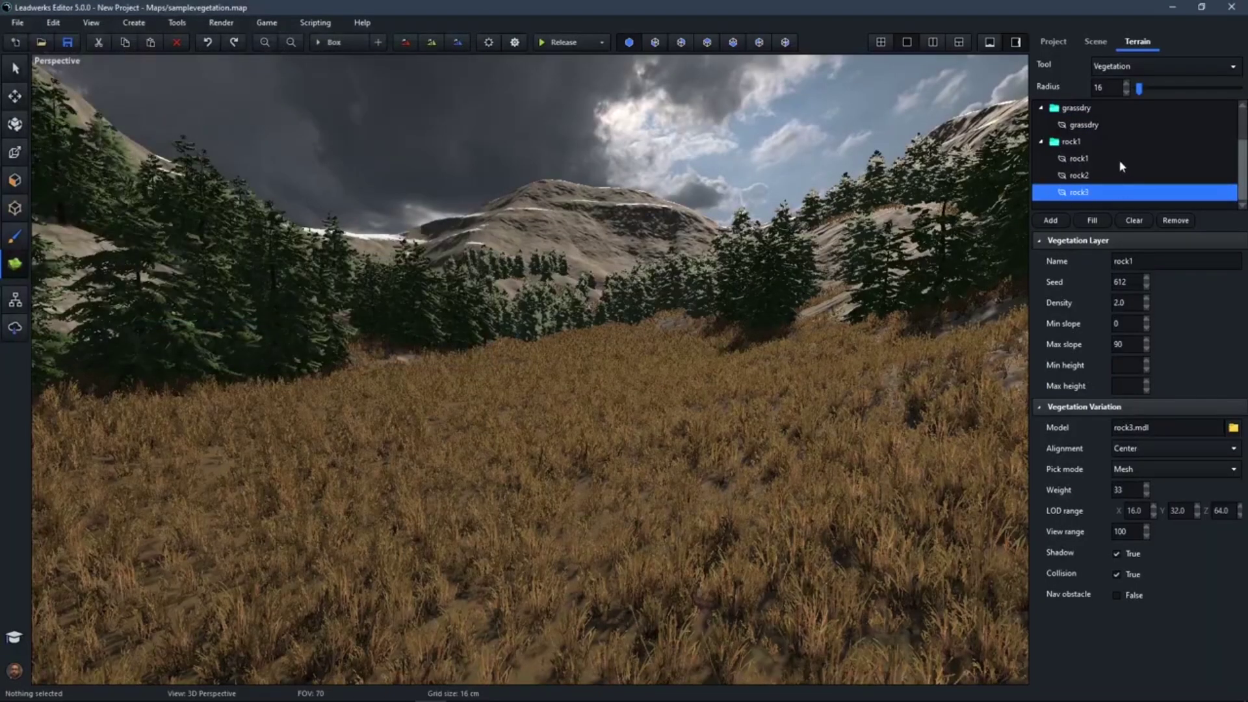
Set the brush radius to 8 and paint a cluster of rocks in the grassy meadow near the firs.
right_drag(590, 279, 585, 315)
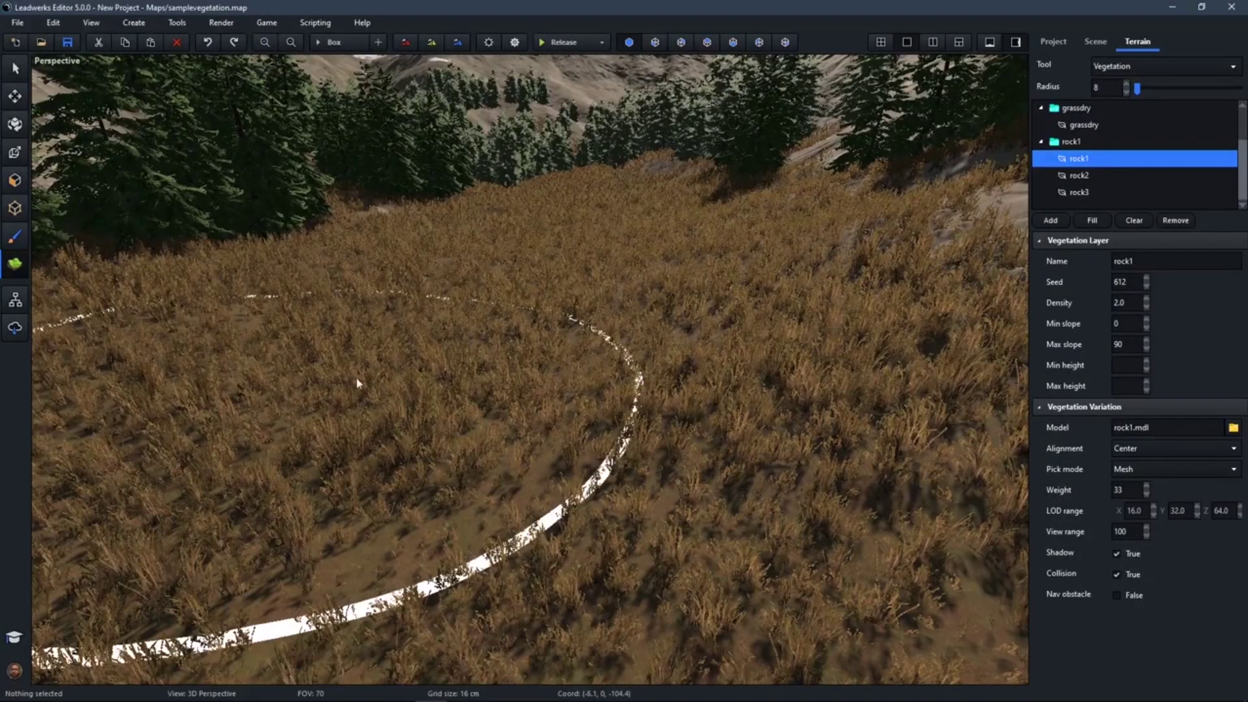
mouse_move(474, 334)
mouse_down()
mouse_move(455, 355)
mouse_move(554, 344)
mouse_up()
mouse_move(599, 385)
right_down()
mouse_move(559, 378)
mouse_move(558, 405)
mouse_move(573, 403)
mouse_move(575, 387)
mouse_move(674, 391)
mouse_move(651, 396)
mouse_move(667, 379)
mouse_move(650, 371)
mouse_move(667, 371)
mouse_move(664, 384)
right_up()
key(w)
key(s)
key(w)
key(a)
key(s)
key(s)
mouse_move(559, 368)
right_down()
mouse_move(574, 380)
mouse_move(559, 369)
right_up()
key(w)
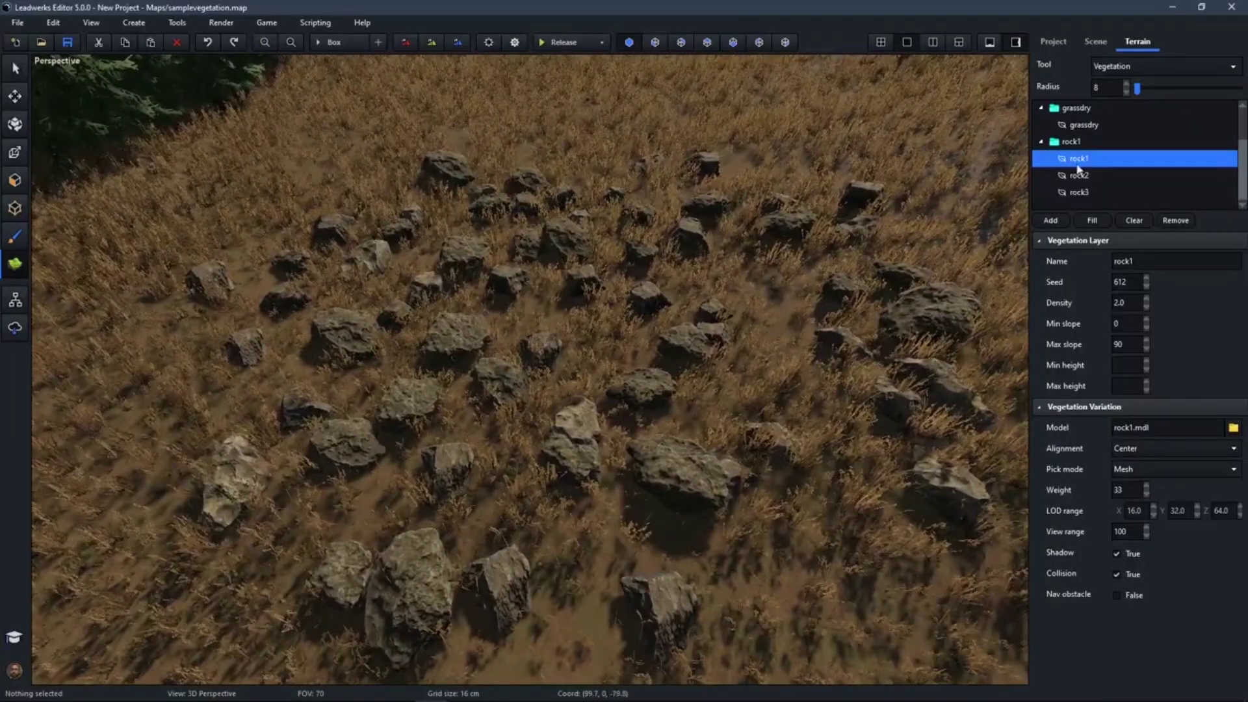
Erase rocks from the grassy meadow and reduce the brush radius to 4.
click(1081, 193)
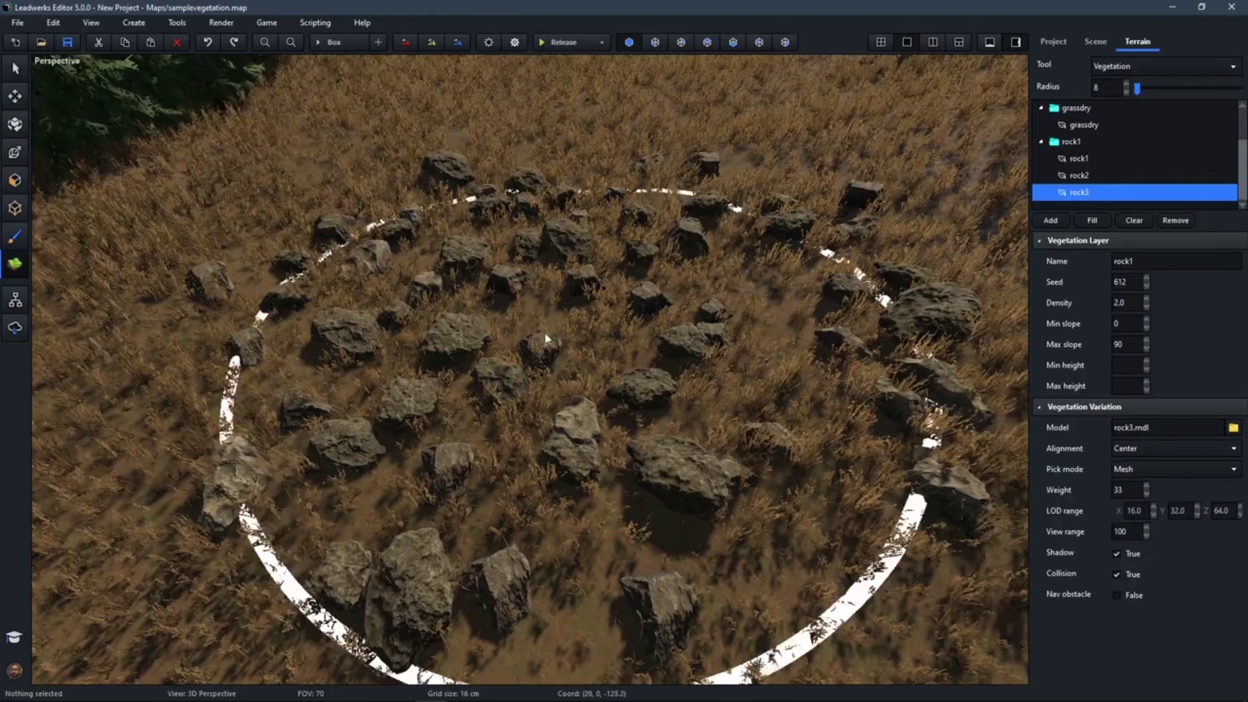
mouse_move(537, 294)
right_down()
mouse_move(504, 260)
mouse_move(517, 249)
mouse_move(511, 263)
mouse_move(510, 217)
mouse_move(496, 229)
mouse_move(528, 296)
right_up()
key(s)
key(w)
key(s)
key(s)
key(d)
mouse_move(573, 440)
ctrl+mouse_down()
mouse_move(624, 399)
mouse_move(580, 440)
ctrl+mouse_up()
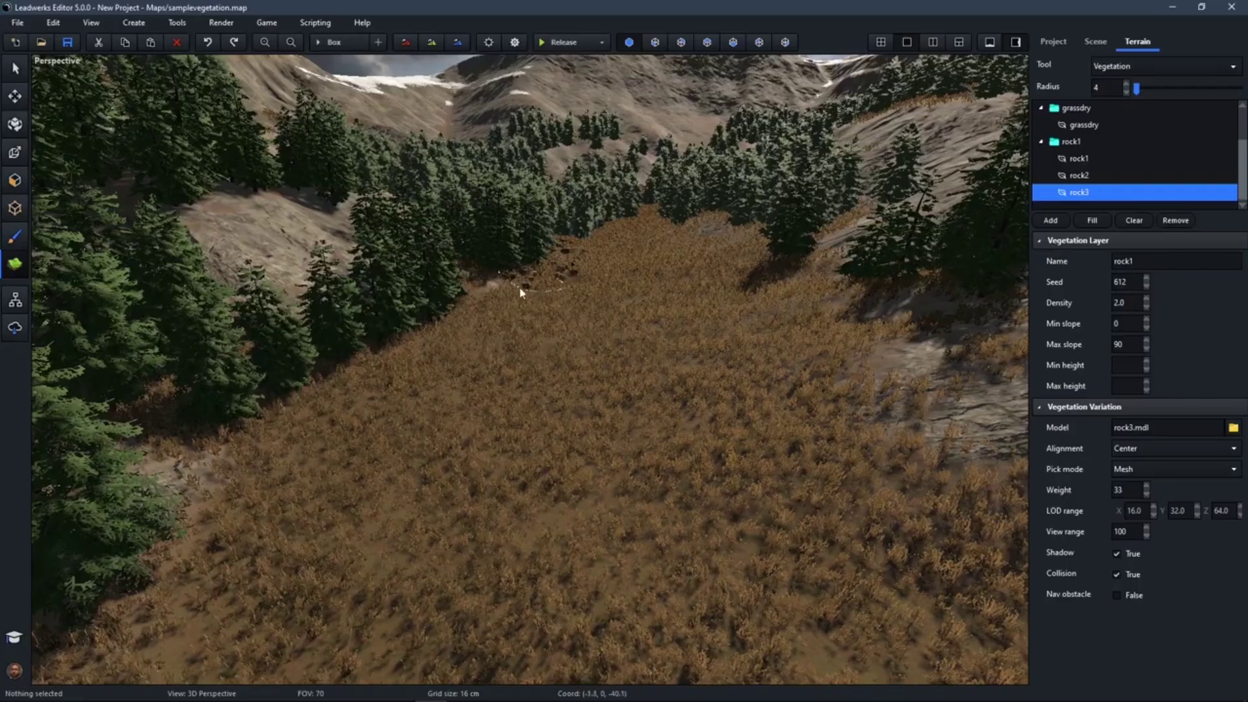
Paint rocks along both meadow edges beneath the firs and around the base of the bare rocky slope.
mouse_move(385, 369)
mouse_down()
mouse_move(270, 437)
mouse_move(237, 585)
mouse_up()
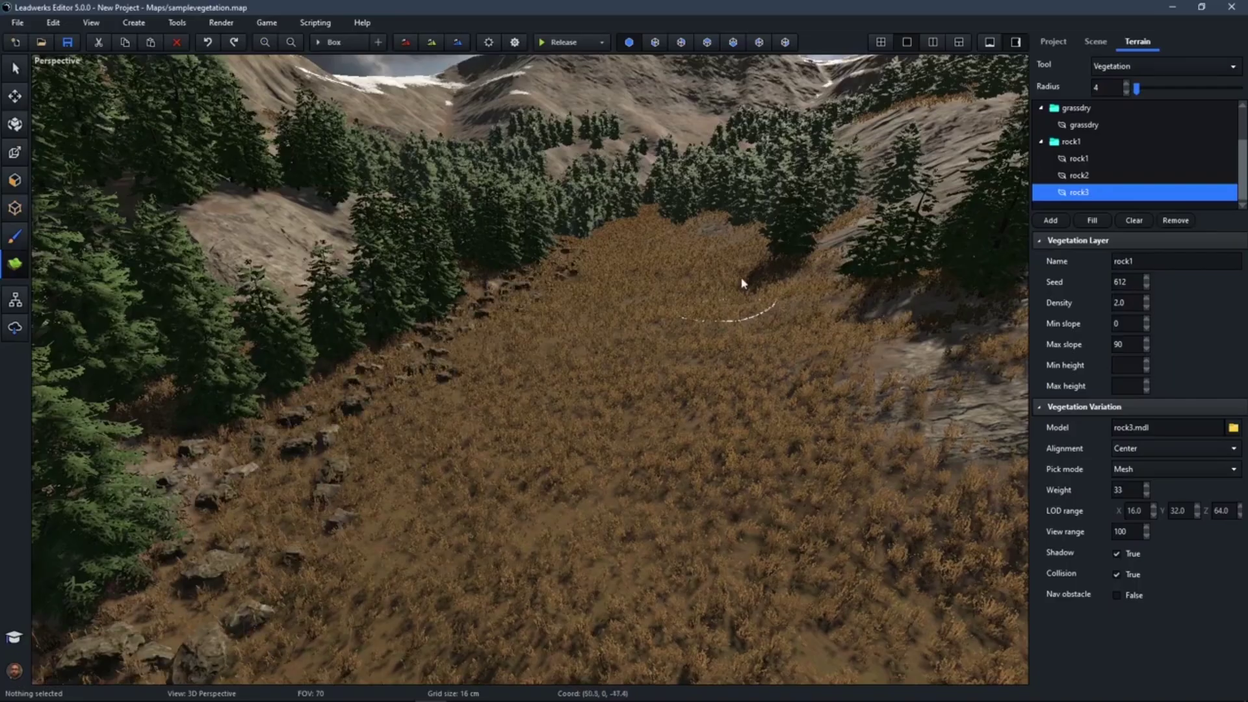
mouse_move(835, 356)
mouse_down()
mouse_move(905, 465)
mouse_move(874, 560)
mouse_up()
right_drag(802, 443, 1020, 448)
drag(299, 412, 296, 412)
mouse_move(461, 371)
mouse_down()
mouse_move(629, 416)
mouse_move(638, 524)
mouse_up()
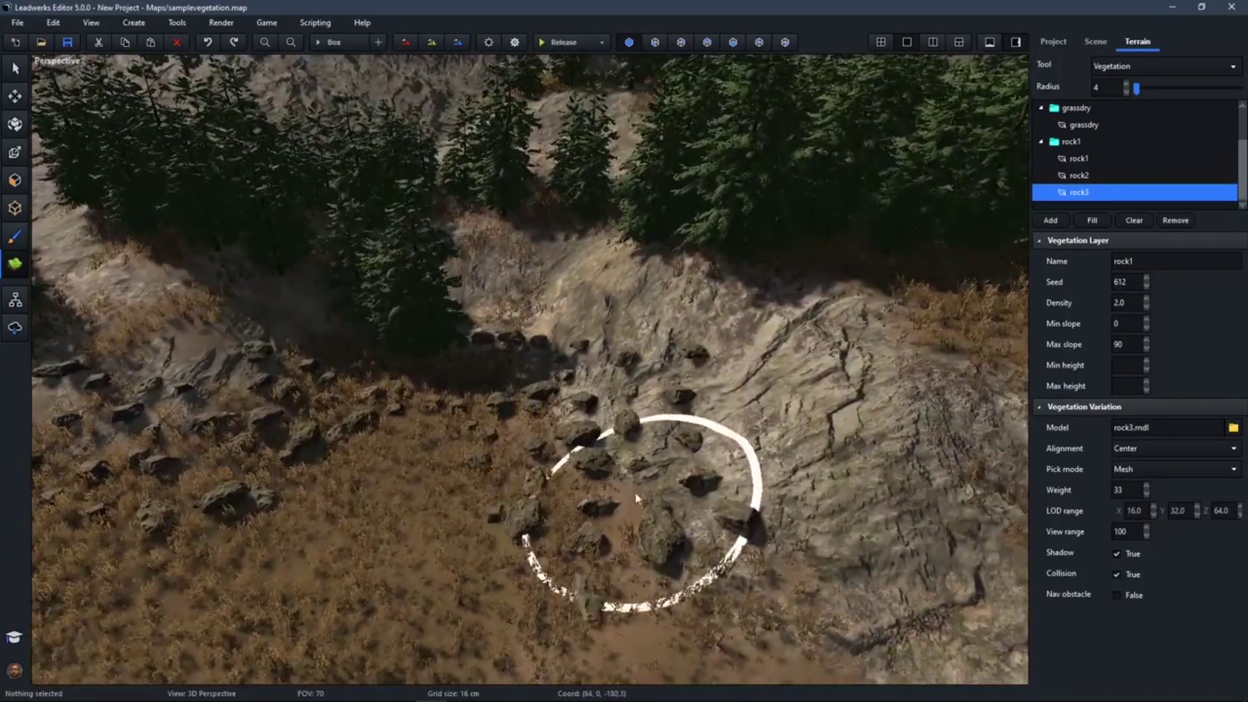
drag(619, 613, 666, 613)
Extend the painted rocks farther along the meadow's edge beyond the rocky slope.
right_drag(666, 614, 917, 604)
drag(416, 569, 821, 472)
mouse_move(820, 471)
right_down()
mouse_move(1008, 491)
mouse_move(1014, 504)
mouse_move(943, 521)
right_up()
right_drag(770, 458, 753, 455)
drag(493, 462, 348, 393)
Paint rocks along the fir edge near the terrain border and erase the excess from the open grass.
mouse_move(348, 394)
right_down()
mouse_move(286, 318)
mouse_move(221, 299)
mouse_move(238, 254)
mouse_move(159, 257)
mouse_move(78, 293)
mouse_move(306, 387)
right_up()
key(w)
key(s)
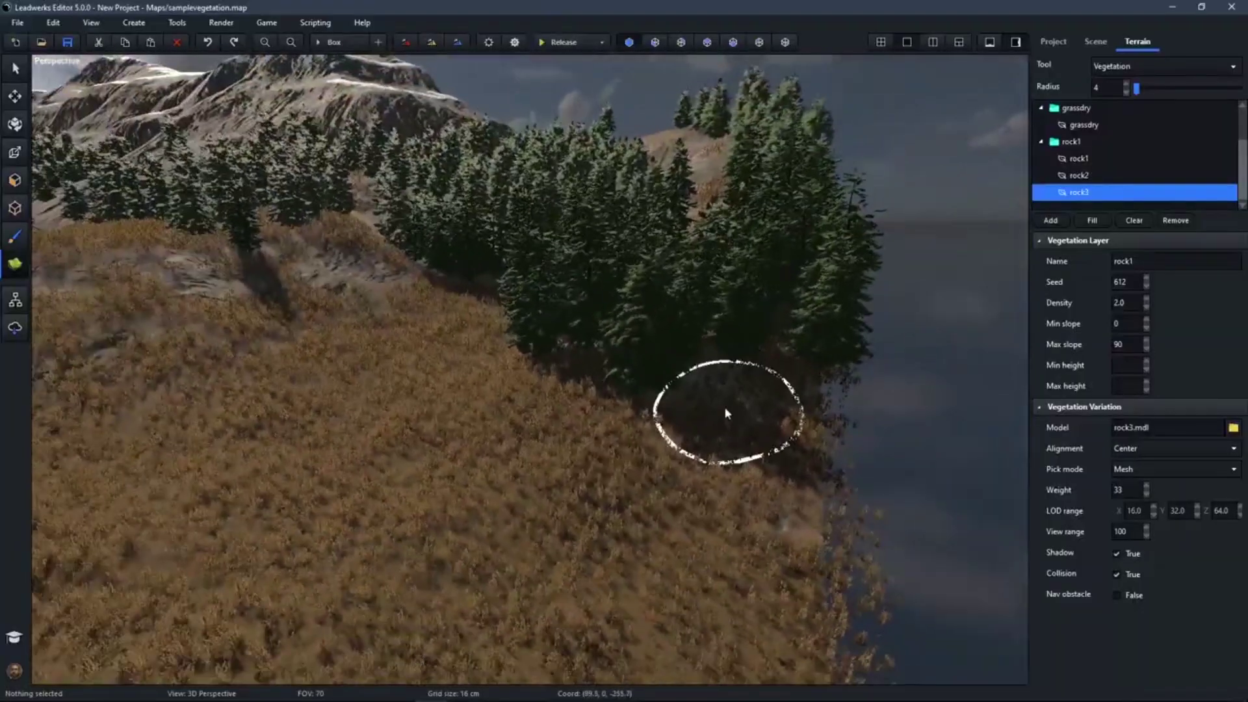
drag(727, 414, 623, 415)
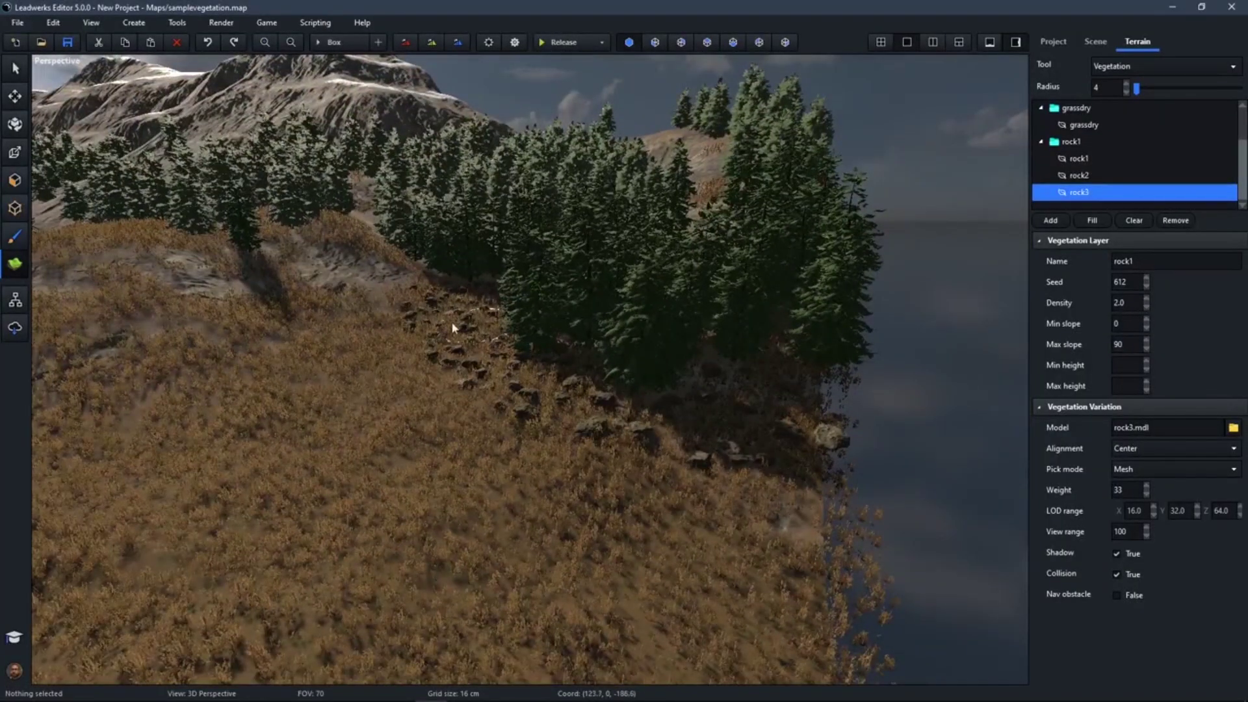
ctrl+drag(504, 407, 727, 469)
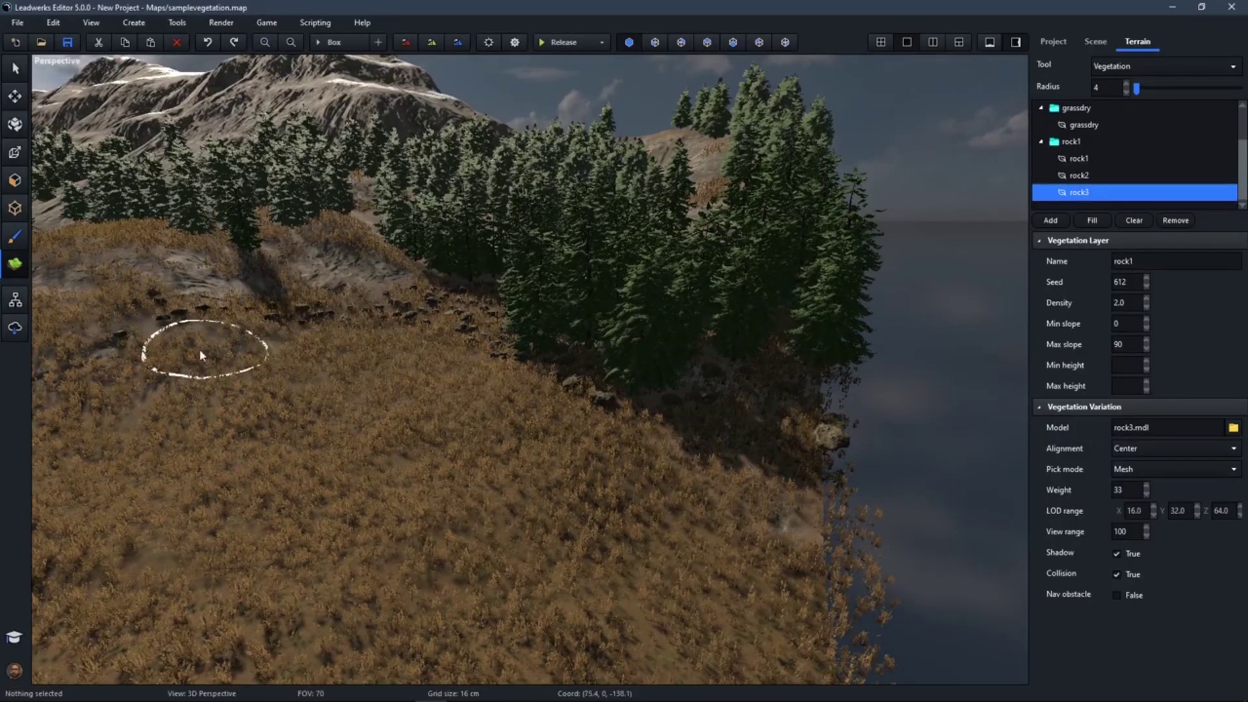
Paint rocks along the opposite tree line and across the grass below the shaded slope.
right_drag(259, 345, 485, 320)
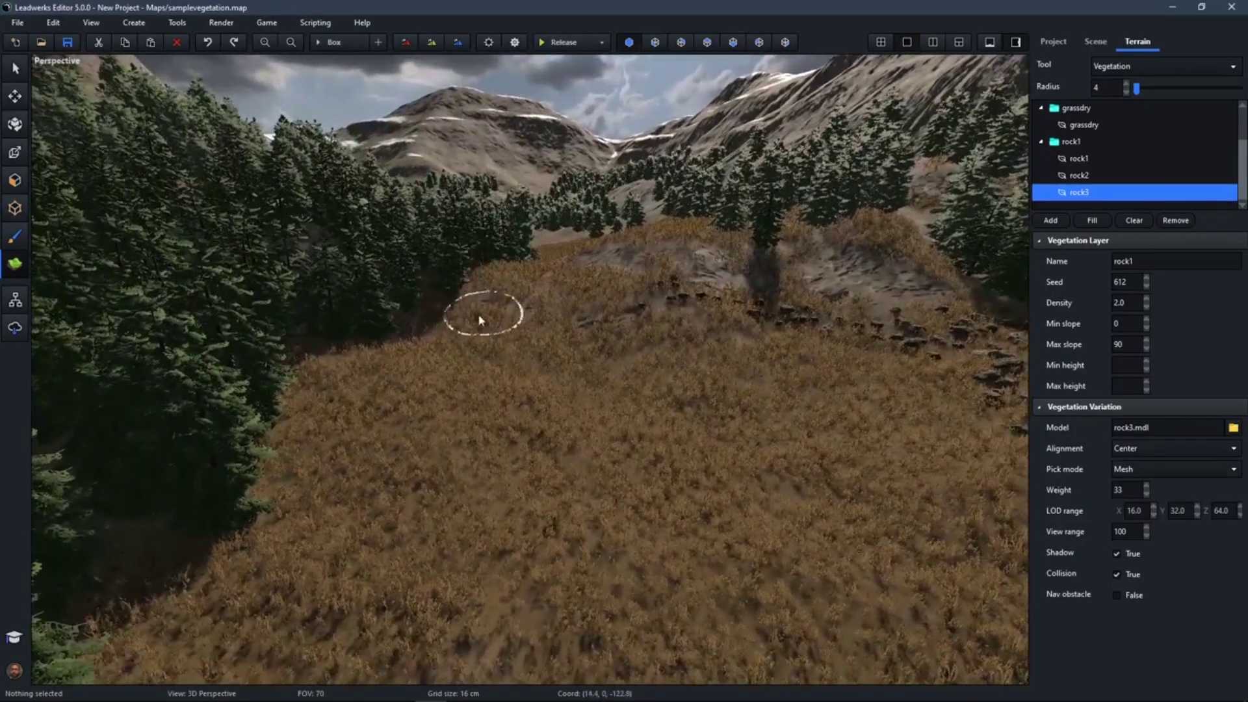
mouse_move(281, 467)
mouse_down()
mouse_move(195, 641)
mouse_move(328, 650)
mouse_move(386, 512)
mouse_move(409, 409)
mouse_up()
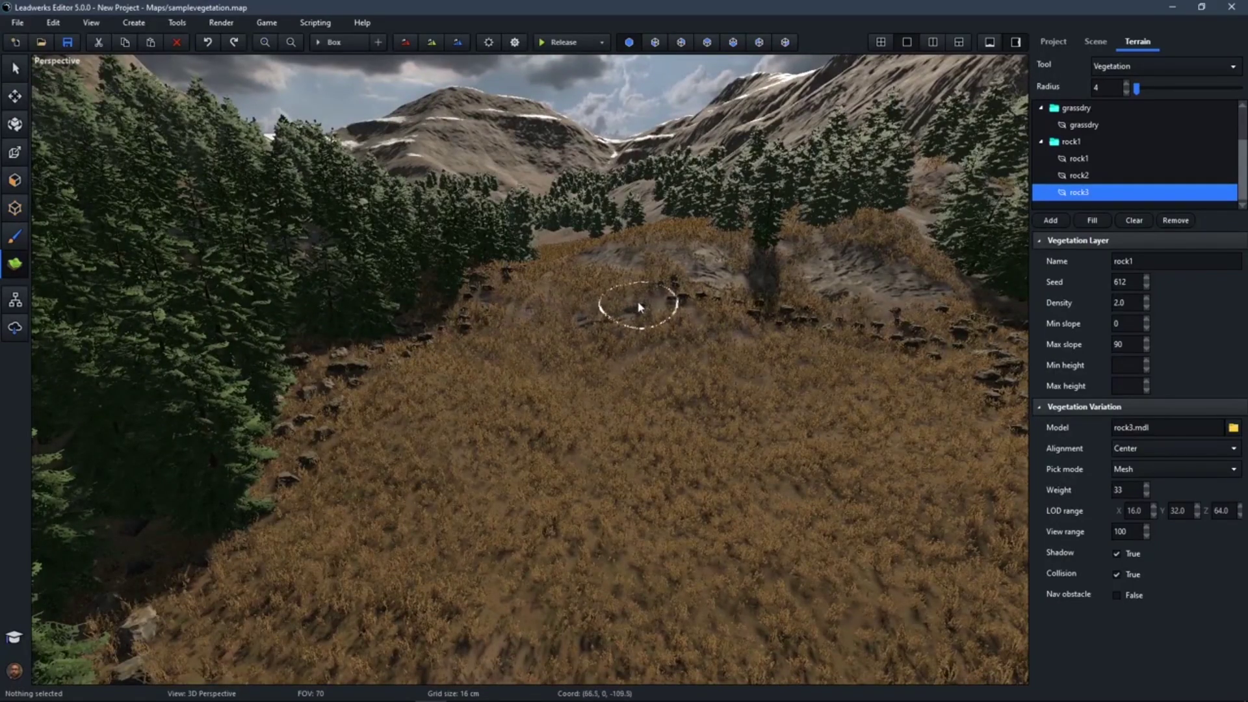
mouse_move(632, 338)
right_down()
mouse_move(634, 240)
mouse_move(608, 231)
mouse_move(561, 287)
right_up()
key(w)
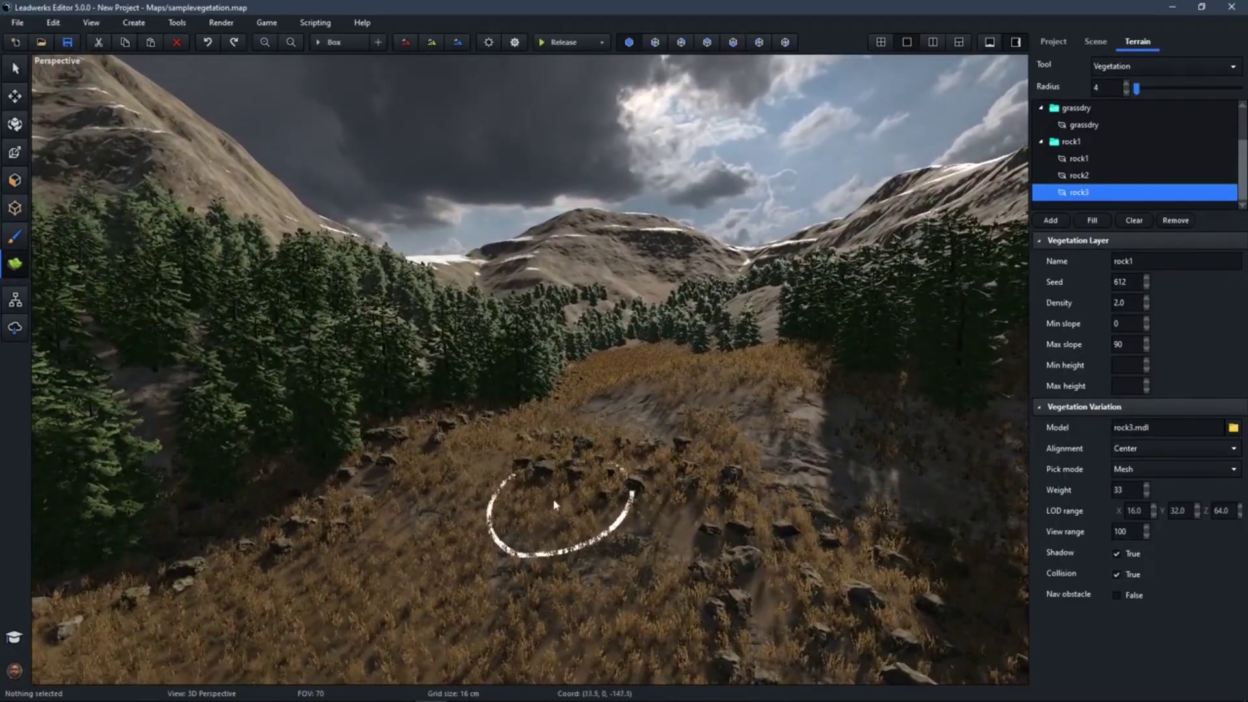
mouse_move(585, 561)
right_down()
mouse_move(709, 612)
mouse_move(718, 527)
mouse_move(722, 566)
right_up()
drag(405, 530, 265, 627)
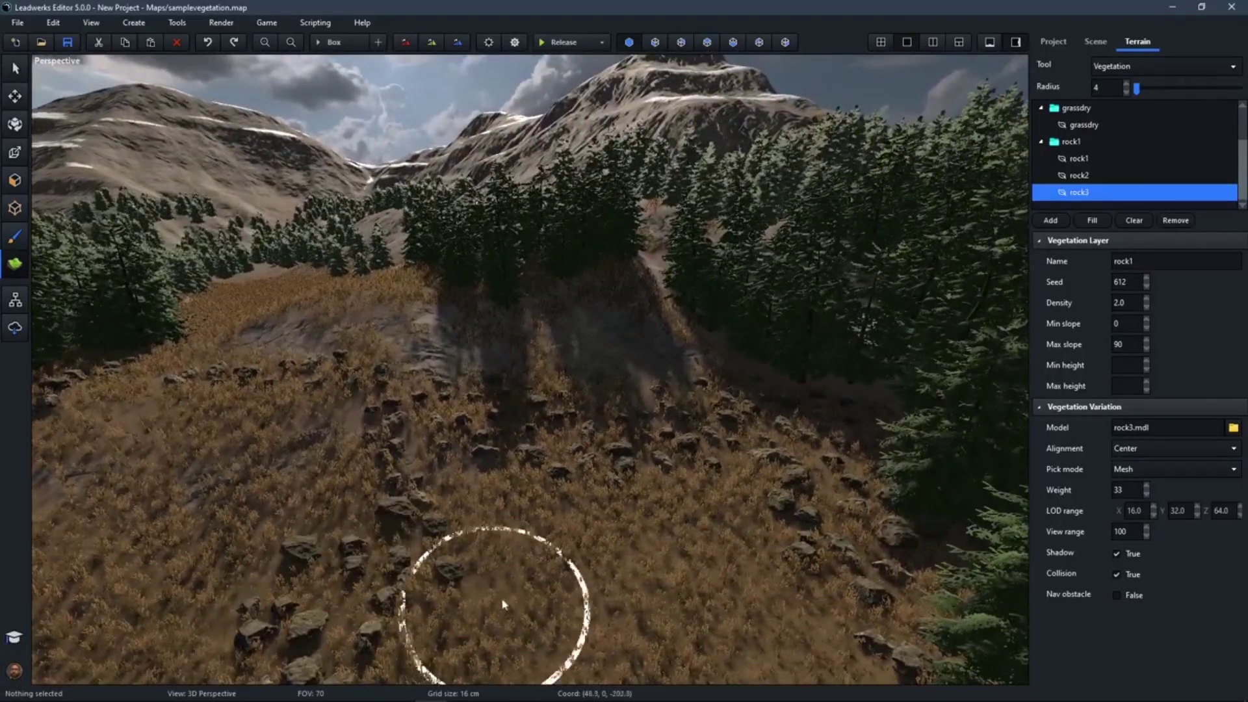
Touch up the rocks along the grassy valley's edges and erase stray ones from the middle of the meadow.
mouse_move(539, 549)
right_down()
mouse_move(449, 504)
mouse_move(411, 543)
right_up()
drag(576, 518, 541, 507)
ctrl+drag(433, 563, 697, 533)
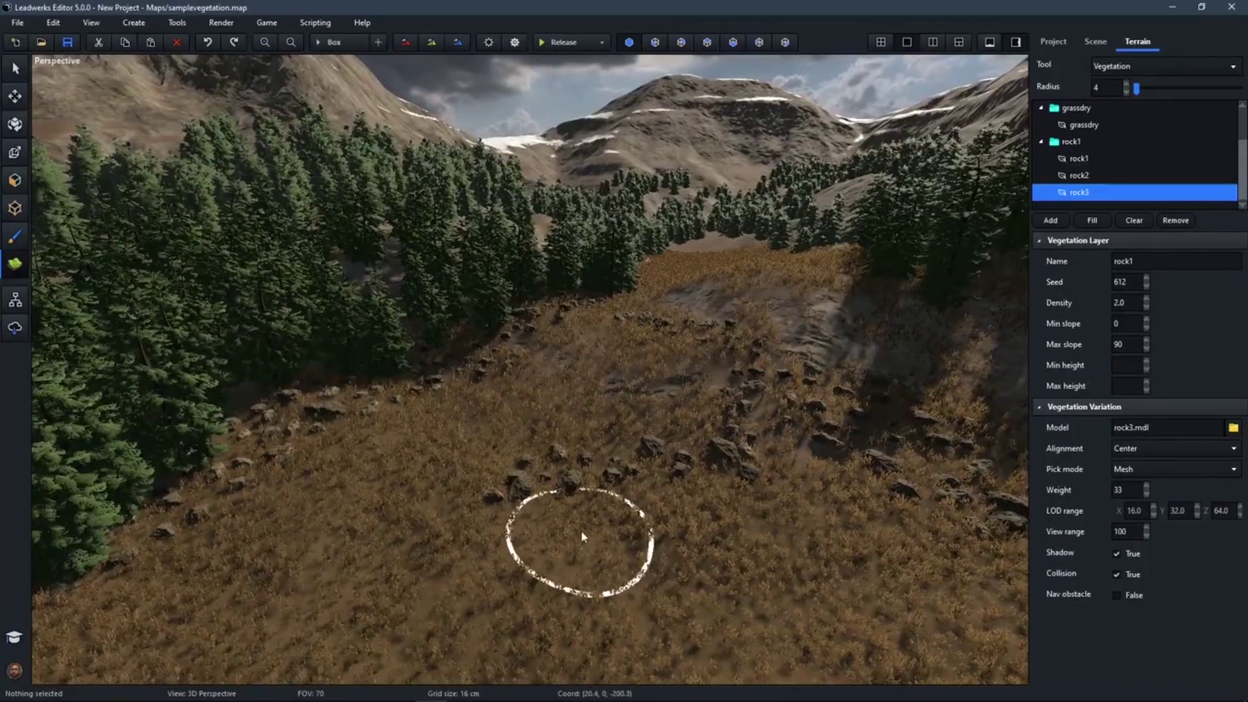
mouse_move(618, 546)
right_down()
mouse_move(514, 482)
mouse_move(595, 553)
right_up()
drag(532, 469, 583, 443)
mouse_move(681, 500)
ctrl+mouse_down()
mouse_move(630, 544)
mouse_move(528, 524)
ctrl+mouse_up()
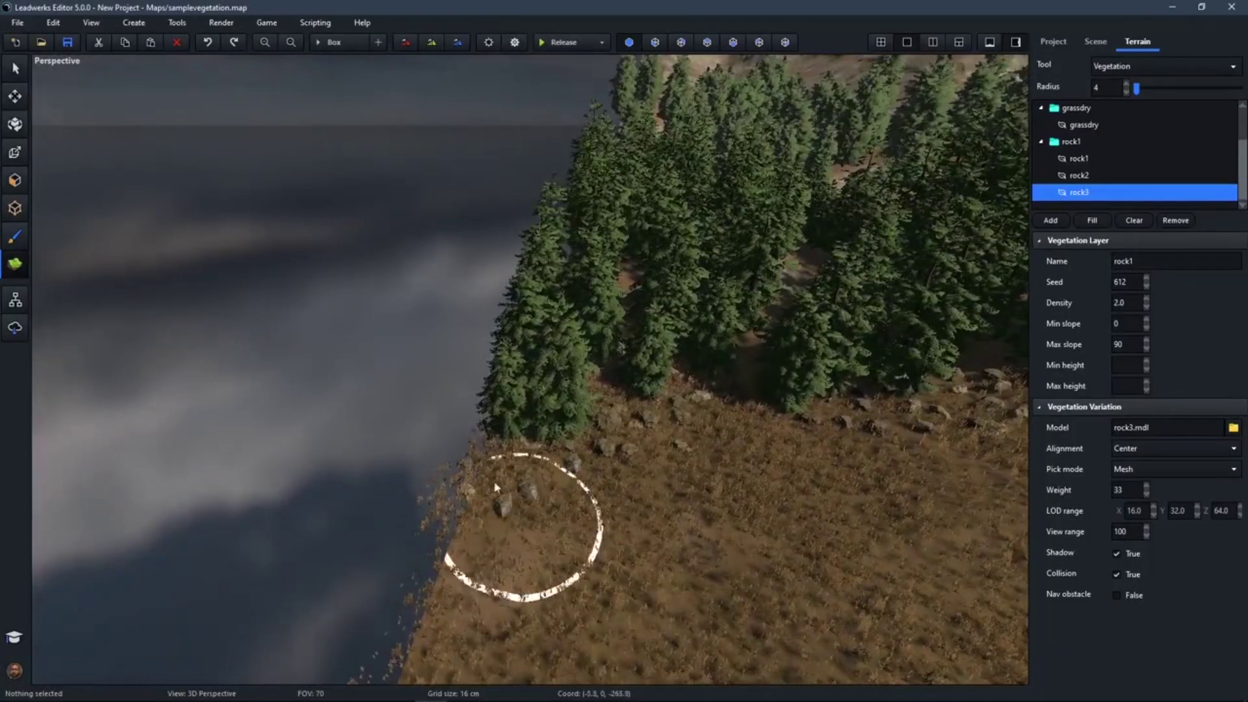
Examine the rock coverage from above the valley and from ground level among the dry grass.
right_drag(605, 364, 780, 319)
key(w)
key(s)
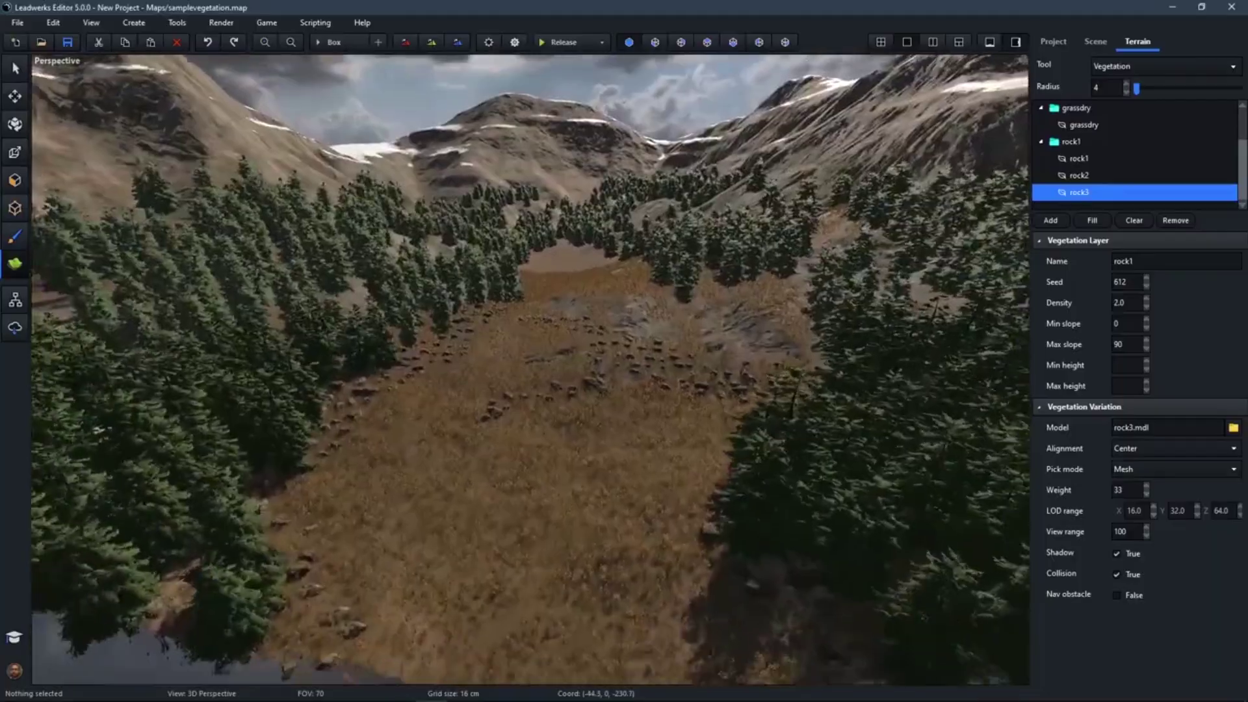
key(w)
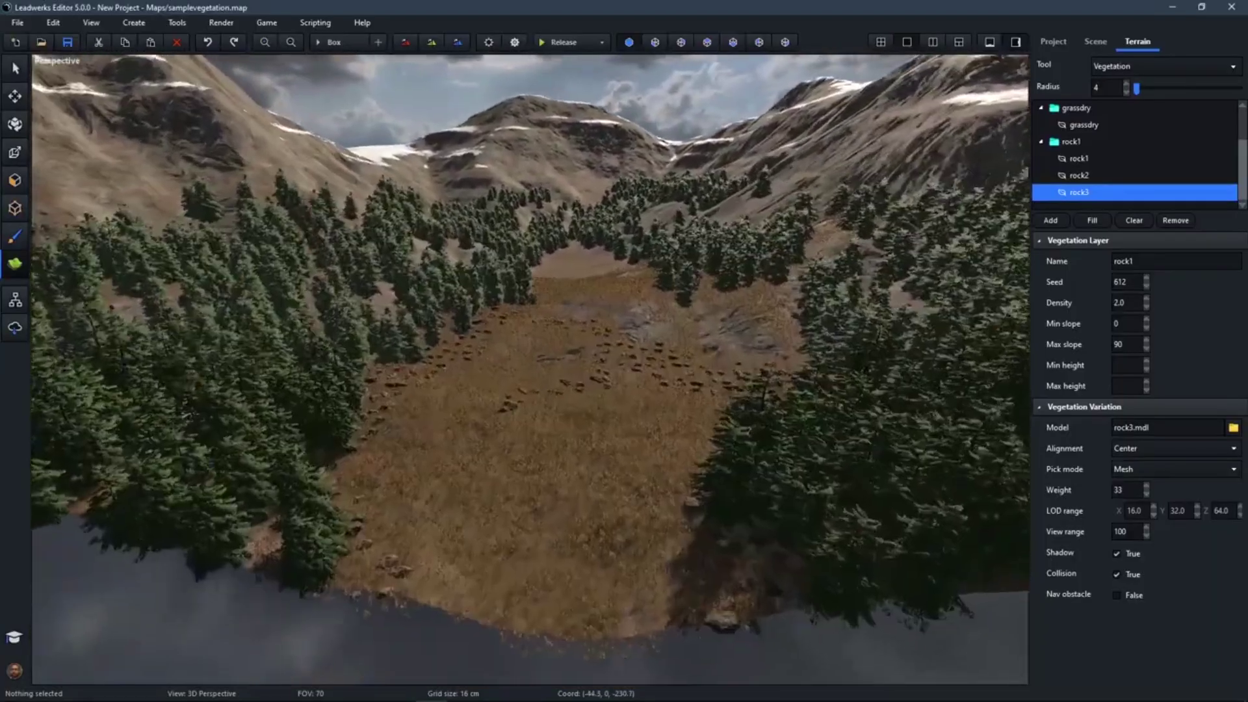
key(w)
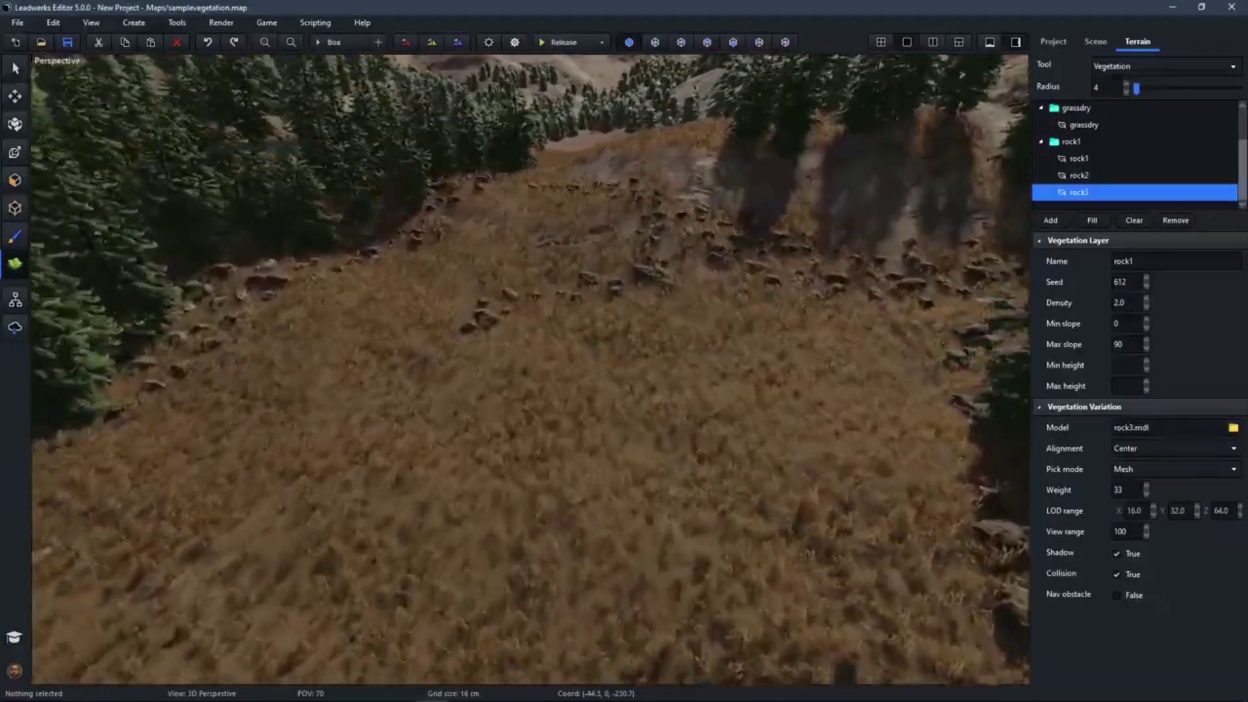
mouse_move(663, 394)
right_down()
mouse_move(638, 325)
mouse_move(653, 364)
mouse_move(728, 332)
mouse_move(559, 341)
mouse_move(534, 333)
mouse_move(535, 315)
mouse_move(554, 360)
mouse_move(681, 330)
right_up()
key(w)
key(w)
key(w)
key(s)
Set the alignment of the rock1, rock2 and rock3 variations to Rotate to normal.
click(1091, 159)
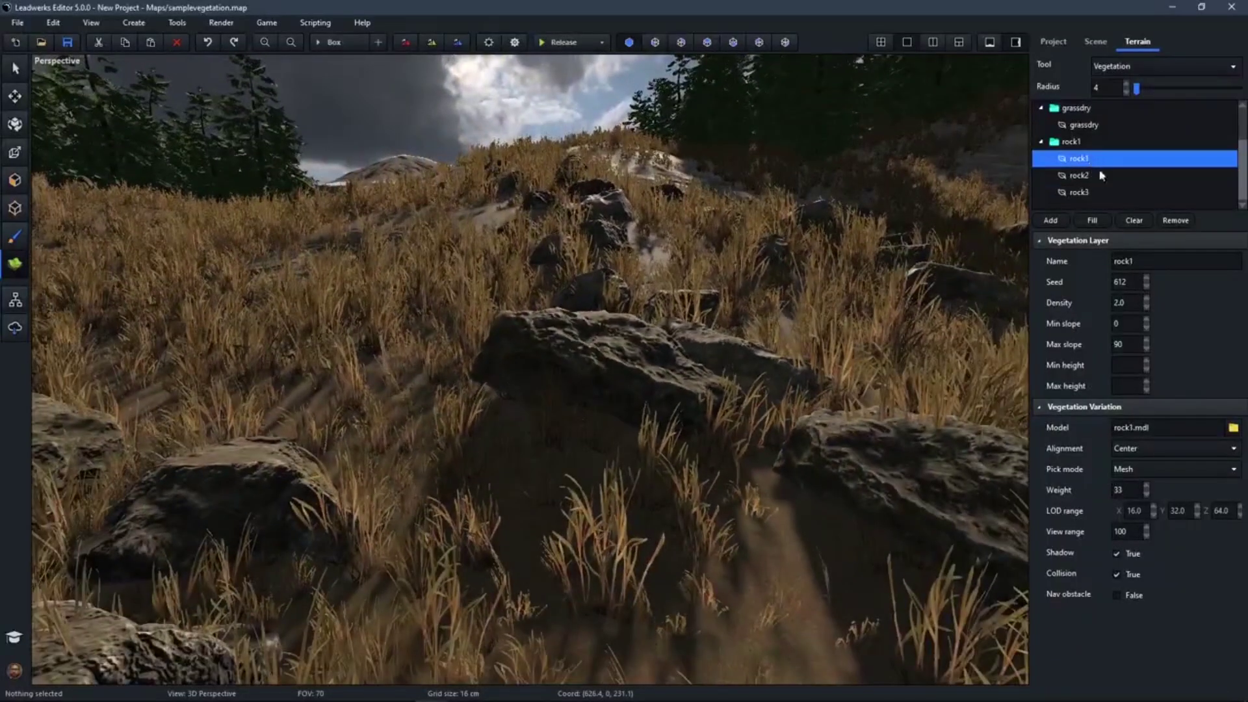
click(1156, 450)
click(1096, 174)
click(1147, 451)
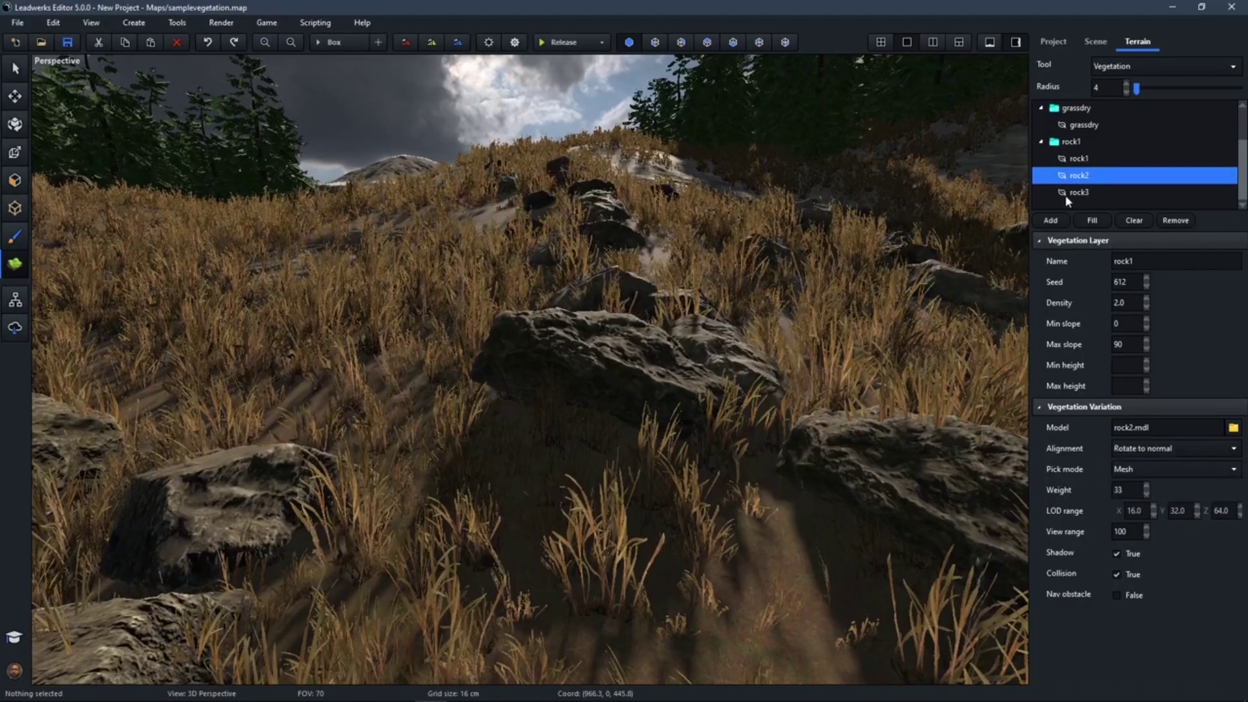
click(1082, 193)
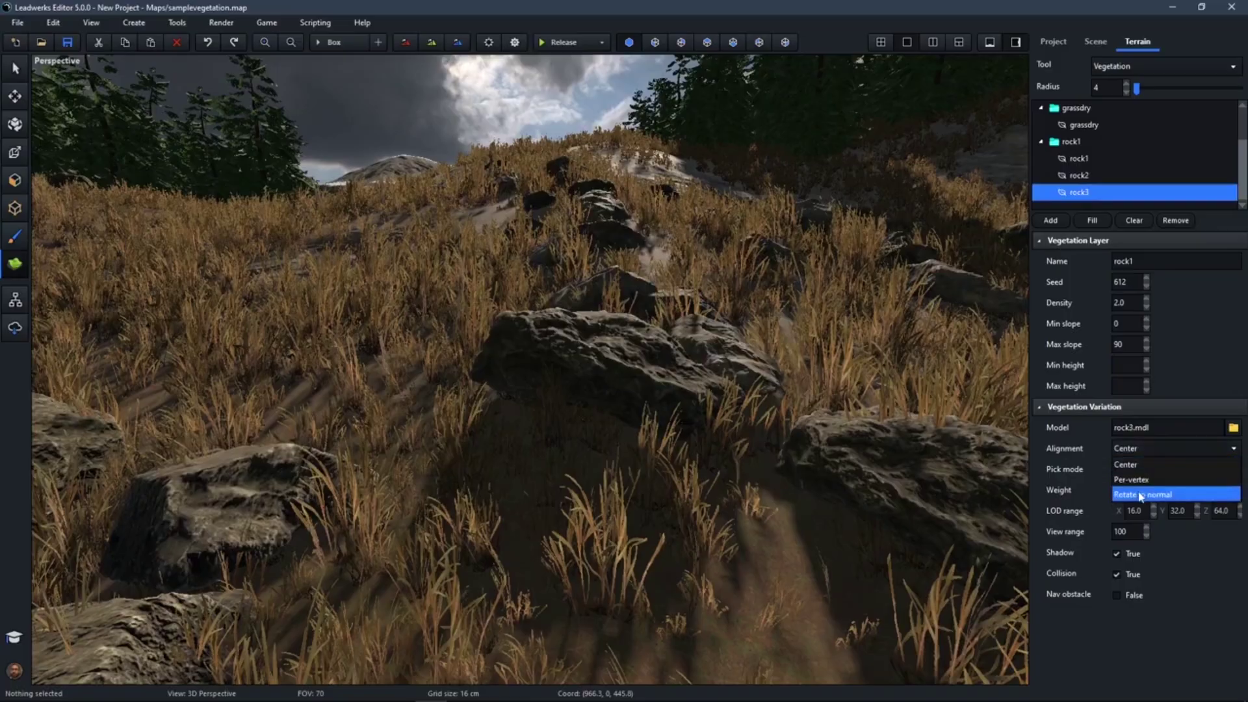
click(1141, 495)
Examine how the realigned rocks sit on the slopes and among the grass throughout the valley.
key(w)
right_drag(742, 270, 176, 303)
key(w)
key(w)
key(s)
key(w)
key(s)
key(w)
key(w)
key(s)
key(s)
right_drag(455, 303, 487, 286)
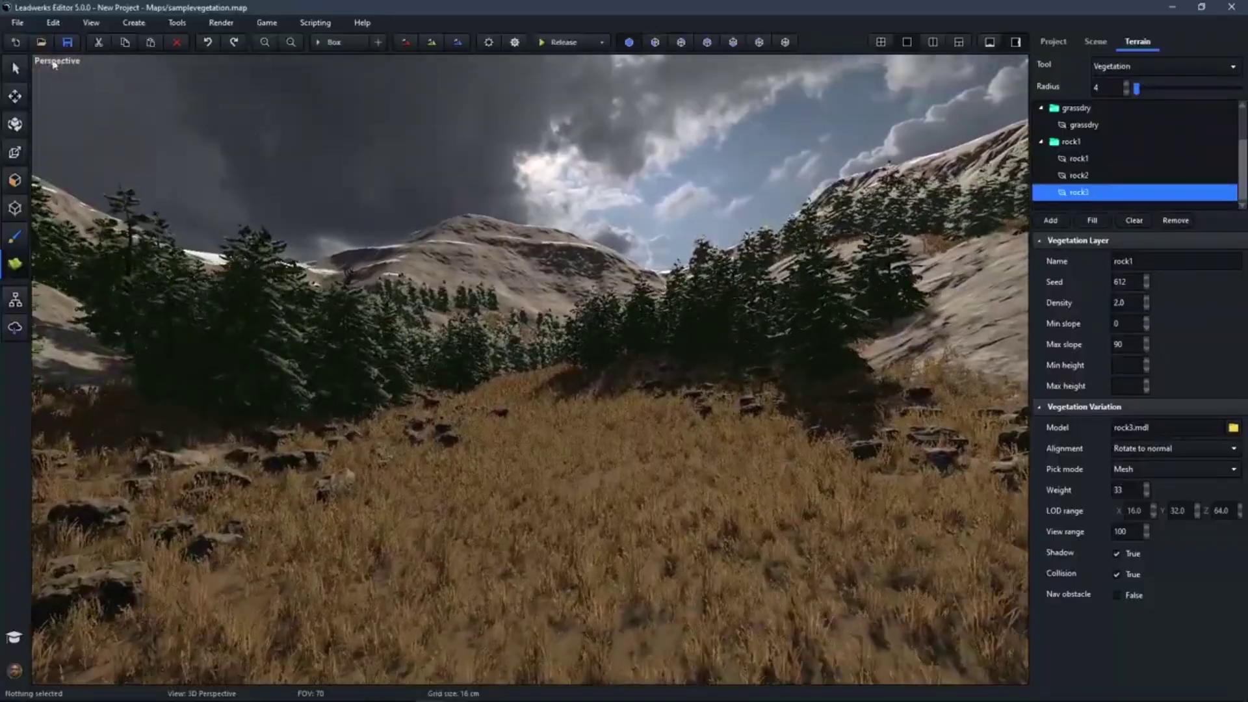
Leave terrain editing for the selection tool and inspect the finished forest, grass and rocks at ground level.
click(15, 70)
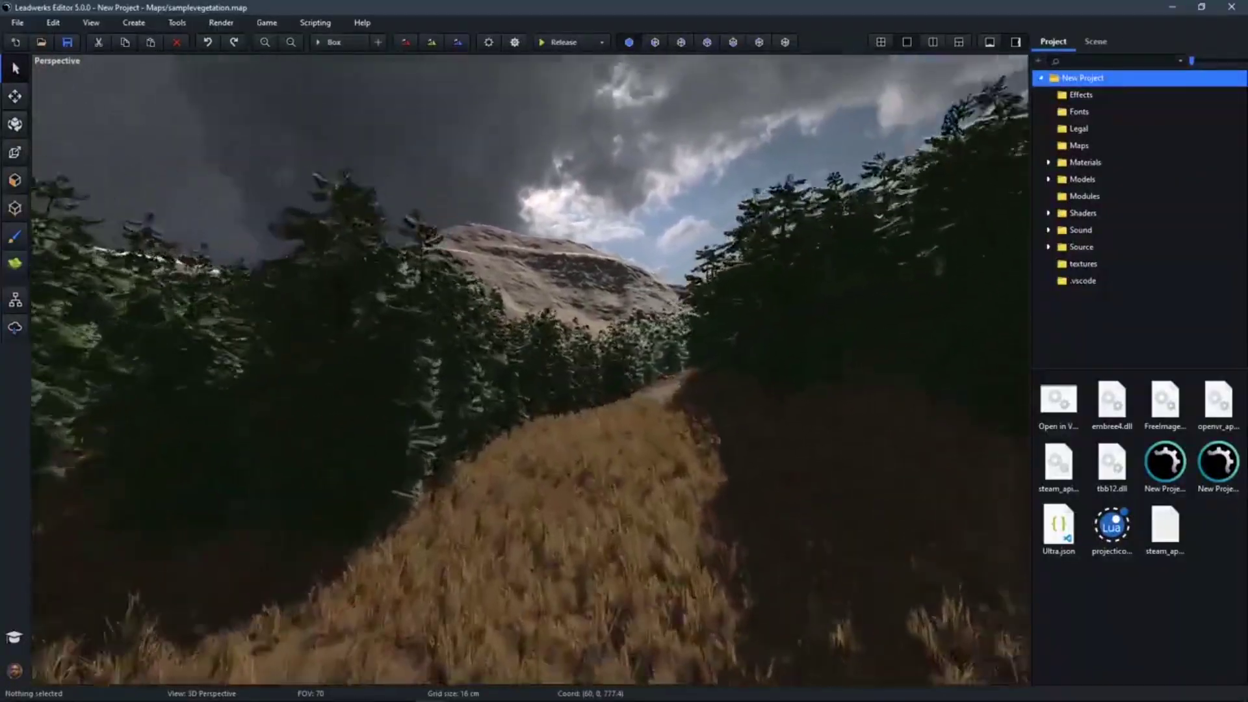
key(w)
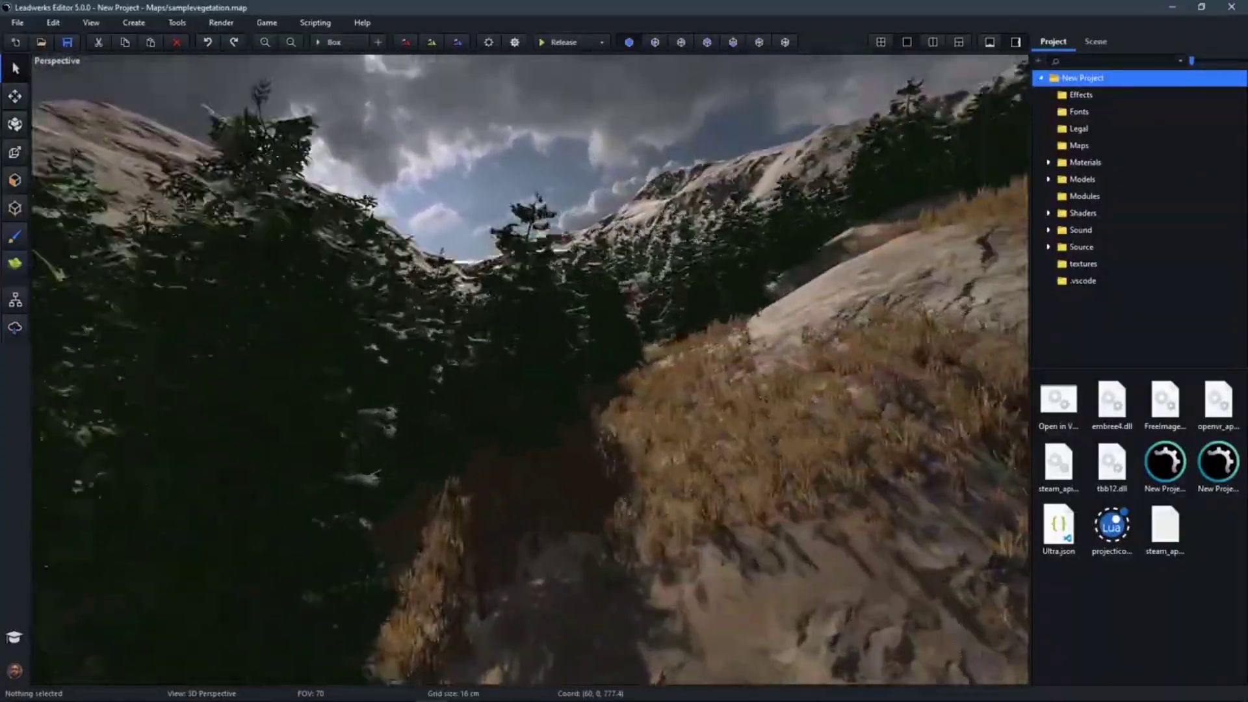
key(w)
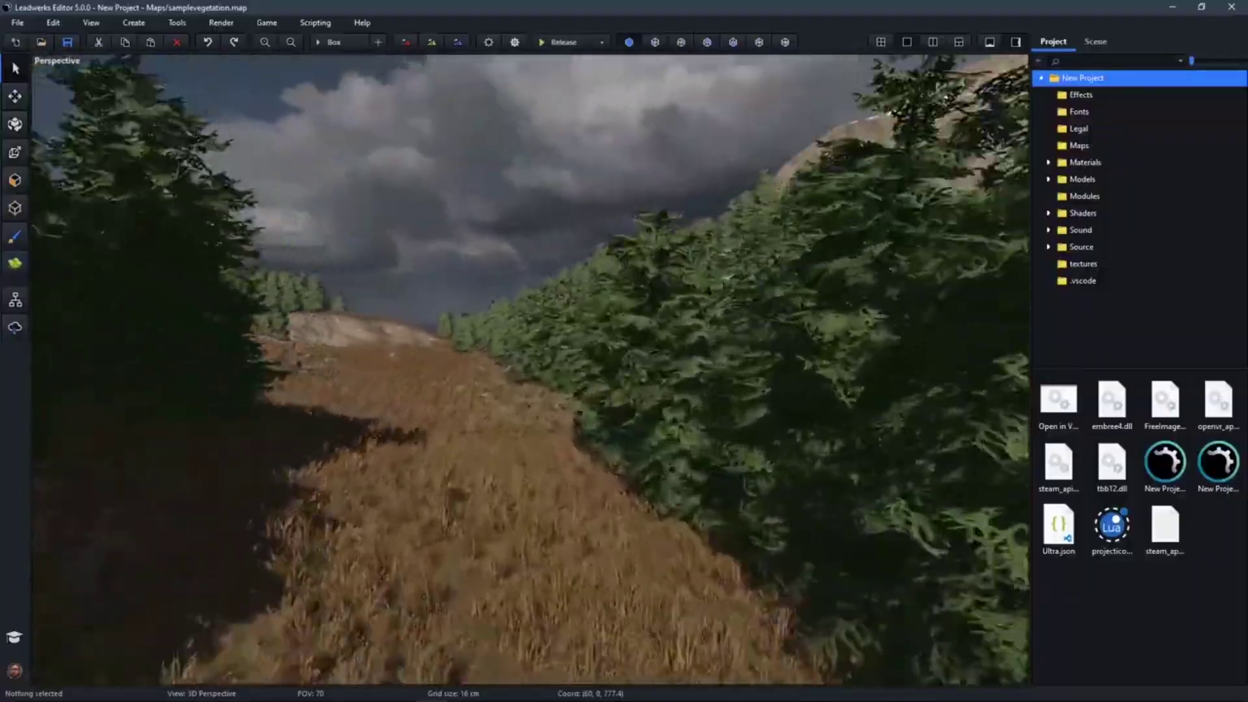
key(w)
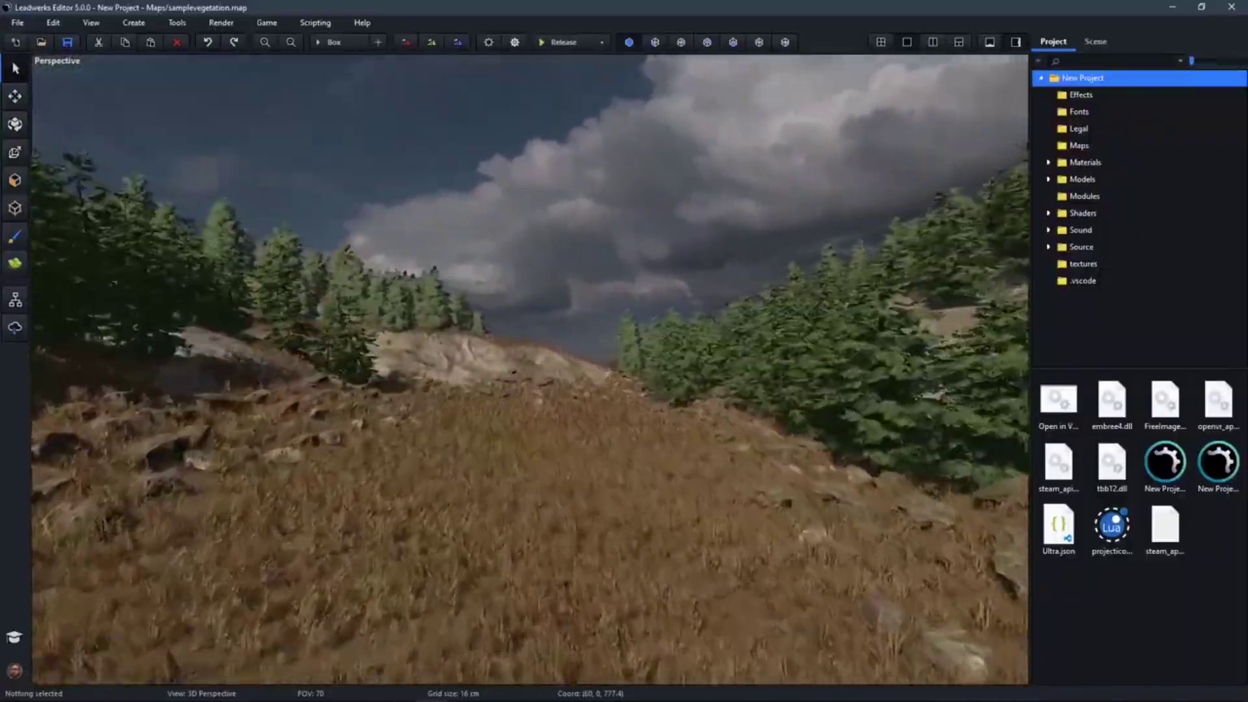
key(w)
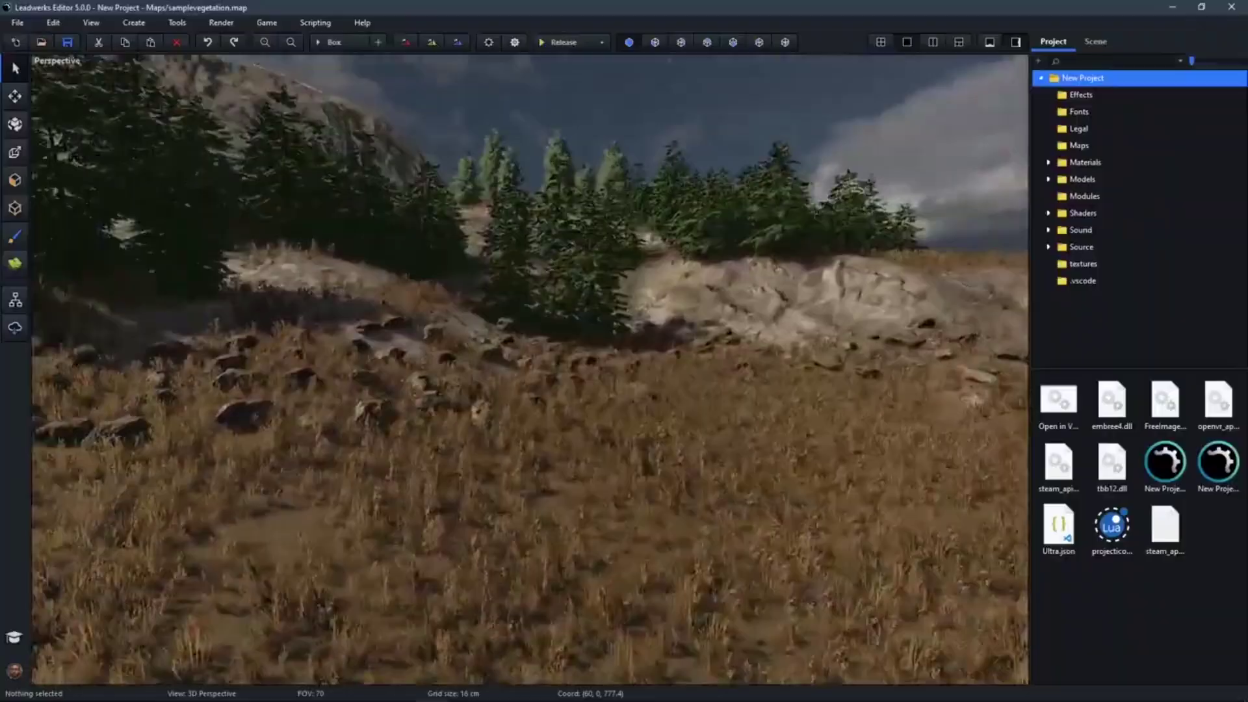
key(w)
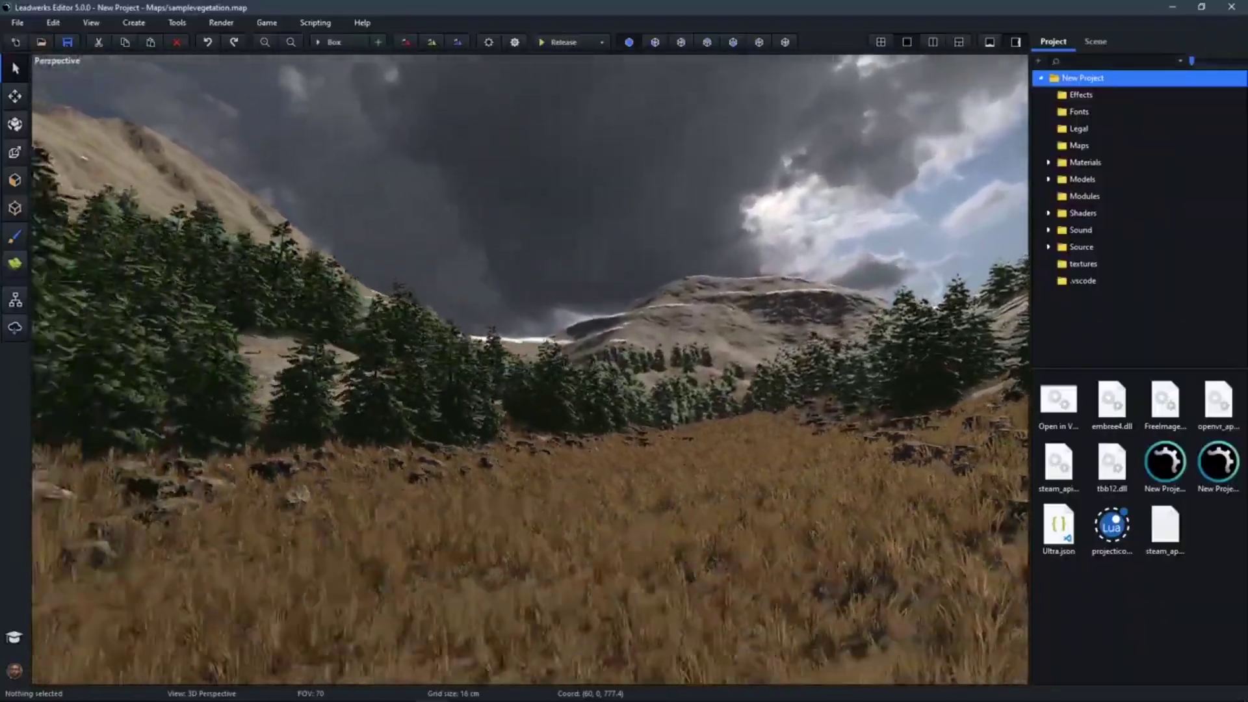
mouse_move(593, 379)
right_down()
mouse_move(632, 398)
mouse_move(650, 520)
mouse_move(657, 392)
mouse_move(572, 394)
mouse_move(629, 393)
mouse_move(628, 365)
mouse_move(604, 371)
right_up()
key(w)
key(s)
key(w)
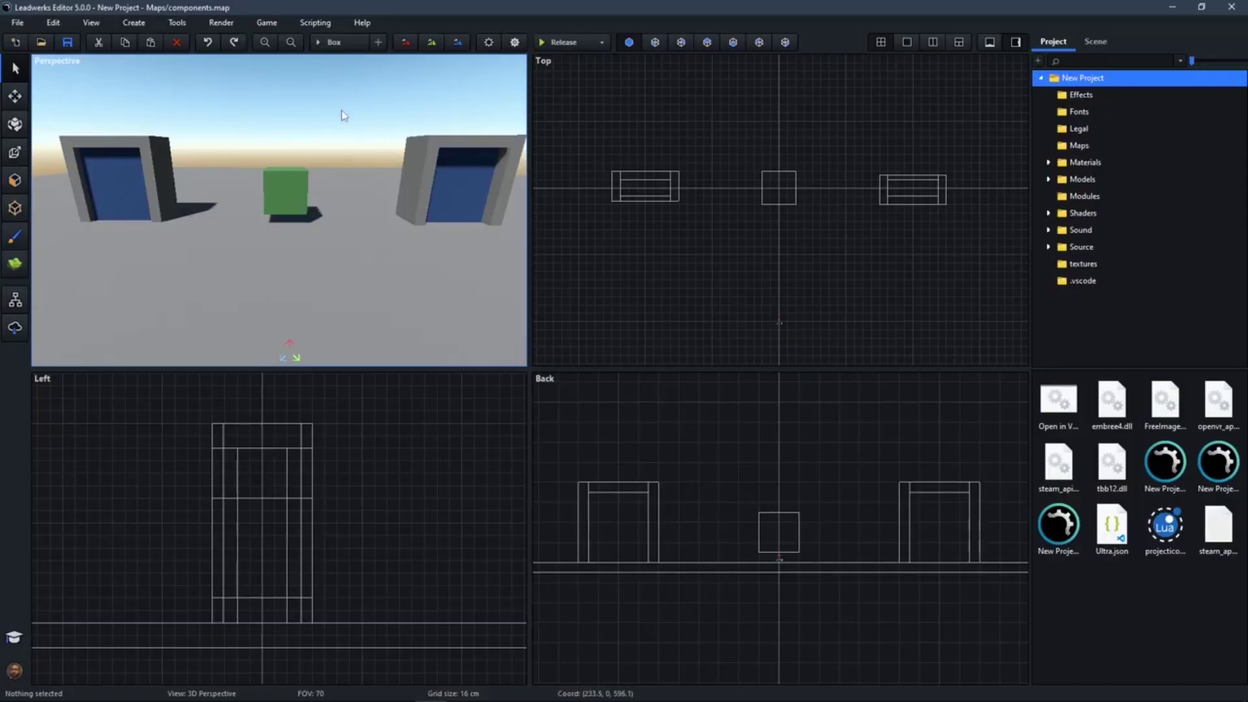
Select the pivot in the components map and review its FPSPlayer component settings with the transform properties collapsed.
click(295, 357)
click(1097, 43)
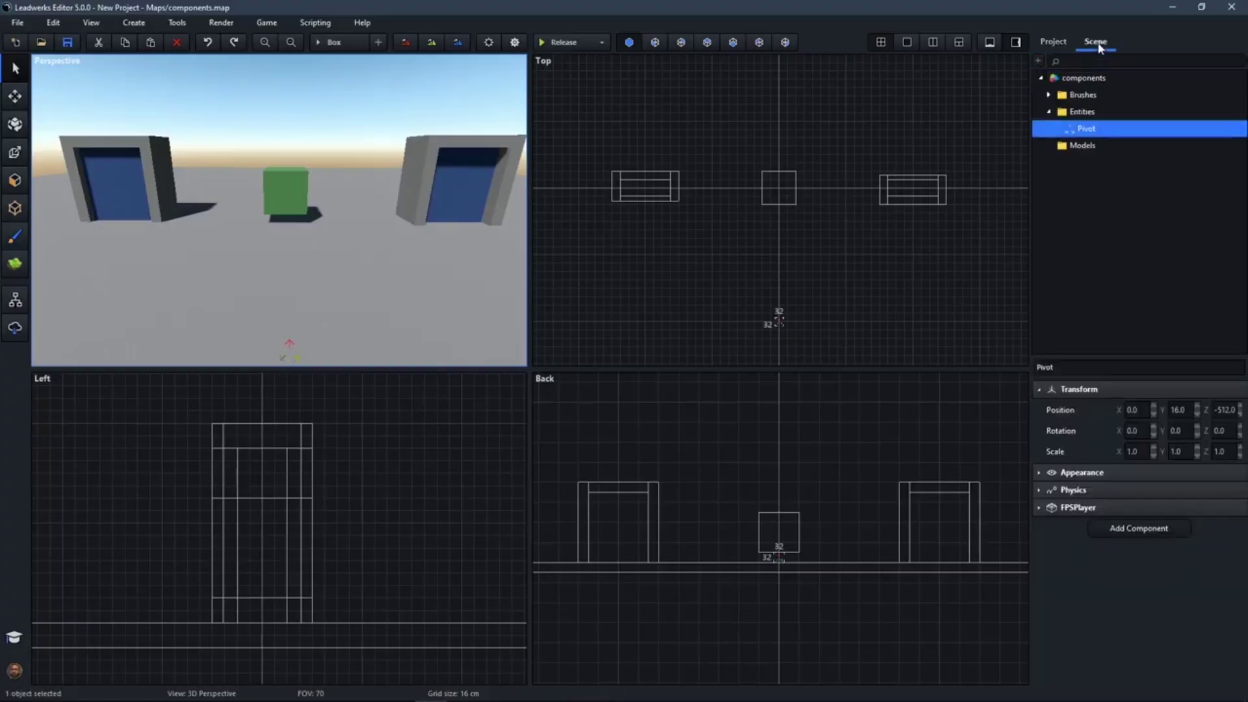
click(1102, 391)
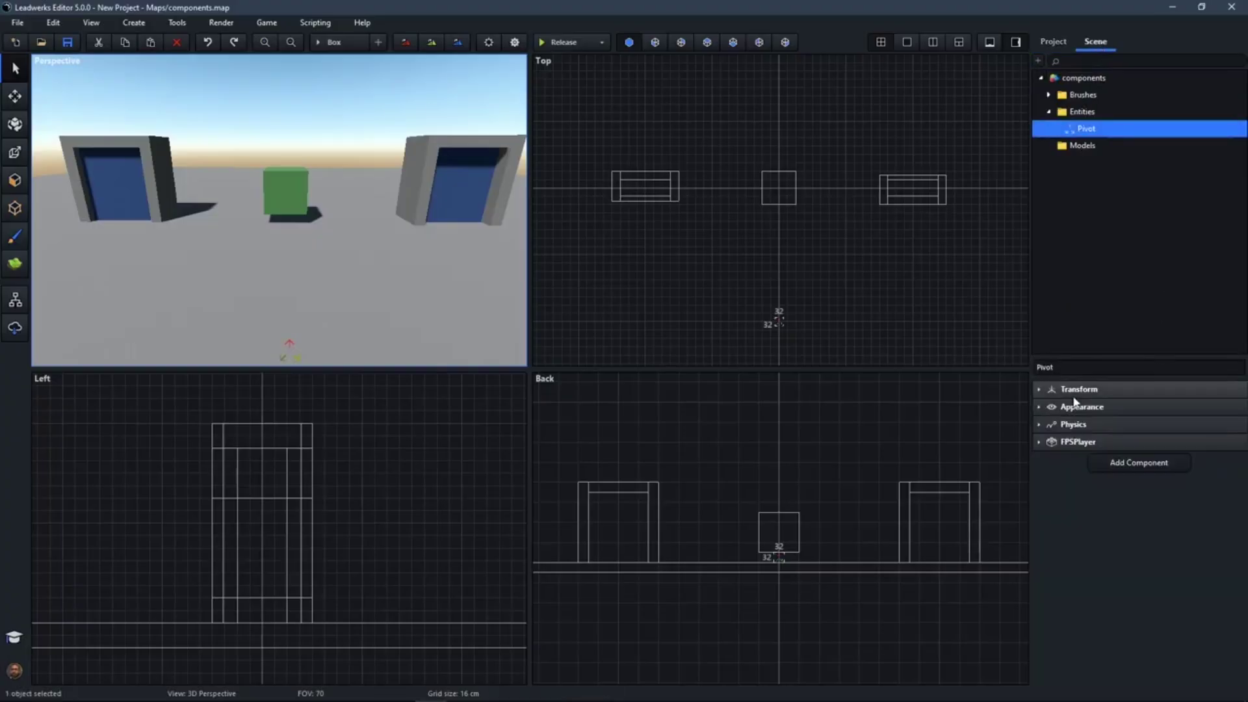
click(1075, 443)
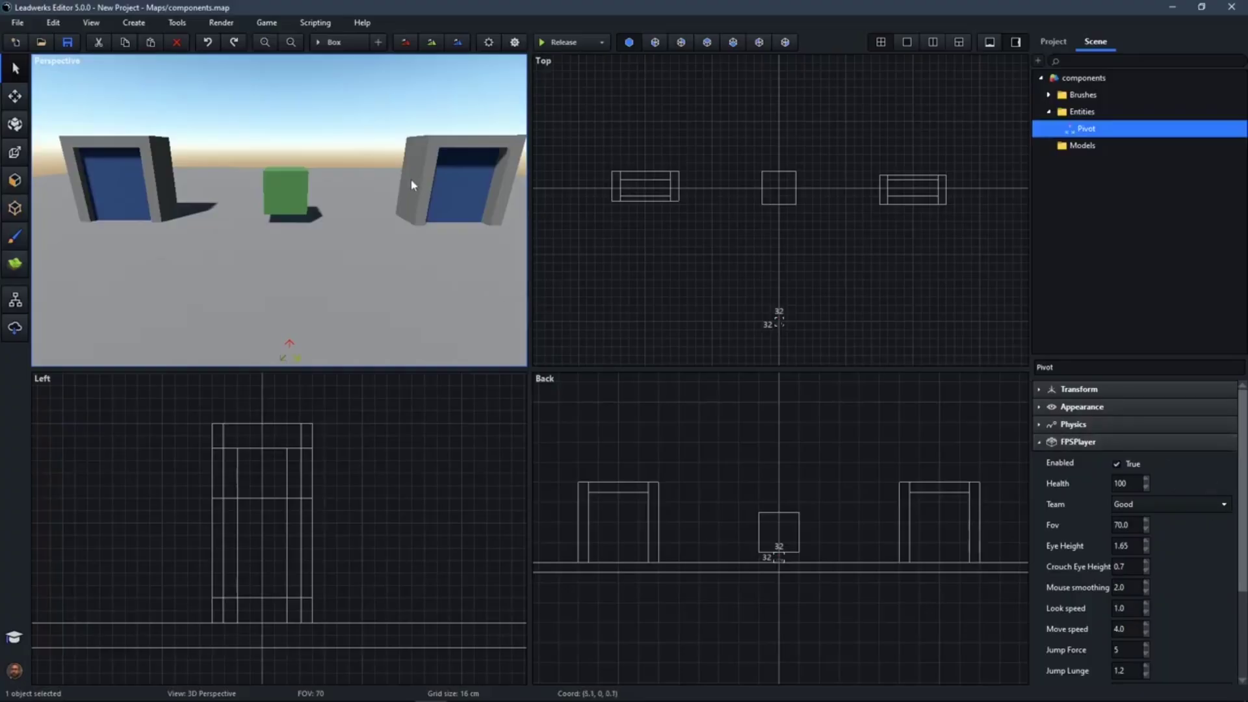
Select the blue door that has the SlidingDoor component and review that component's settings.
key(d)
right_drag(361, 196, 321, 201)
key(a)
click(257, 227)
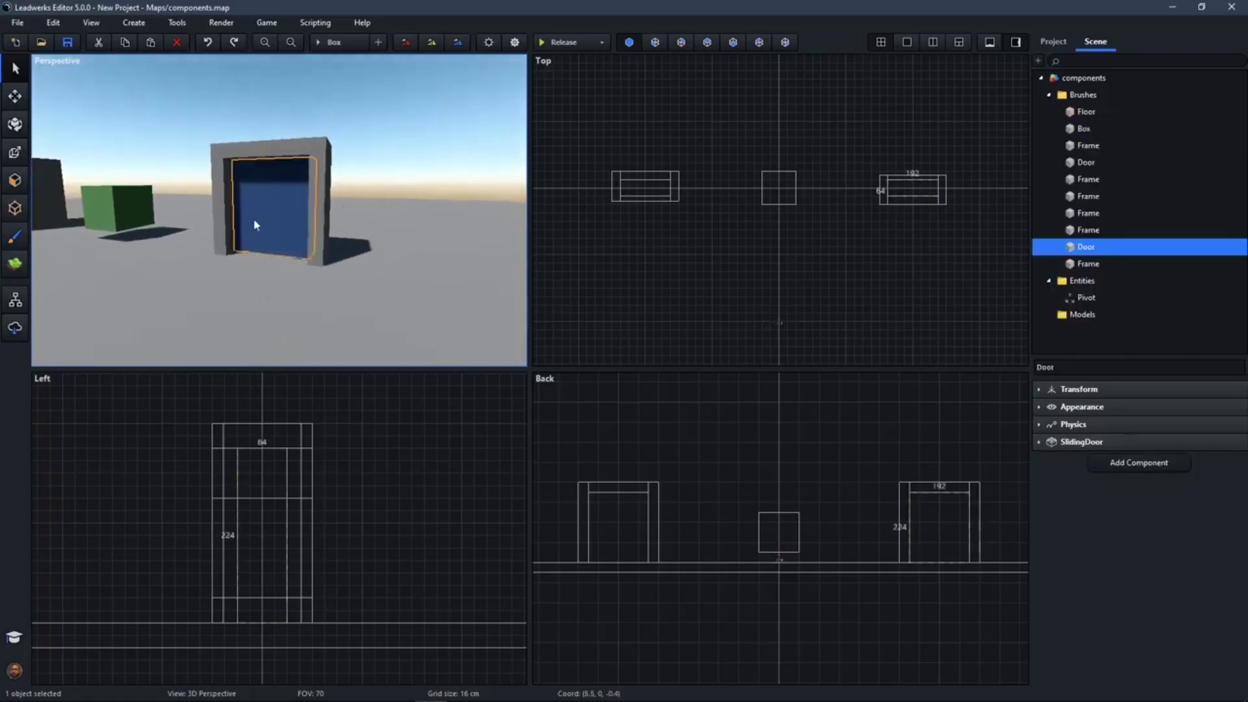
click(1073, 446)
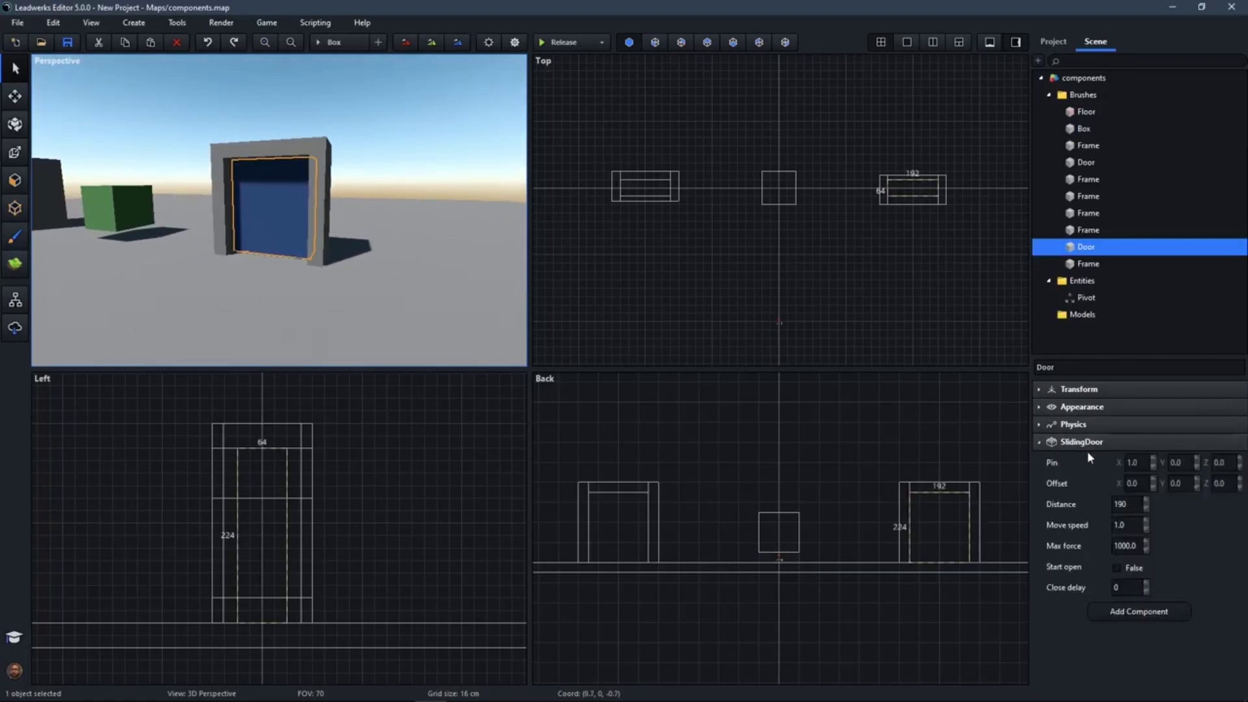
Select the blue door on the other side of the green box and review its SwingingDoor component settings.
key(d)
right_drag(373, 201, 274, 198)
key(a)
click(299, 245)
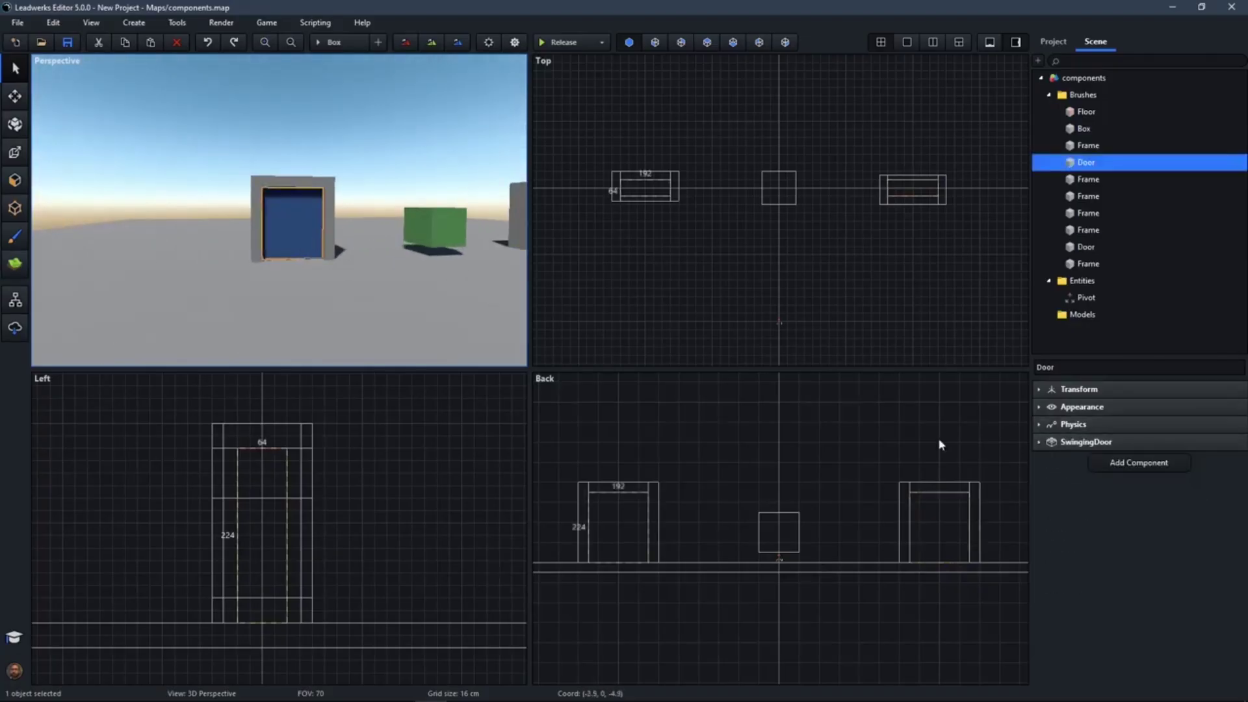
click(1074, 442)
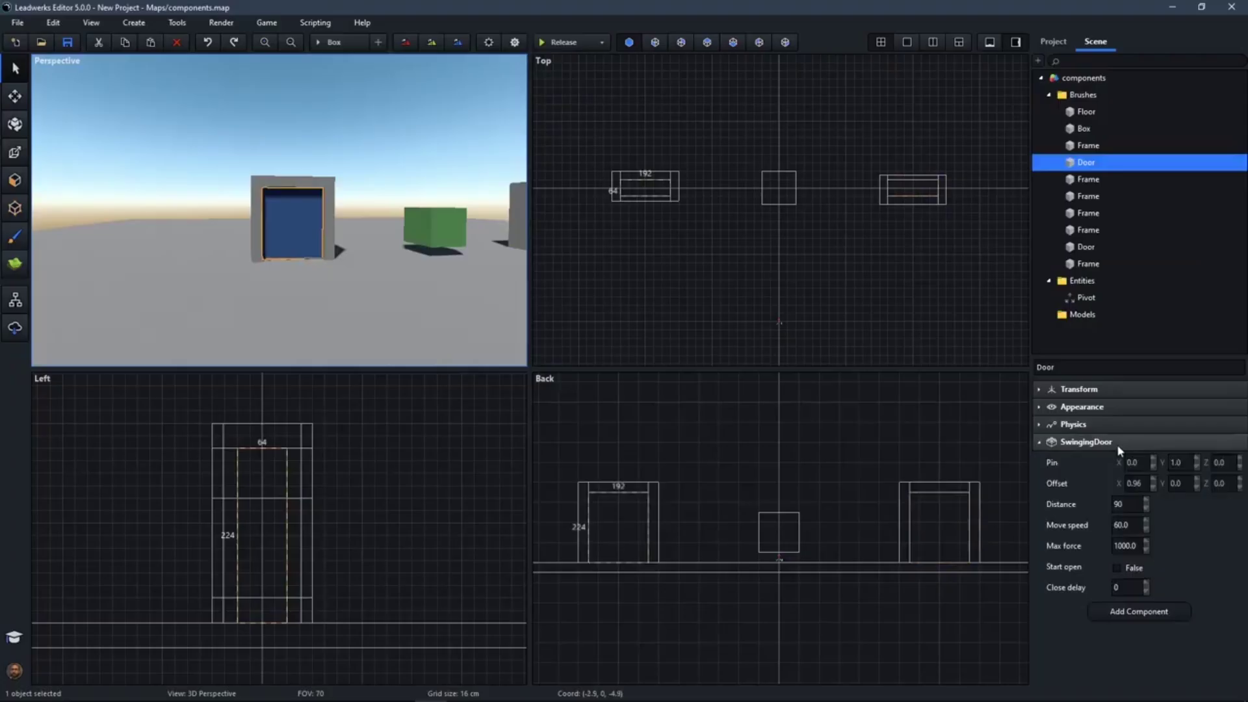
Clear the selection and run the components map in Release mode.
key(d)
right_drag(426, 258, 390, 251)
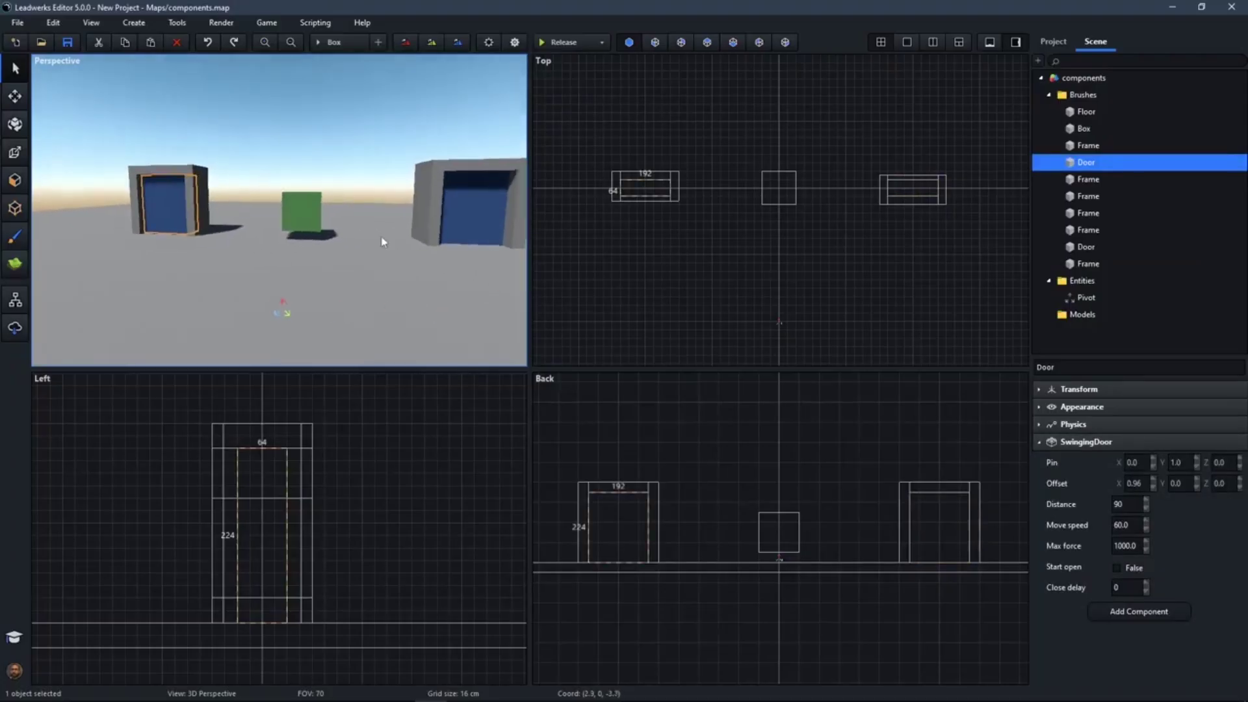
click(345, 144)
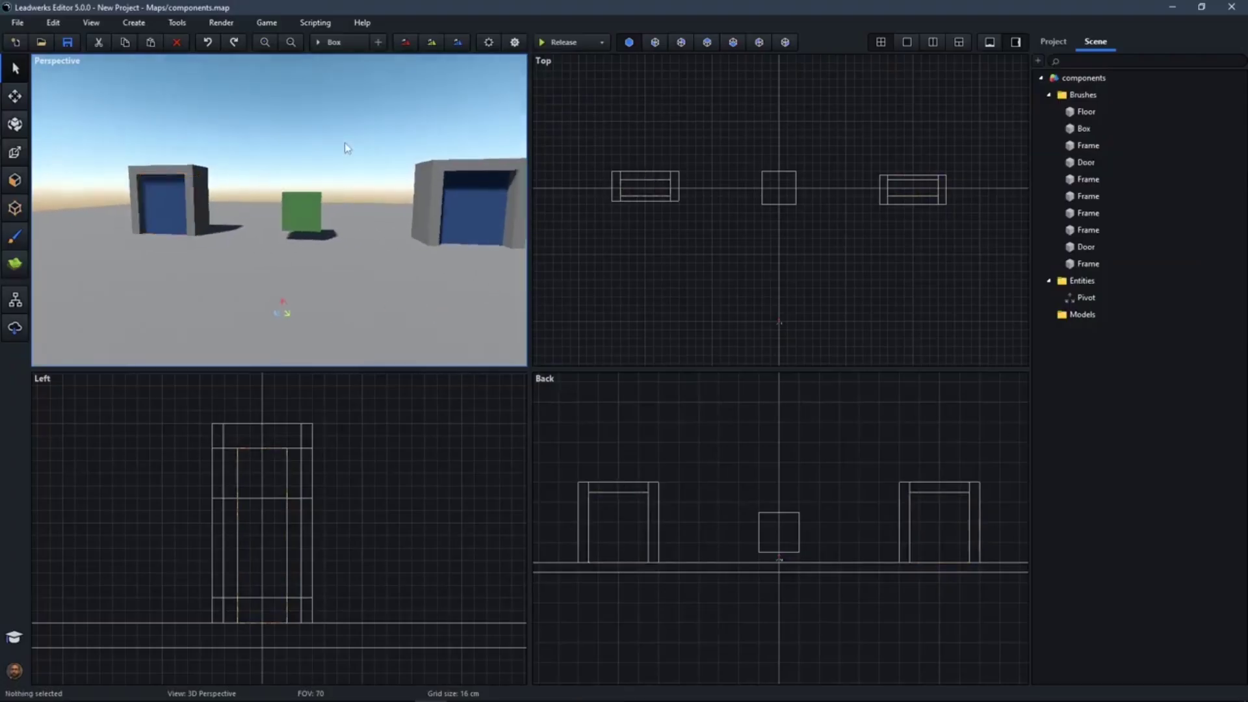
click(544, 43)
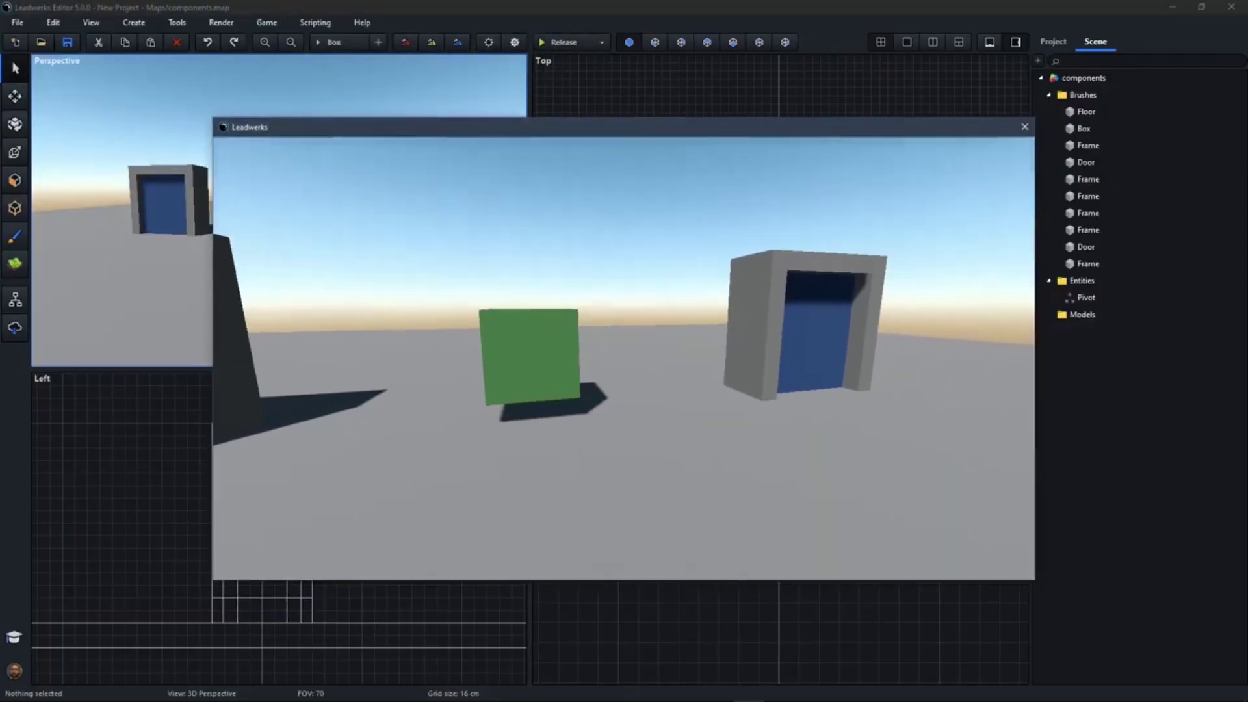
Walk the player up to the blue door to the right of the green box and open it.
key(s)
key(d)
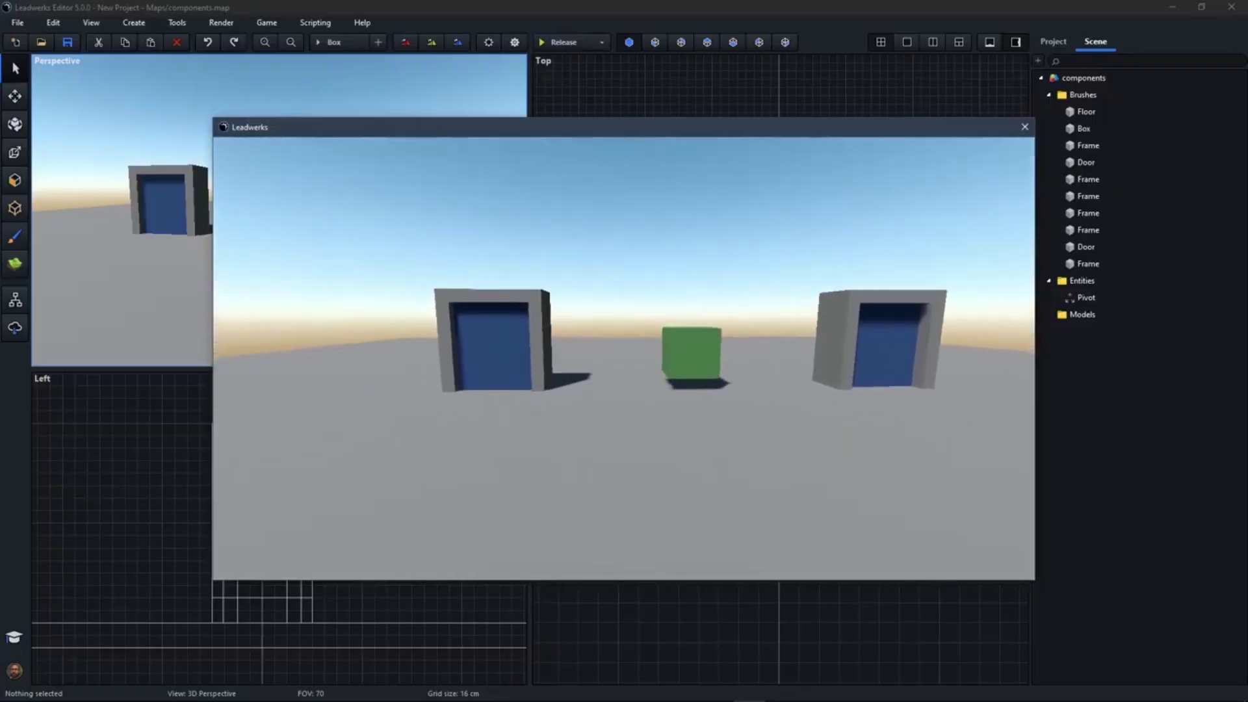
key(w)
key(w)
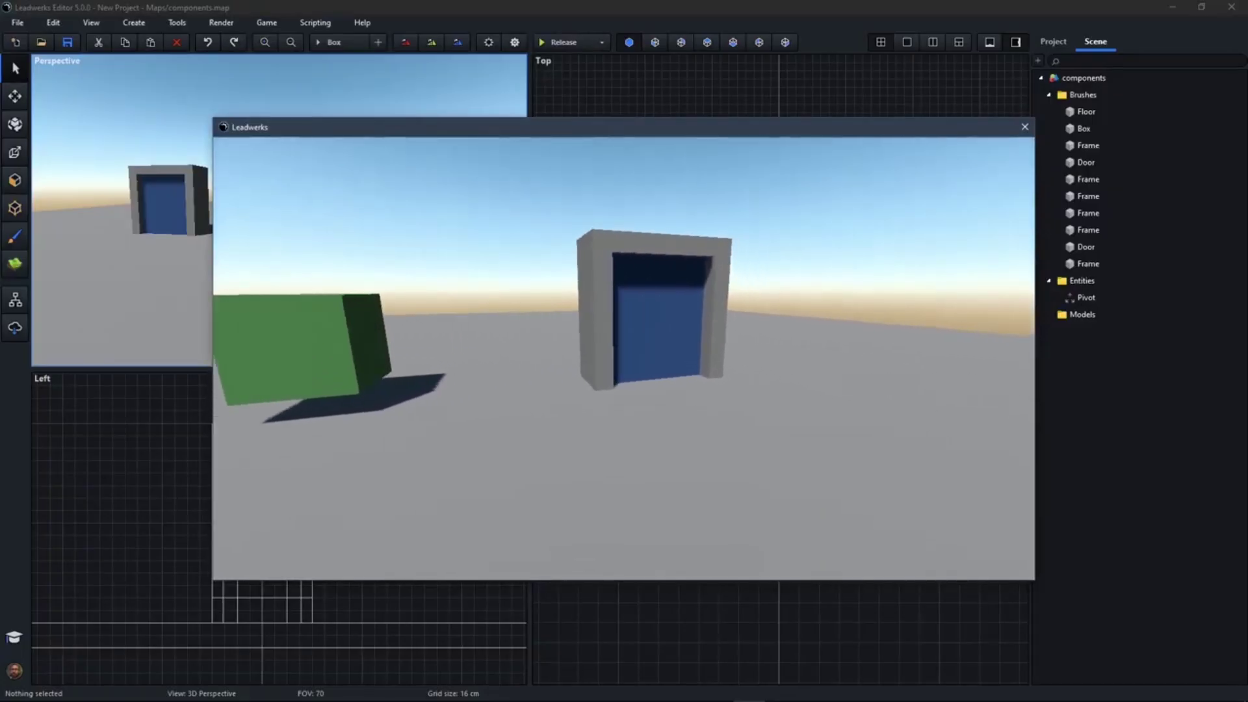
key(w)
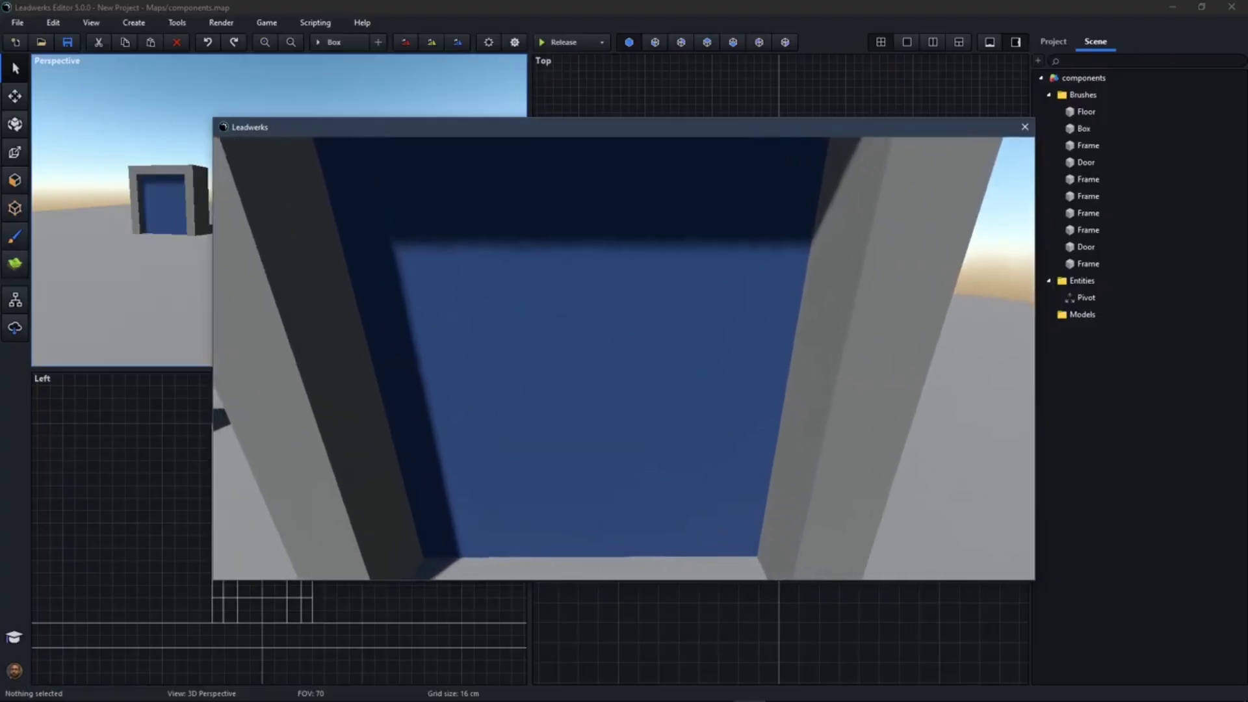
key(w)
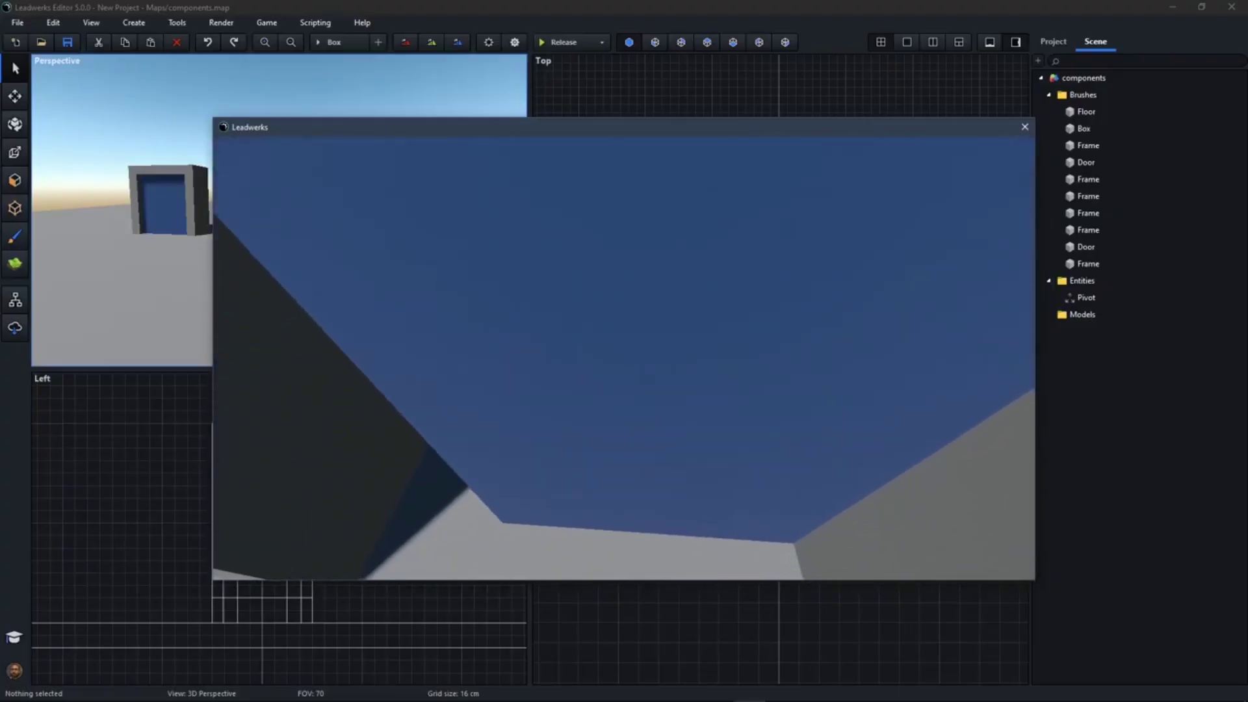
key(w)
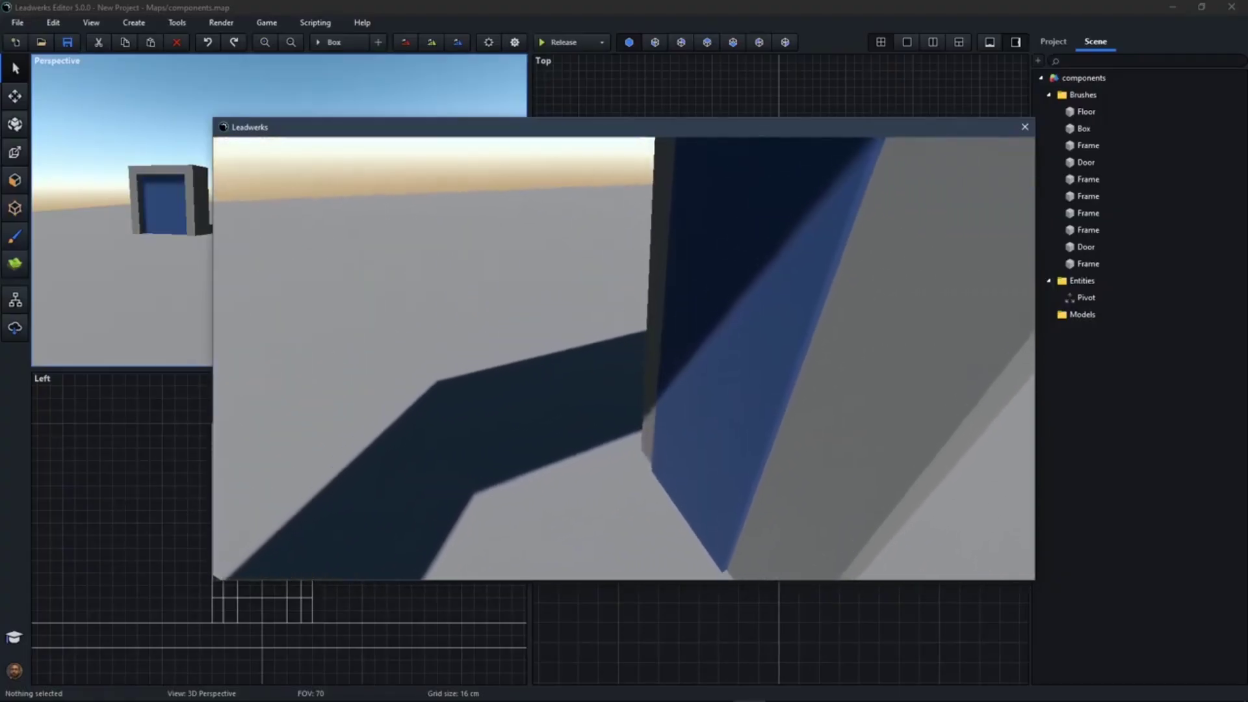
key(w)
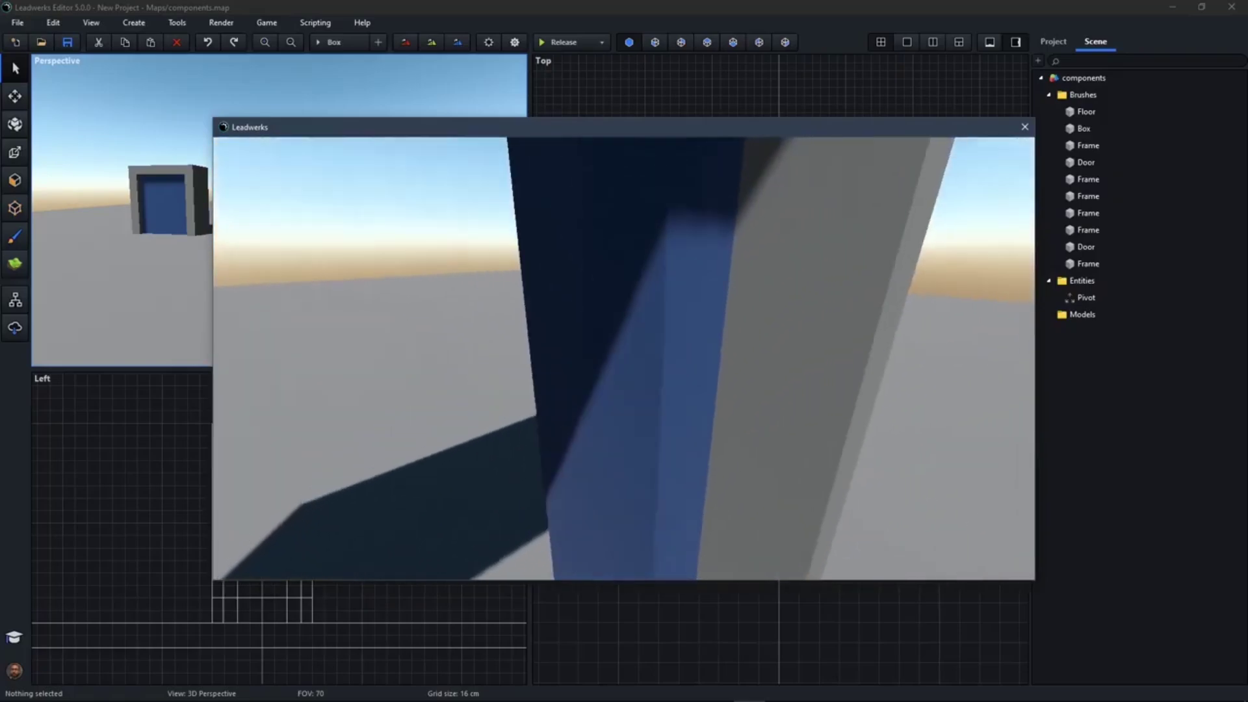
Back away from the opened door, walk to the blue door across from the green box and interact with it.
key(s)
key(w)
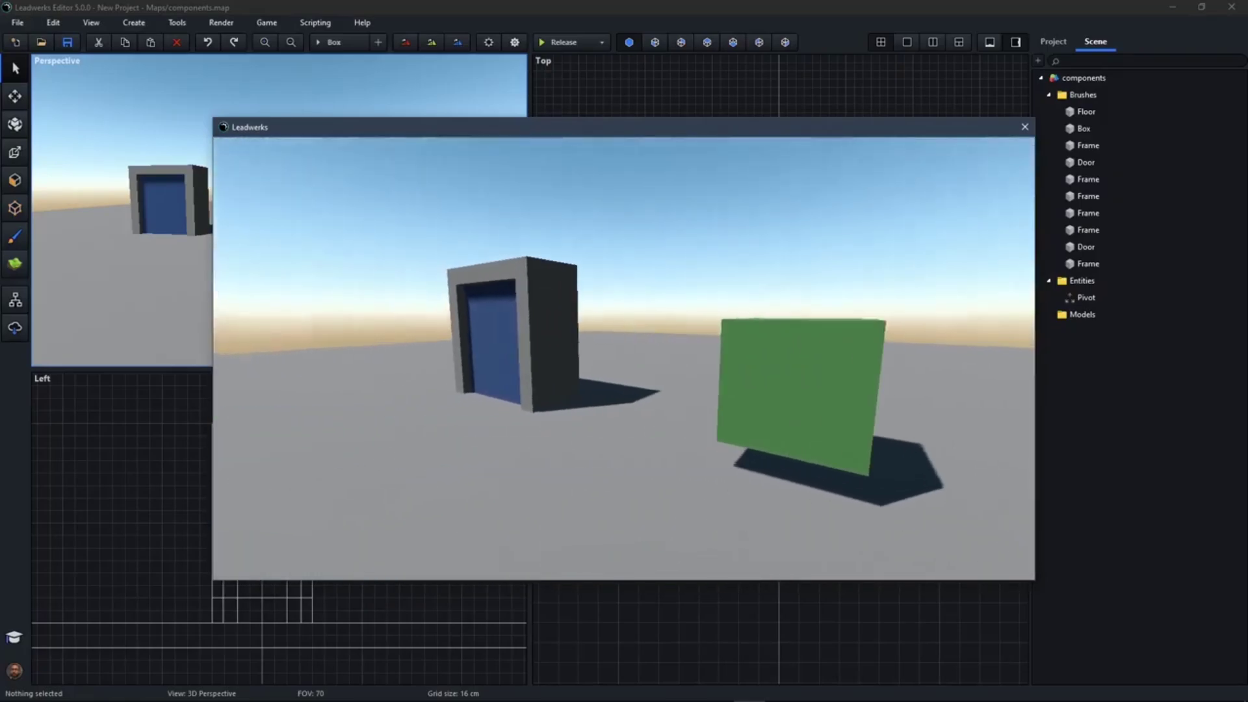
key(w)
key(s)
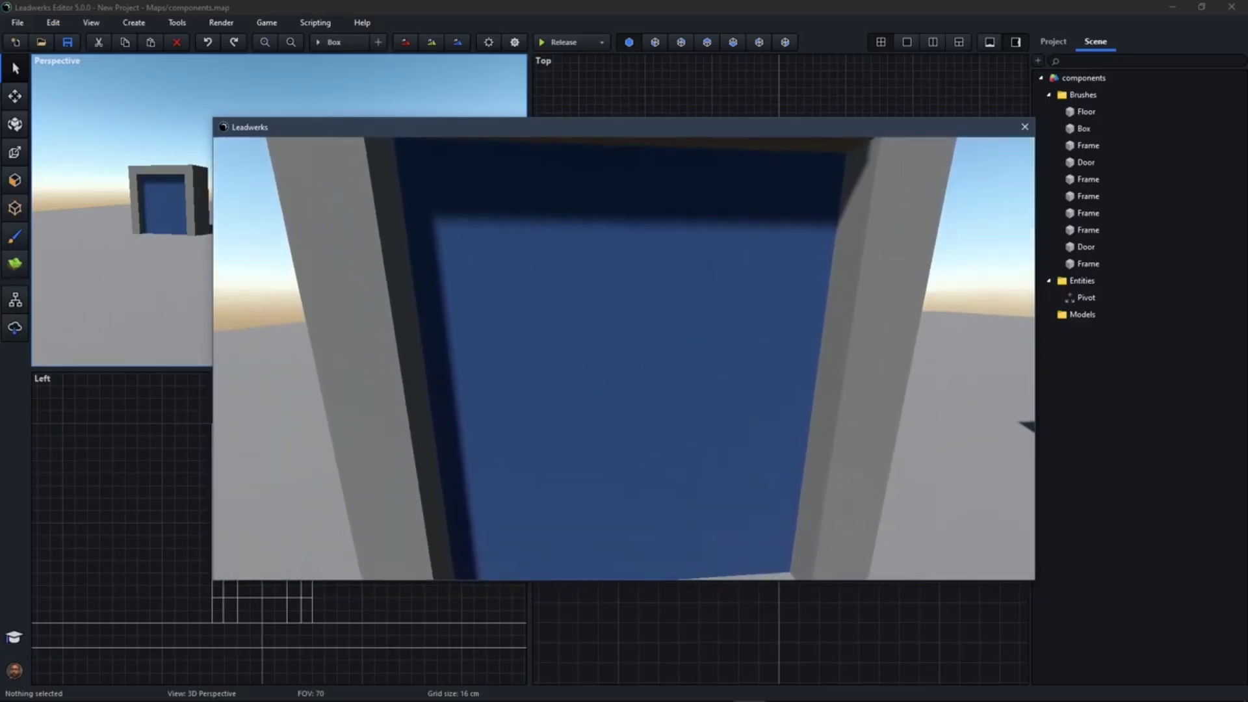
key(w)
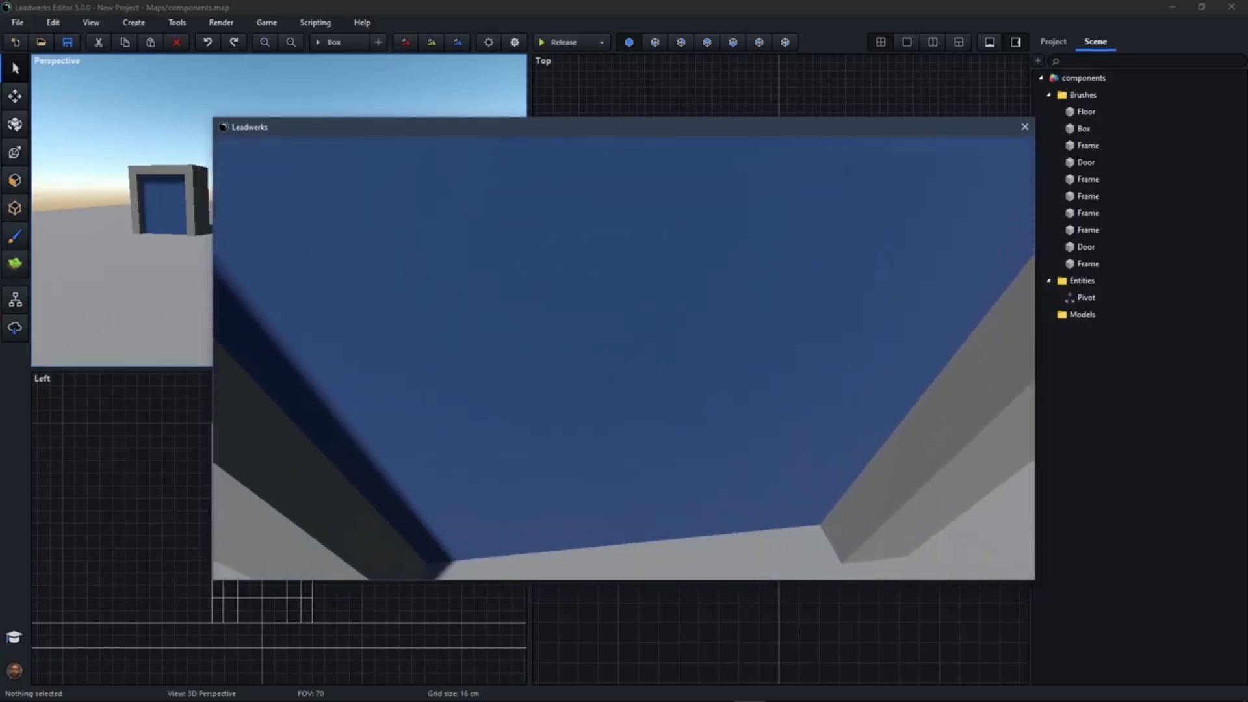
key(e)
key(s)
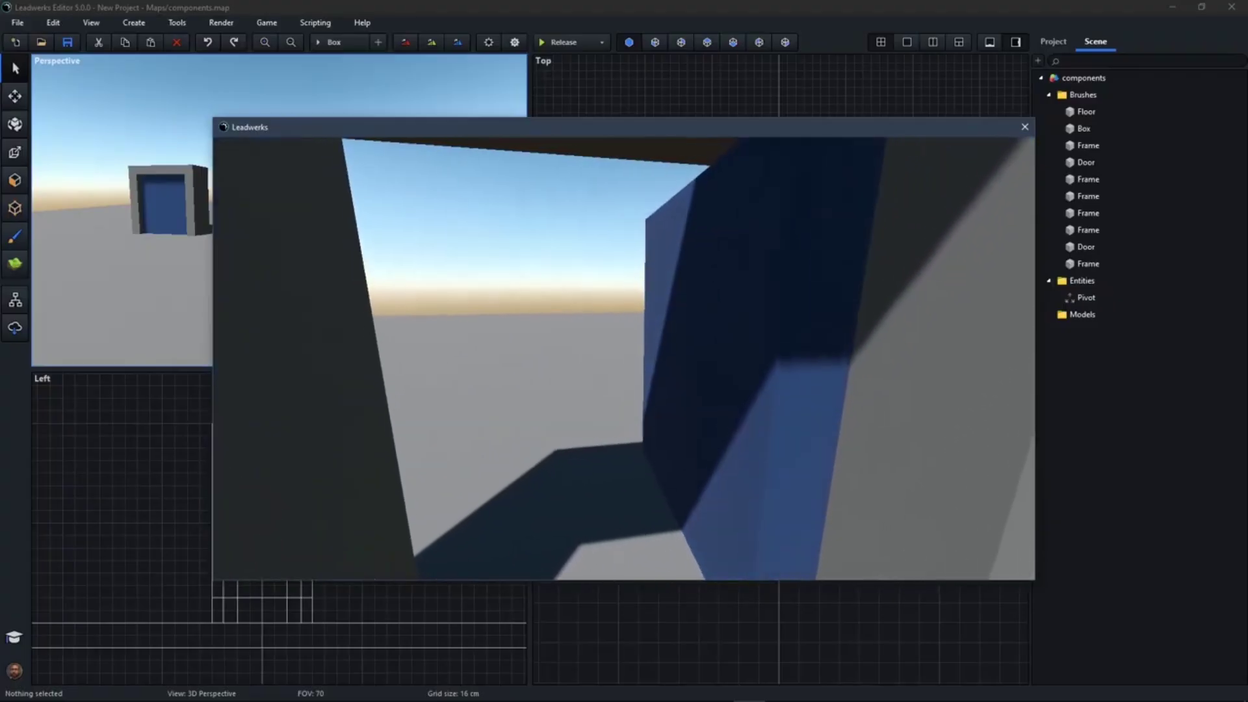
Examine the doors from around their frames and from a distance, and stop the running map.
key(w)
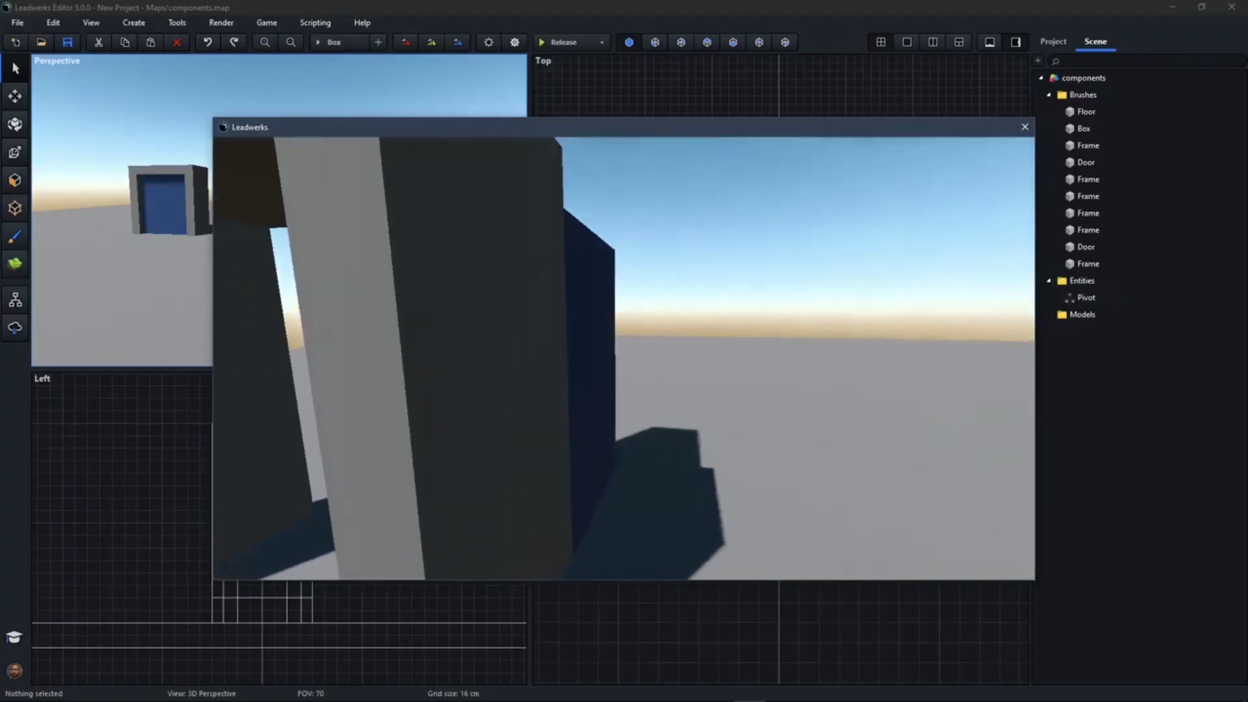
key(s)
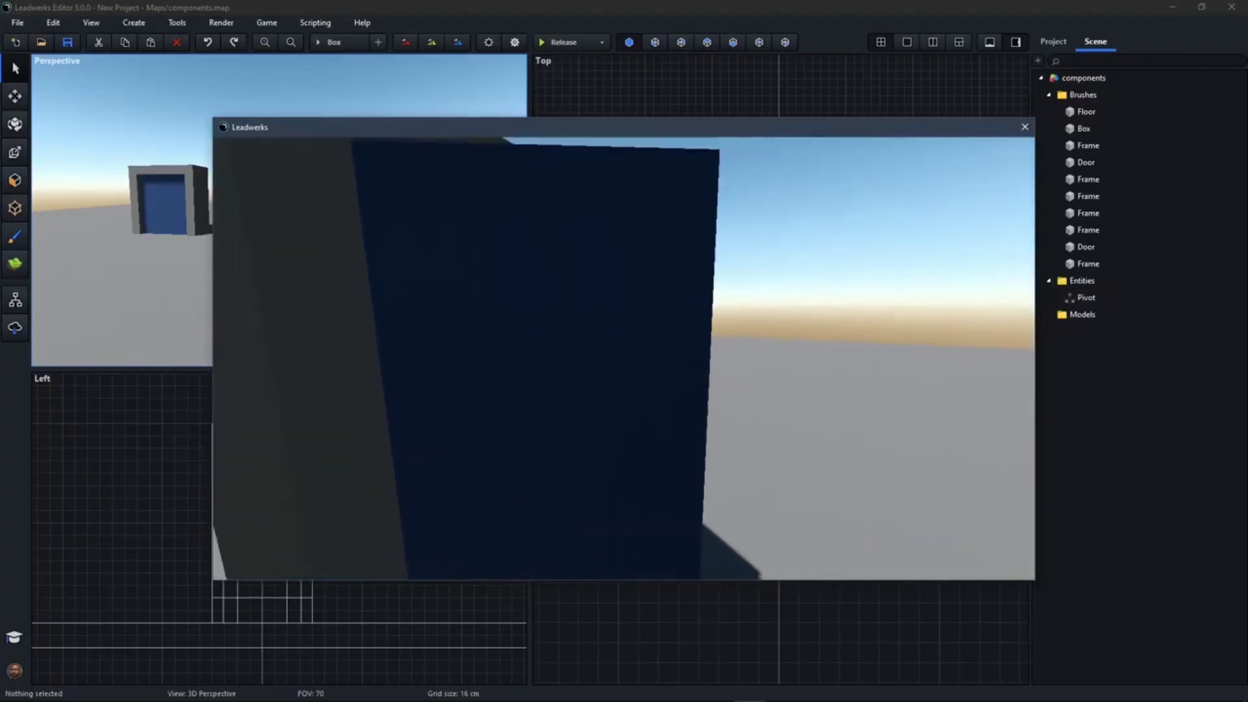
key(w)
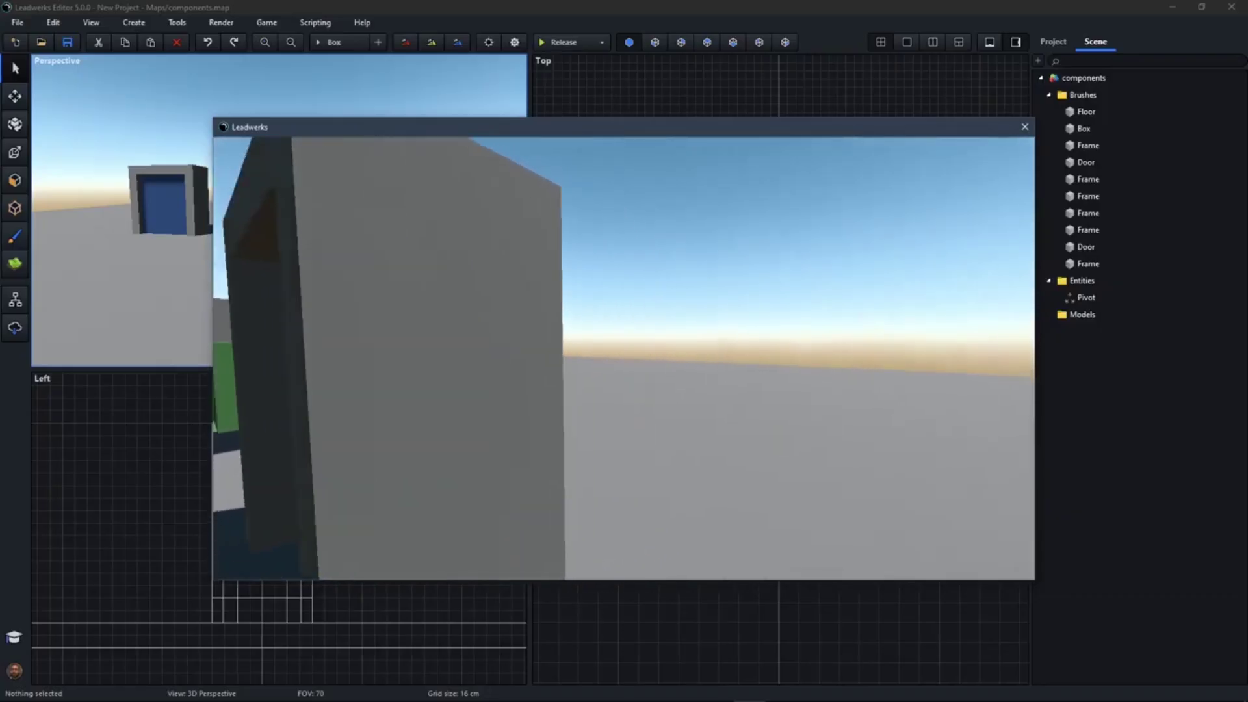
key(d)
key(d)
key(s)
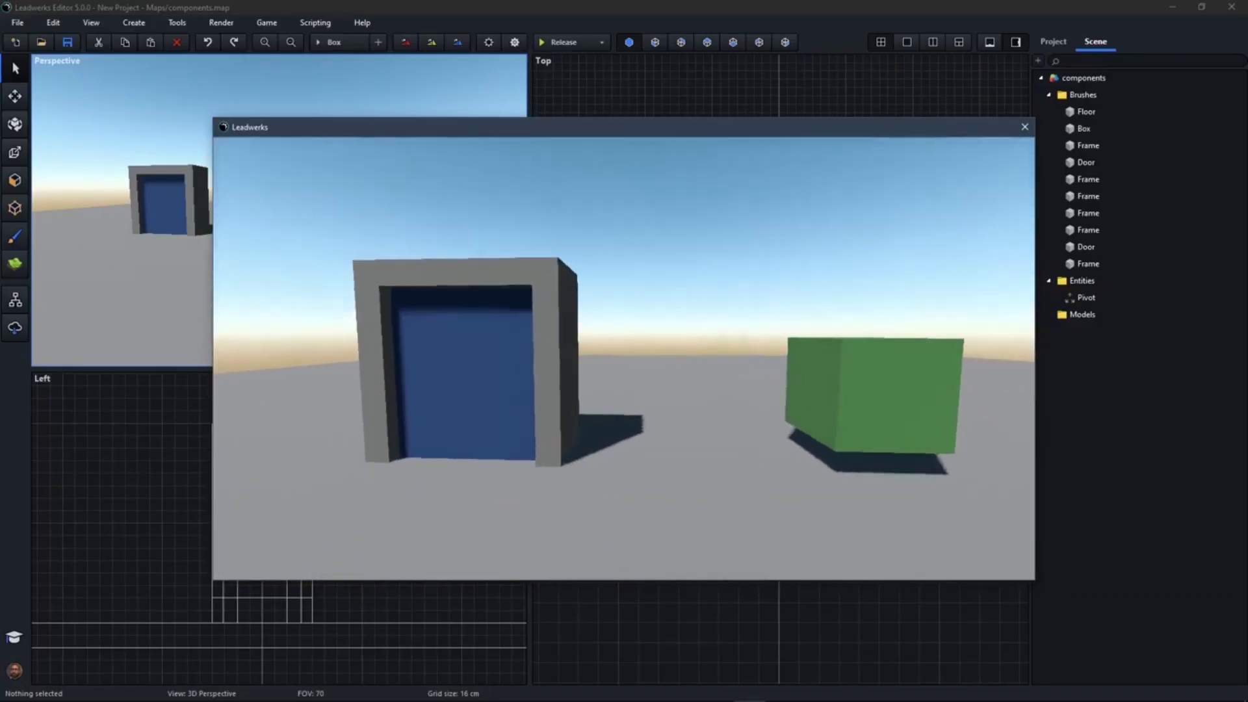
key(s)
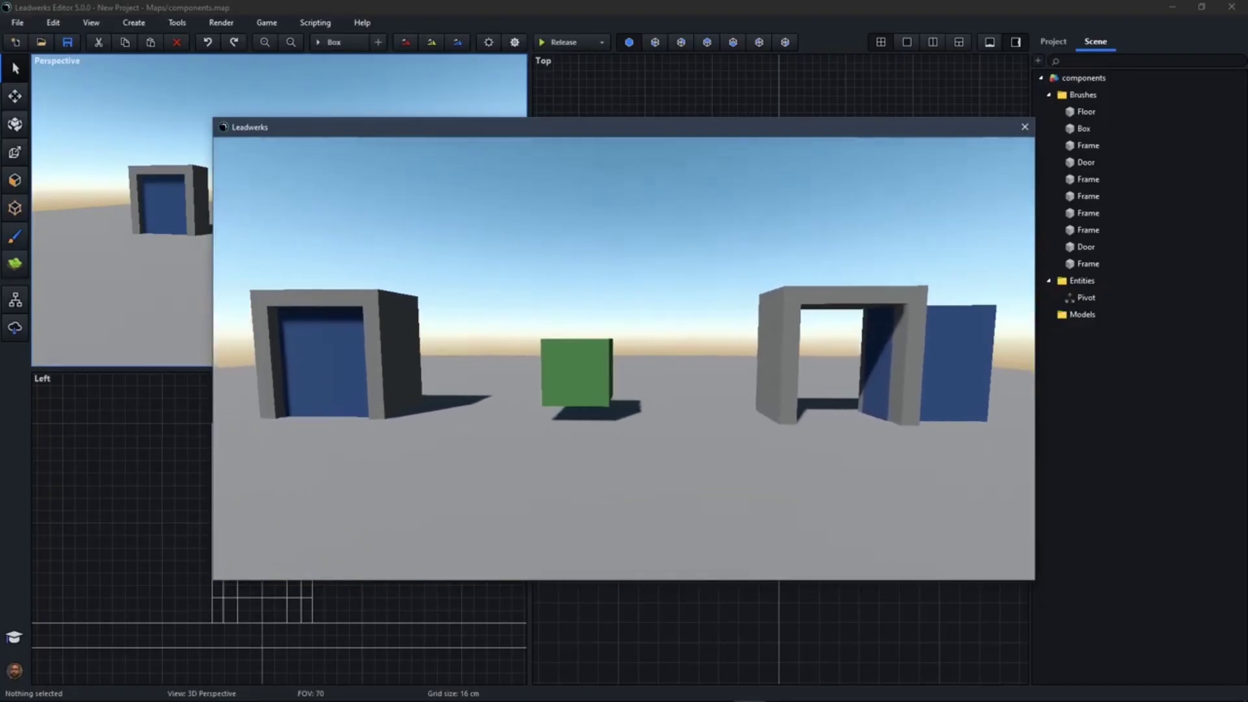
key(Escape)
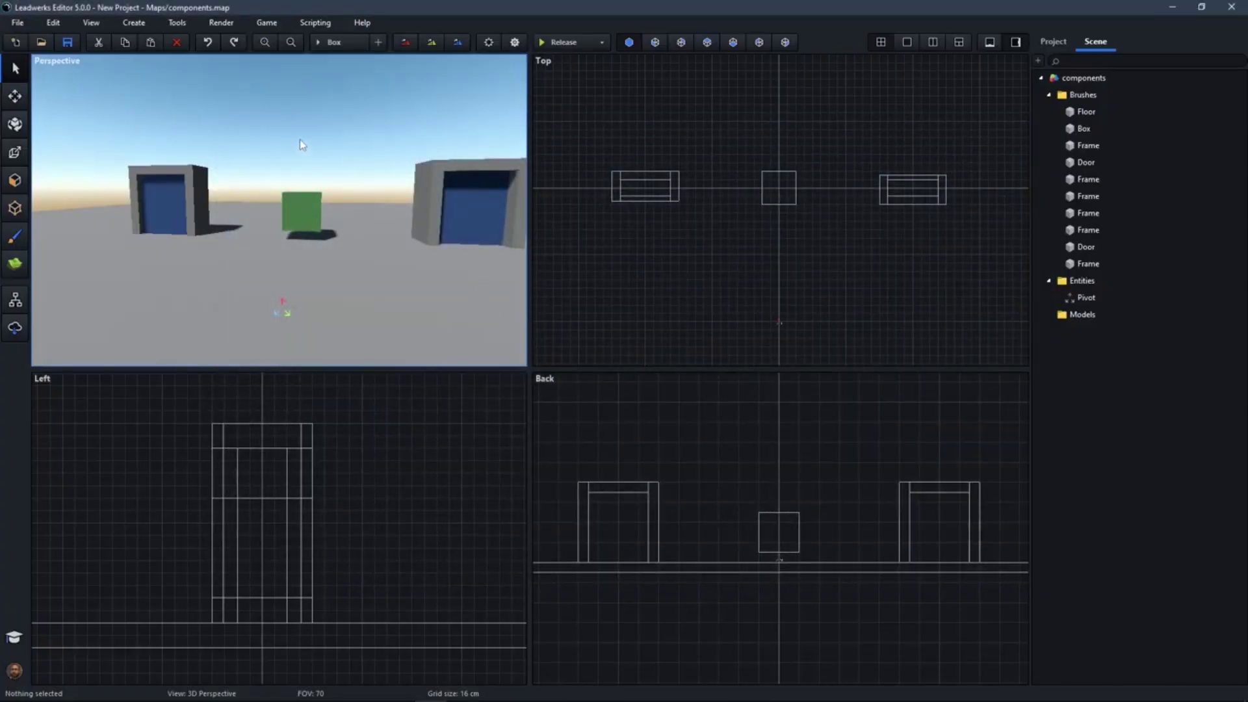
Create a new project component named CustomComponent in the Motion group.
right_drag(303, 135, 331, 128)
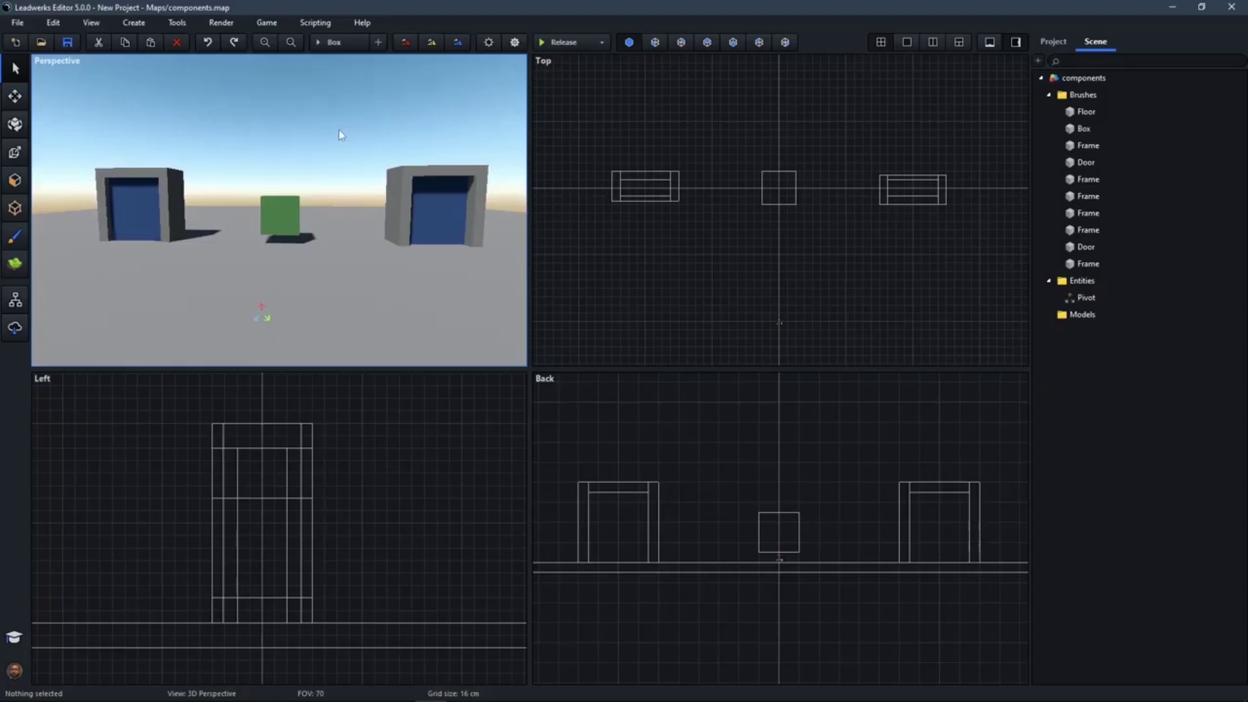
click(1038, 60)
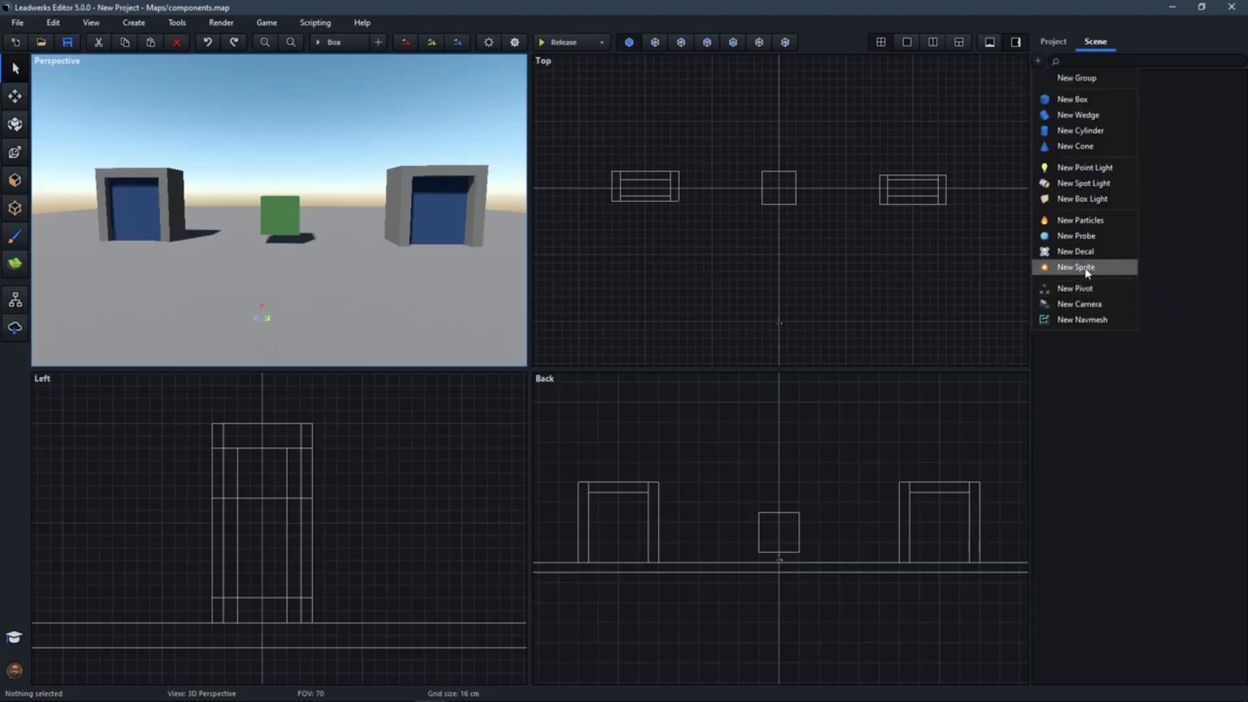
click(1045, 43)
click(1038, 61)
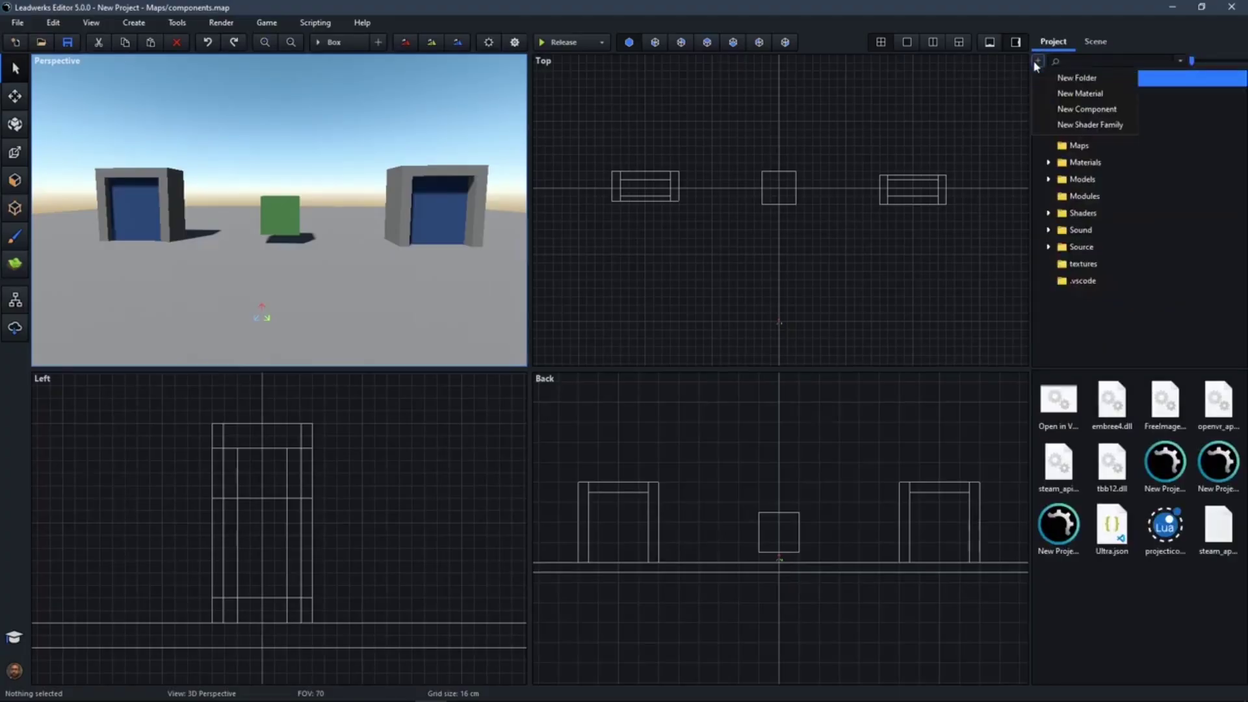
click(1066, 117)
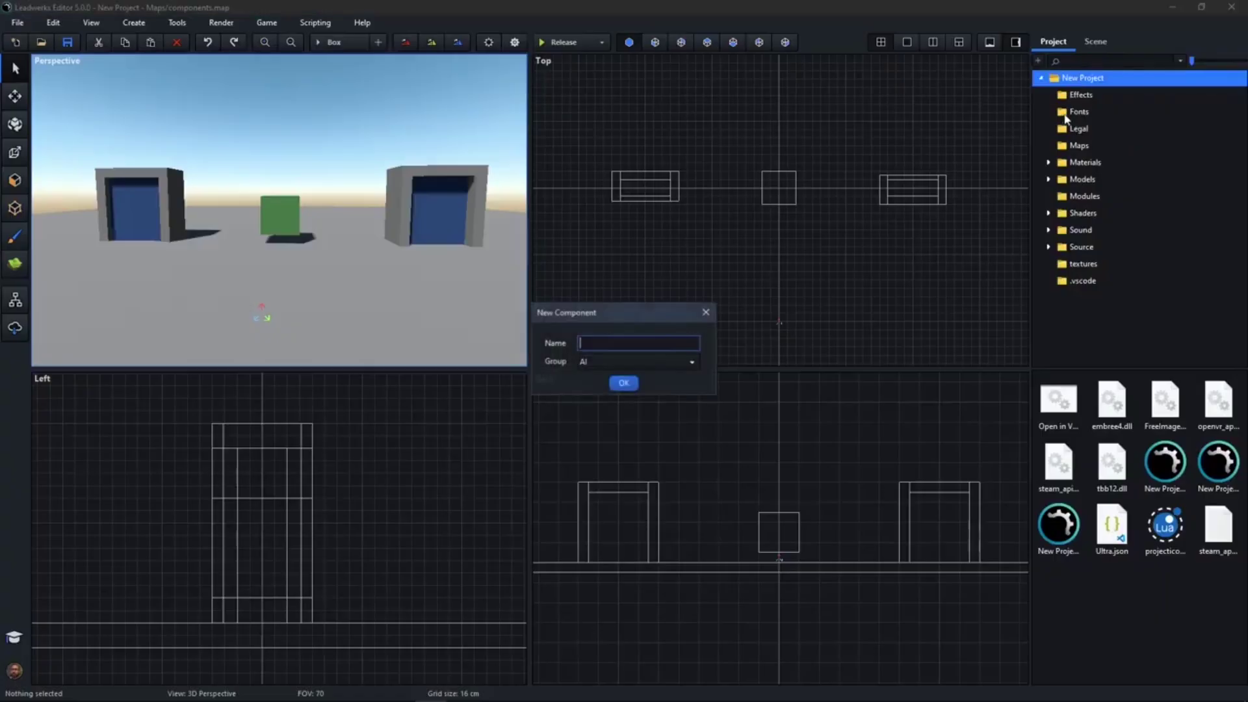
click(673, 361)
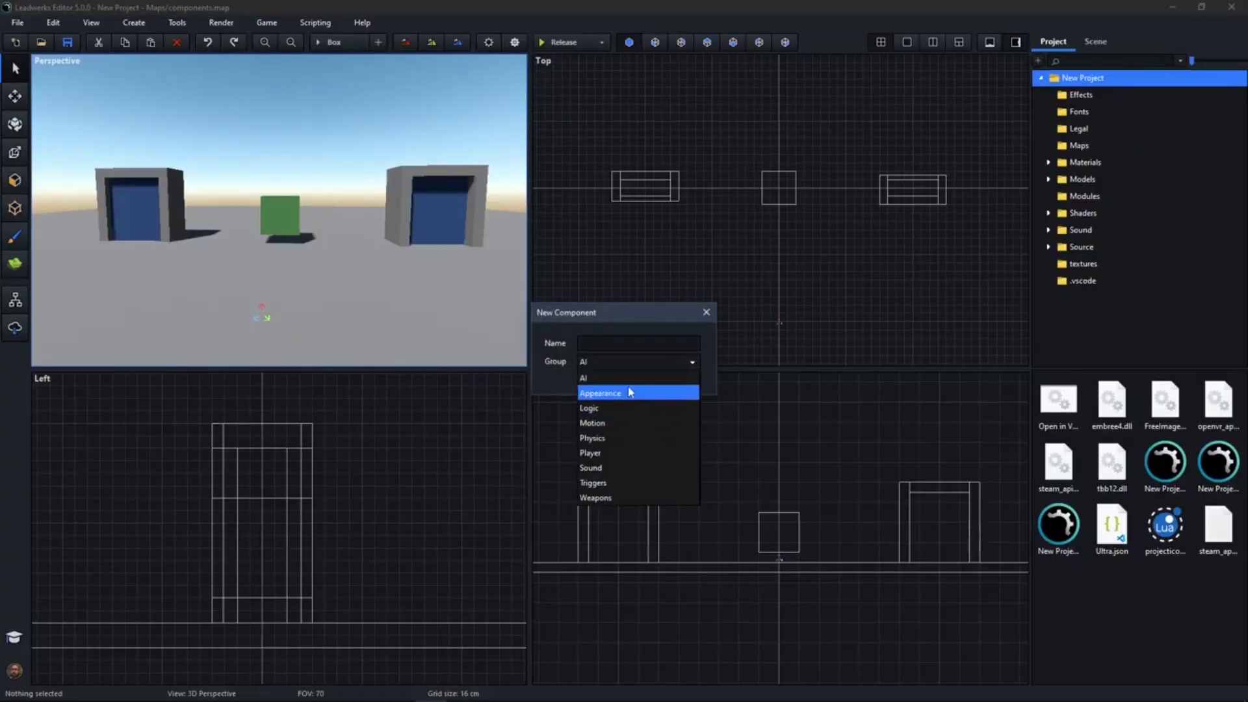
click(617, 424)
click(592, 342)
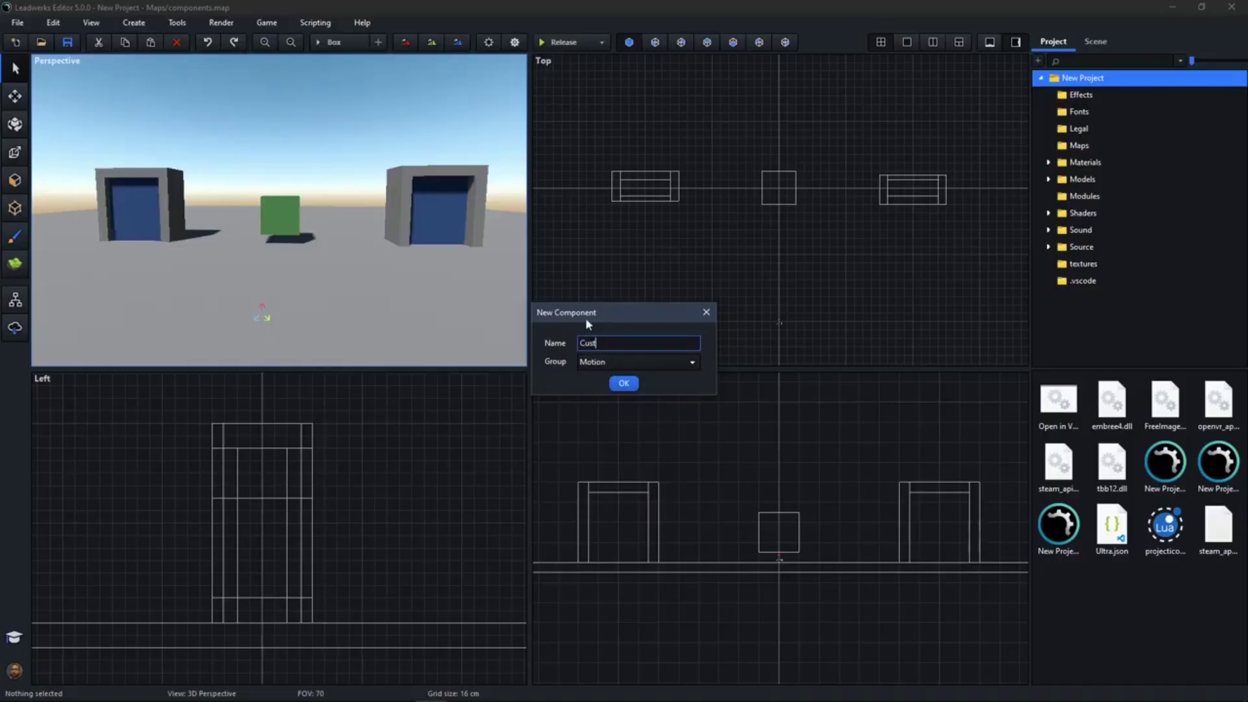
text(CustomComponent)
click(624, 383)
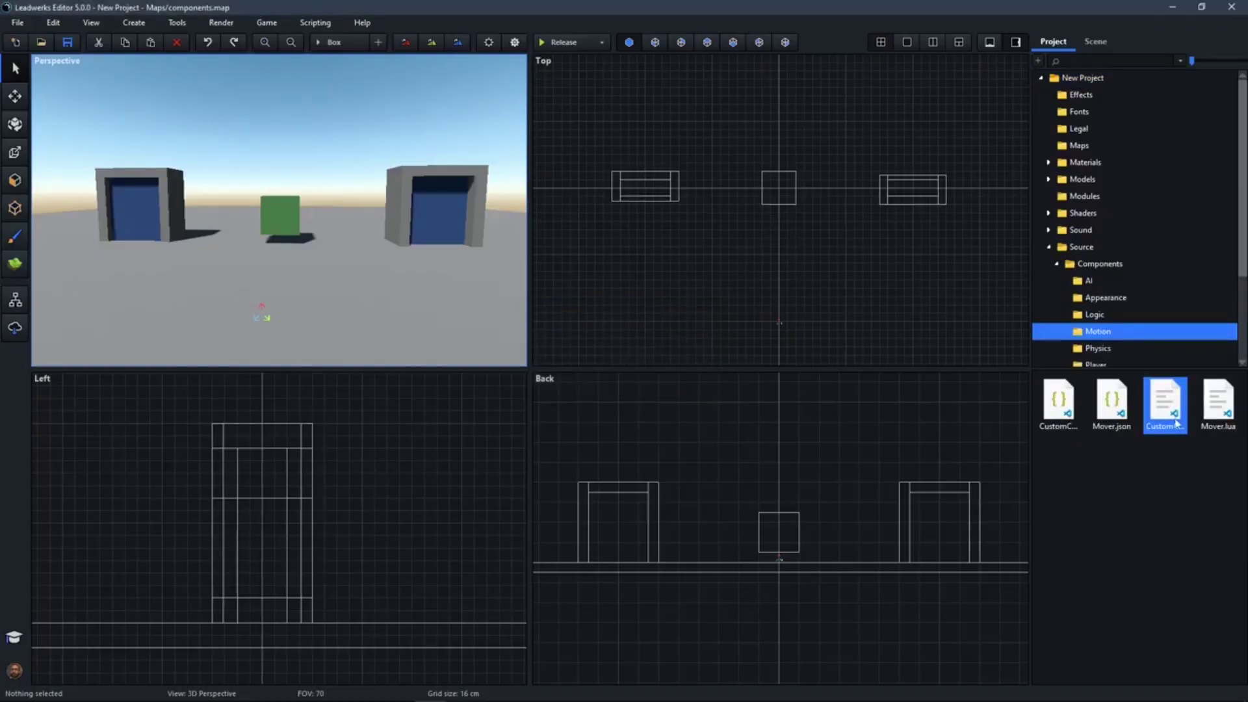
Open CustomComponent.lua in the Script Editor, review its generated code and minimize the editor.
mouse_move(1169, 414)
mouse_move(1065, 416)
double_click(1167, 406)
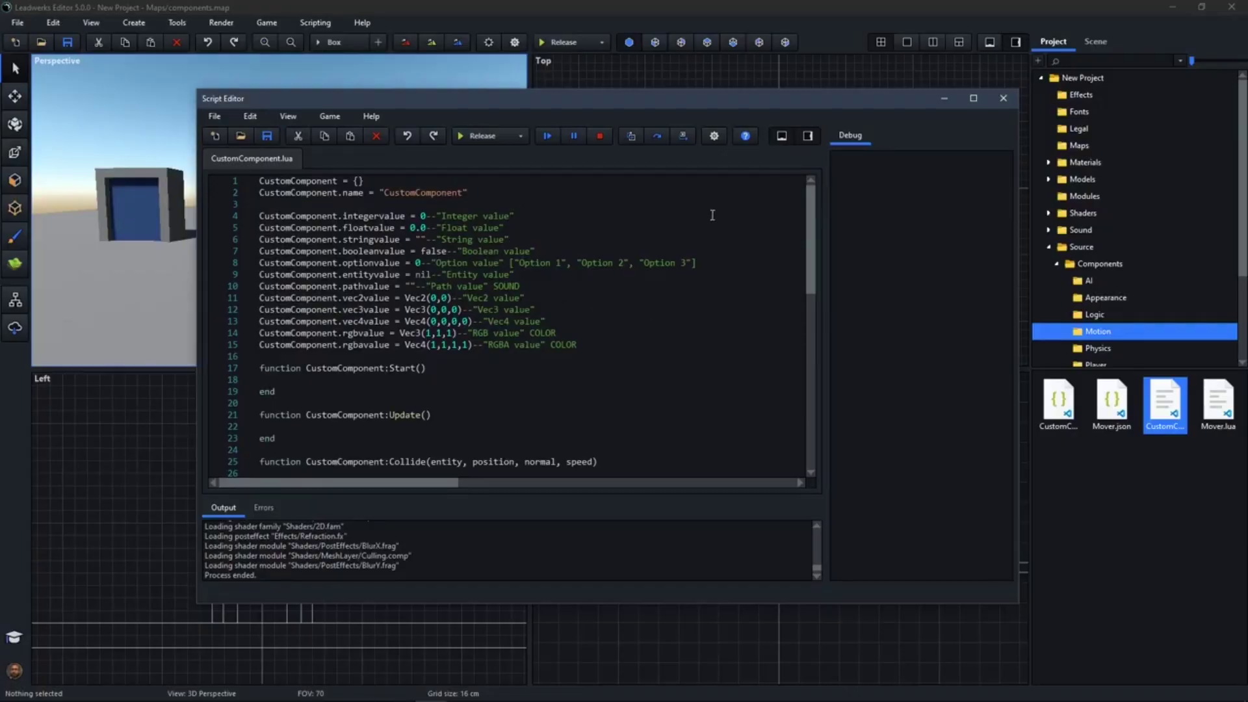
click(945, 98)
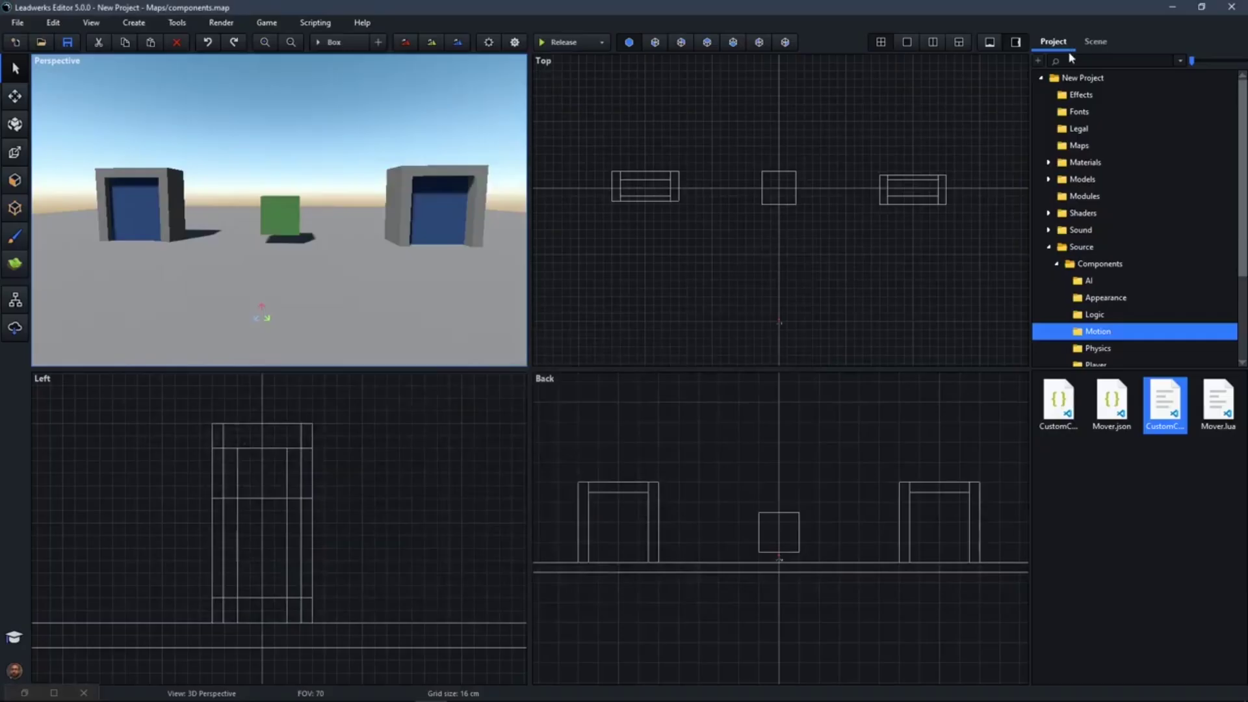
Select the green box in the scene and add the CustomComponent from the Motion group to it.
click(1094, 43)
click(291, 218)
click(1106, 446)
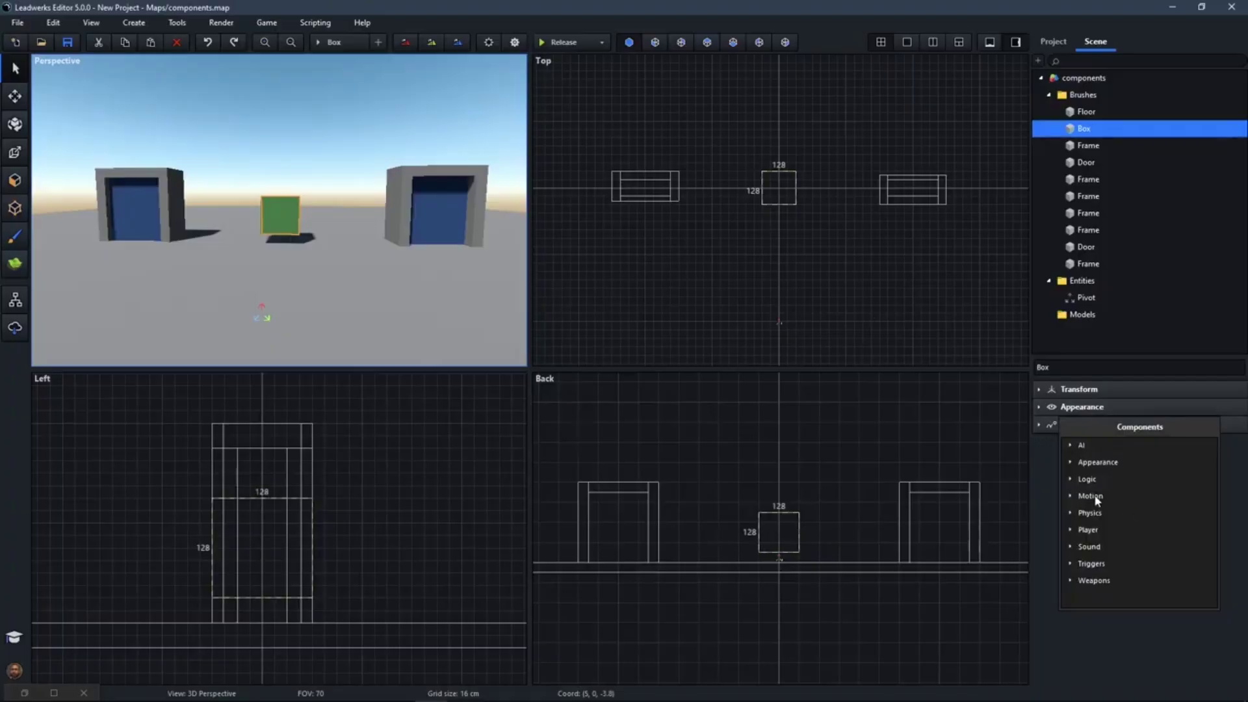
click(1051, 474)
click(1137, 450)
click(1094, 498)
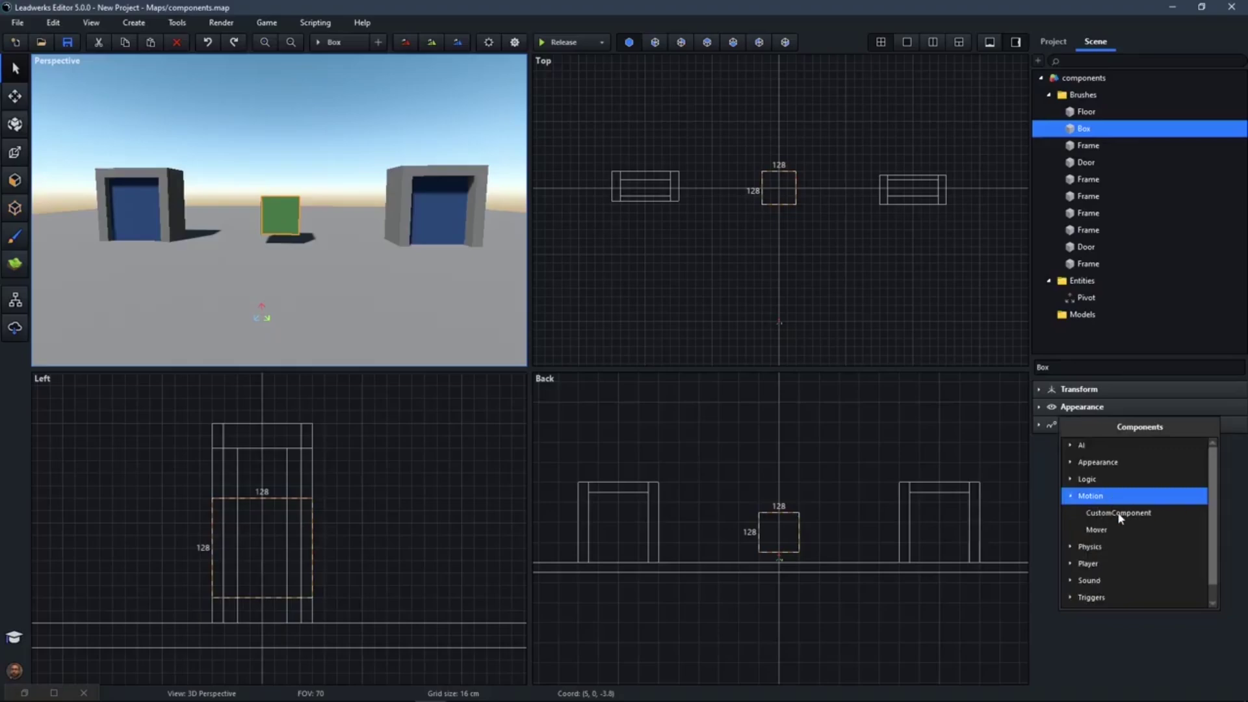
click(1119, 513)
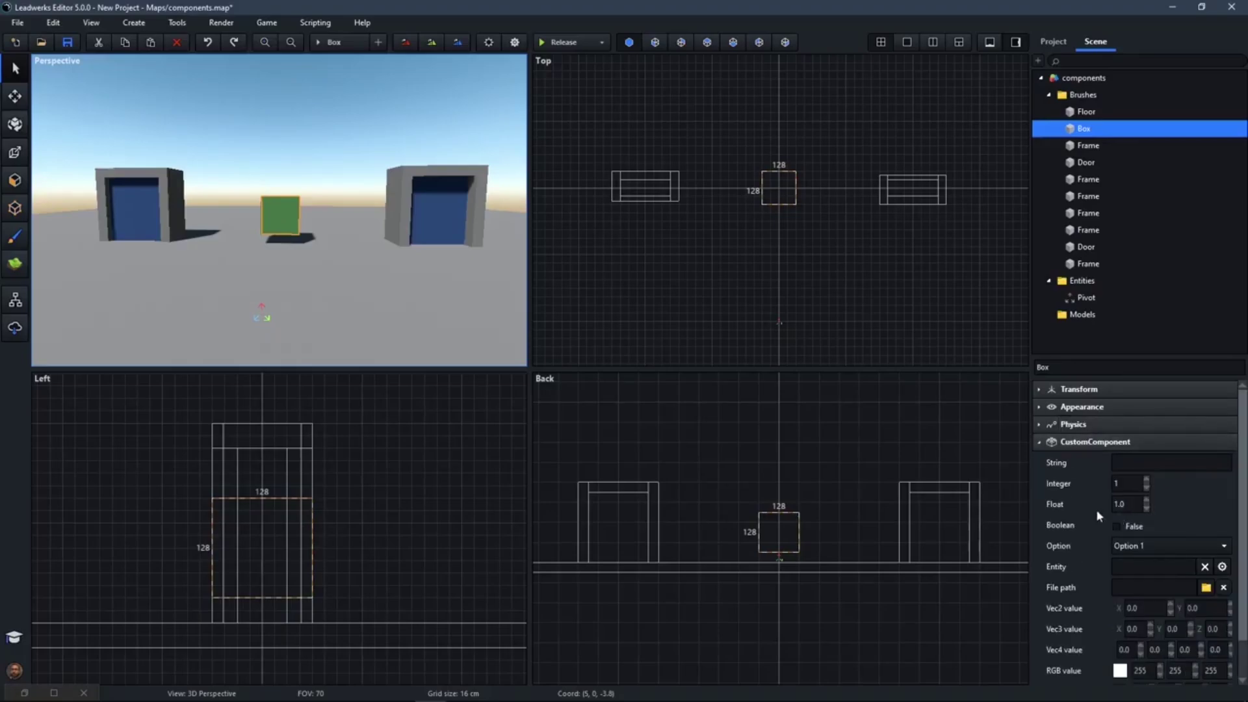
Restore the Script Editor and compare the values declared in CustomComponent.lua with the box's component settings.
click(24, 693)
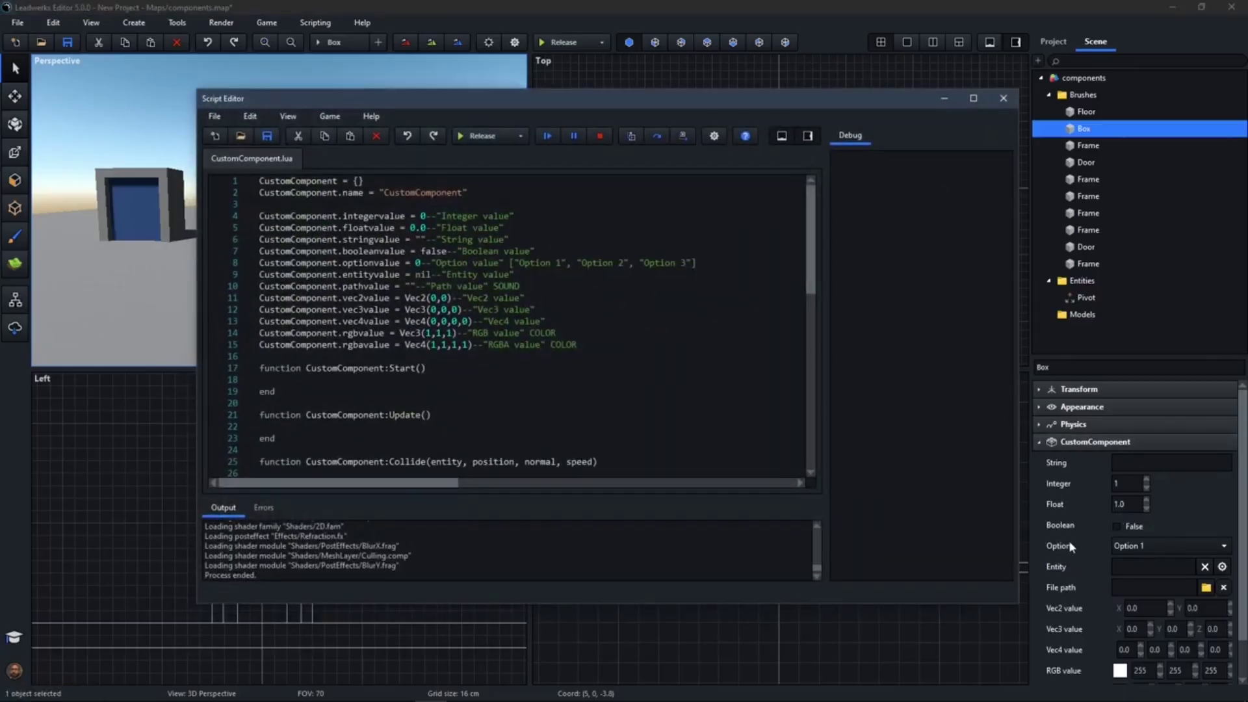
scroll(1070, 545, down, 2)
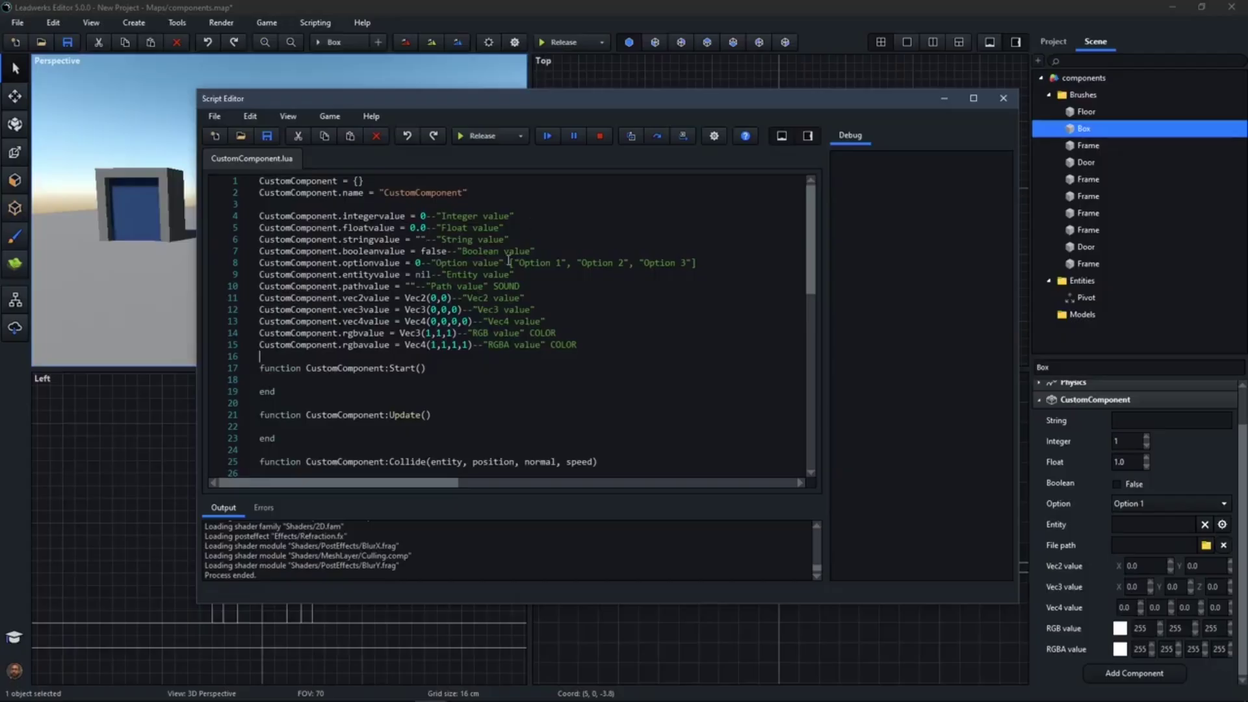
Open CustomComponent.json from the project's Motion folder, examine its property definitions and close the file.
click(1060, 46)
click(1055, 408)
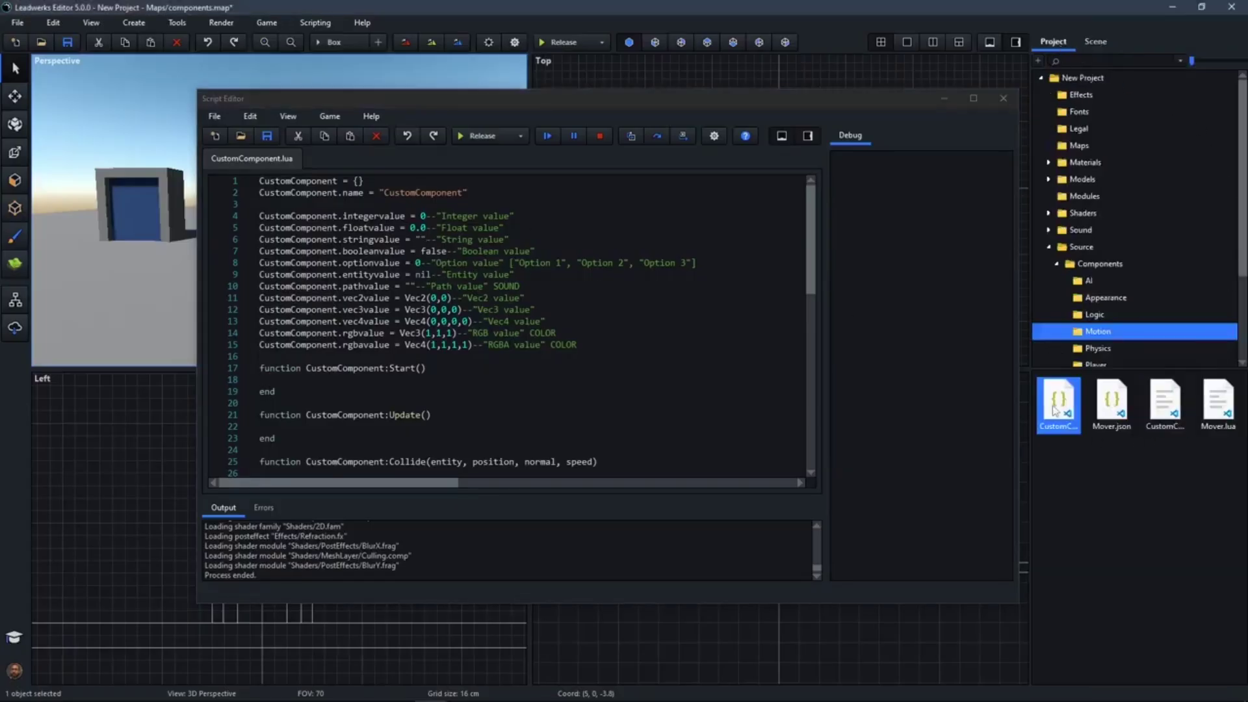
double_click(1054, 408)
scroll(525, 334, down, 5)
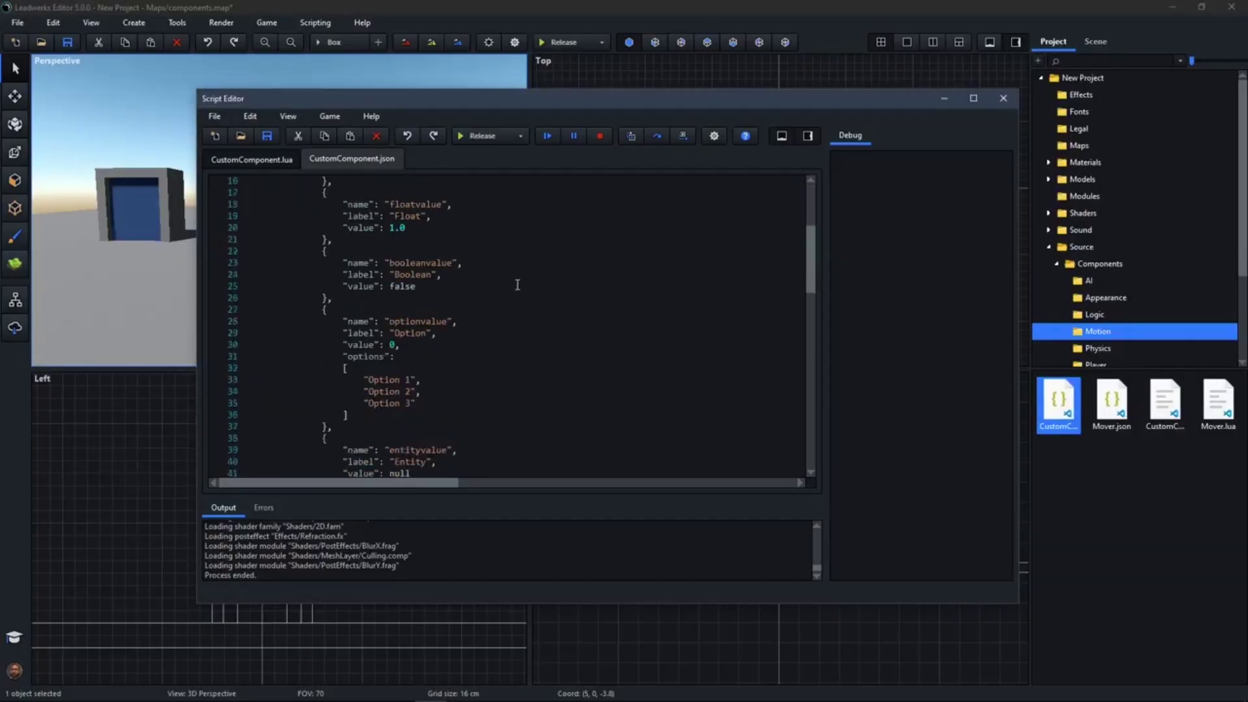
scroll(517, 285, down, 5)
right_click(347, 164)
scroll(532, 294, down, 4)
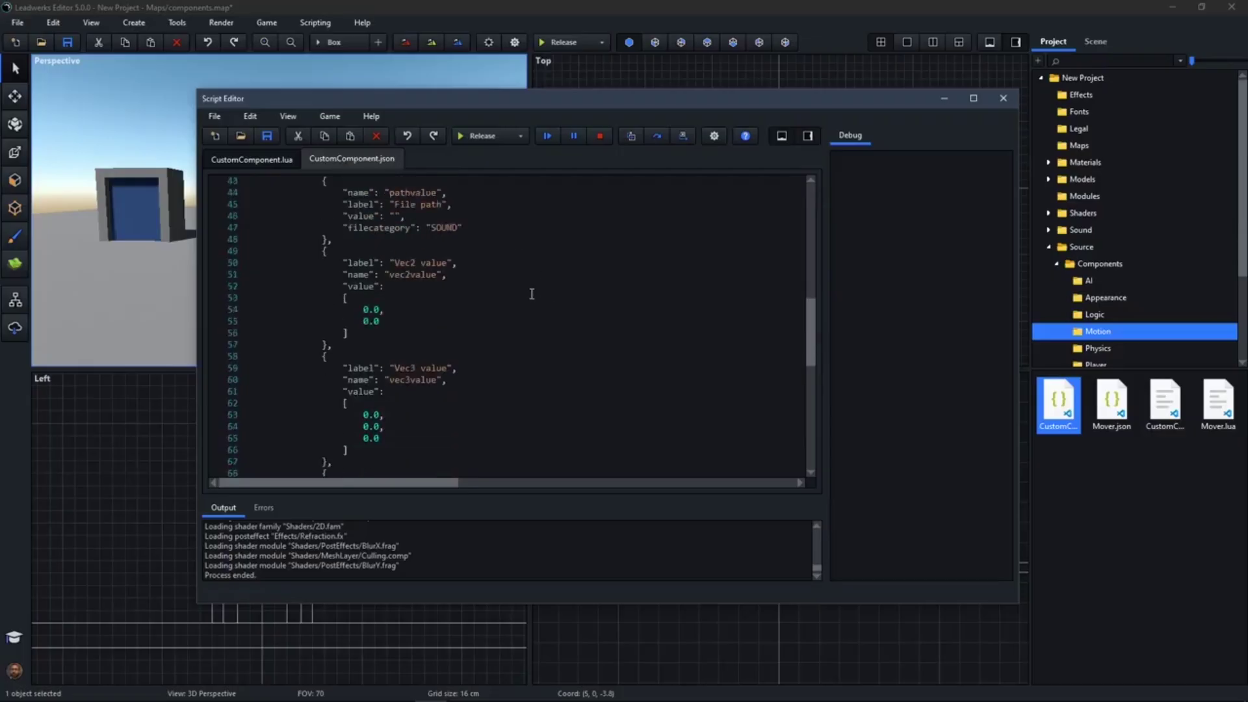
scroll(531, 294, up, 14)
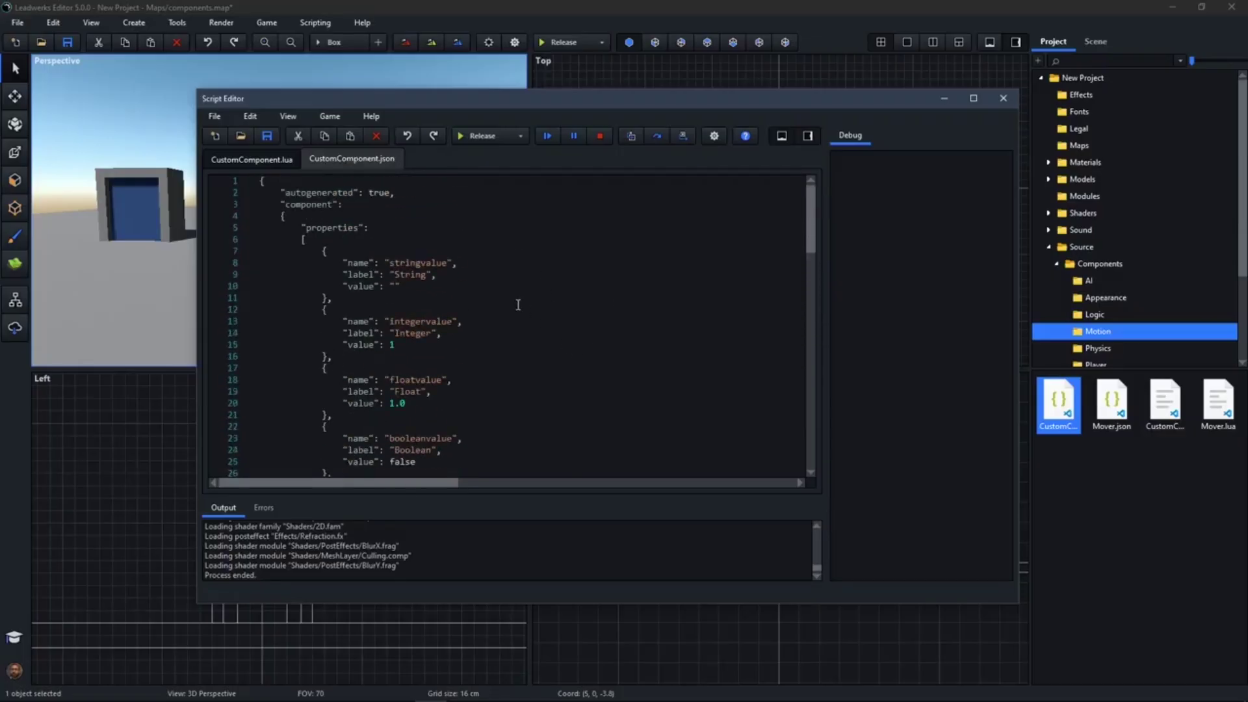
right_click(355, 171)
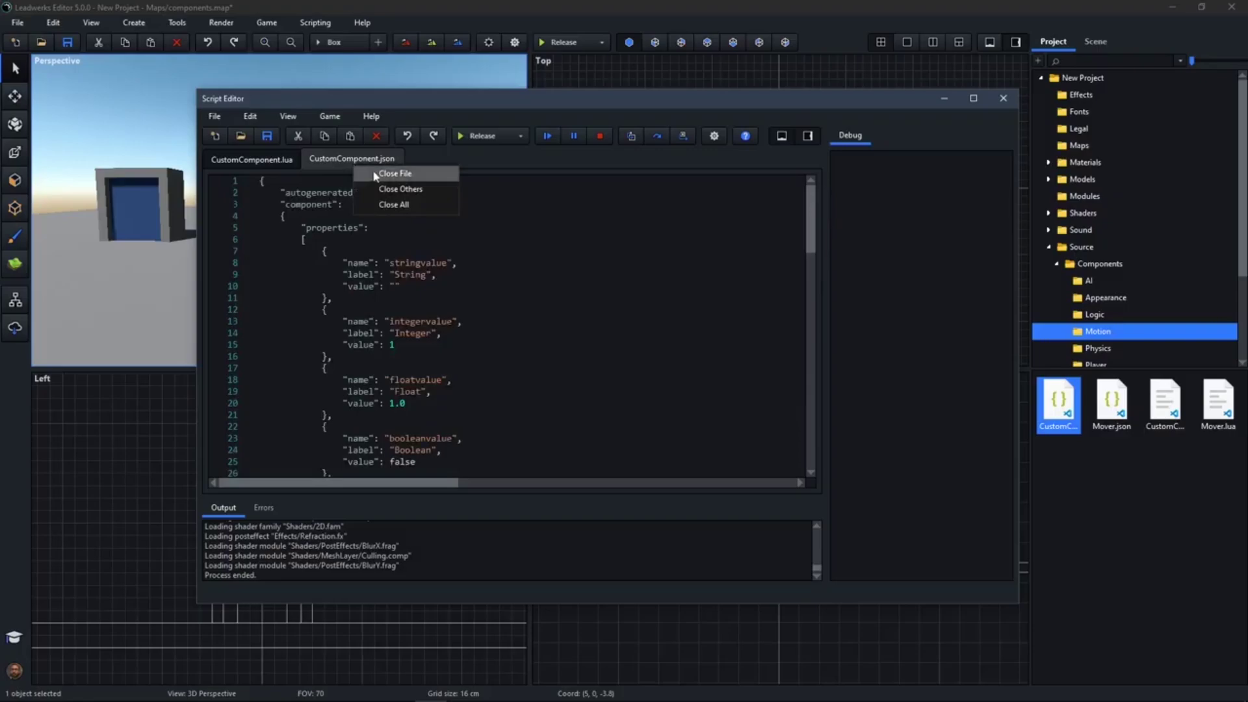
click(375, 174)
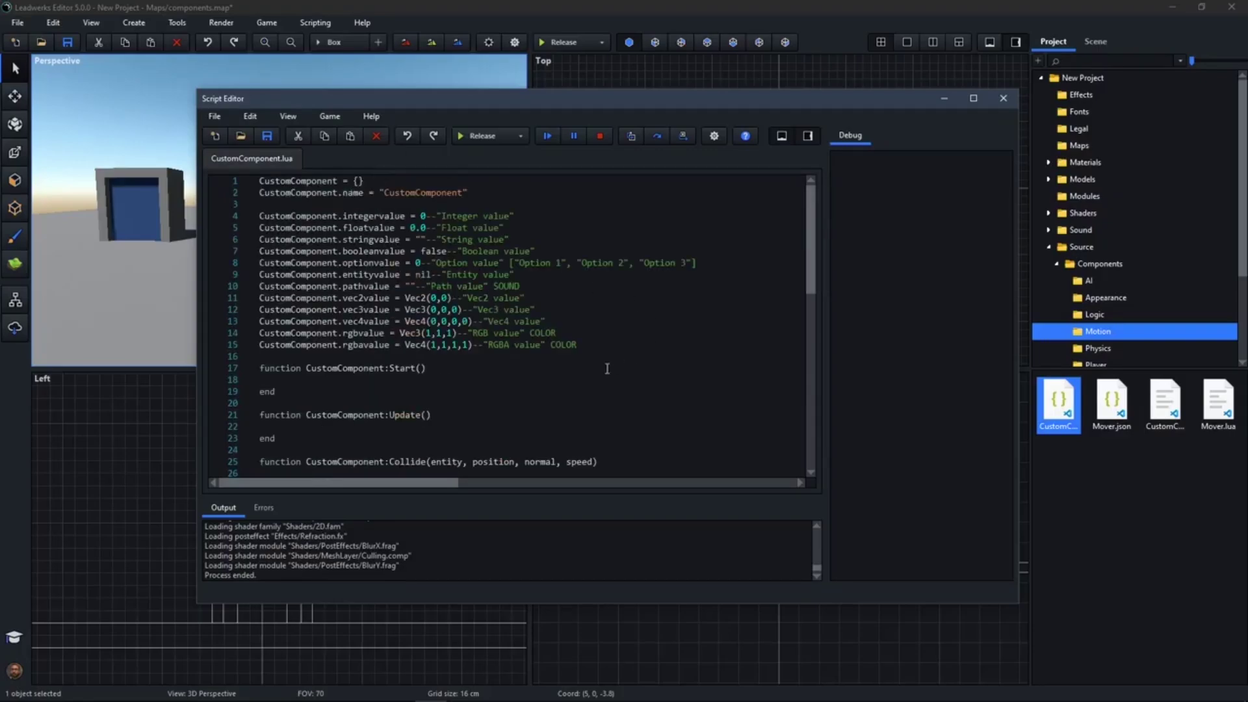
Show the scene's box settings and delete the integervalue to vec2value declarations from CustomComponent.lua.
click(1098, 43)
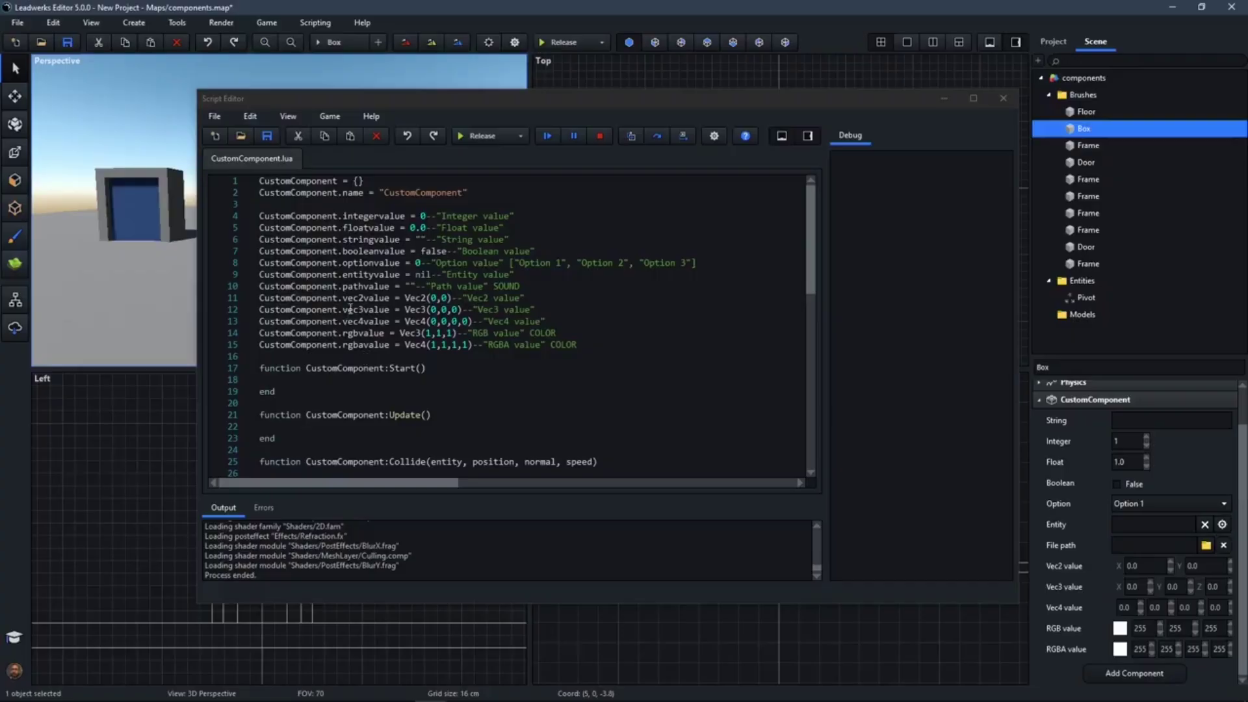
drag(538, 297, 220, 216)
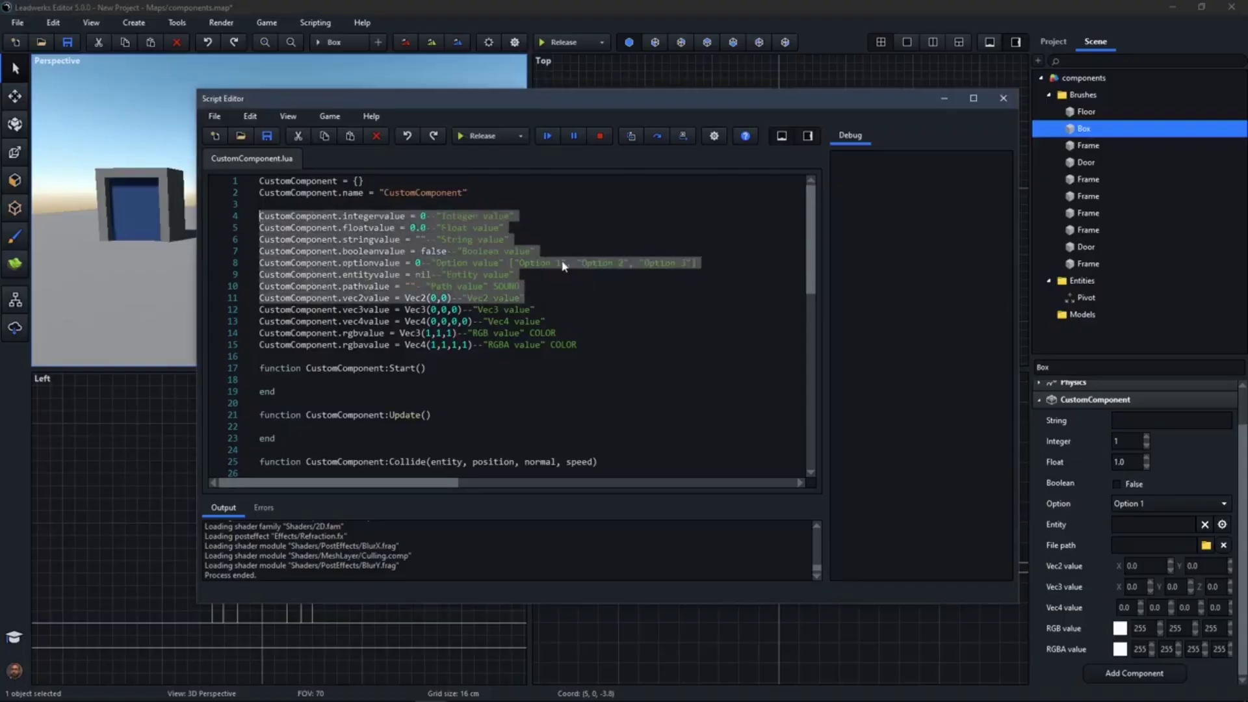
key(Delete)
key(BackSpace)
Delete the vec4value, rgbvalue and rgbavalue declarations, keep a blank line before the Start function, and save the script.
key(Down)
key(Down)
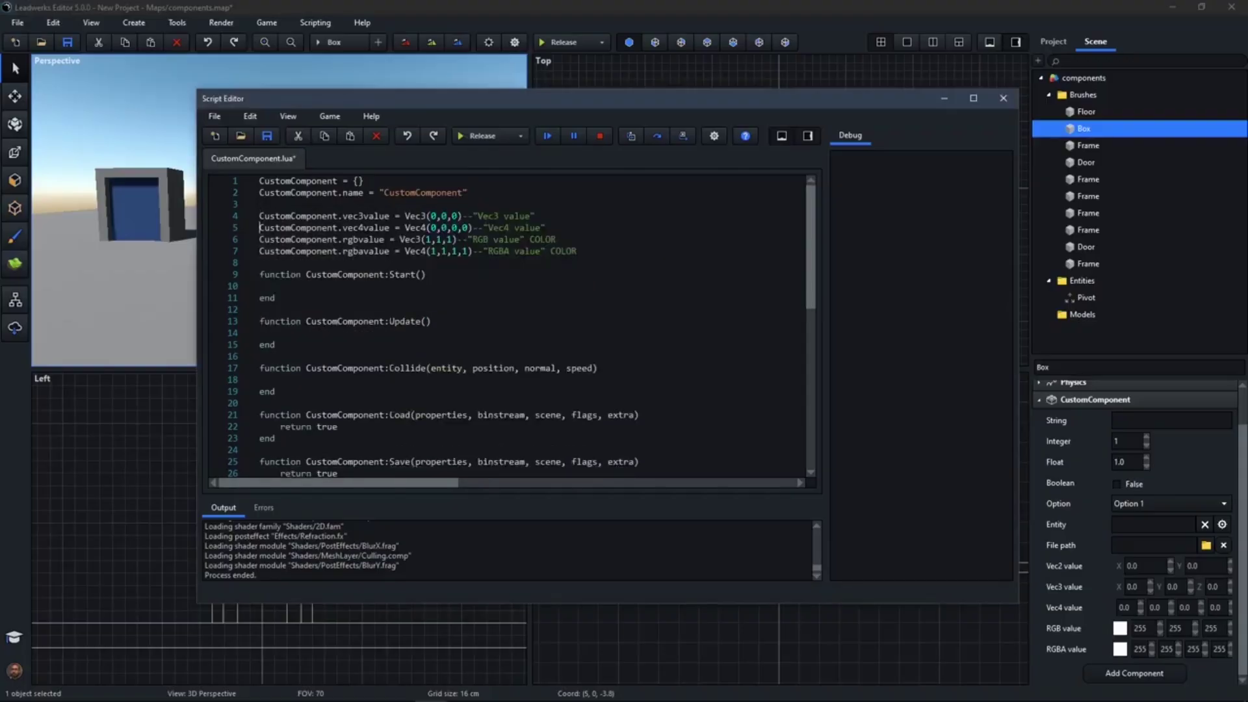
key(shift+Down)
key(shift+Down)
key(shift+Down)
key(shift+Down)
key(Delete)
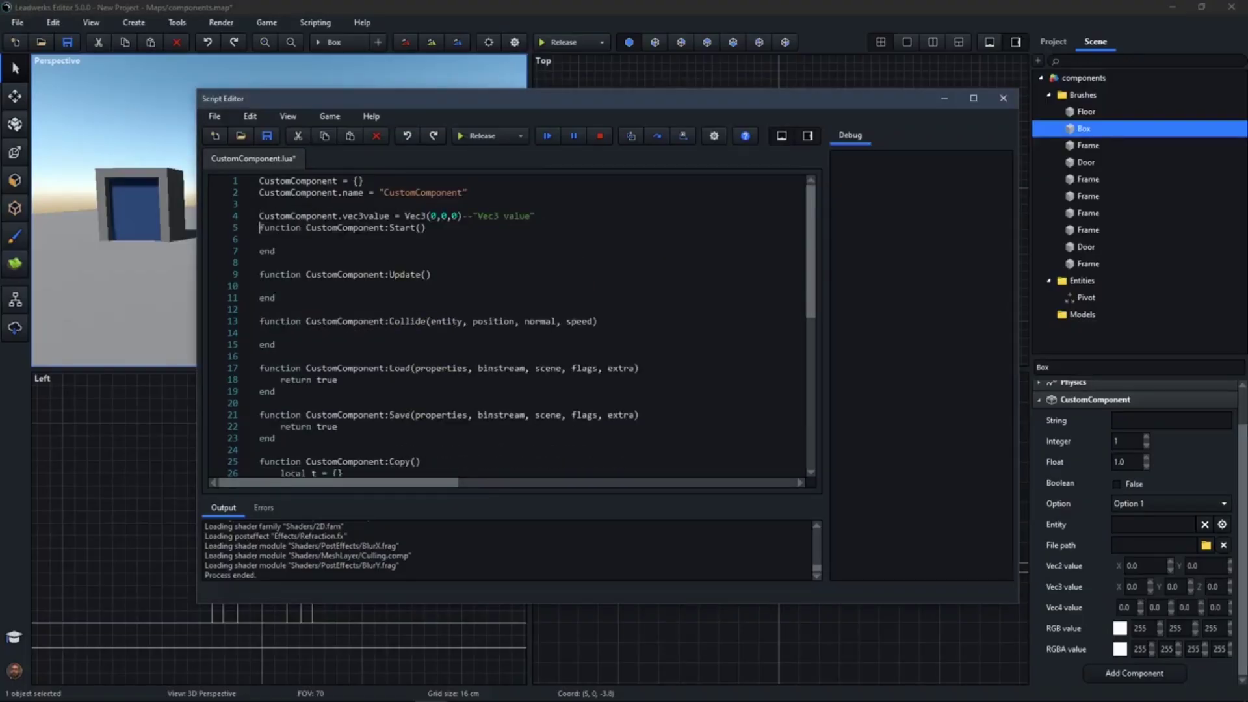
key(Return)
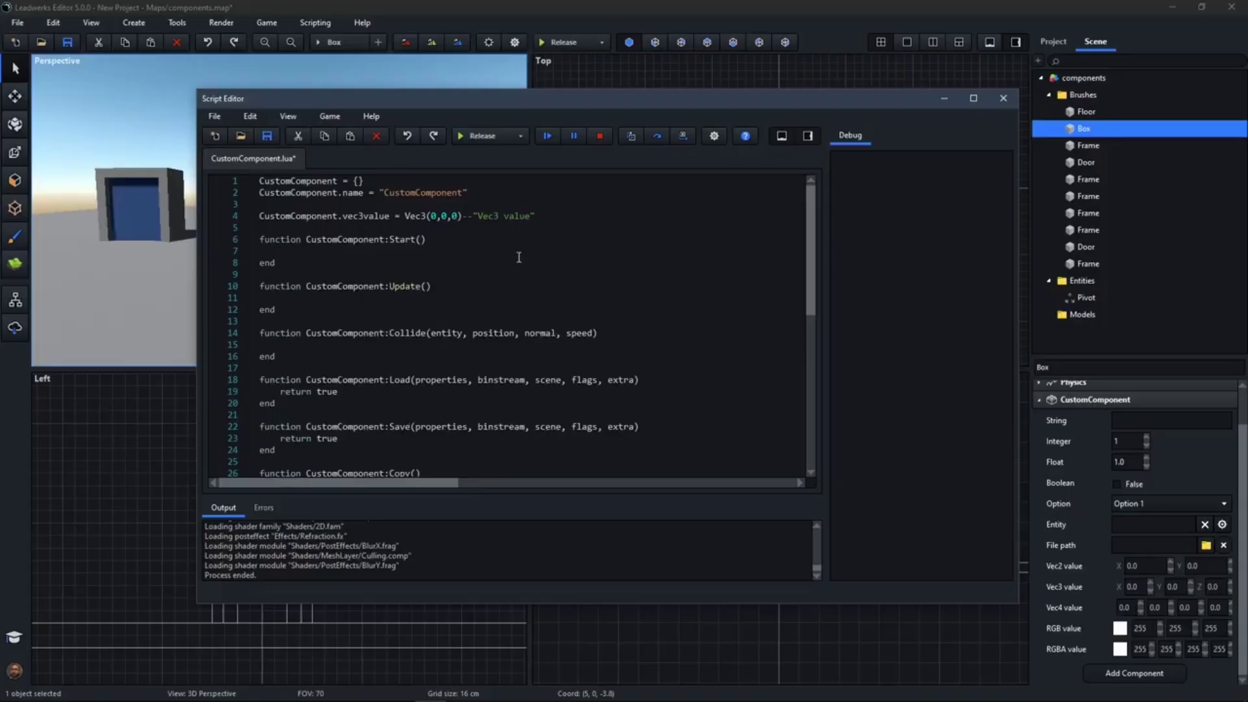
click(267, 136)
click(1064, 443)
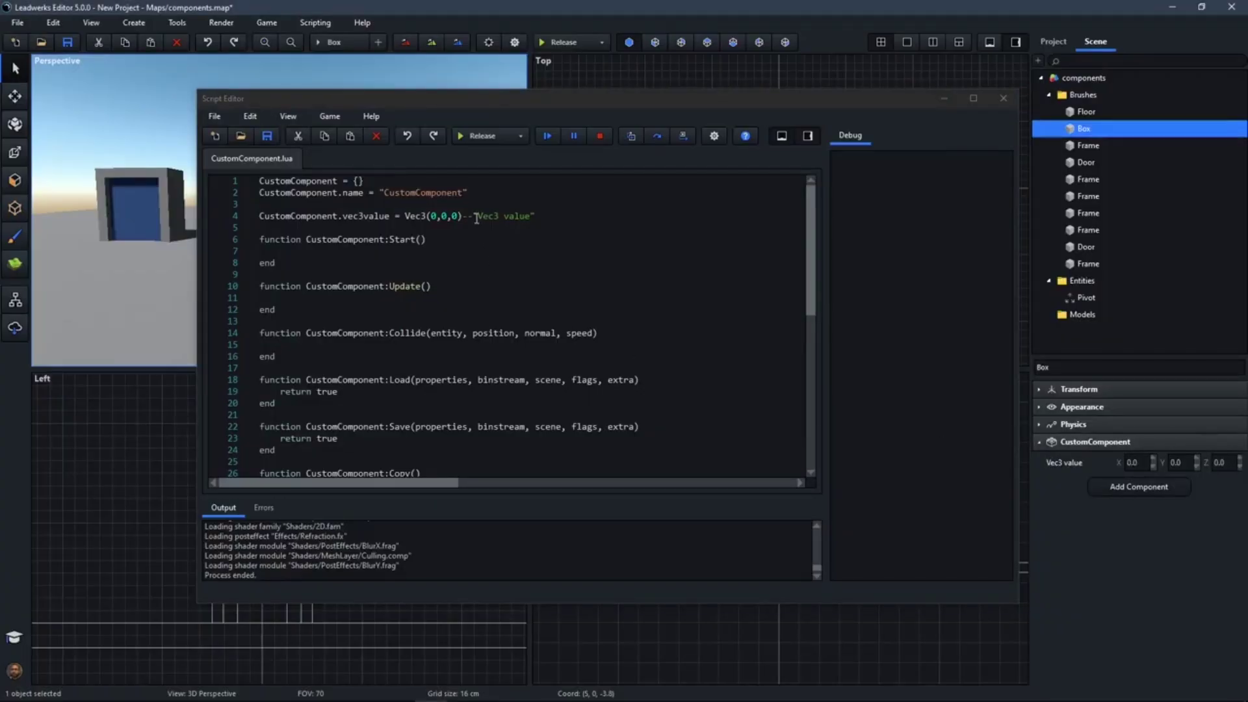
Add the line local window = ActiveWindow() inside the CustomComponent:Update() function.
click(319, 300)
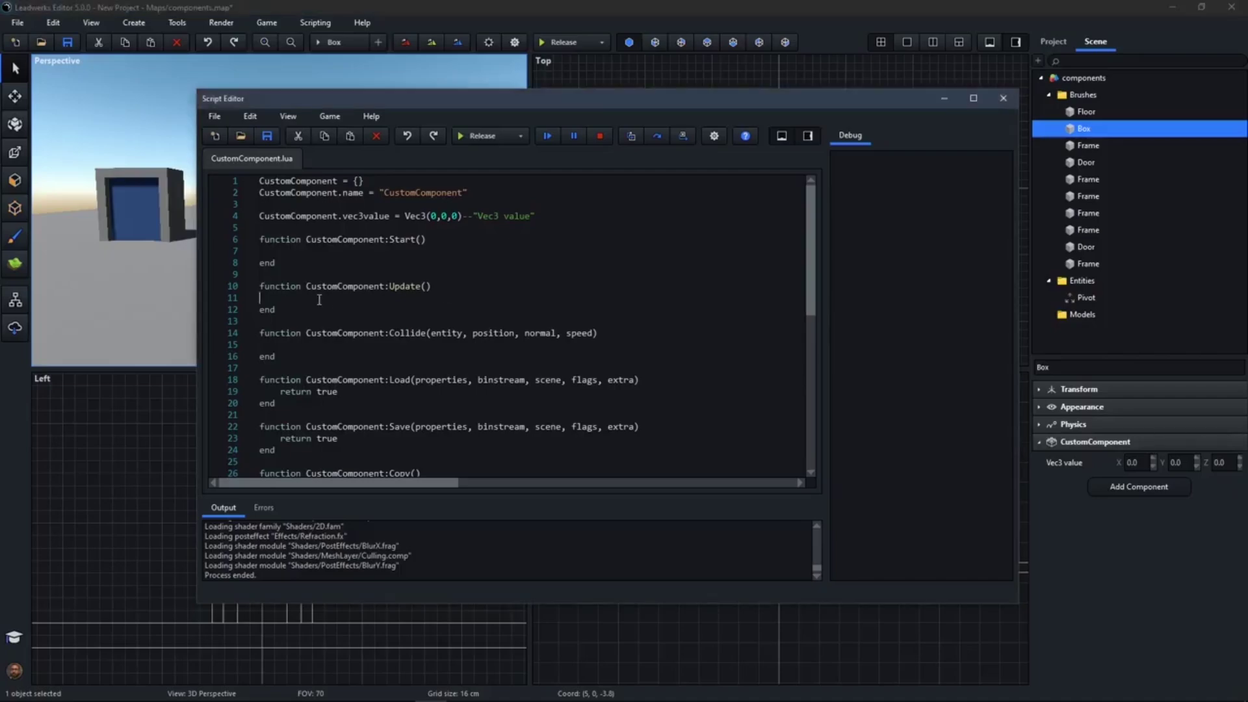
key(Tab)
key(Return)
key(Return)
key(Up)
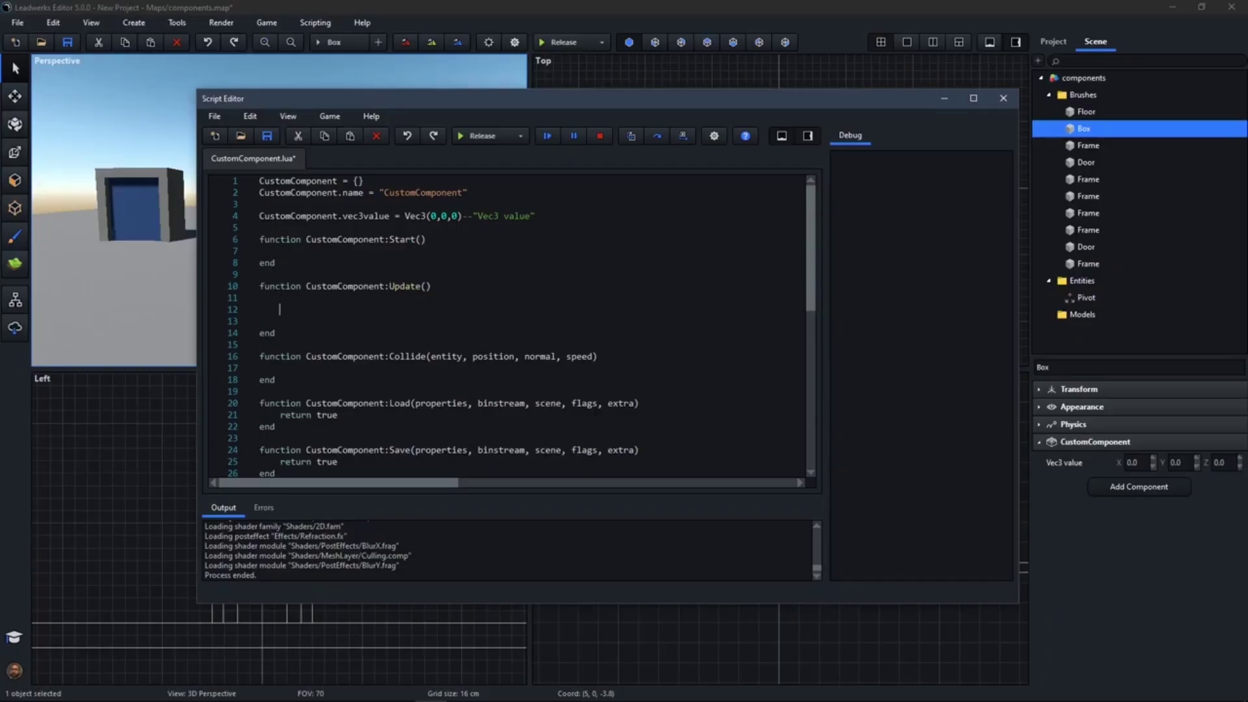
drag(479, 99, 653, 148)
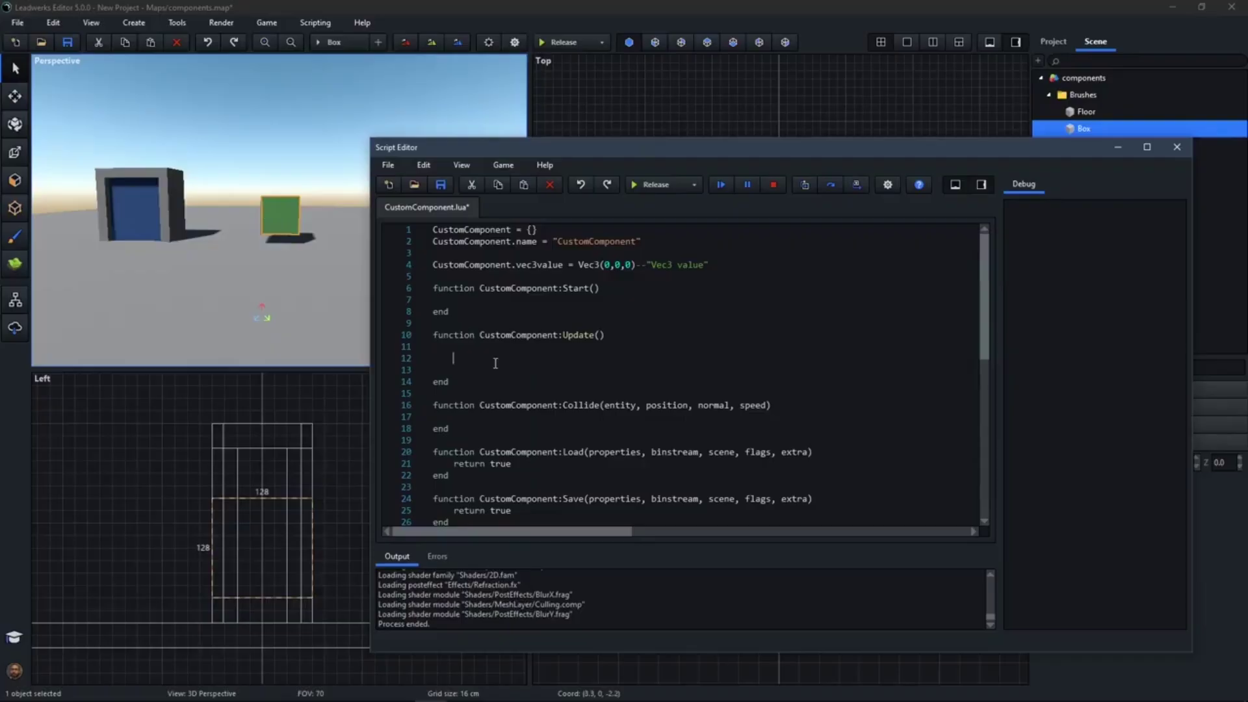
text(local window = ActiveWindow())
key(Return)
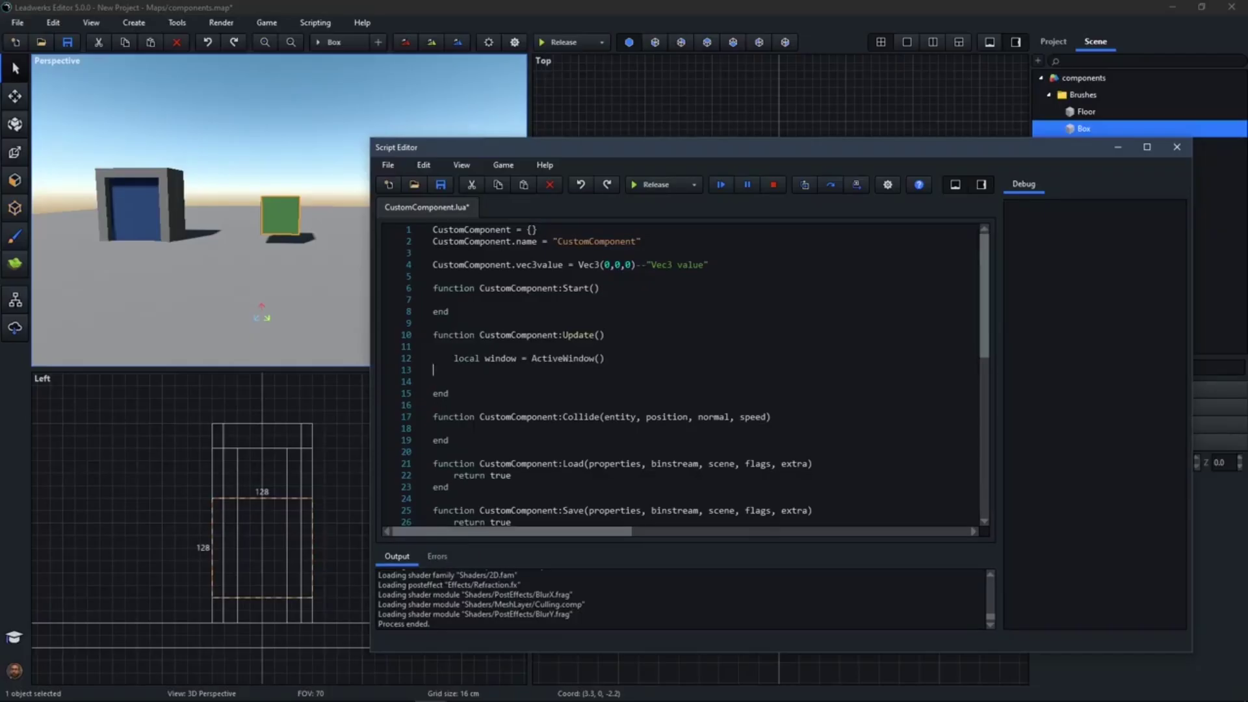
key(Return)
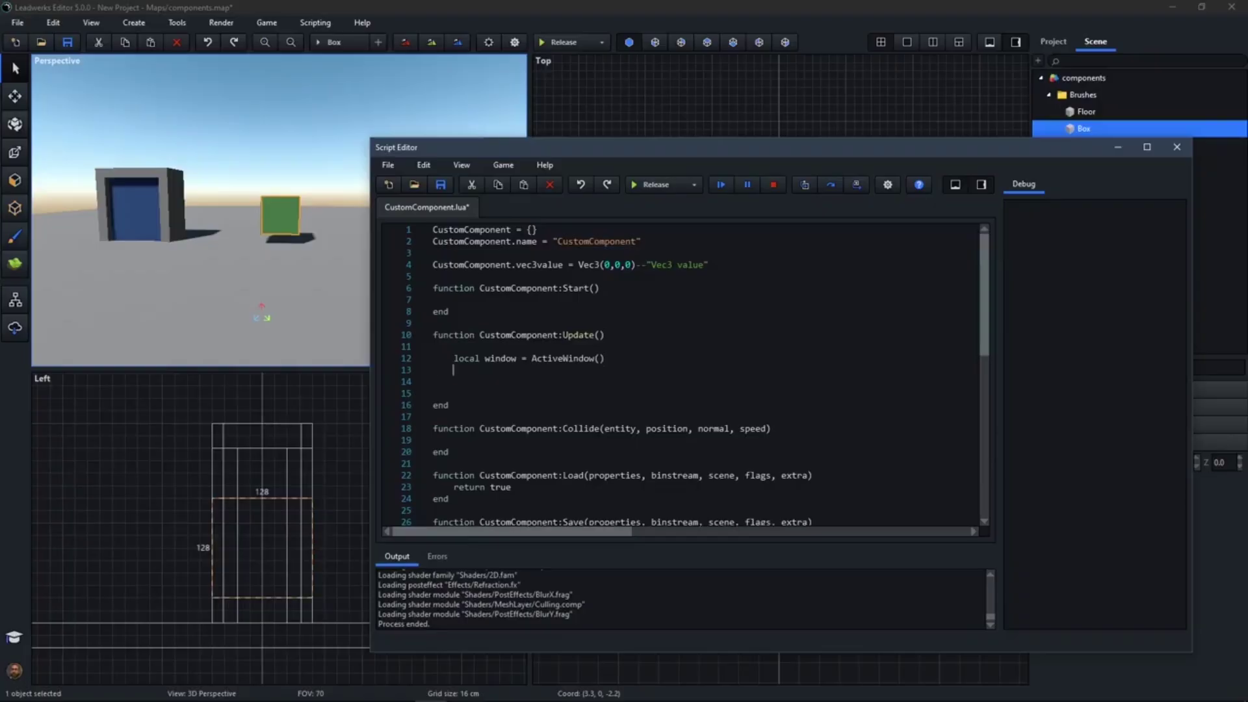
Open Main.lua from the Source folder and add mainwindow = window below the CreateWindow line.
drag(841, 150, 653, 153)
click(1053, 41)
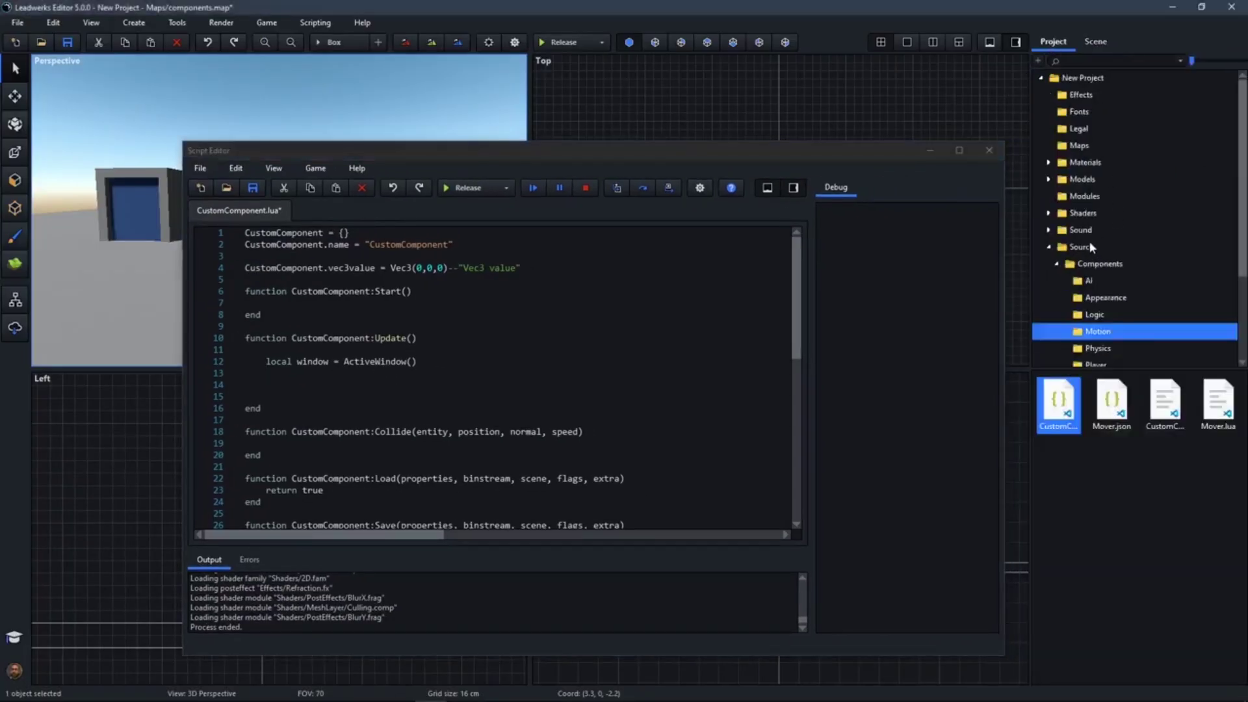
click(1081, 251)
double_click(1060, 400)
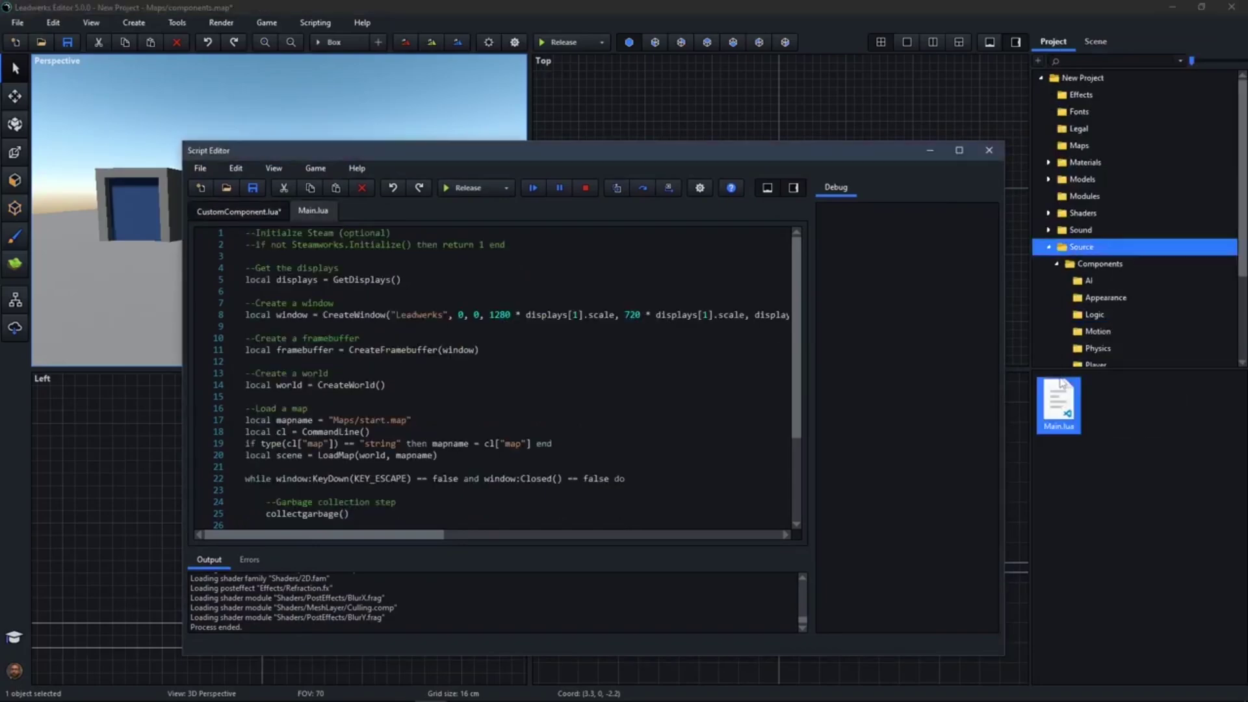
double_click(293, 317)
click(294, 325)
key(Return)
key(Up)
text(mainwindow = window)
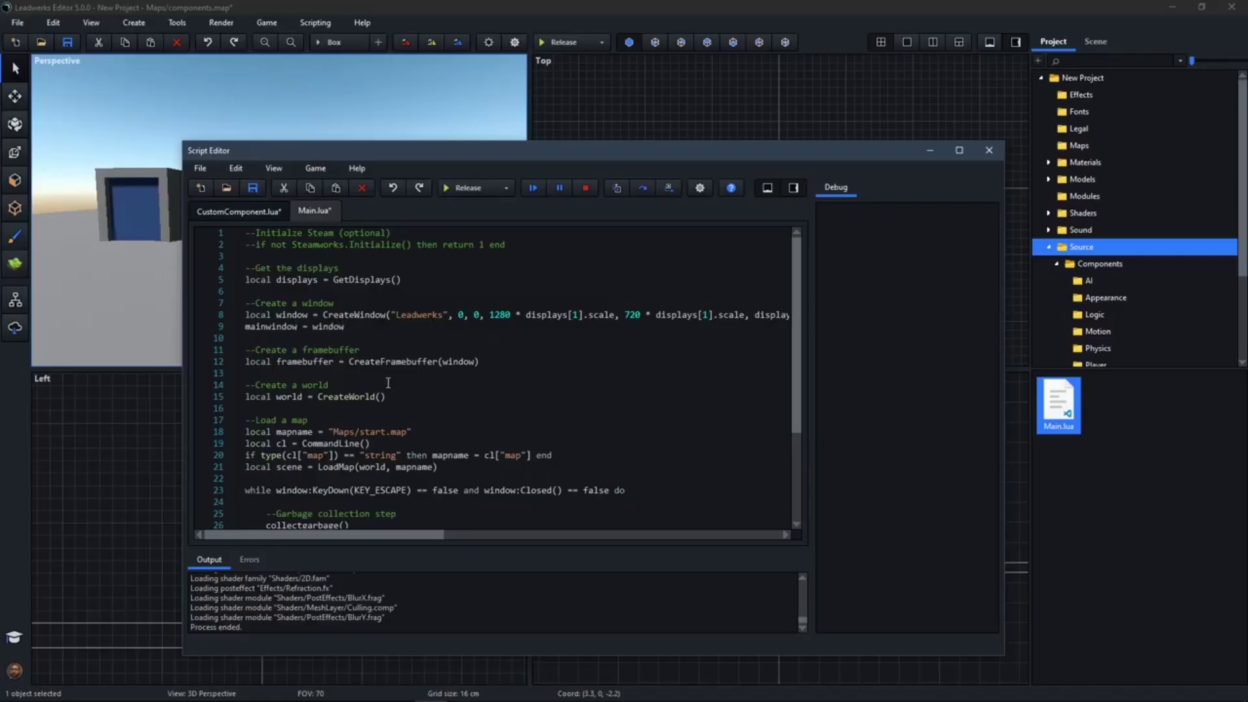
click(243, 216)
click(315, 213)
Remove the mainwindow = window line from Main.lua and save the file.
click(211, 326)
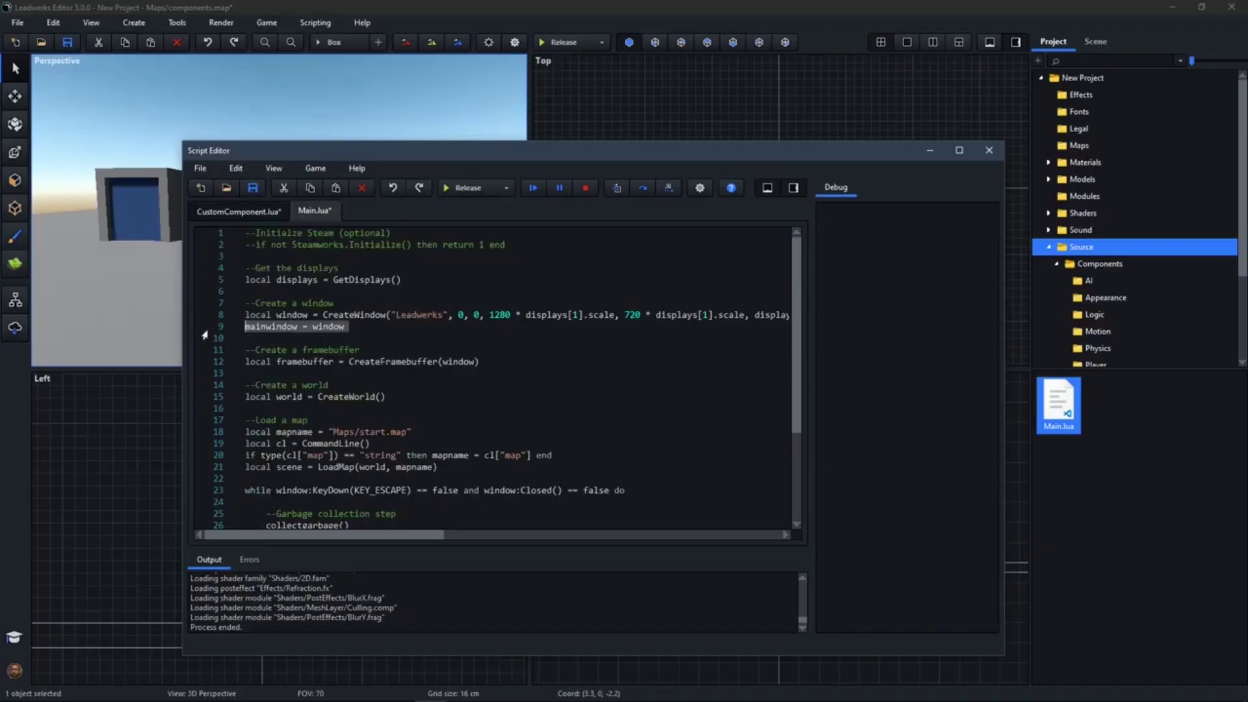
key(BackSpace)
key(ctrl+s)
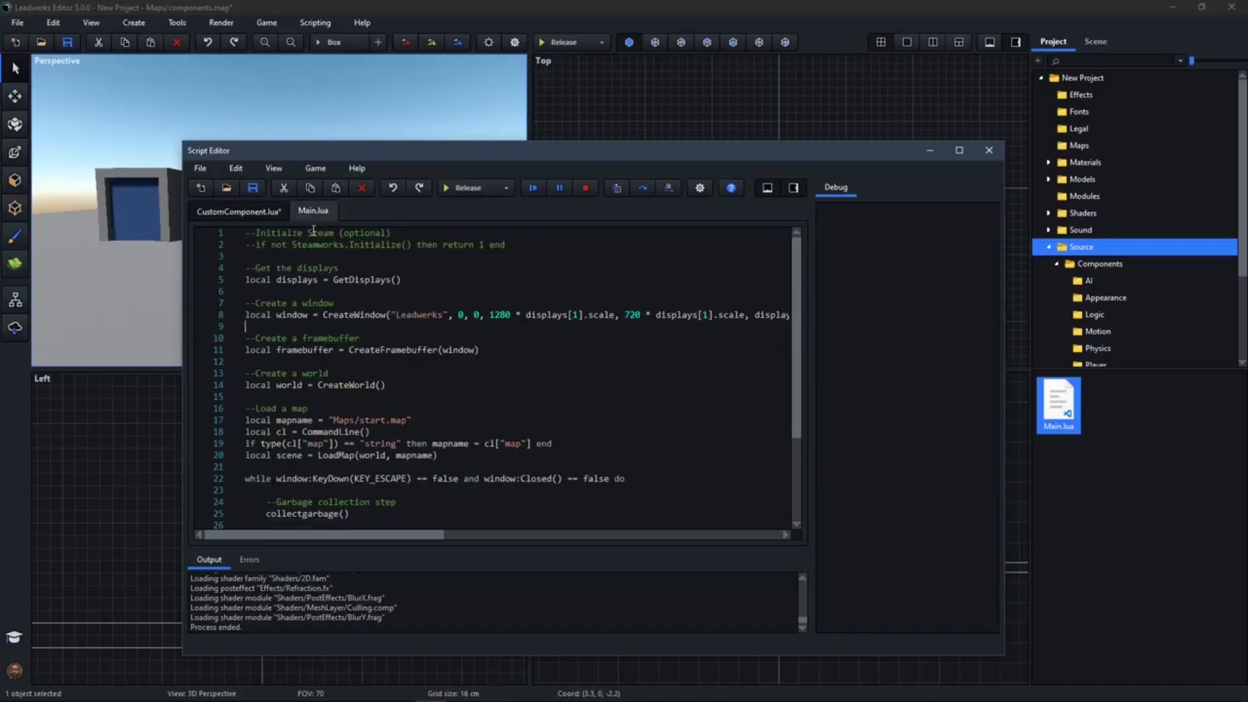
In CustomComponent.lua, add an if window == nil then block containing return below the ActiveWindow line.
click(255, 215)
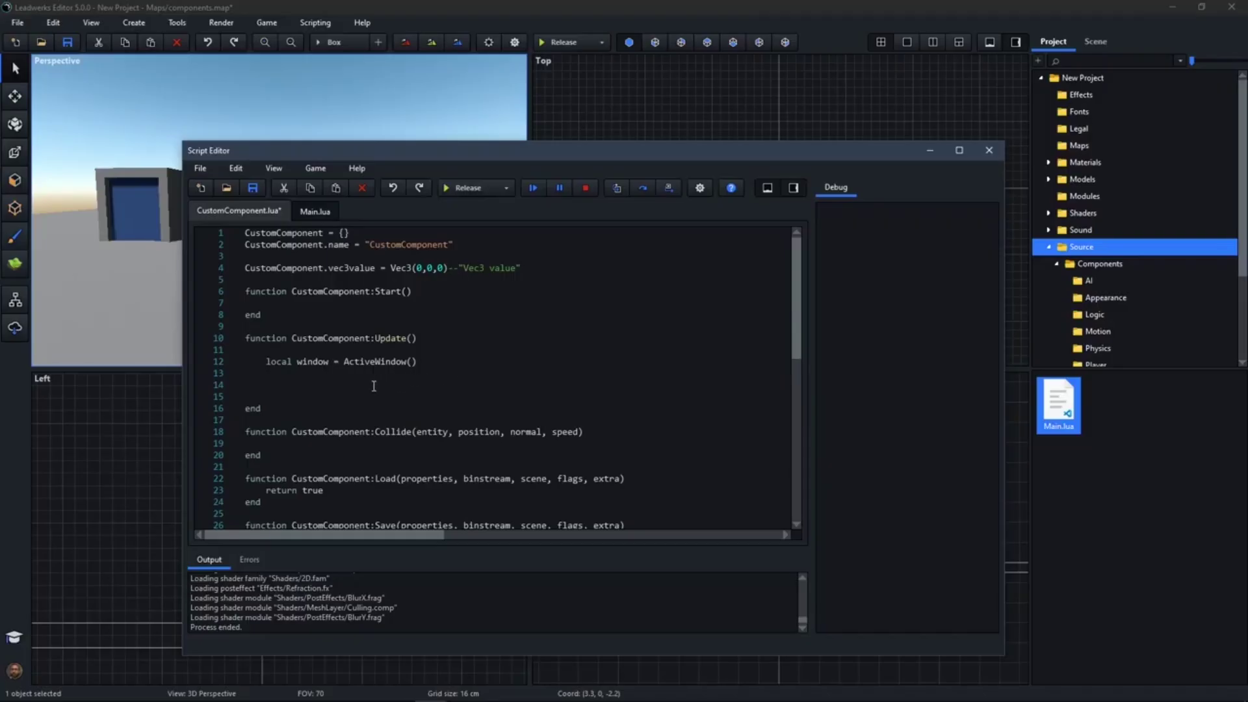
drag(439, 156, 628, 158)
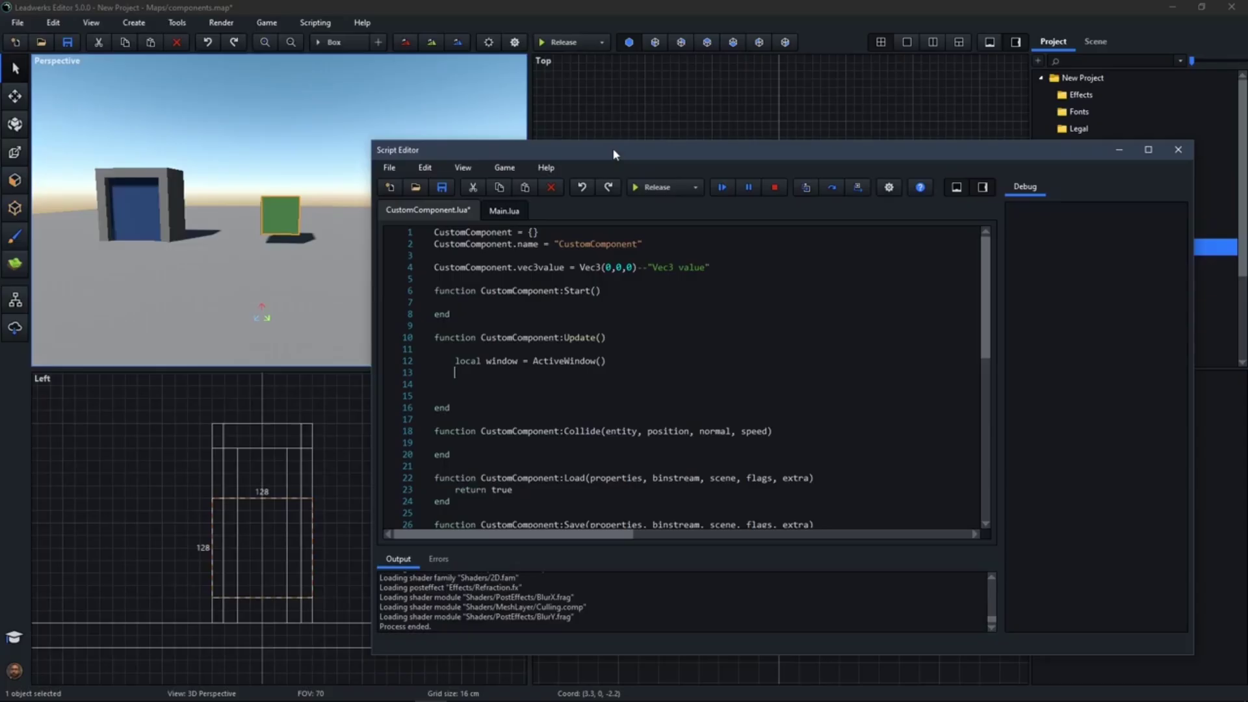
text(if window == nil then)
key(Return)
key(Tab)
text(end)
key(Up)
key(End)
key(Return)
key(Tab)
key(Tab)
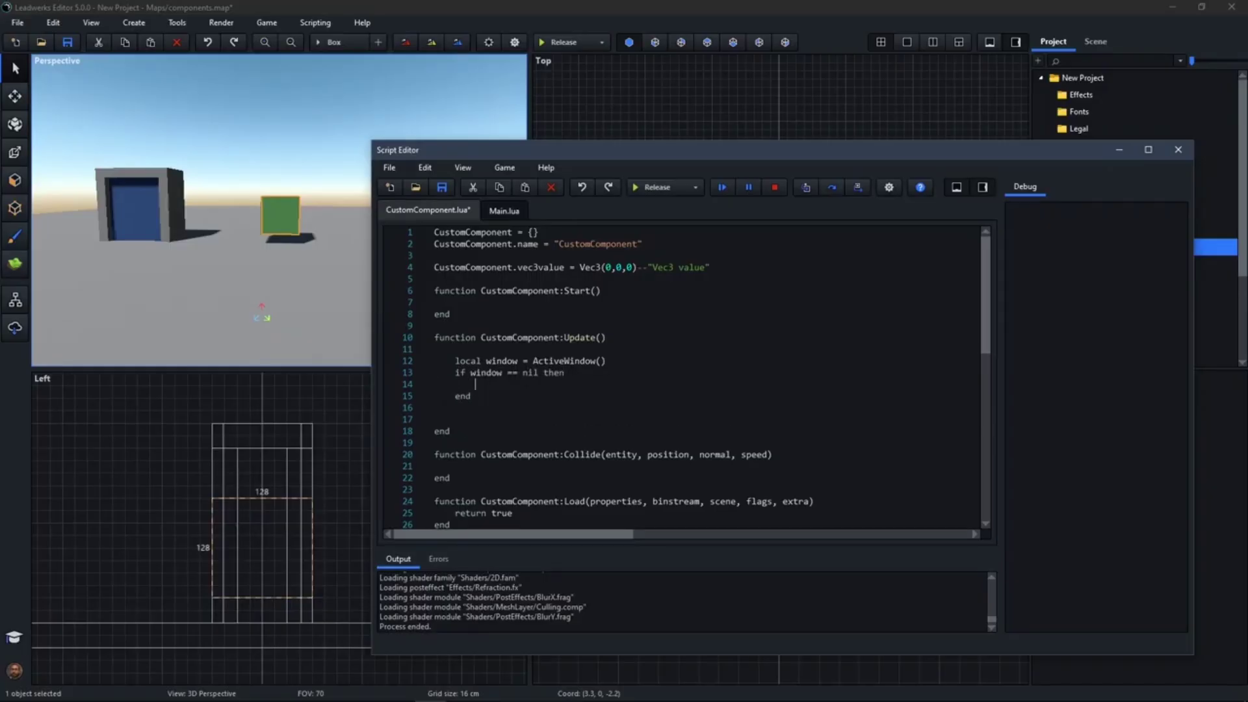
text(return)
Add an if window:KeyDown(KEY_T) then block with its closing end below the nil check in Update.
key(Return)
key(Tab)
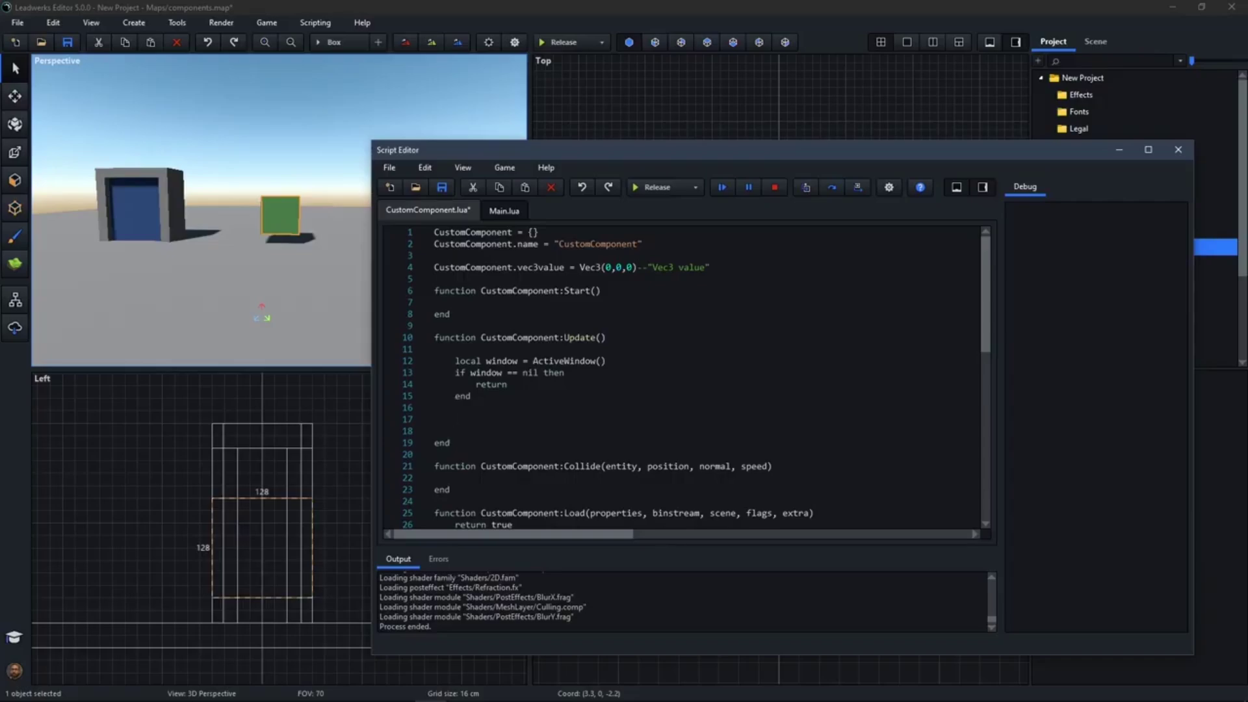
text(if window:KeyDown())
key(Left)
text(KEY_T)
key(Right)
text(then)
key(Return)
text(end)
key(Home)
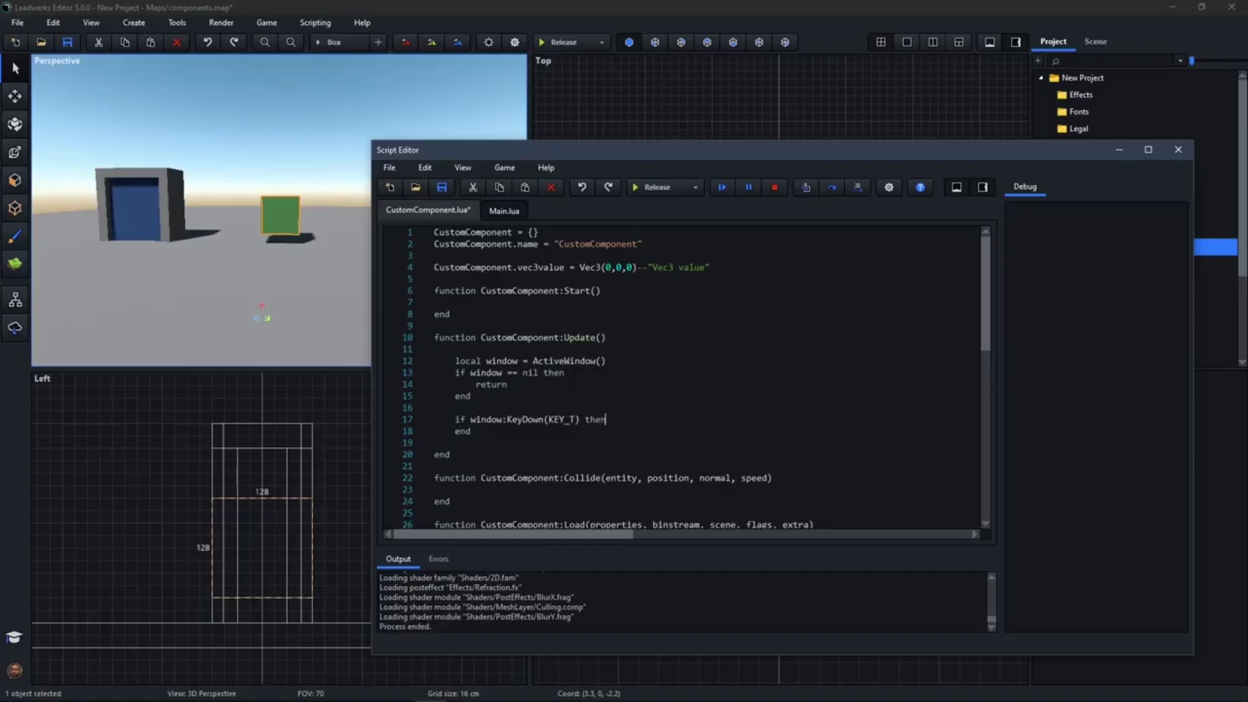
Insert self.entity:Turn(0,1,0) inside the KEY_T condition.
key(Return)
key(Up)
key(Tab)
key(Tab)
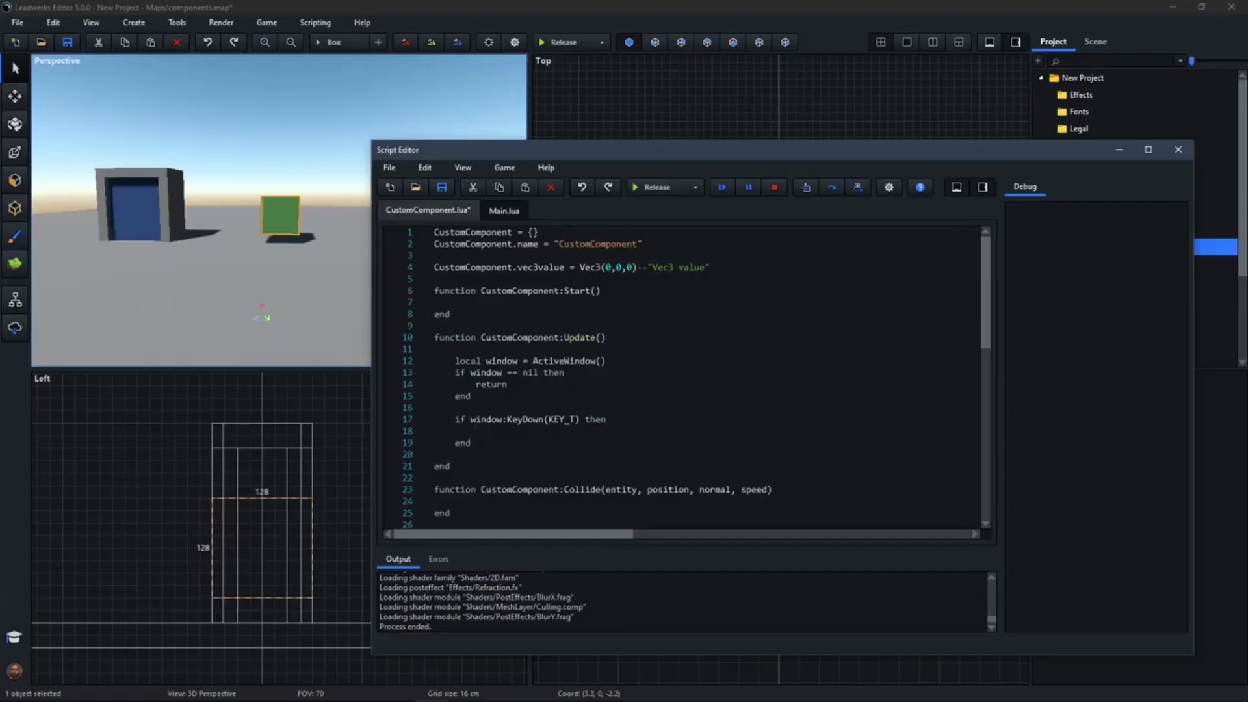
text(self.entity:Turn(0)
text(1,)
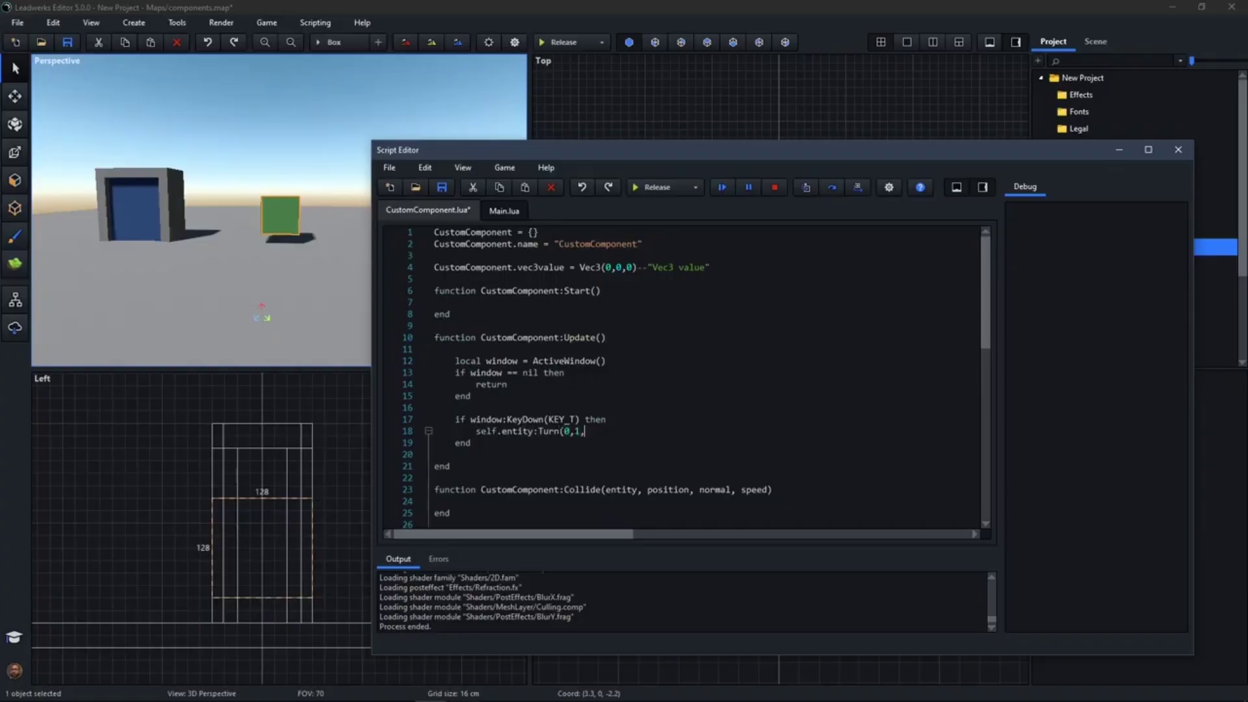
text(0))
Change the Turn call's second value to 5 and save CustomComponent.lua.
key(End)
key(Up)
key(Left)
key(BackSpace)
text(5)
click(443, 193)
Close the Main.lua file in the Script Editor.
click(502, 210)
right_click(501, 214)
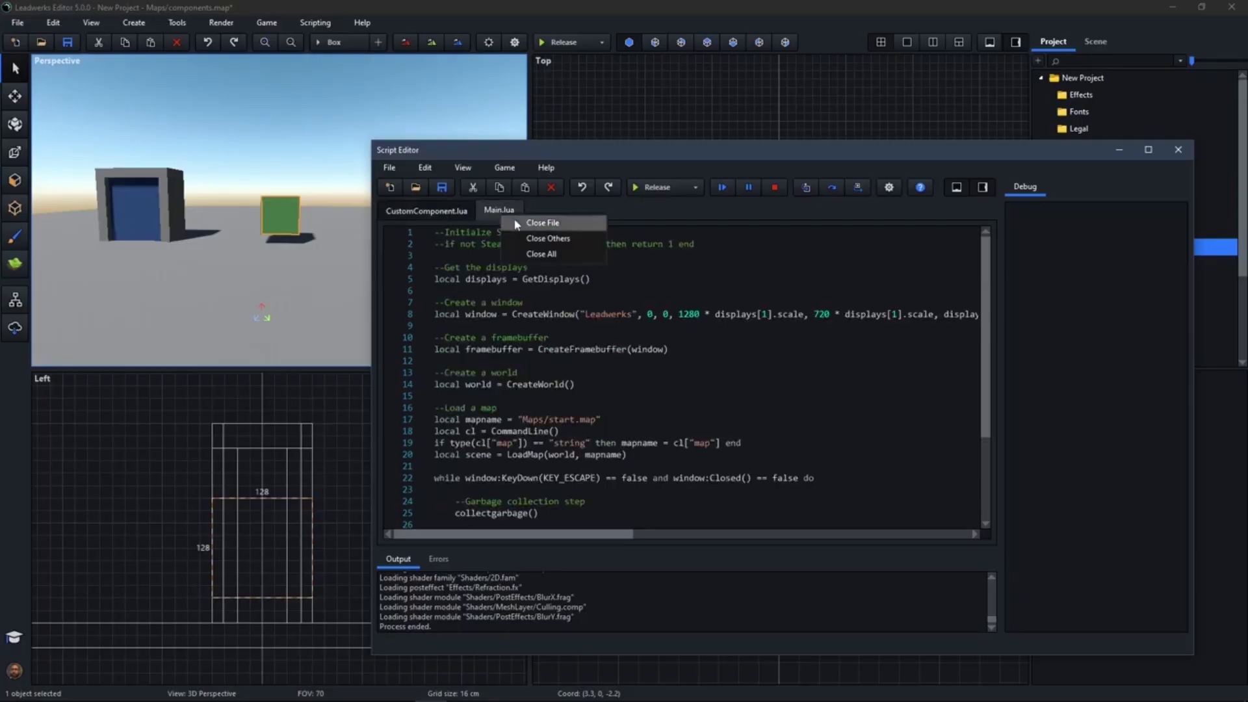
click(540, 223)
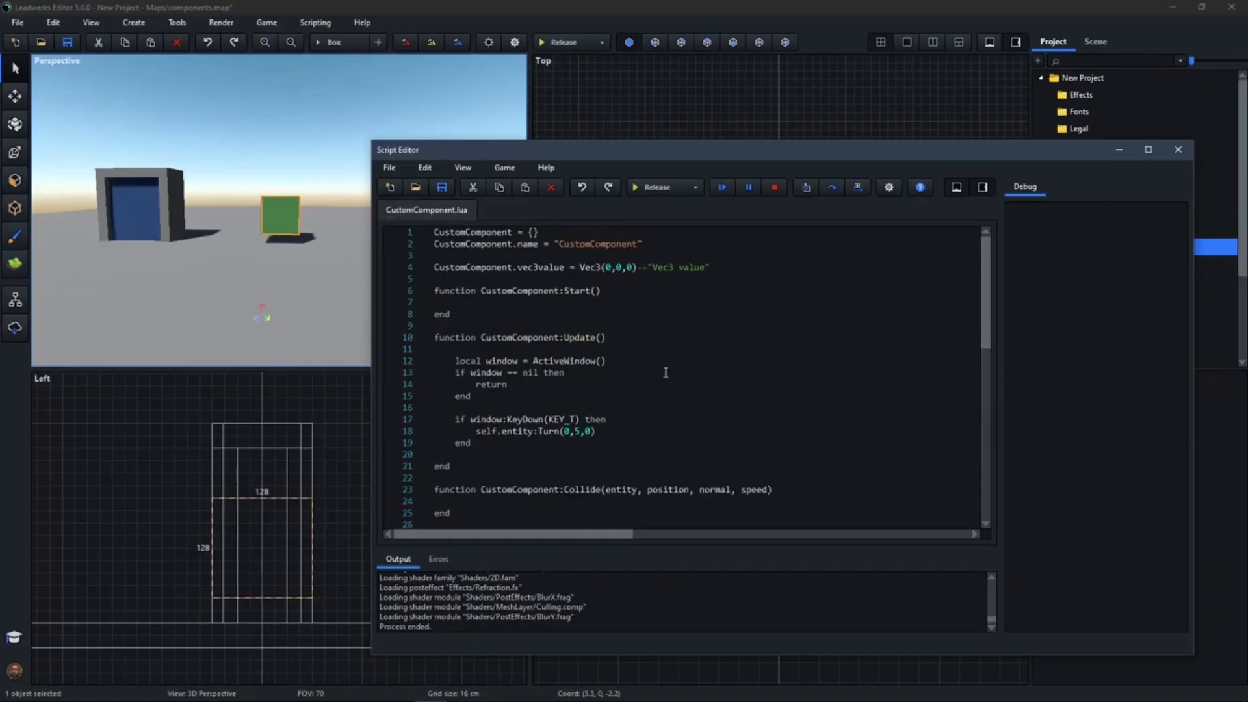
Run the game, walk around the green box to test its T-key rotation, and quit the game.
click(644, 190)
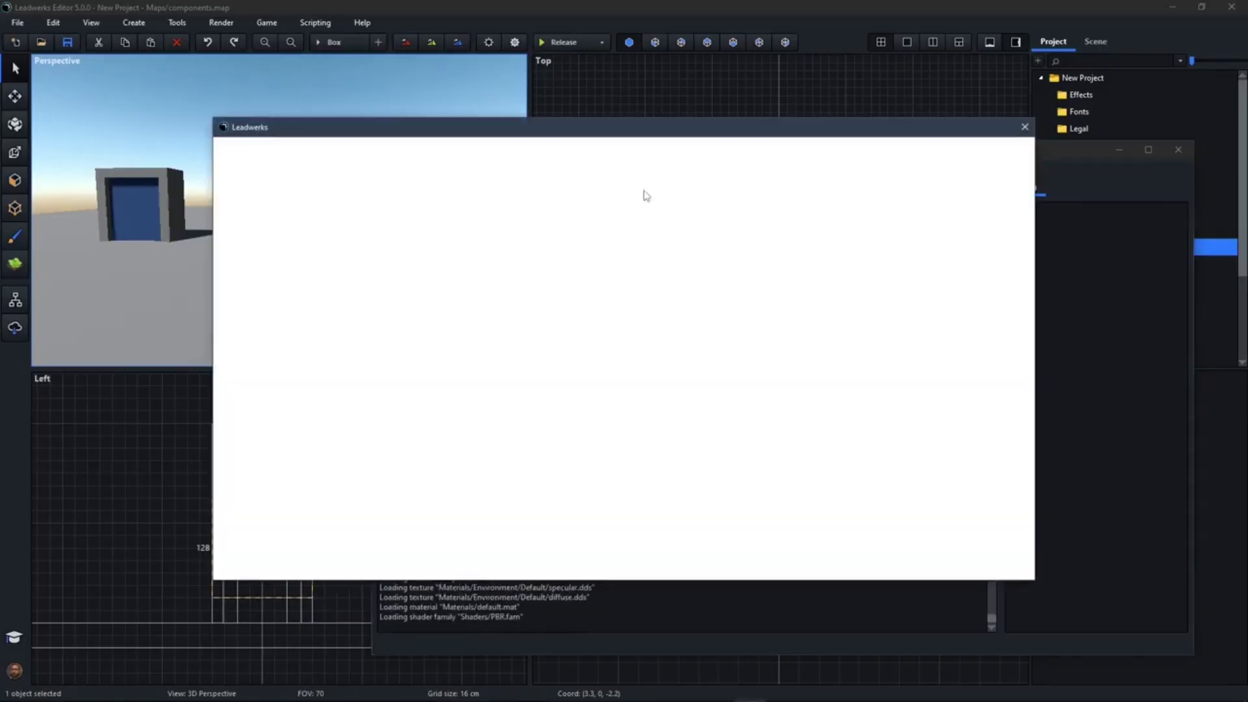
key(d)
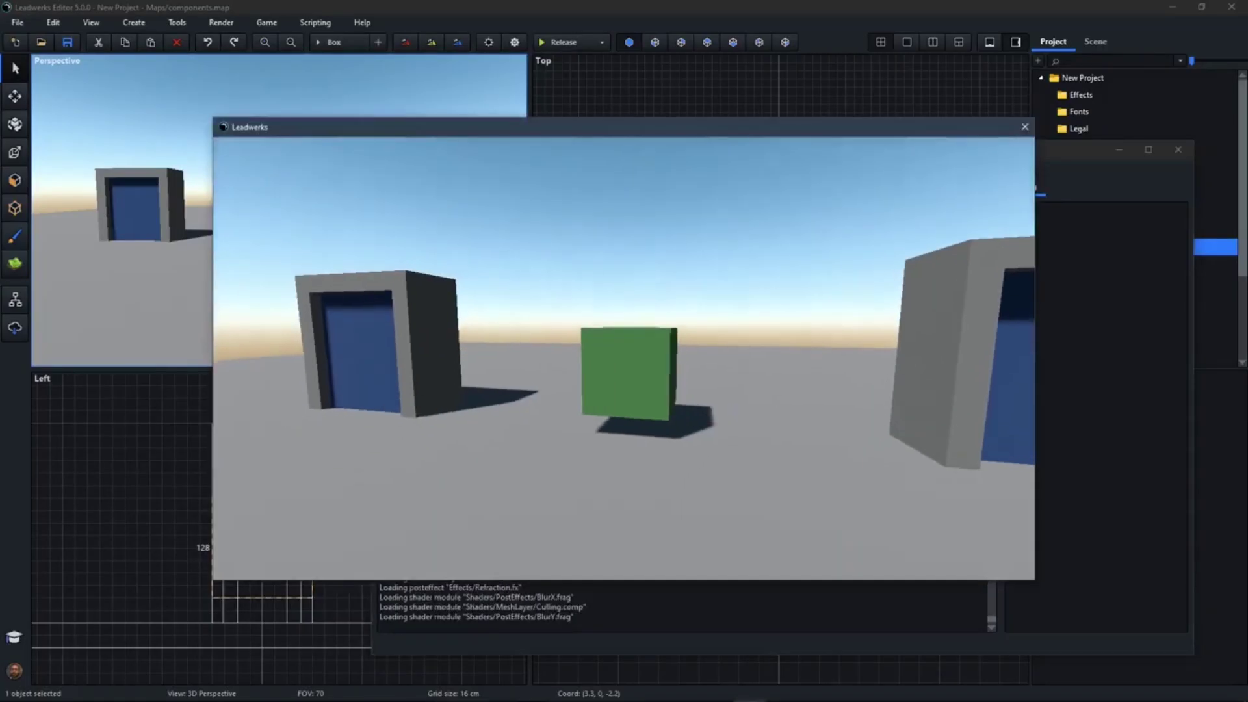
key(w)
key(w)
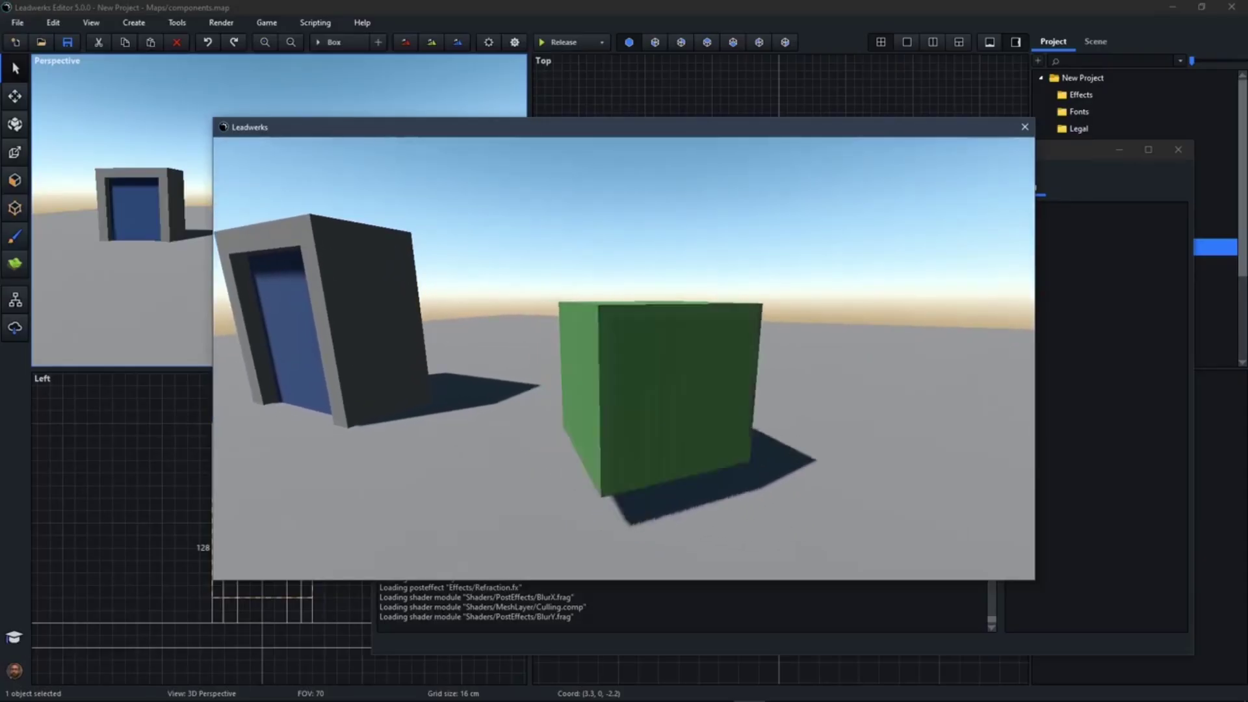
key(s)
key(a)
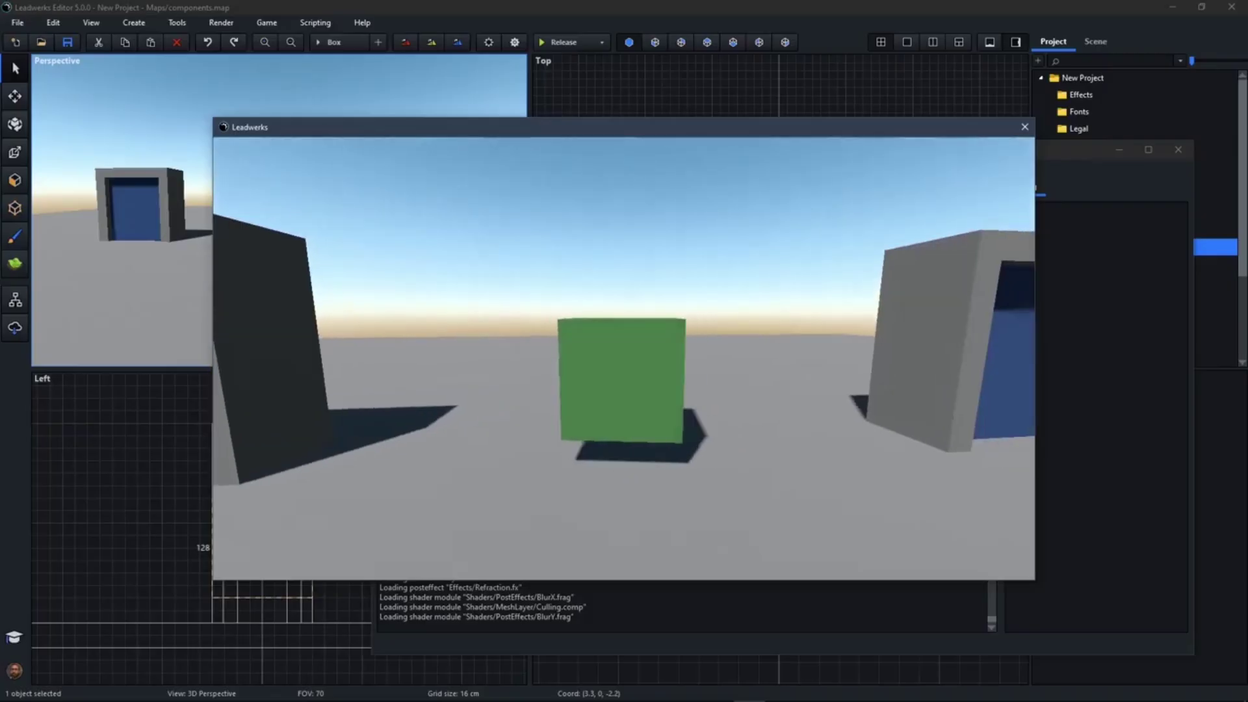
key(Escape)
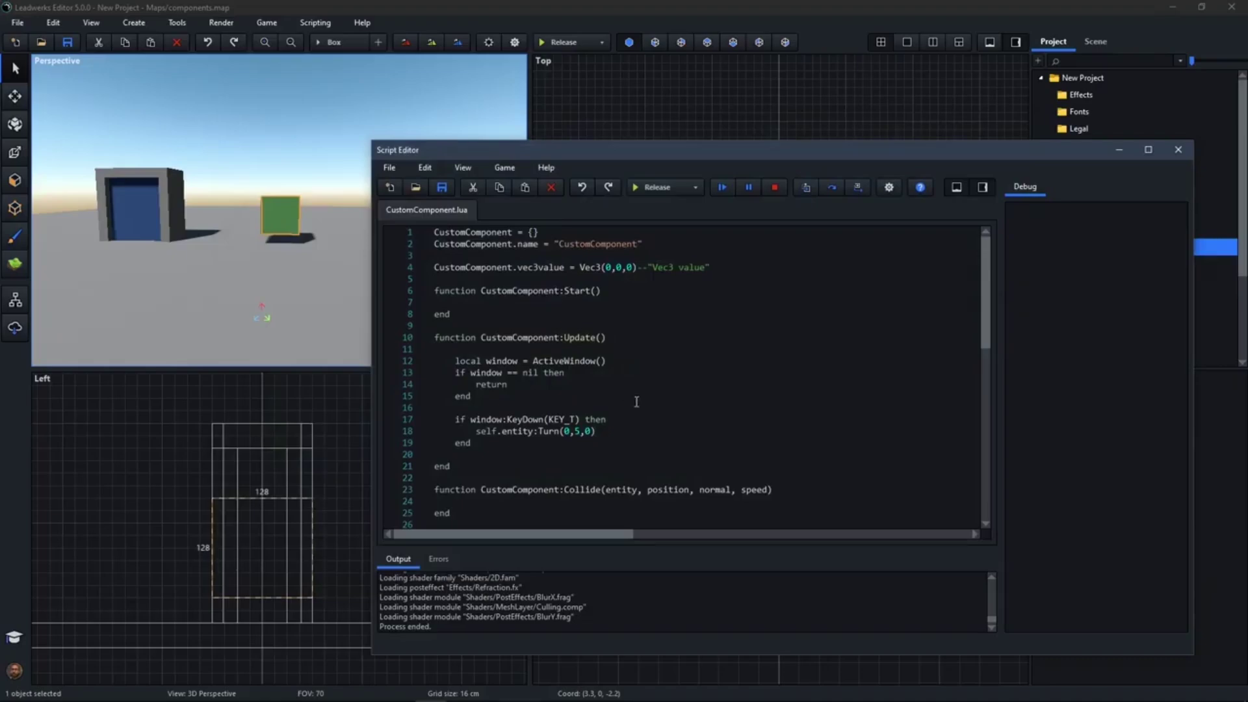
Rename the vec3value property to rotationspeed and change its comment label to "Rotation speed".
double_click(537, 271)
drag(652, 268, 706, 269)
text(Rotation speed)
double_click(542, 268)
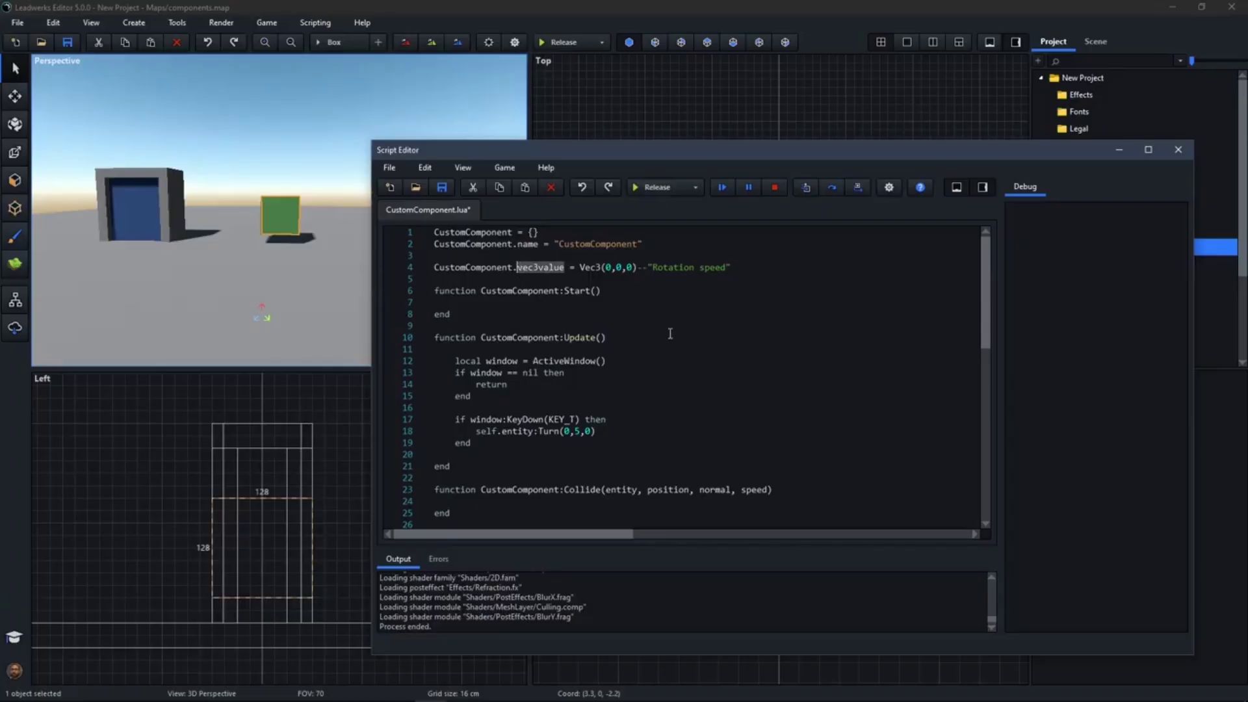
text(rotationspeed)
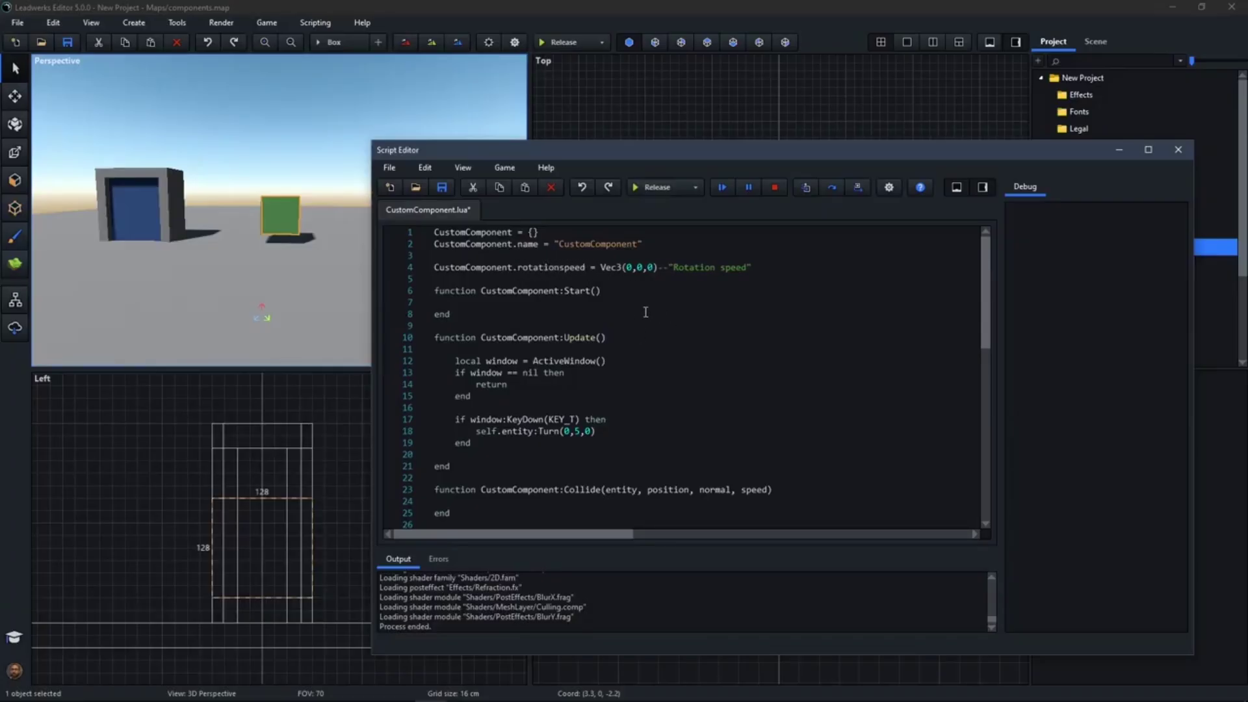
Replace the Turn call's arguments with self.rotationspeed and save CustomComponent.lua.
click(563, 282)
drag(757, 267, 667, 268)
double_click(543, 270)
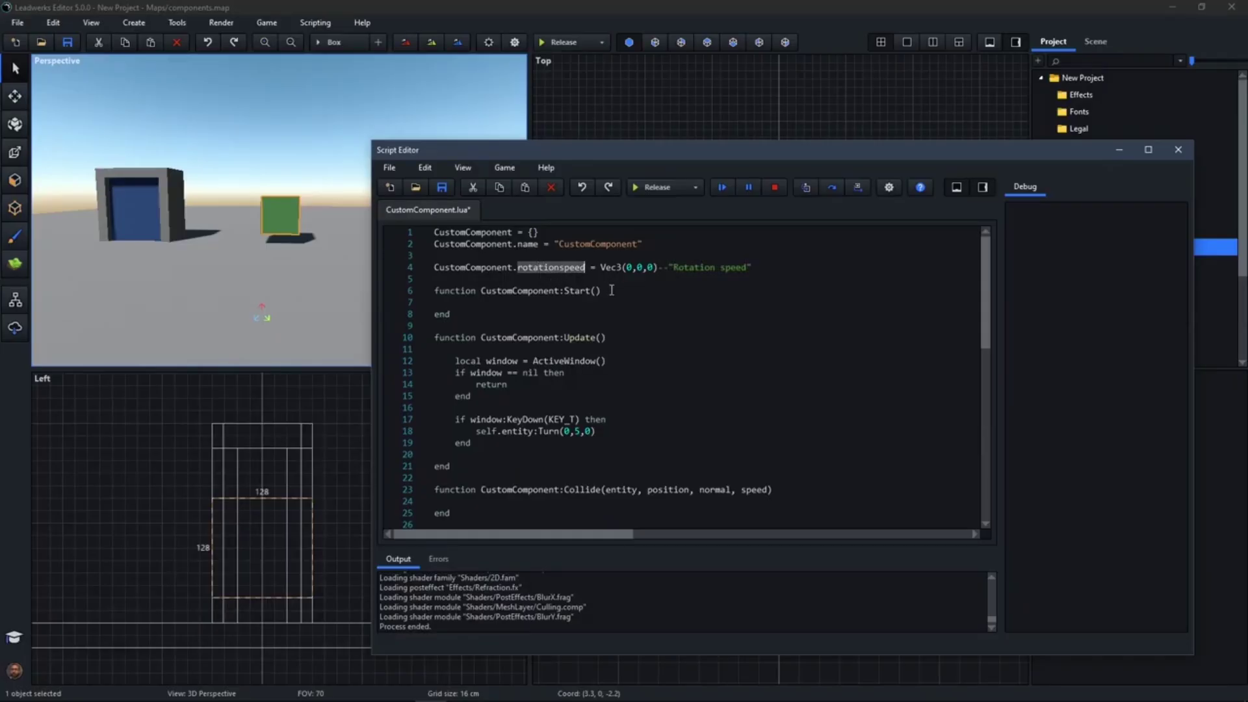
drag(565, 431, 592, 431)
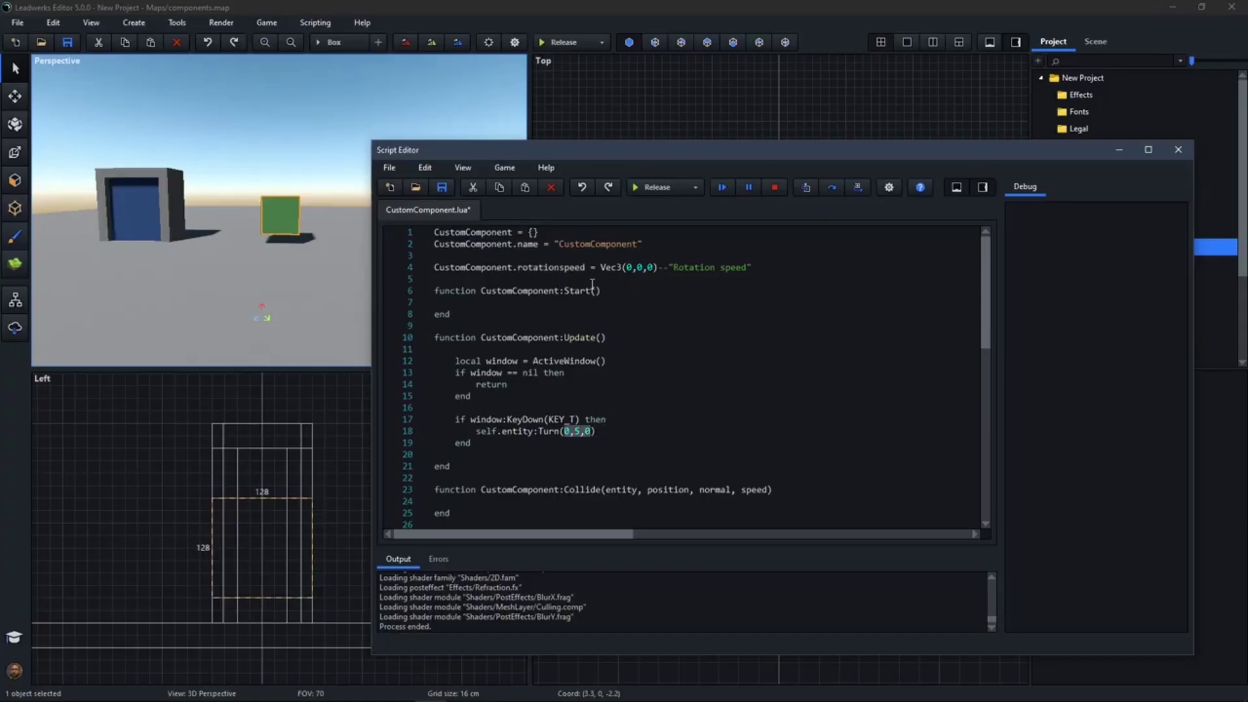
text(self.rotationspeed)
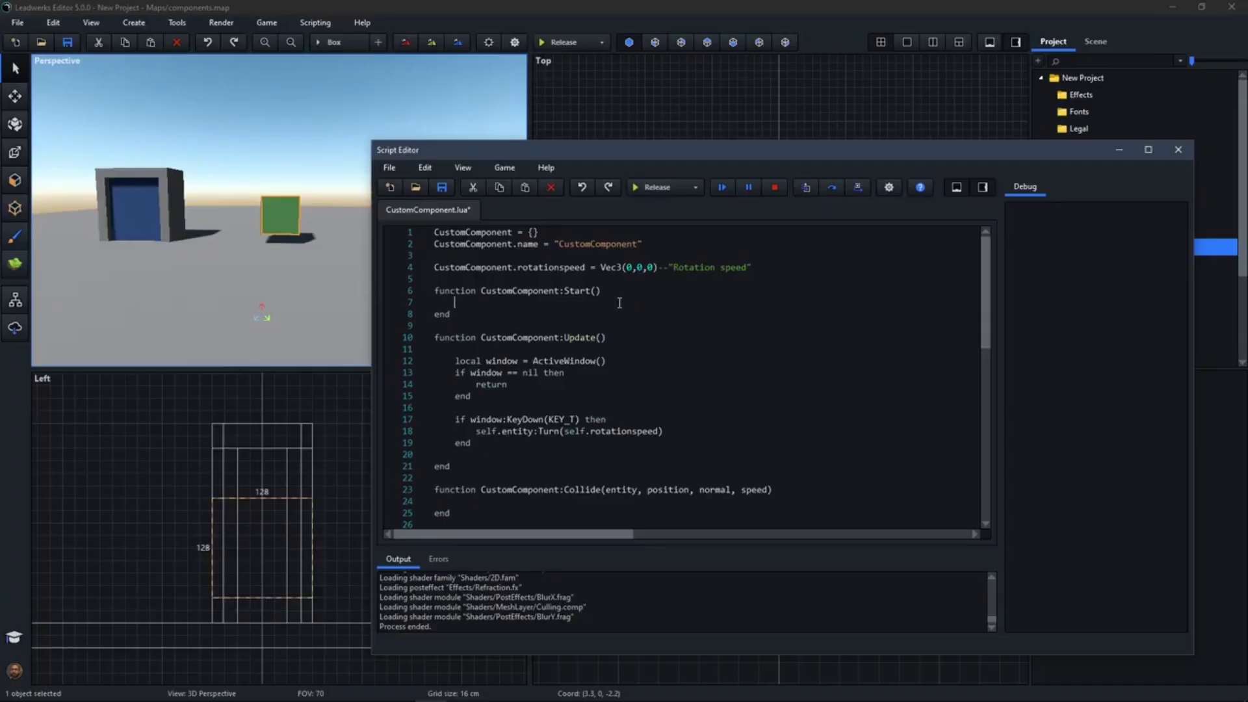
click(635, 329)
click(442, 189)
Set the Y rotation speed of the Box's CustomComponent to 2 in the scene properties.
drag(1019, 157, 685, 173)
click(1096, 41)
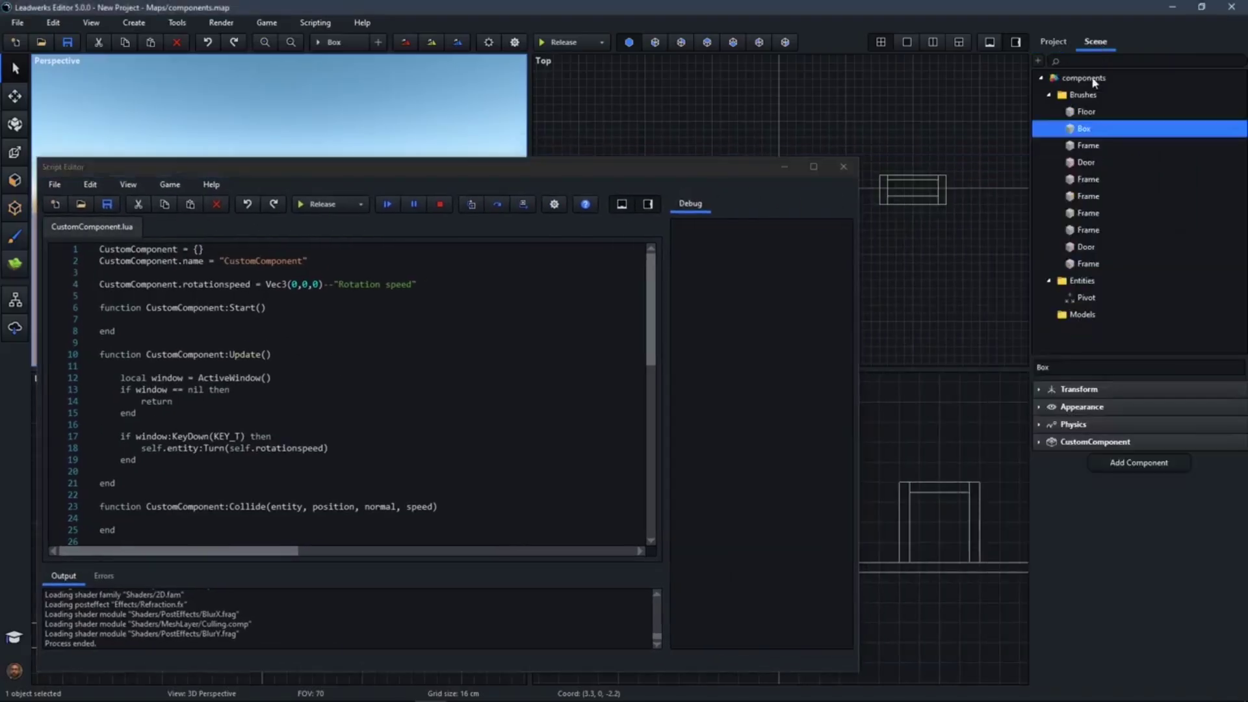
click(1075, 442)
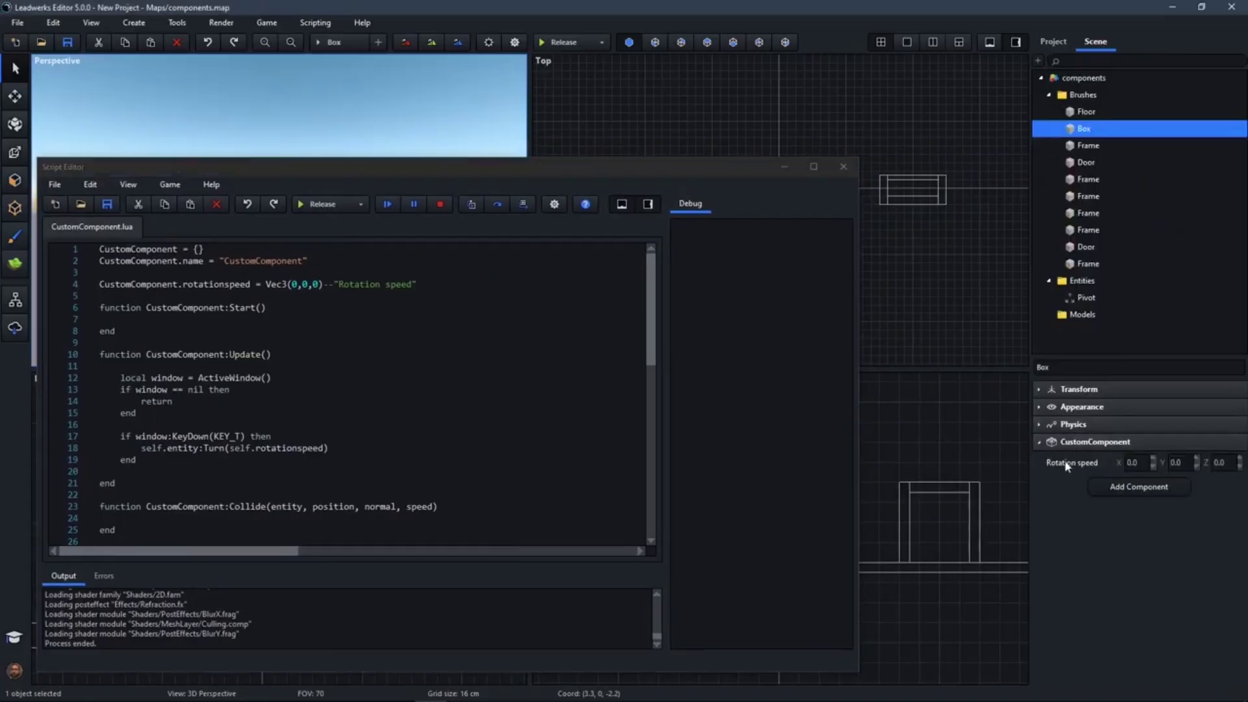
click(1190, 463)
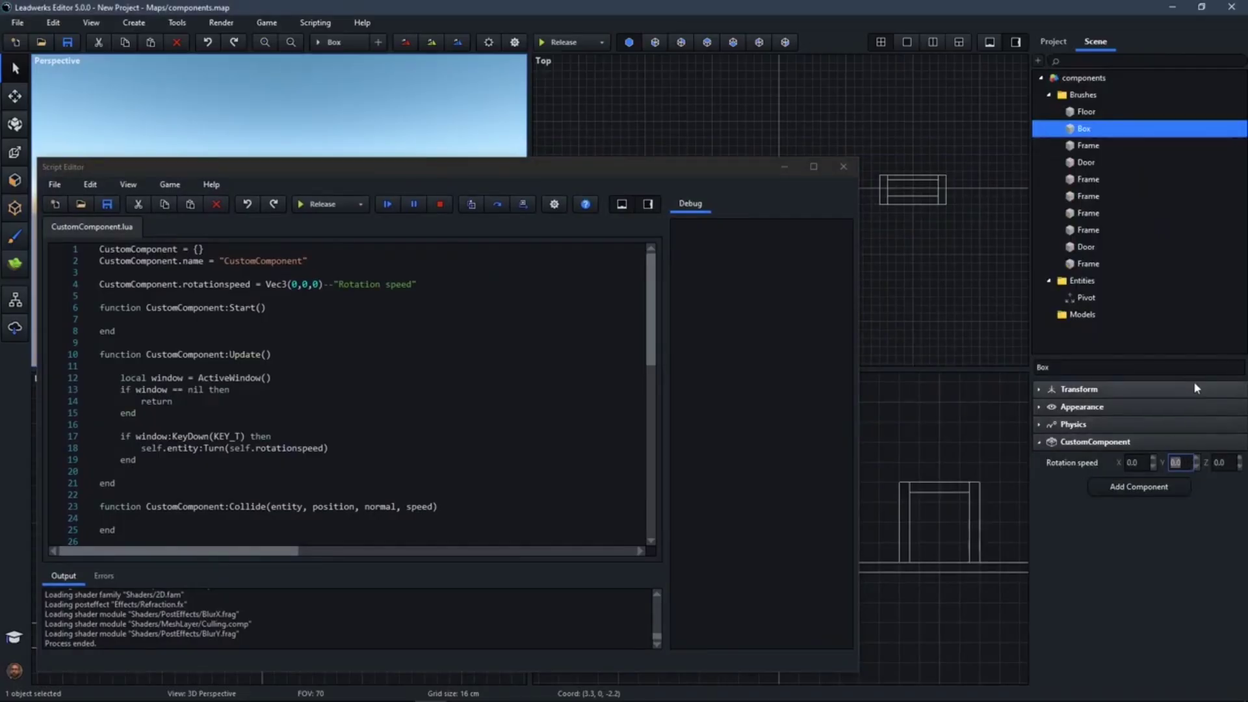
text(2)
key(Return)
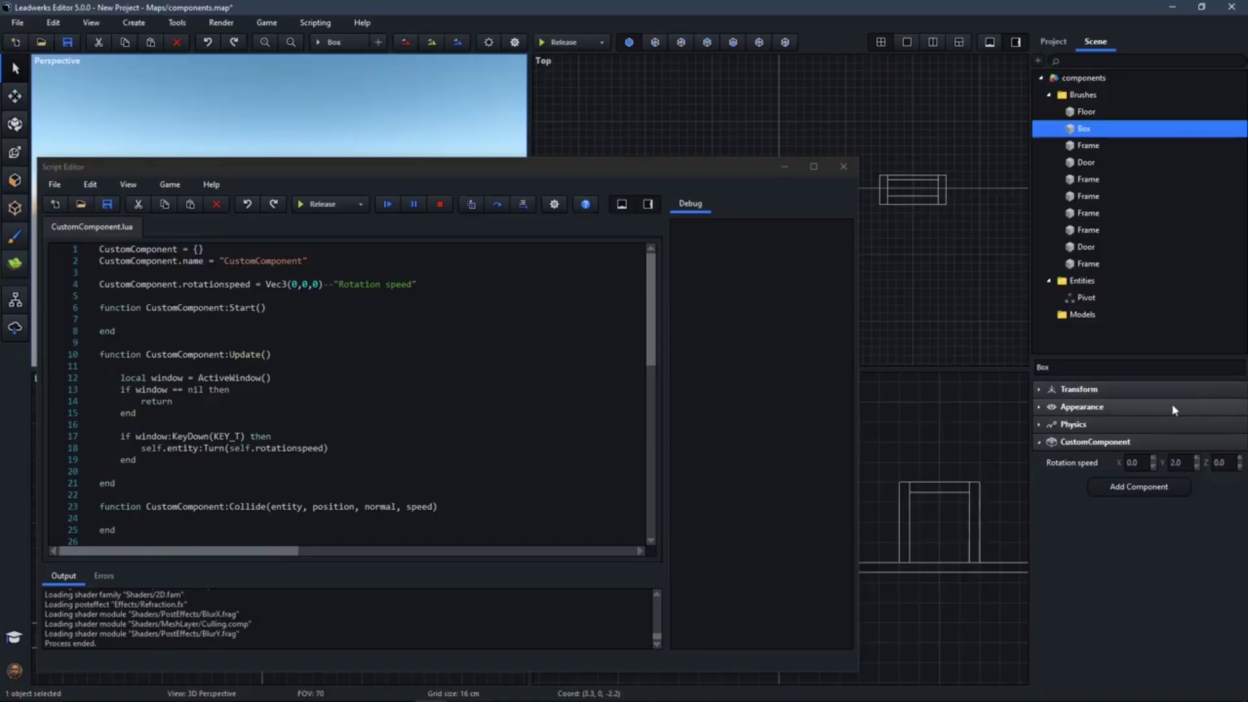
Run the game again and test the green box's T-key rotation from several positions around it.
click(321, 207)
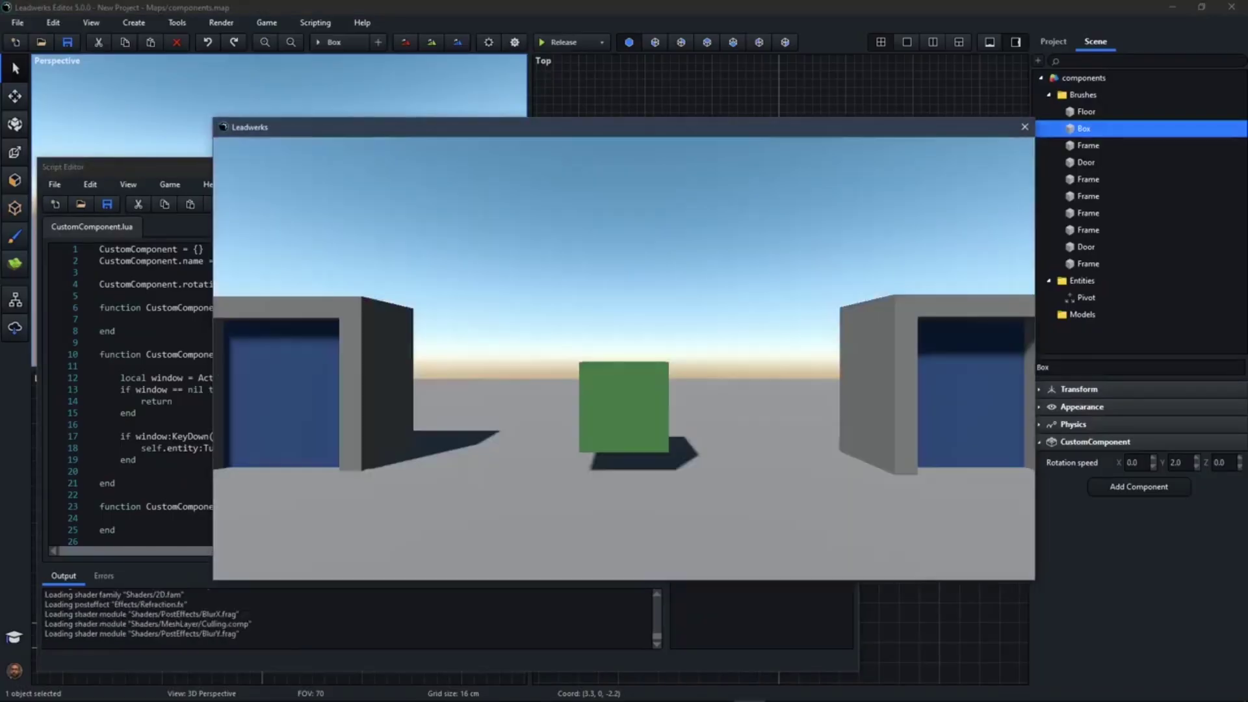
key(w)
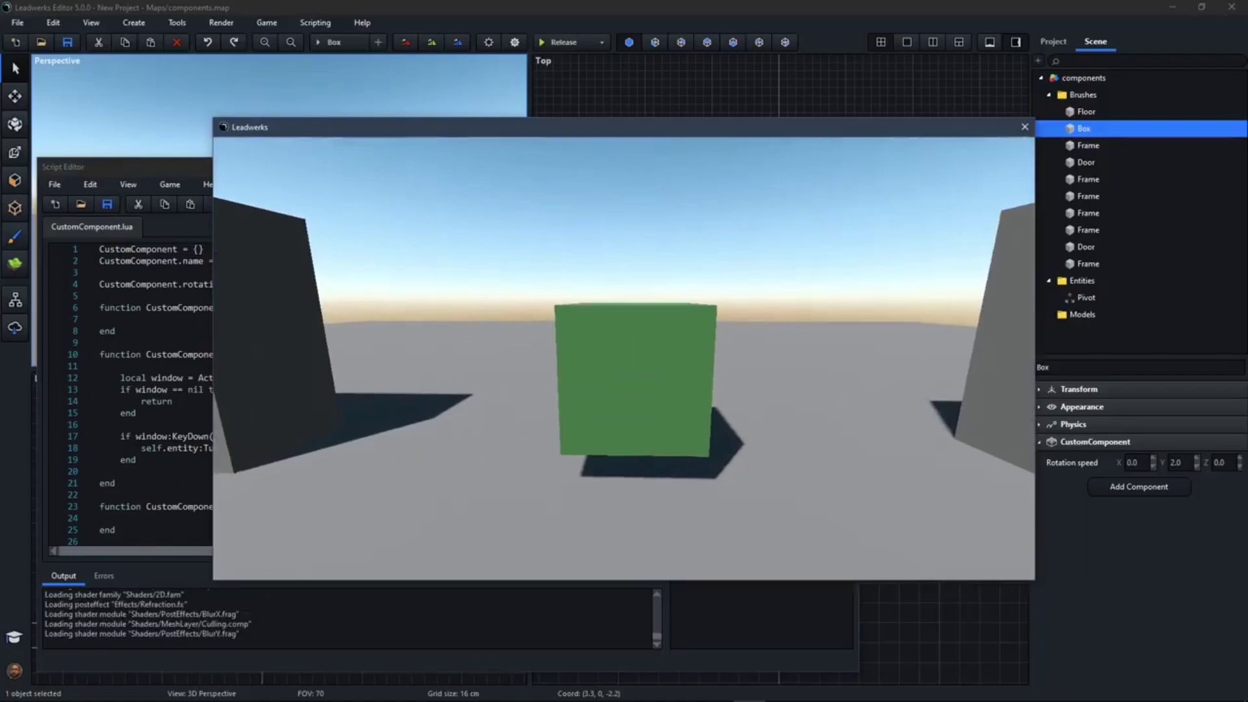
key(space)
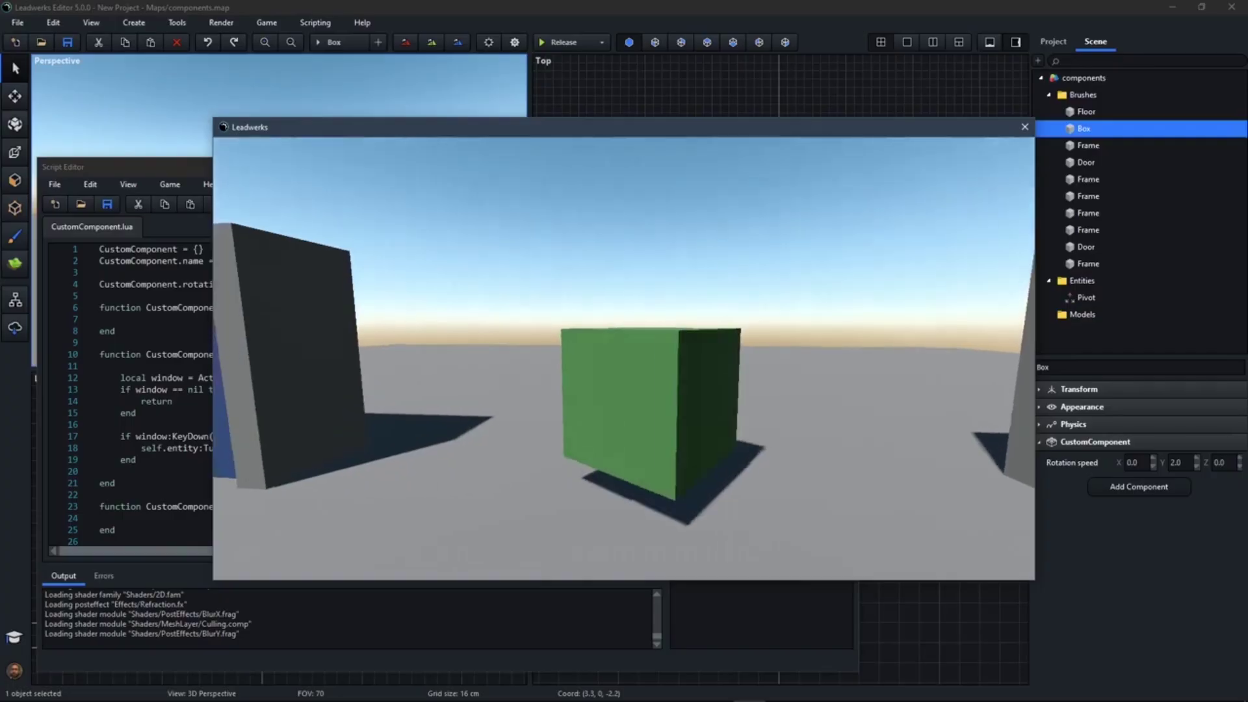
key(w)
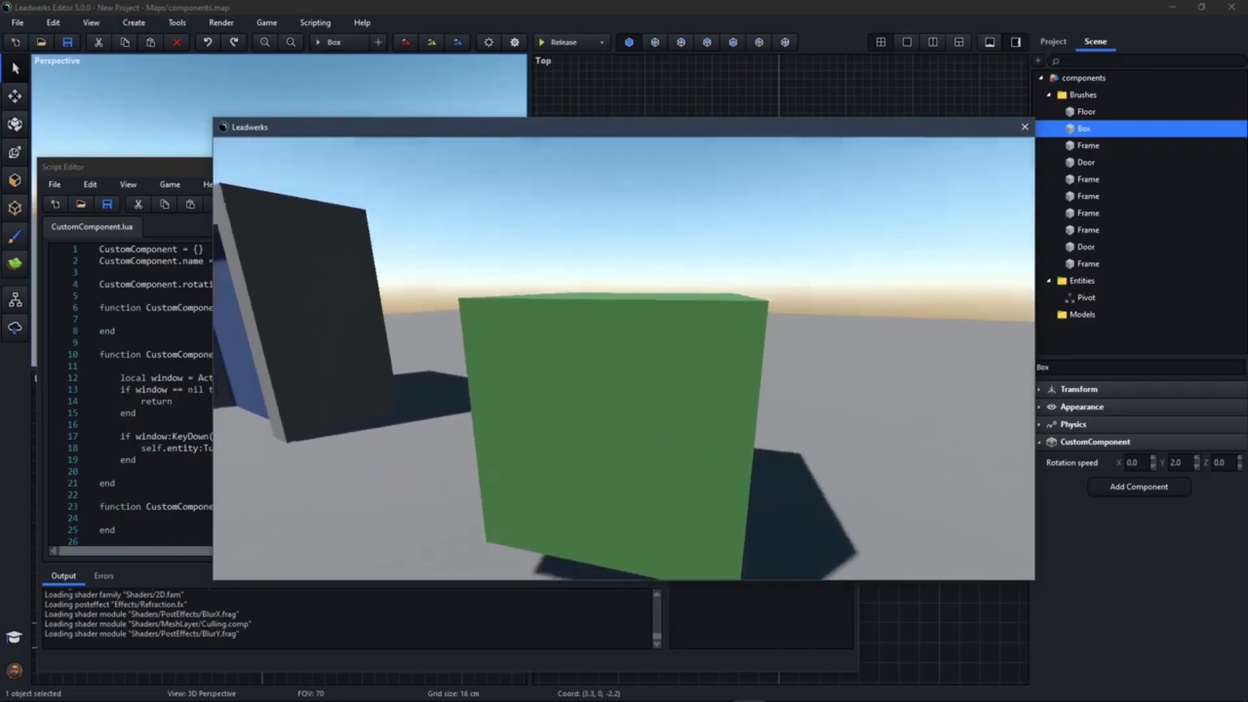
key(s)
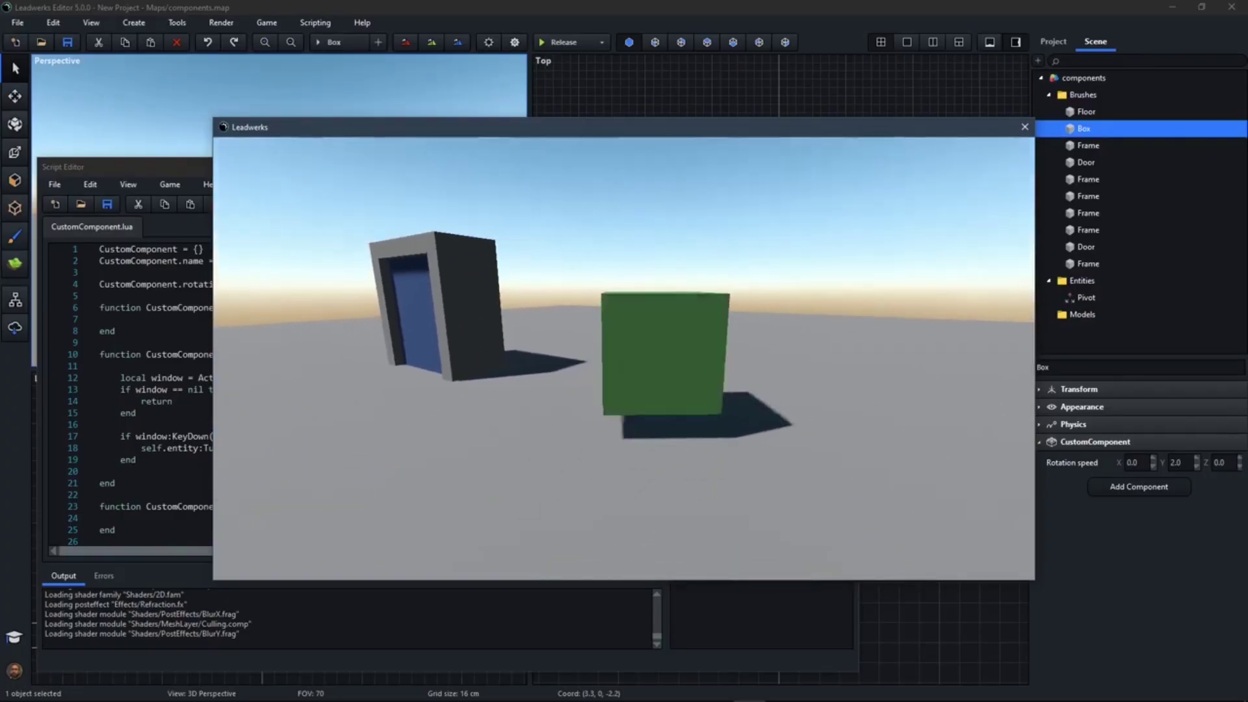
key(a)
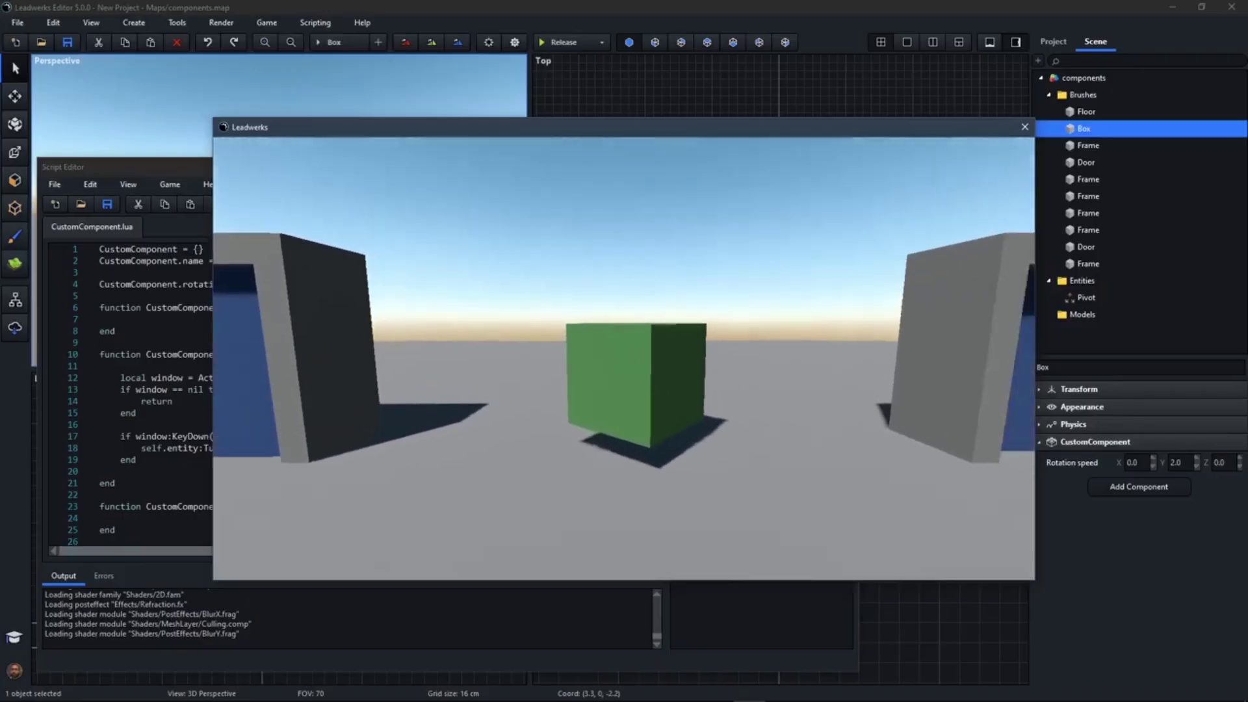
Walk to the blue doors in the running game and test opening and closing them.
key(s)
key(w)
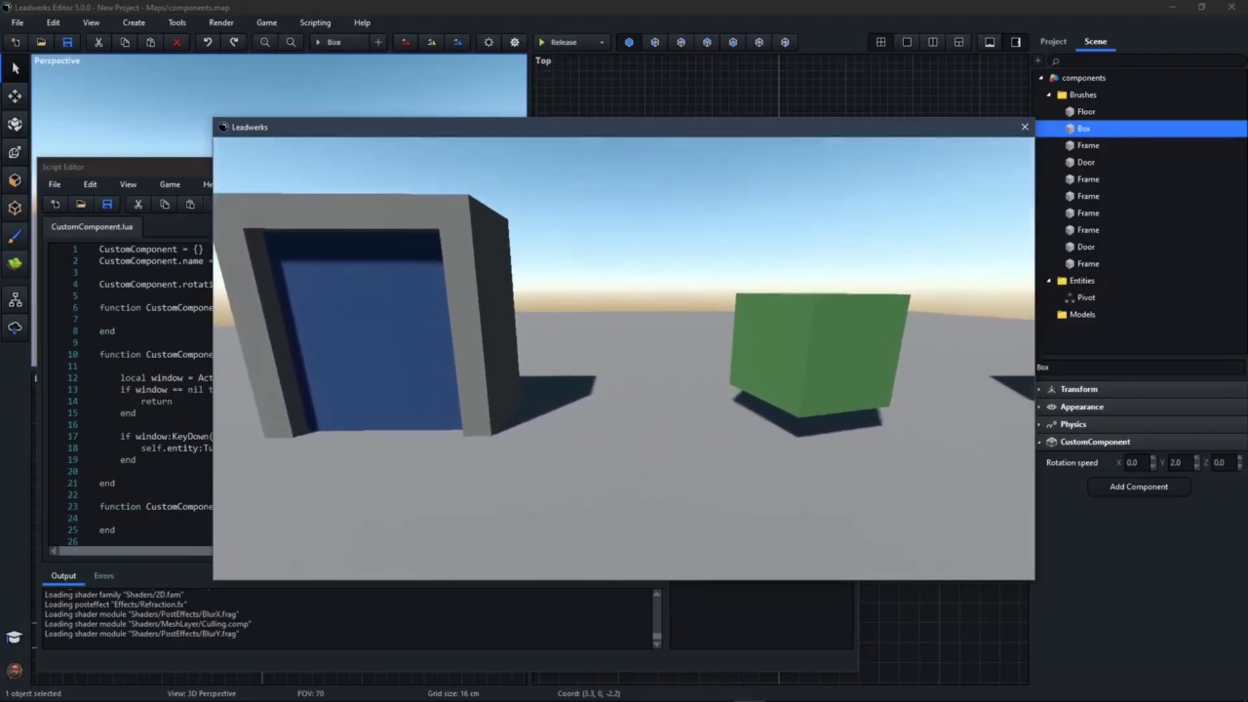
key(a)
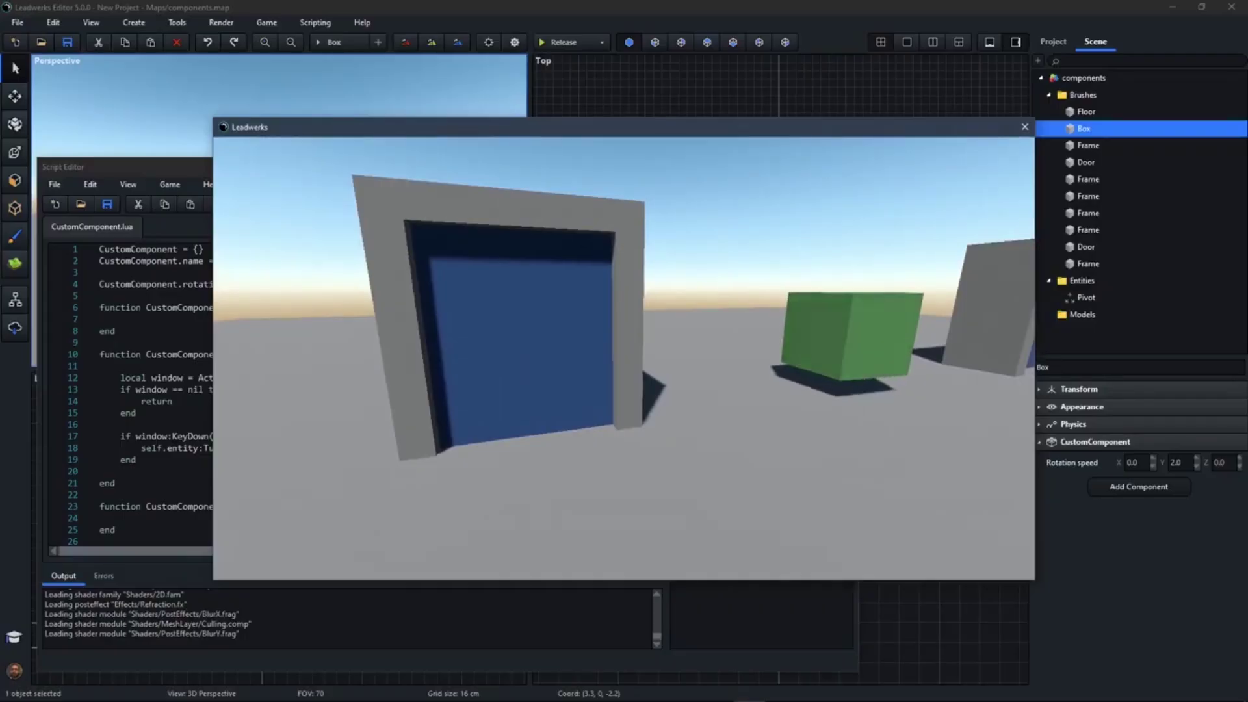
key(d)
key(w)
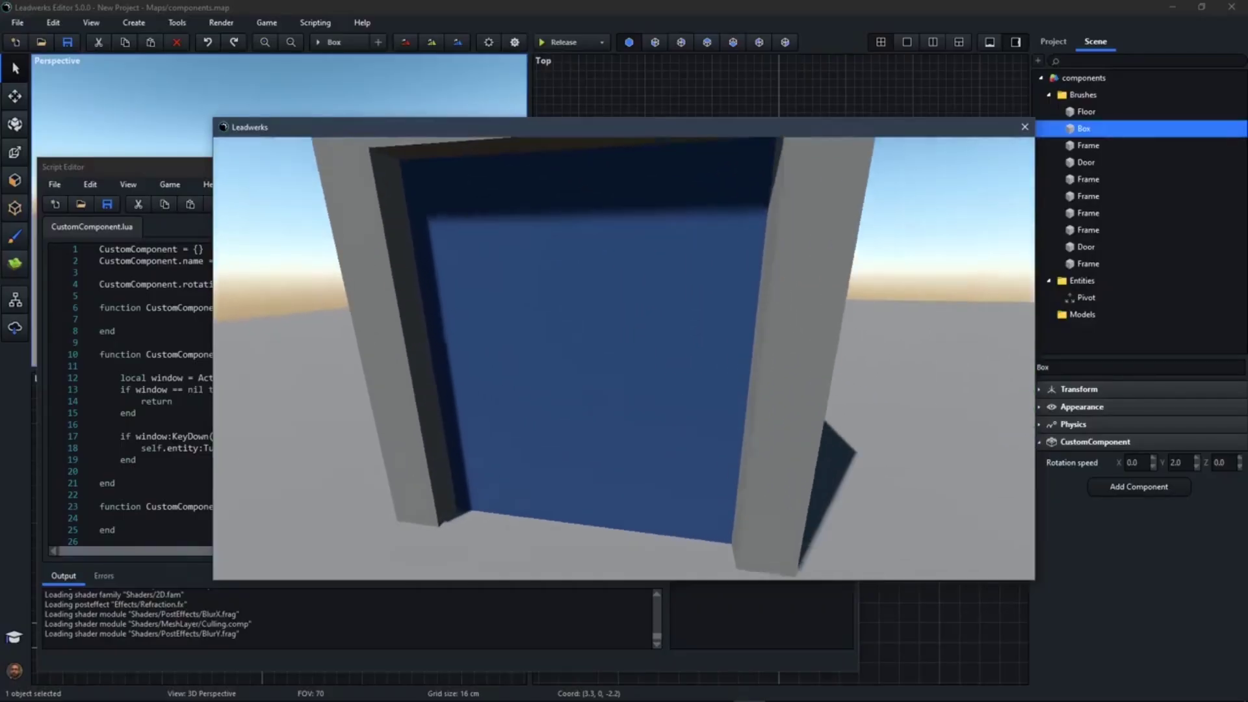
key(s)
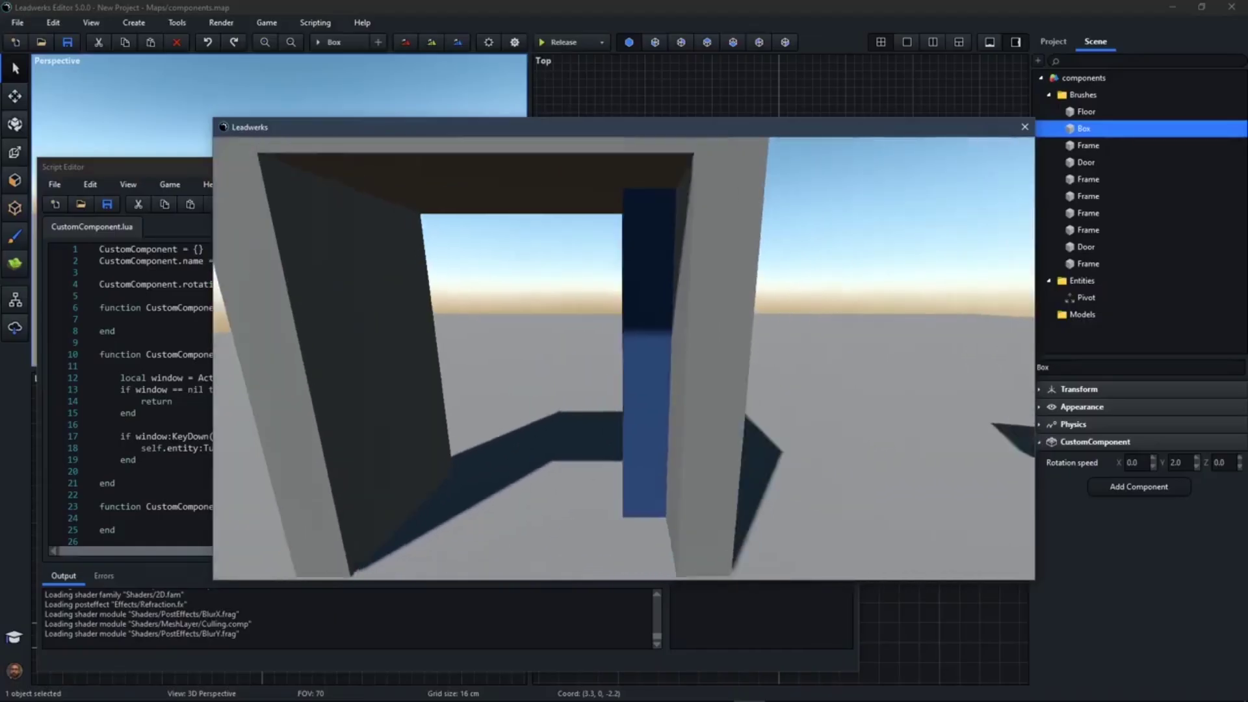
key(w)
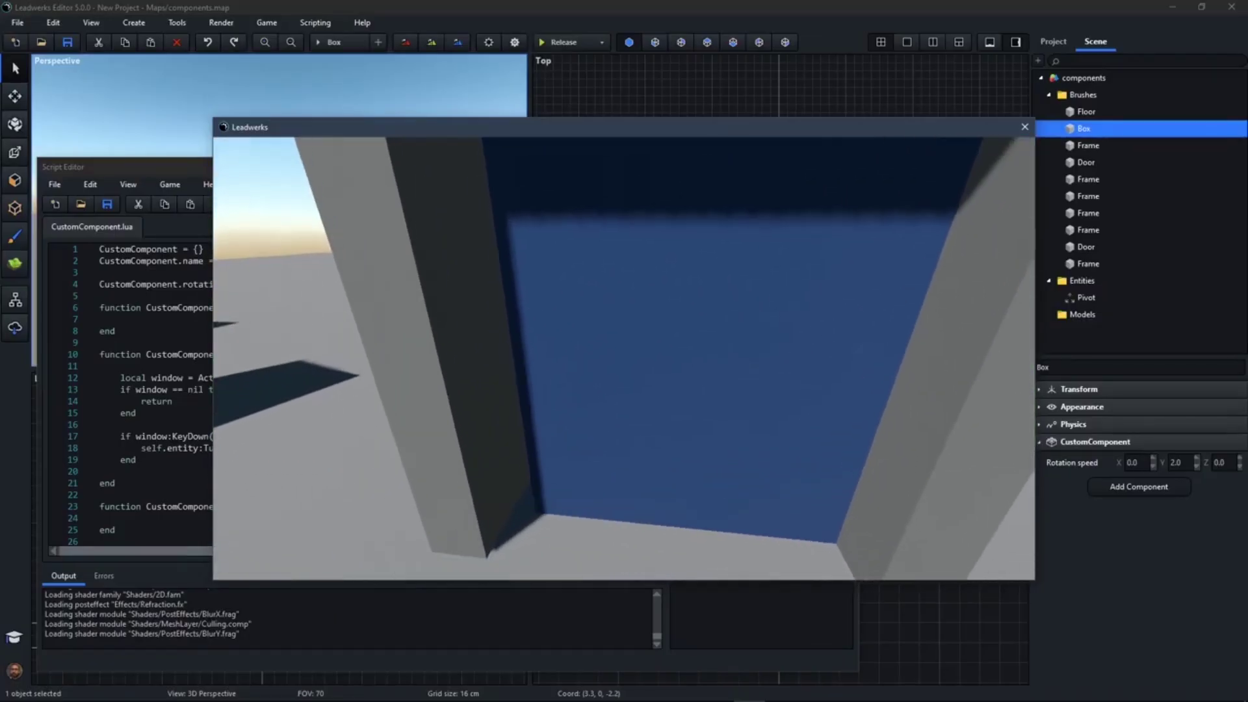
key(e)
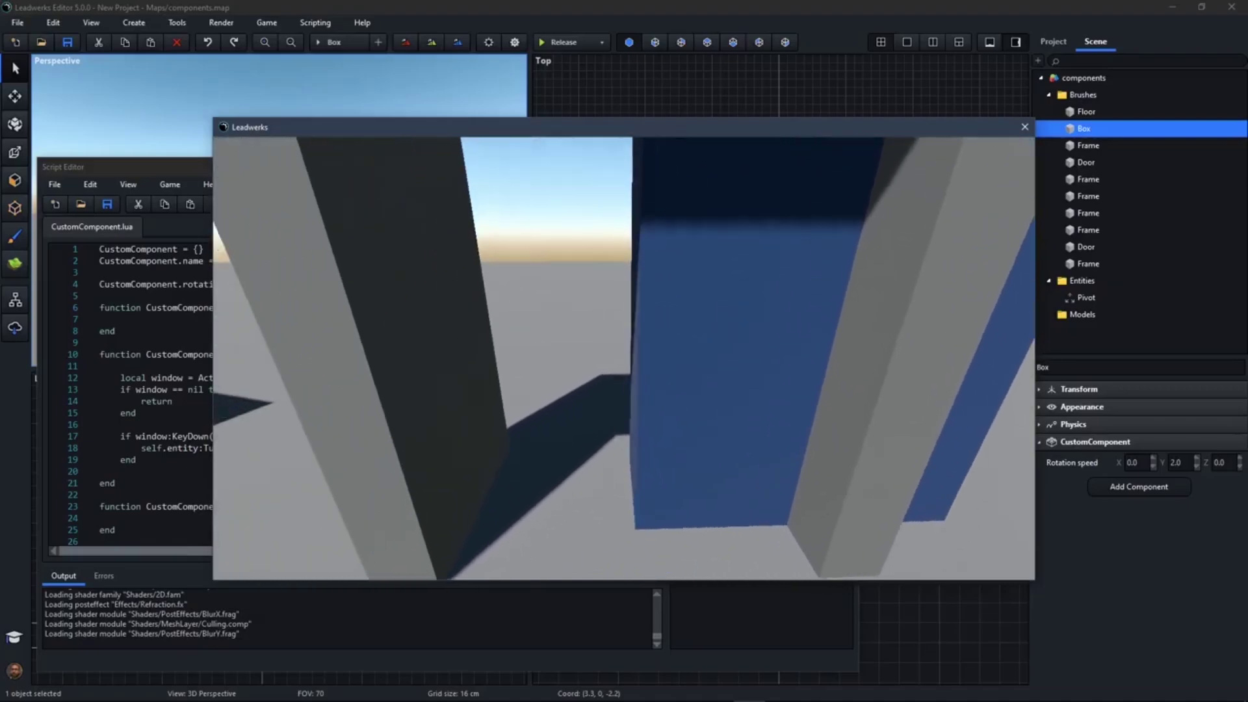
key(e)
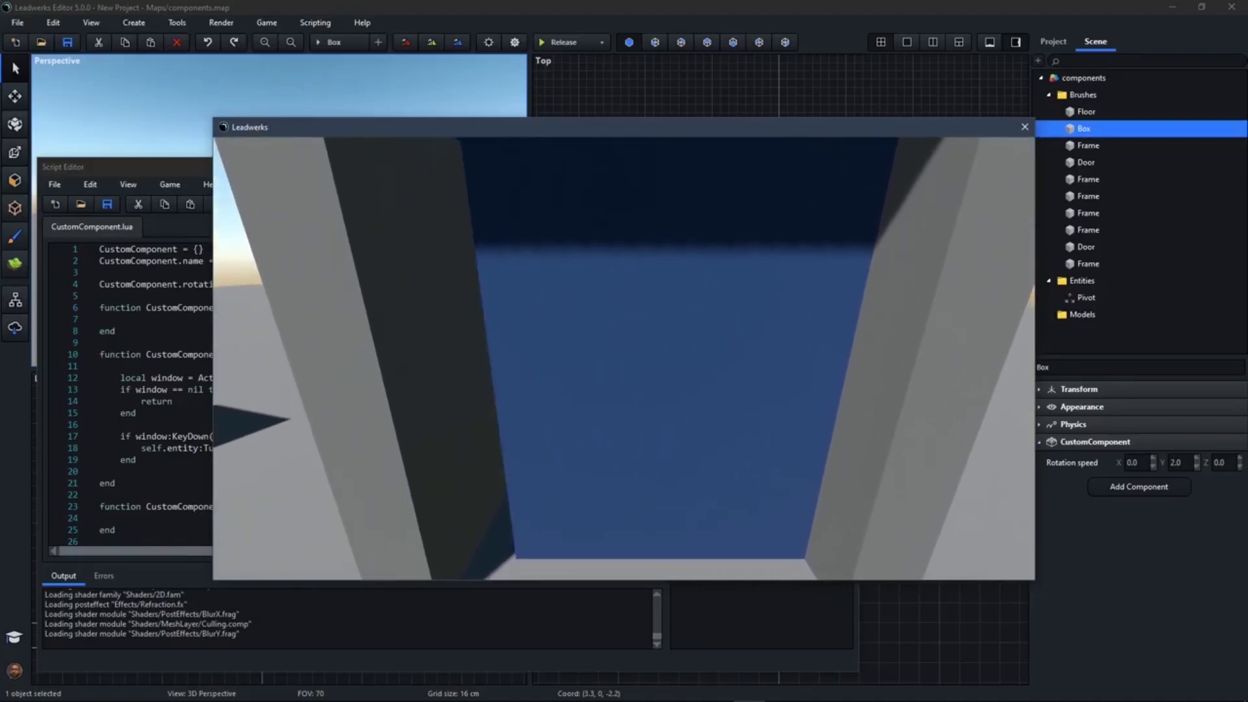
key(s)
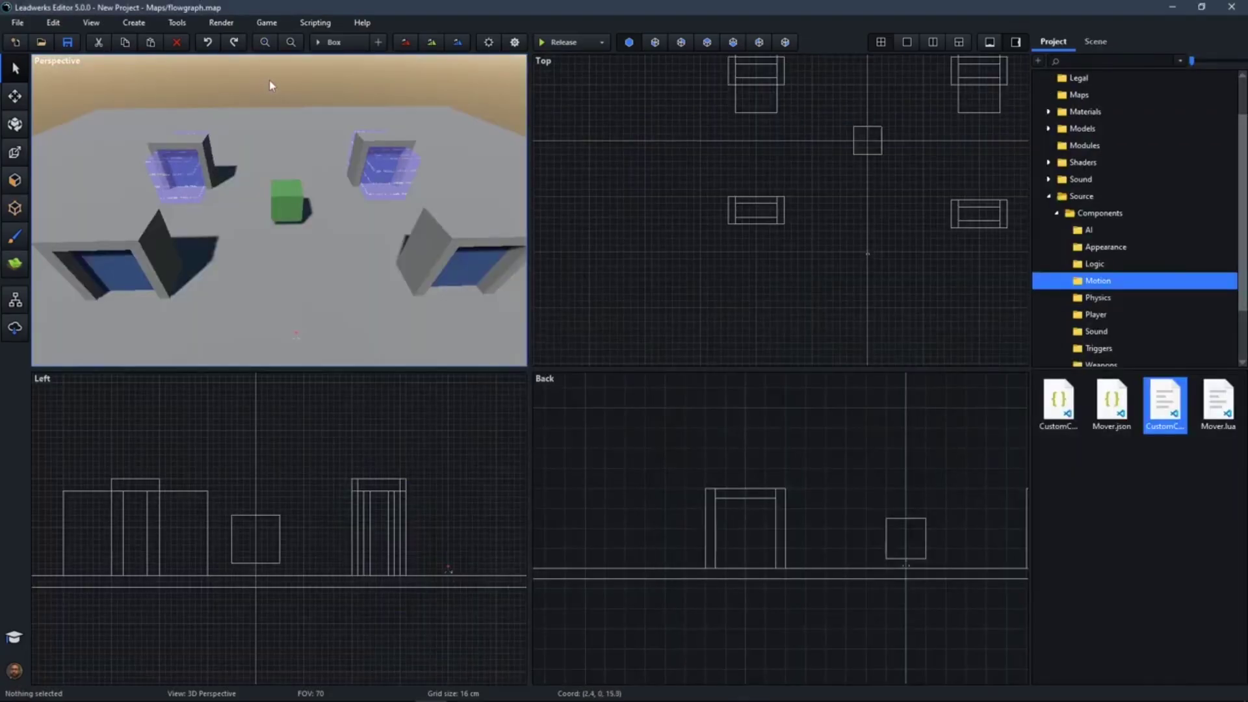
Centre the flowgraph.map geometry in the top and back views and select each of the two doors without triggers.
right_drag(747, 143, 657, 220)
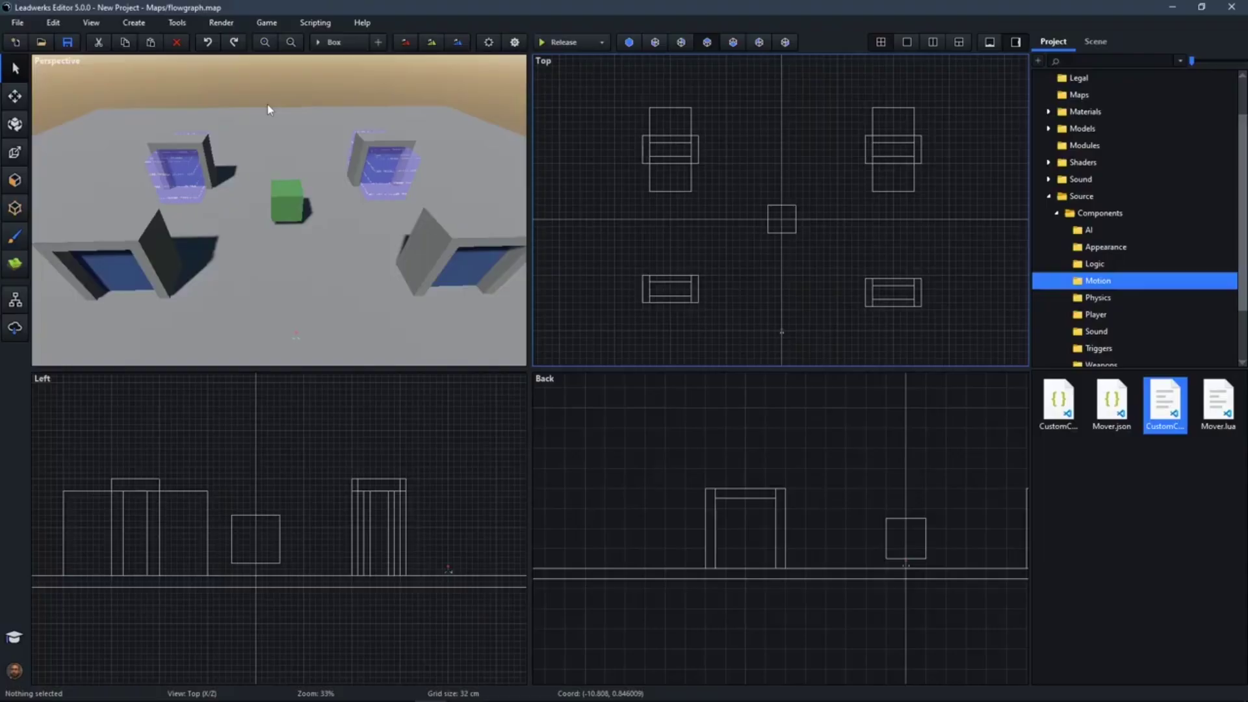
middle_drag(807, 447, 686, 449)
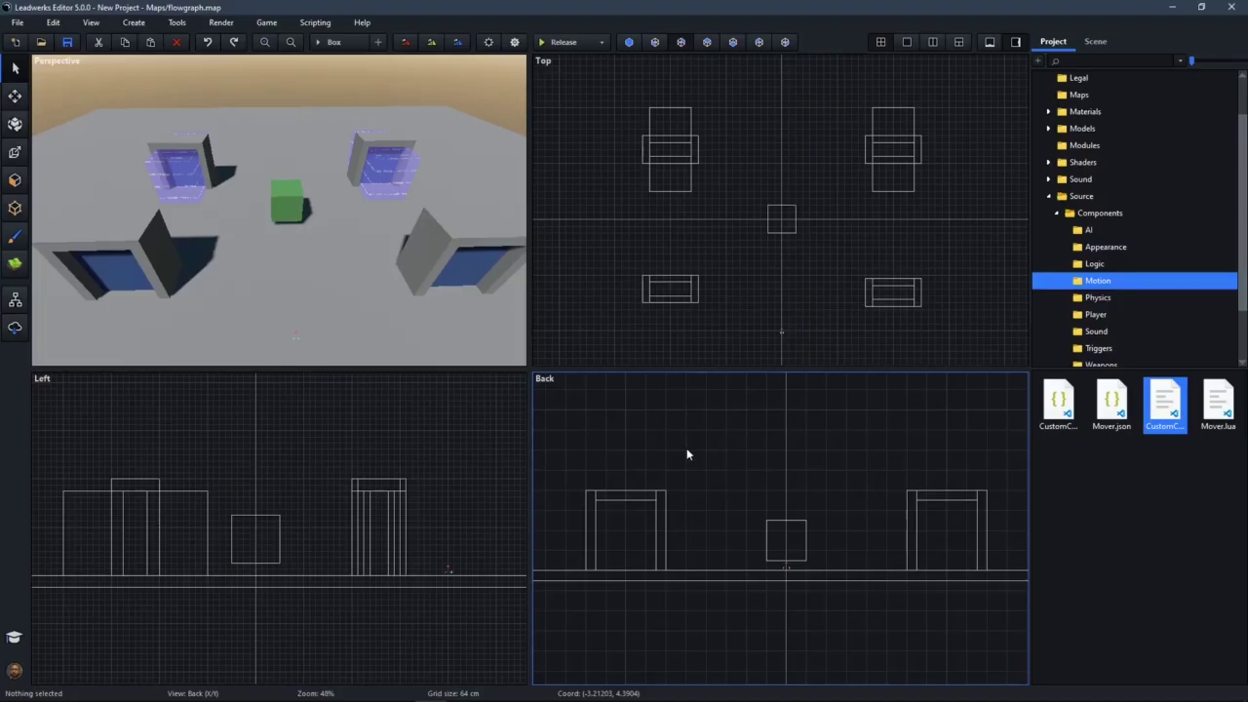
click(126, 281)
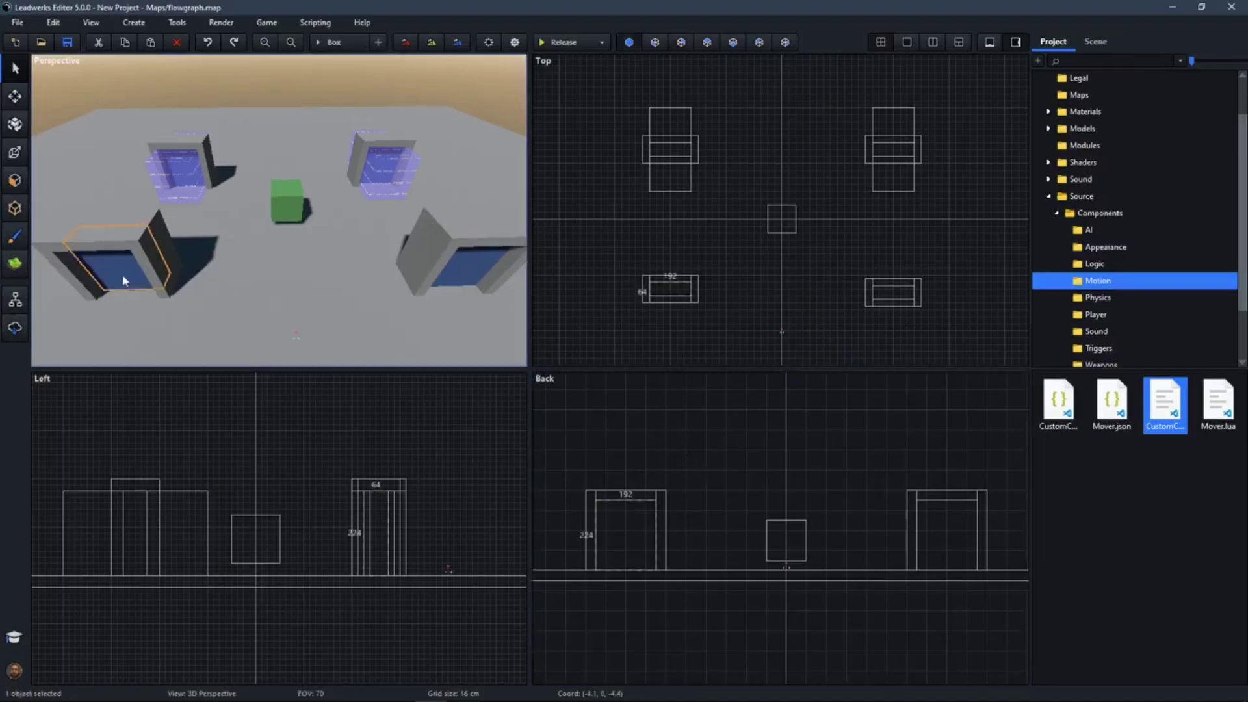
click(465, 283)
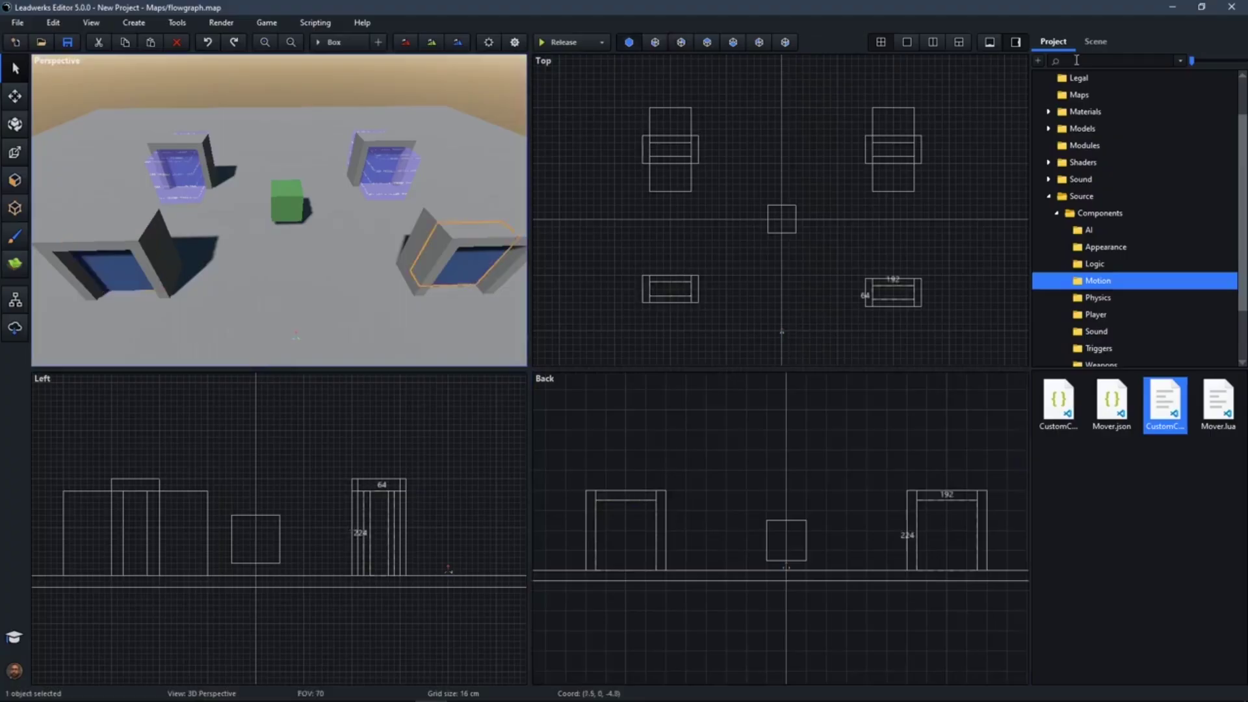
Inspect the SlidingDoor properties of the door with the trigger volume and open the flowgraph editor.
click(1095, 43)
mouse_move(309, 224)
right_down()
mouse_move(321, 221)
mouse_move(308, 223)
right_up()
key(w)
click(321, 220)
key(s)
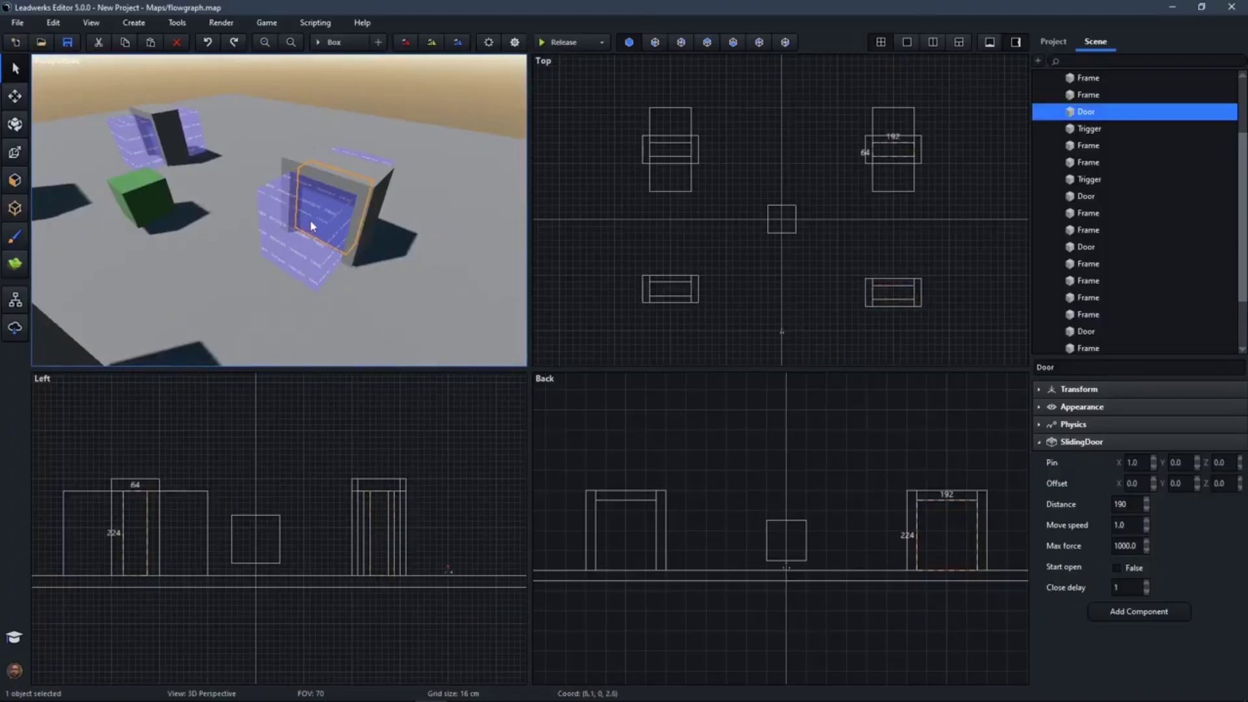
key(a)
right_drag(278, 235, 274, 231)
key(s)
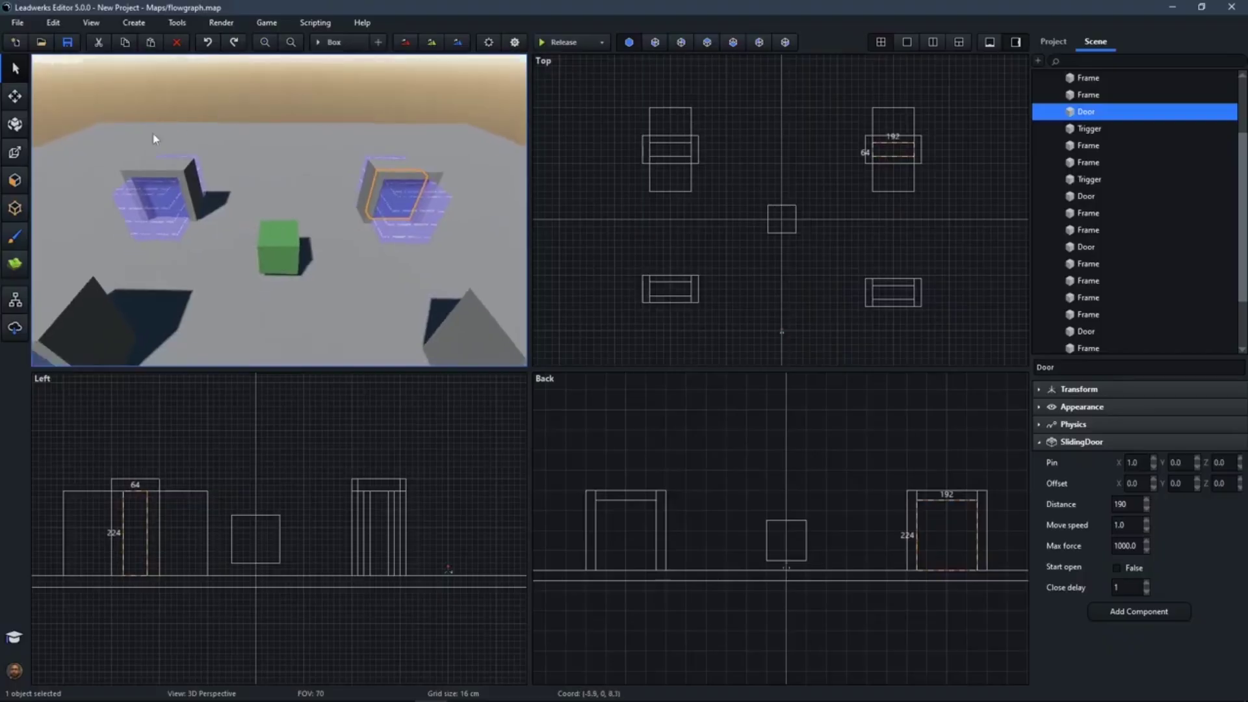
click(13, 303)
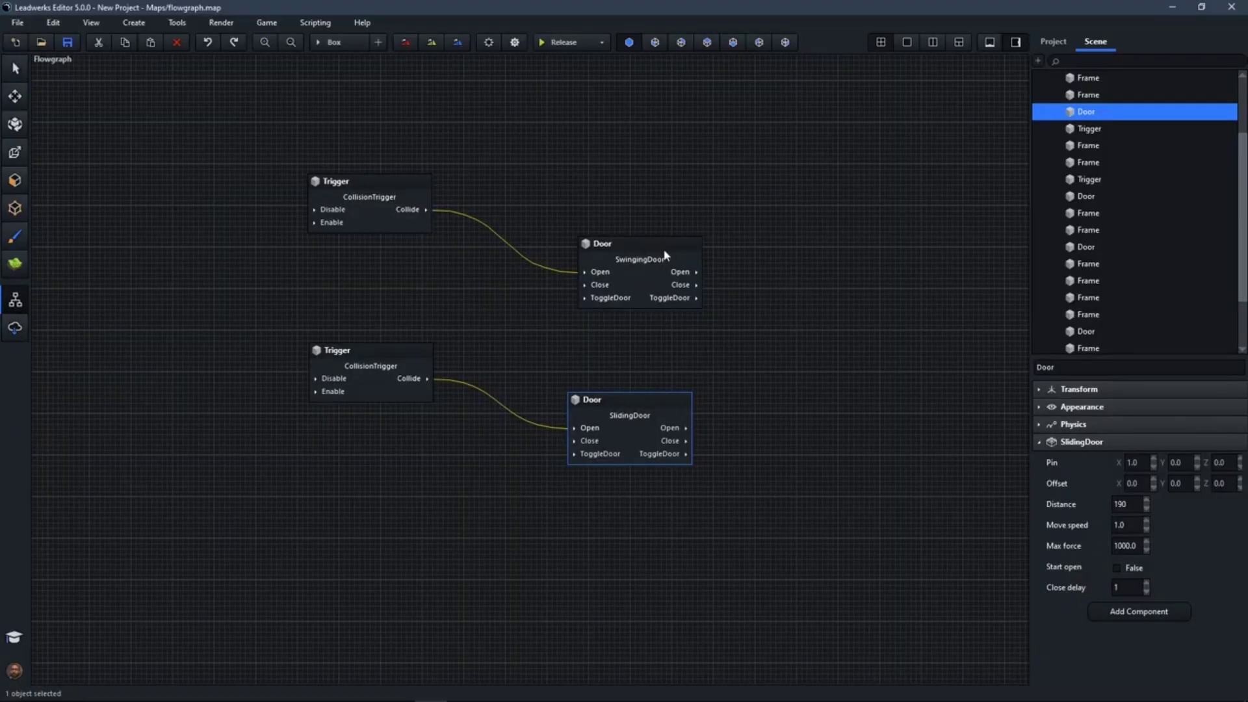
Add the Pivot entity with its FPSPlayer component to the flowgraph as a node and remove it again.
click(14, 69)
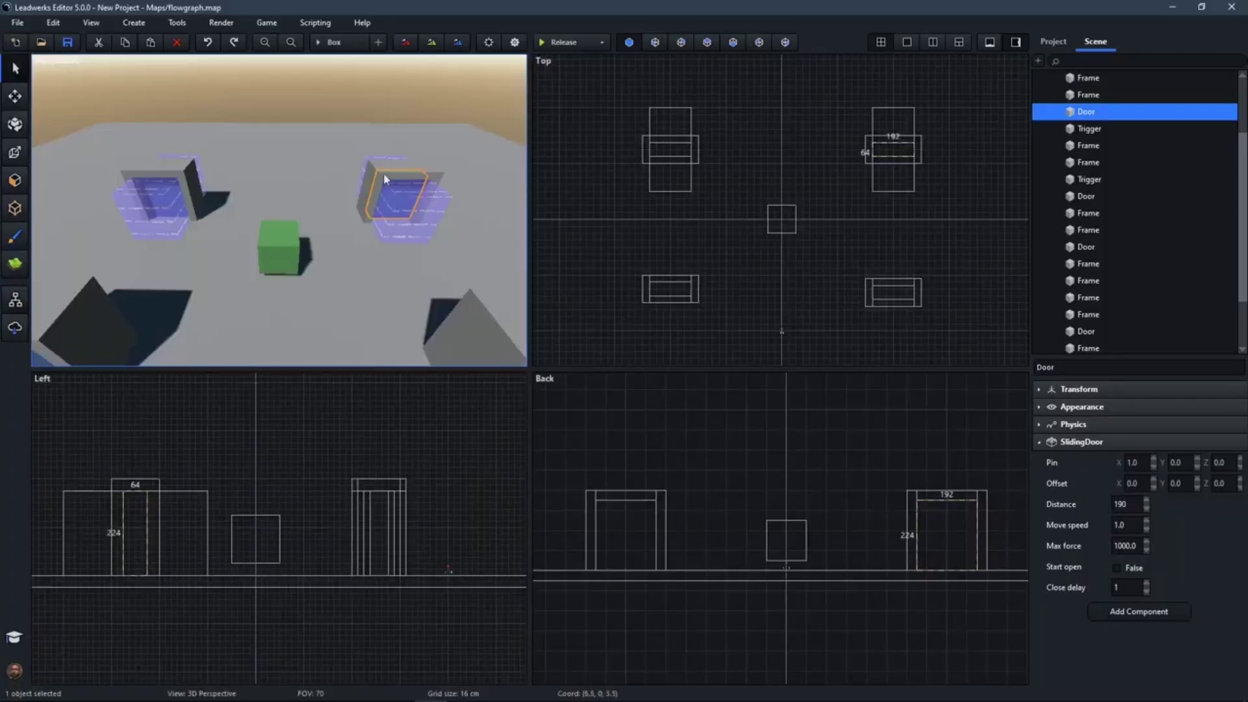
click(15, 301)
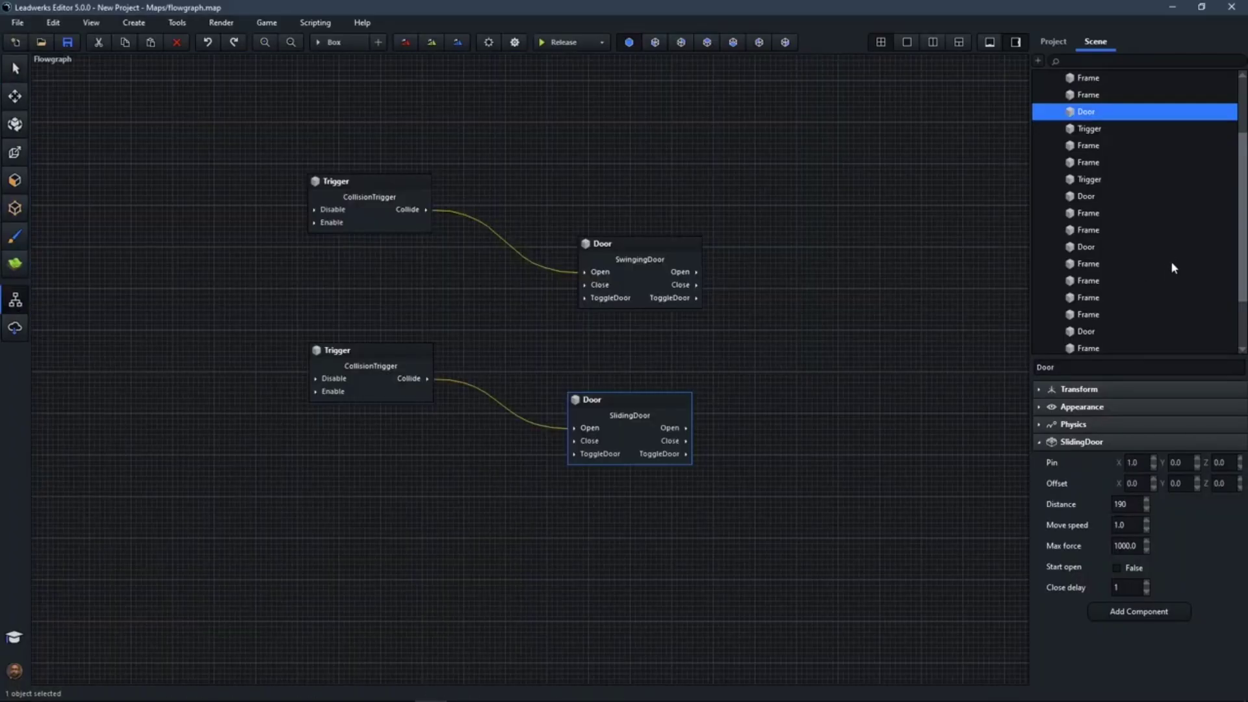
scroll(1171, 261, up, 3)
scroll(1145, 260, down, 3)
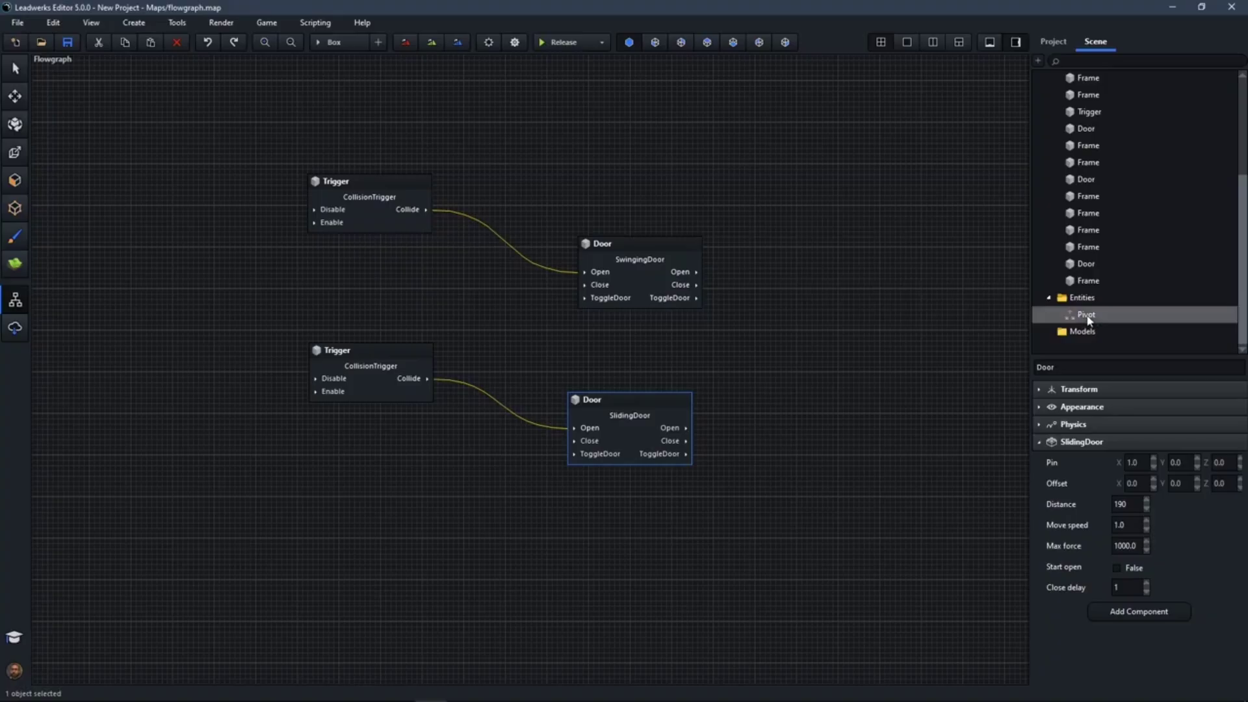
drag(790, 139, 791, 140)
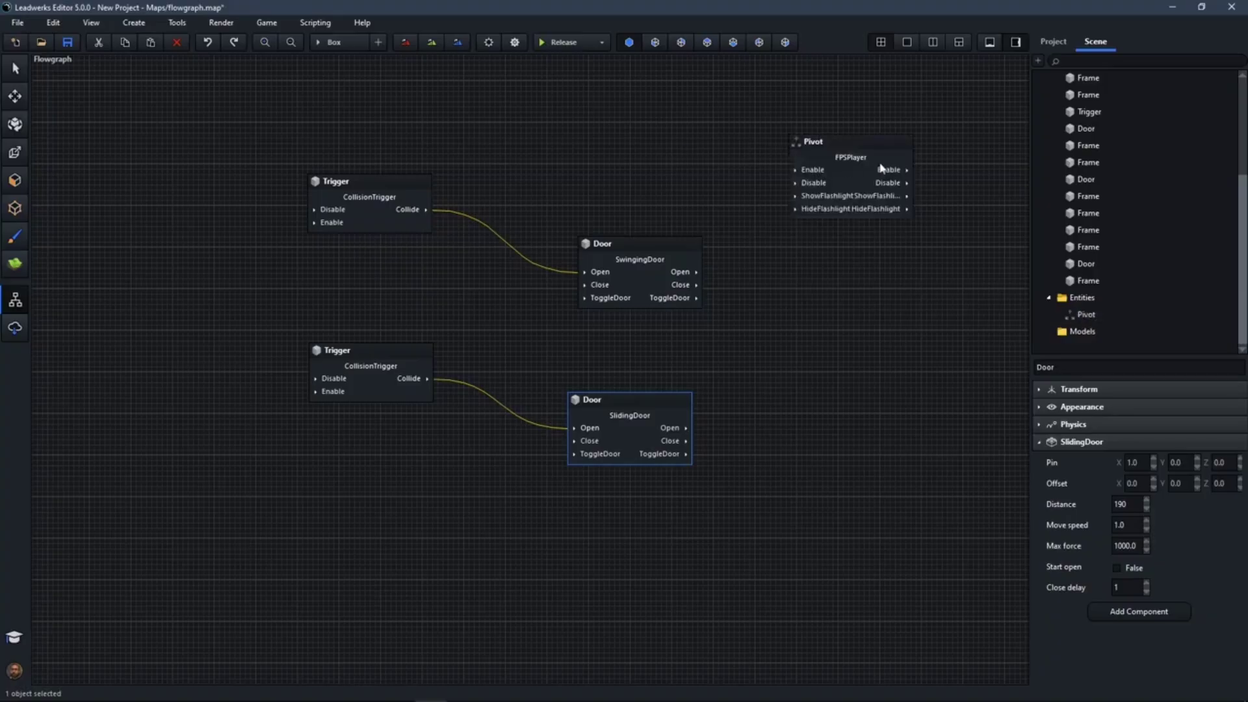
right_click(839, 152)
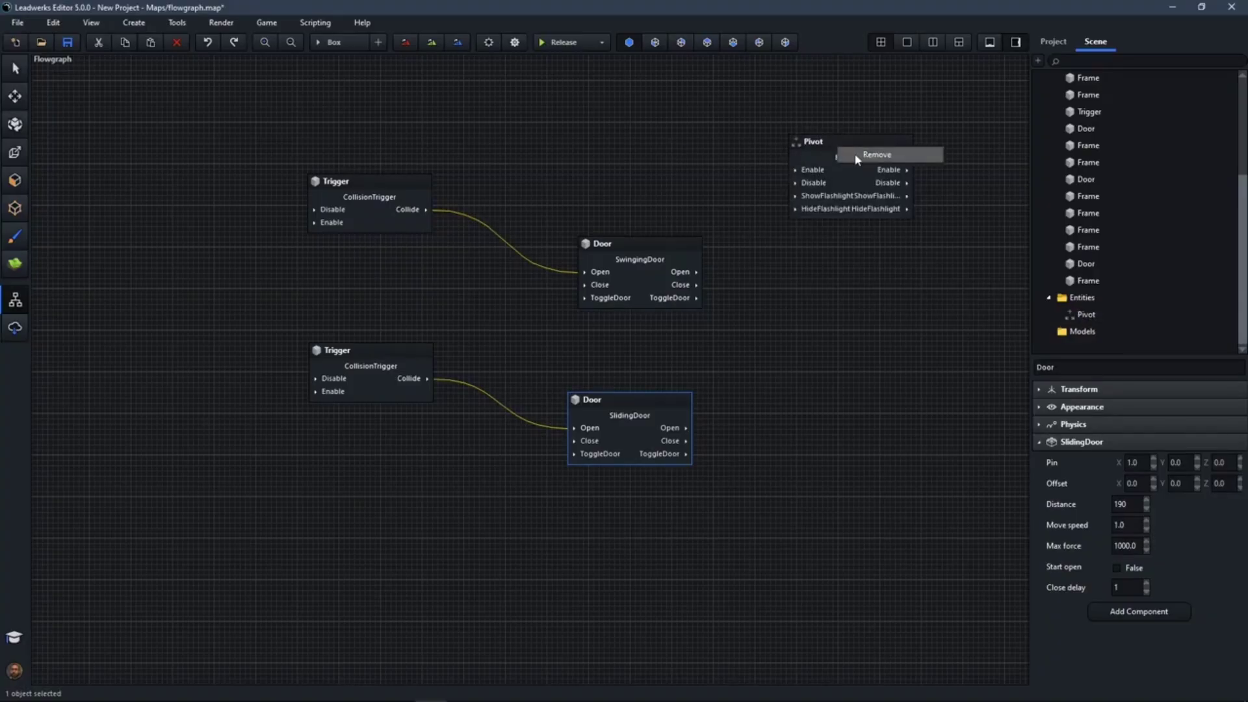
click(856, 159)
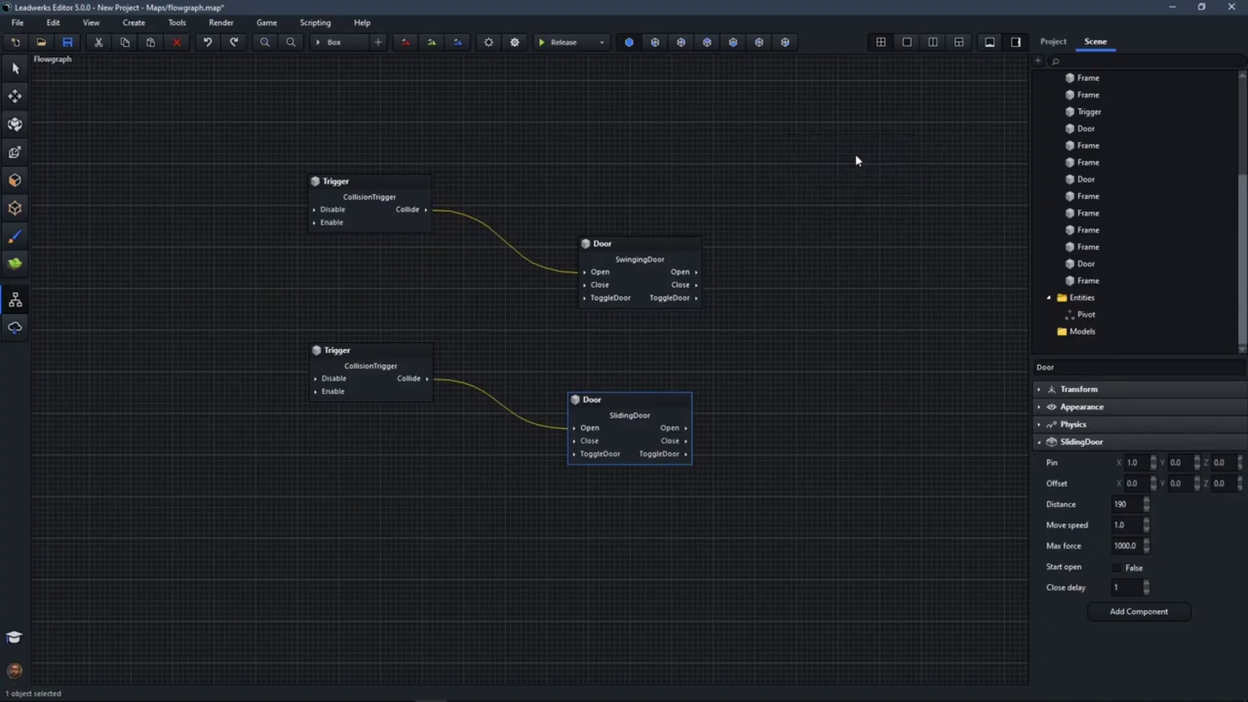
Examine the SwingingDoor node and both CollisionTrigger nodes in the flowgraph, checking the first trigger's location in the scene views.
click(634, 254)
click(363, 189)
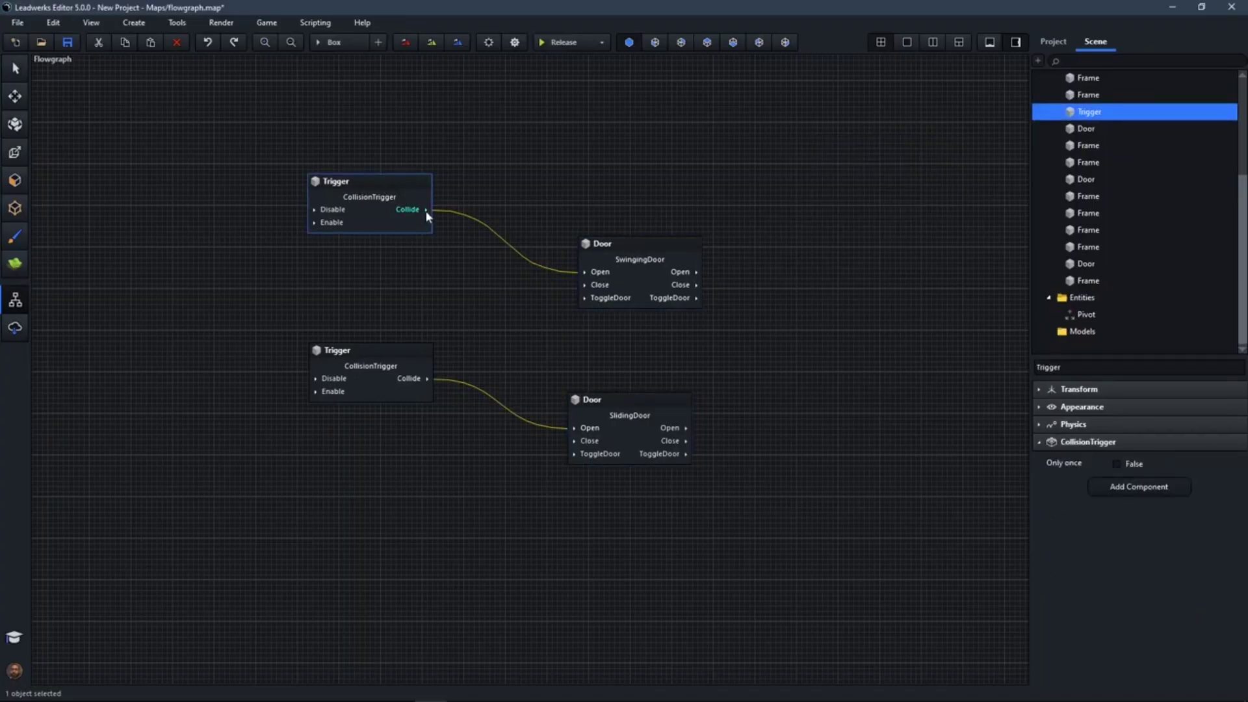
click(8, 74)
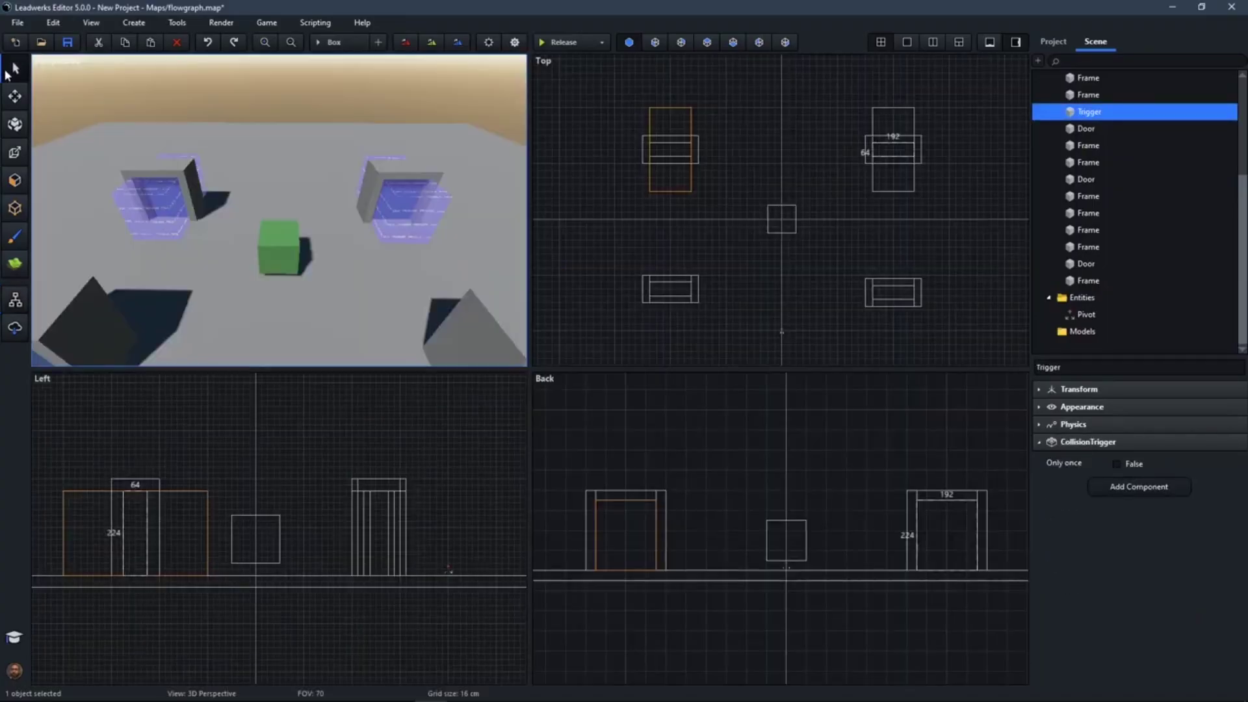
click(10, 303)
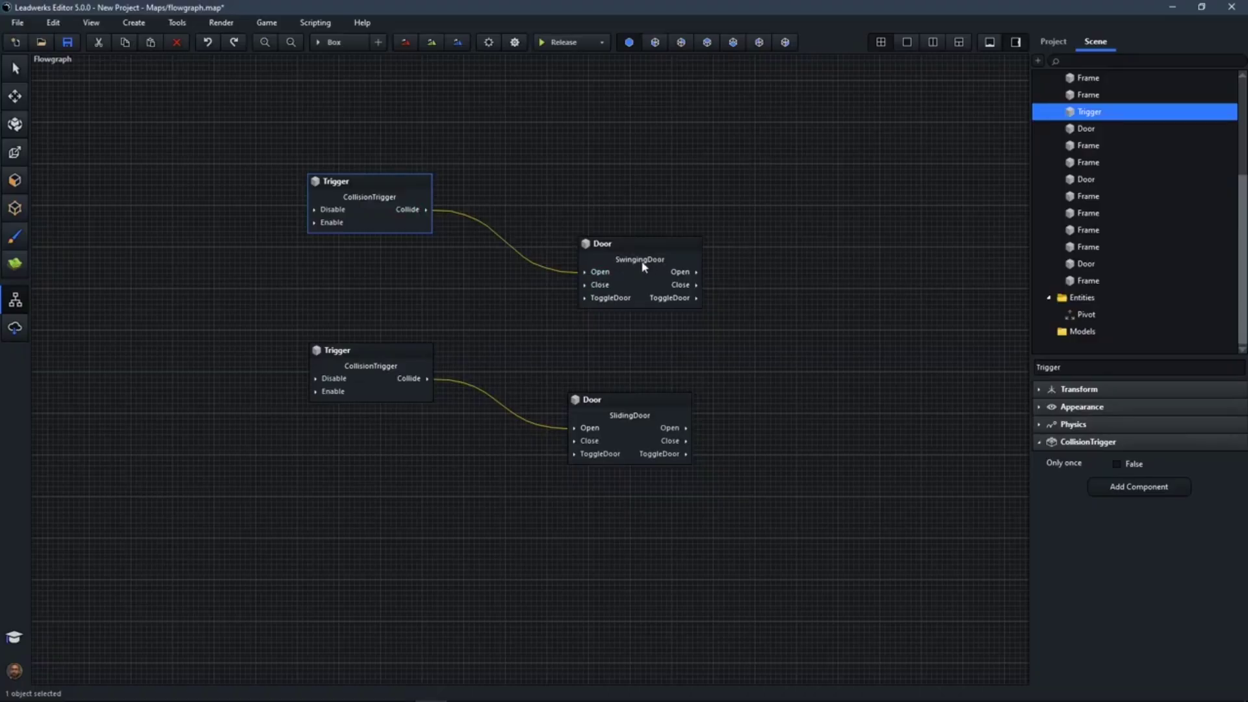
click(407, 352)
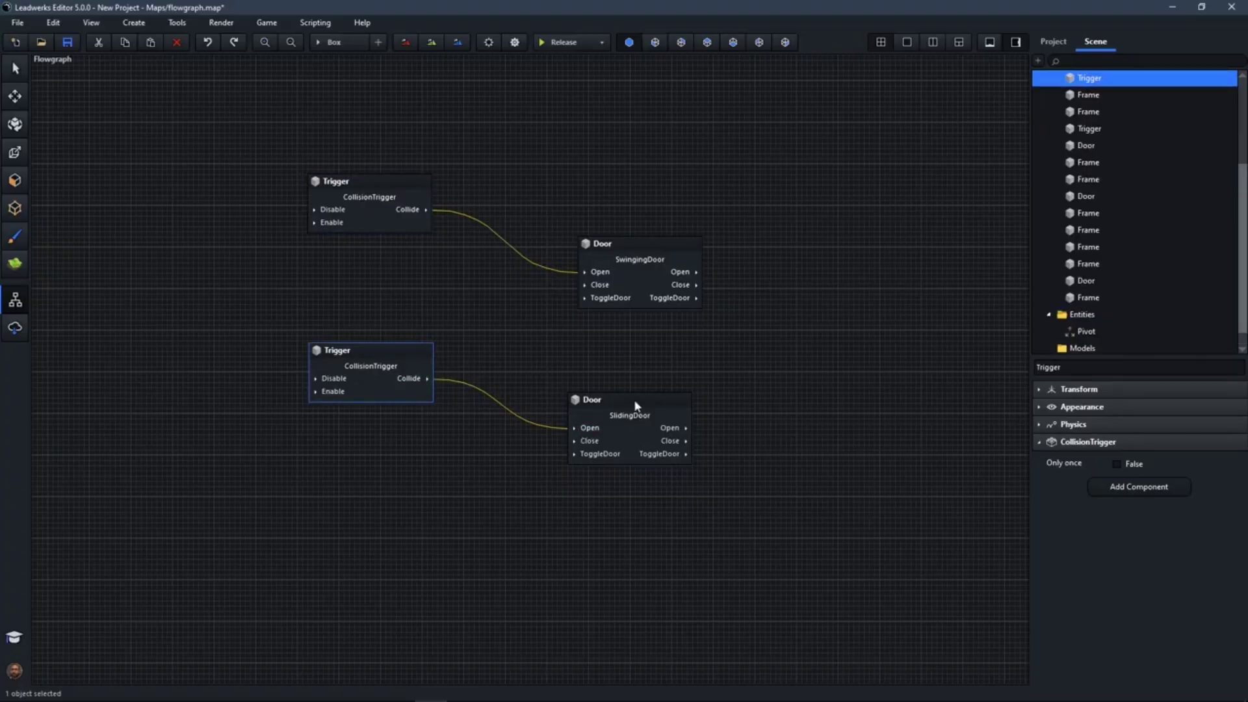
Return to the scene views, run the game and walk up to the blue doors.
click(15, 73)
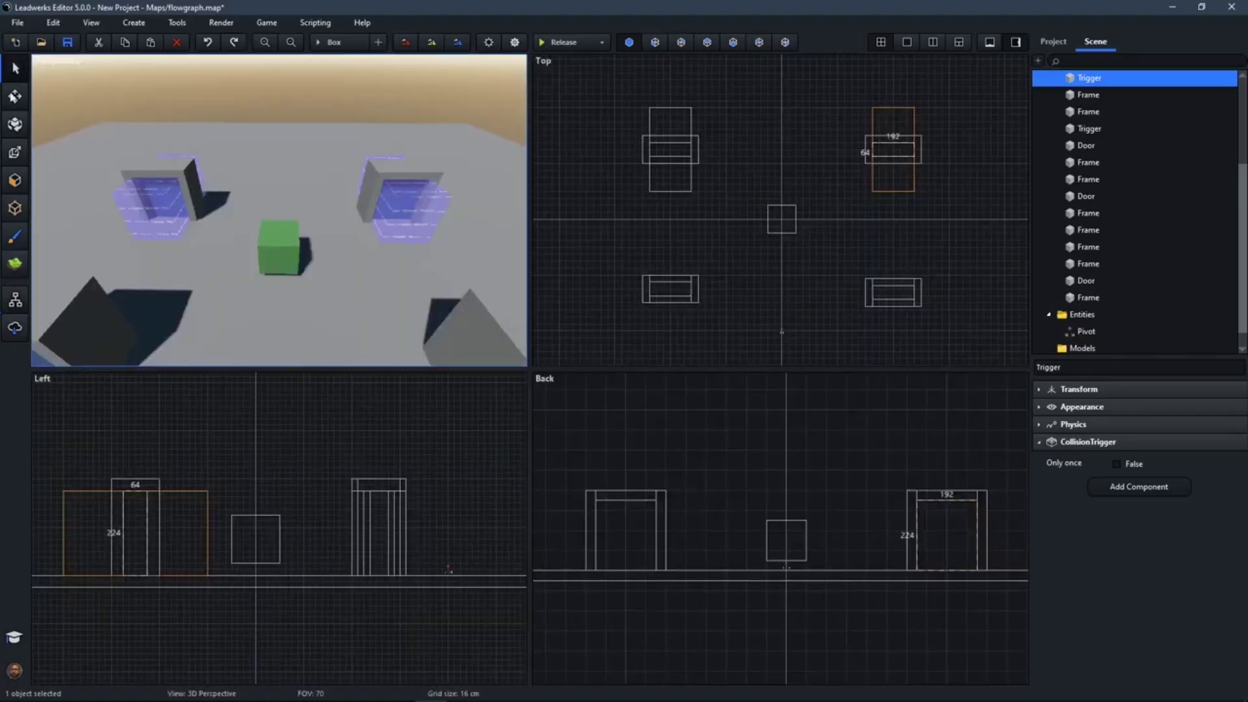
click(559, 43)
key(w)
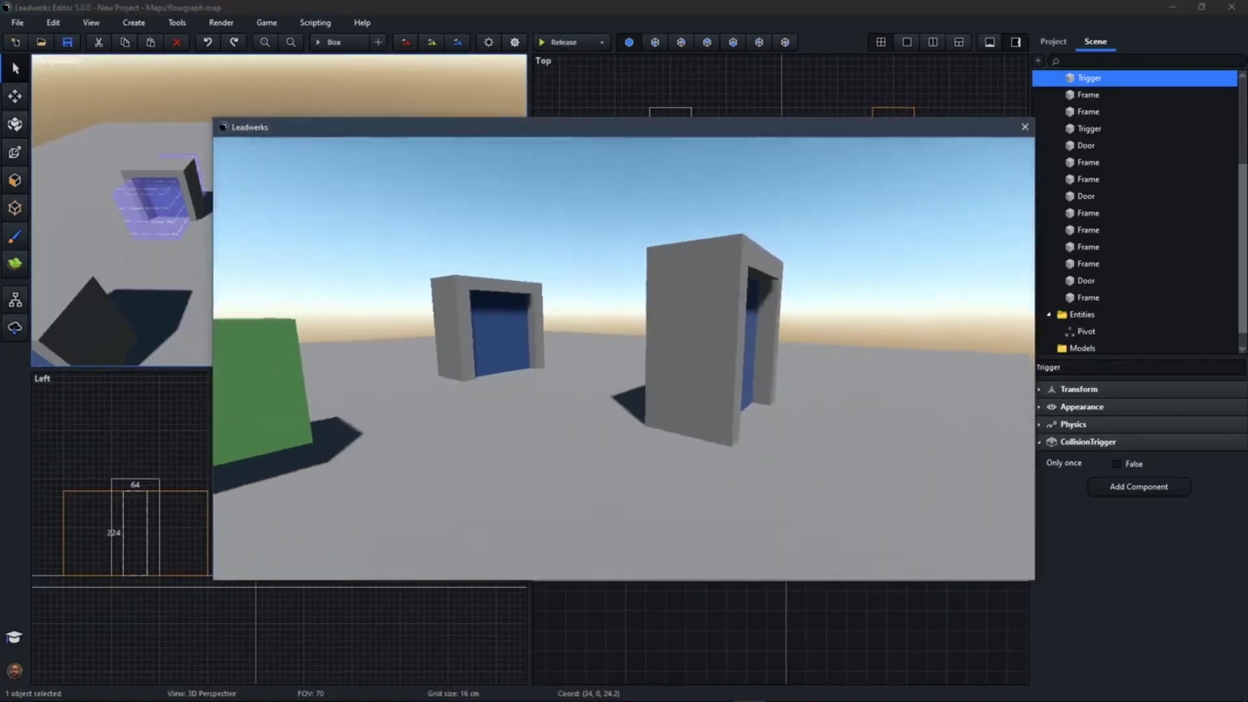
key(w)
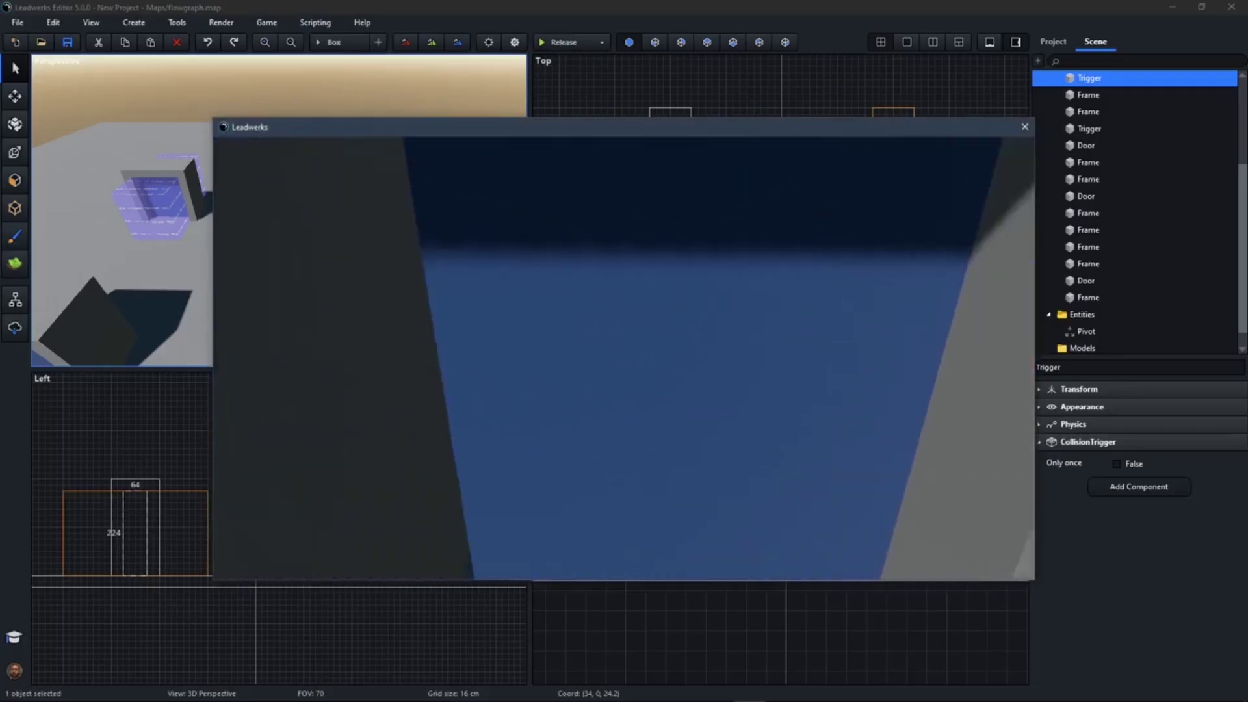
key(s)
key(w)
key(w)
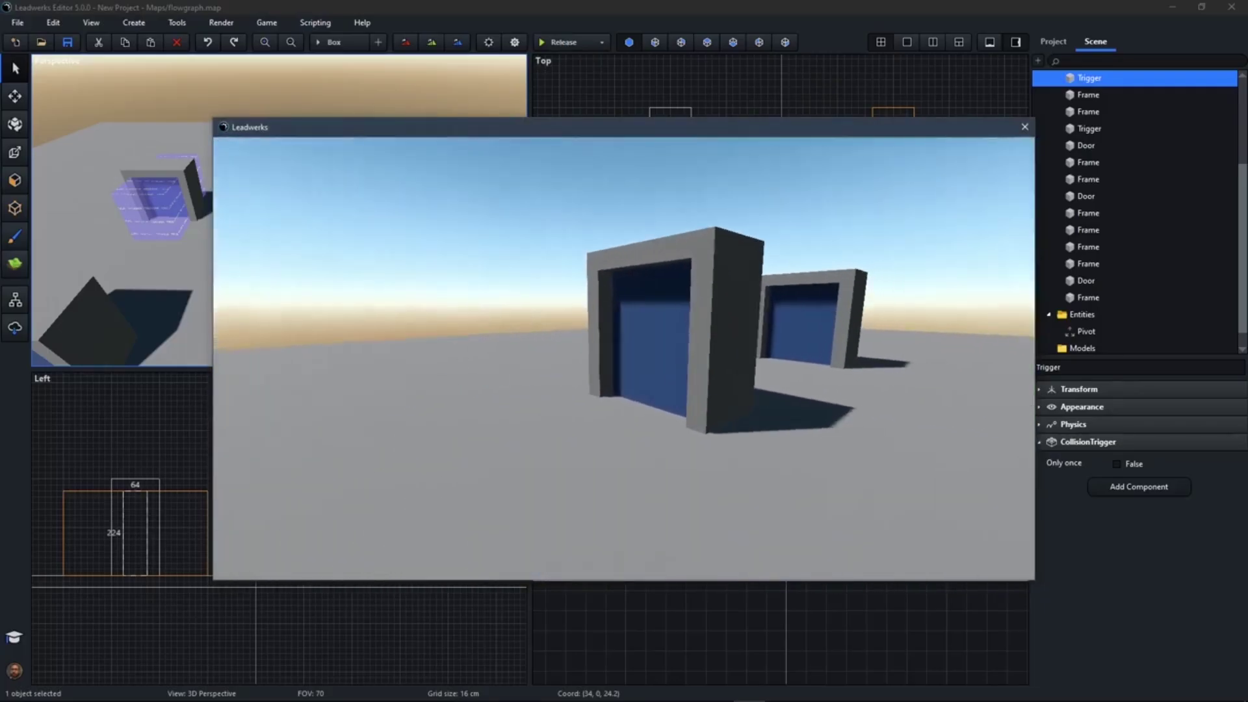
key(s)
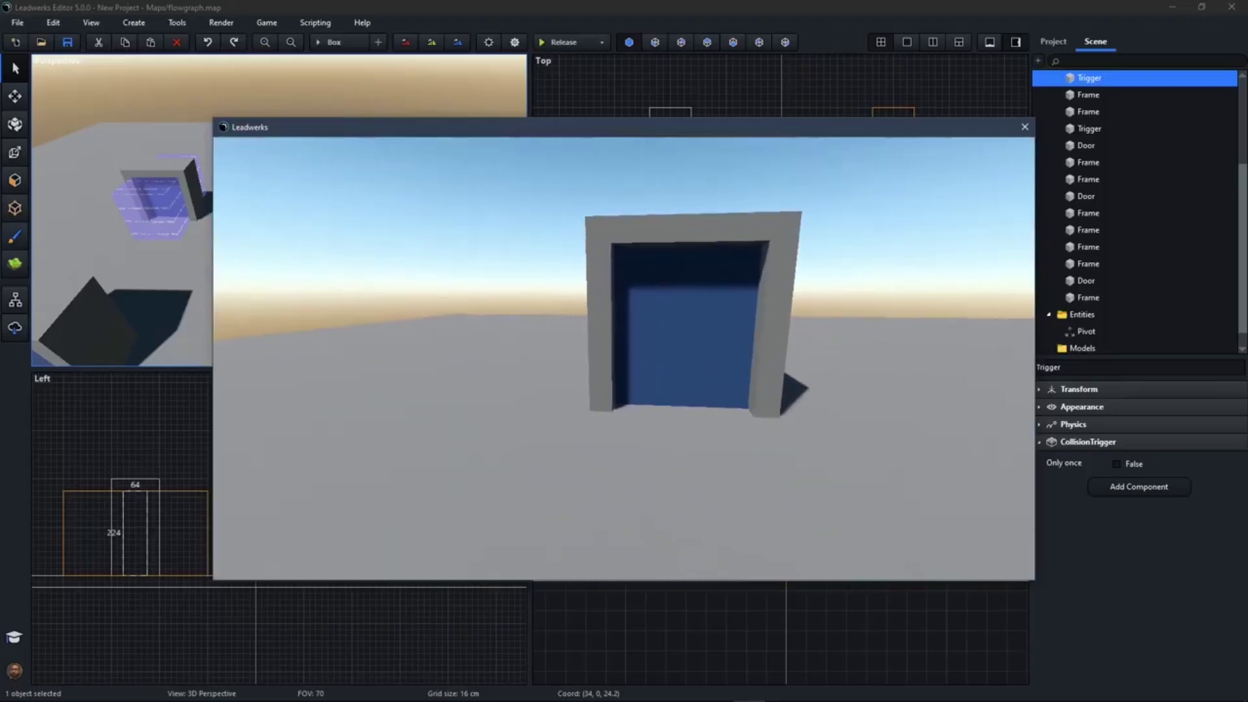
Walk in and out of the swinging door's trigger area to test its opening and closing, and quit the game.
key(w)
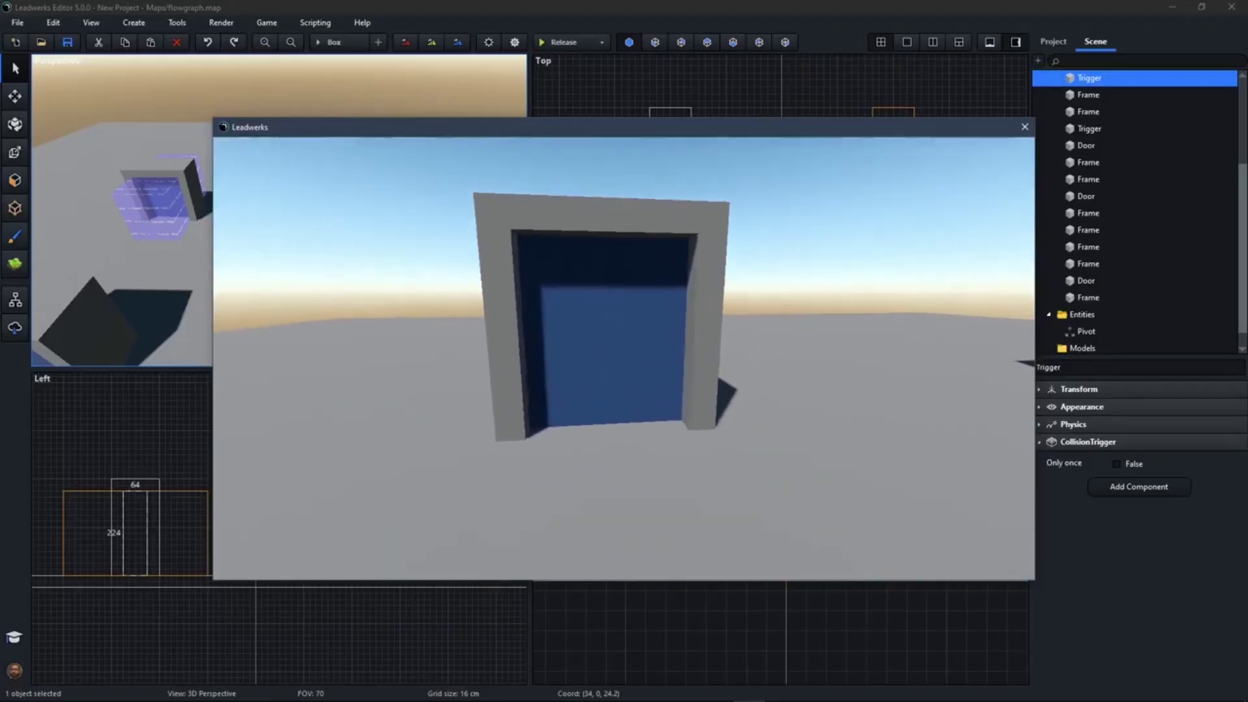
key(w)
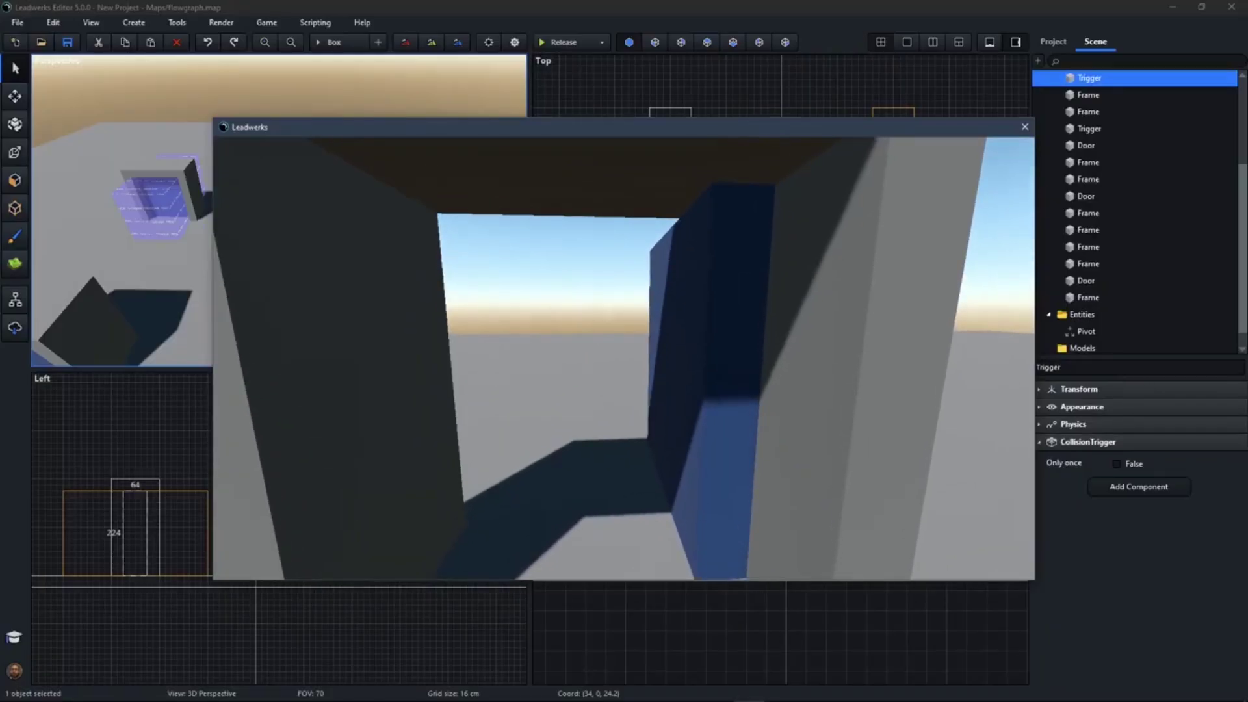
key(s)
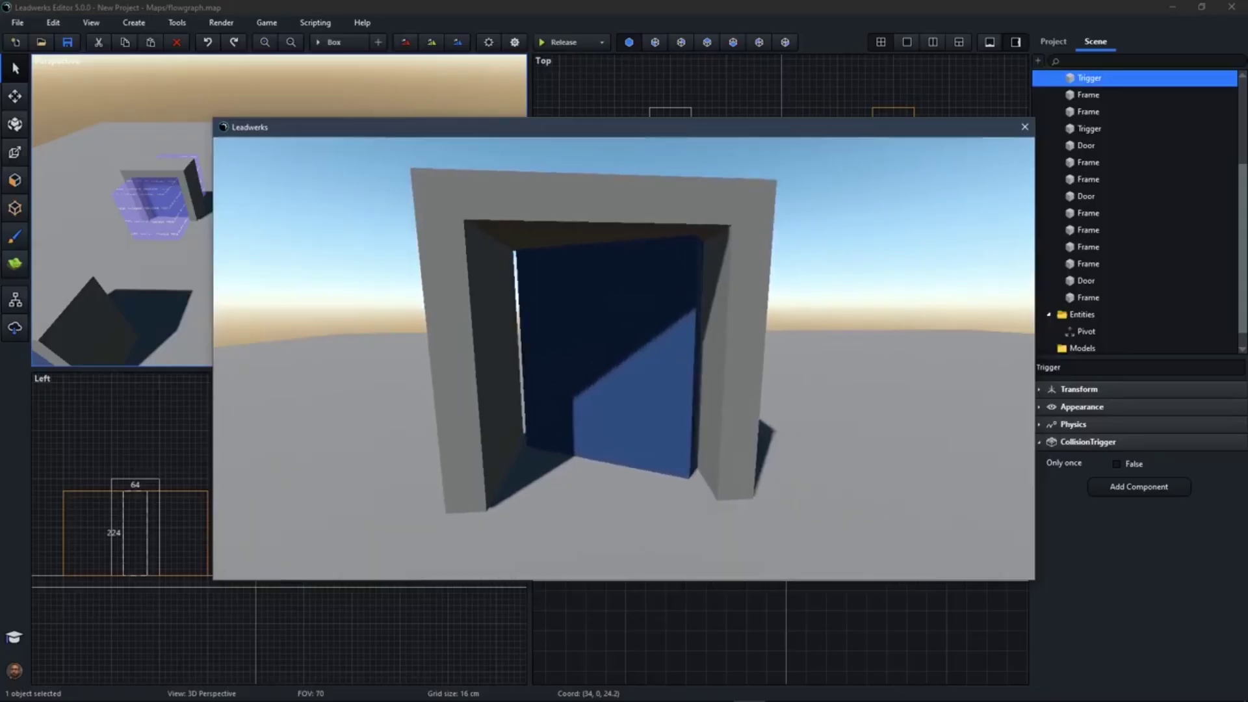
key(w)
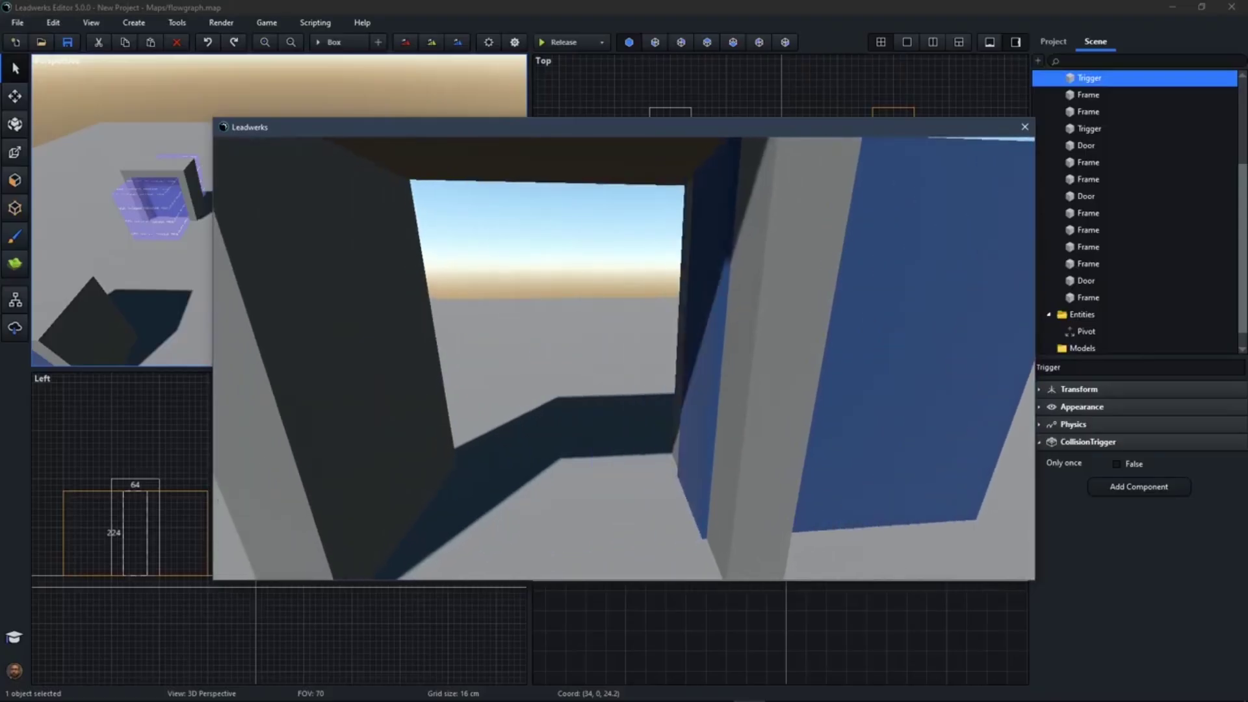
key(s)
key(d)
key(Escape)
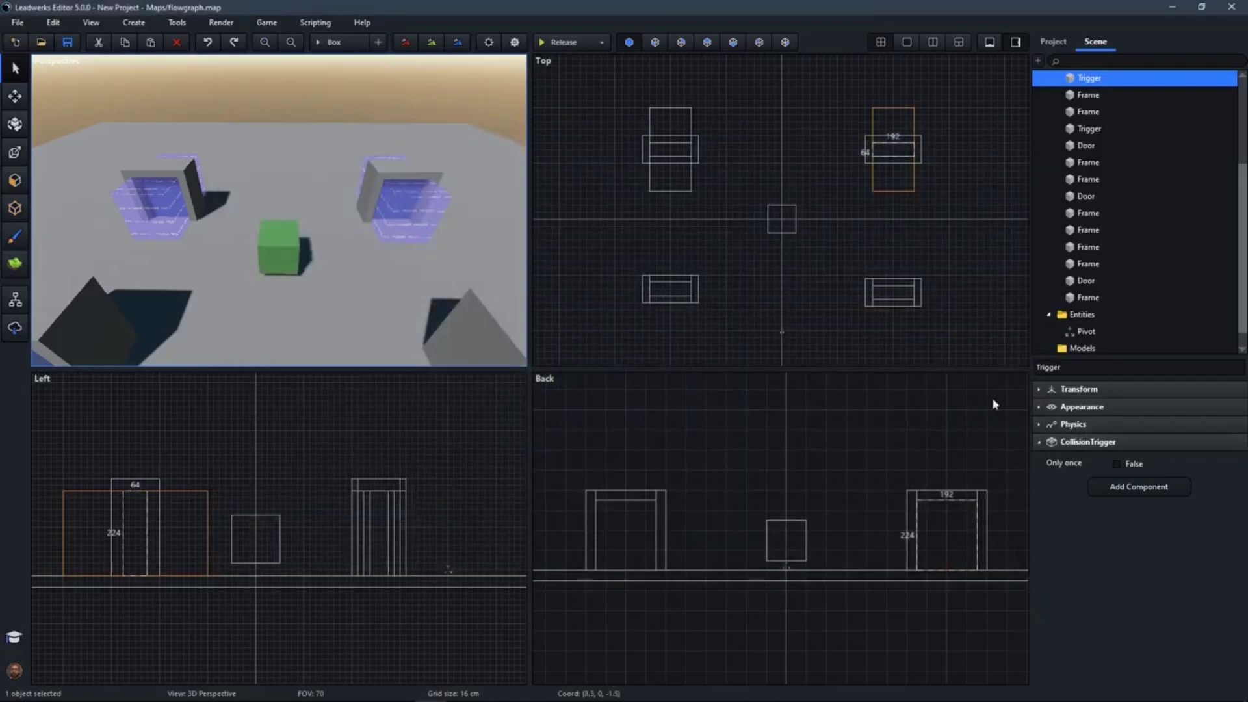
Select the swinging door with the trigger volume in the perspective view and inspect its Close delay property.
key(w)
mouse_move(291, 219)
right_down()
mouse_move(241, 208)
mouse_move(290, 217)
right_up()
click(291, 218)
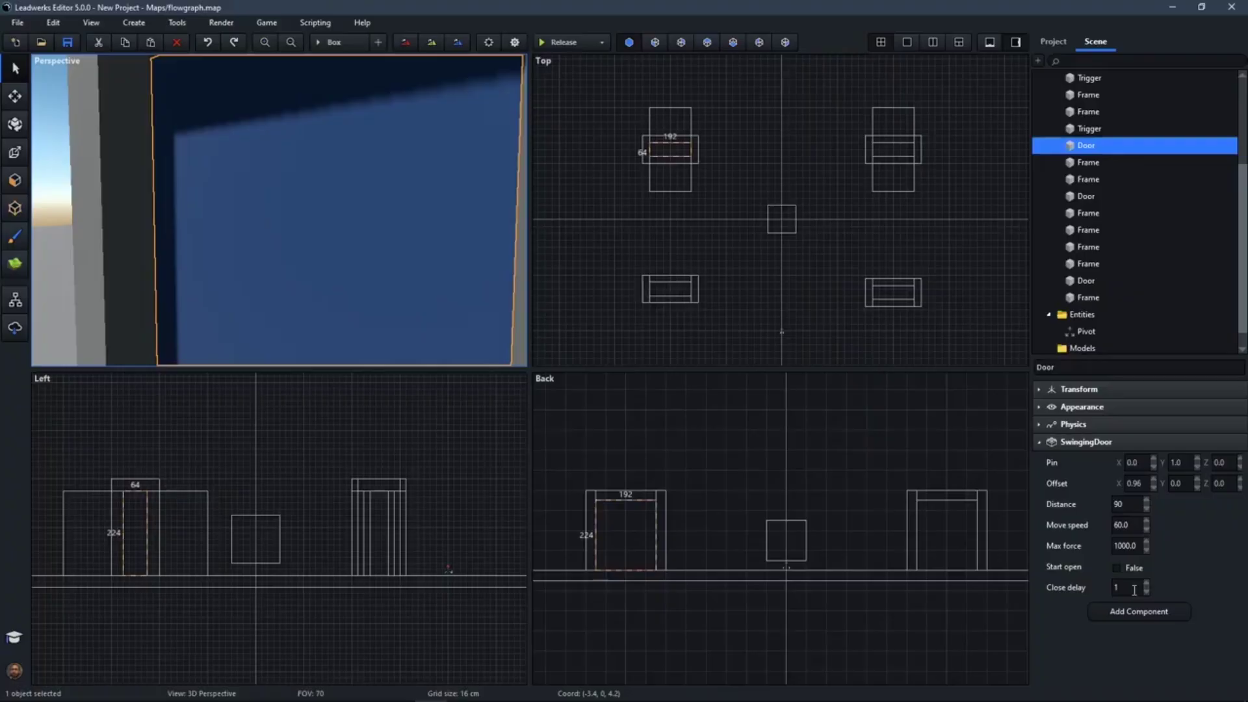
right_drag(365, 204, 364, 240)
key(s)
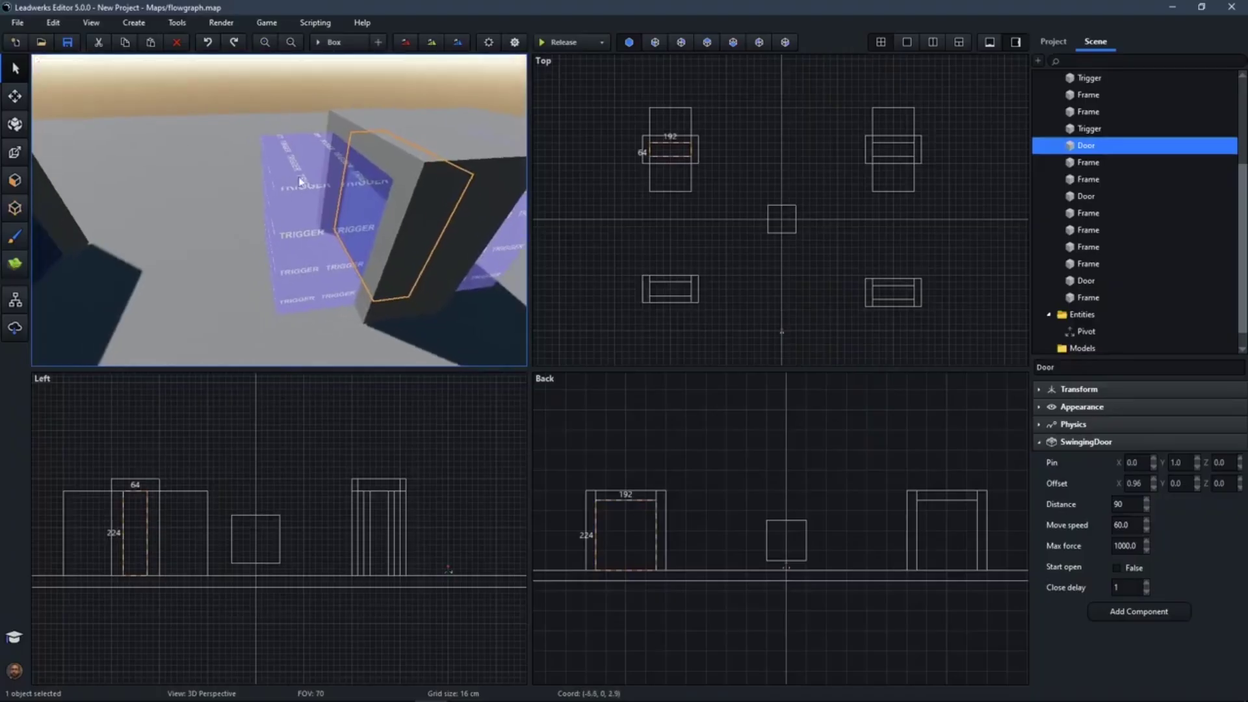
Inspect the Close delay property of the swinging door without a trigger, and clear the selection.
right_drag(314, 216, 286, 207)
key(w)
click(292, 237)
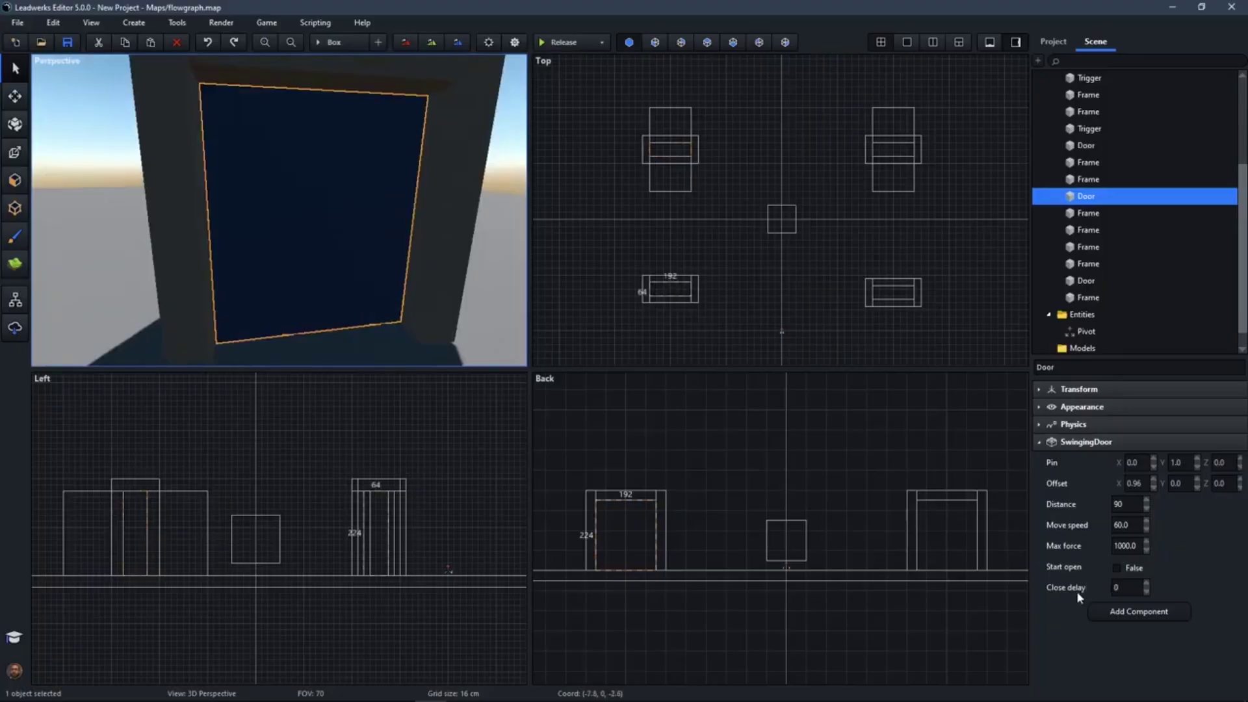
mouse_move(493, 270)
right_down()
mouse_move(471, 274)
mouse_move(478, 283)
mouse_move(498, 270)
right_up()
key(s)
right_drag(390, 195, 411, 210)
key(w)
right_click(411, 210)
click(287, 142)
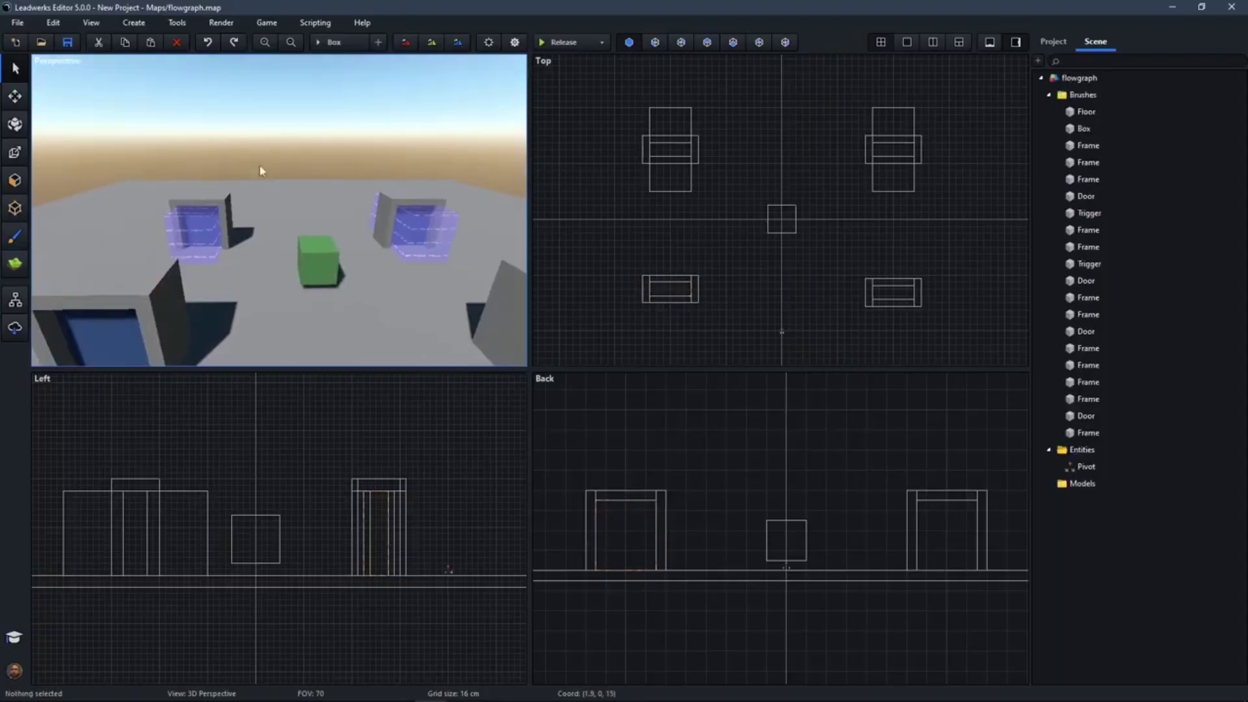
Swap the flowgraph connections so each CollisionTrigger's Collide output feeds the Open input of the opposite door, and return to the scene views.
click(15, 299)
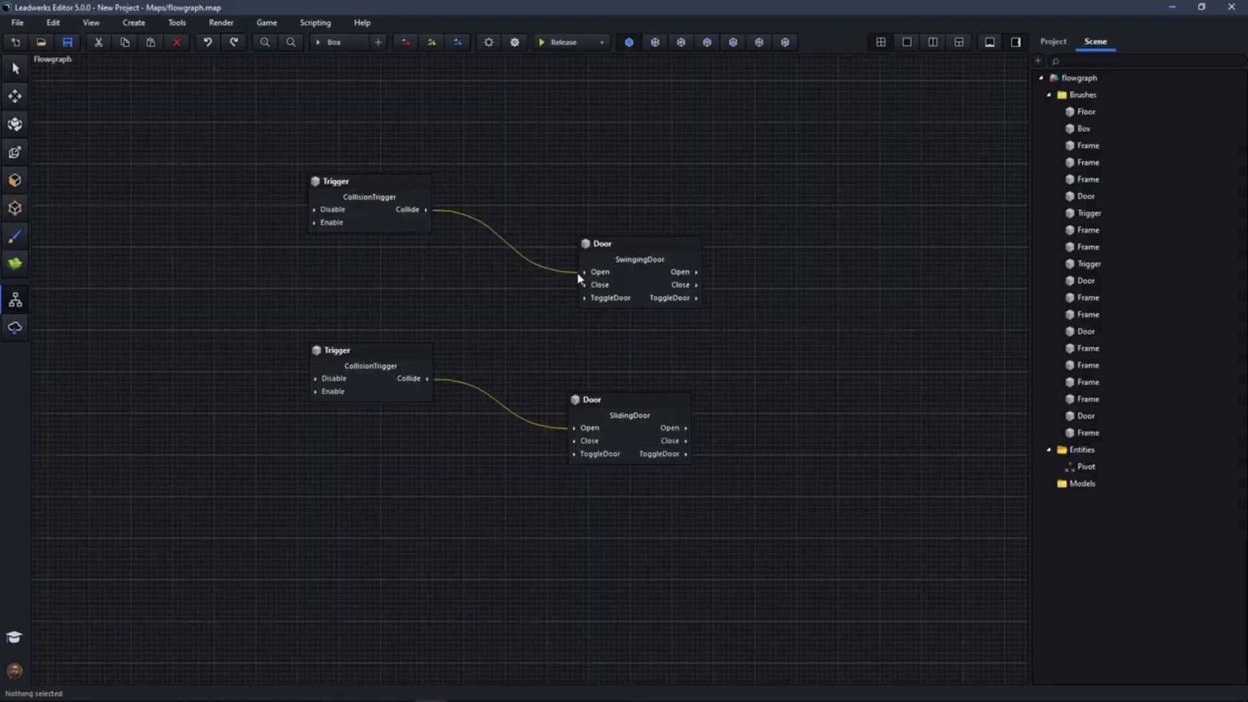
drag(582, 274, 514, 313)
drag(572, 428, 583, 273)
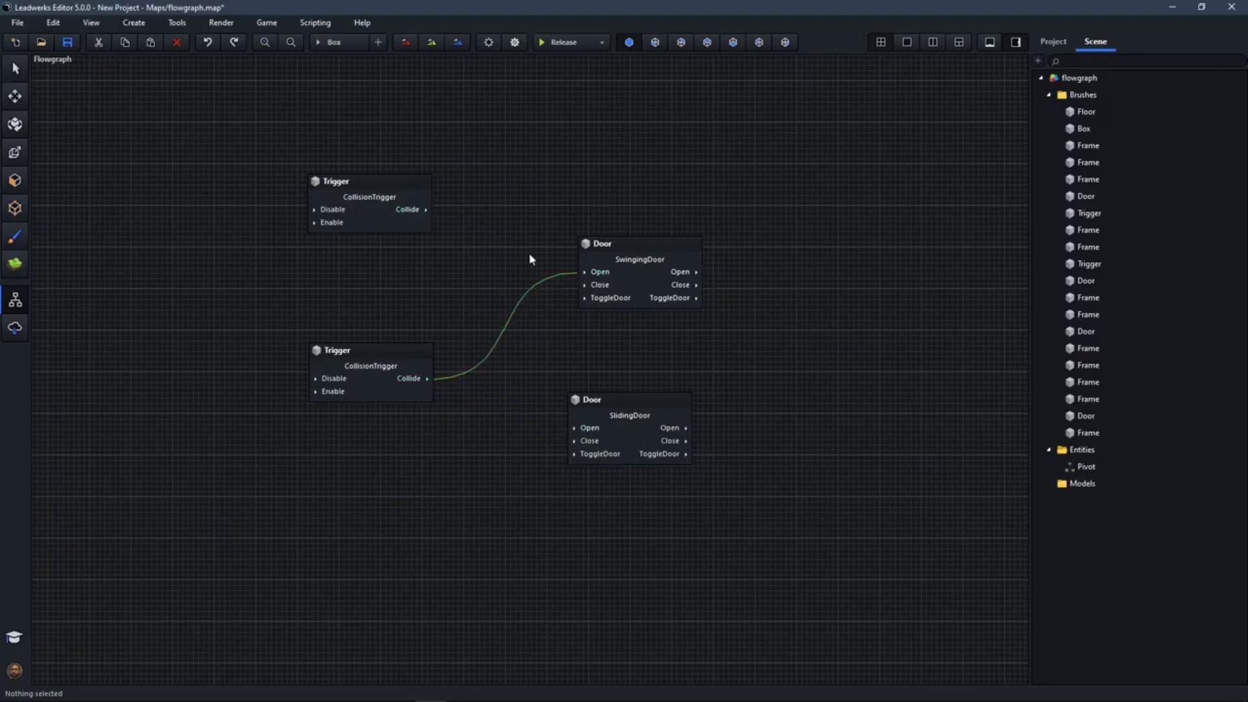
drag(427, 210, 572, 428)
click(20, 73)
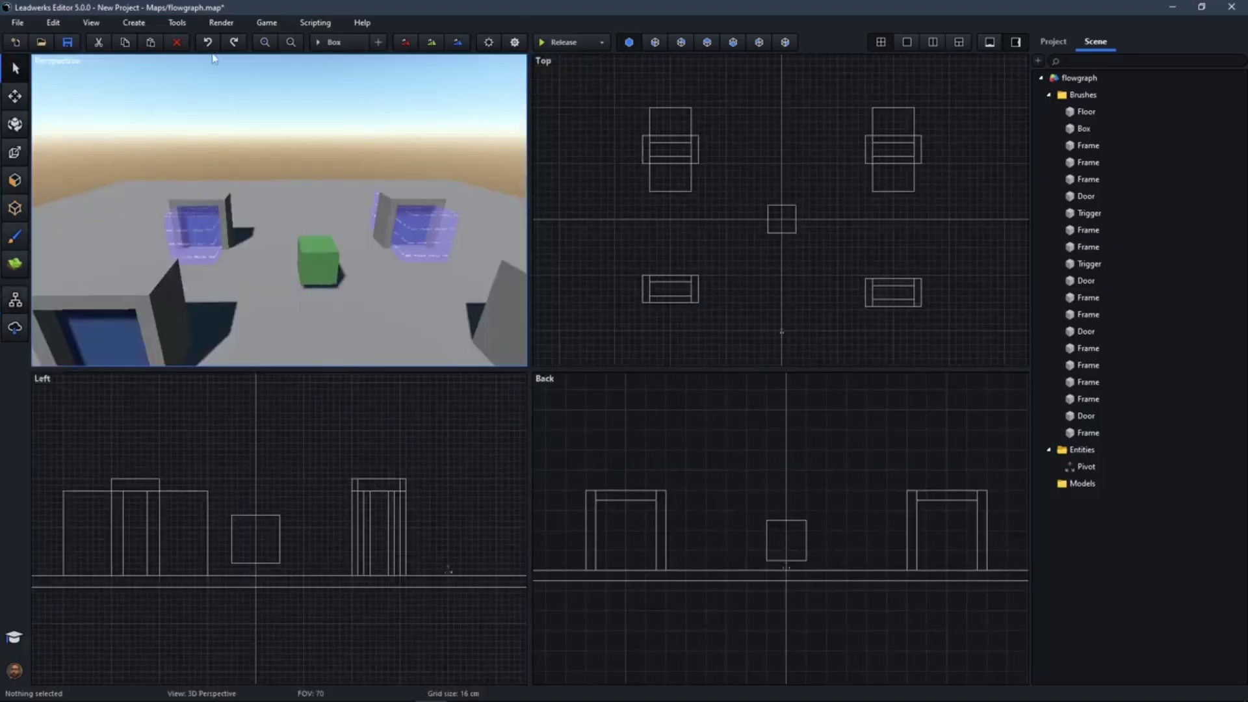
Run the game and walk between both trigger doors to test that each trigger opens the opposite door.
click(545, 45)
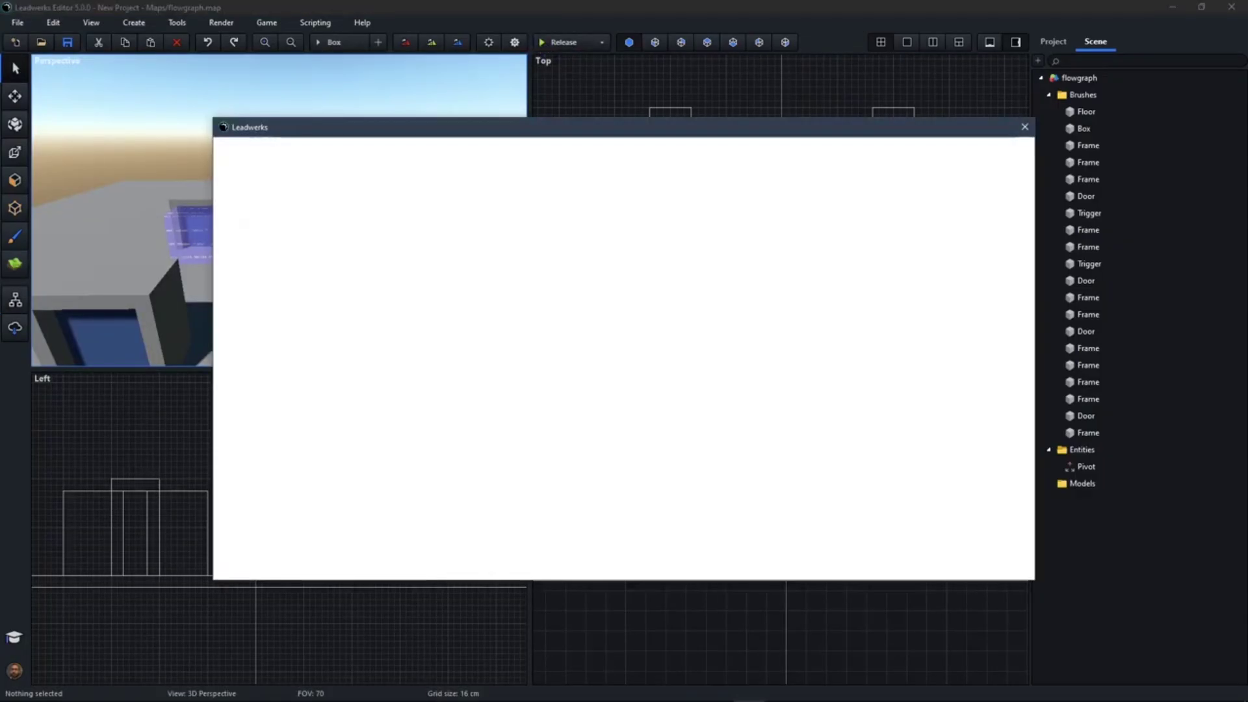
key(w)
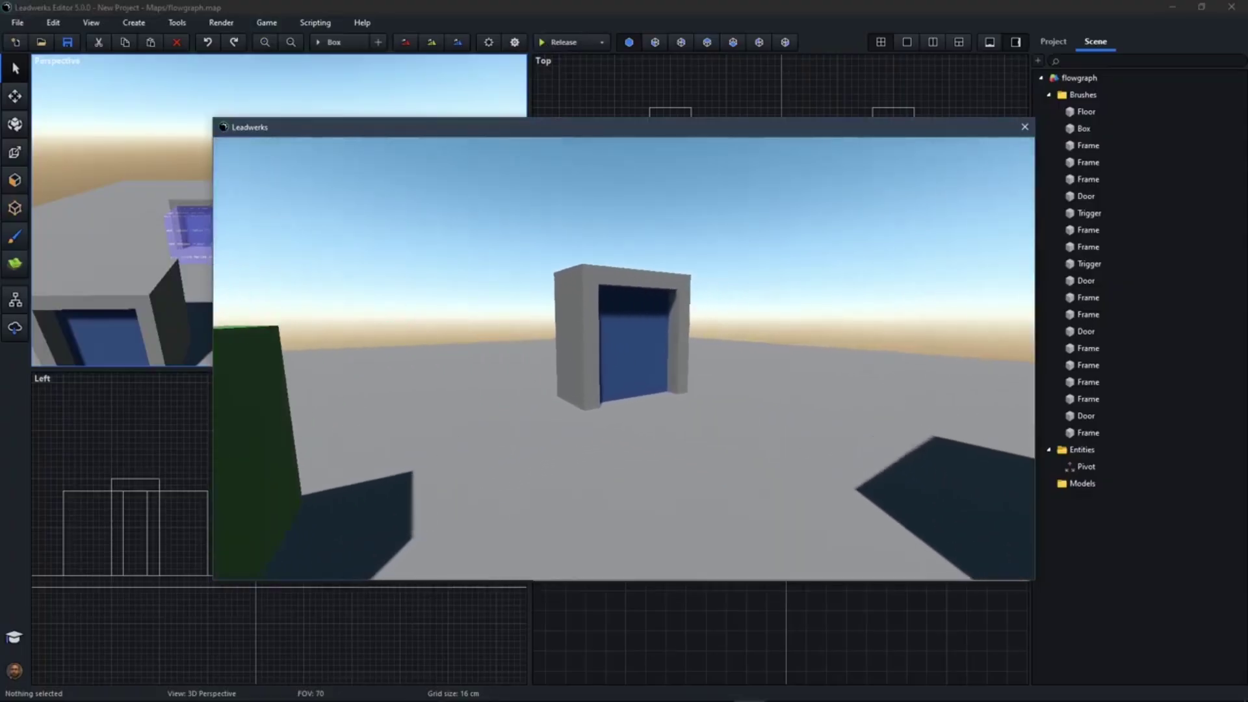
key(w)
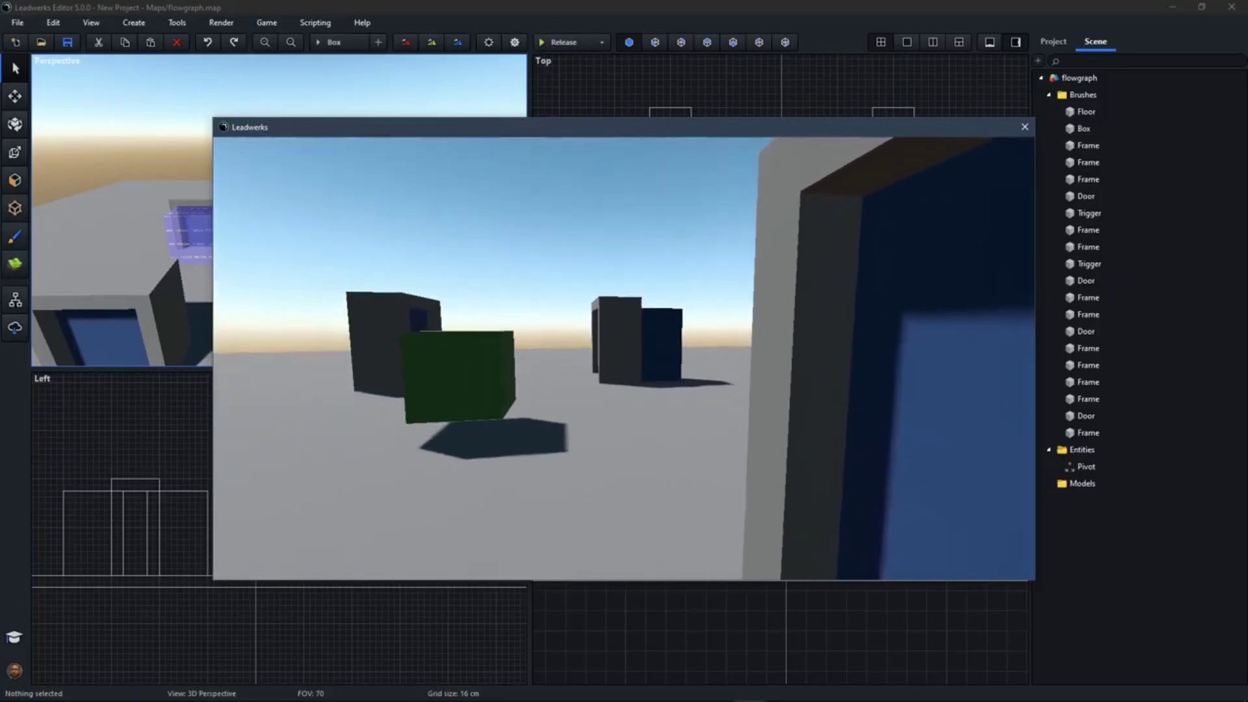
key(w)
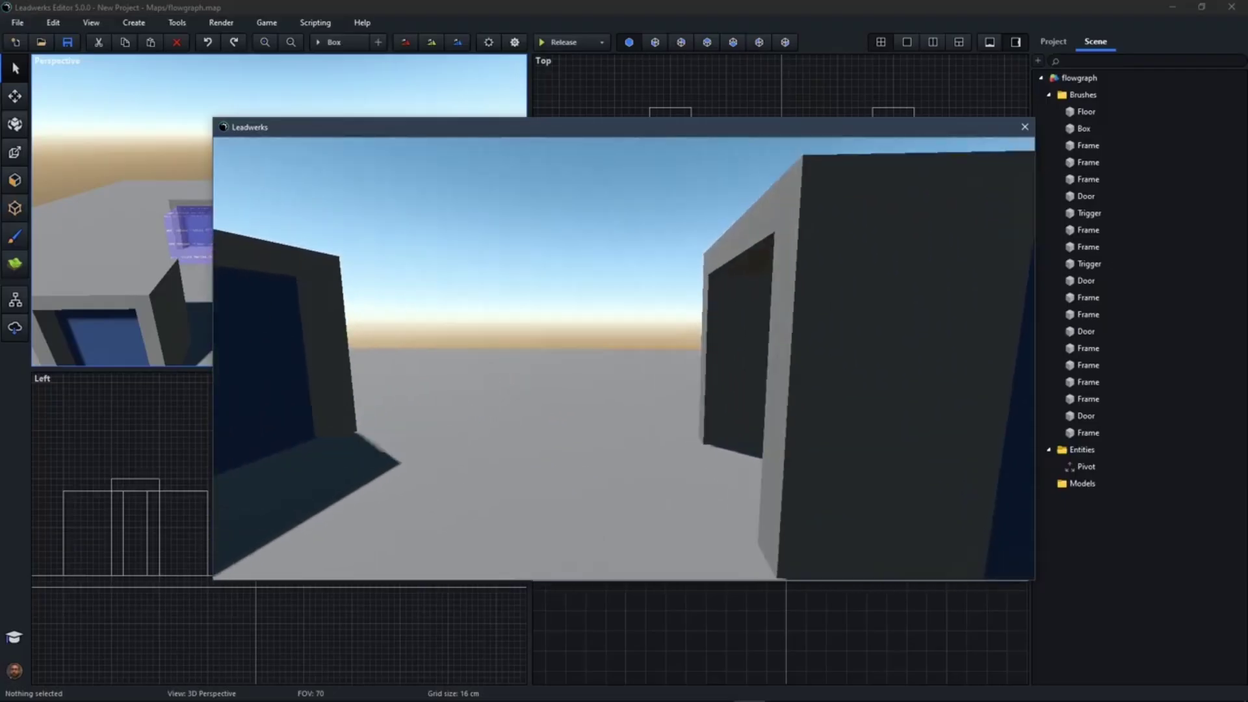
key(w)
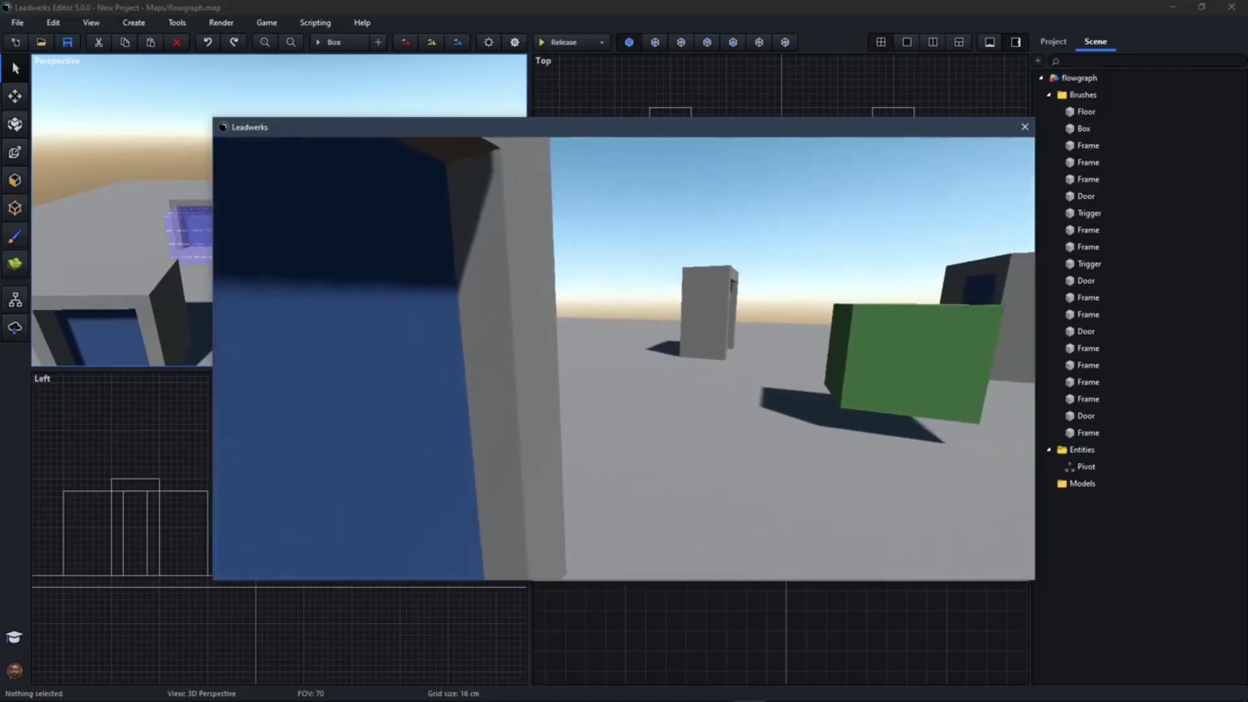
key(w)
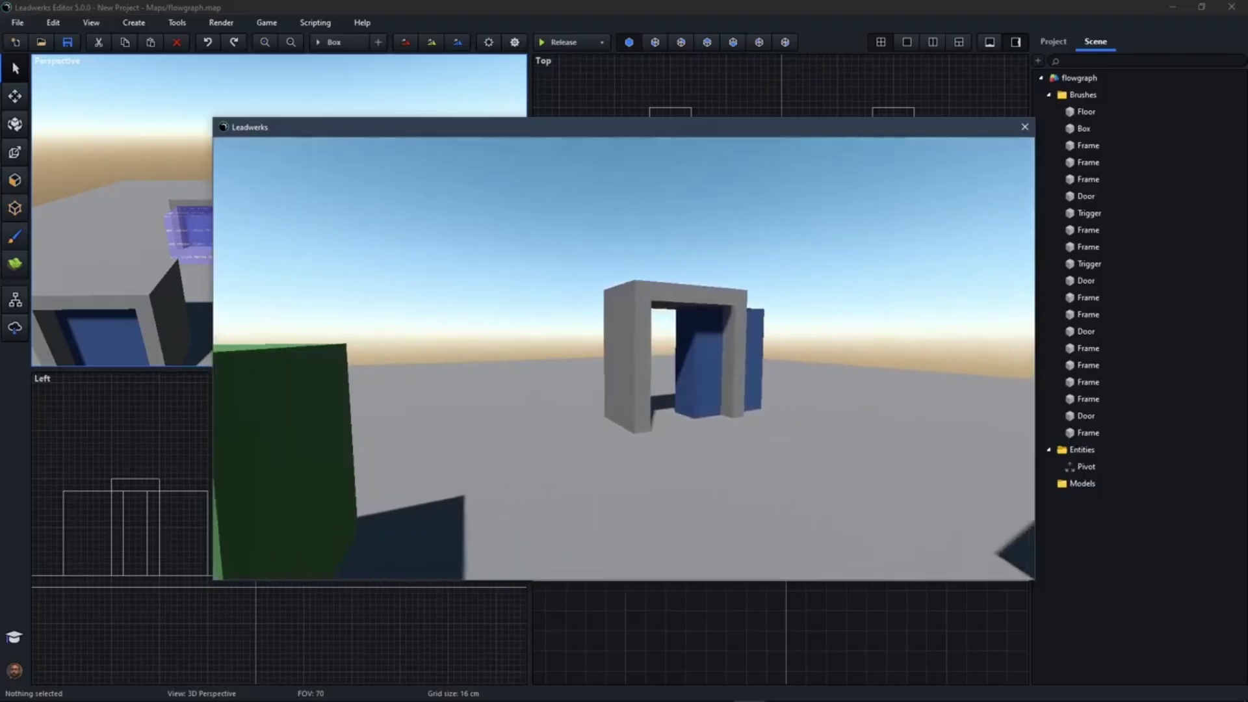
key(w)
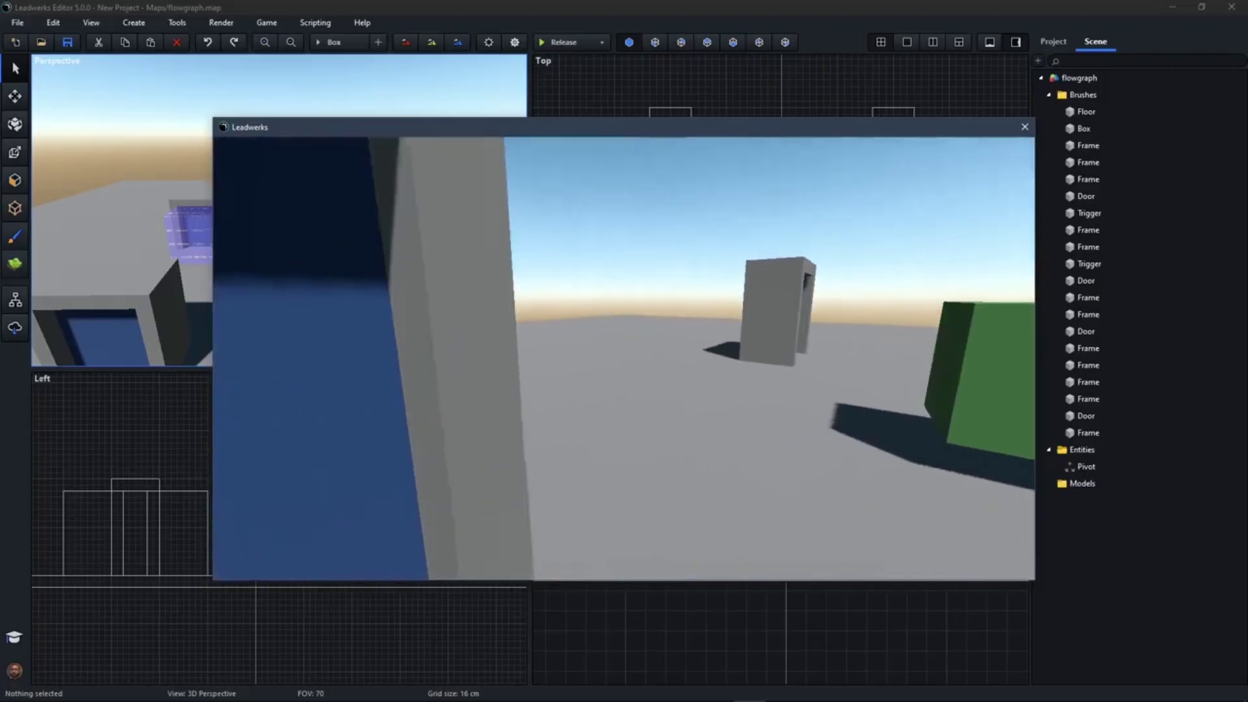
key(w)
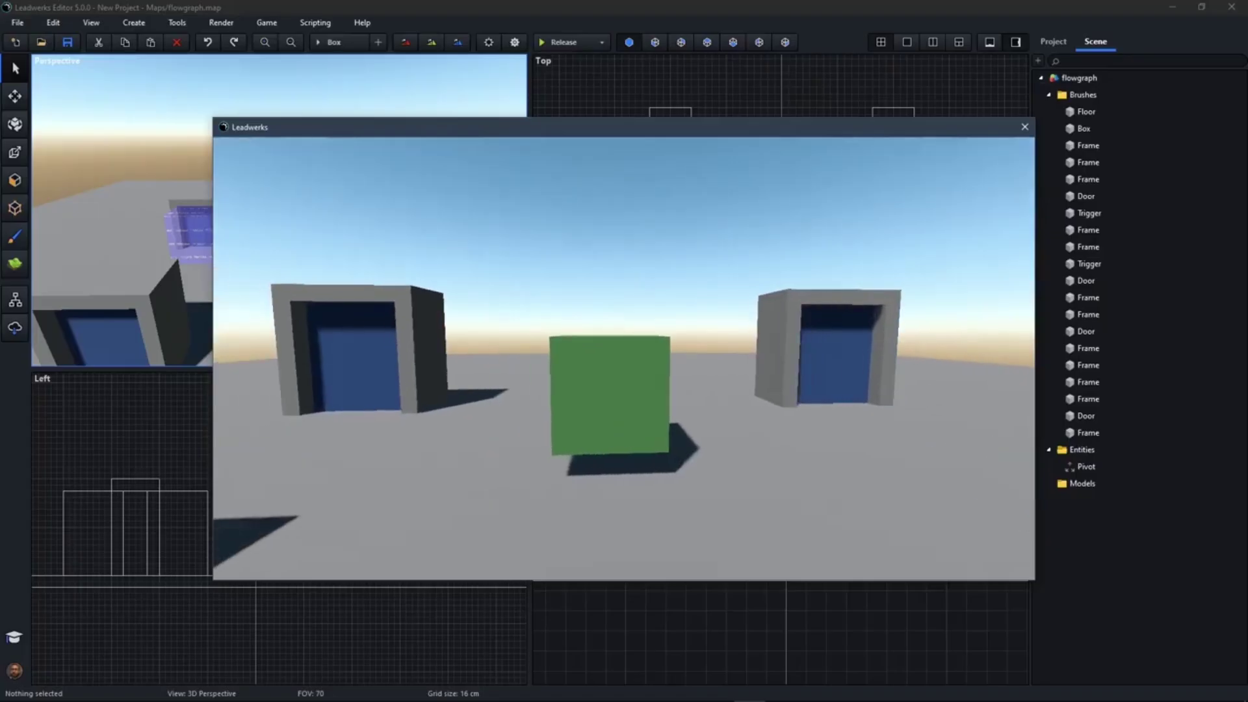
Close the running game, open the SlidingDoor Lua script from the Physics components, and find its Open function.
key(Escape)
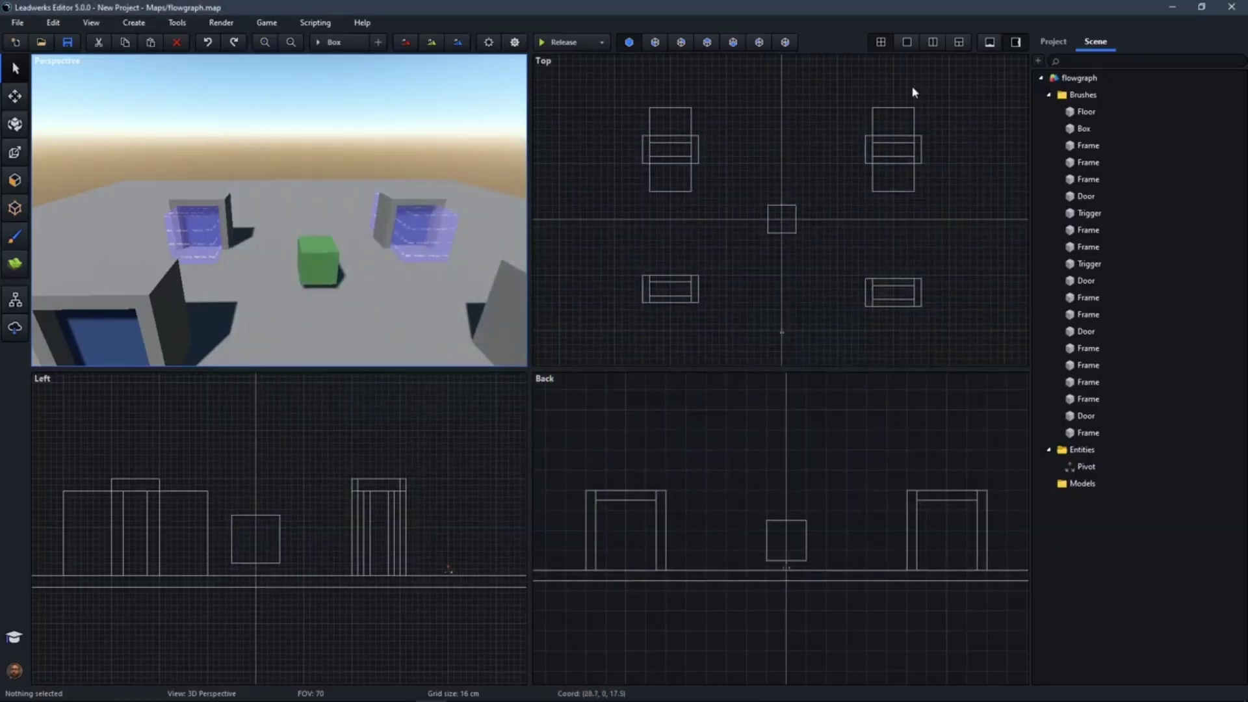
click(1053, 41)
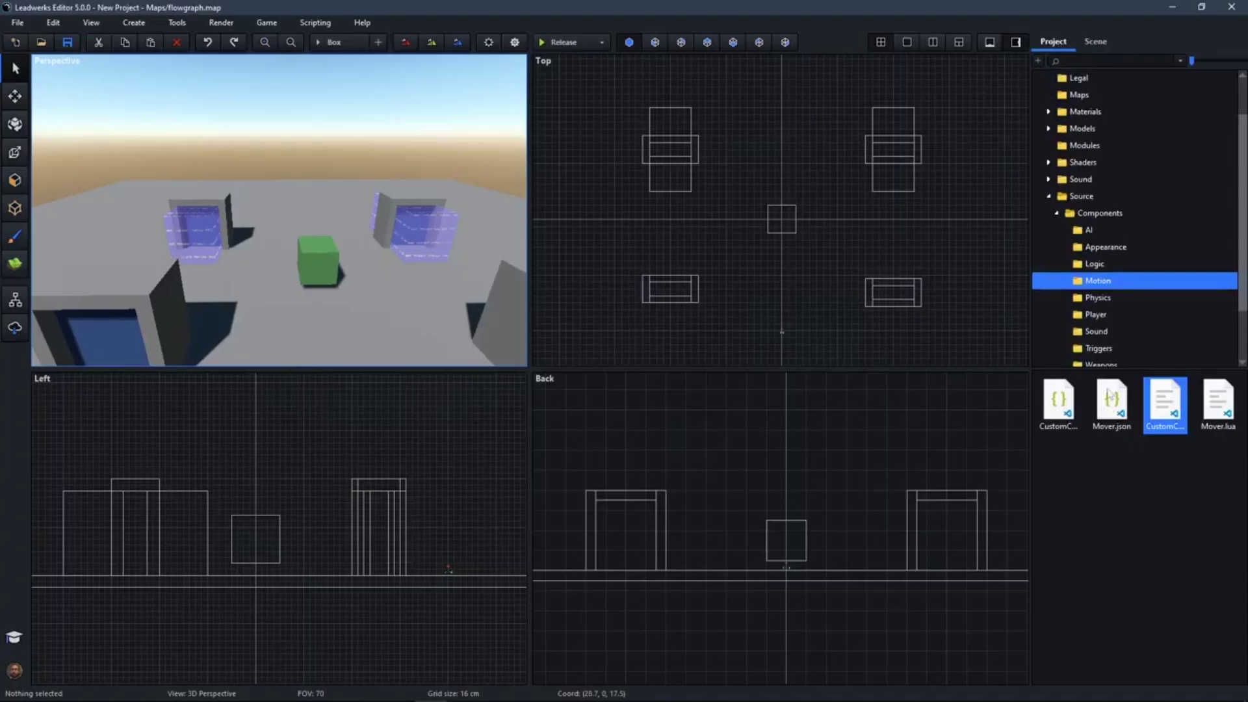
scroll(1135, 303, down, 1)
click(1089, 251)
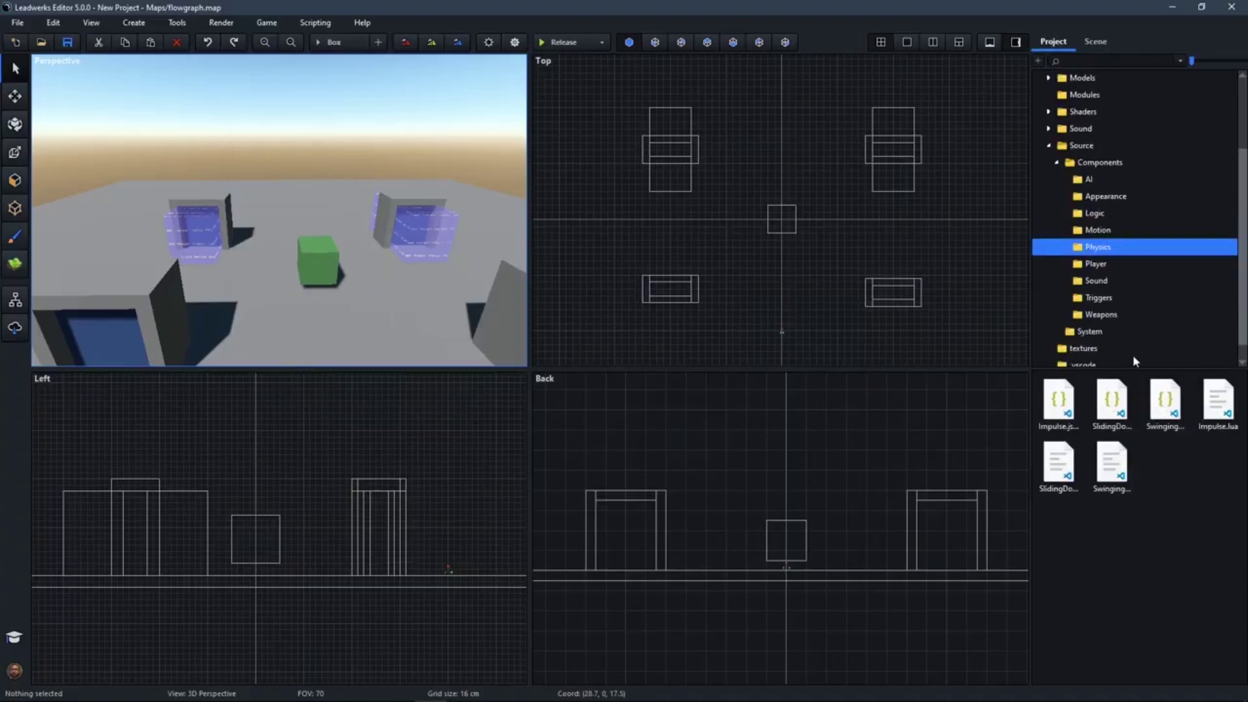
double_click(1060, 465)
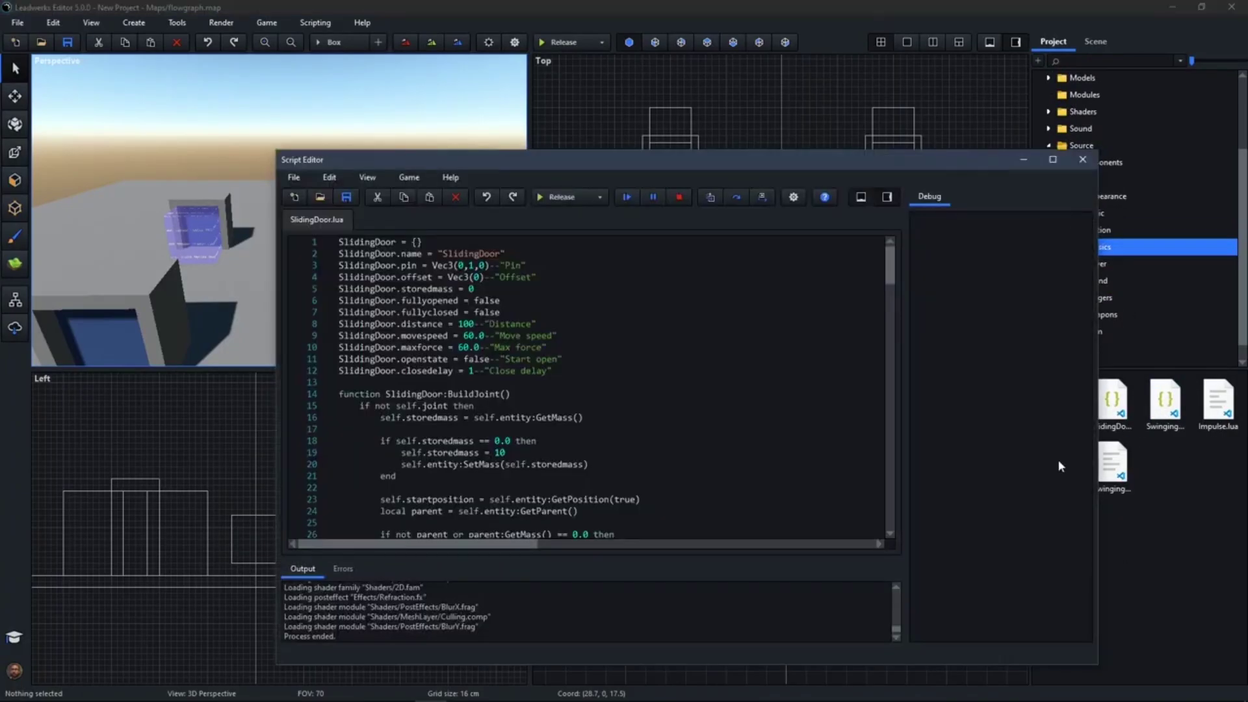
scroll(566, 340, down, 20)
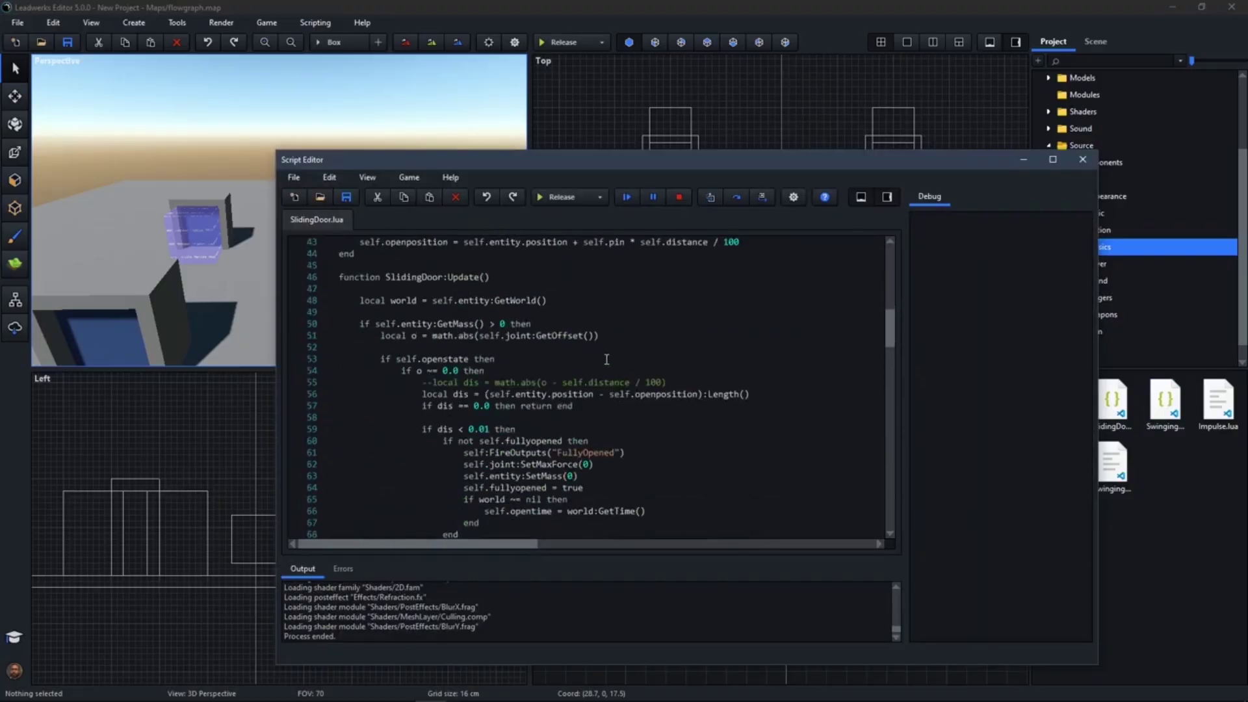
scroll(615, 369, down, 11)
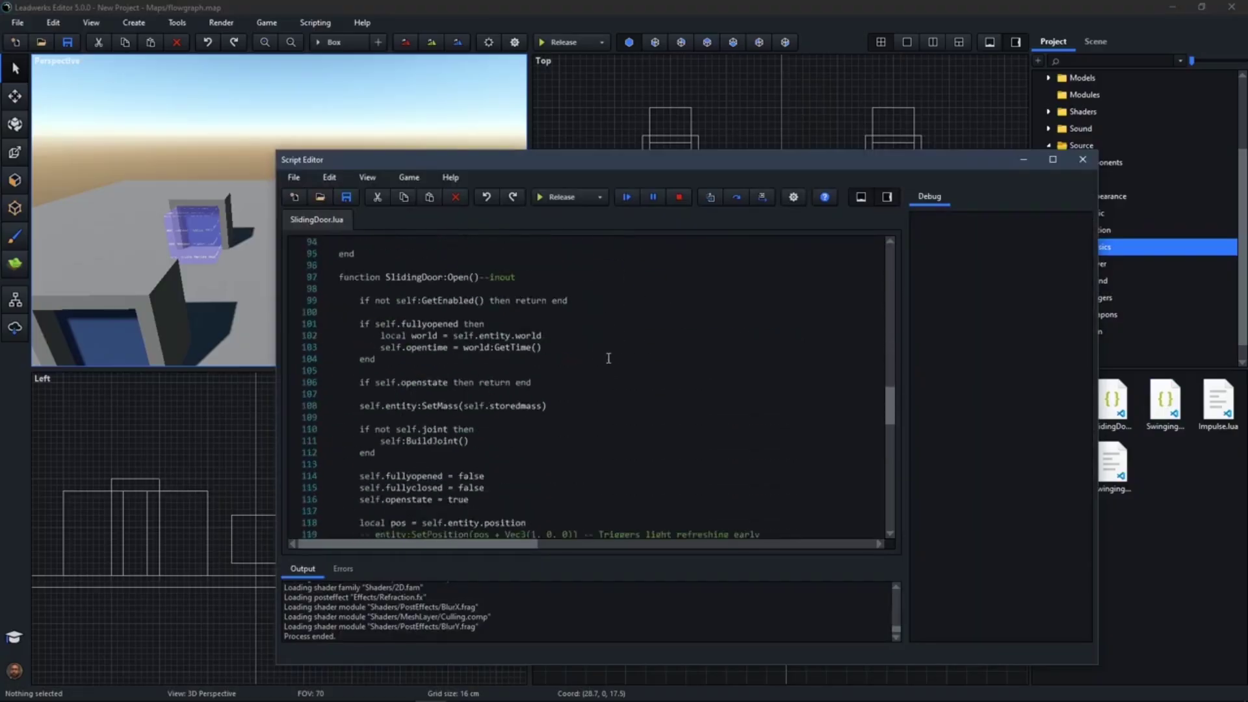
scroll(608, 358, up, 1)
Try replacing the inout tag of SlidingDoor:Open() with in and out, and close the script without keeping the edits.
key(BackSpace)
key(BackSpace)
key(BackSpace)
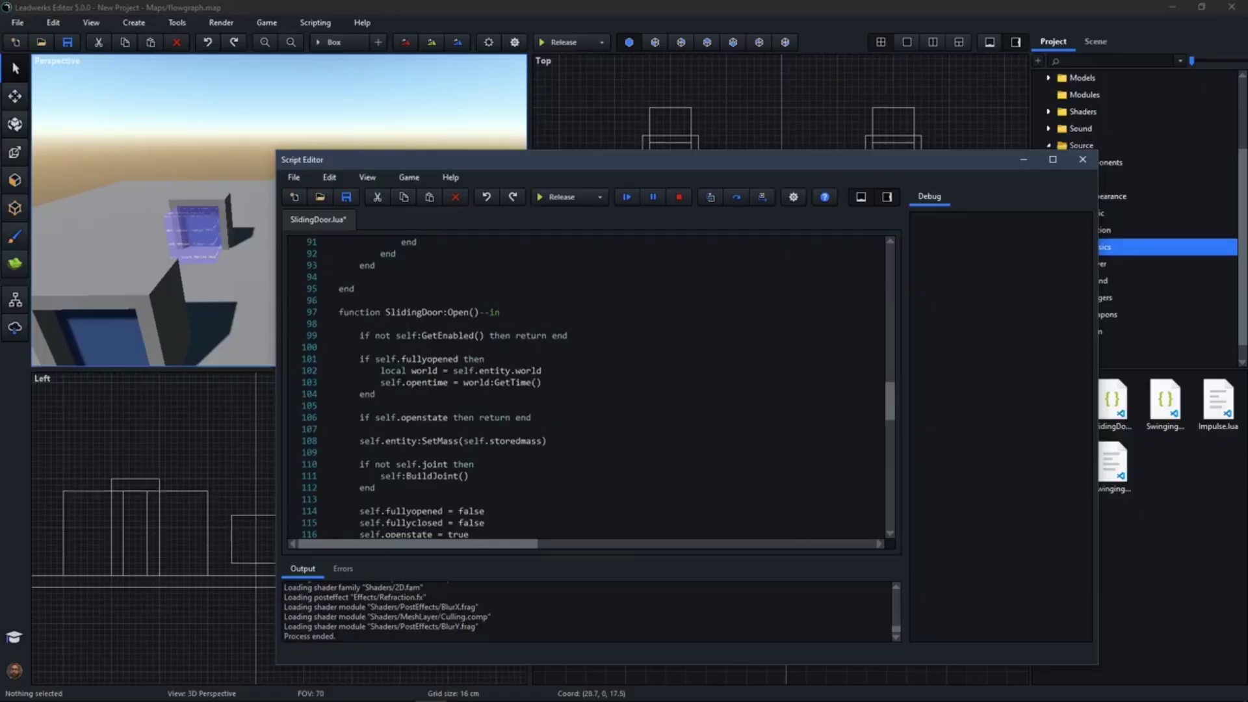
key(BackSpace)
text(out)
key(Up)
key(Down)
key(Down)
text(in)
click(1082, 160)
click(637, 401)
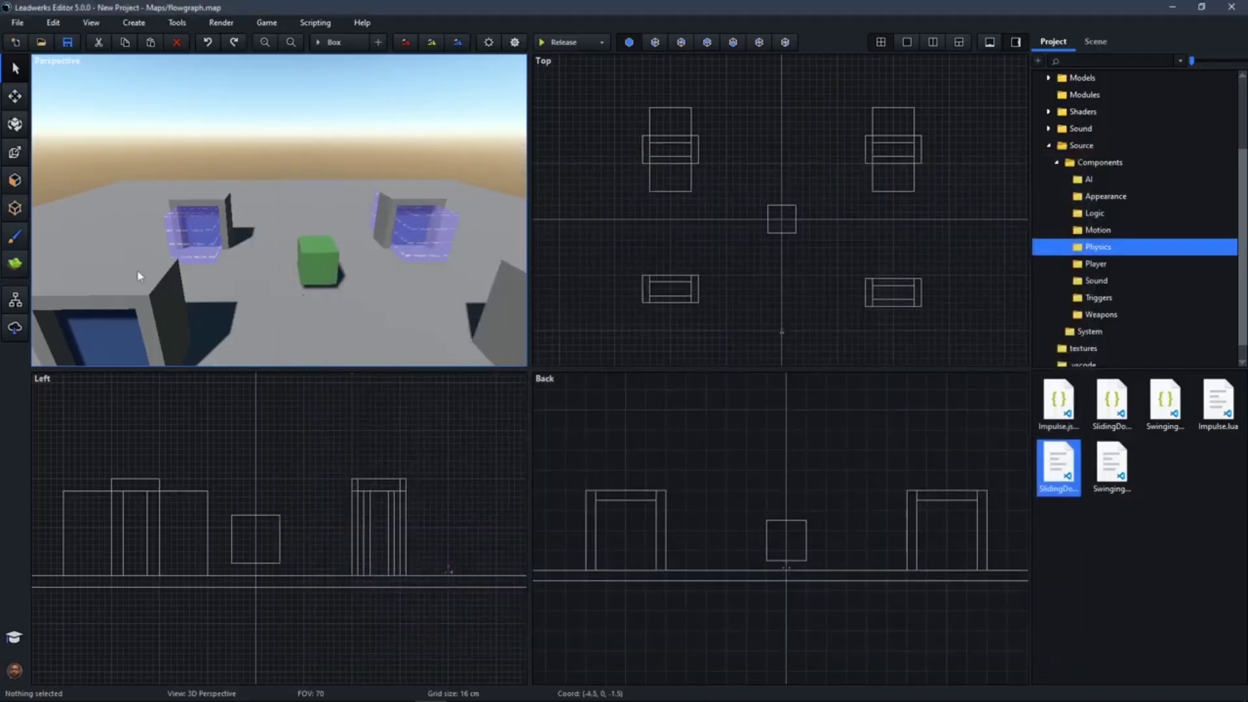
Review the trigger and door flowgraph, return to the scene views, and inspect the green box's CustomComponent properties.
click(18, 310)
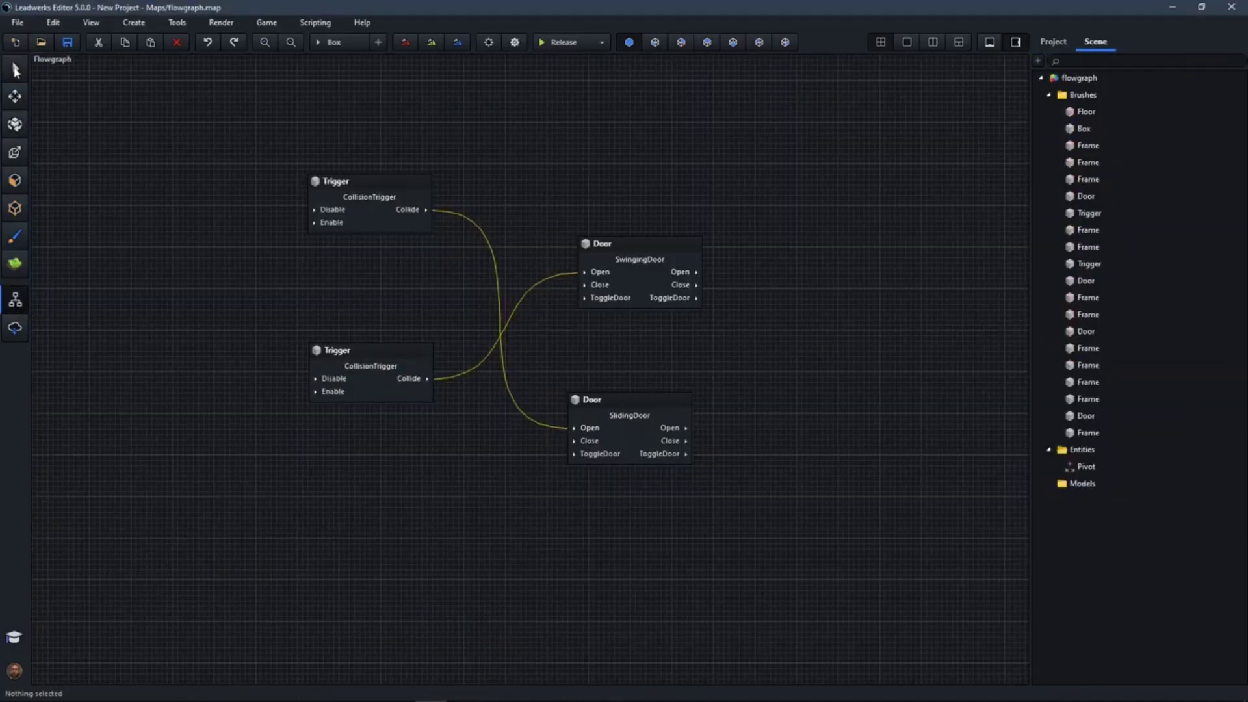
click(16, 71)
click(318, 273)
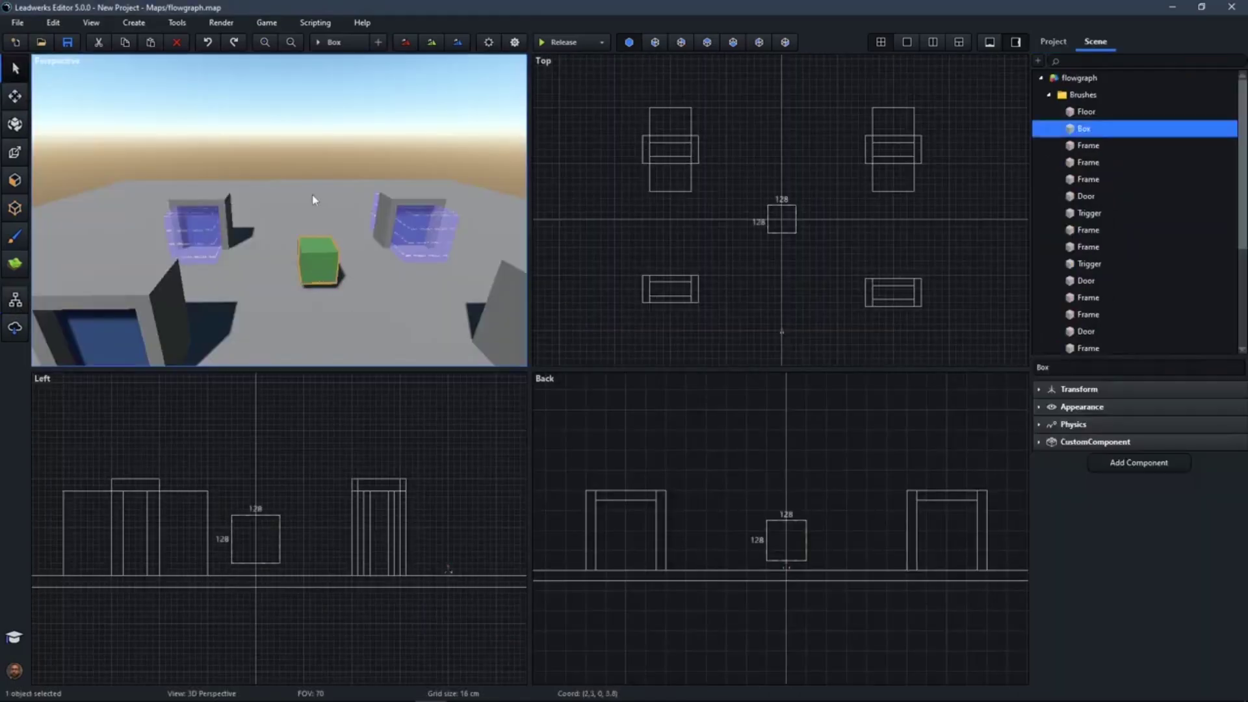
click(1066, 443)
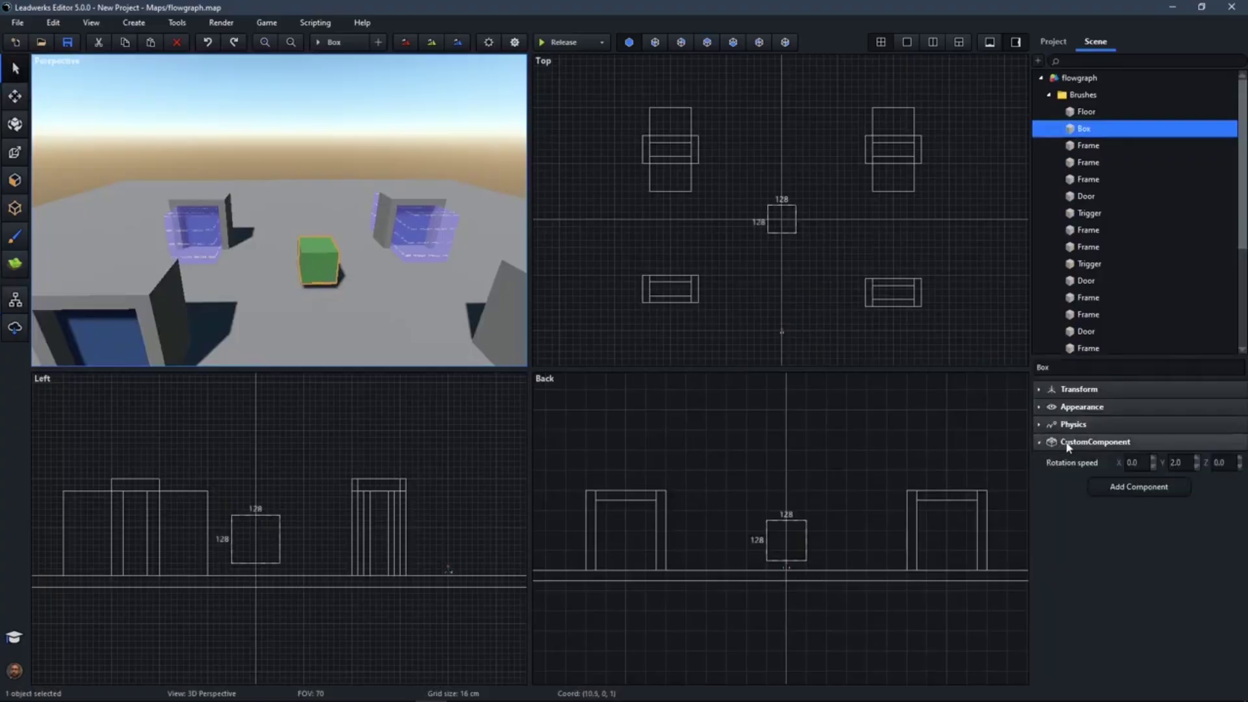
Open the CustomComponent Lua script from the Motion components and insert blank lines for a new function after Update.
click(1061, 43)
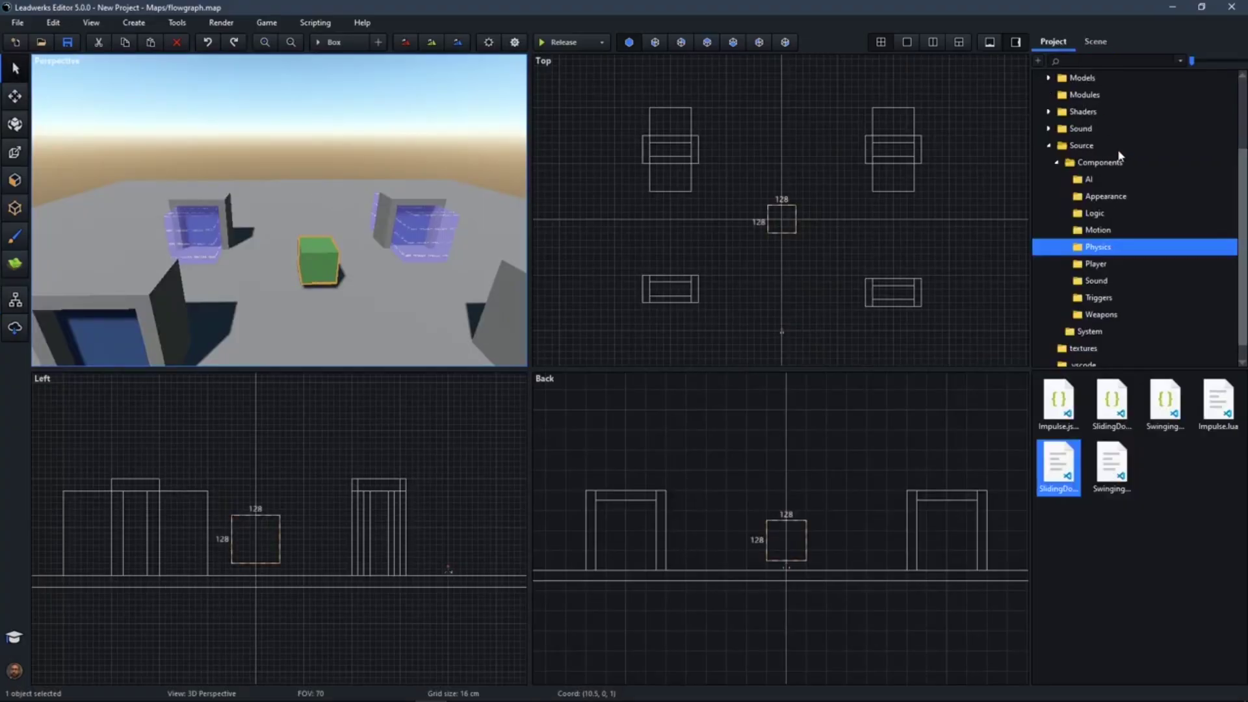
click(1099, 230)
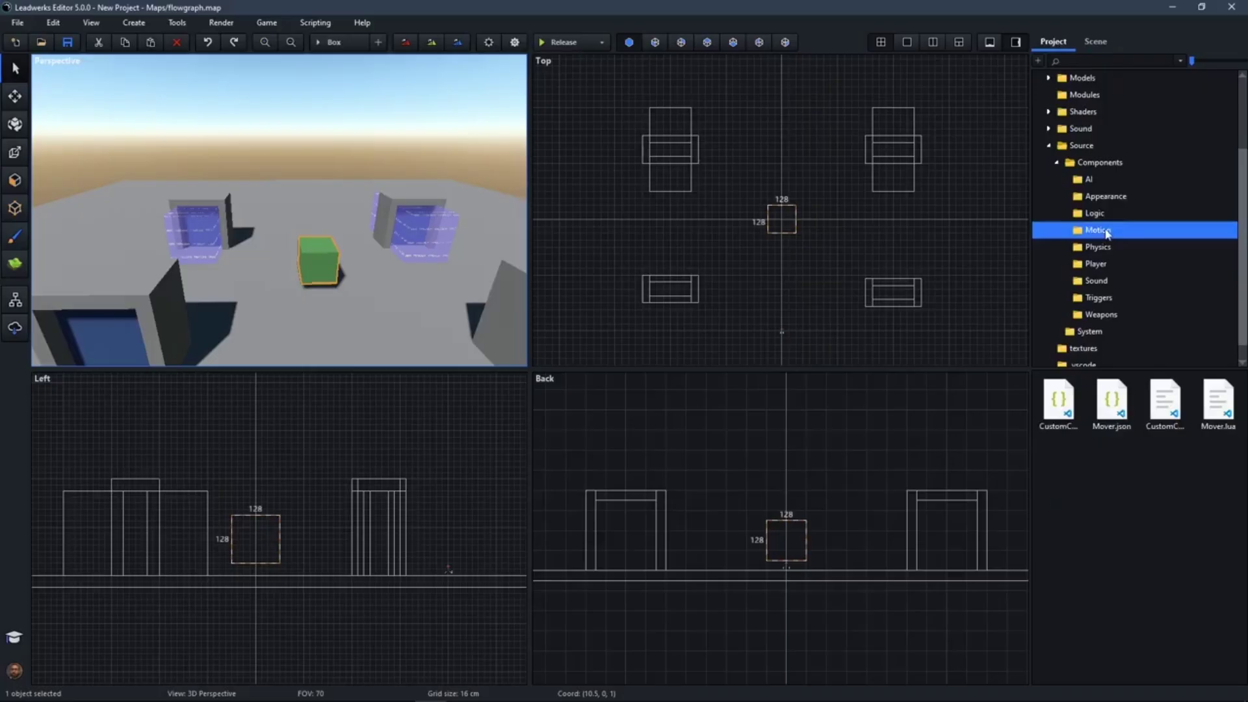
double_click(1164, 403)
scroll(538, 354, down, 3)
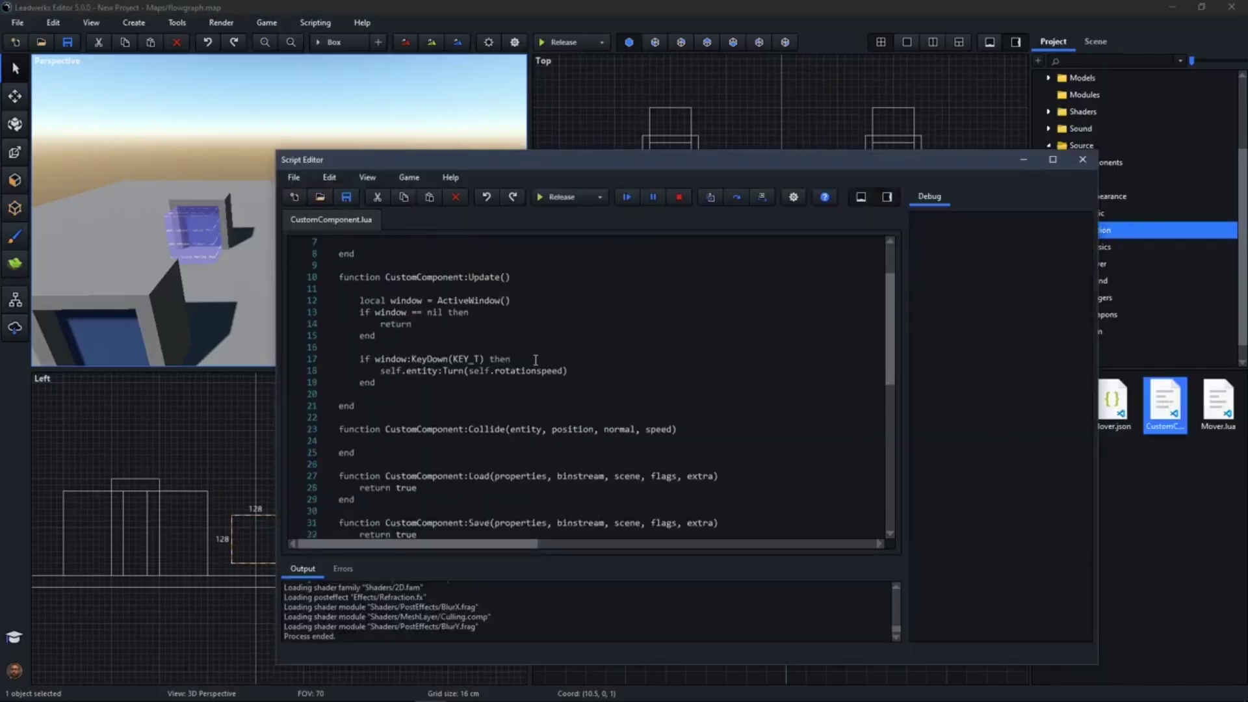
click(398, 380)
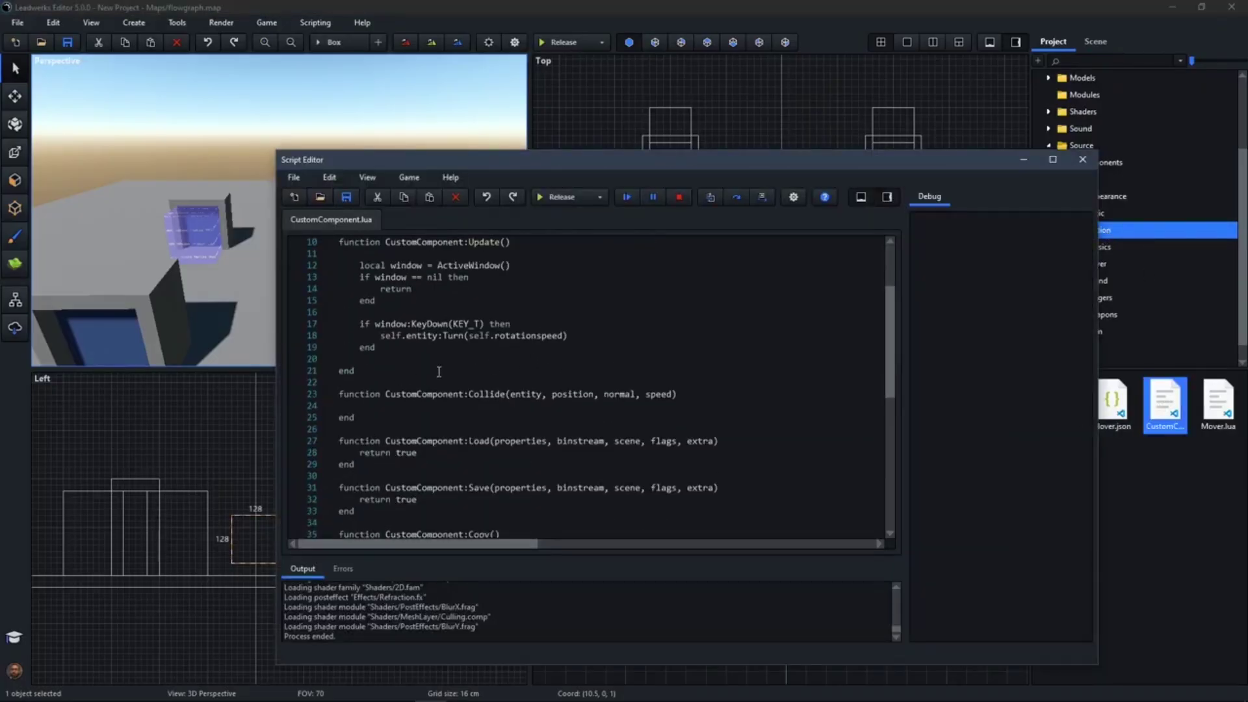
key(Return)
key(Return)
key(Up)
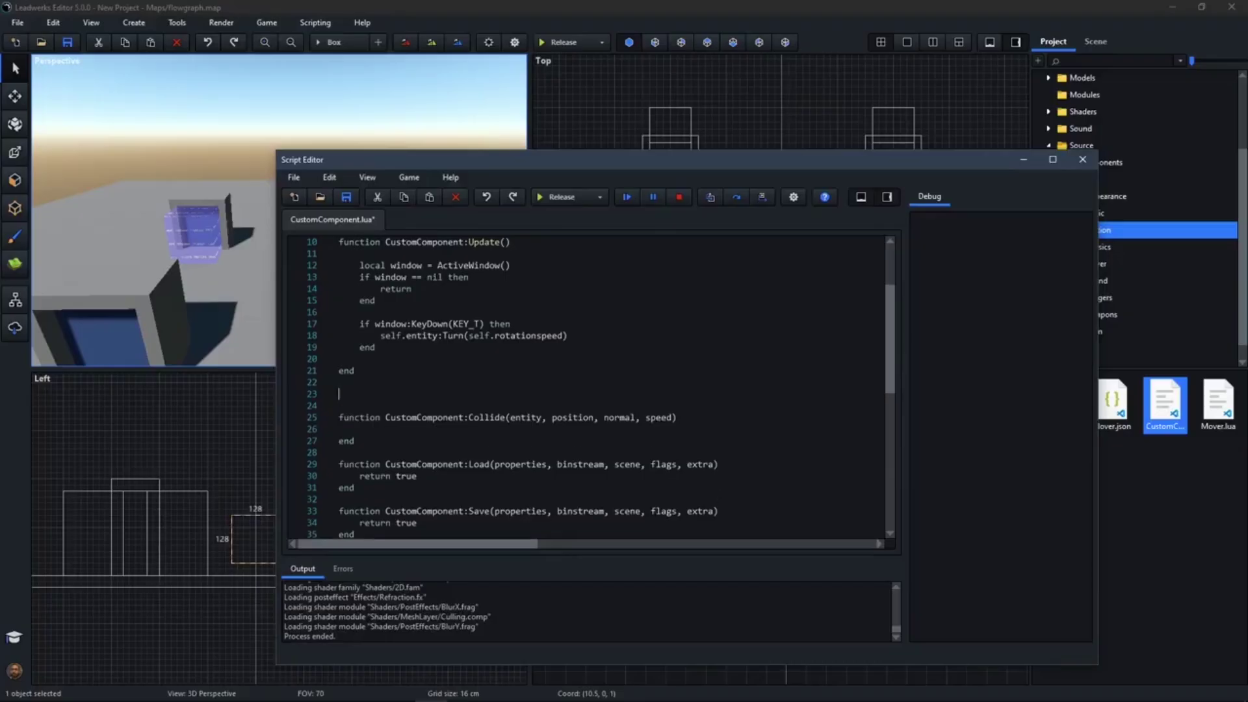
Add an empty function CustomComponent:Turn() closed with end between the Update and Collide functions.
text(function)
double_click(432, 420)
key(ctrl+c)
click(424, 398)
key(ctrl+v)
text(:Turn())
key(Return)
text(end)
key(Up)
key(End)
key(Return)
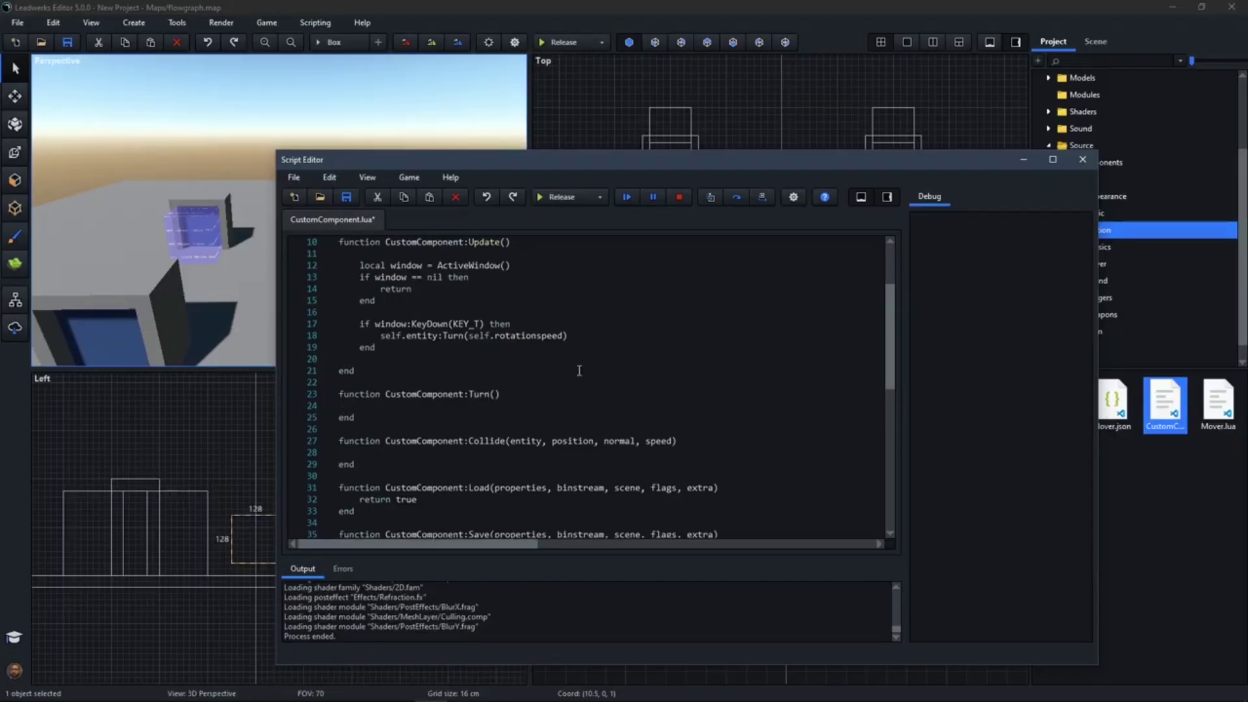
Copy self.entity:Turn(self.rotationspeed) from Update into the body of CustomComponent:Turn() and indent it.
drag(567, 336, 379, 336)
key(ctrl+c)
click(380, 406)
key(ctrl+v)
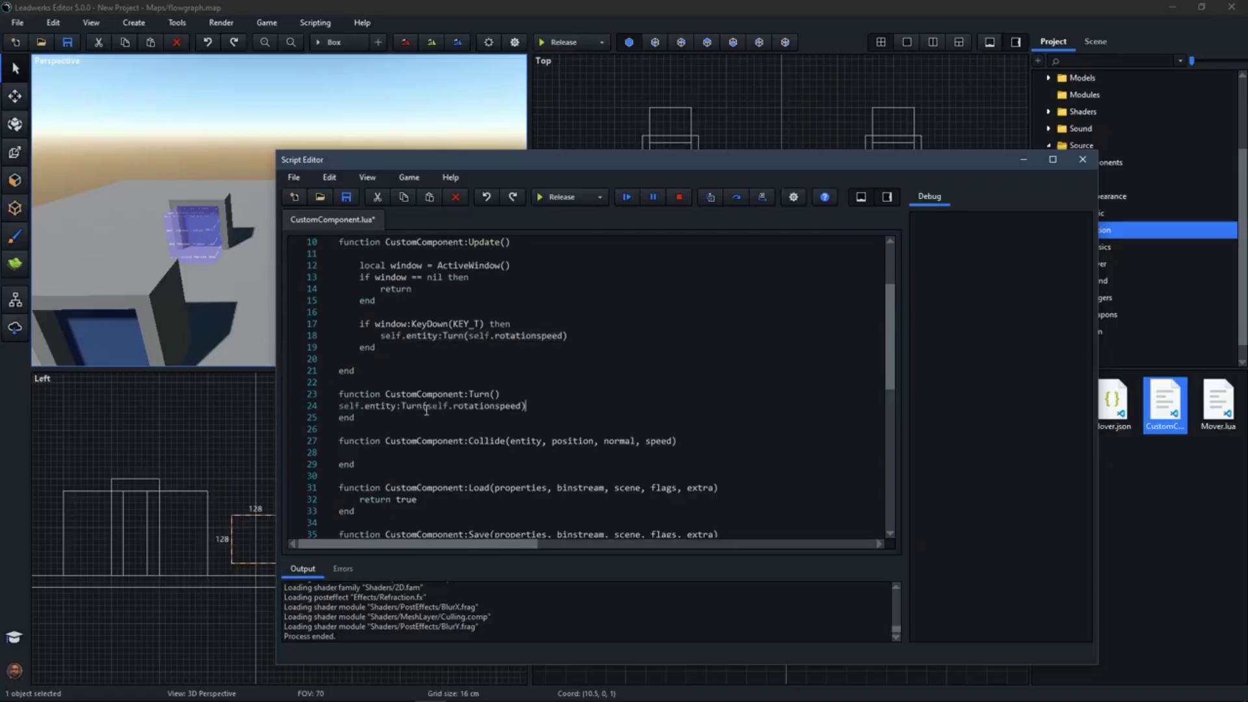
key(Tab)
click(401, 420)
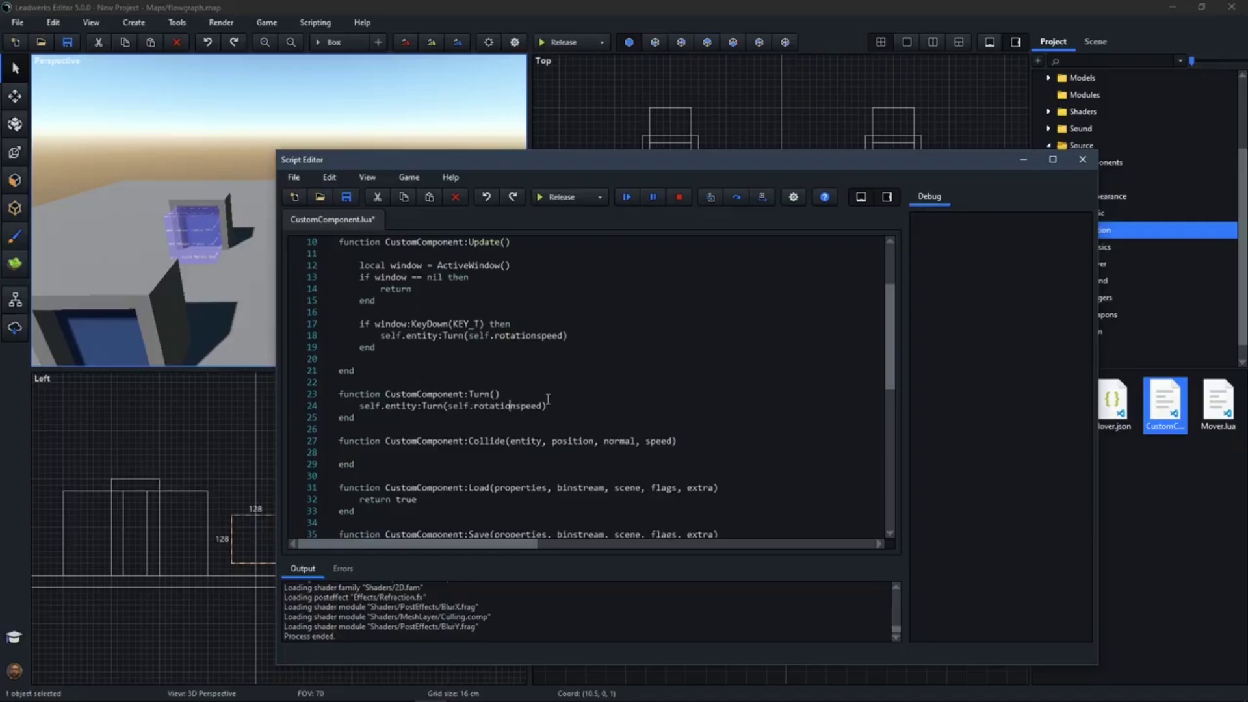
Mark CustomComponent:Turn() as a flowgraph input with an in comment tag, save the script, and close the script editor.
text(-In)
key(Up)
click(345, 199)
click(1082, 159)
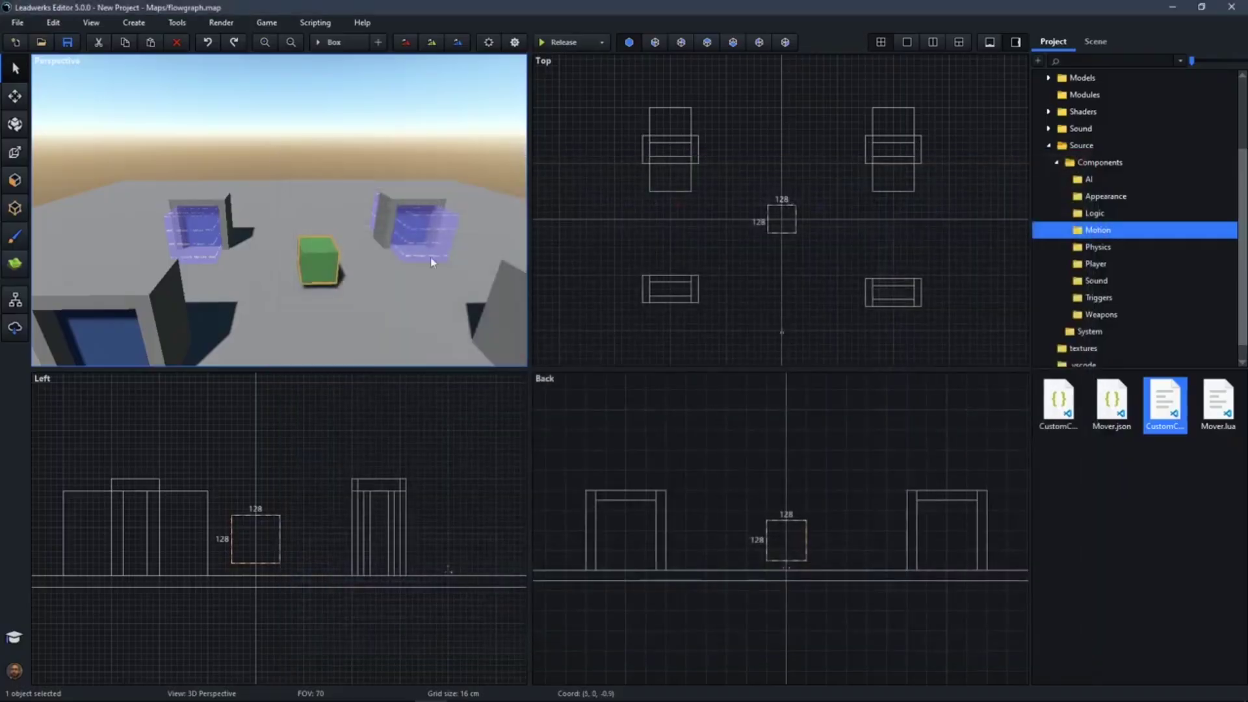
Add the Box brush to the flowgraph as a node placed above the SwingingDoor node.
click(15, 300)
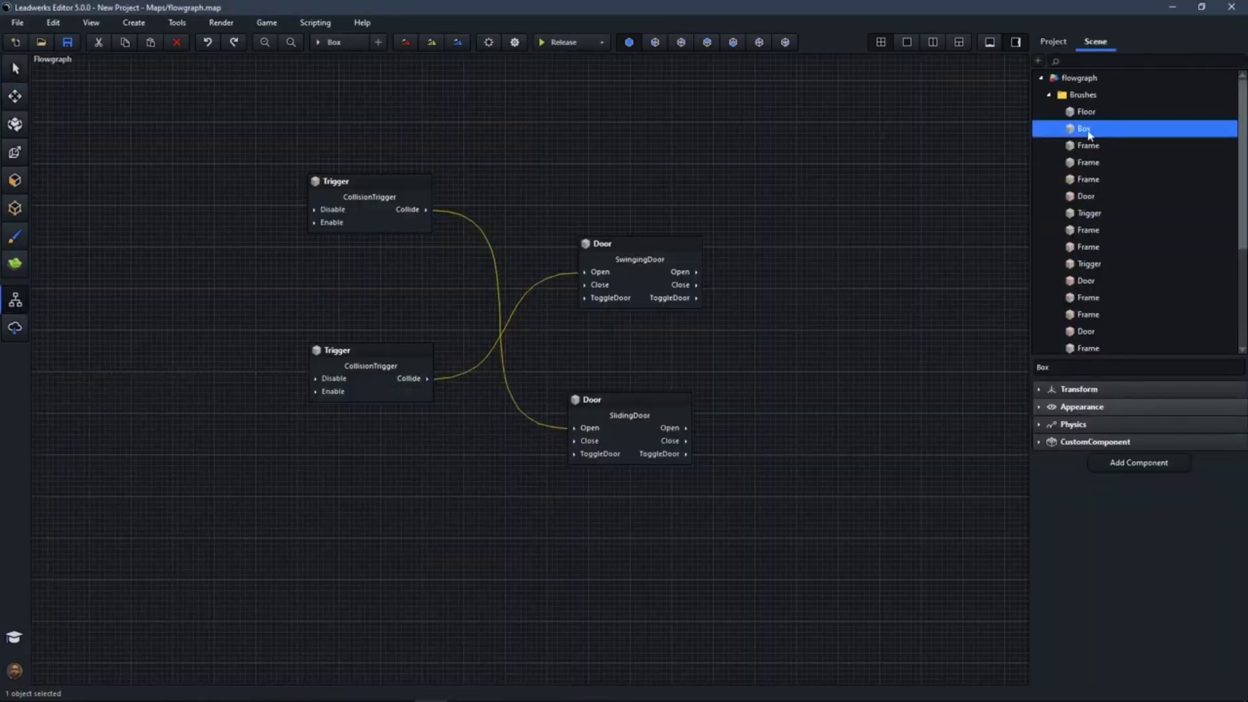
click(14, 65)
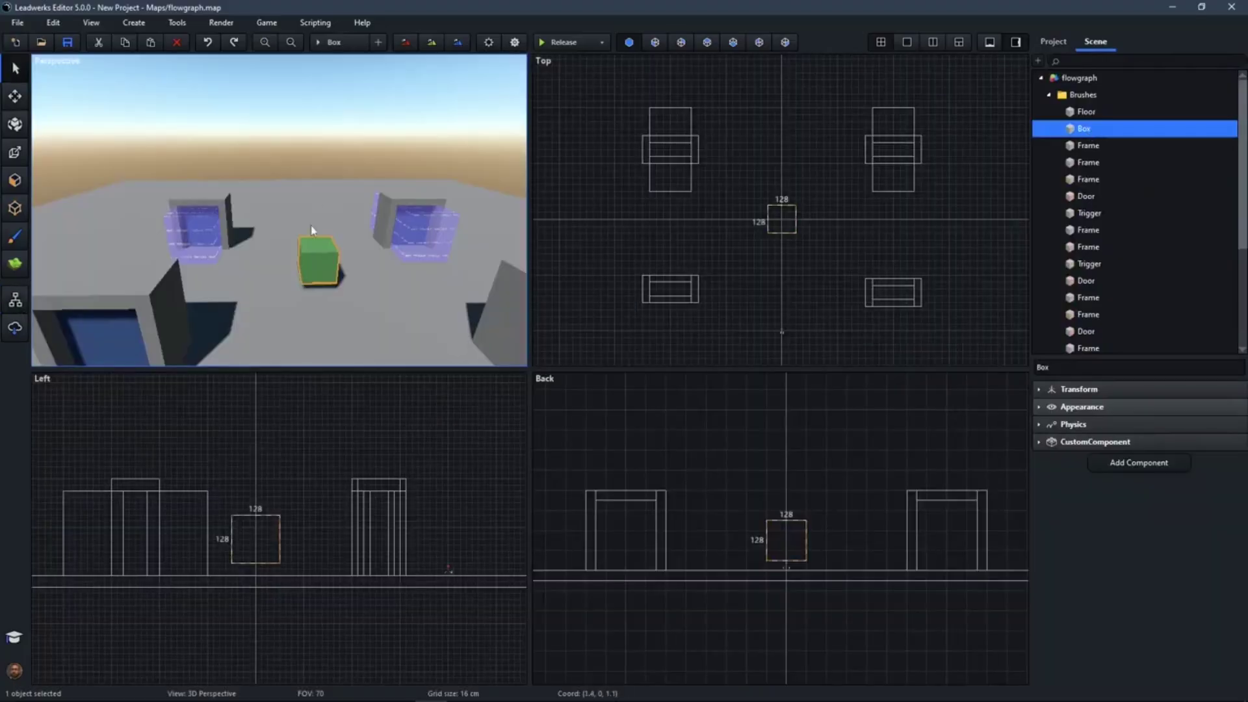
click(15, 300)
drag(1075, 129, 612, 136)
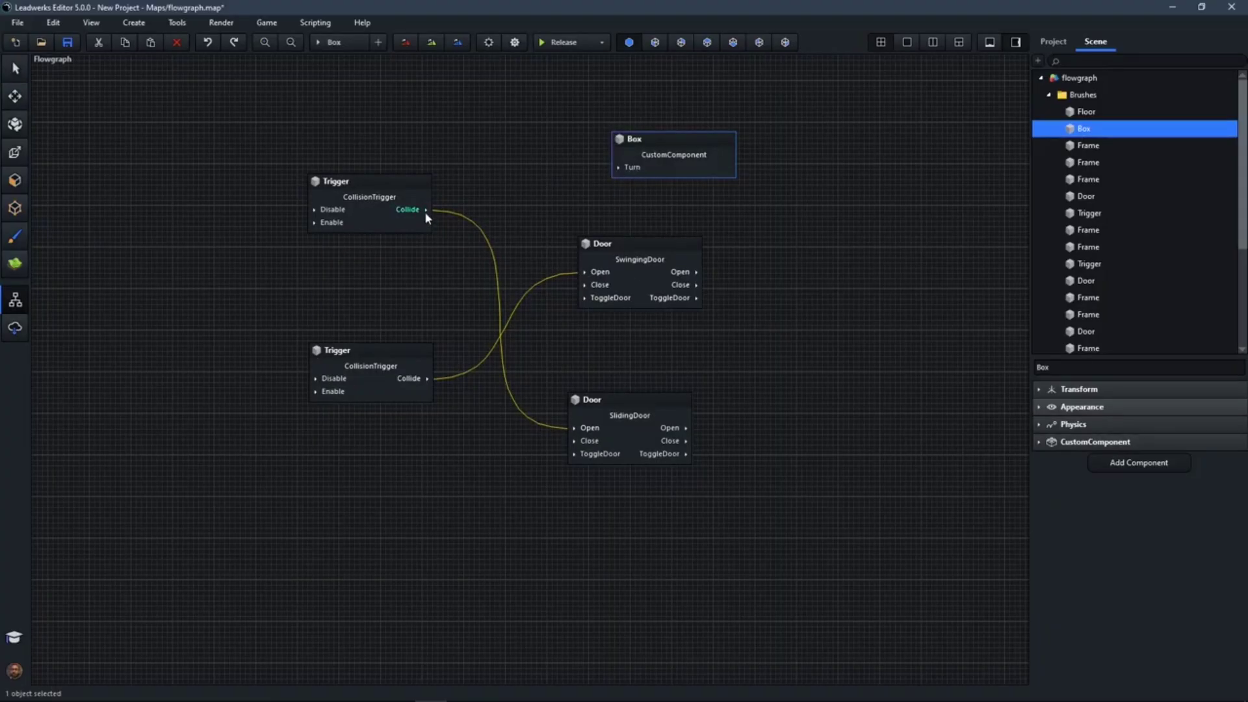
Connect the Collide outputs of both triggers to the Box's Turn input, and line up the Box node with the SwingingDoor node.
drag(427, 210, 617, 168)
drag(427, 379, 622, 170)
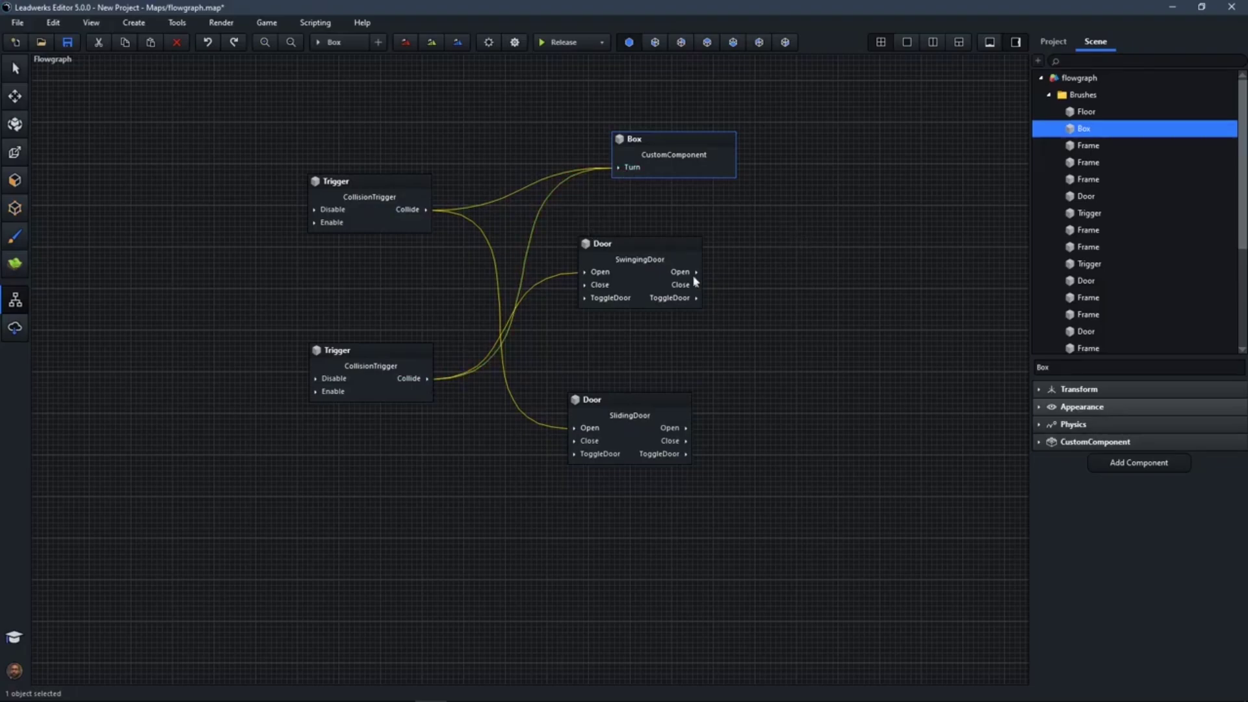
click(367, 227)
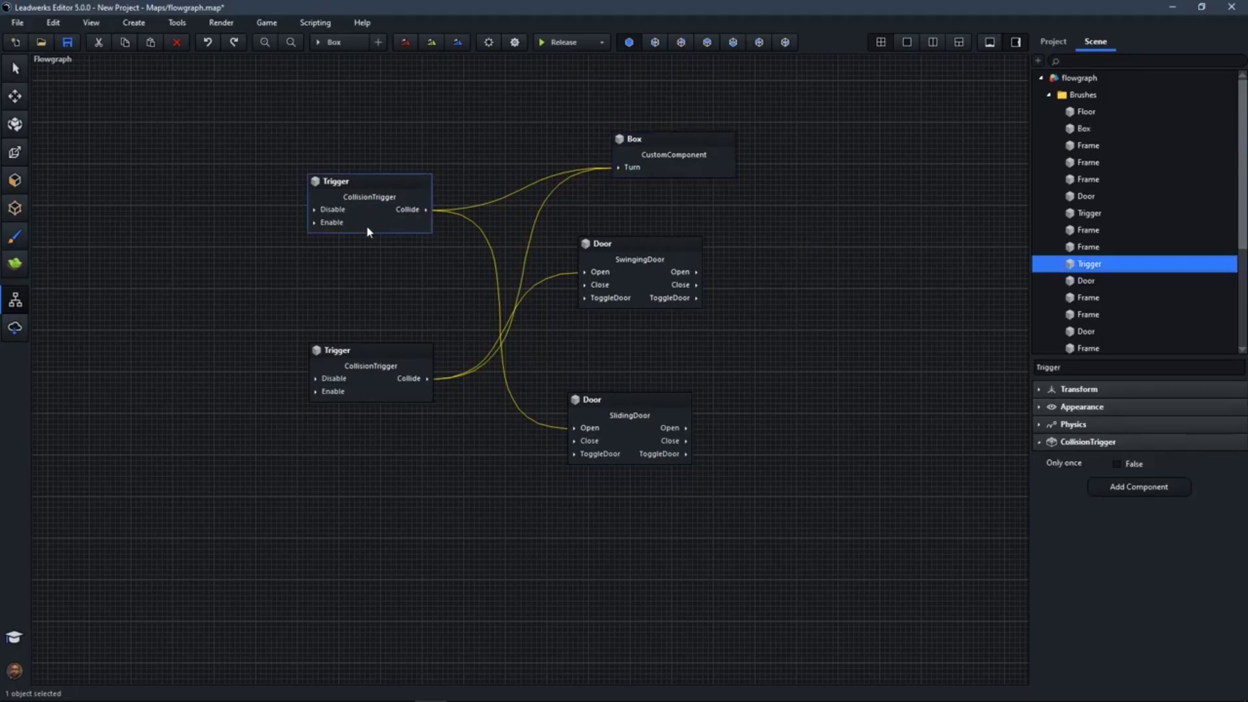
click(383, 380)
click(673, 173)
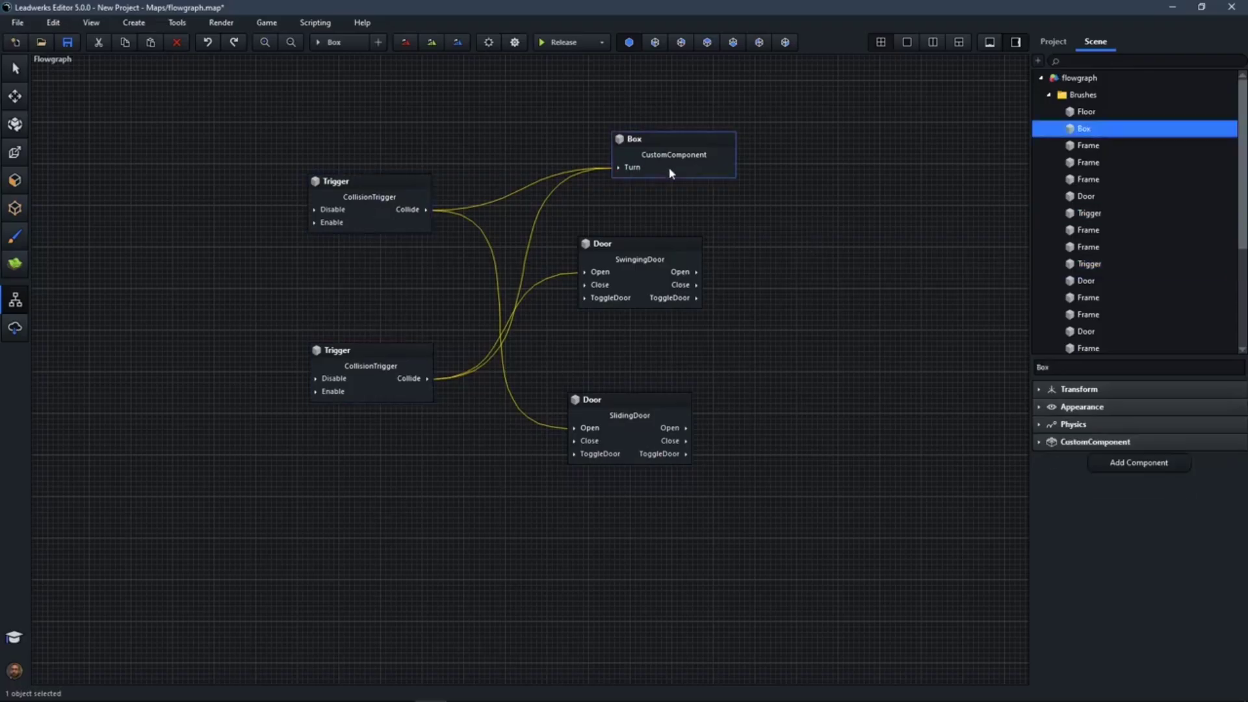
drag(681, 172, 651, 171)
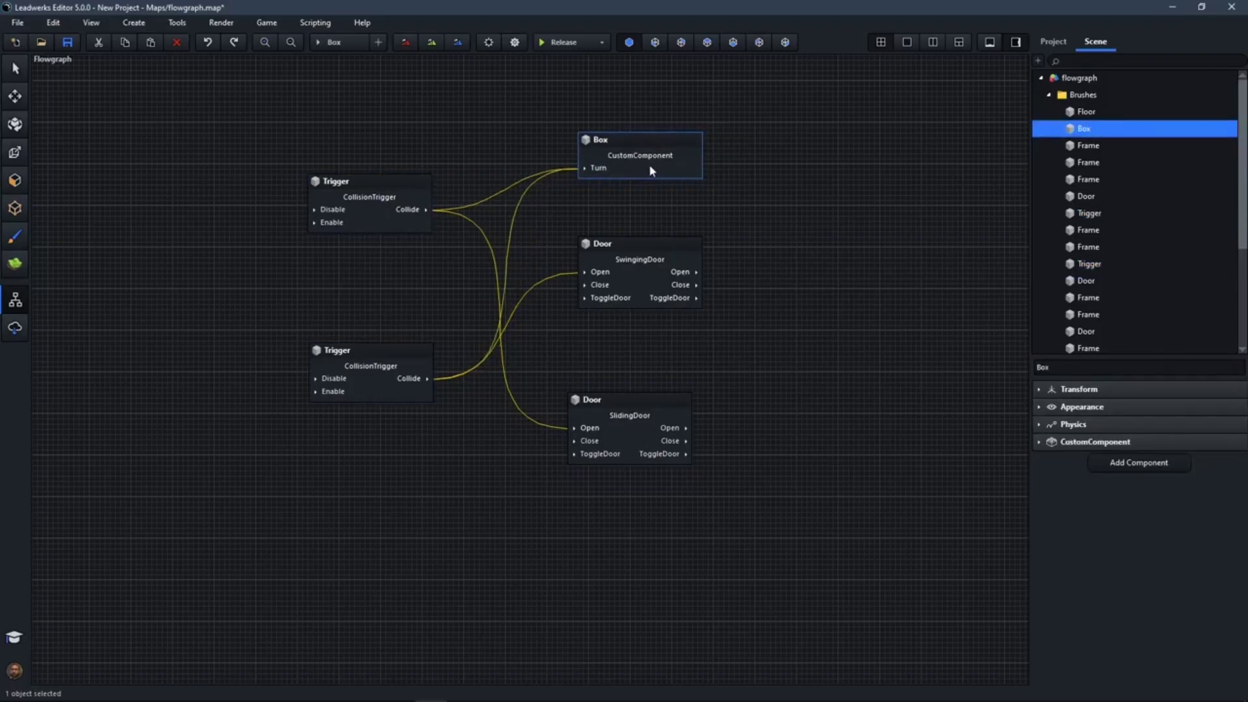
Leave the flowgraph, run the game, walk through both trigger areas to test the doors and the box's turning, and quit the game.
click(15, 69)
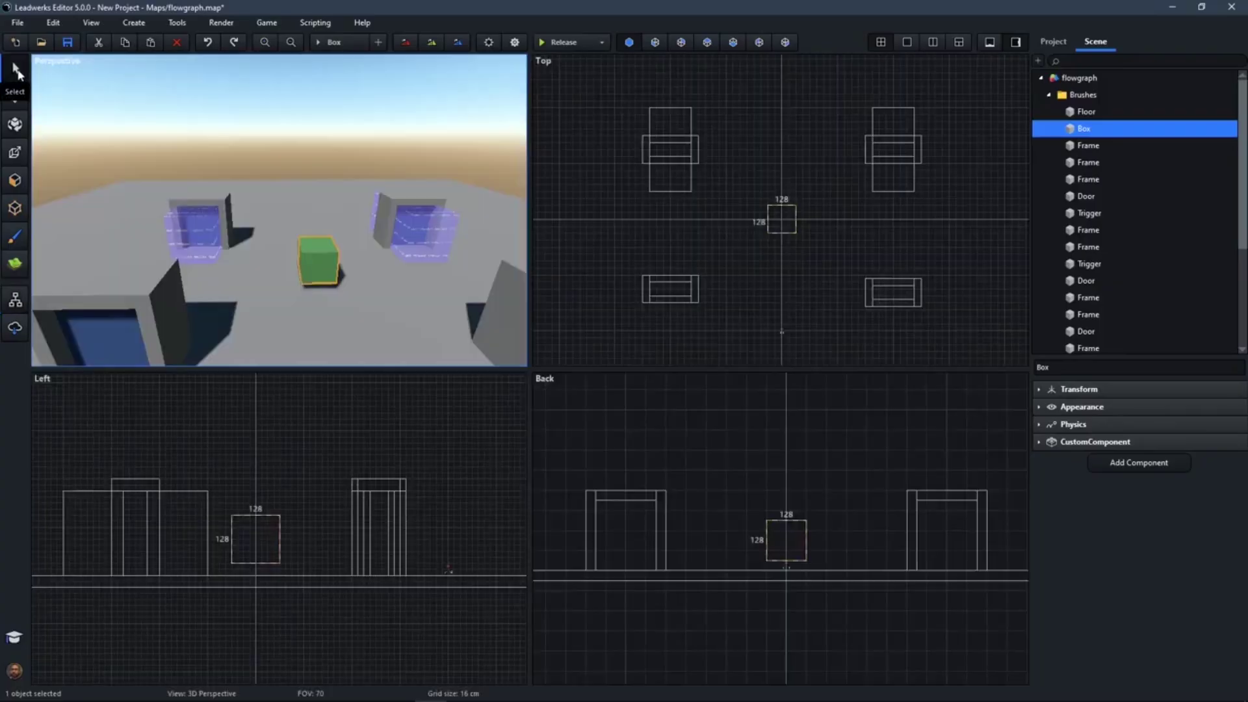
click(550, 47)
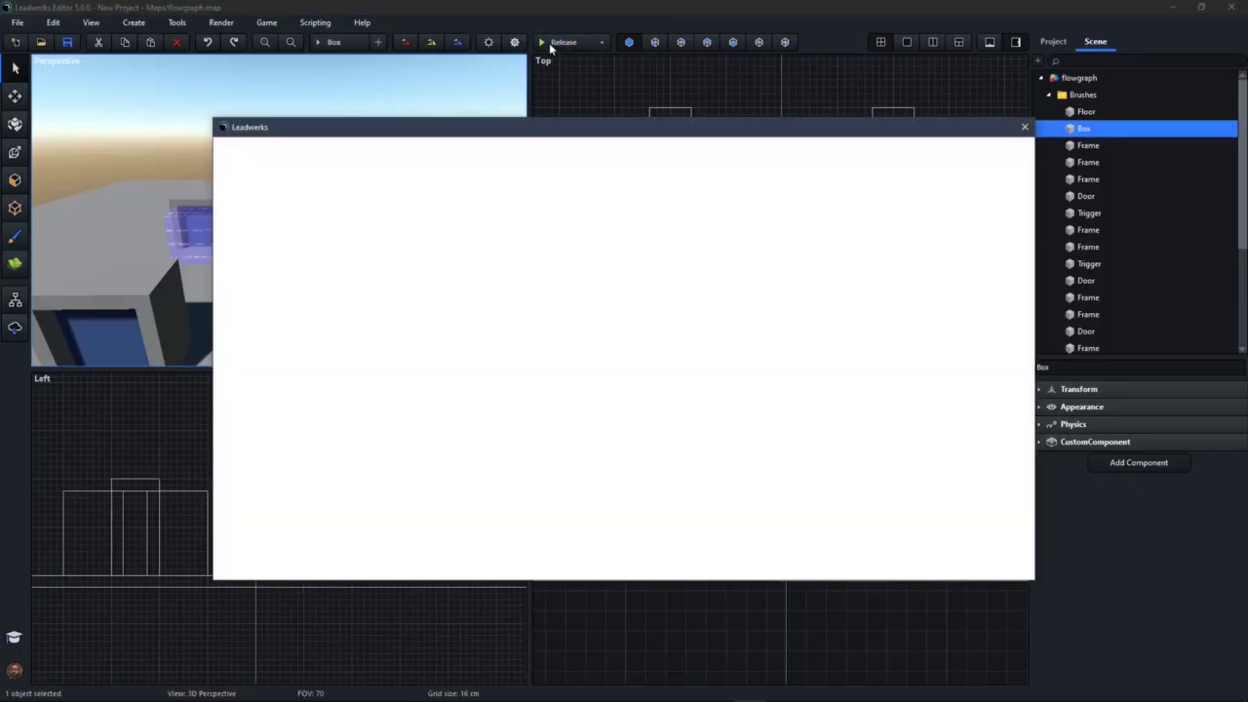
key(w)
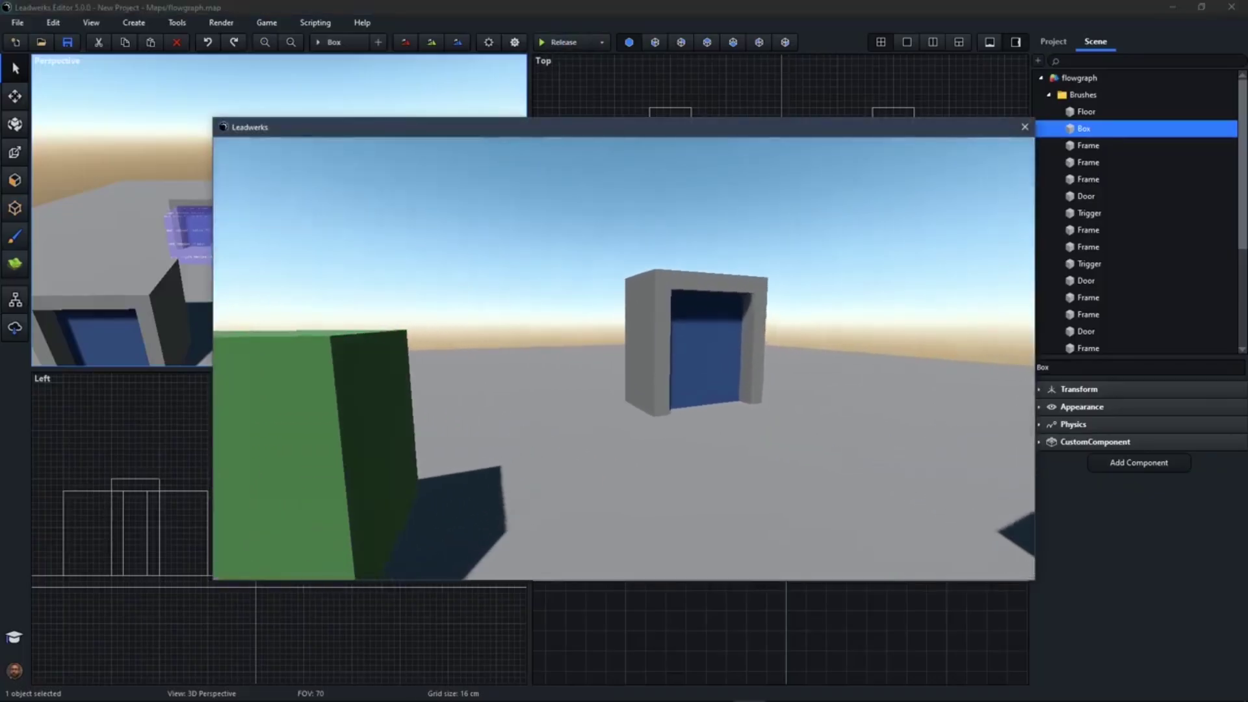
key(s)
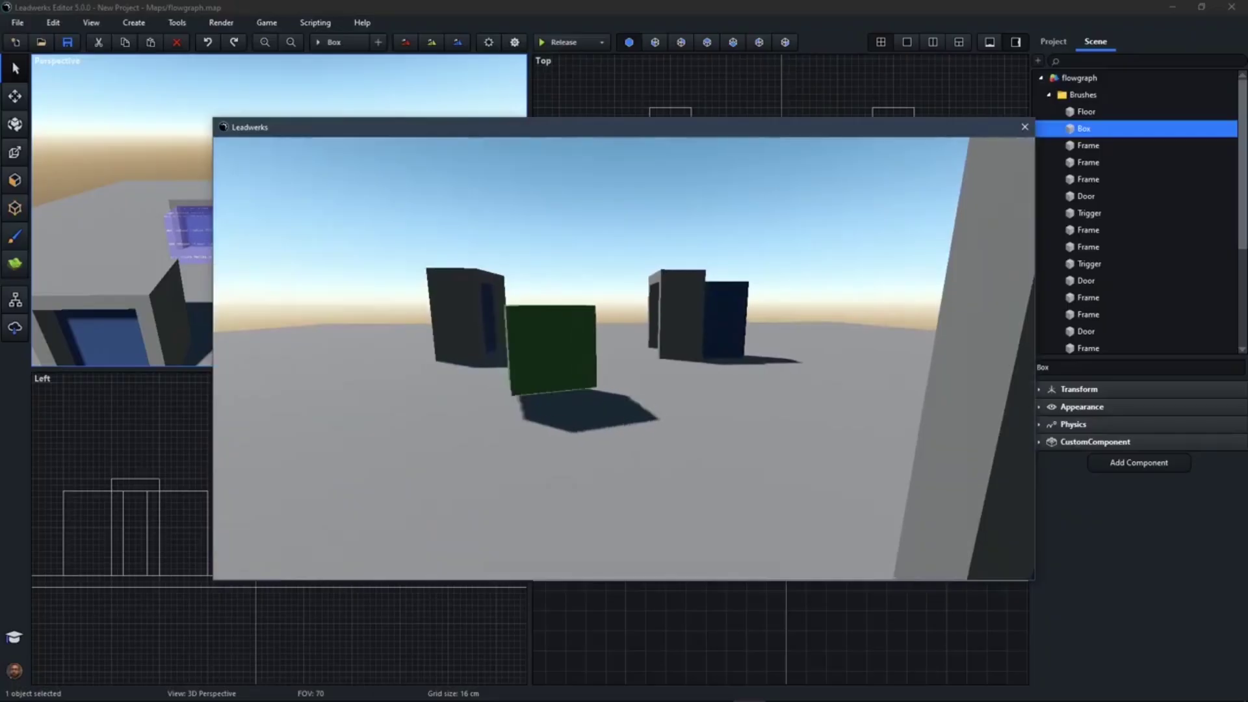
key(w)
key(w)
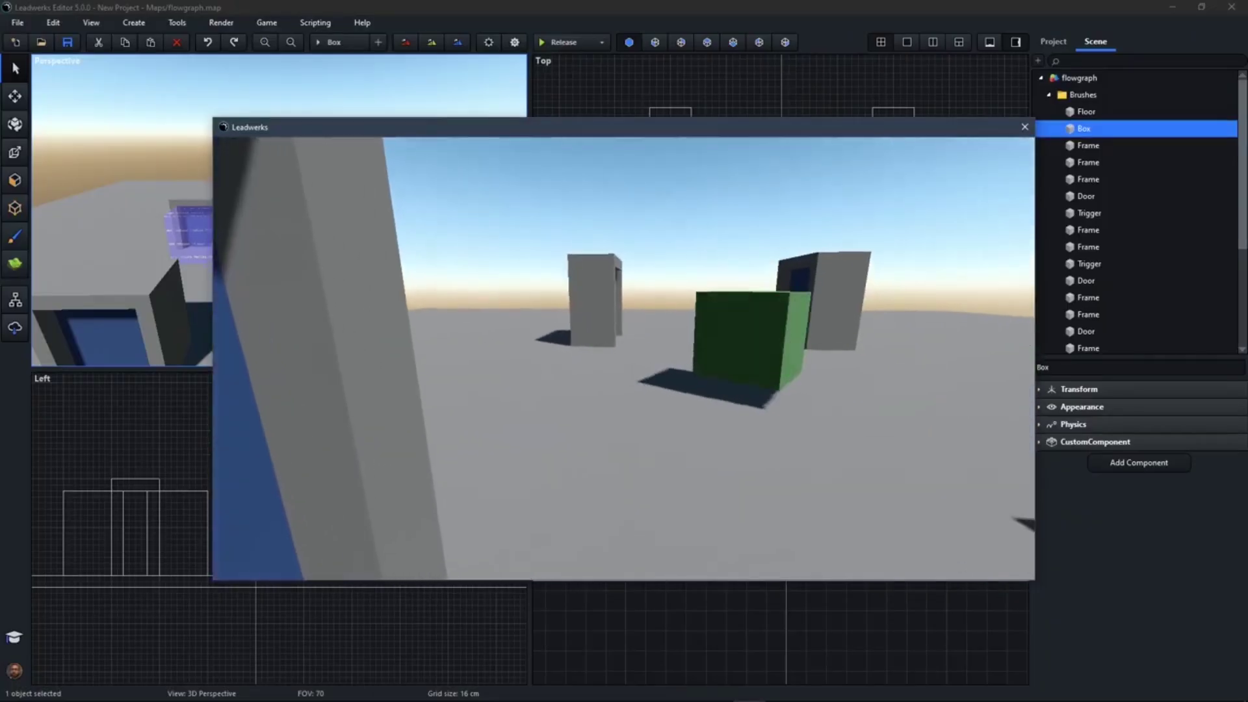
key(d)
key(w)
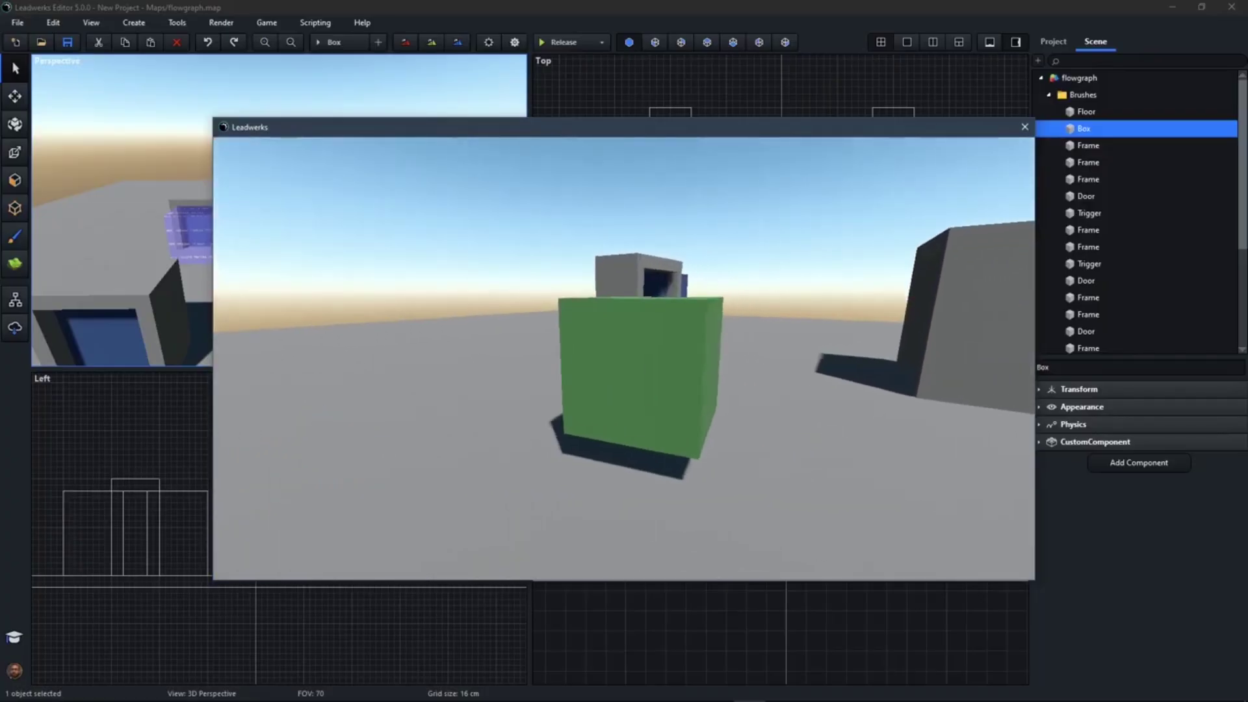
key(d)
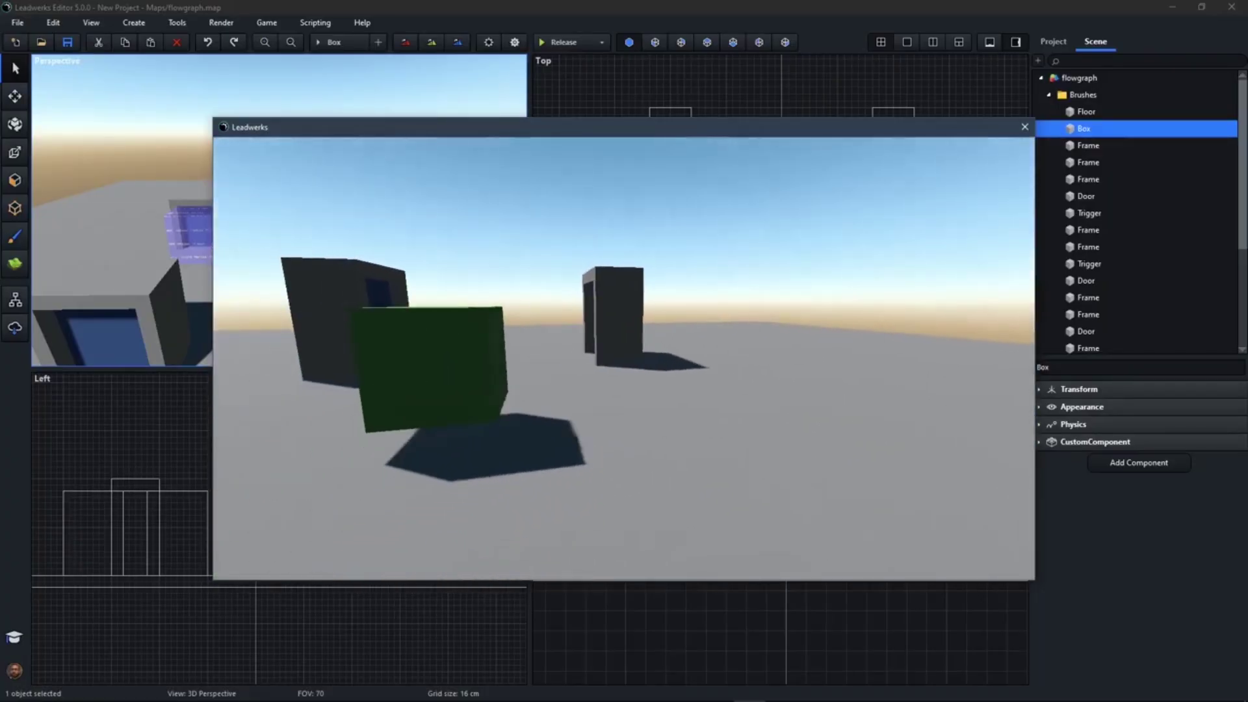
key(s)
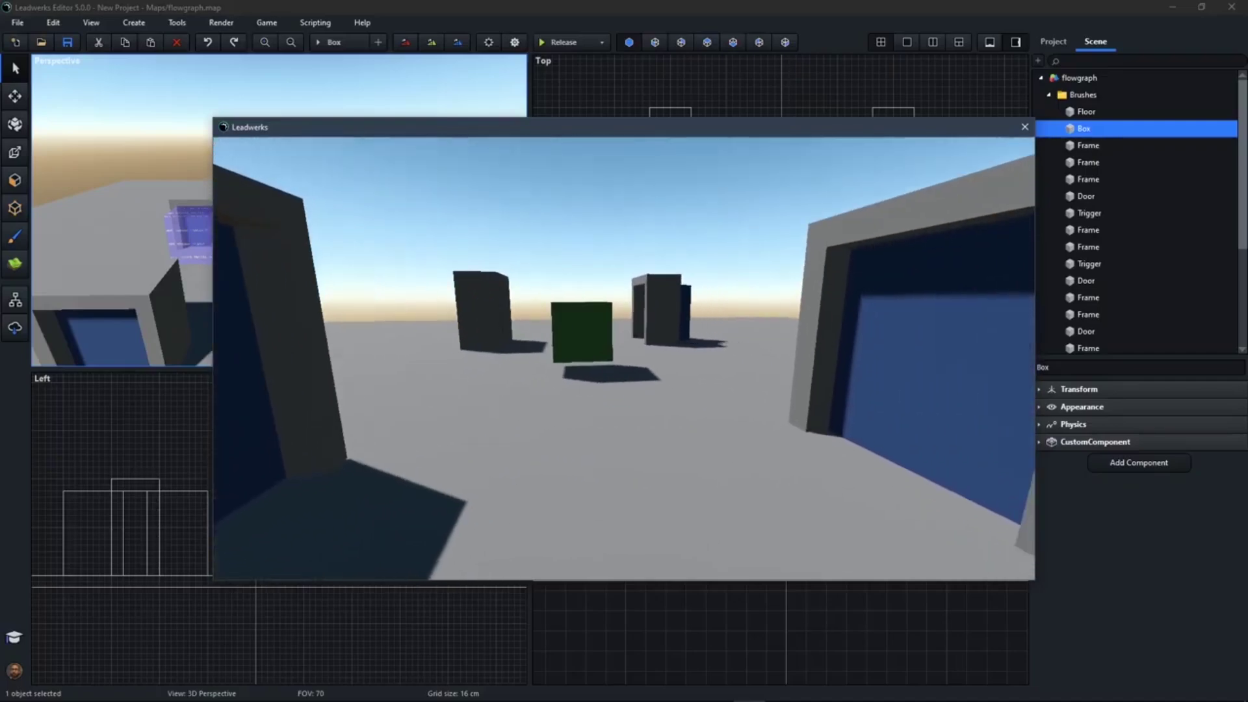
key(w)
key(w)
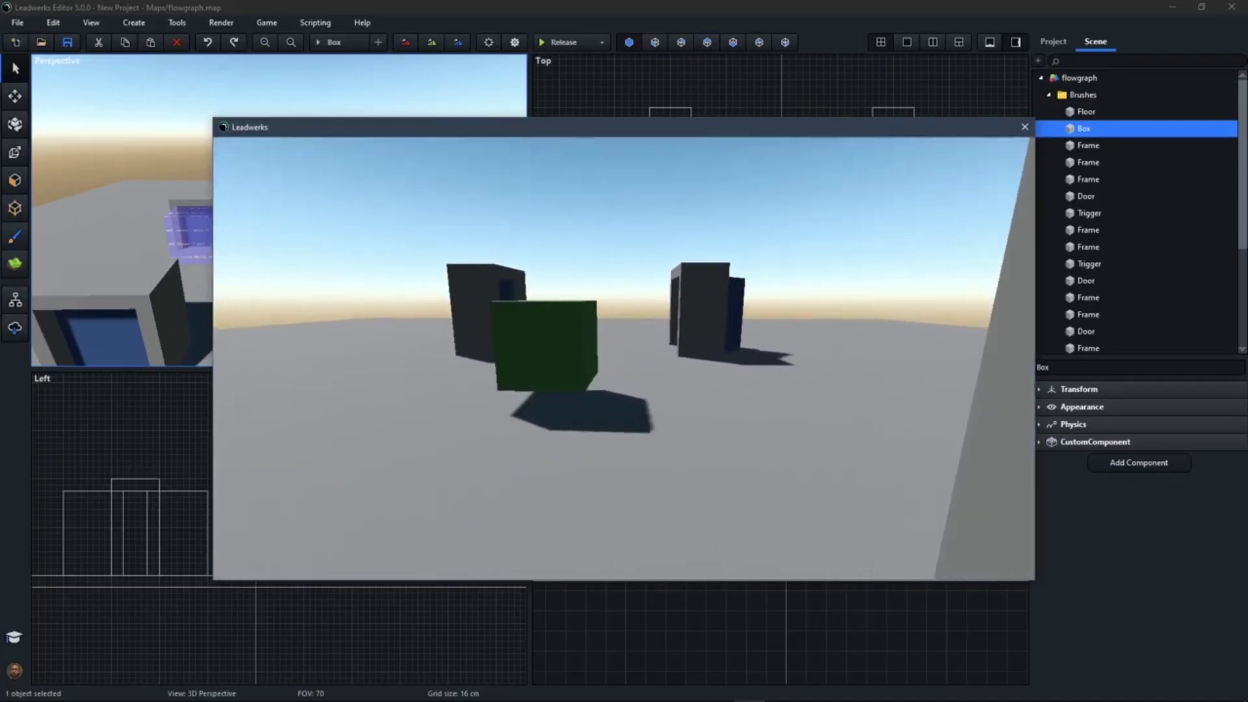
key(s)
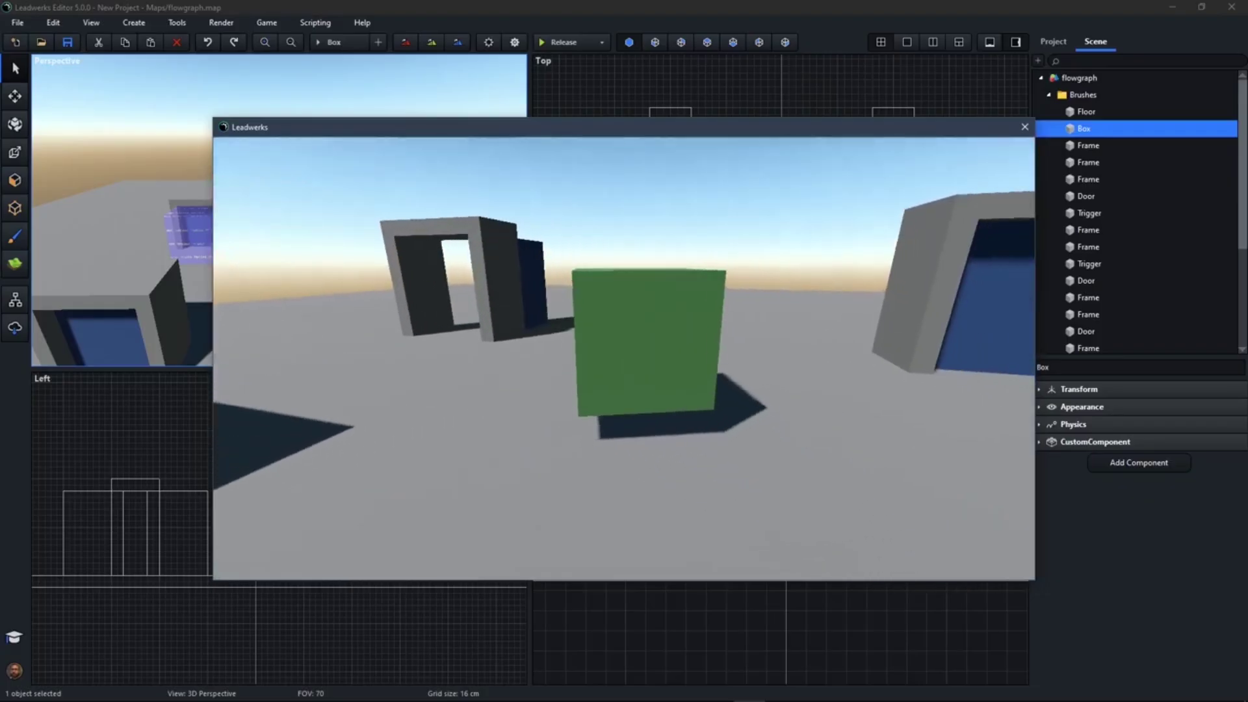
key(w)
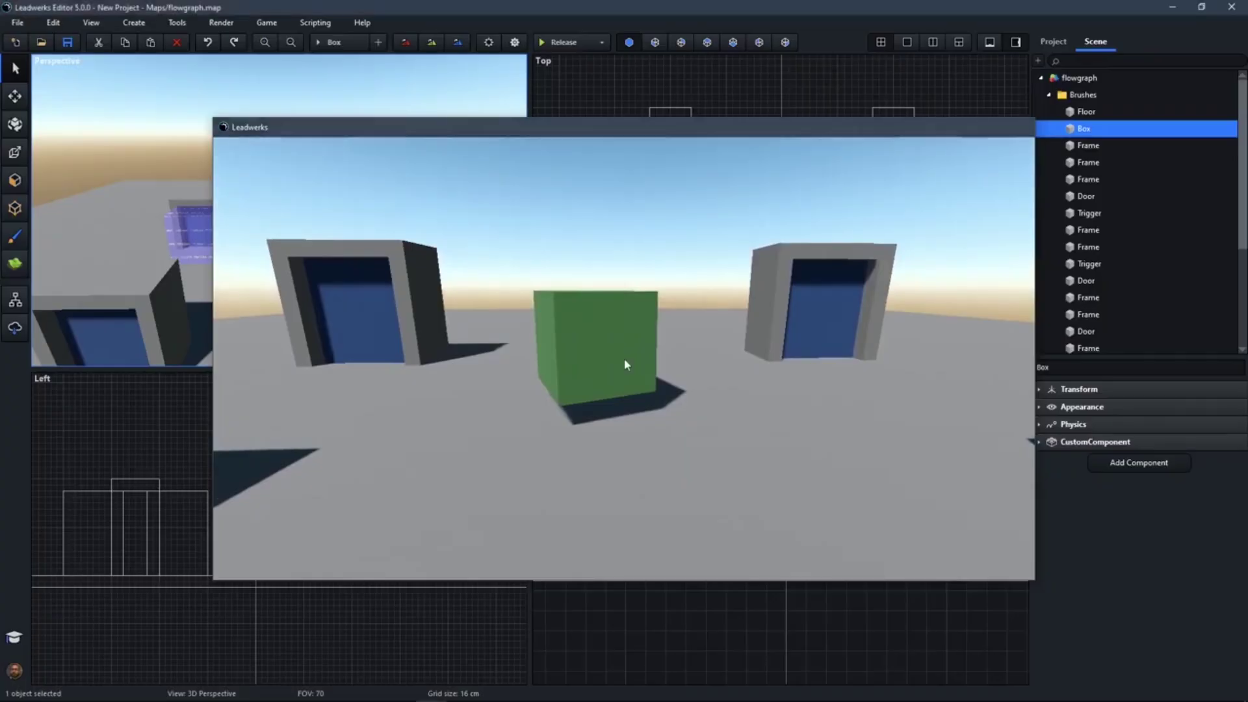
key(Escape)
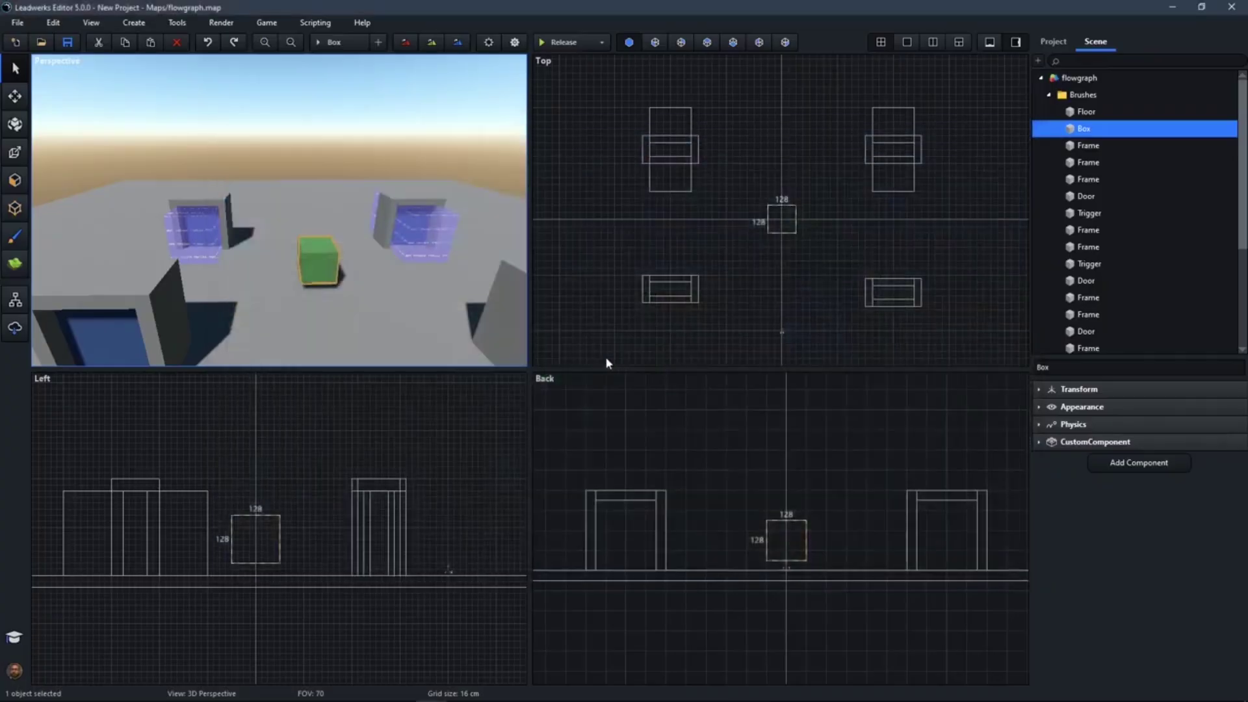
Reopen the flowgraph and review the SwingingDoor, Box and upper CollisionTrigger nodes, their component properties and the links between them.
click(16, 303)
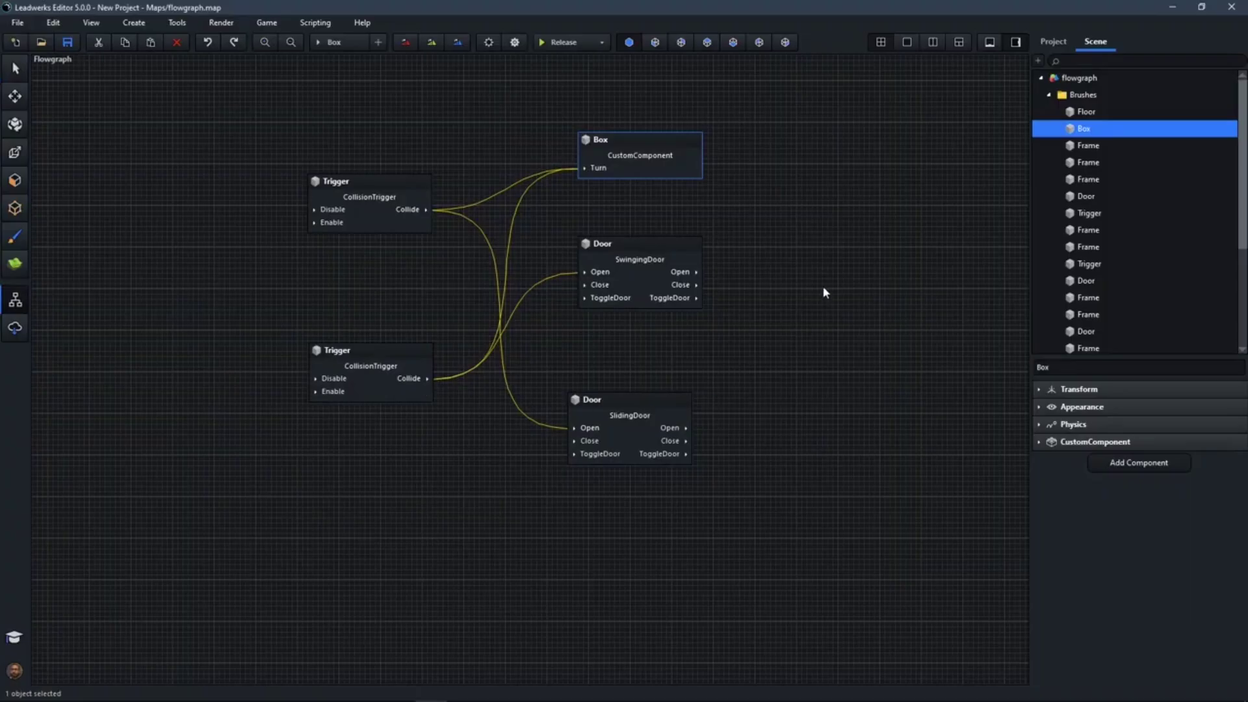
click(659, 255)
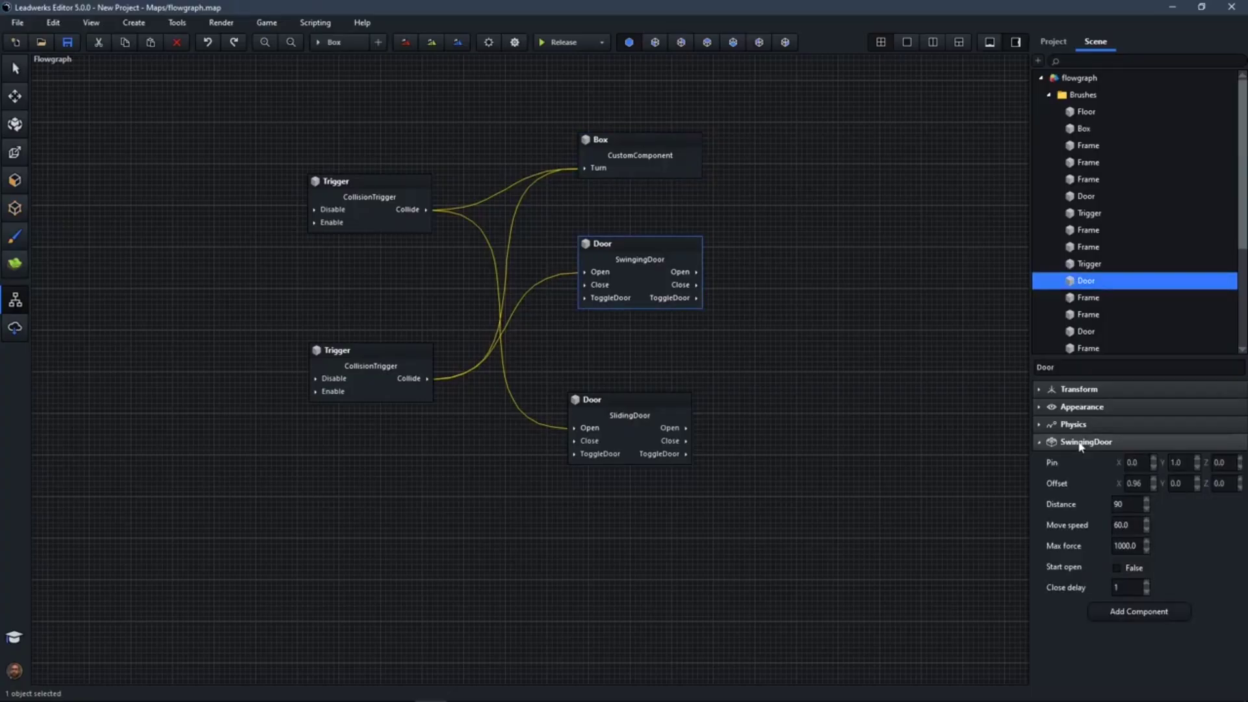
click(630, 142)
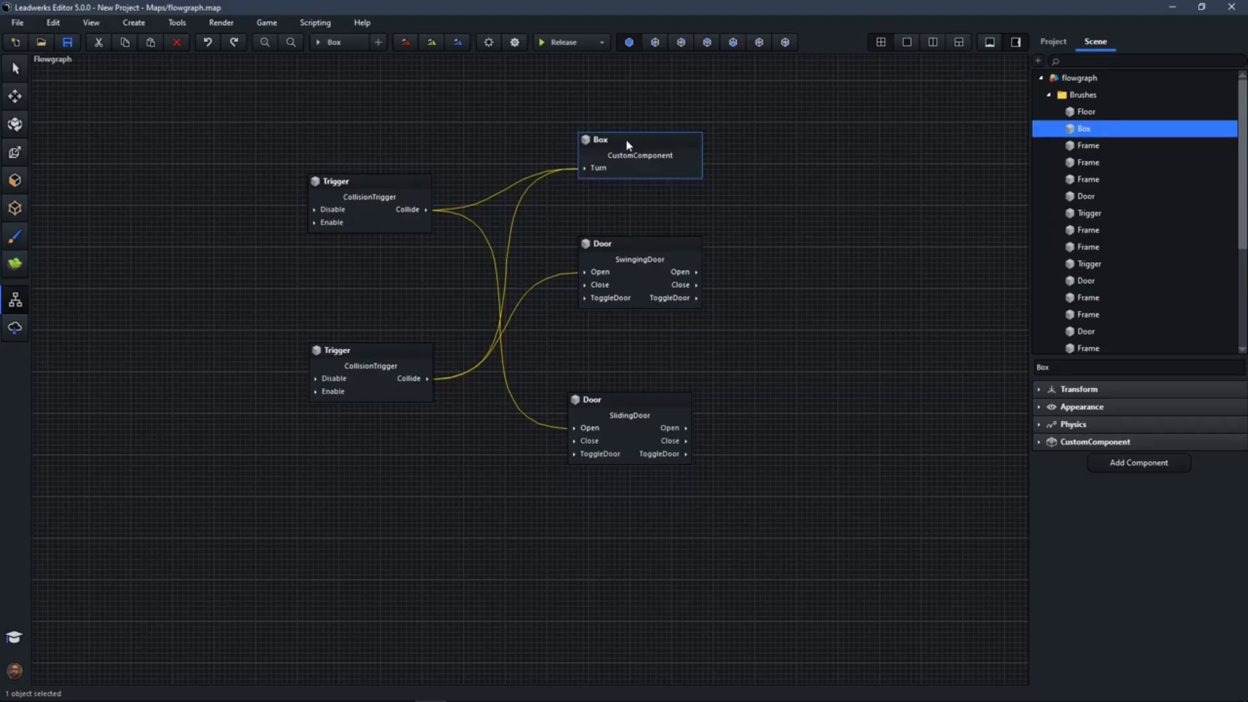
click(368, 189)
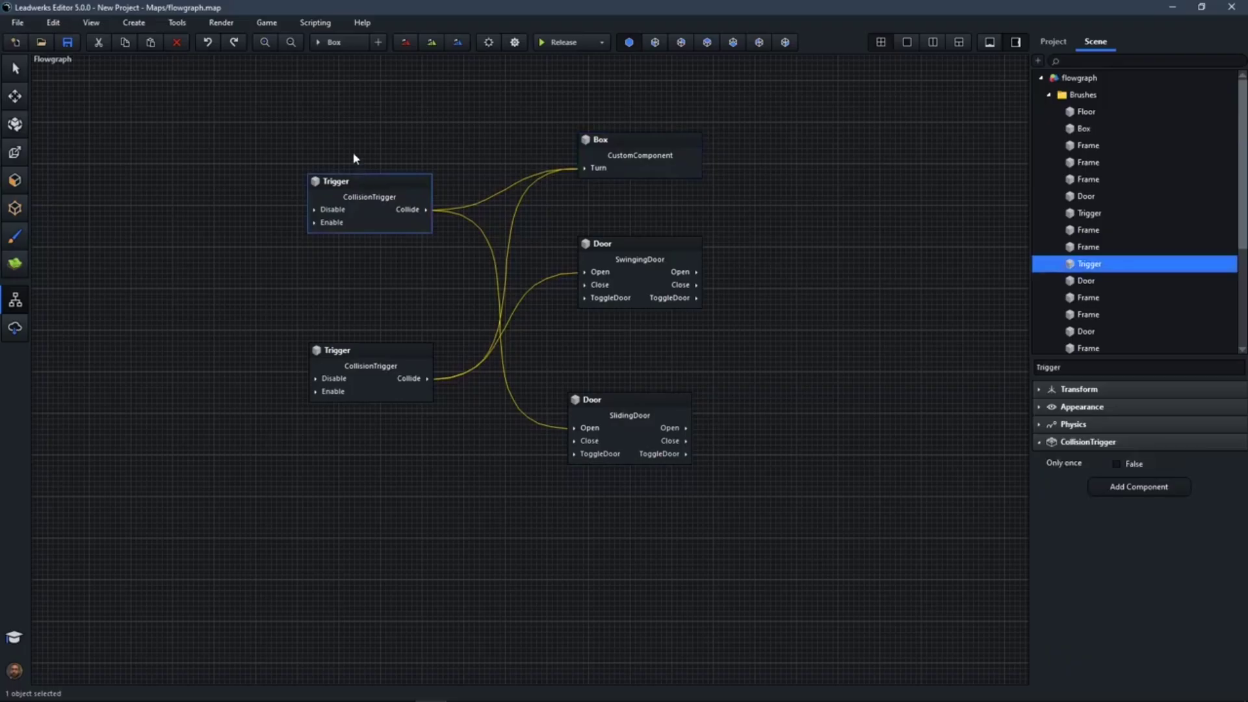
click(622, 143)
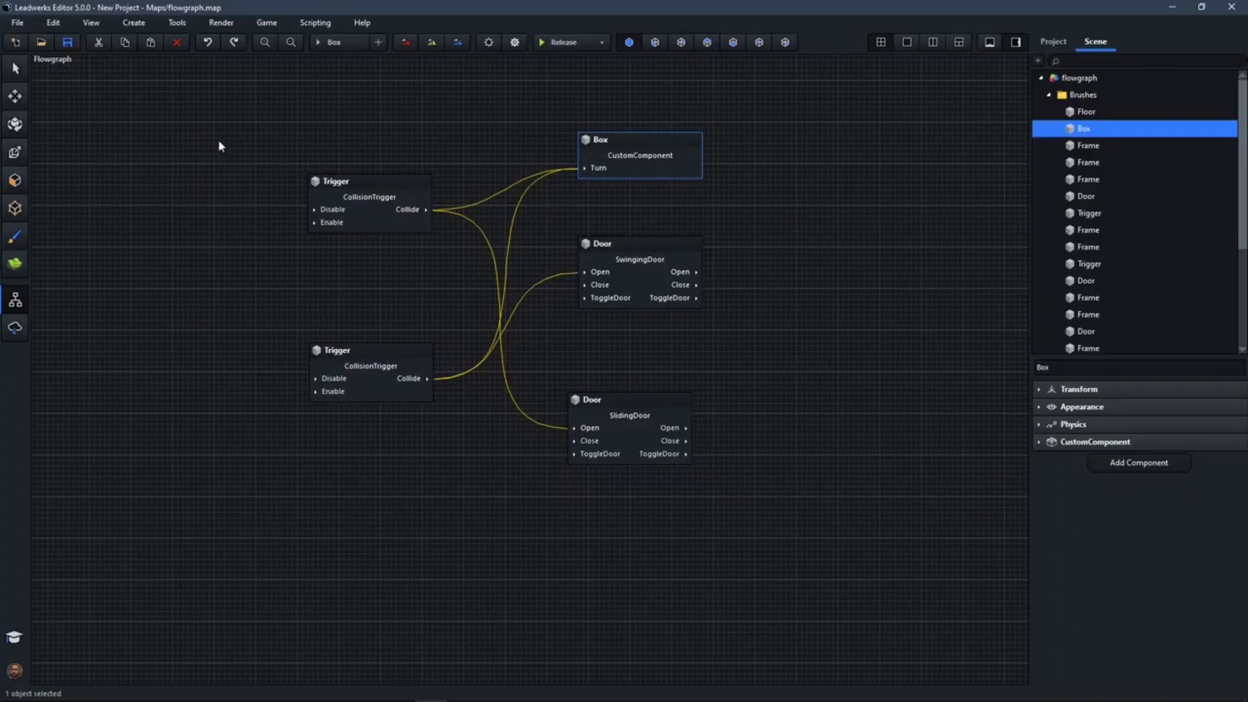
click(370, 186)
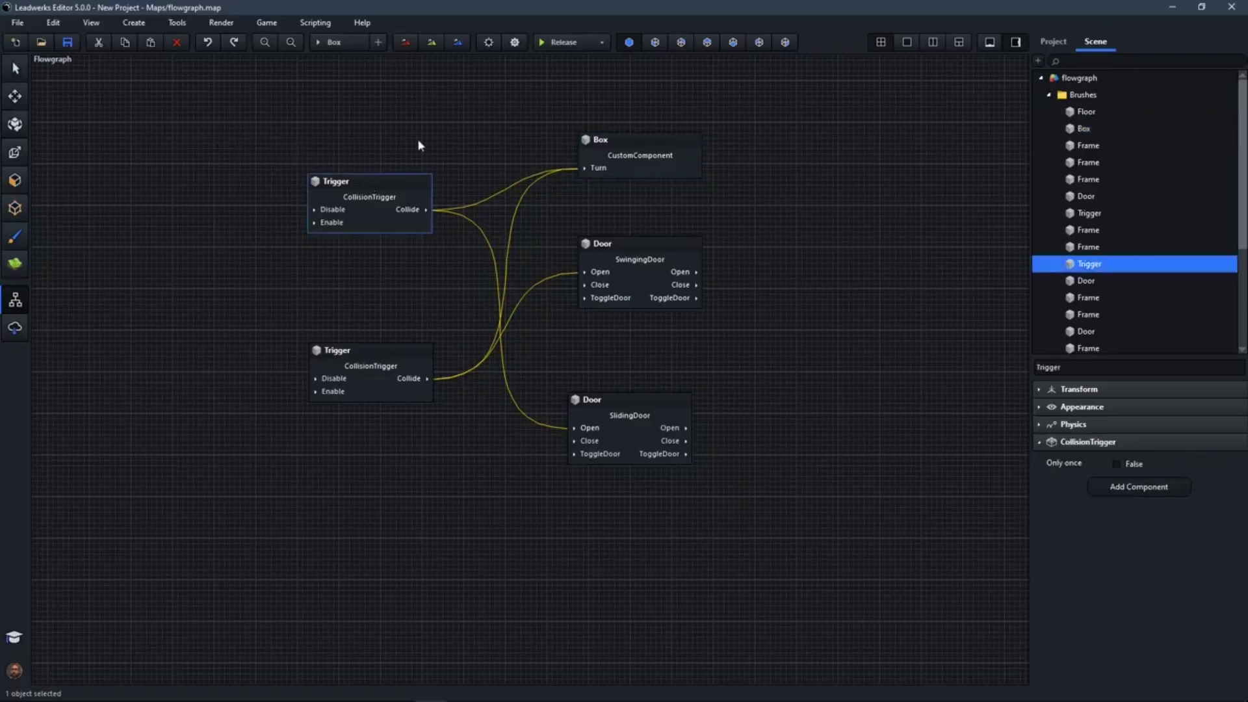
click(643, 147)
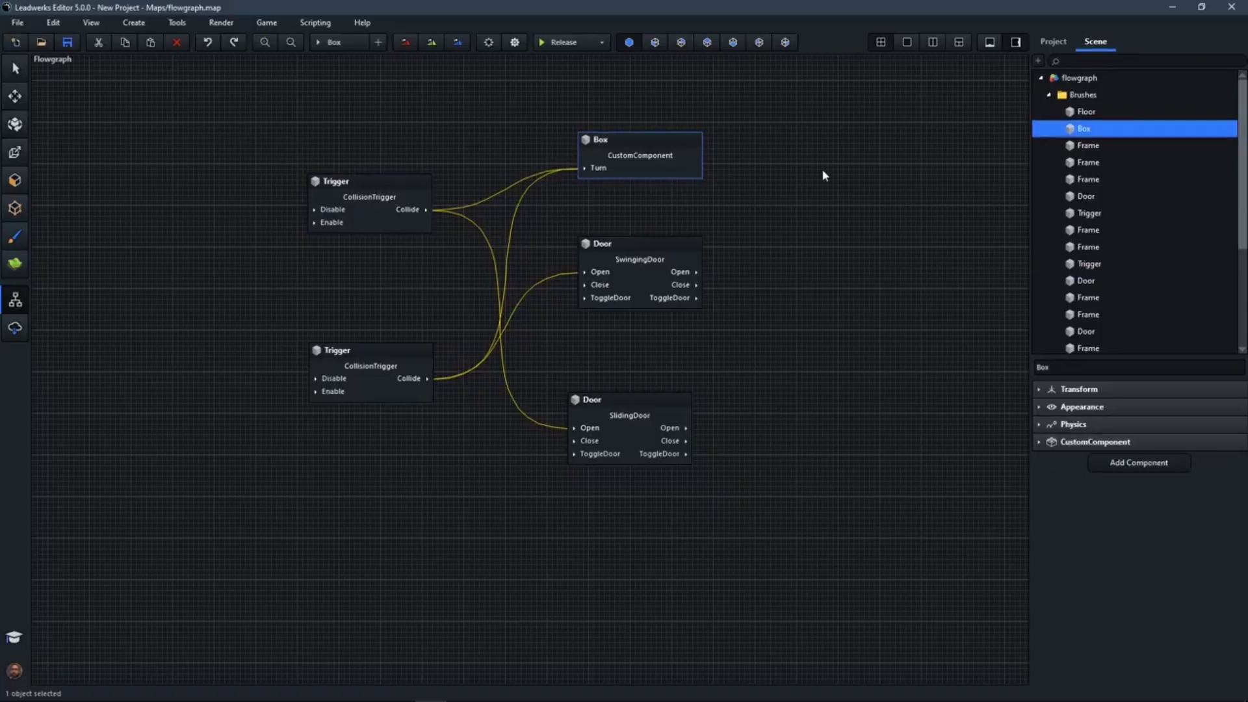